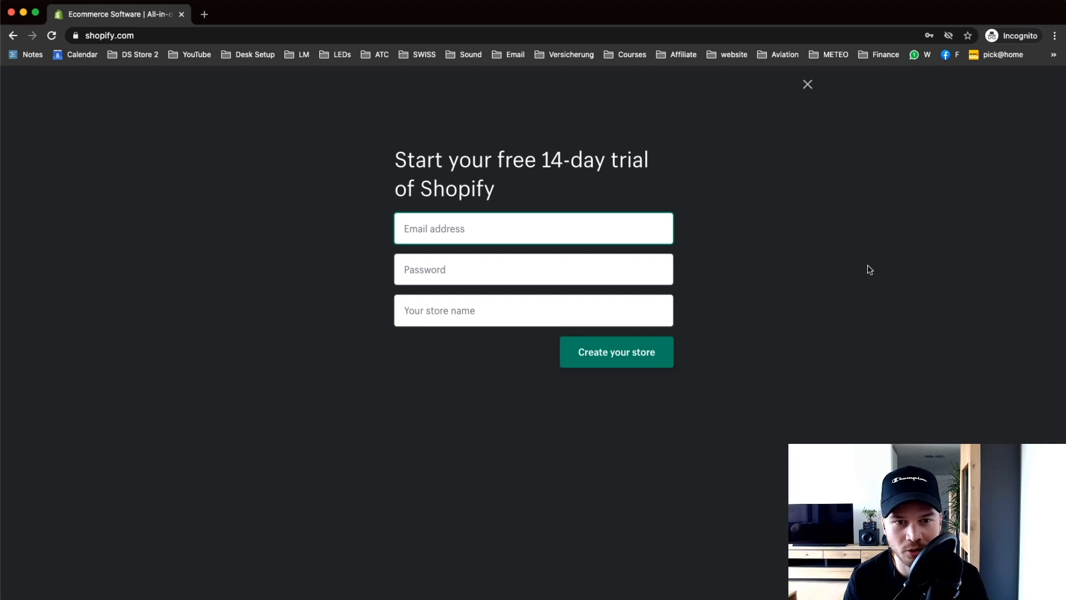
Step: Enter the store e-mail, a password and the store name MeticsWatches, then create the store
key(Tab)
text(•••••••••••)
key(Tab)
text(MeticsWatches)
click(754, 294)
click(424, 313)
click(422, 357)
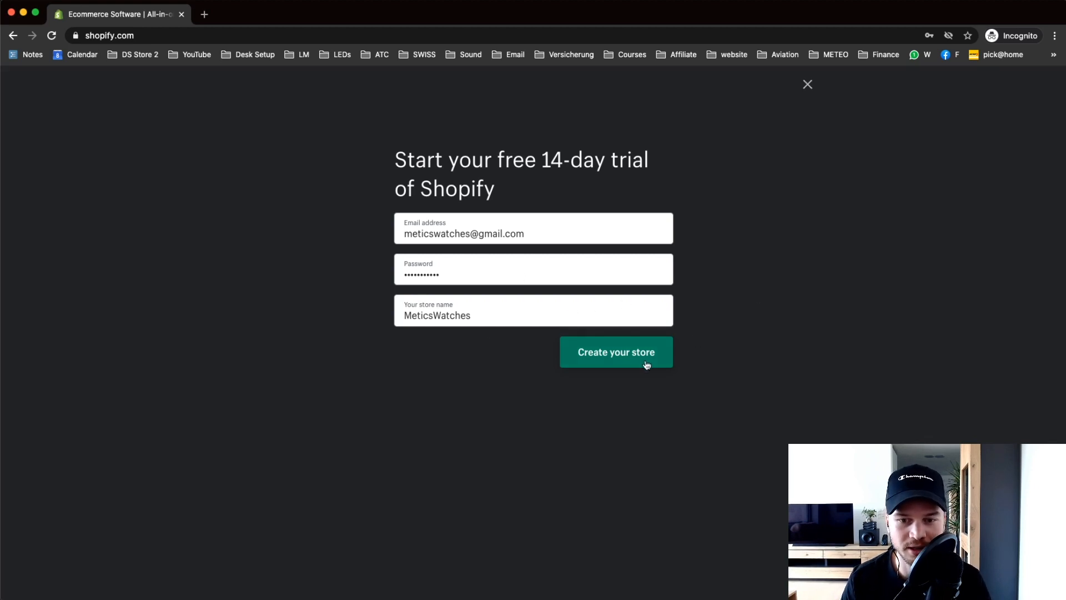
click(614, 355)
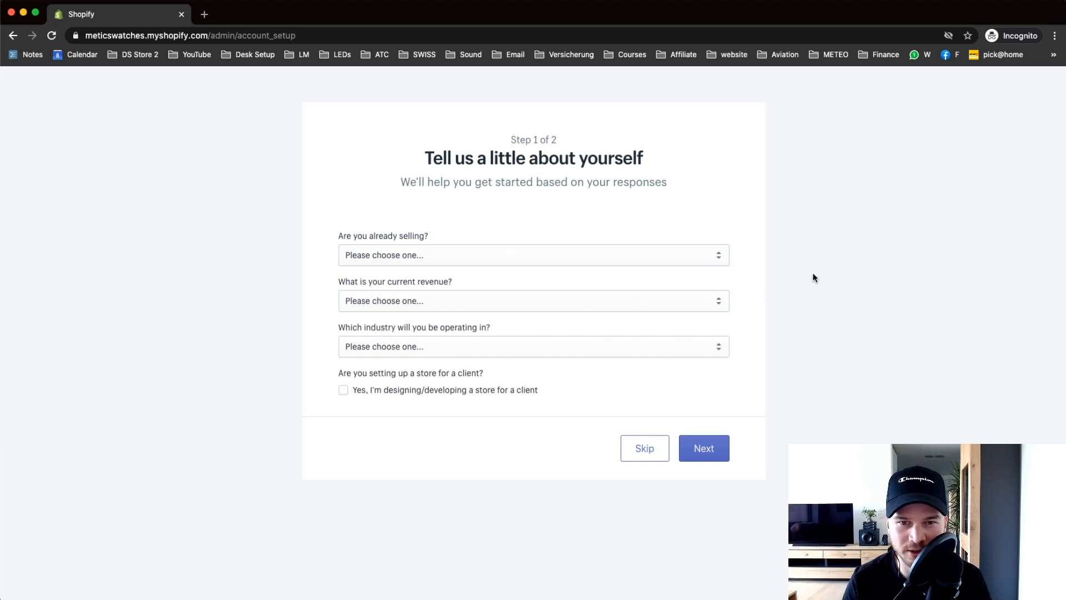
Step: Skip the setup questions and enter the owner's name, business address, ZIP and phone number
click(644, 448)
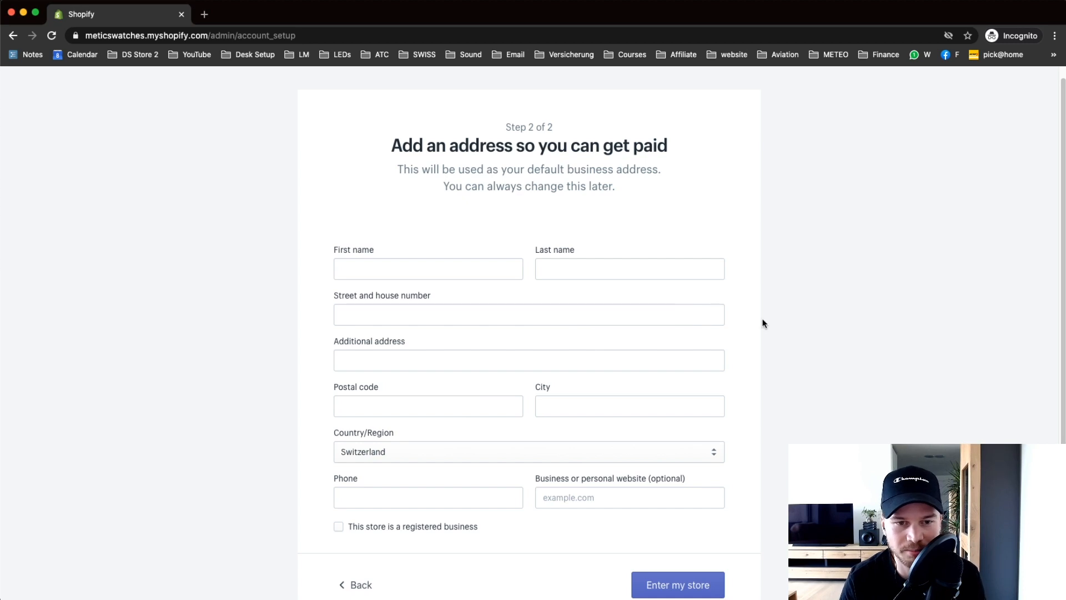
scroll(830, 358, down, 1)
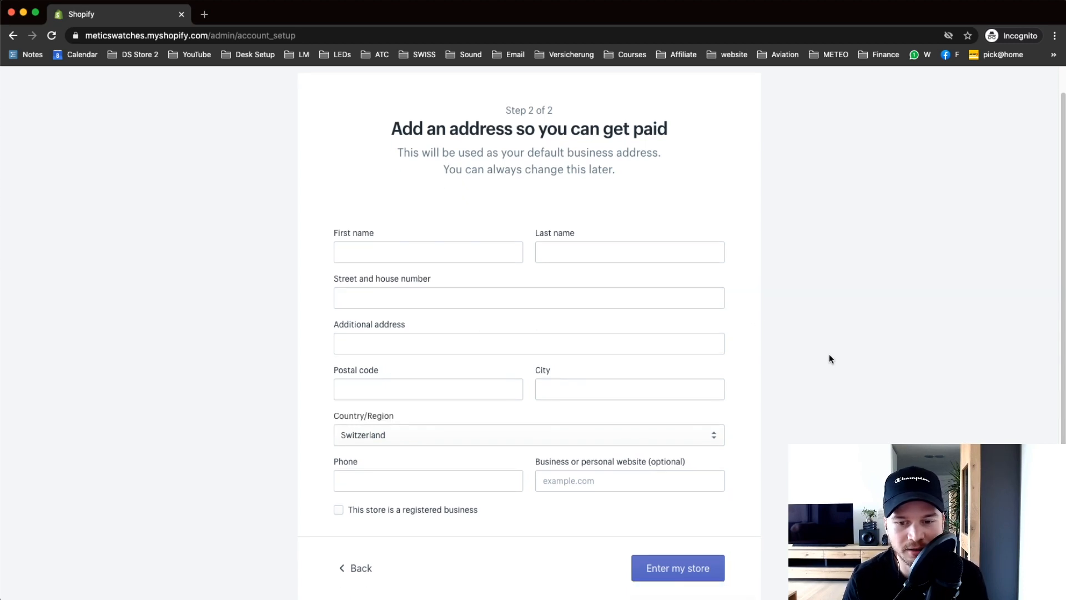
click(385, 434)
scroll(877, 335, down, 2)
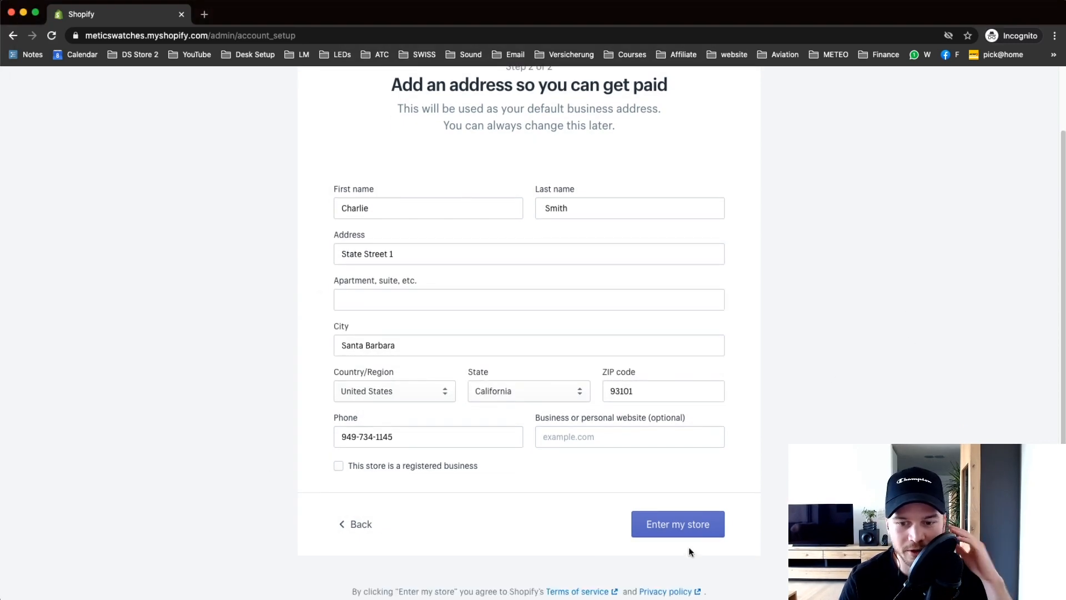
click(686, 525)
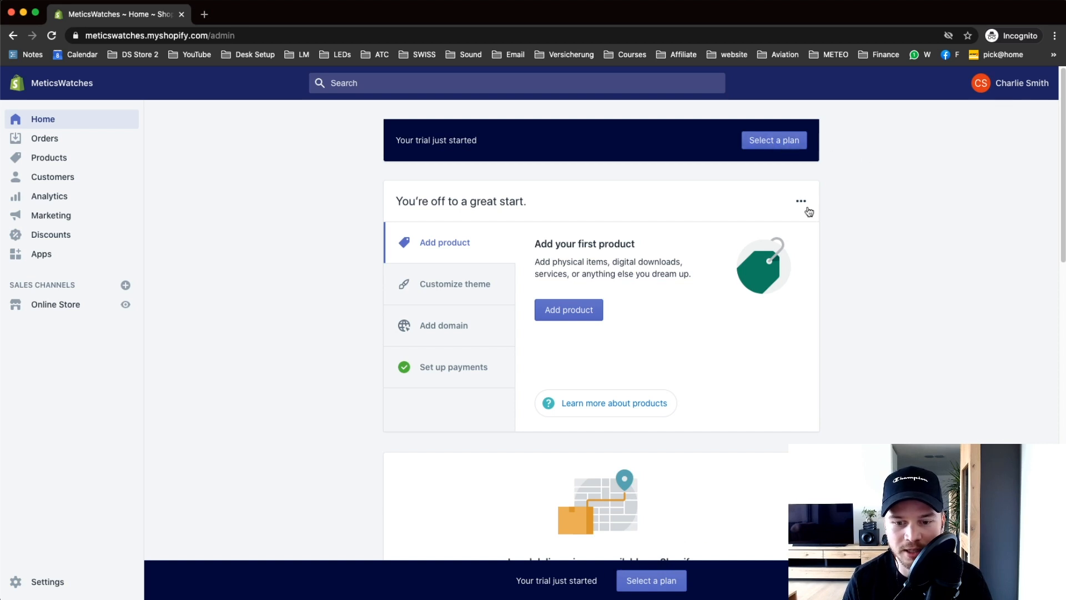
Step: Compare the Basic Shopify ($29), Shopify ($79) and Advanced Shopify ($299) monthly plans
click(769, 143)
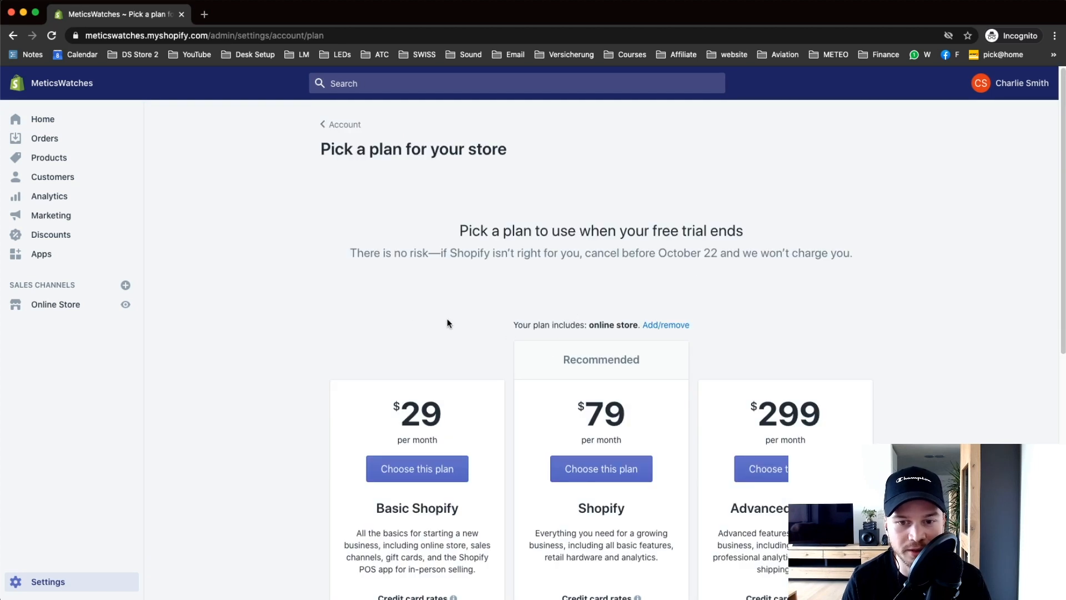
scroll(448, 321, down, 2)
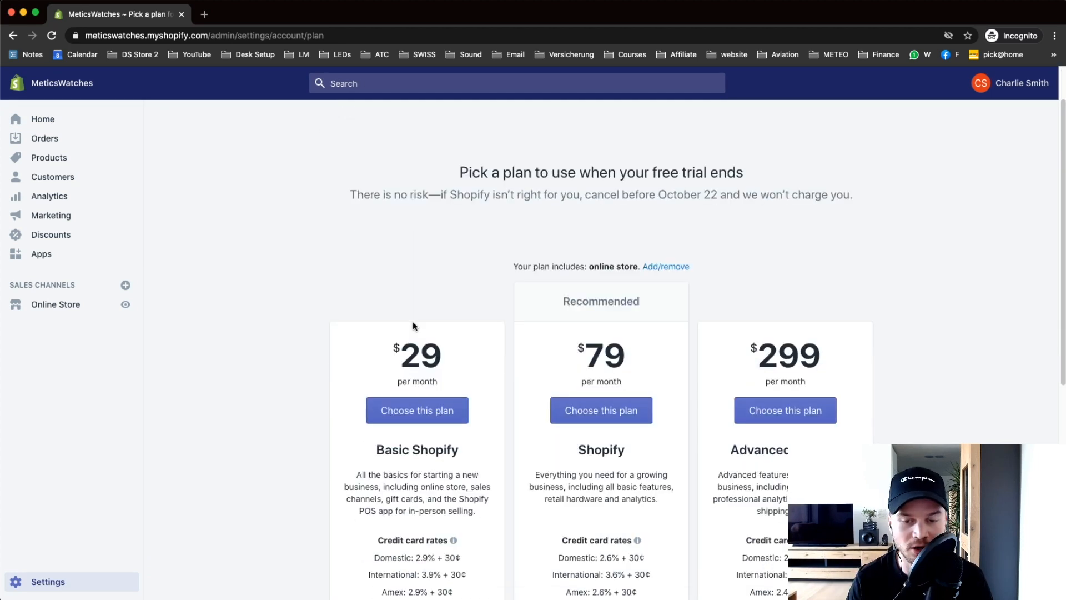
scroll(428, 391, down, 1)
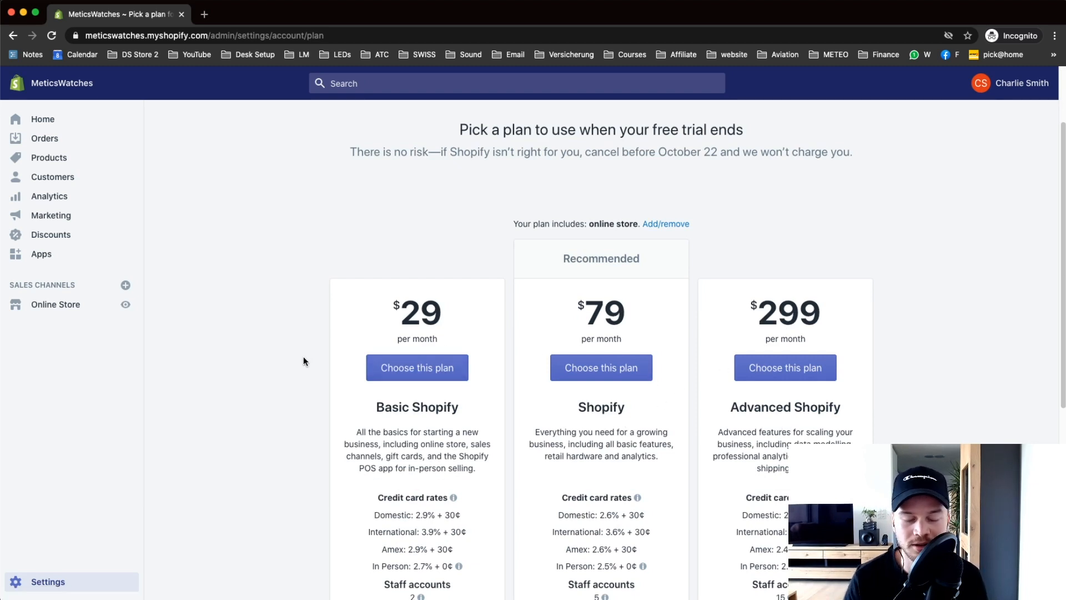
scroll(288, 358, down, 1)
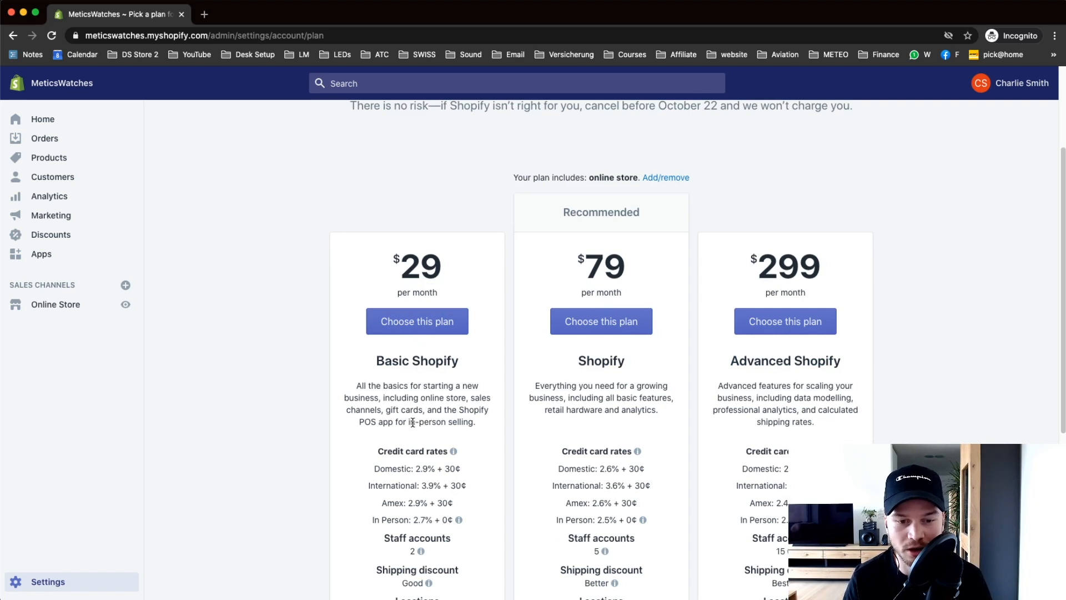
scroll(356, 413, down, 1)
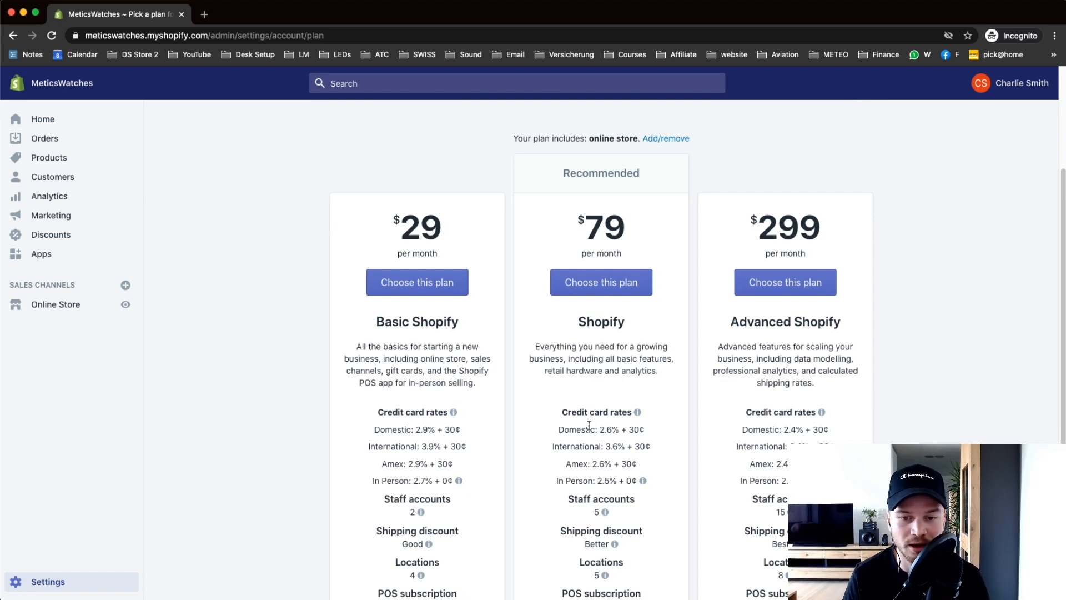
mouse_move(440, 413)
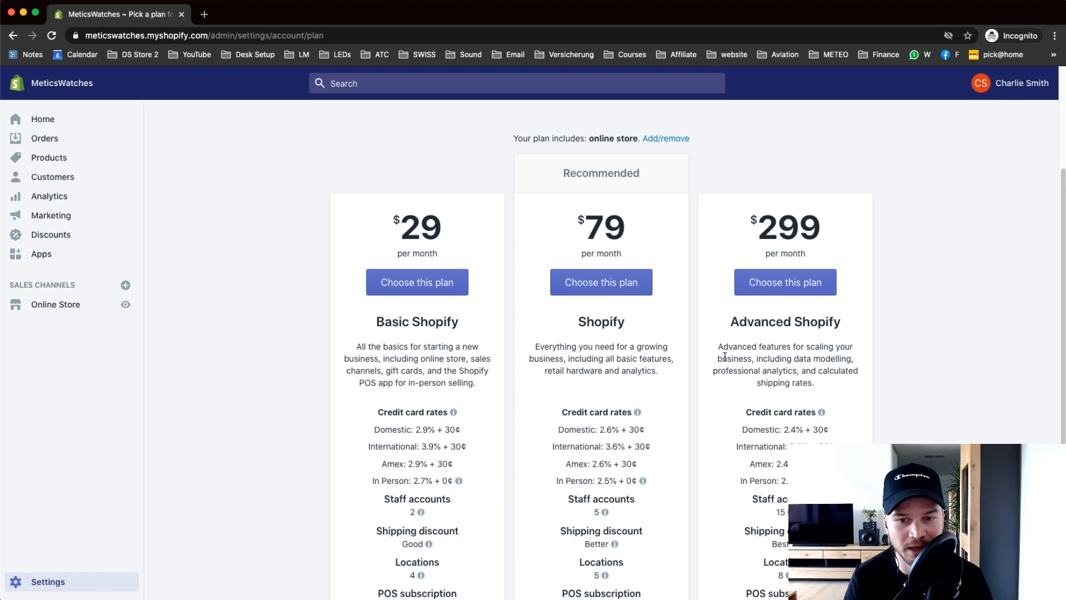
scroll(461, 322, up, 1)
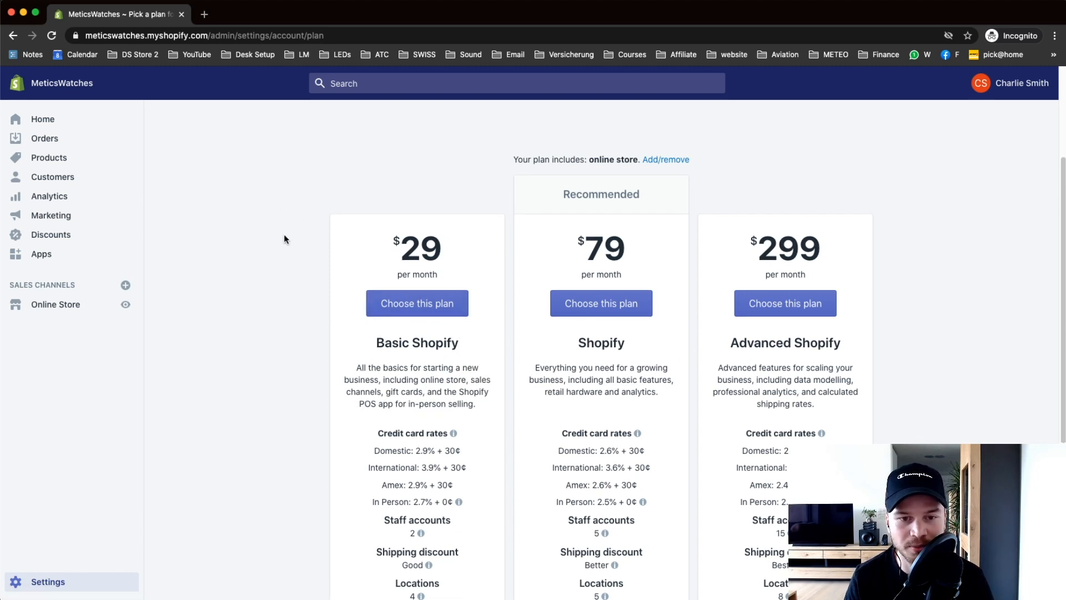
Step: Choose the Basic Shopify plan billed $29.00 every 30 days
click(400, 304)
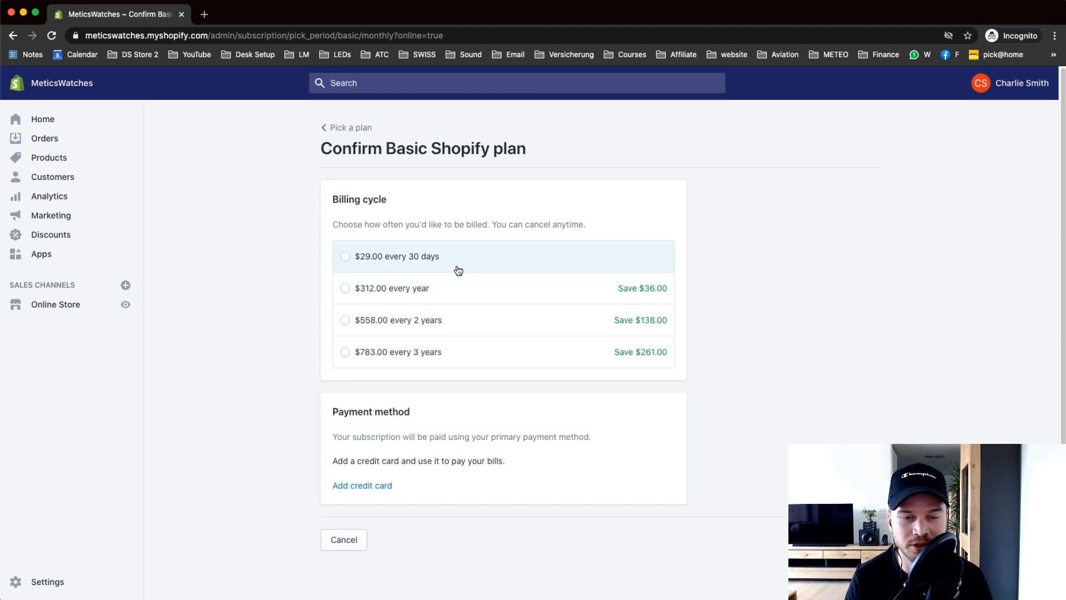
click(353, 255)
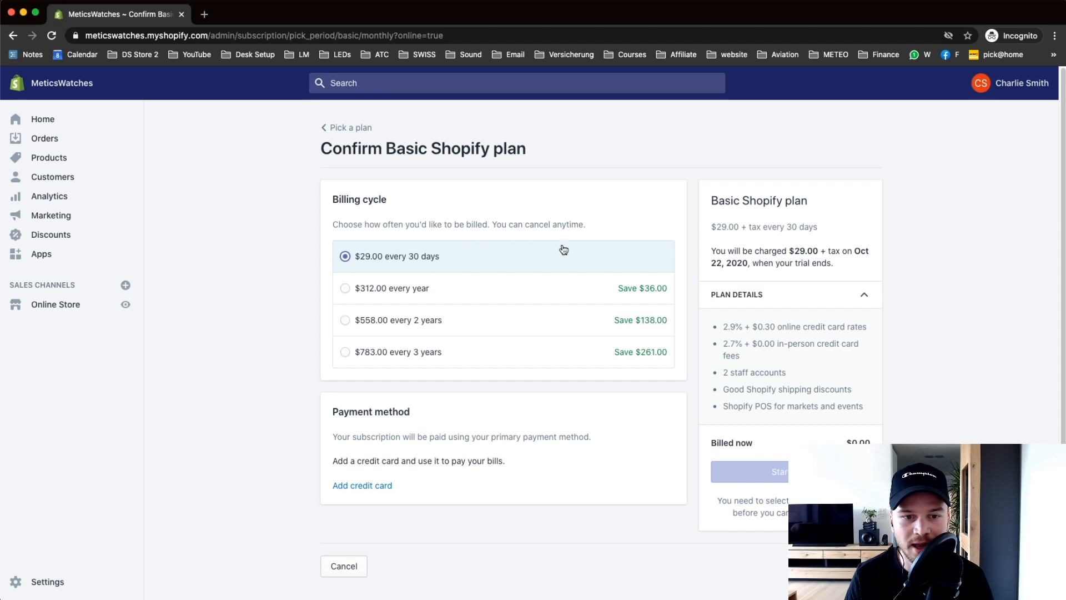
scroll(259, 326, down, 1)
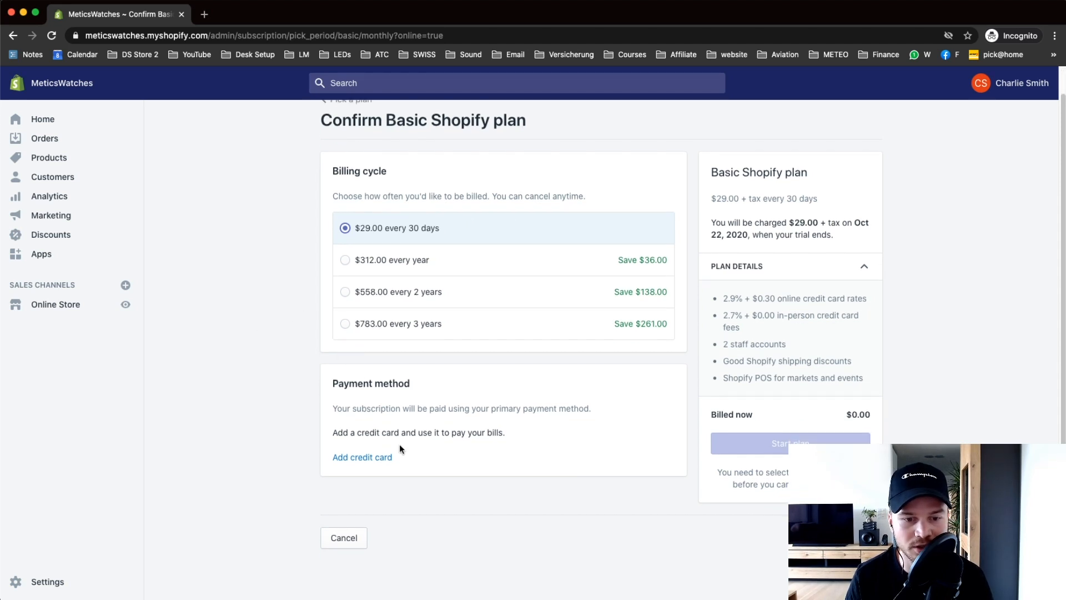
Step: Add a credit card with its card and billing details as the payment method
click(374, 455)
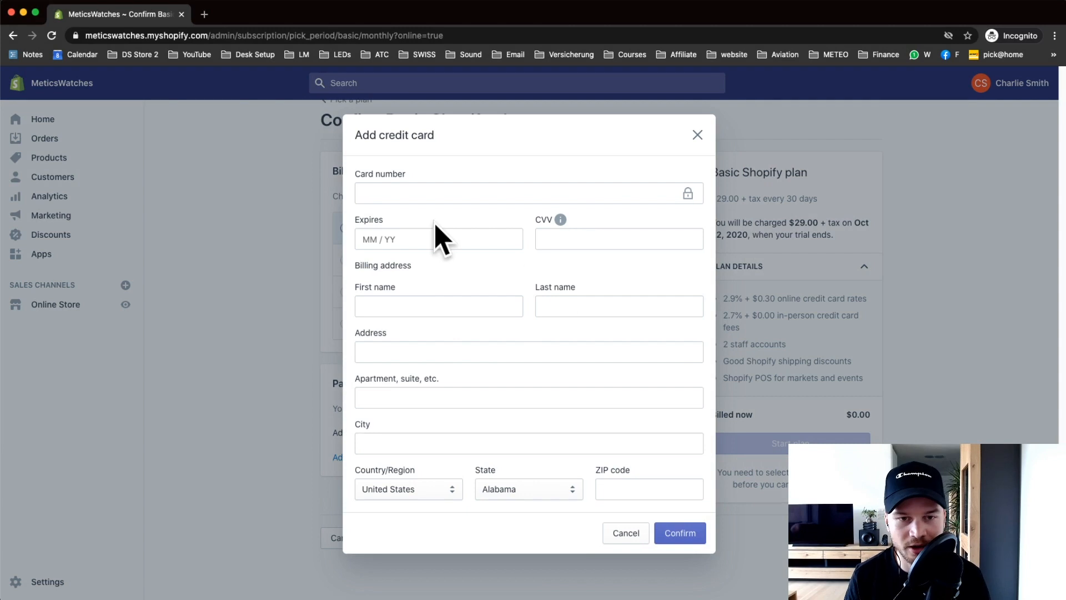
click(449, 194)
click(408, 488)
click(438, 443)
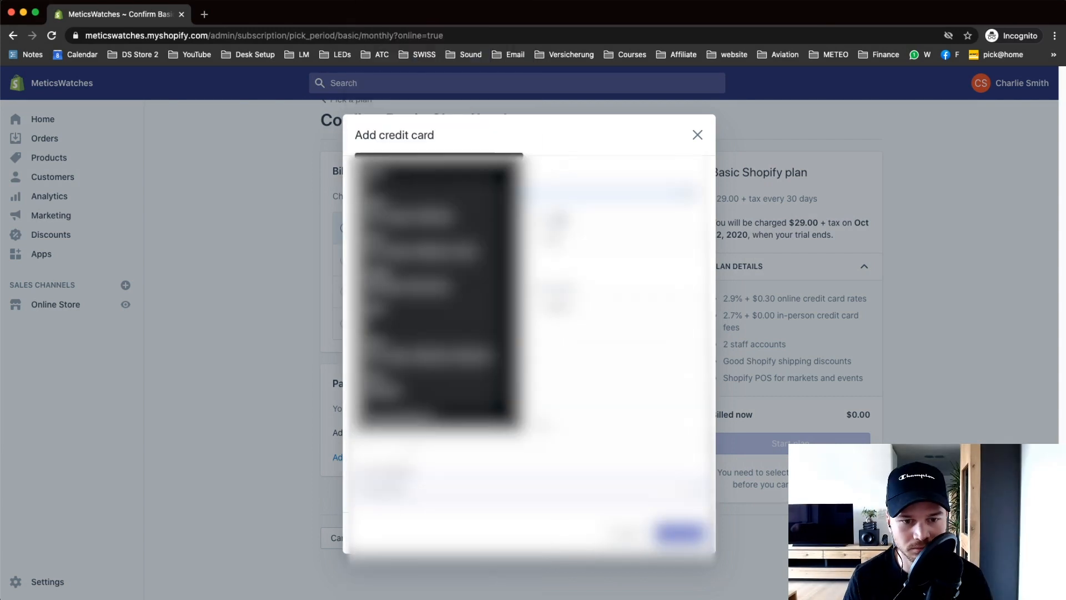
click(438, 410)
click(672, 532)
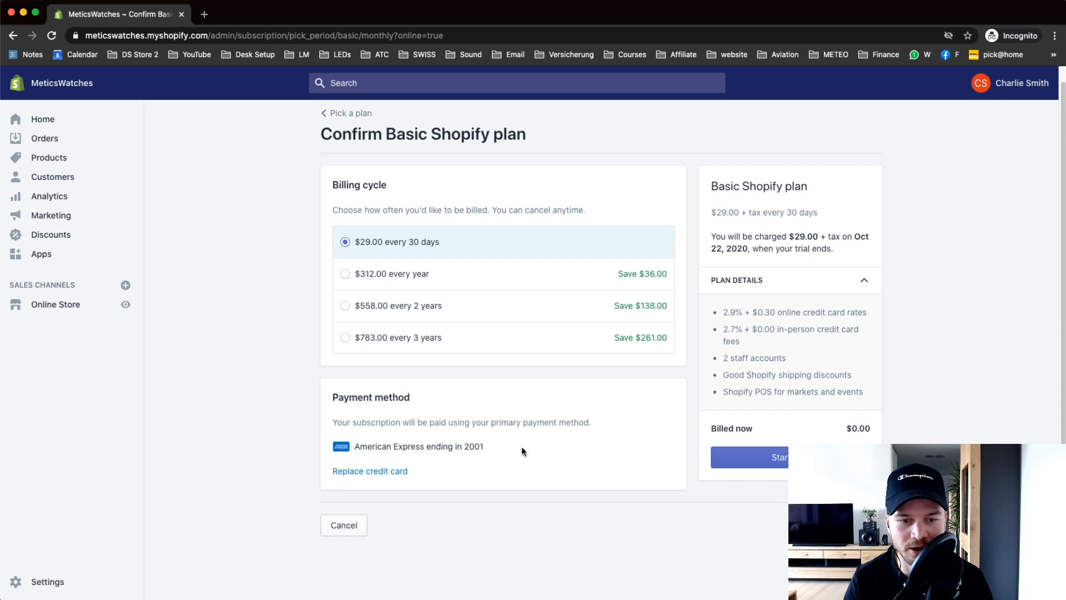
drag(521, 448, 411, 449)
click(548, 451)
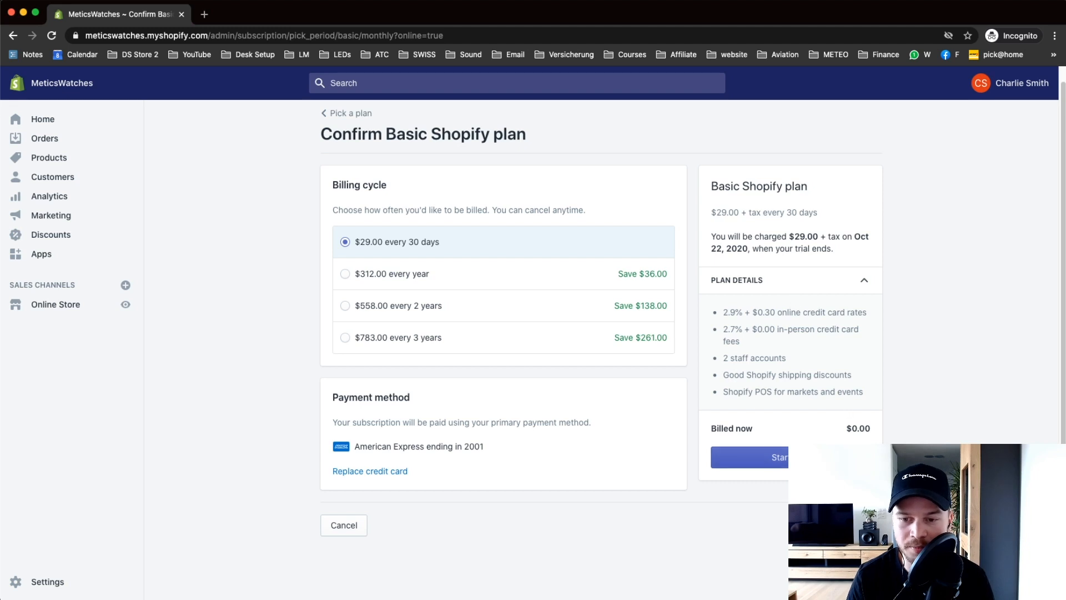
Step: Start the Basic Shopify plan and browse the free themes in the theme library
click(830, 457)
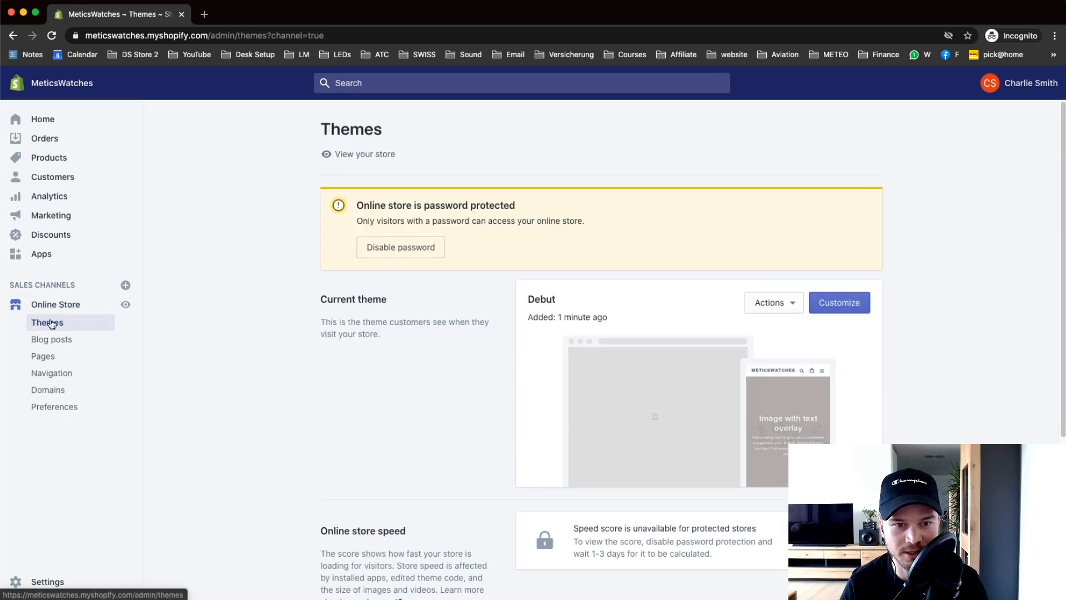
scroll(217, 344, down, 2)
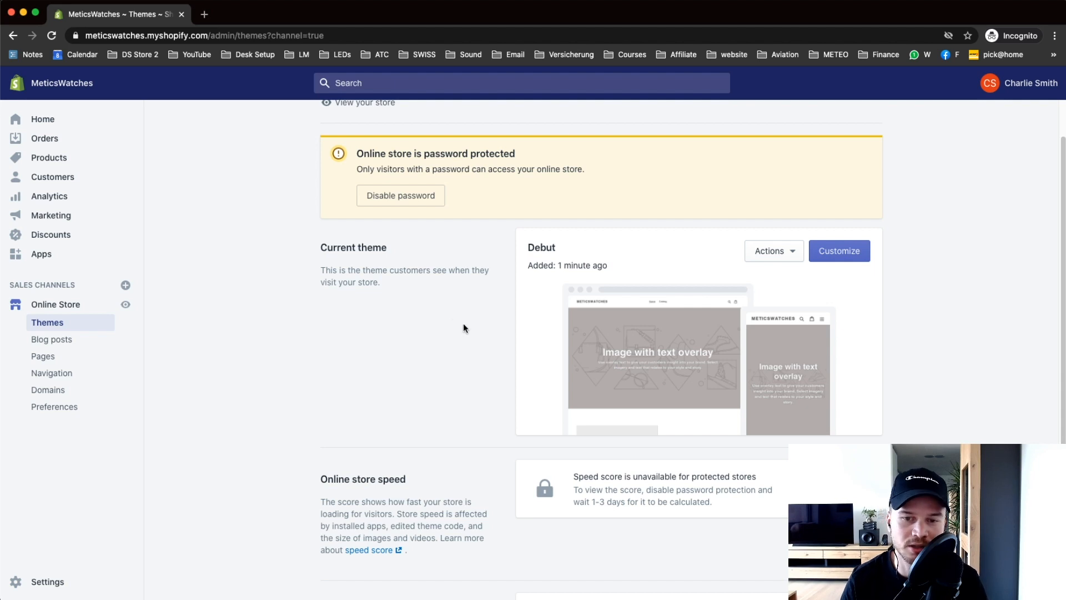
scroll(463, 328, down, 4)
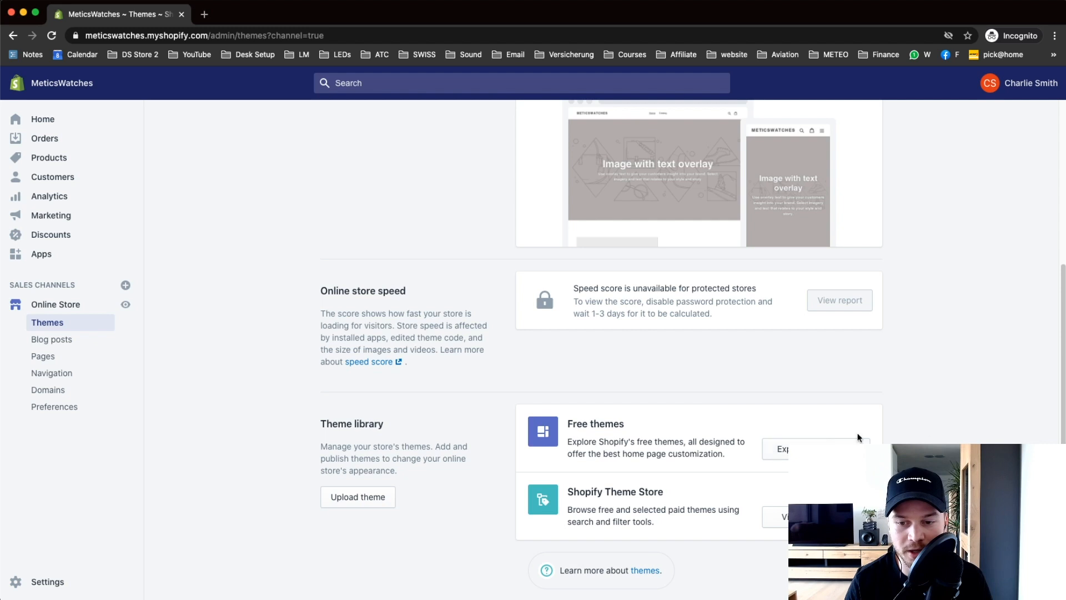
scroll(459, 380, up, 2)
scroll(374, 445, down, 2)
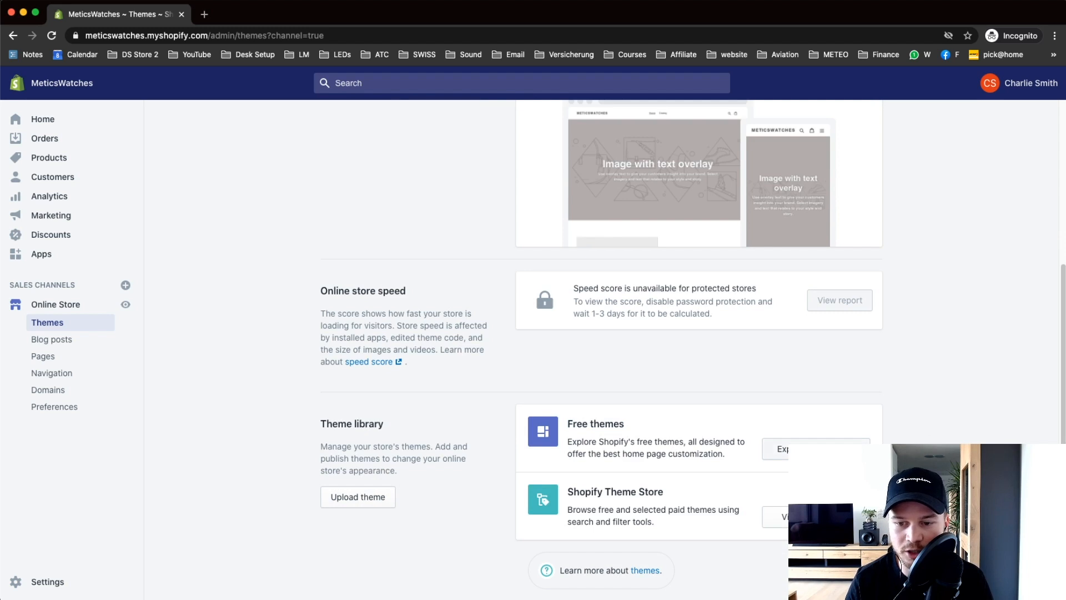
click(799, 449)
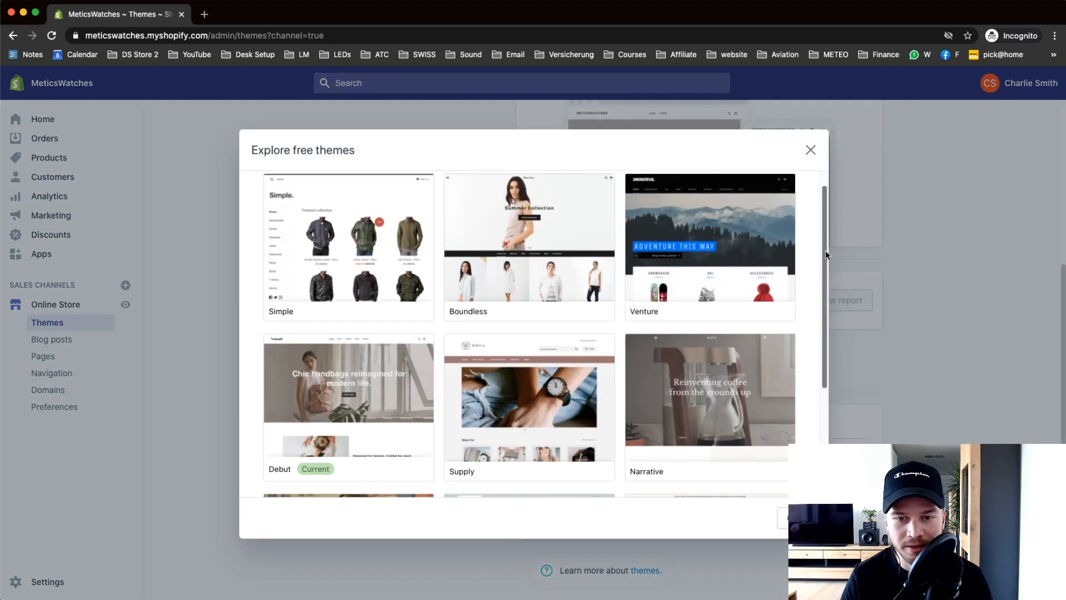
Step: Preview Brooklyn's Playful style, then add Brooklyn in Classic style to the theme library
scroll(825, 249, down, 3)
scroll(826, 261, up, 3)
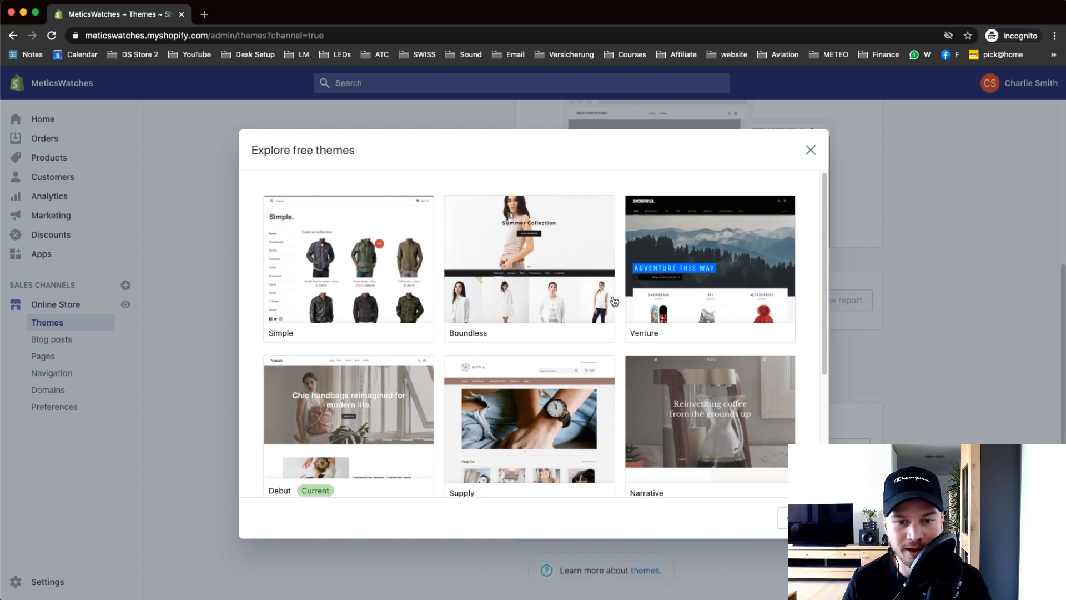
scroll(581, 330, down, 2)
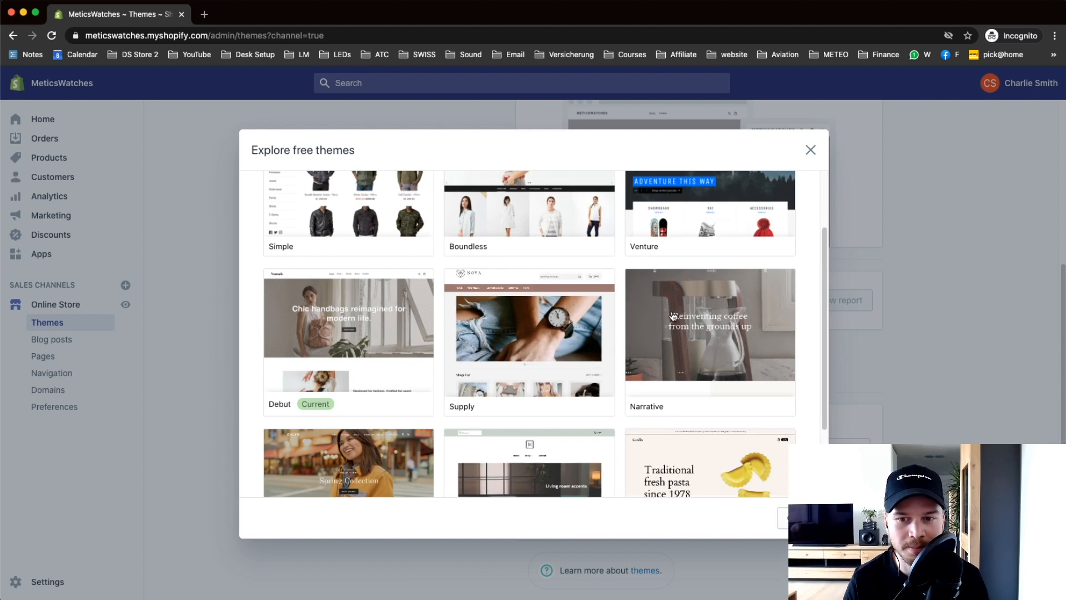
drag(827, 314, 824, 375)
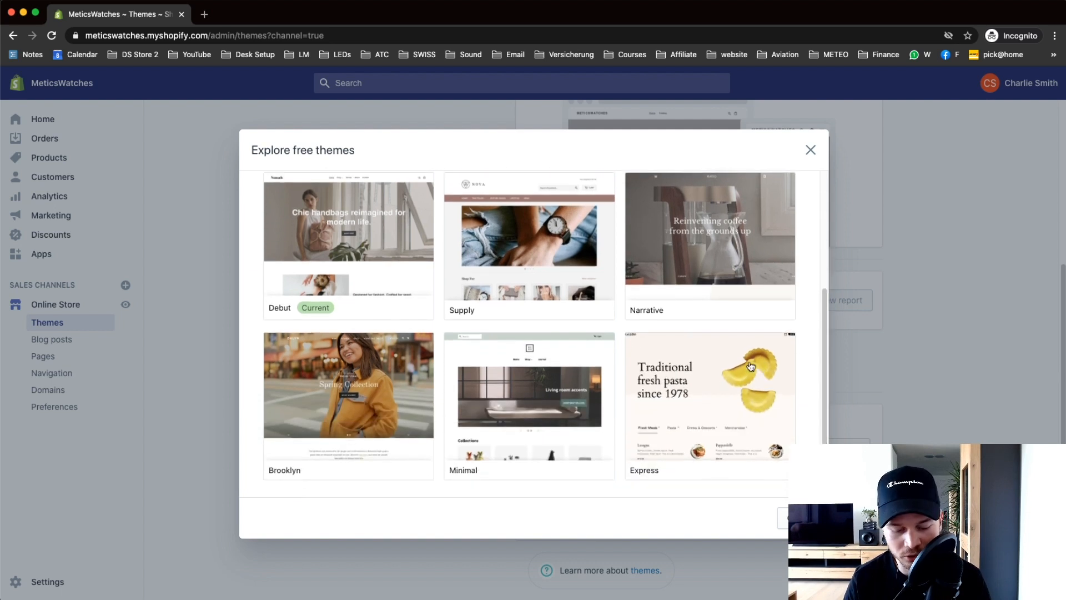
click(382, 390)
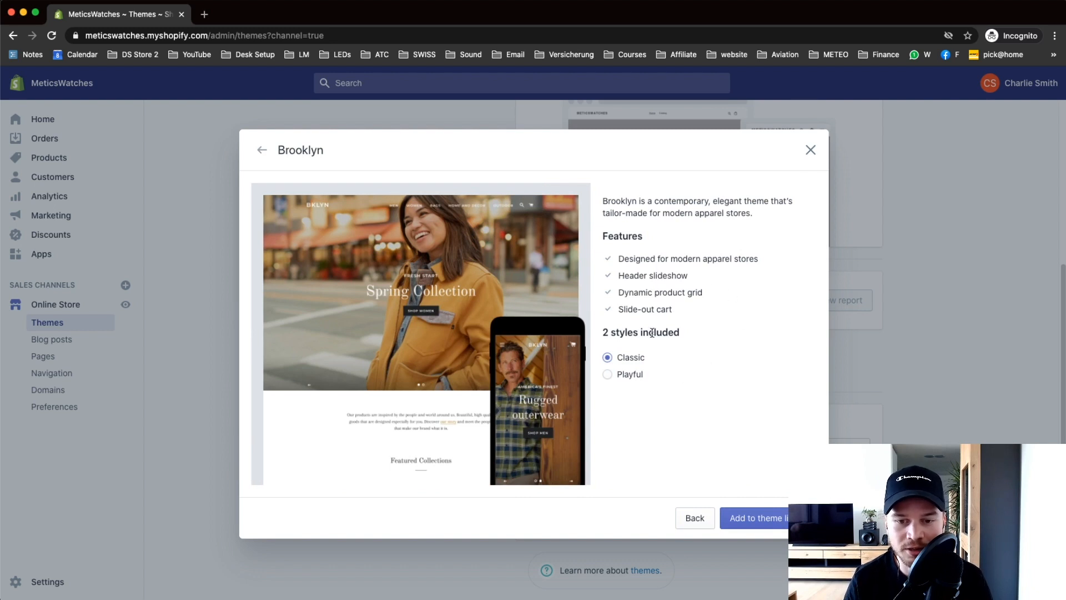
drag(607, 333, 665, 333)
click(684, 333)
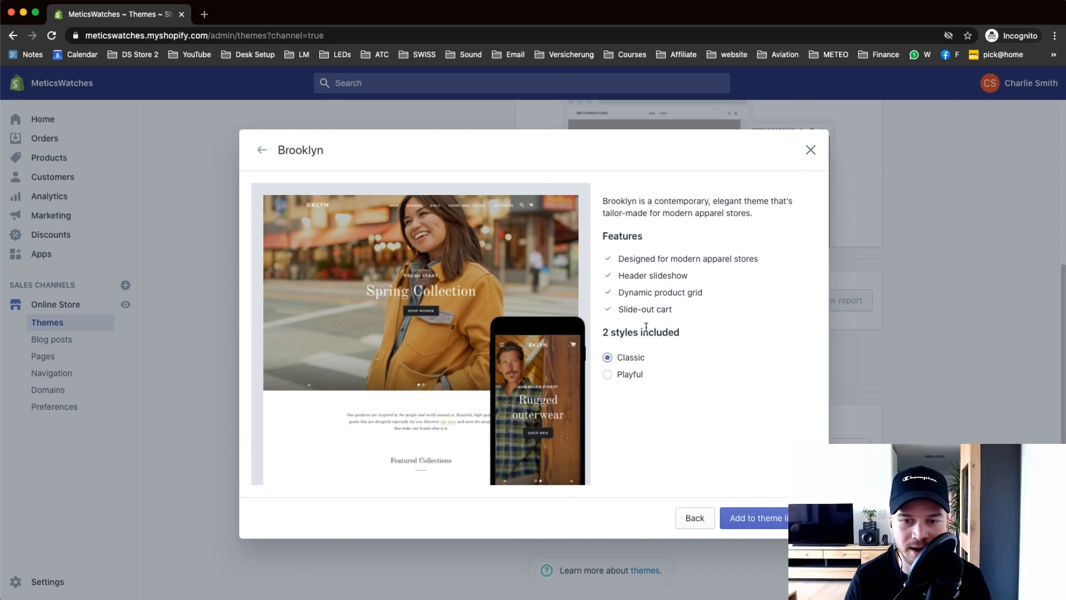
click(609, 375)
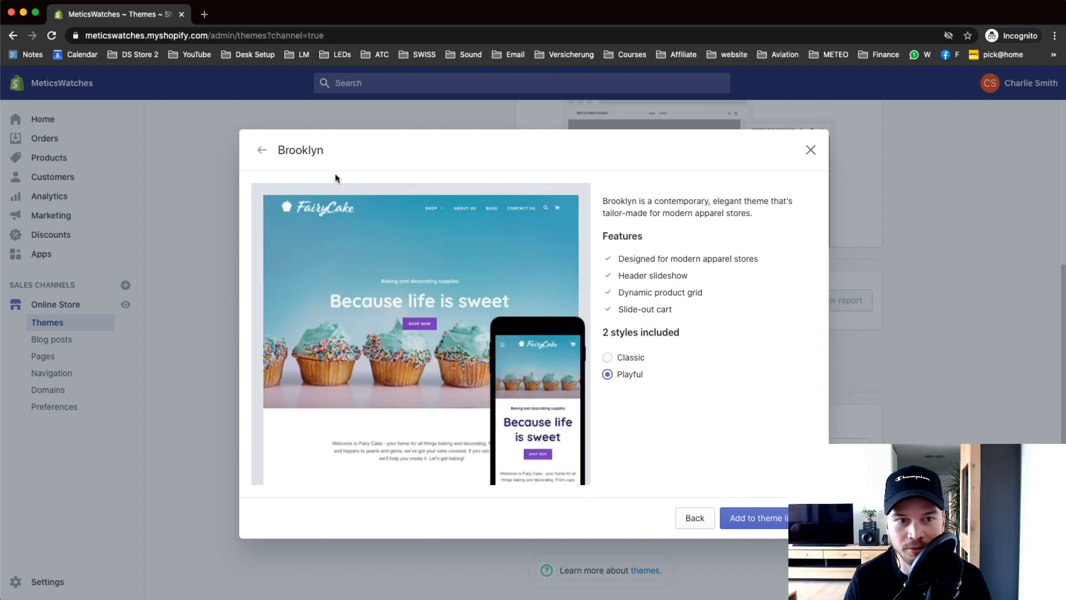
click(681, 356)
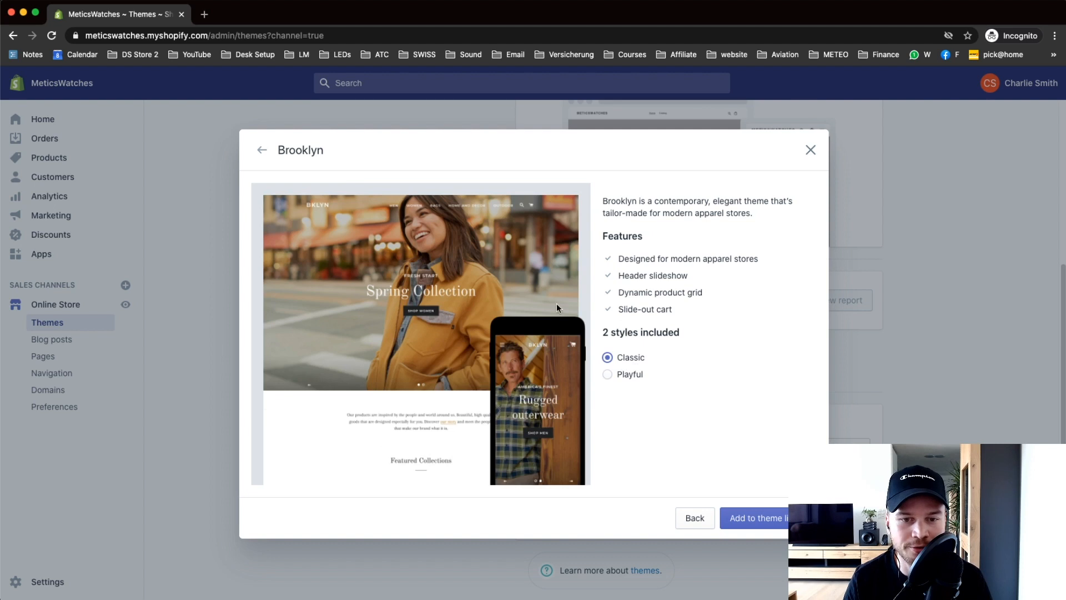
click(772, 517)
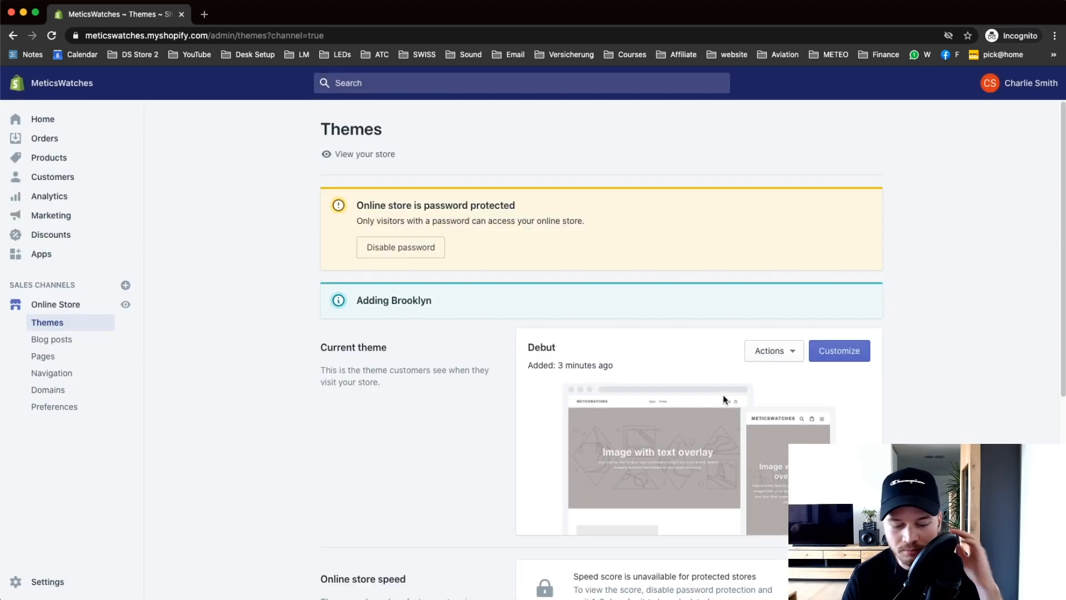
Step: Publish Brooklyn in place of Debut and open it in the theme editor
scroll(637, 365, down, 7)
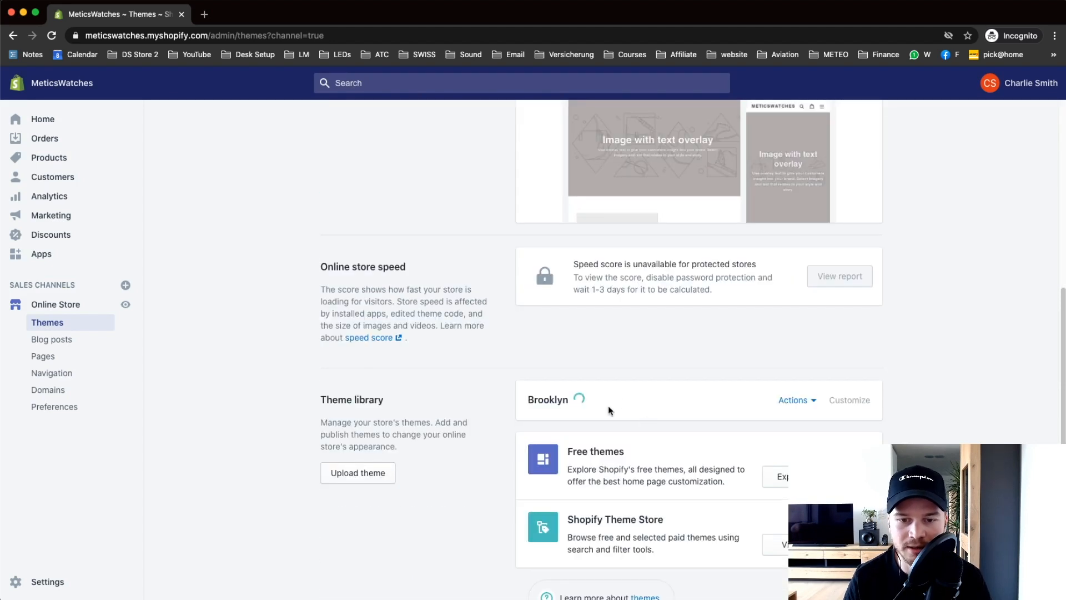
scroll(597, 400, down, 1)
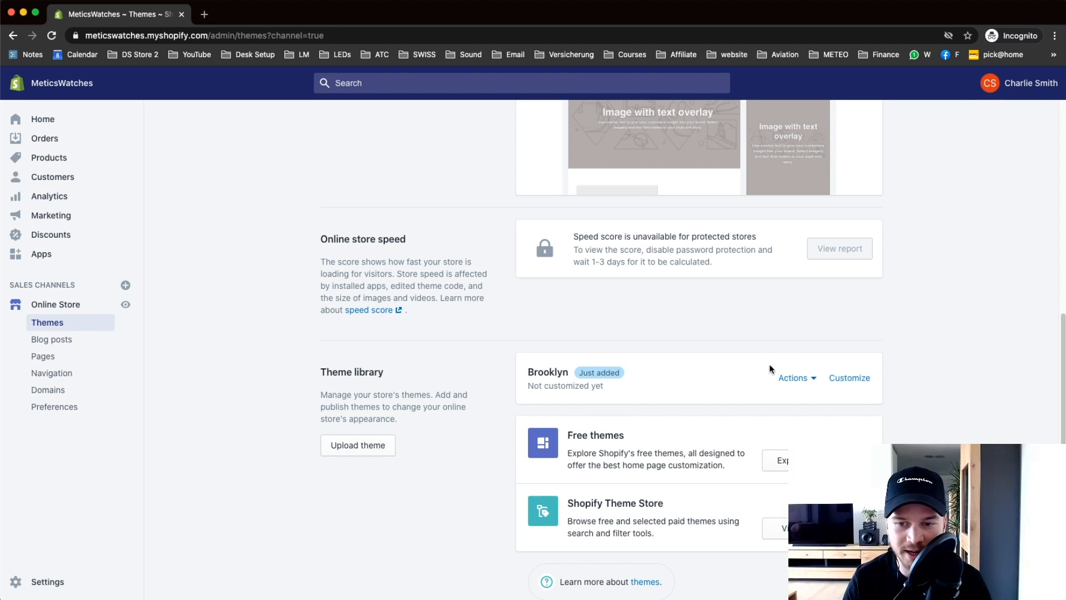
click(794, 379)
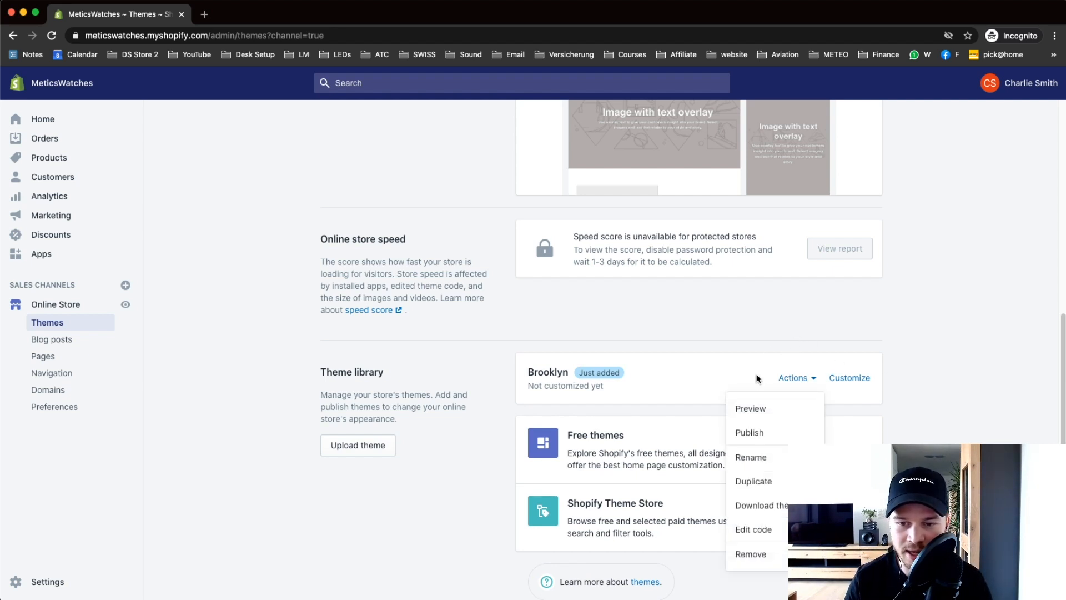
click(751, 432)
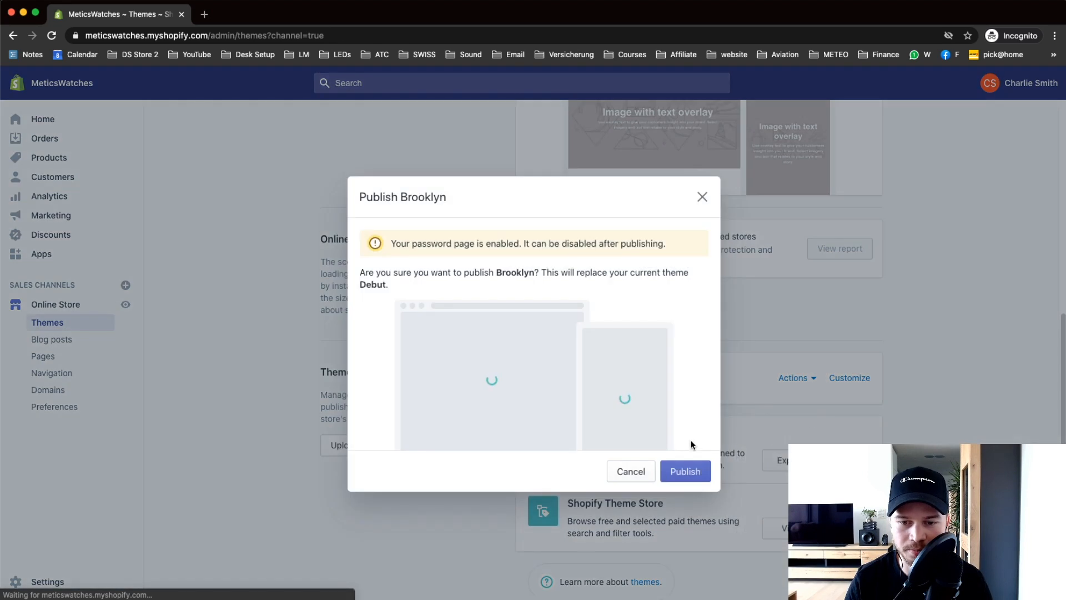
click(685, 471)
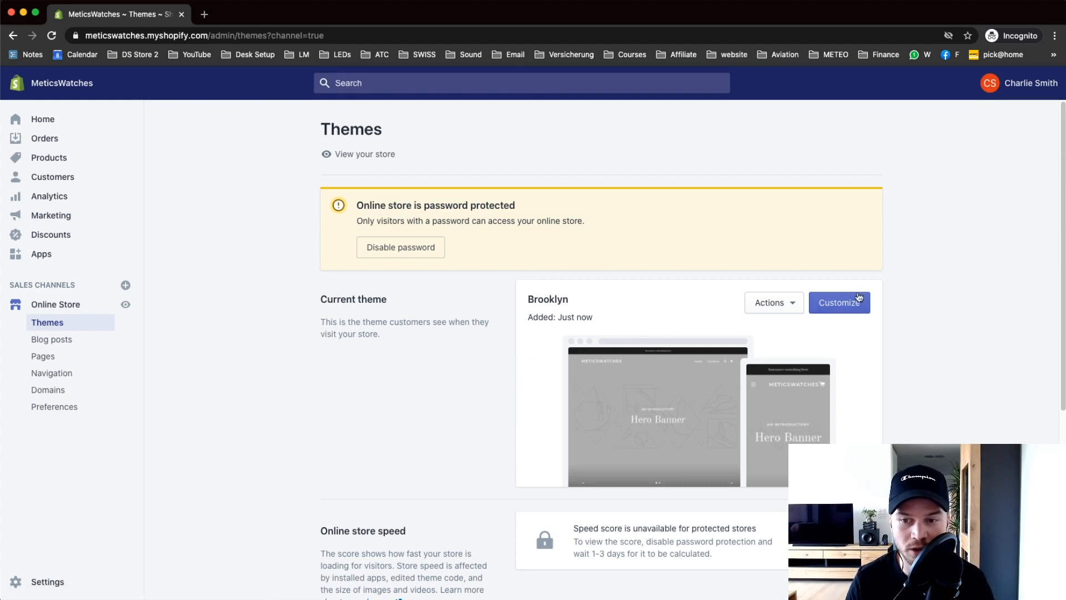
click(834, 302)
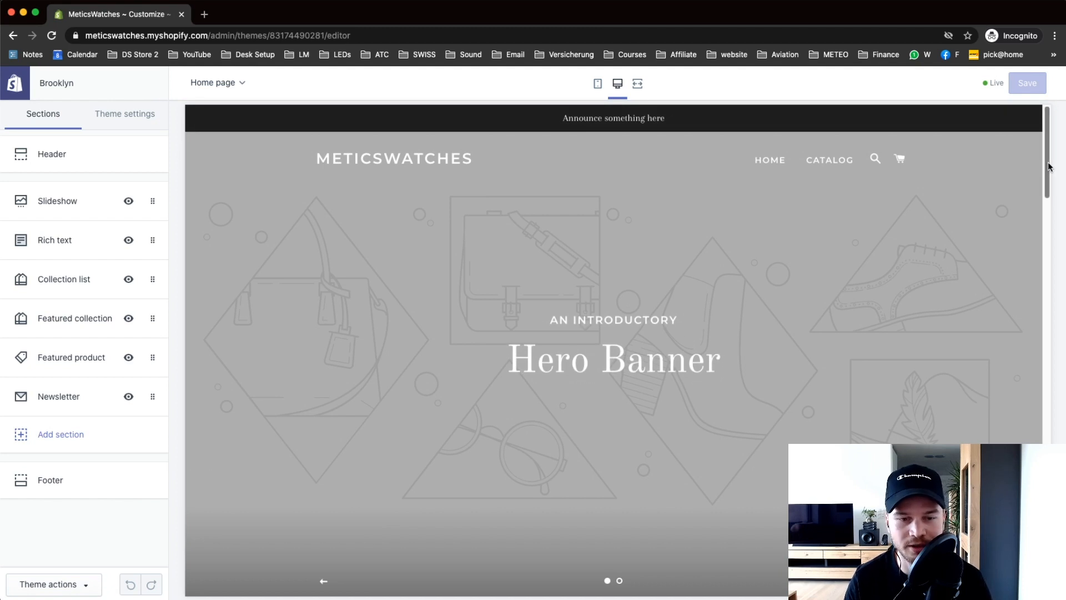
Step: Inspect the Rich text, Collection list, Featured collection and Newsletter section settings
drag(1044, 190, 1058, 170)
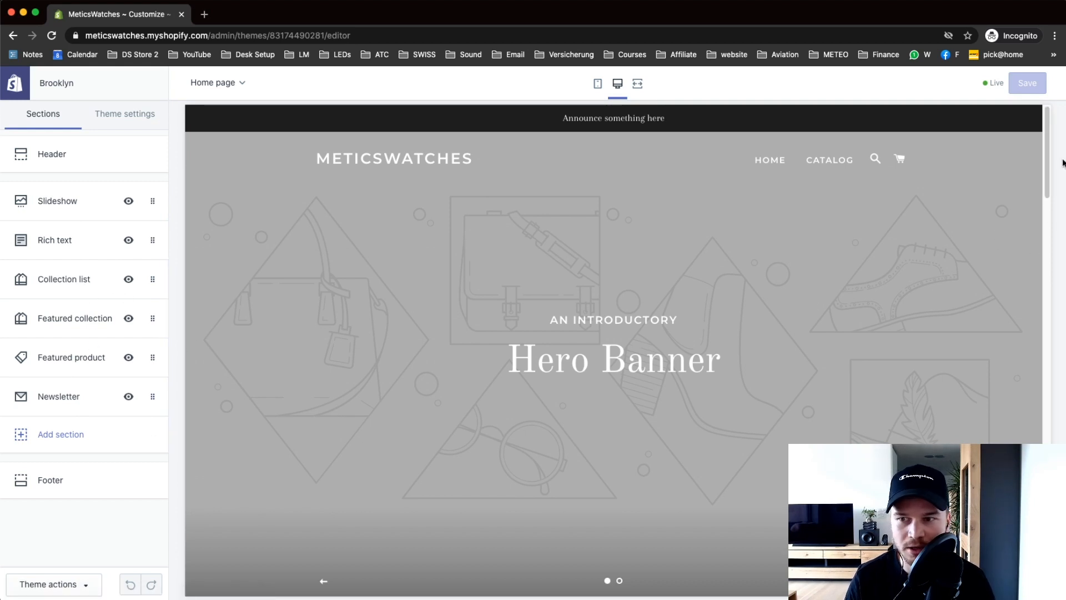
mouse_move(1047, 146)
mouse_down()
mouse_move(1047, 159)
mouse_move(1047, 143)
mouse_up()
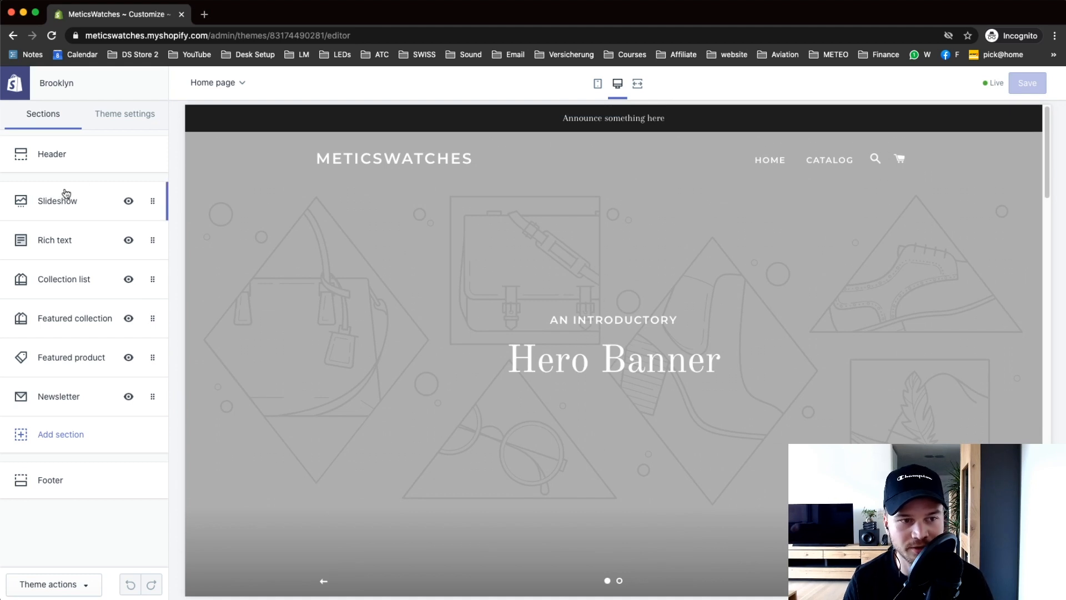
scroll(1040, 167, down, 7)
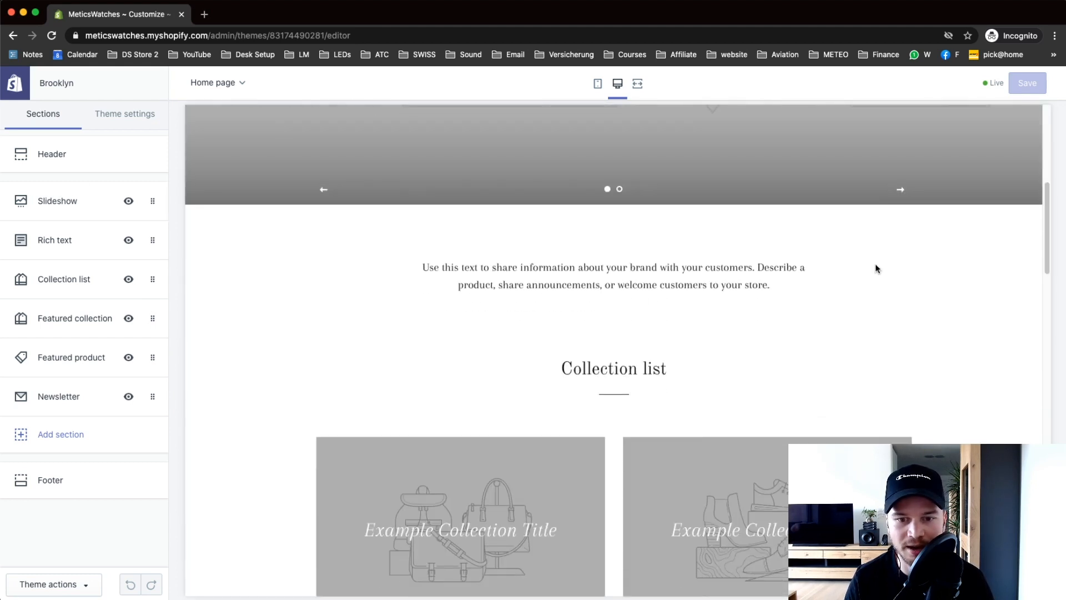
click(101, 247)
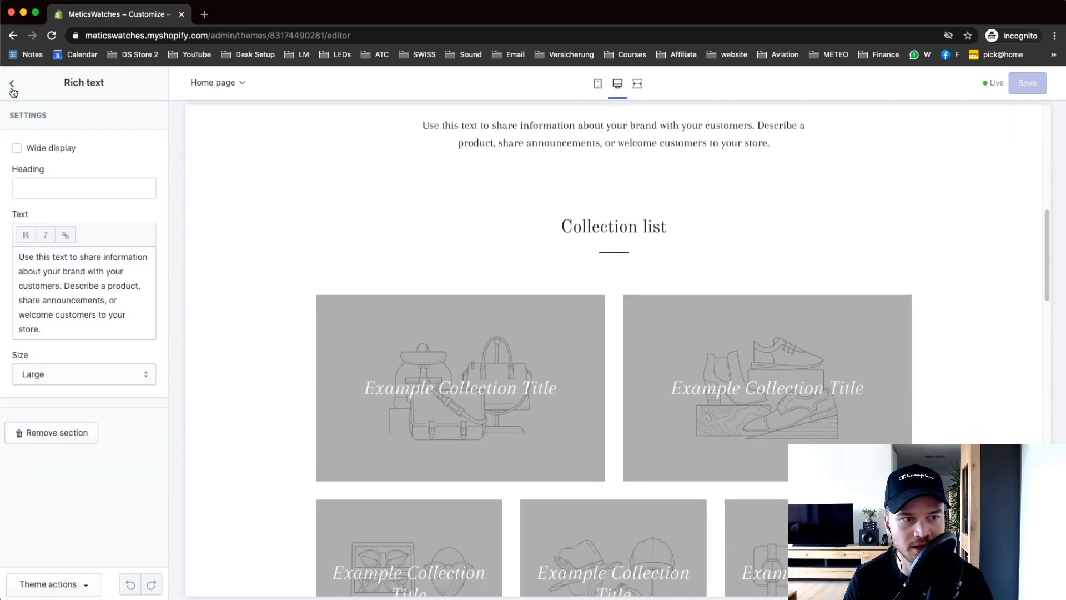
click(12, 84)
click(64, 280)
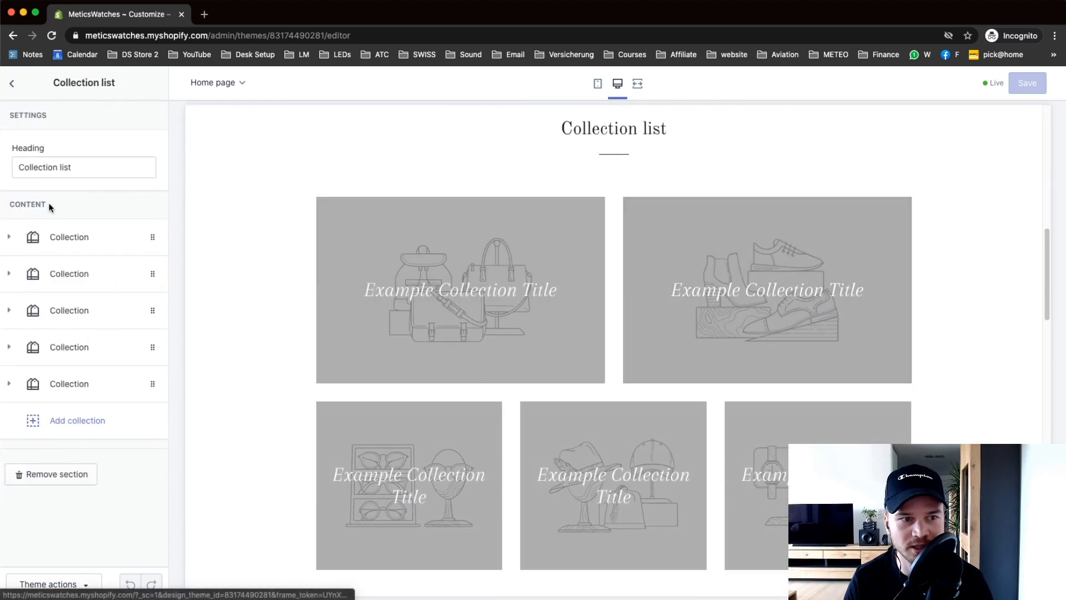
click(12, 83)
click(81, 319)
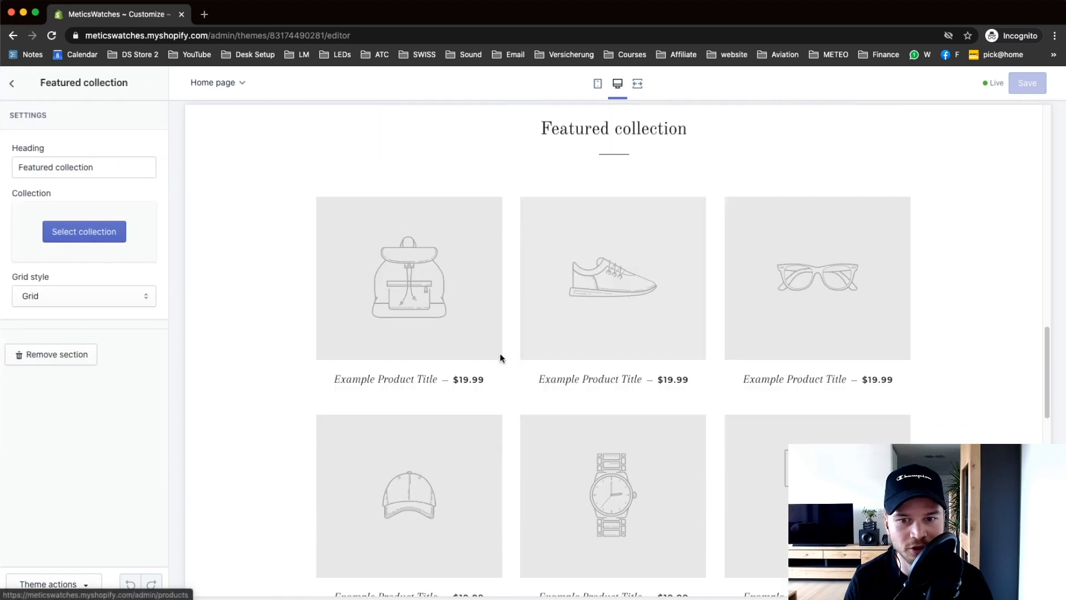
click(13, 86)
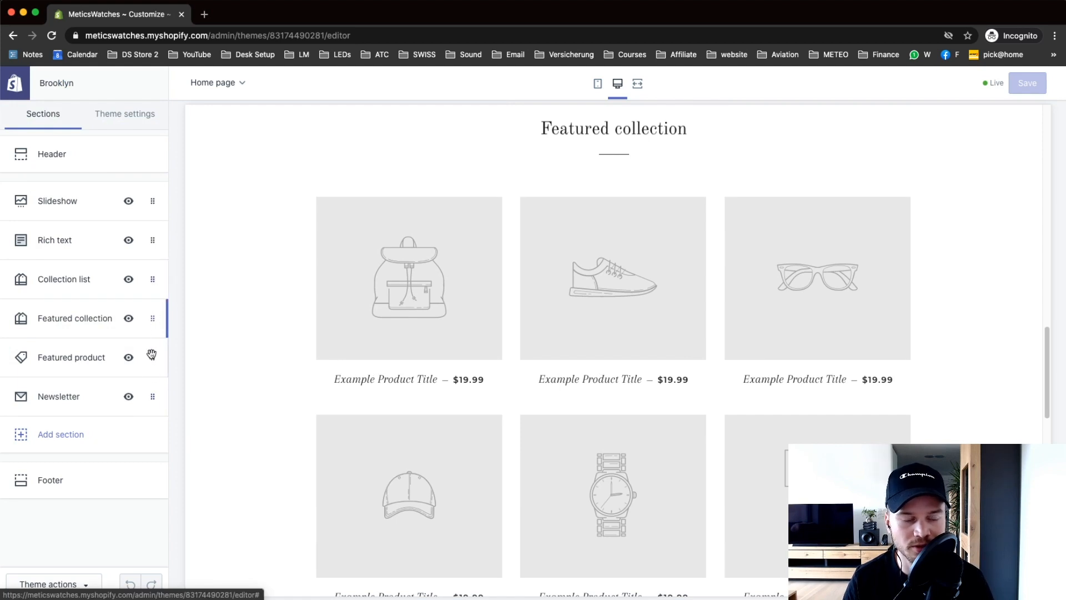
click(71, 406)
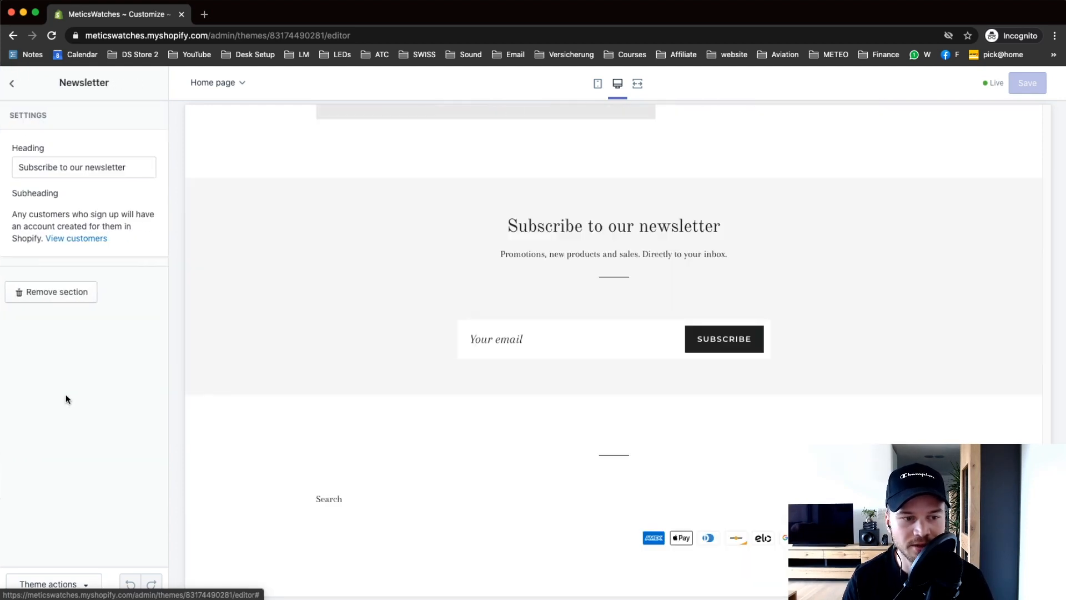
click(12, 83)
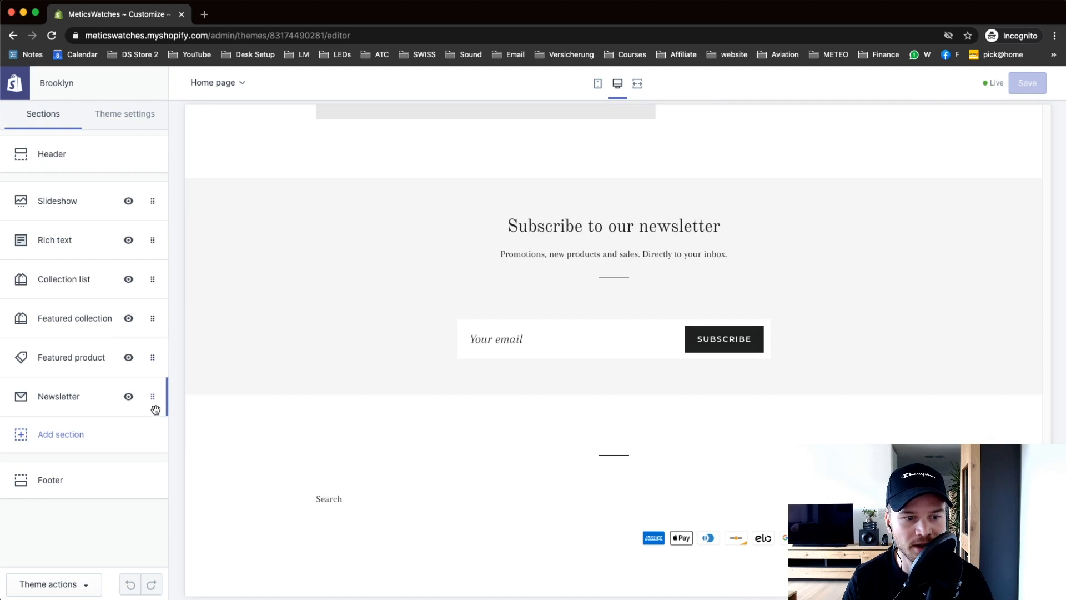
Step: Move the Newsletter section above Featured collection, then remove it
drag(152, 402, 154, 318)
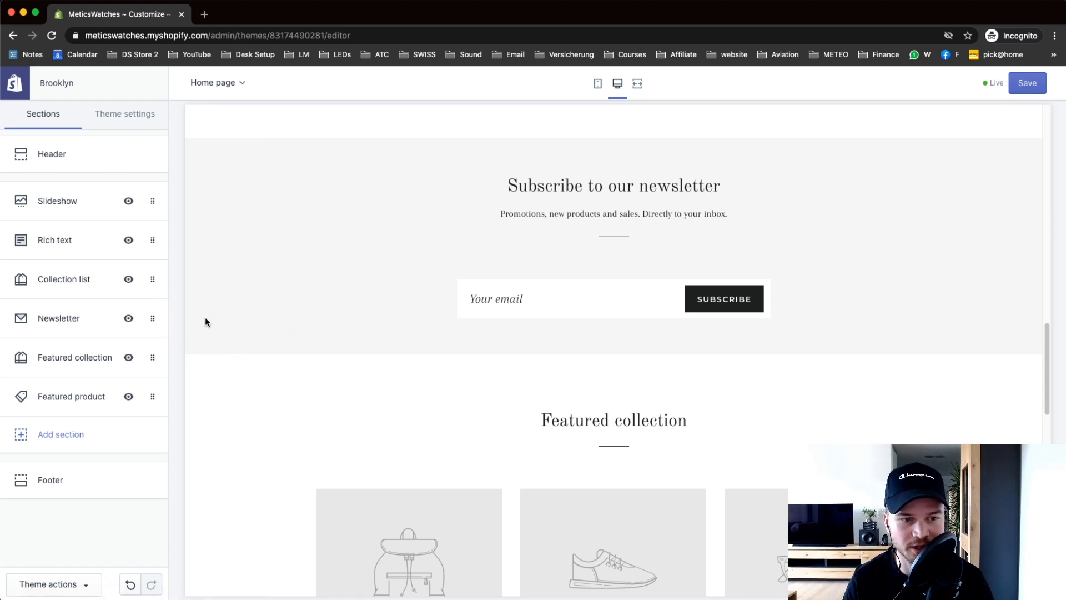
click(151, 318)
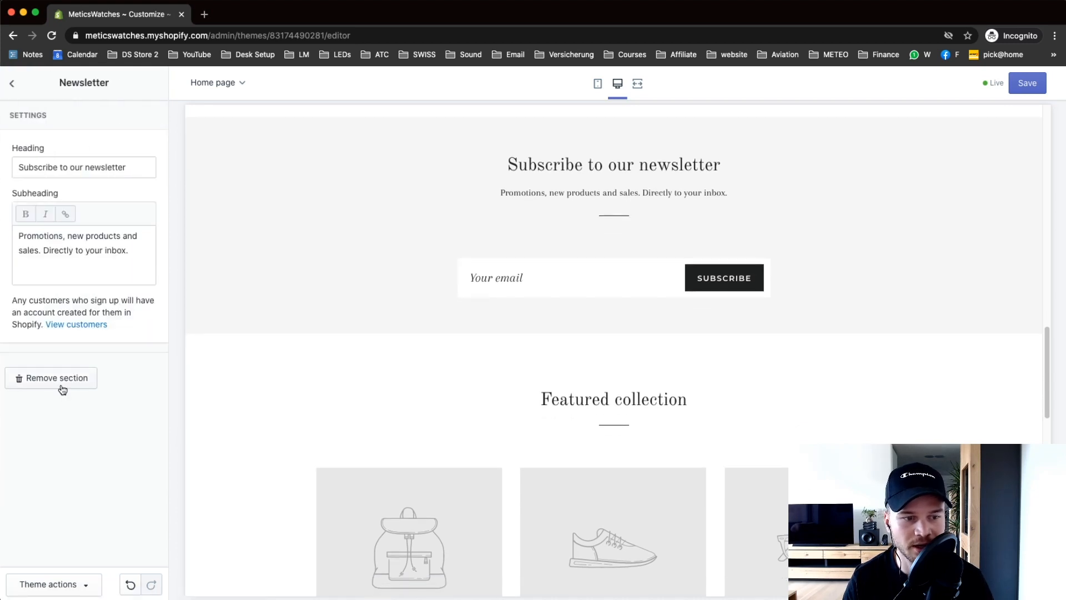
click(62, 383)
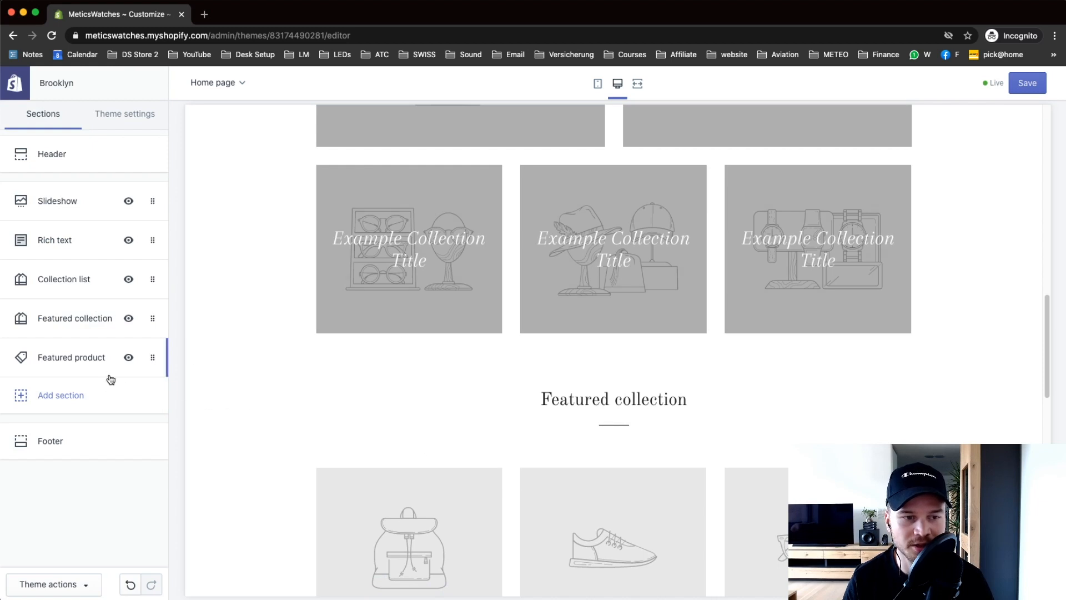
scroll(419, 414, up, 10)
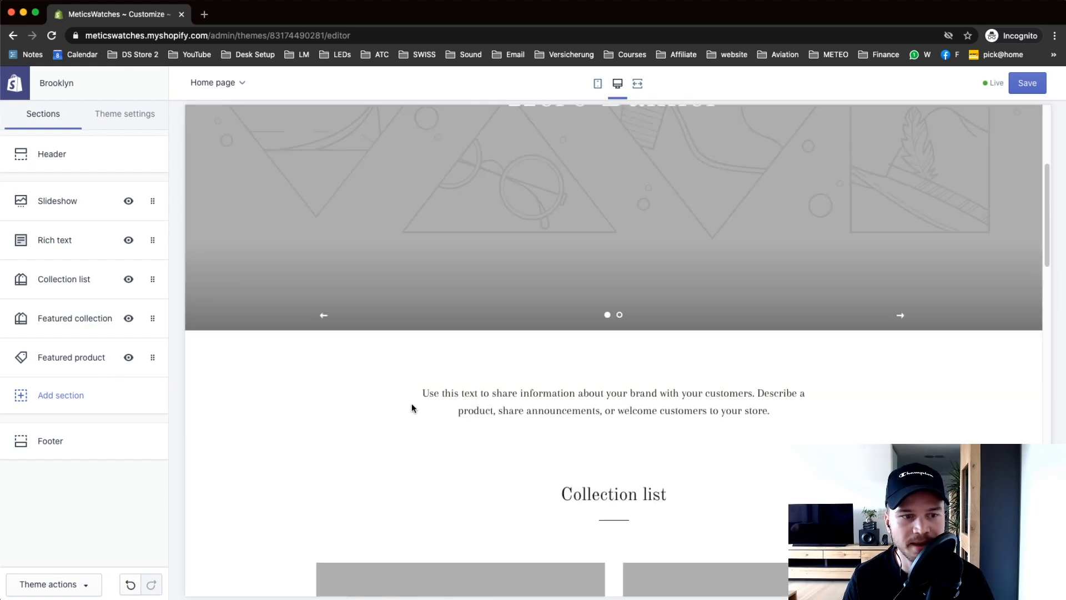
Step: Switch the theme editor to the collection page template
scroll(277, 397, up, 5)
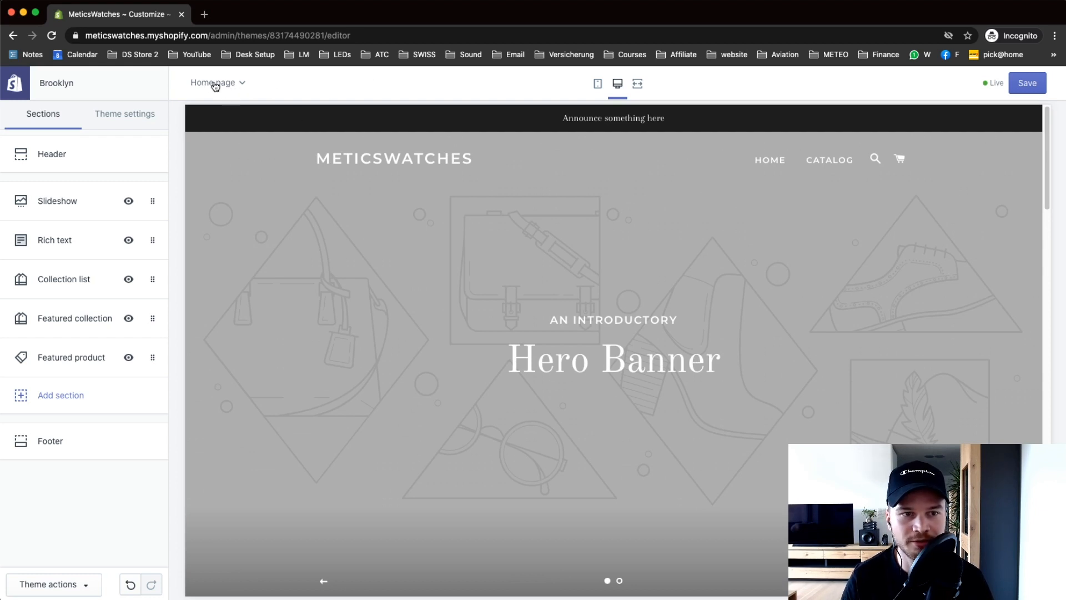
click(237, 84)
click(289, 86)
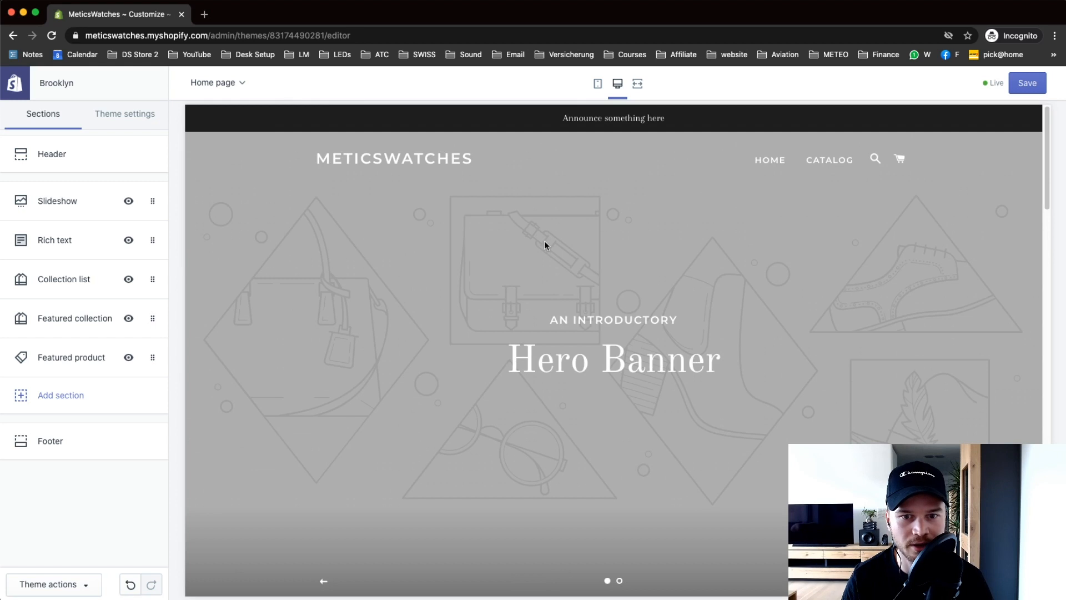
click(237, 84)
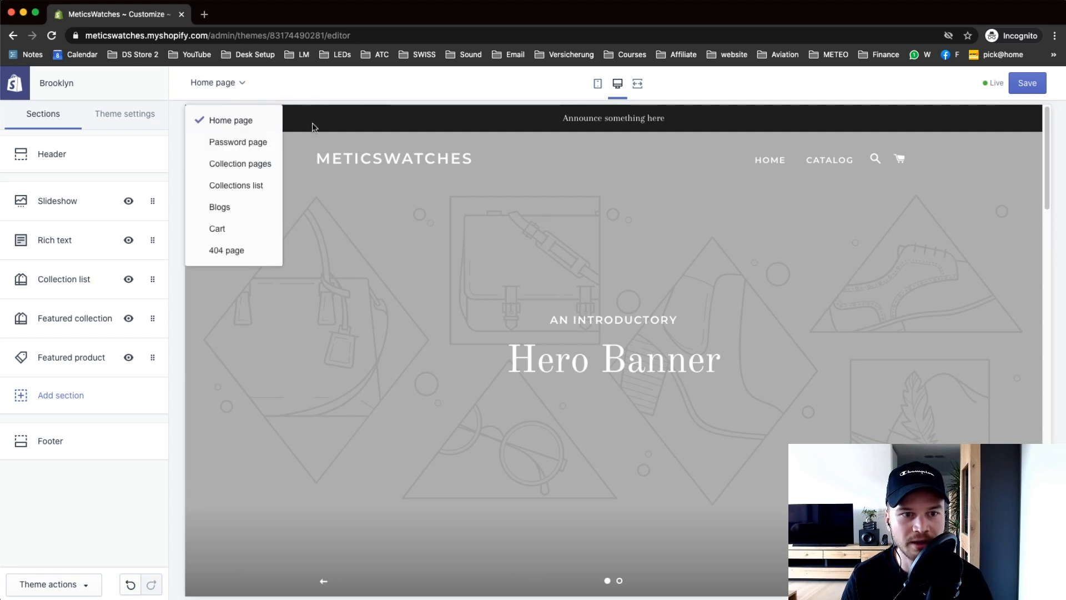
click(258, 161)
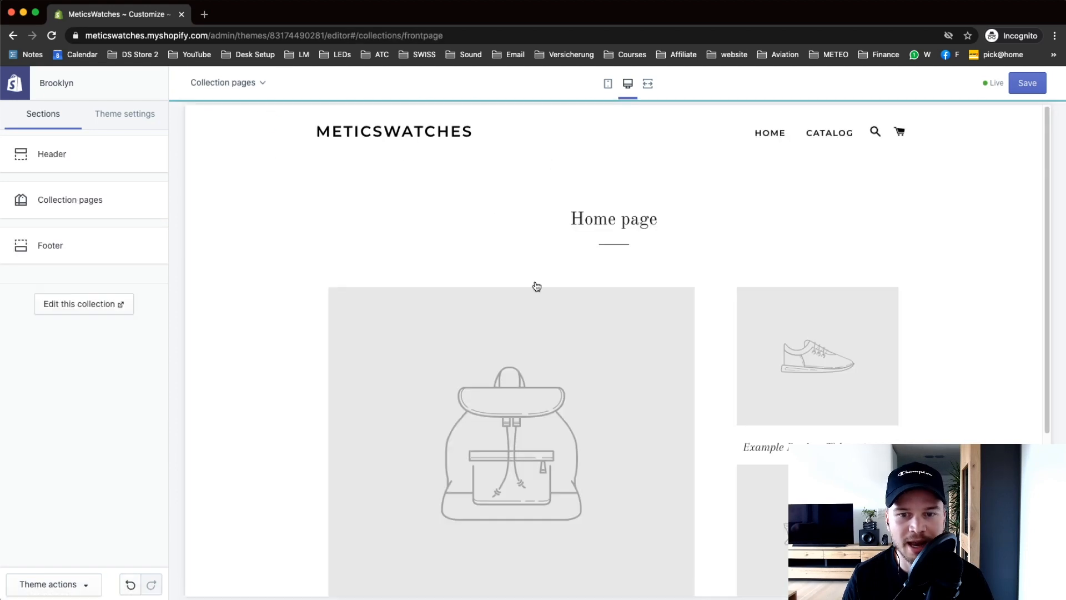
Step: Return the theme editor to the Home page template
mouse_move(1048, 210)
mouse_down()
mouse_move(1046, 357)
mouse_move(1049, 225)
mouse_up()
scroll(578, 240, up, 1)
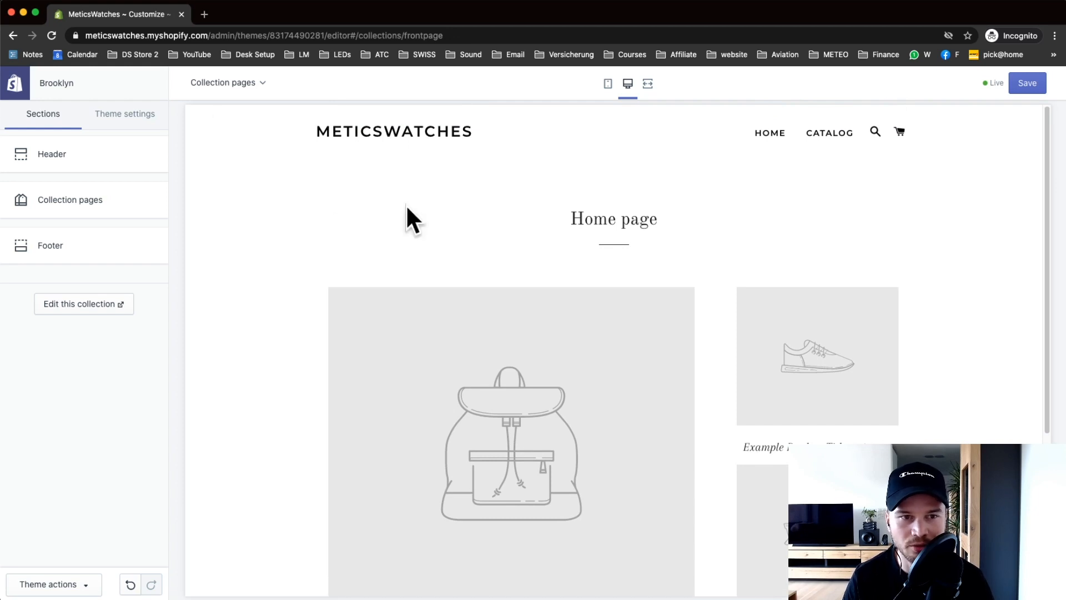
click(223, 82)
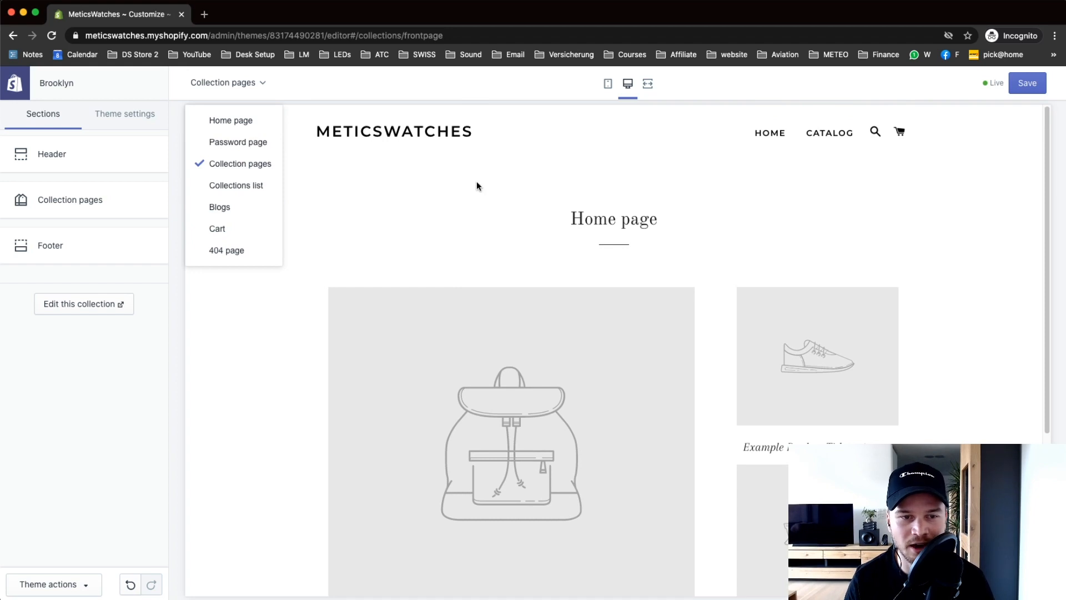
click(338, 115)
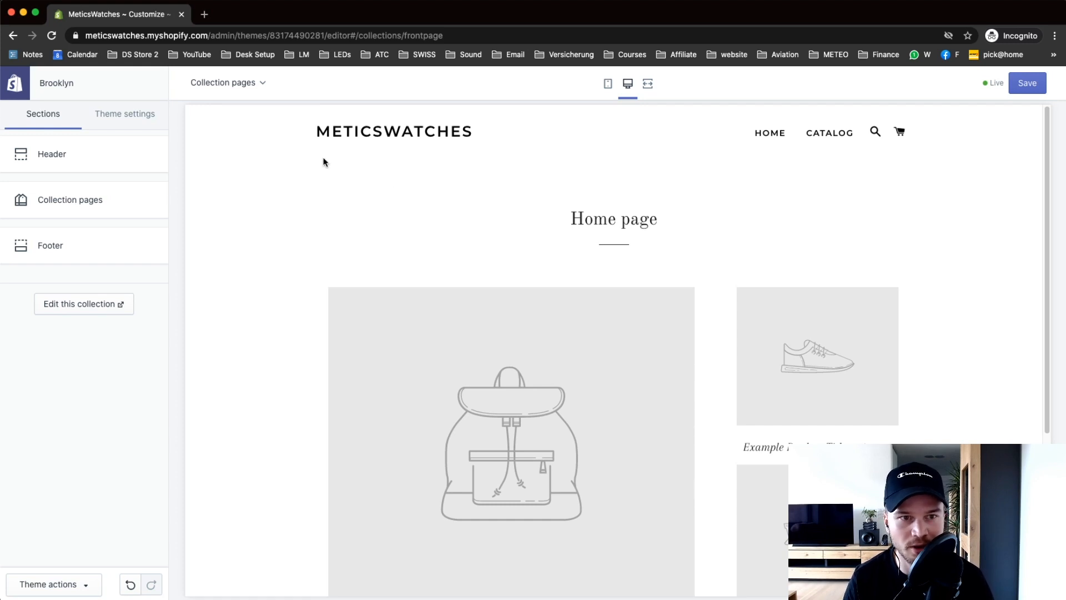
click(243, 84)
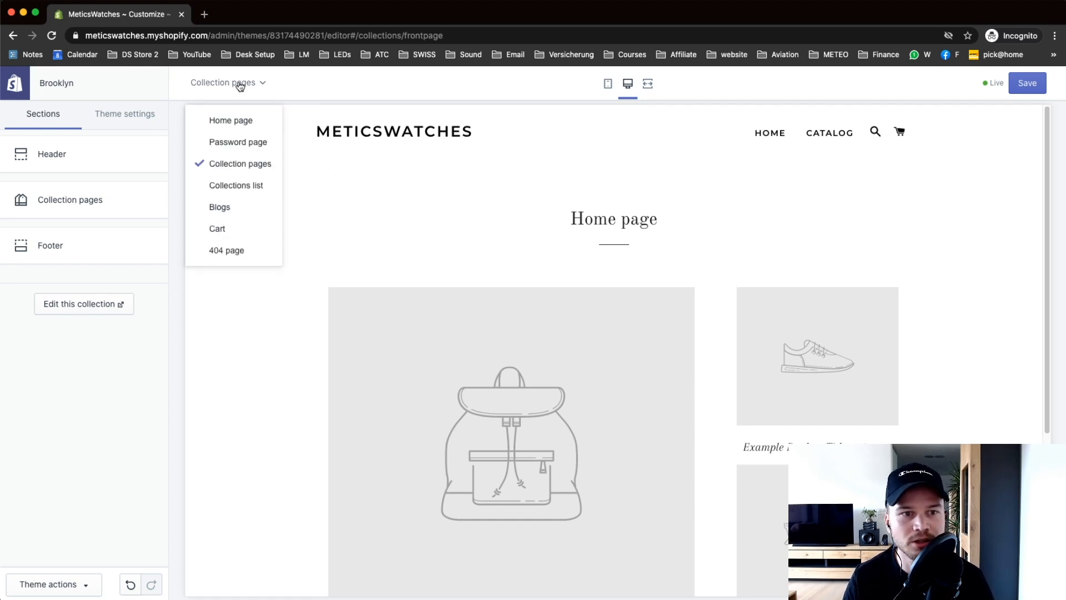
click(247, 124)
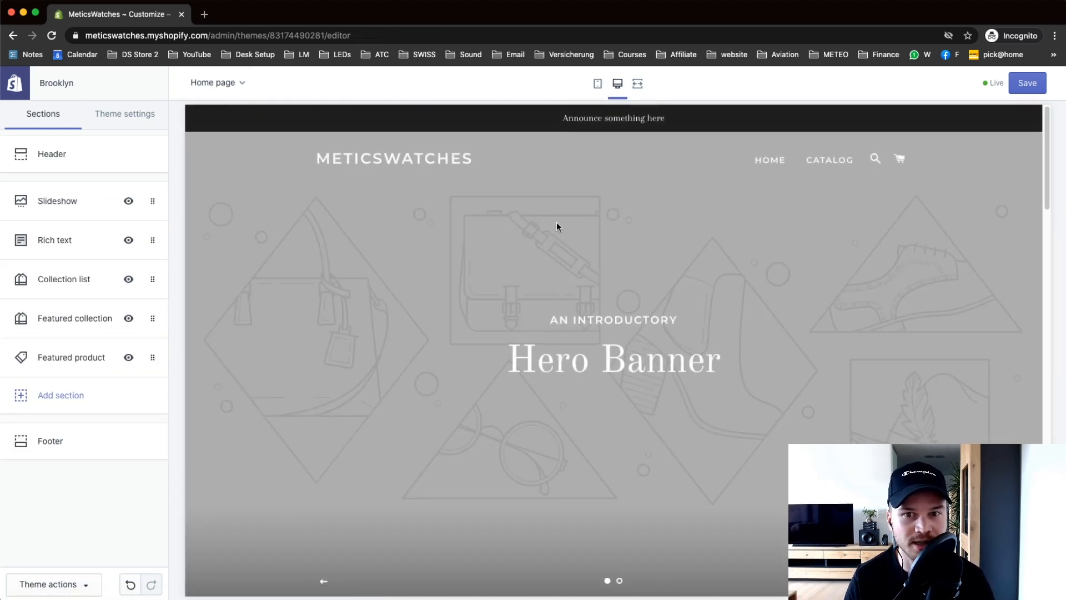
click(598, 86)
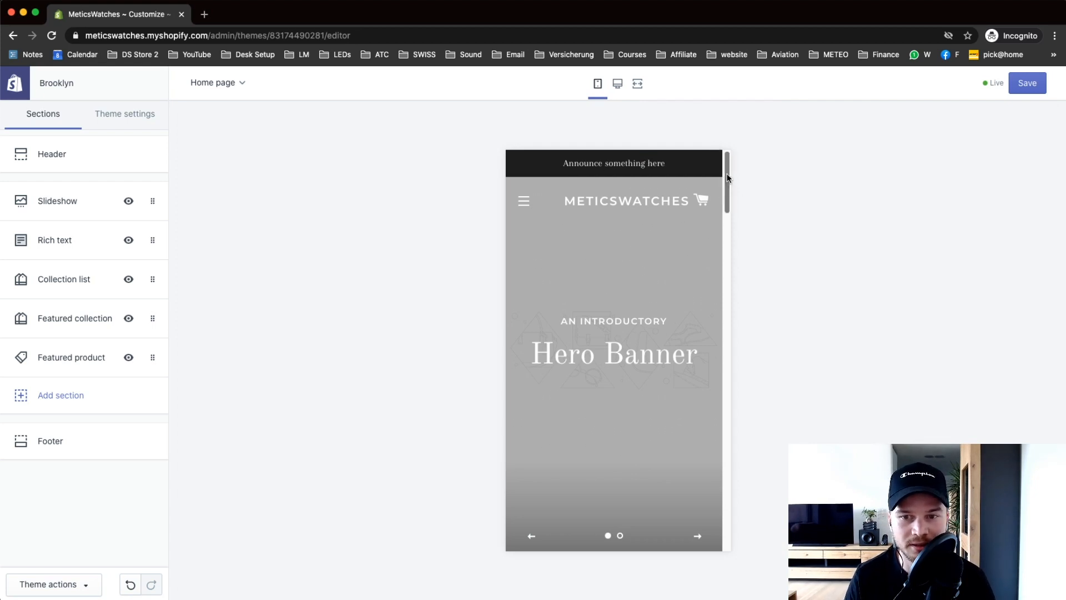
drag(727, 175, 620, 104)
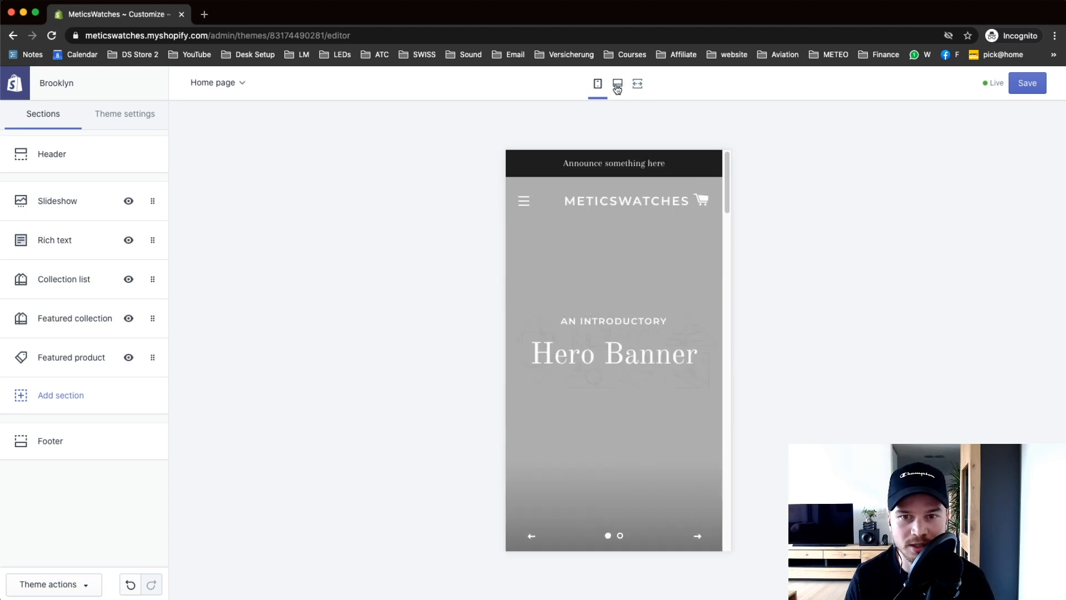
drag(728, 172, 728, 233)
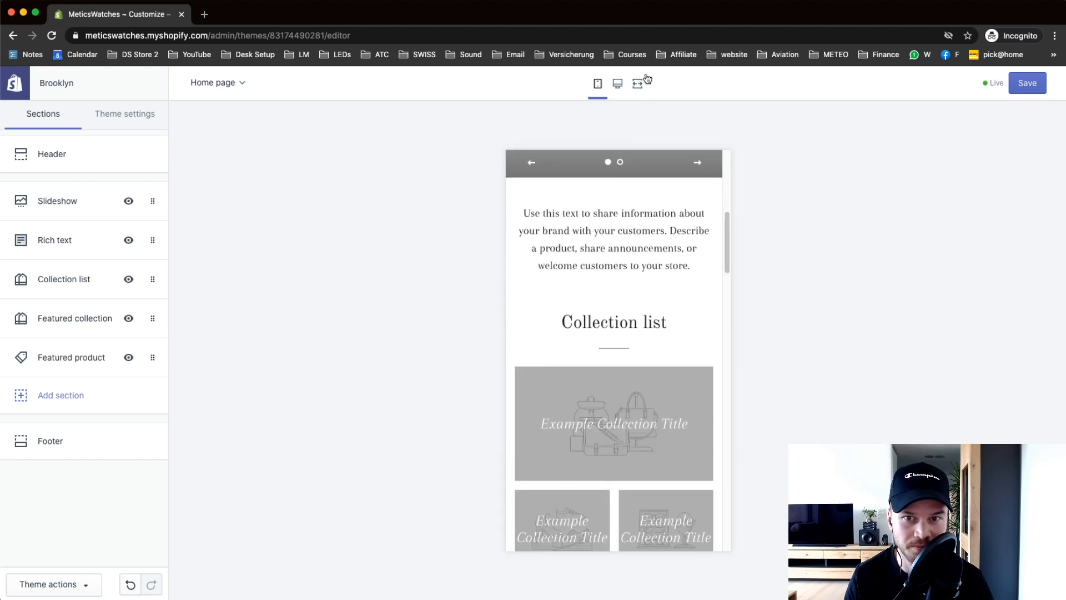
click(618, 86)
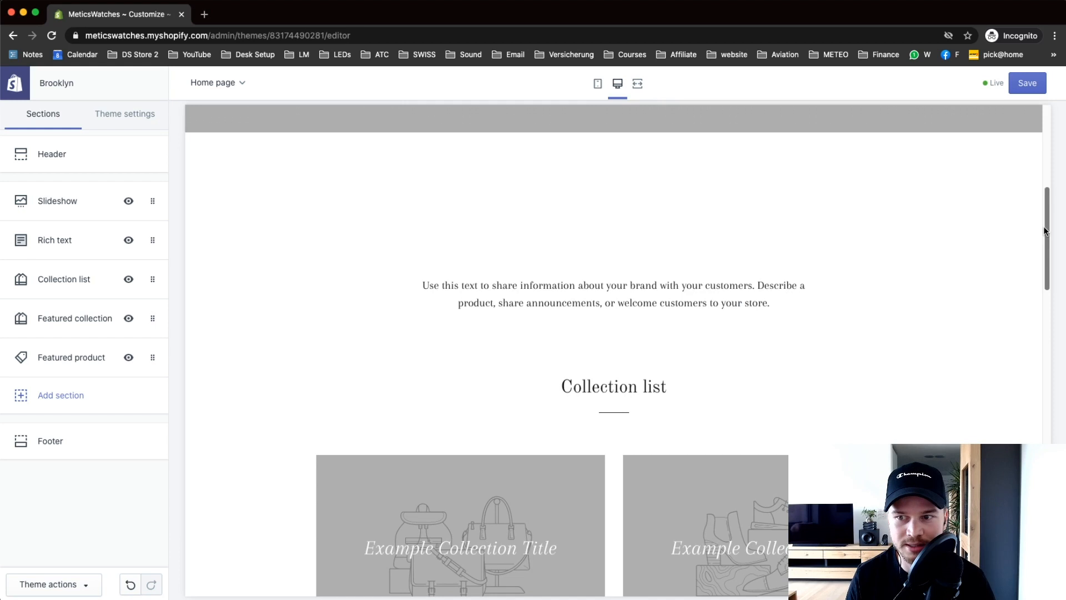
scroll(1005, 116, up, 5)
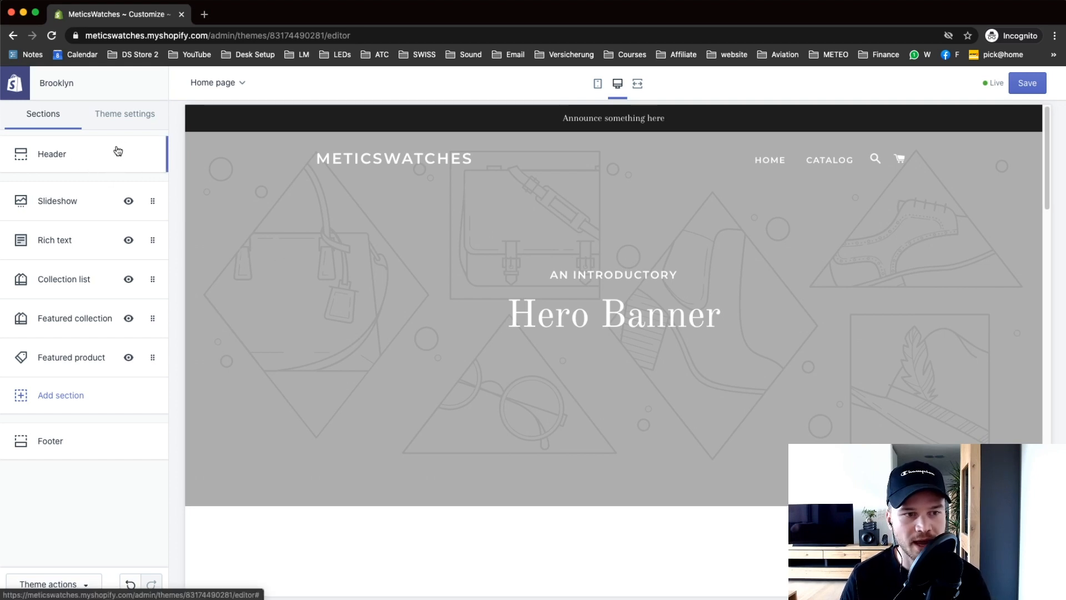
Step: Bring up the Header section's settings in the theme editor
click(74, 157)
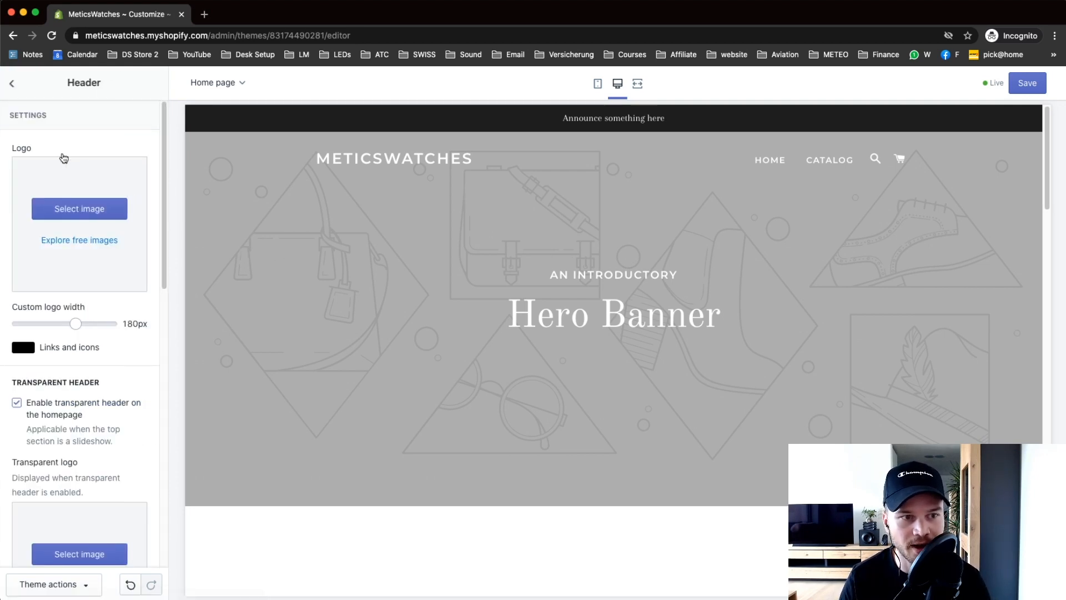
click(10, 87)
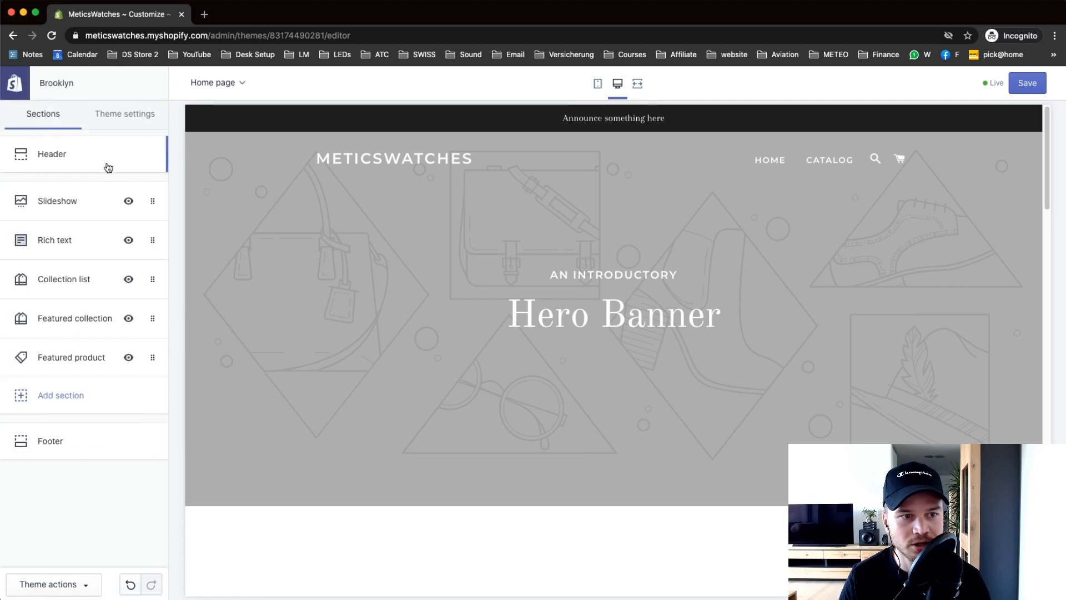
click(70, 158)
mouse_move(163, 142)
mouse_down()
mouse_move(169, 326)
mouse_move(157, 125)
mouse_up()
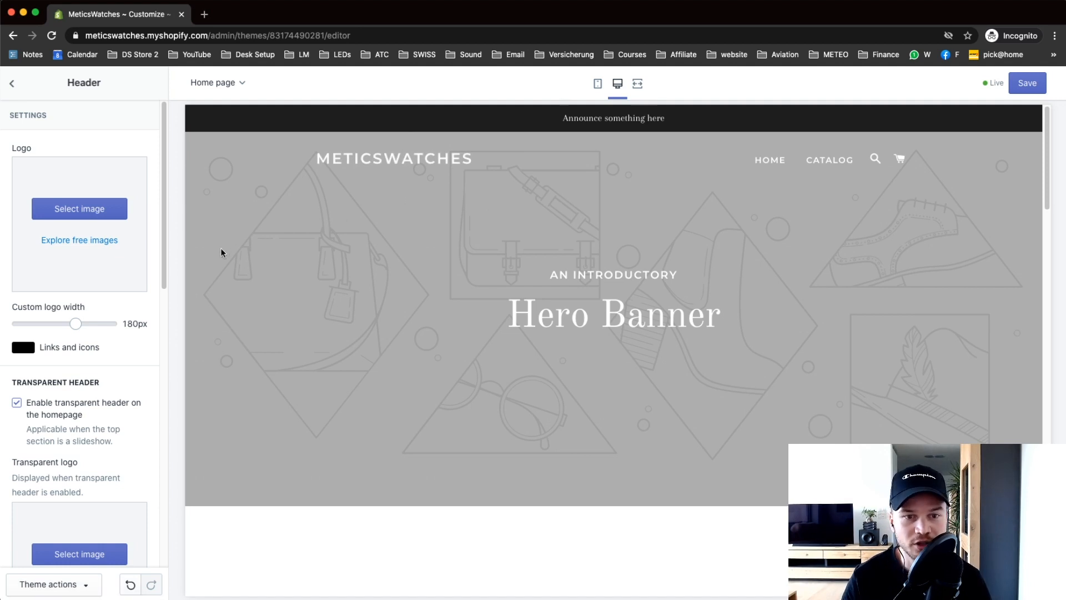
Step: Upload logo/METICSWATCHES_tb.png from the meticswatches folder and set it as the header logo
click(91, 214)
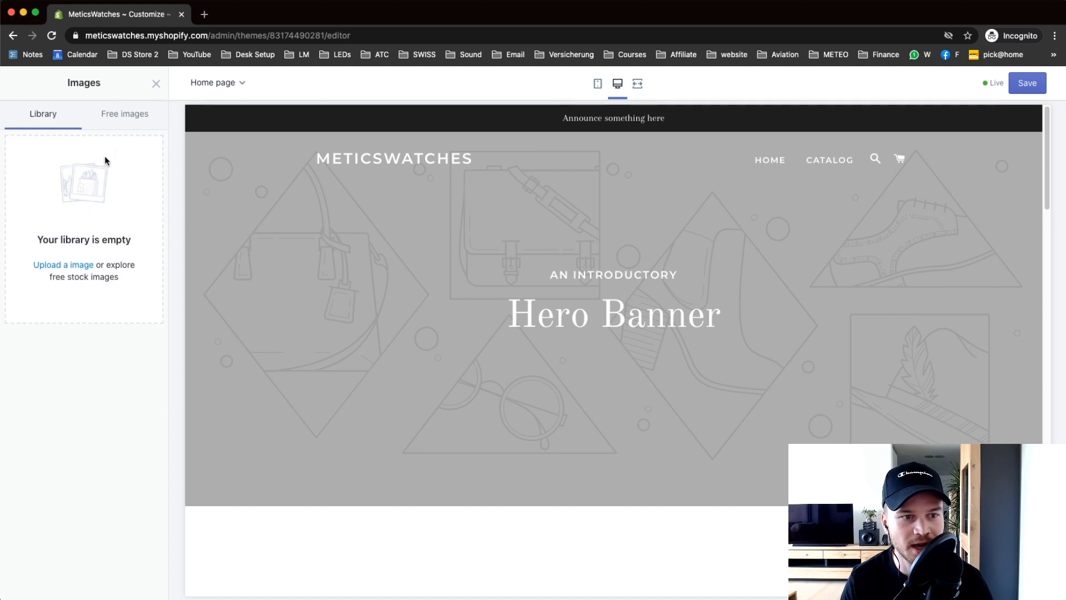
click(72, 265)
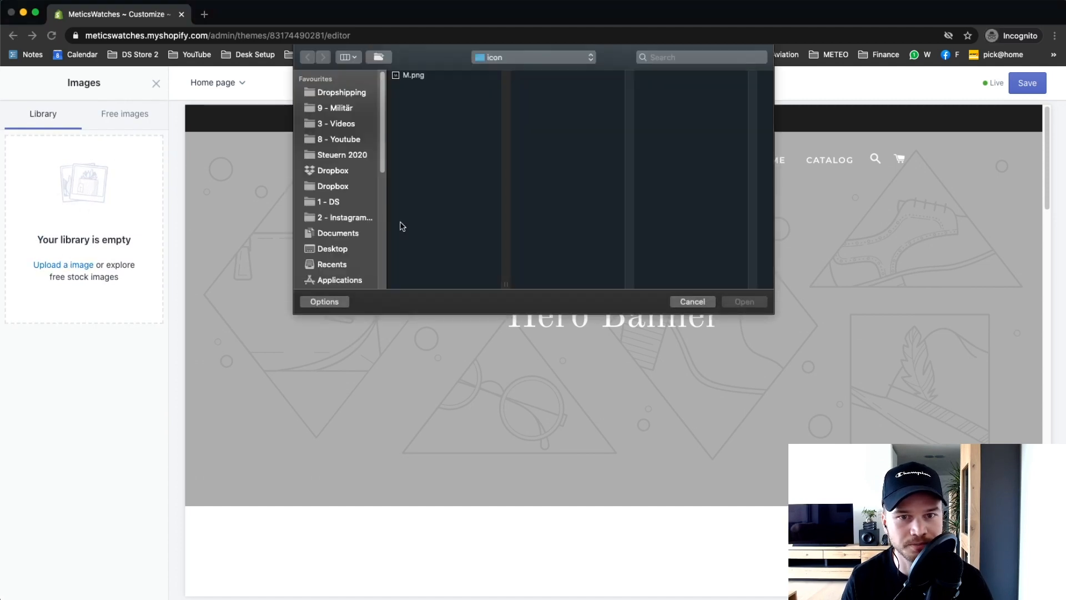
click(516, 60)
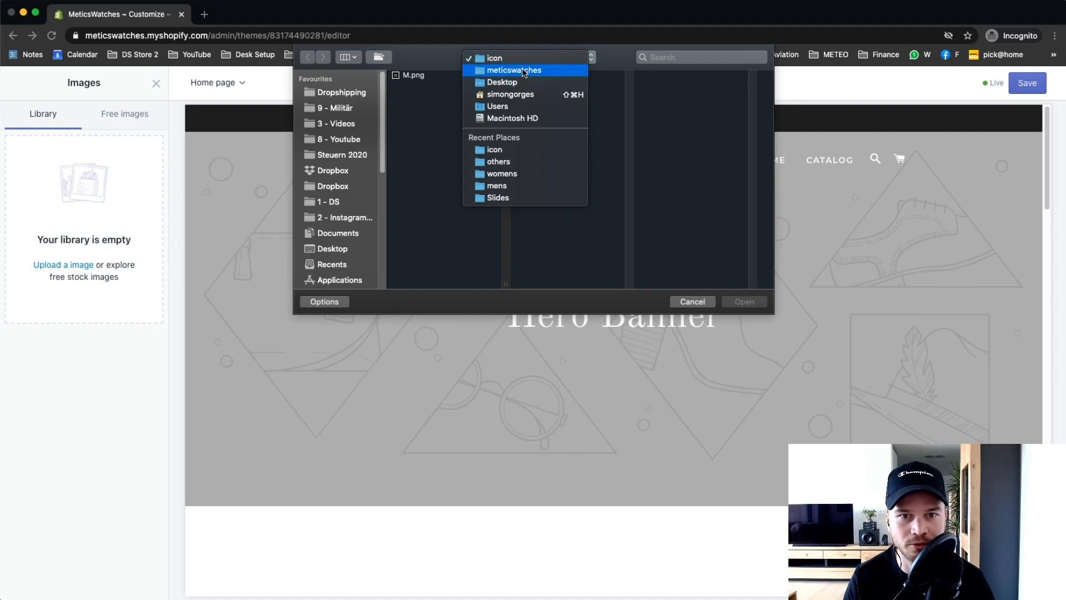
click(530, 69)
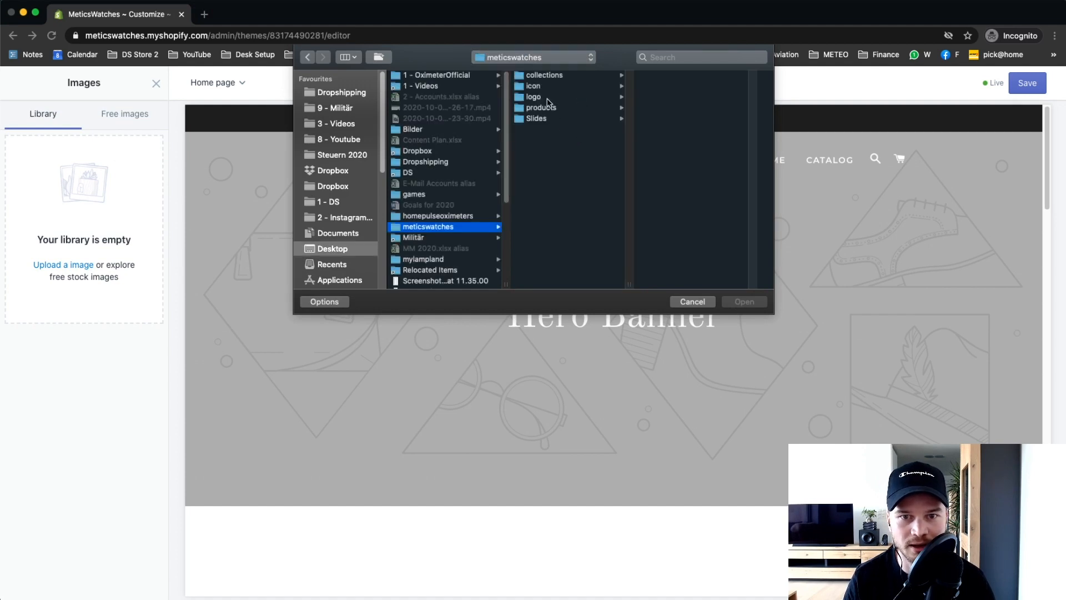
click(551, 97)
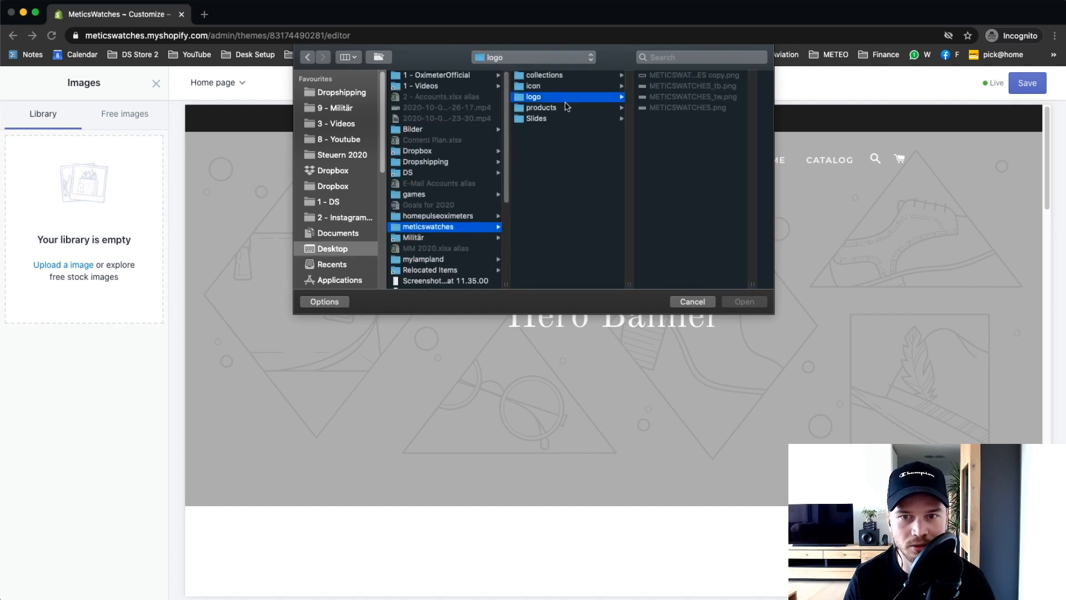
click(699, 87)
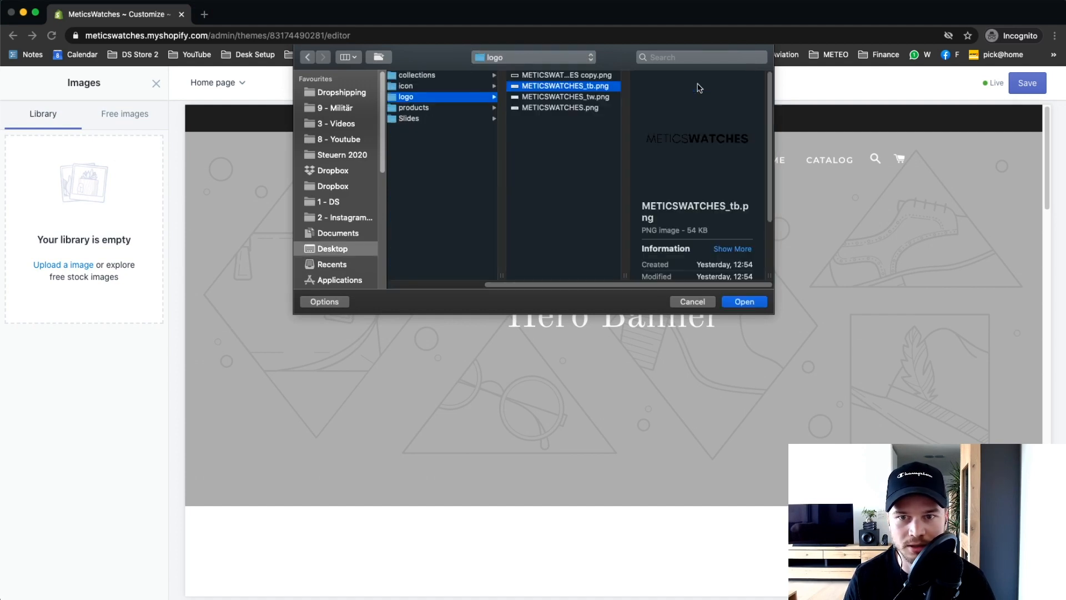
click(744, 303)
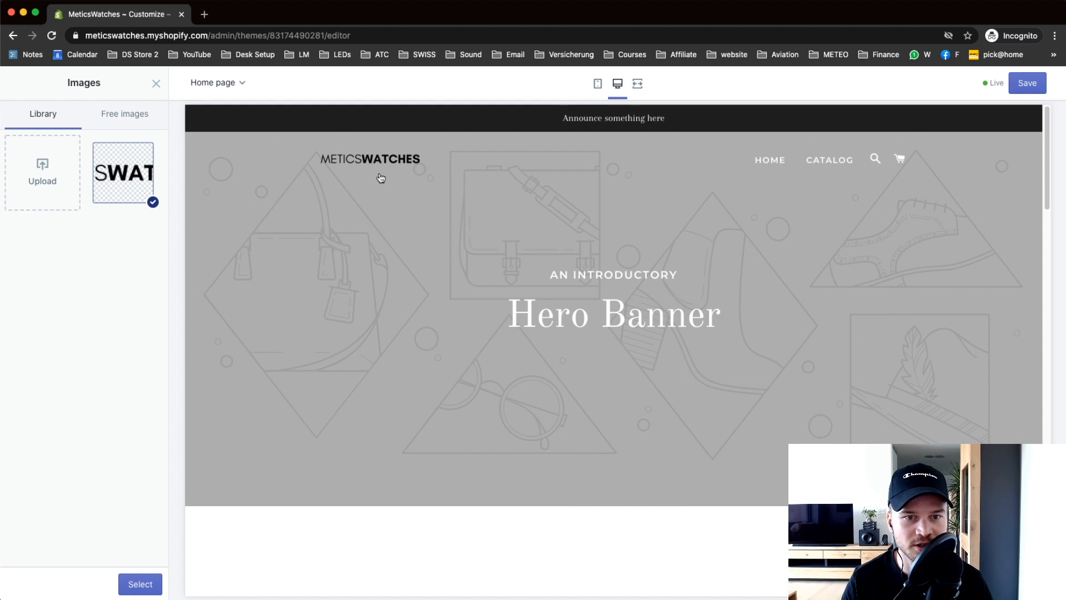
click(141, 583)
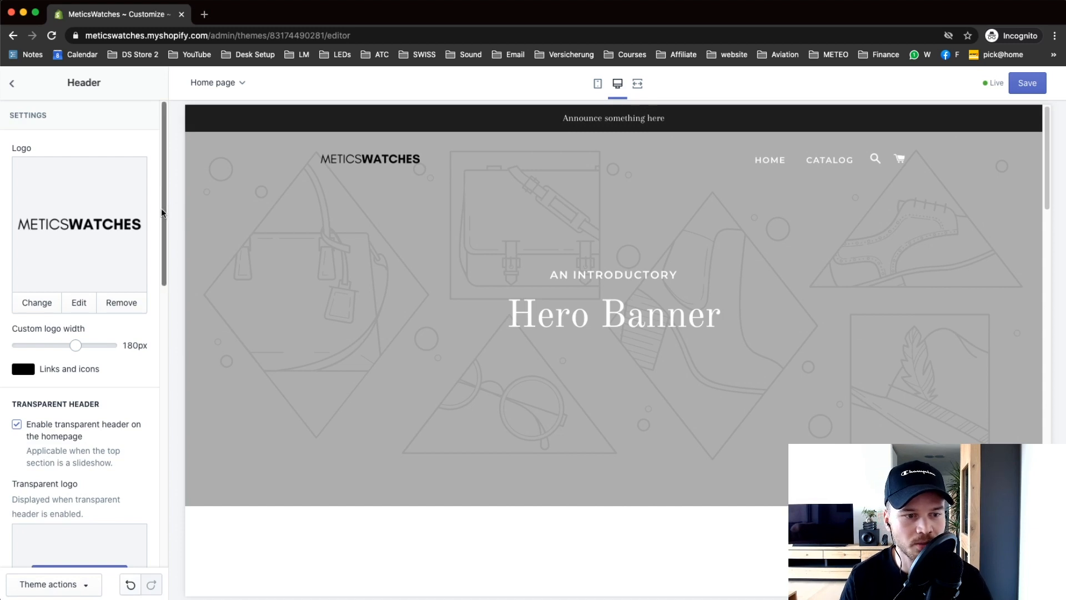
scroll(165, 185, down, 3)
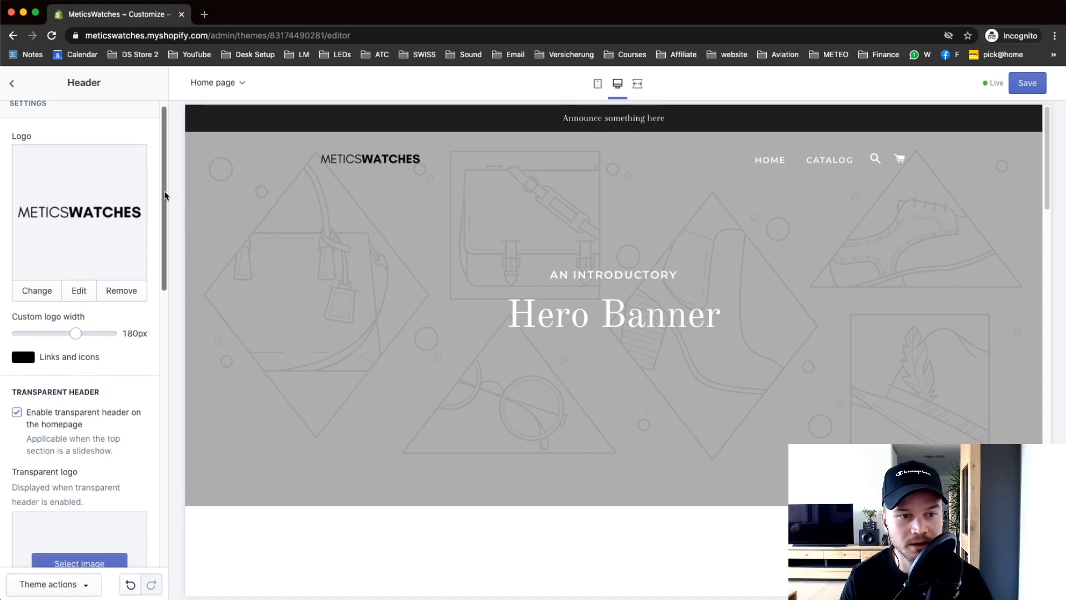
Step: Upload the white METICSWATCHES_tw.png and set it as the header's transparent logo
scroll(167, 205, up, 3)
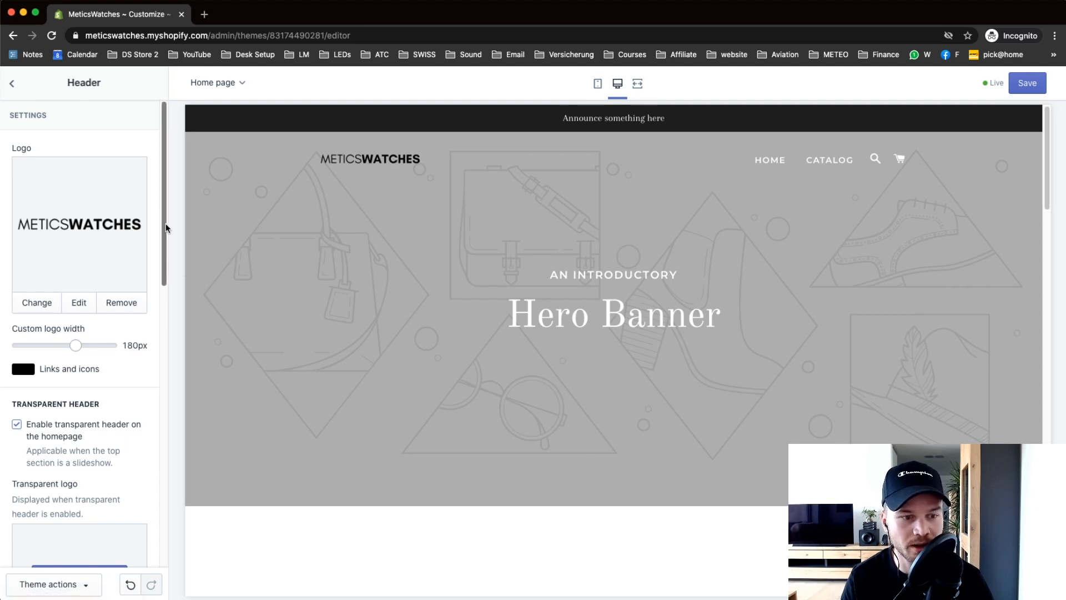
drag(166, 224, 169, 295)
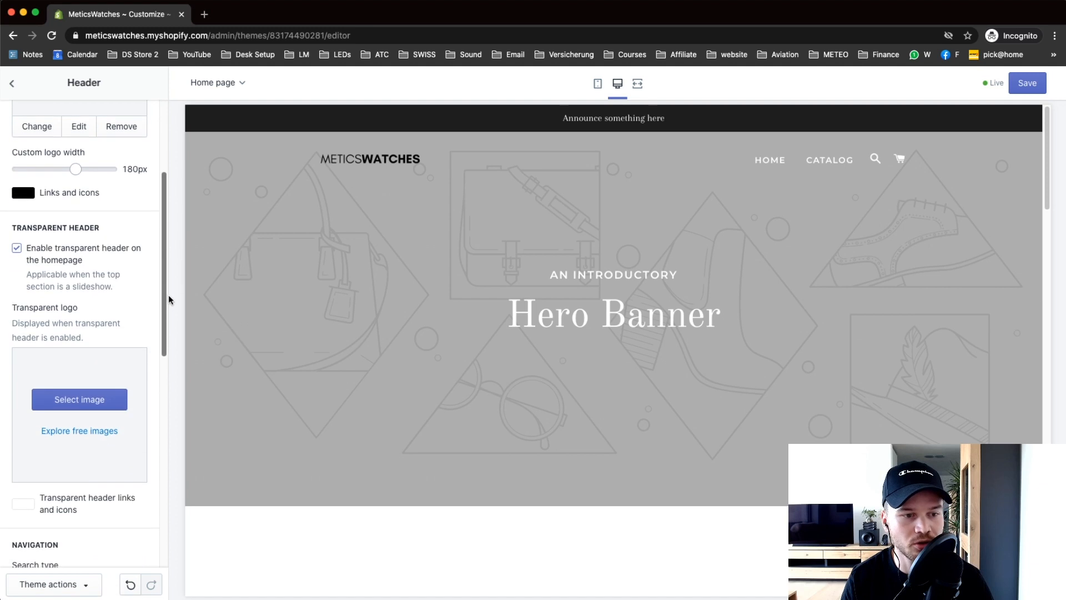
click(93, 399)
click(41, 176)
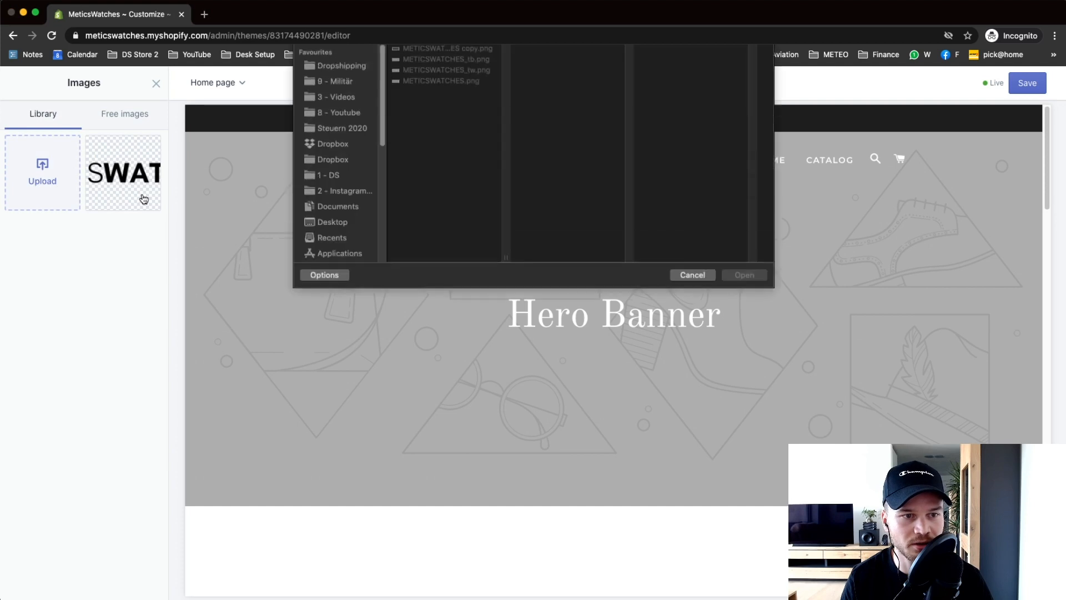
click(468, 97)
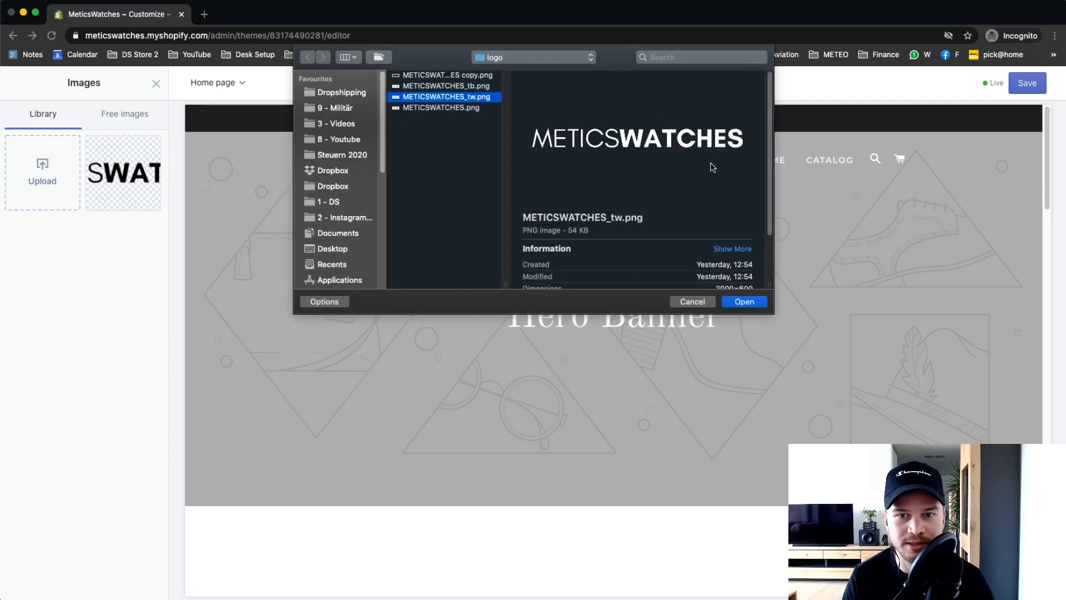
click(744, 301)
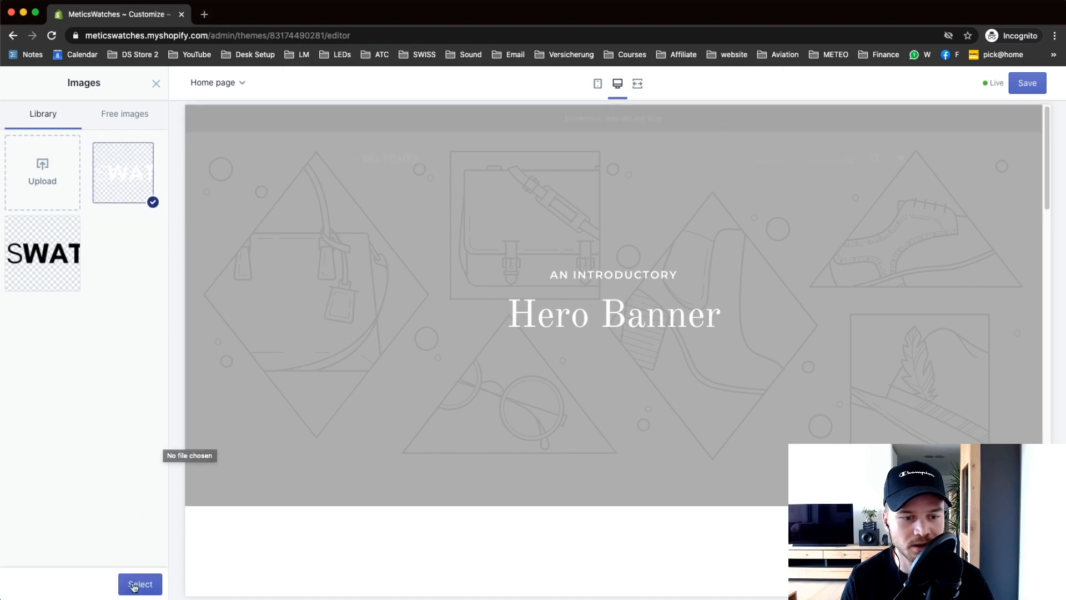
click(132, 580)
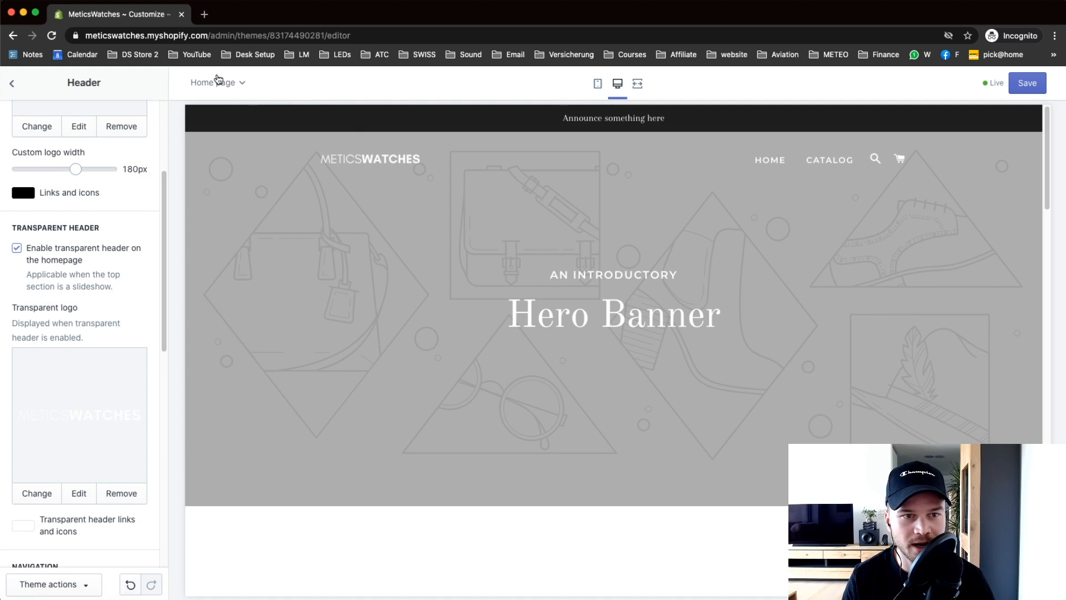
click(238, 86)
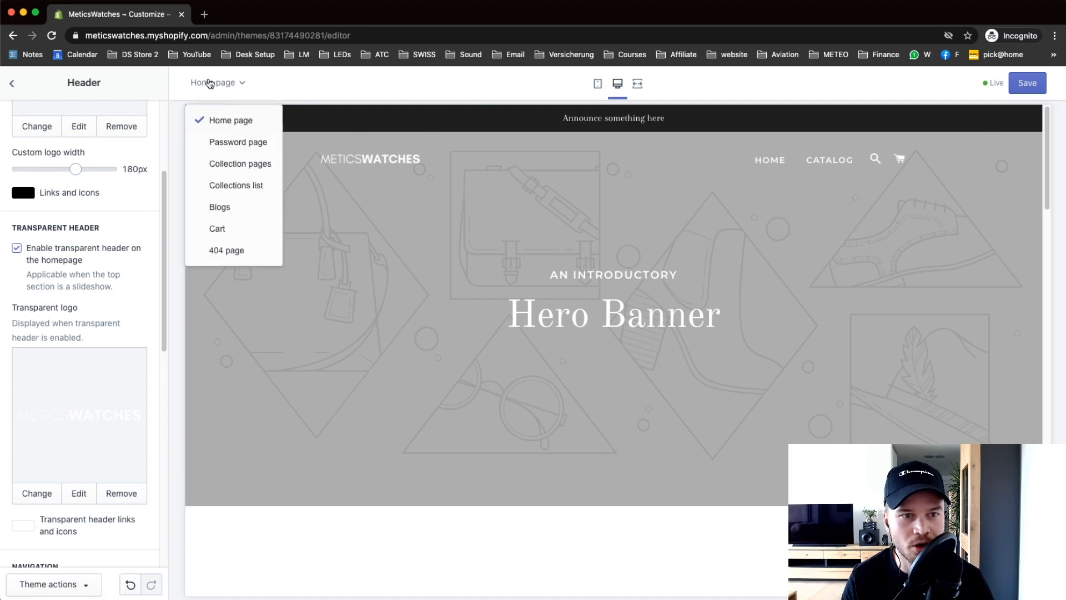
Step: Switch the theme editor from Collection pages to the Home page
click(245, 162)
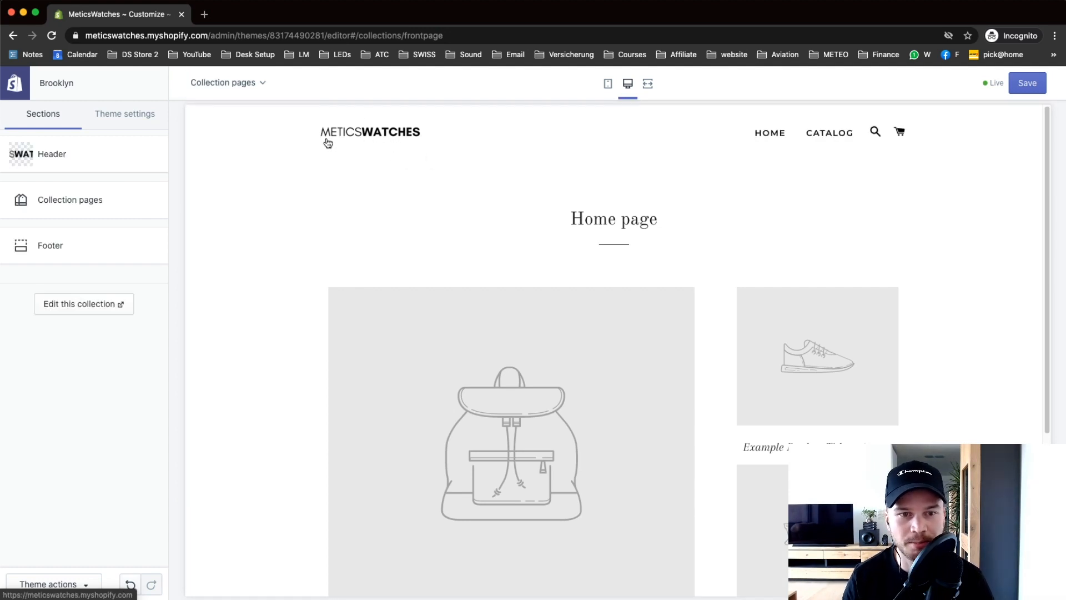
click(228, 83)
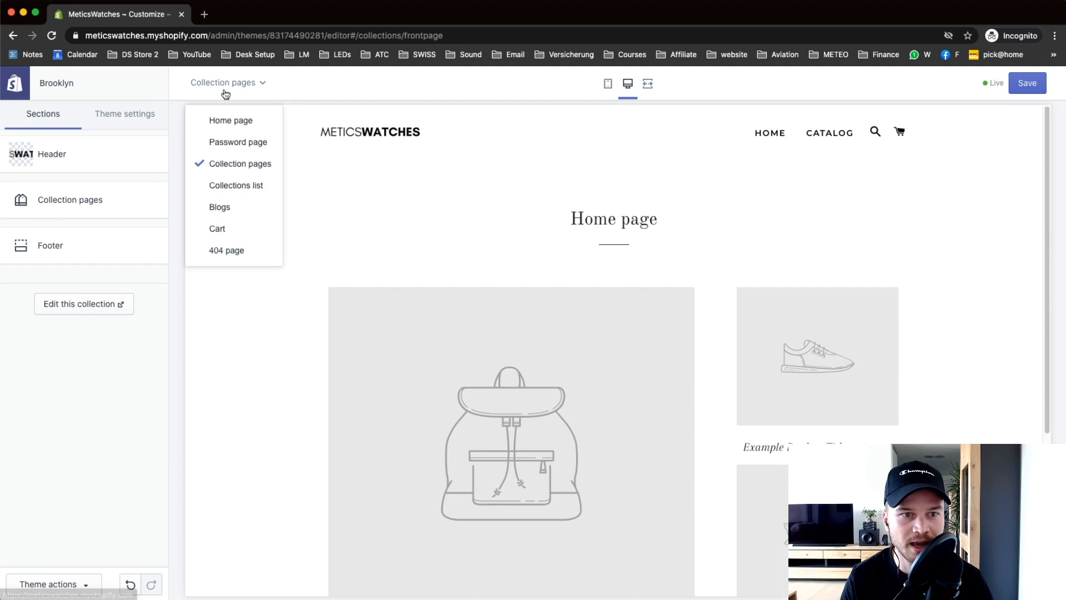
click(230, 117)
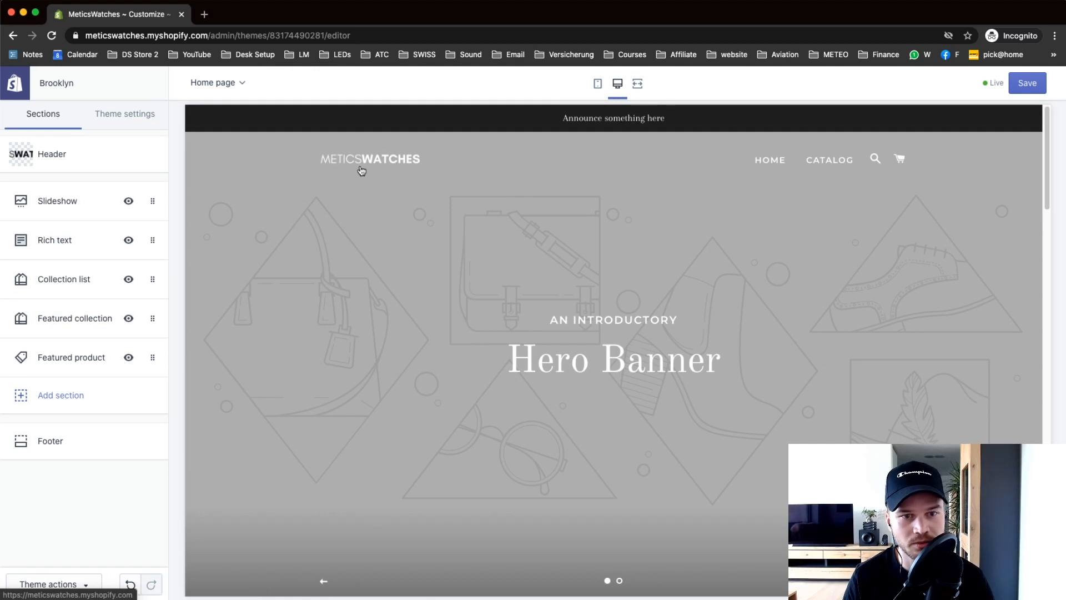
Step: Open the Header section settings and scroll to the 'Announce something here' announcement text
click(64, 162)
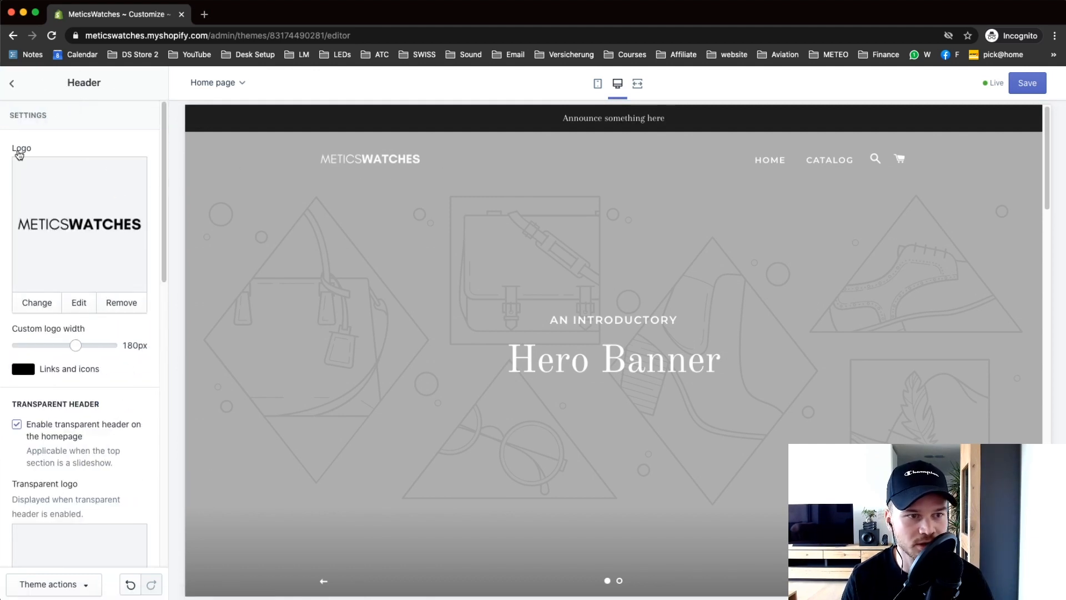
scroll(167, 223, down, 5)
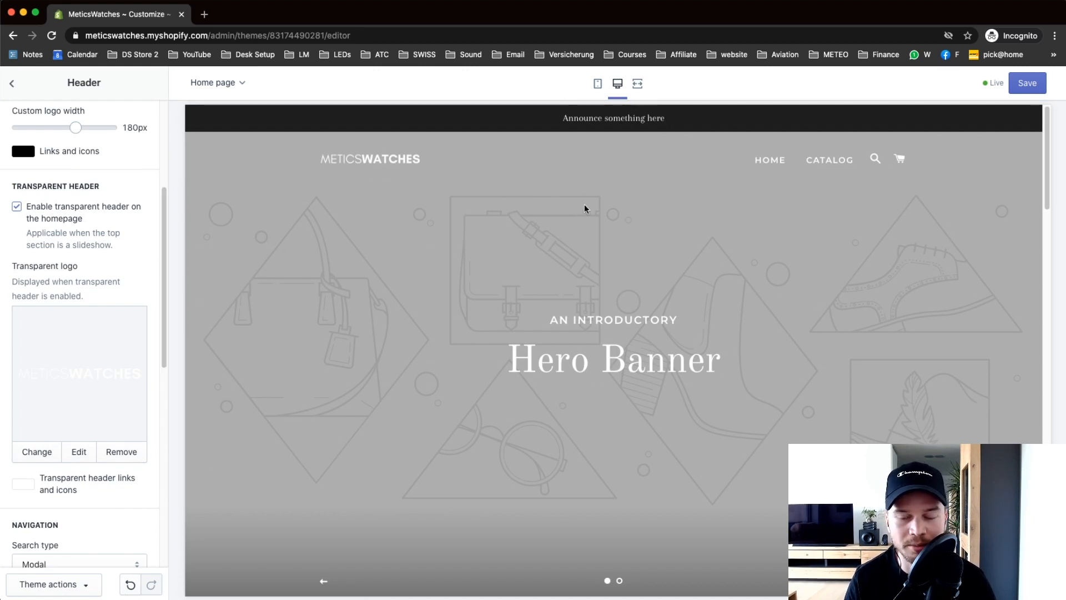
drag(563, 118, 665, 118)
scroll(167, 222, down, 3)
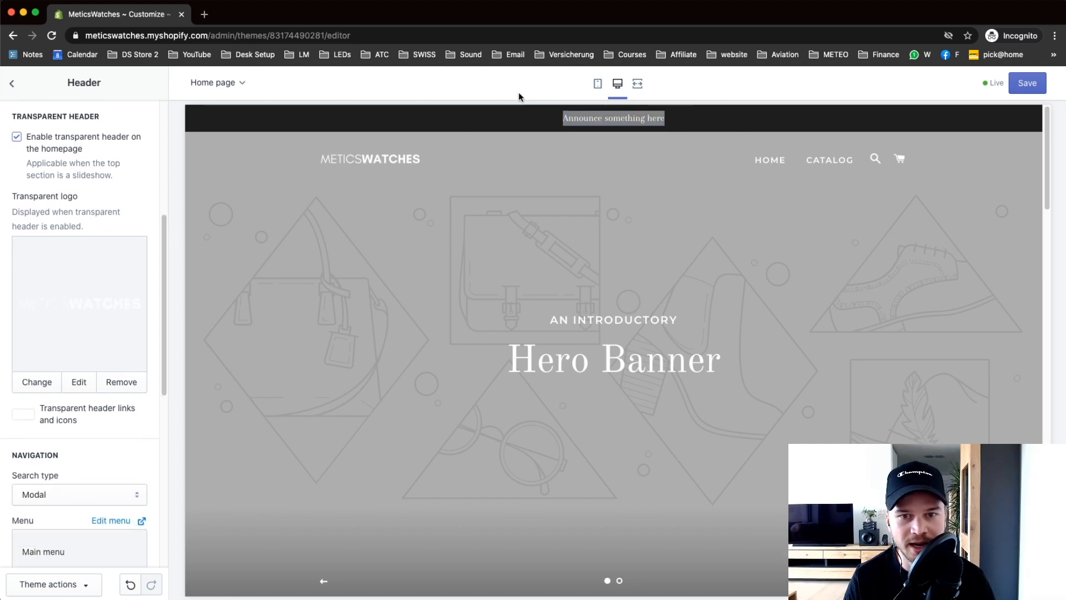
drag(168, 260, 151, 446)
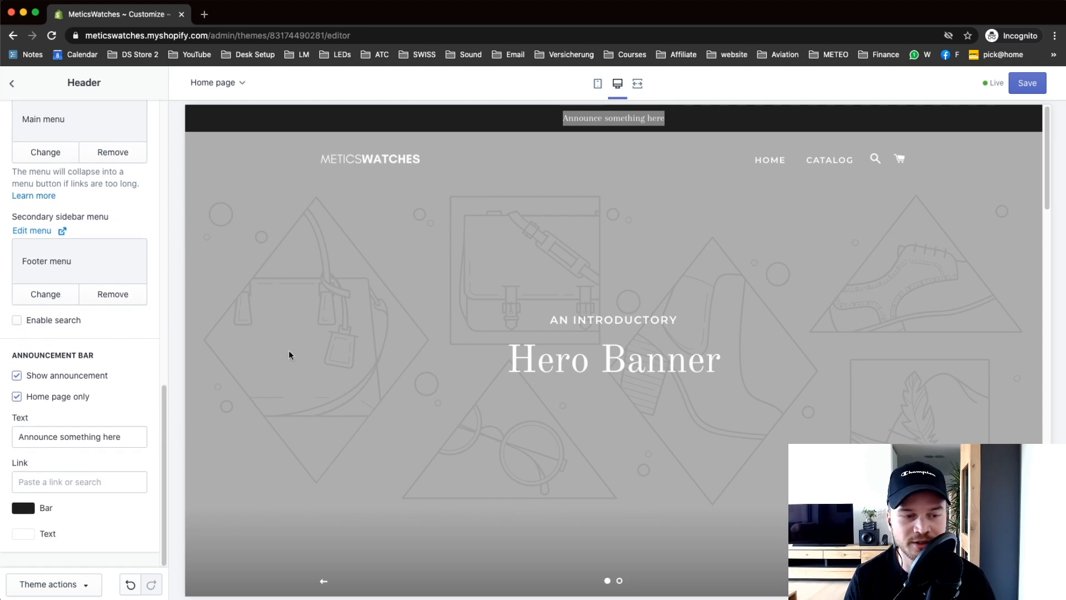
Step: Replace the announcement bar text with 'FREE SHIPPING ON ALL ORDERS WORLDWIDE'
triple_click(98, 437)
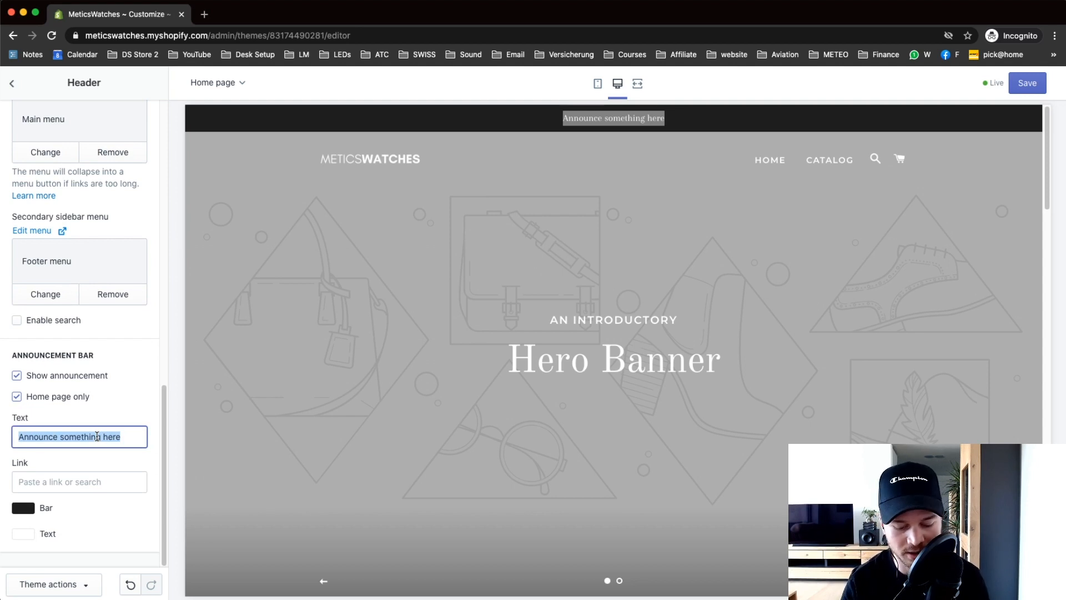
text(FALSE)
key(BackSpace)
key(BackSpace)
key(BackSpace)
key(BackSpace)
text(LASH S)
text(ALE 30% O)
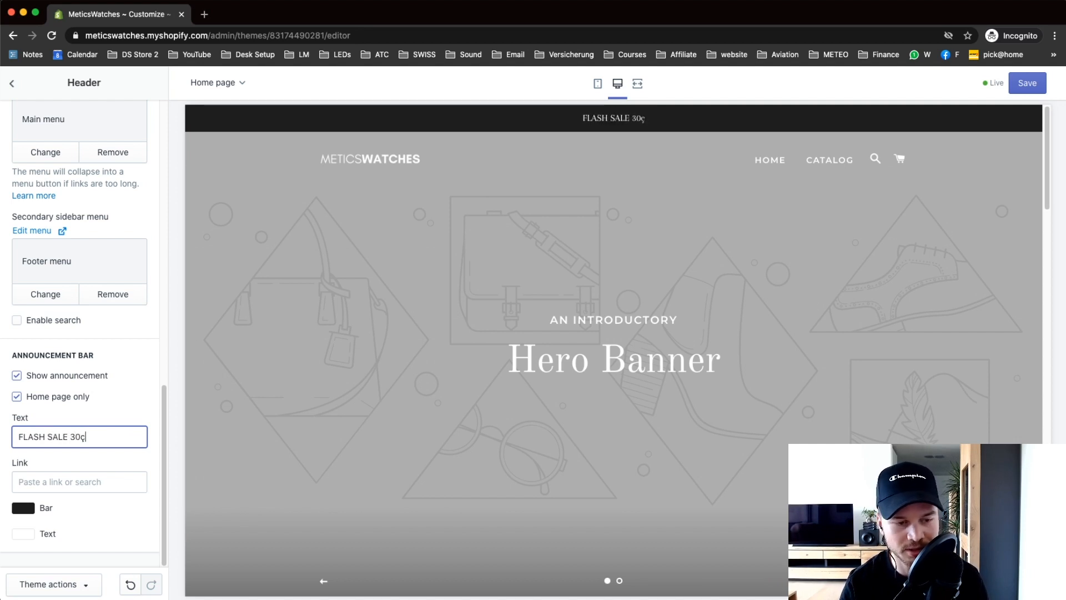
text(FF )
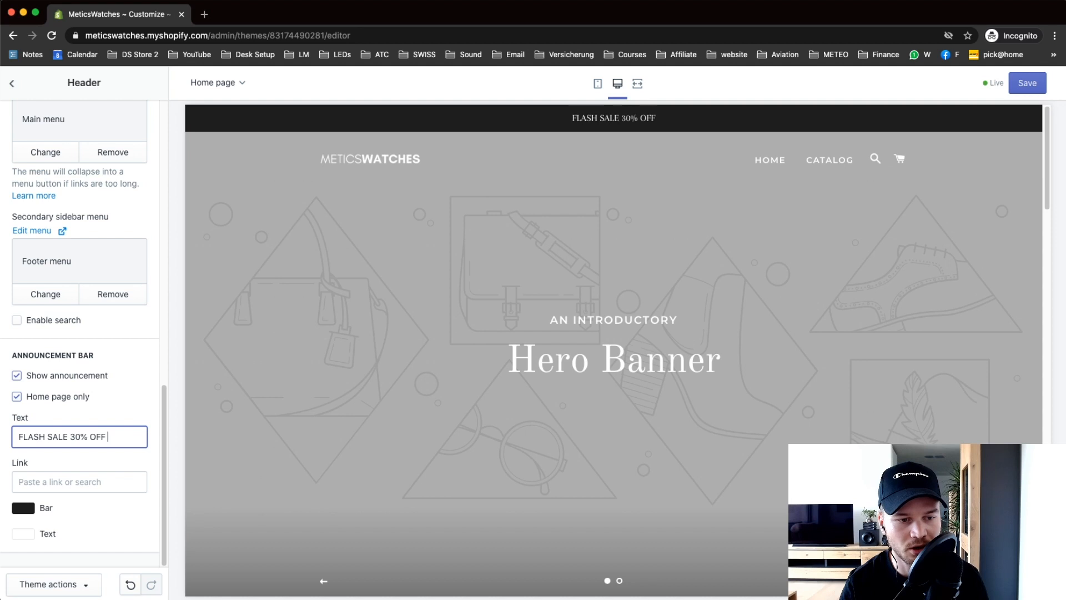
text(ALL WA)
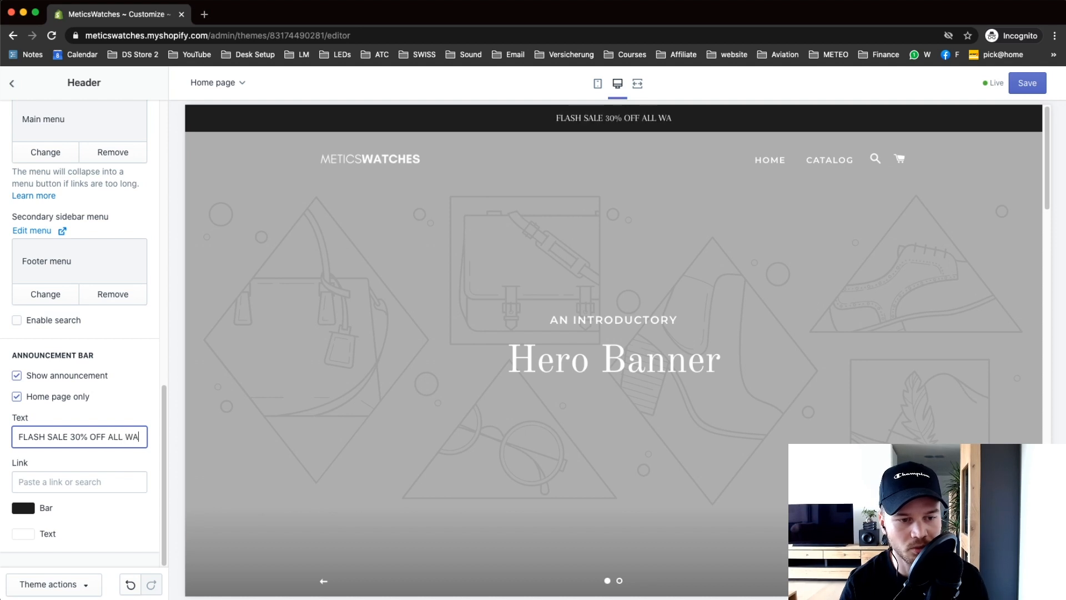
text(TCHES TODAY)
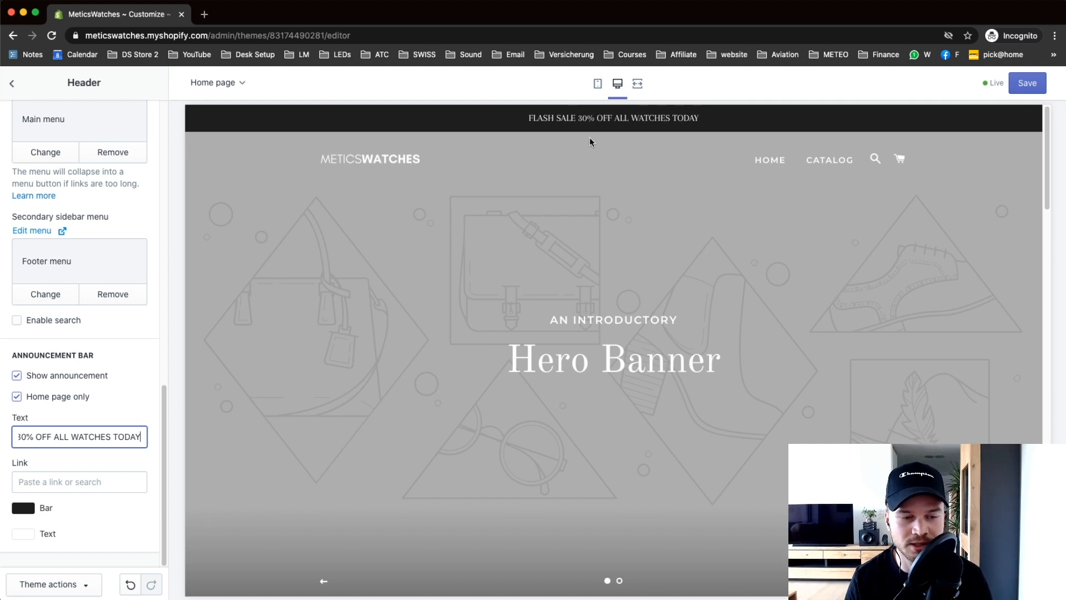
triple_click(73, 436)
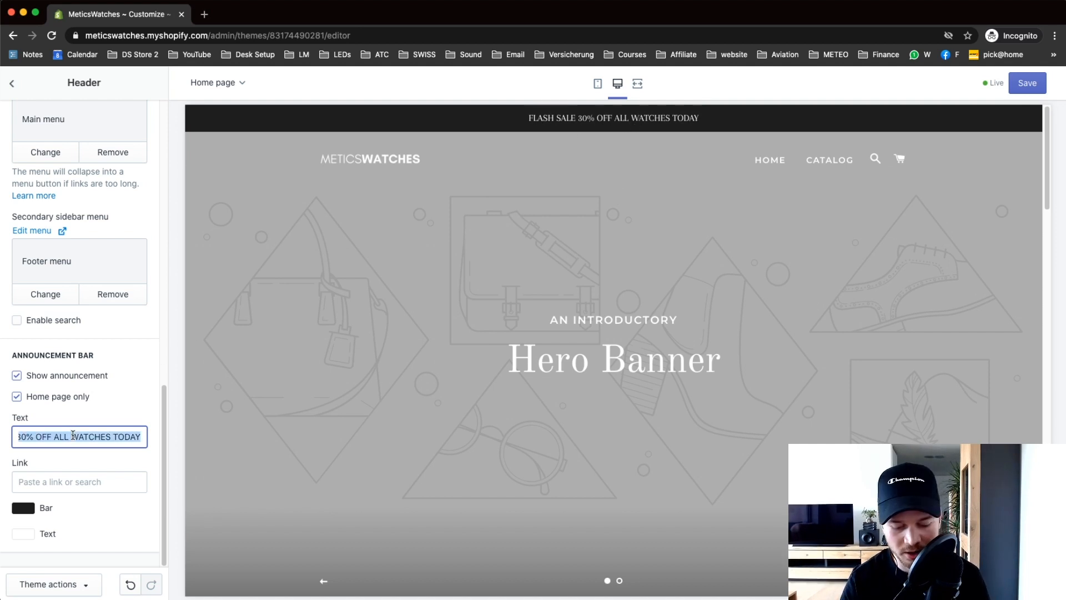
text(FR)
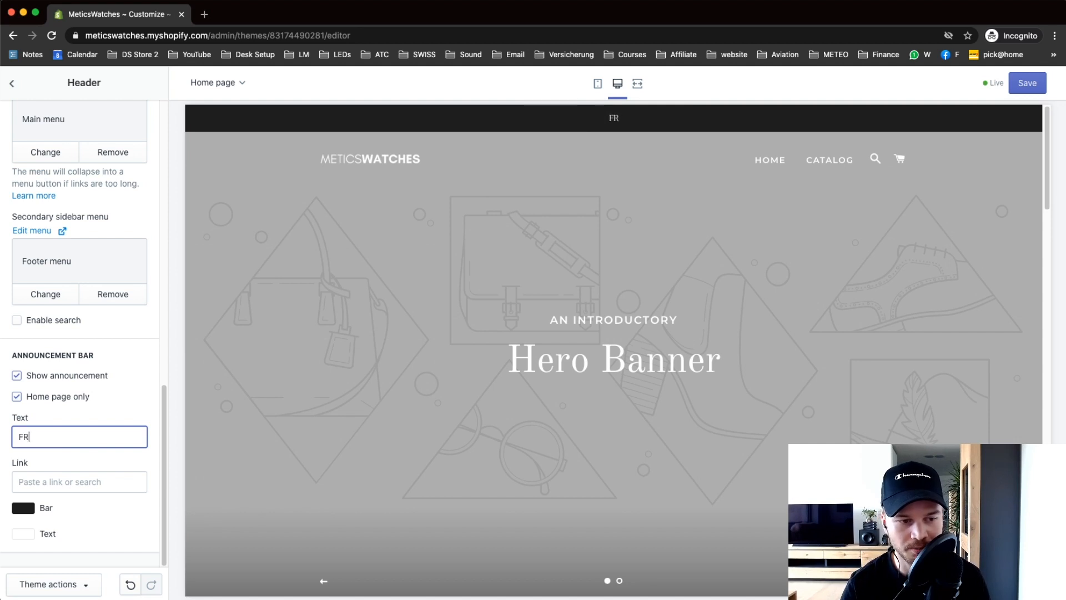
text(EE SHIPPING ON )
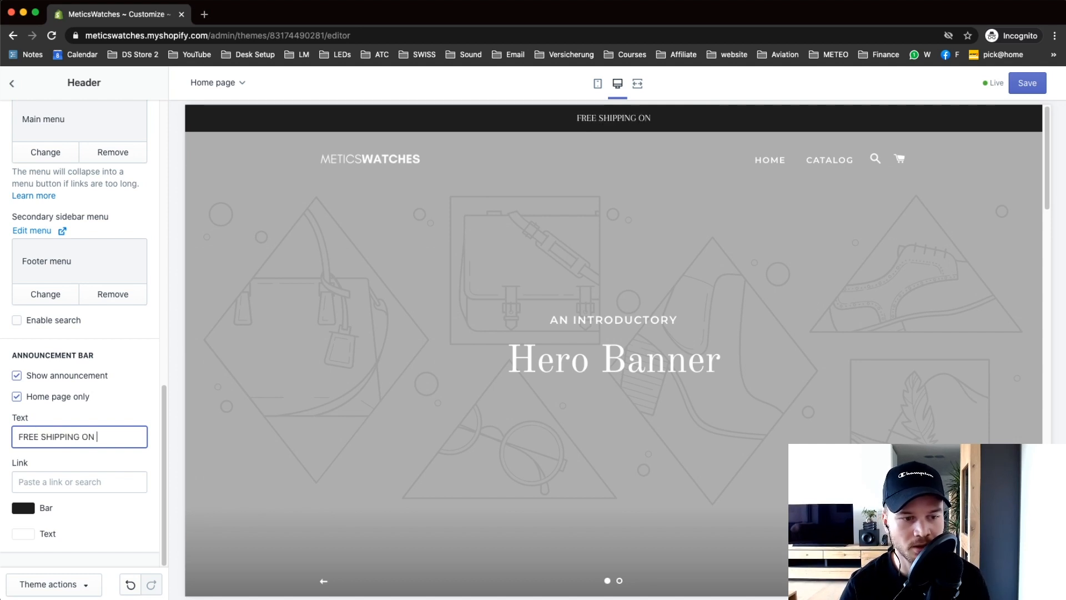
text(ALL ORDERS)
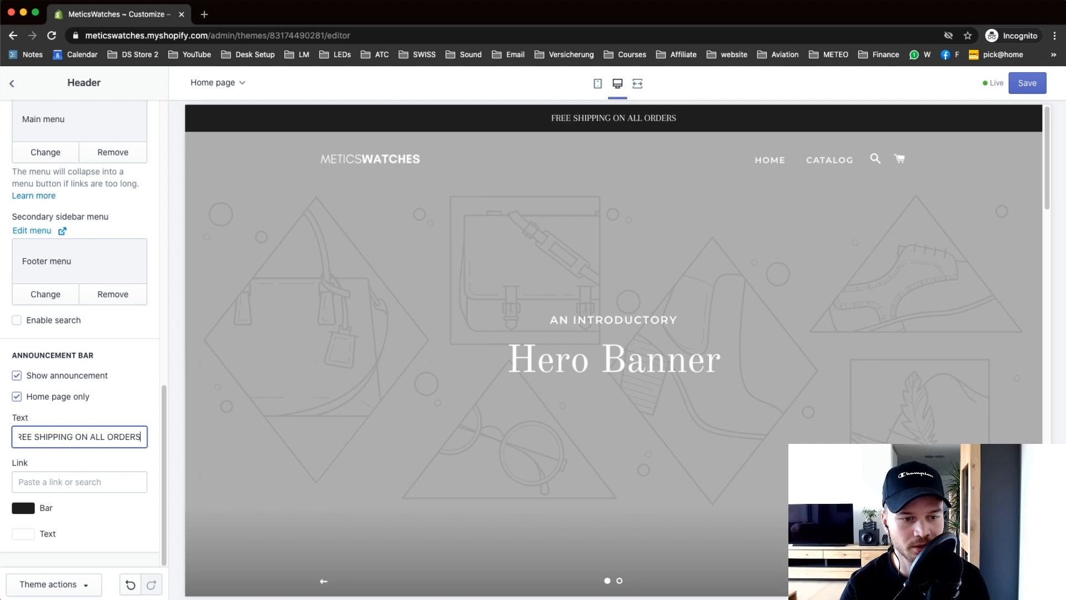
text( WORLDWIDE)
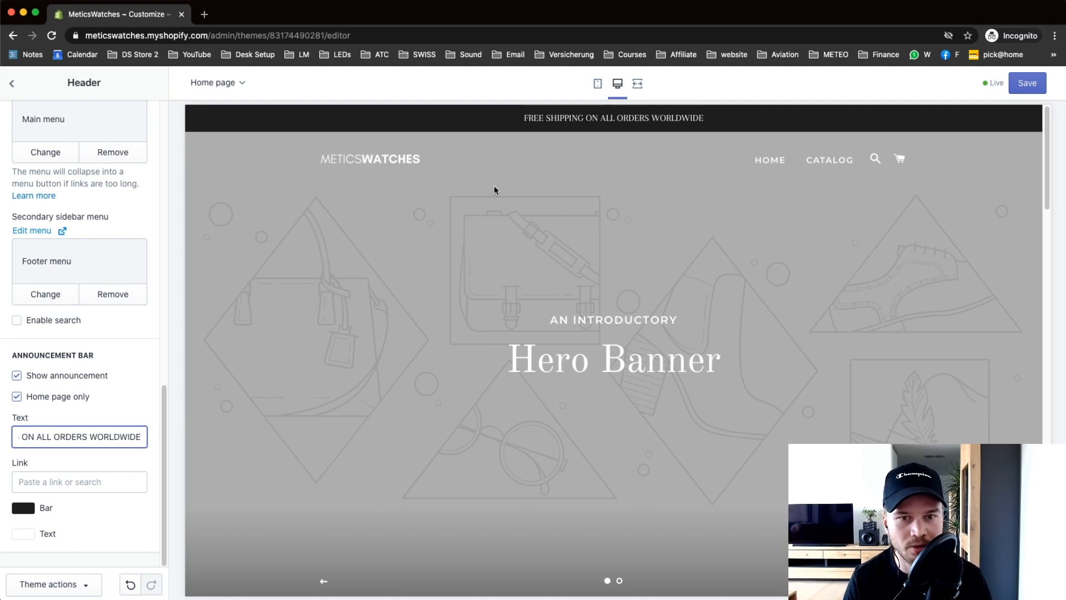
drag(163, 416, 159, 259)
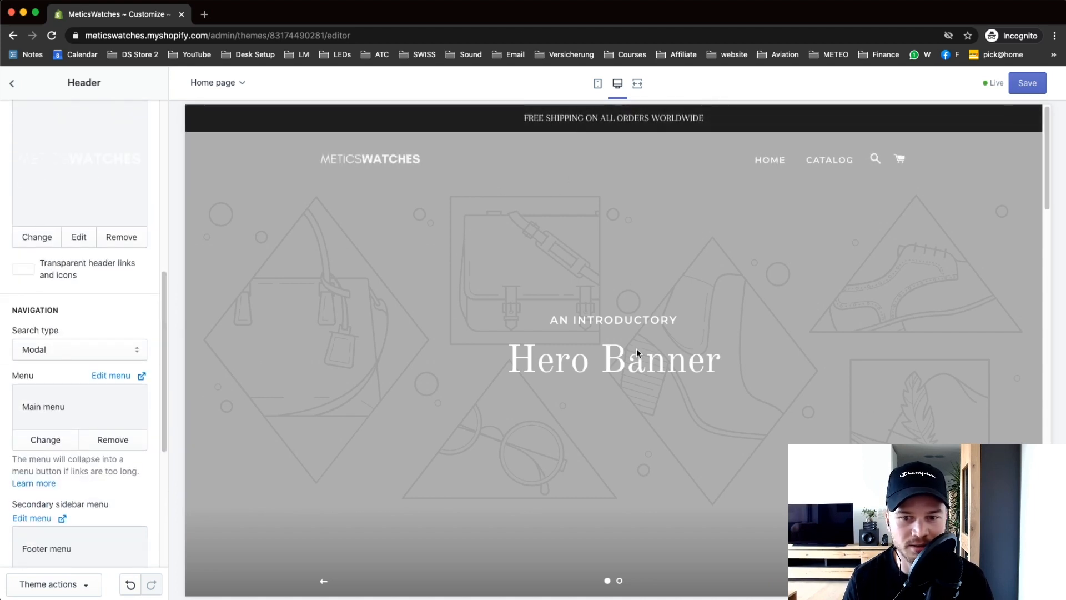
Step: In Theme settings > Typography, set the heading font to Avenir Next
click(11, 84)
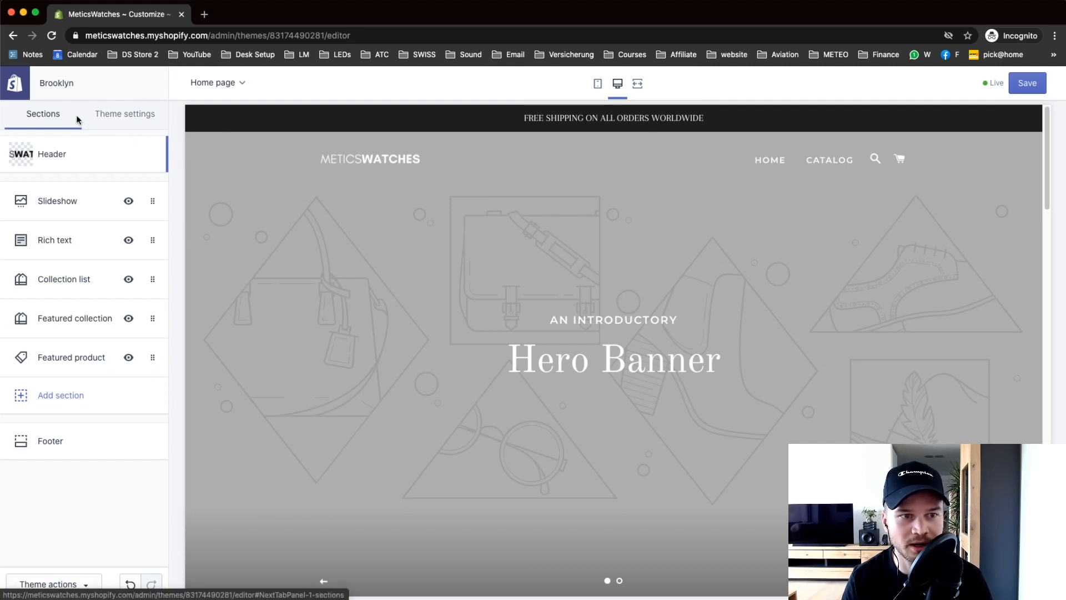
click(109, 115)
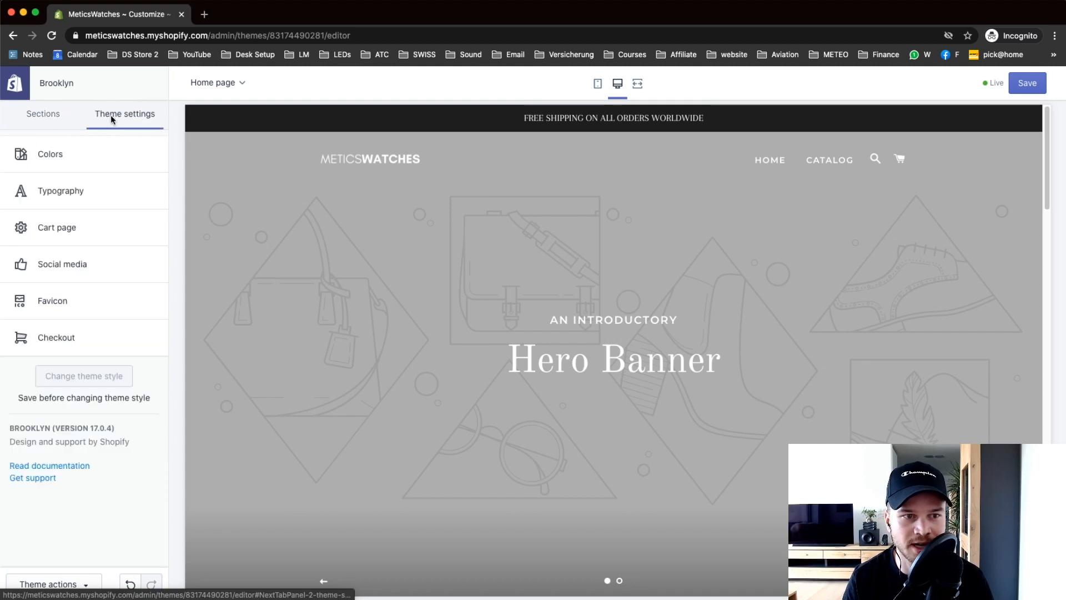
click(74, 194)
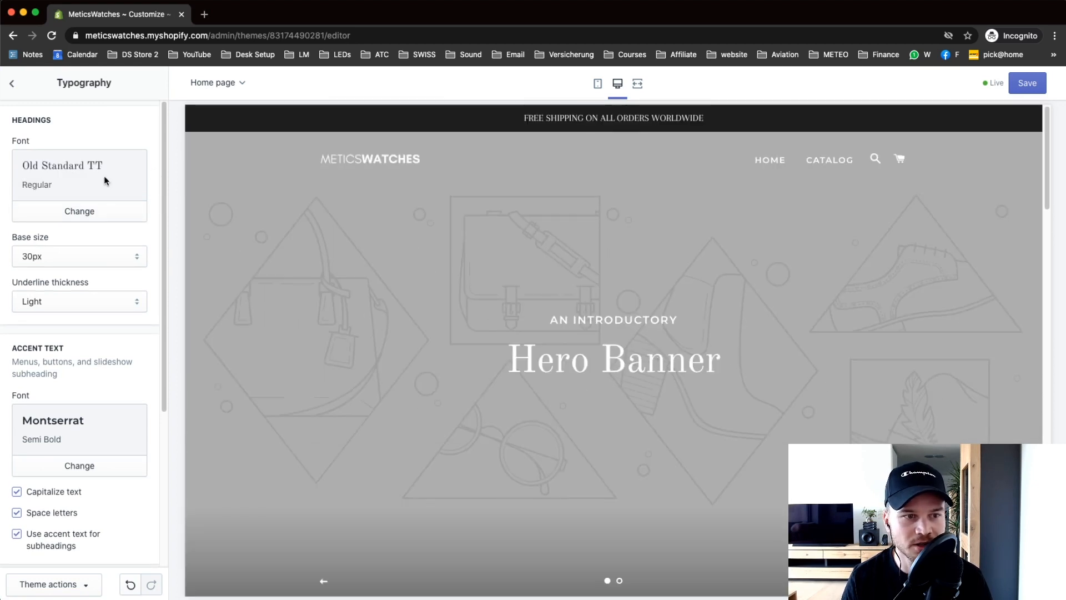
click(85, 218)
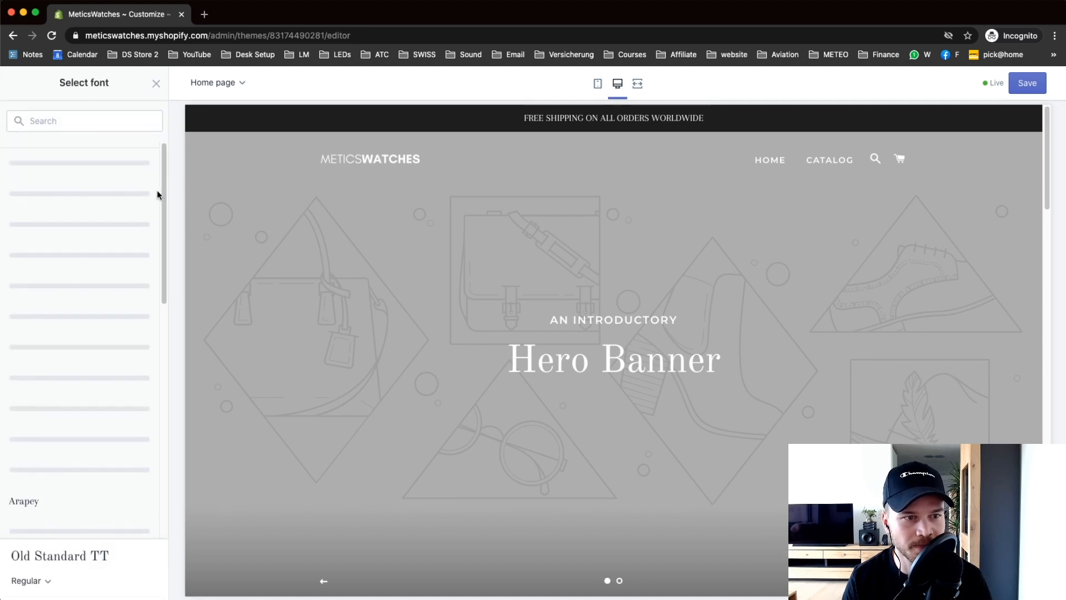
scroll(164, 225, down, 5)
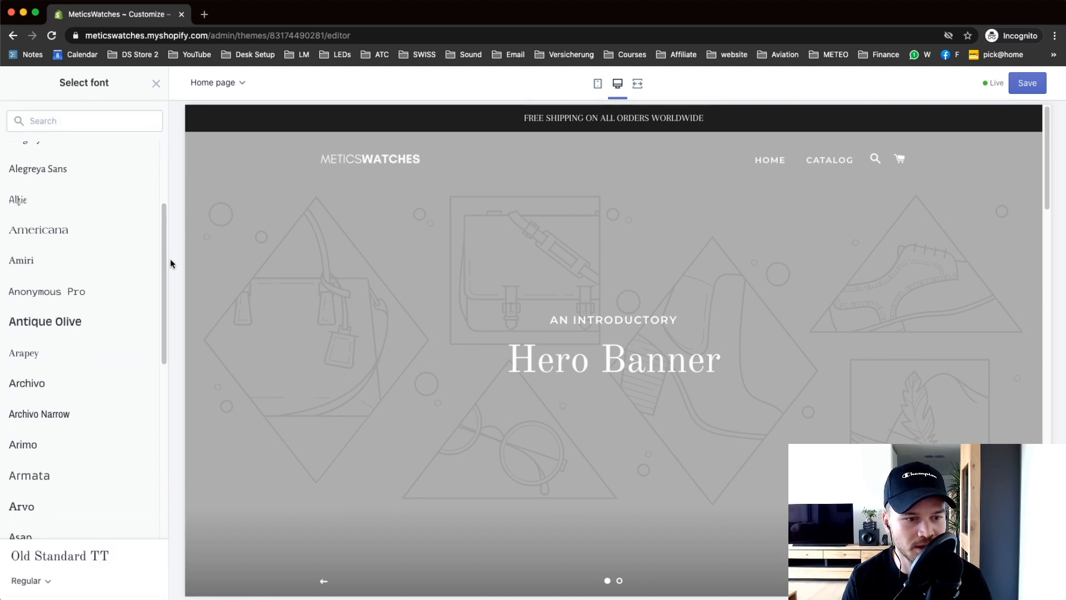
drag(164, 273, 157, 369)
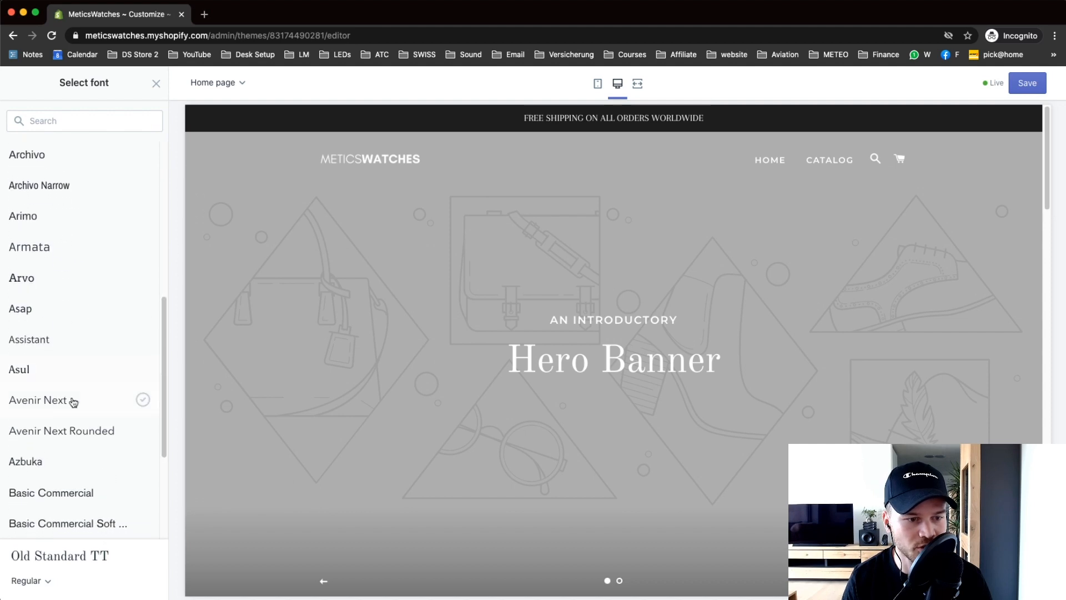
click(38, 412)
click(140, 581)
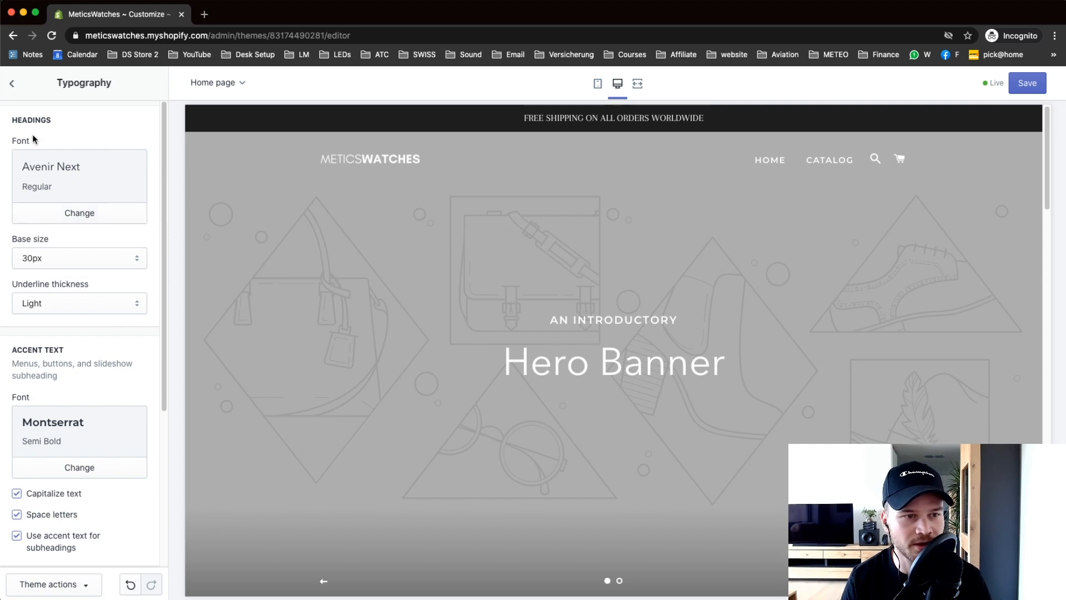
Step: Set the accent text font to Avenir Next
drag(164, 197, 166, 278)
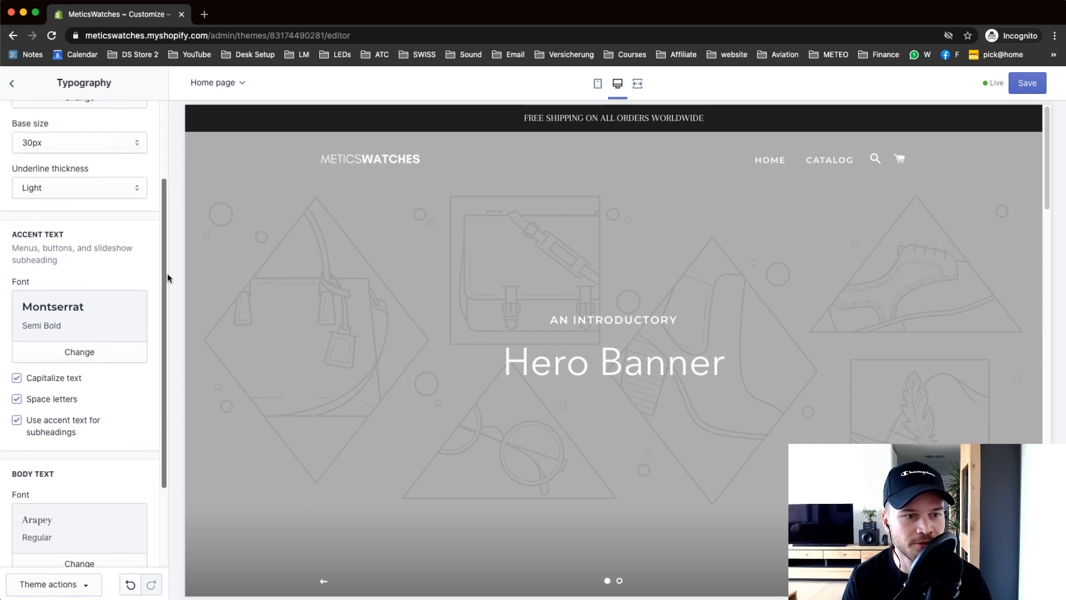
click(79, 354)
scroll(127, 288, down, 6)
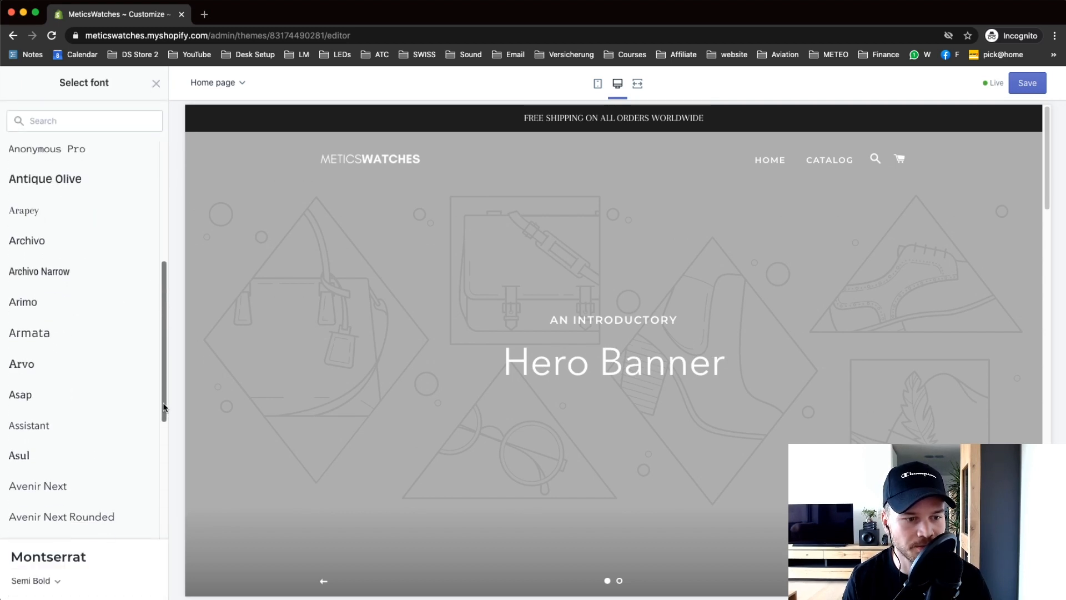
click(81, 483)
click(143, 582)
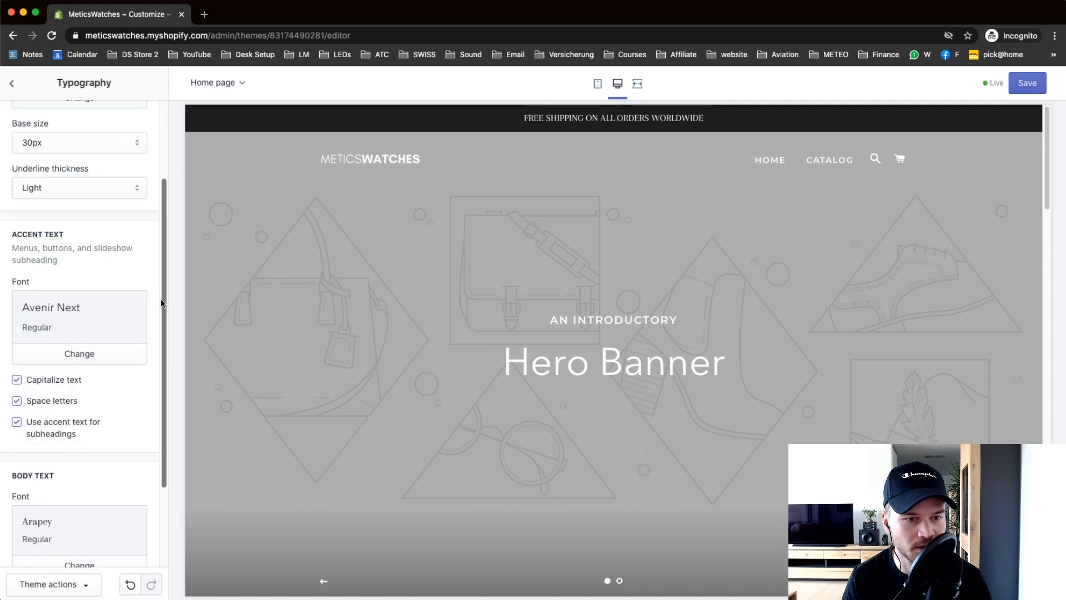
Step: Set the body text font to Avenir Next Regular and return to the theme settings list
drag(161, 298, 180, 428)
click(89, 448)
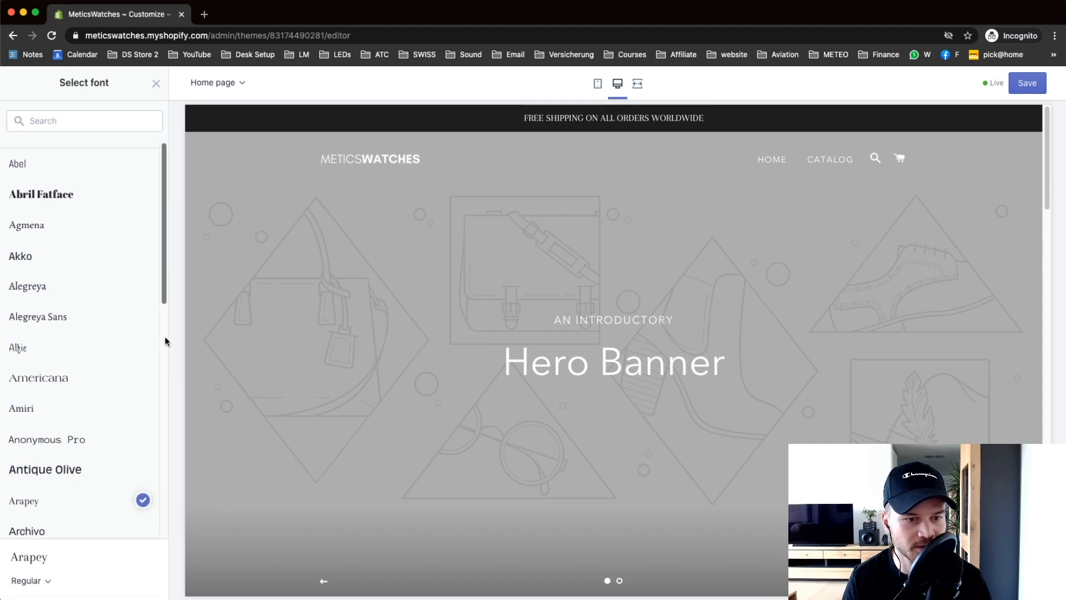
drag(165, 297, 162, 447)
click(65, 442)
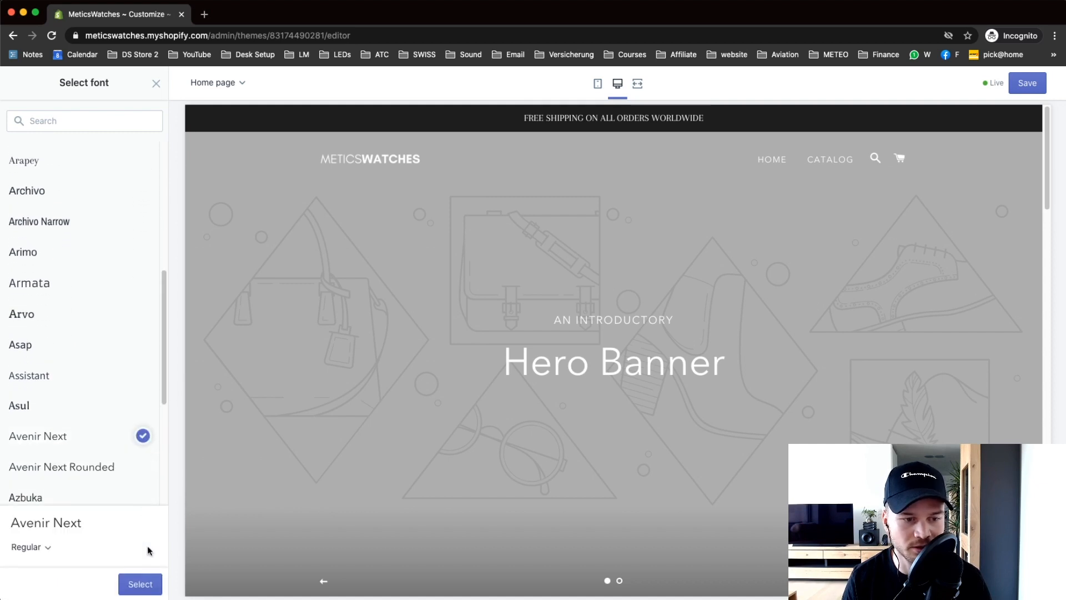
click(146, 589)
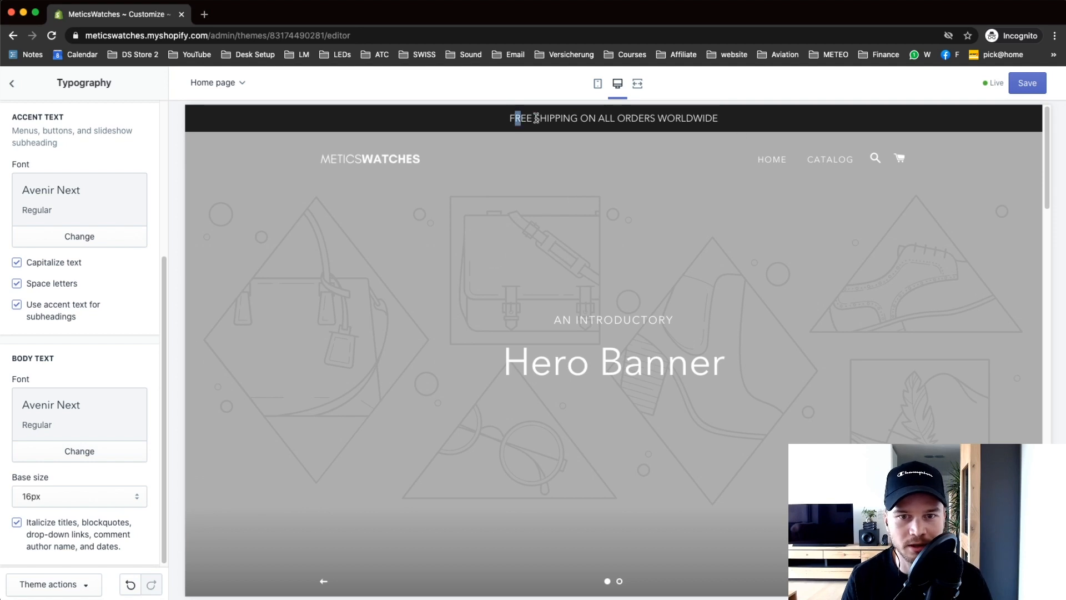
click(12, 84)
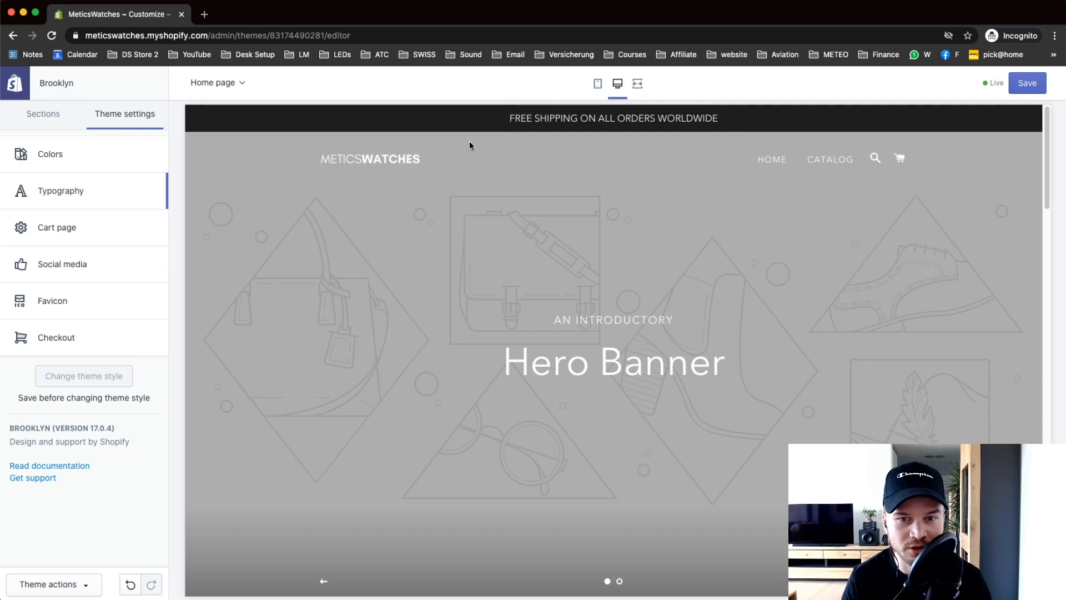
Step: In the Slideshow section, remove the second slide
click(44, 114)
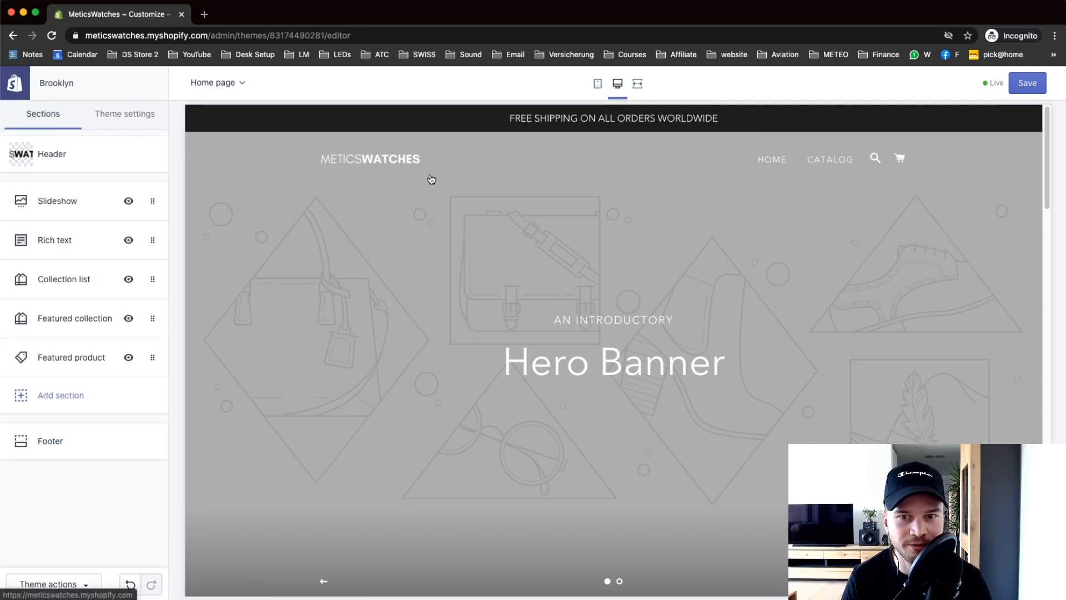
click(85, 204)
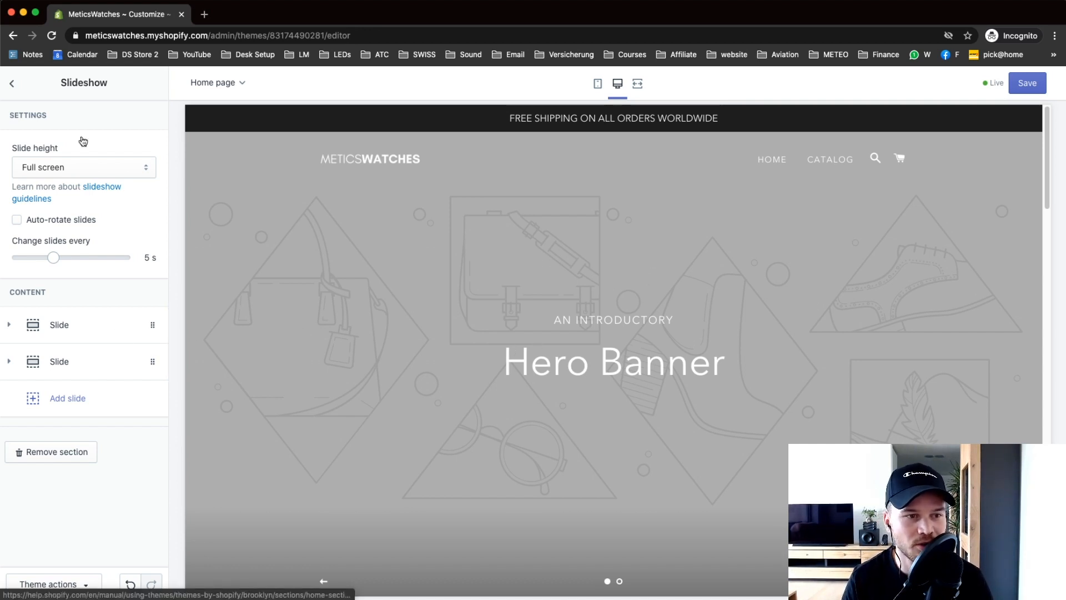
click(58, 91)
click(115, 200)
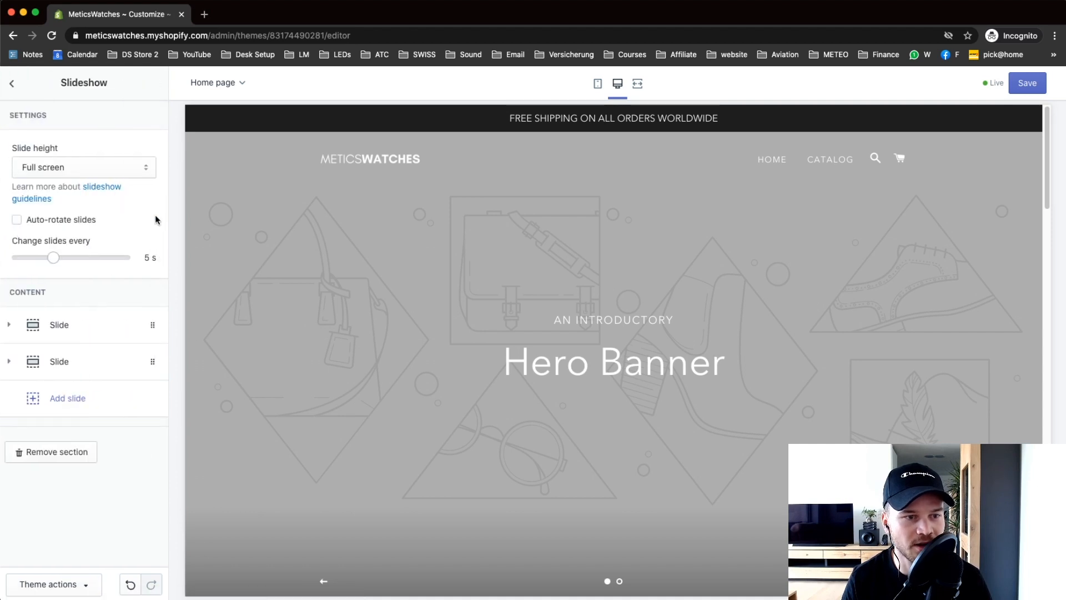
click(148, 362)
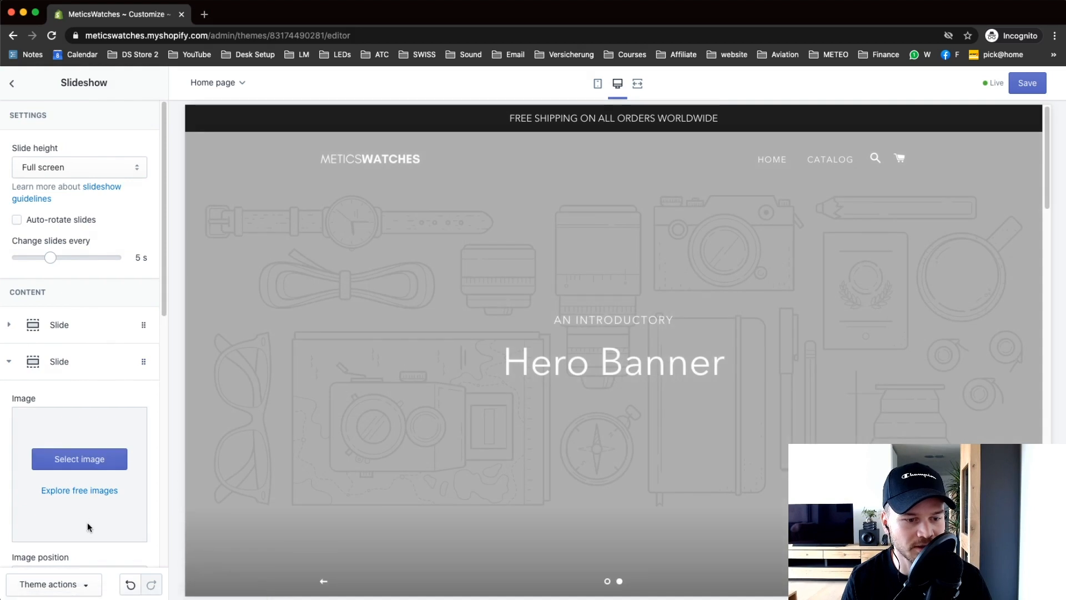
scroll(78, 544, down, 2)
scroll(141, 470, down, 5)
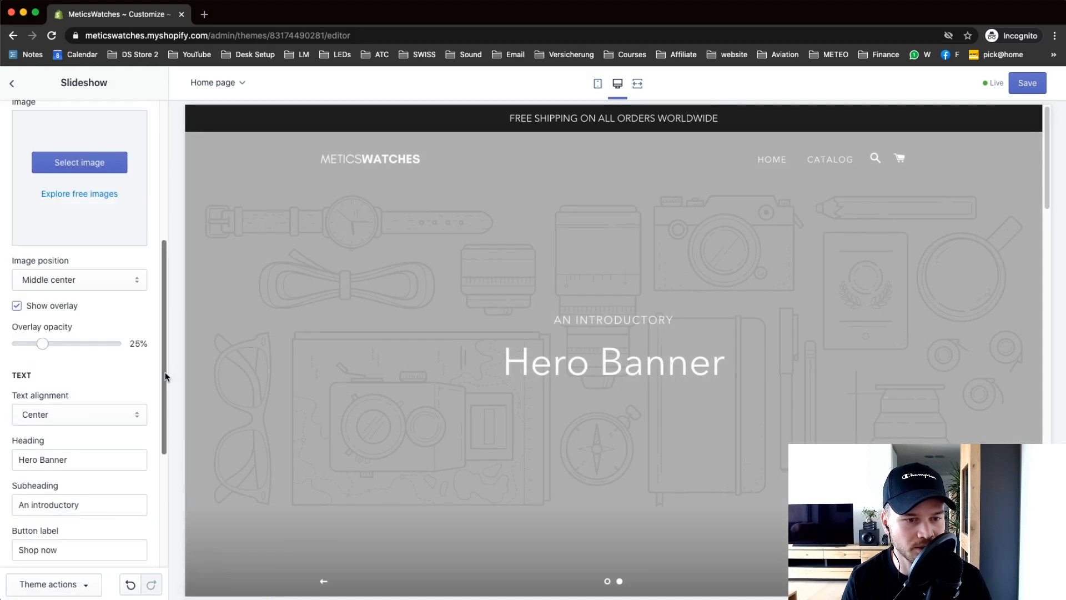
scroll(111, 433, down, 3)
click(54, 542)
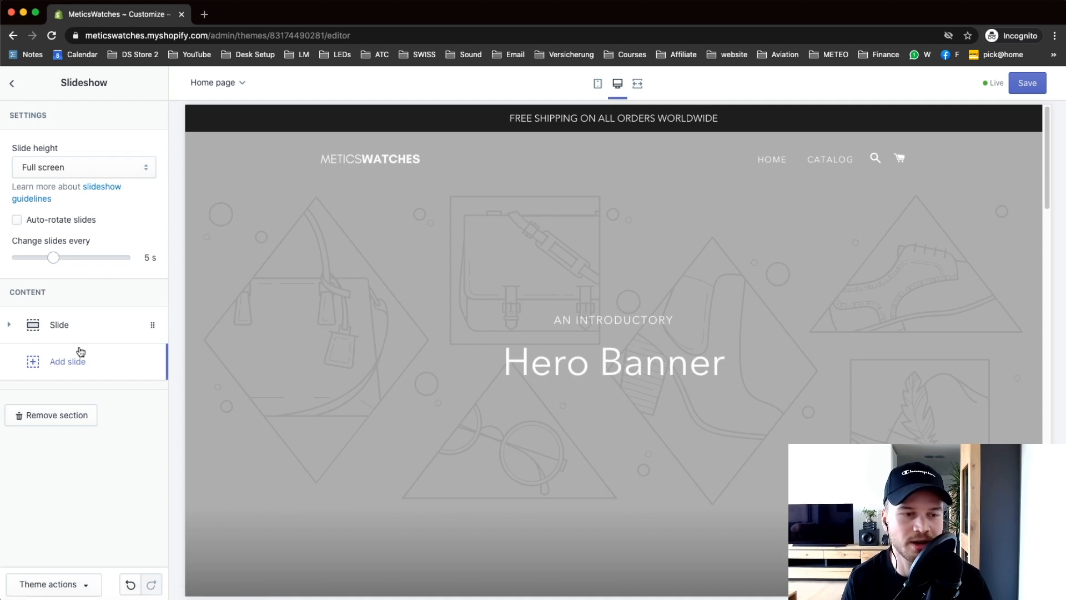
Step: Expand the remaining slide and open its image picker
click(8, 324)
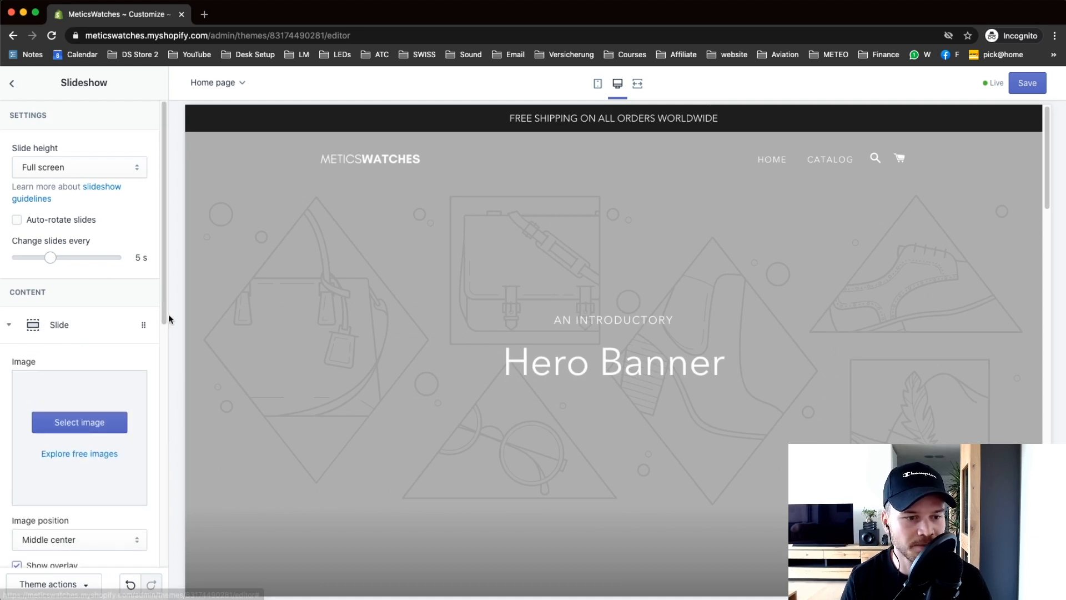
scroll(85, 368, down, 1)
click(82, 401)
Step: Upload 4.jpg from meticswatches/Slides and use it as the slide's image
click(35, 170)
click(547, 57)
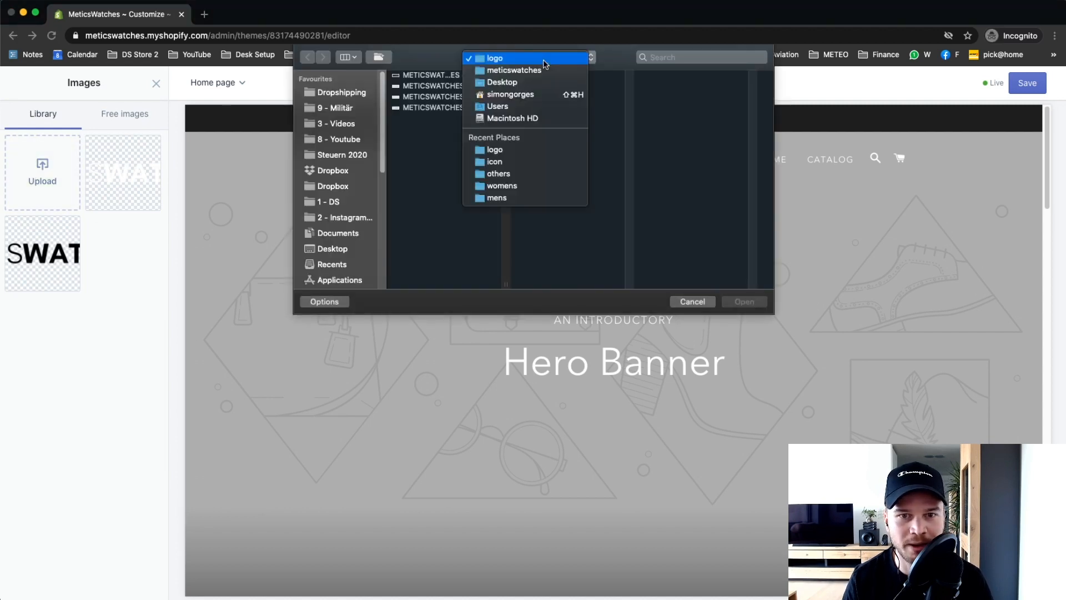
click(527, 71)
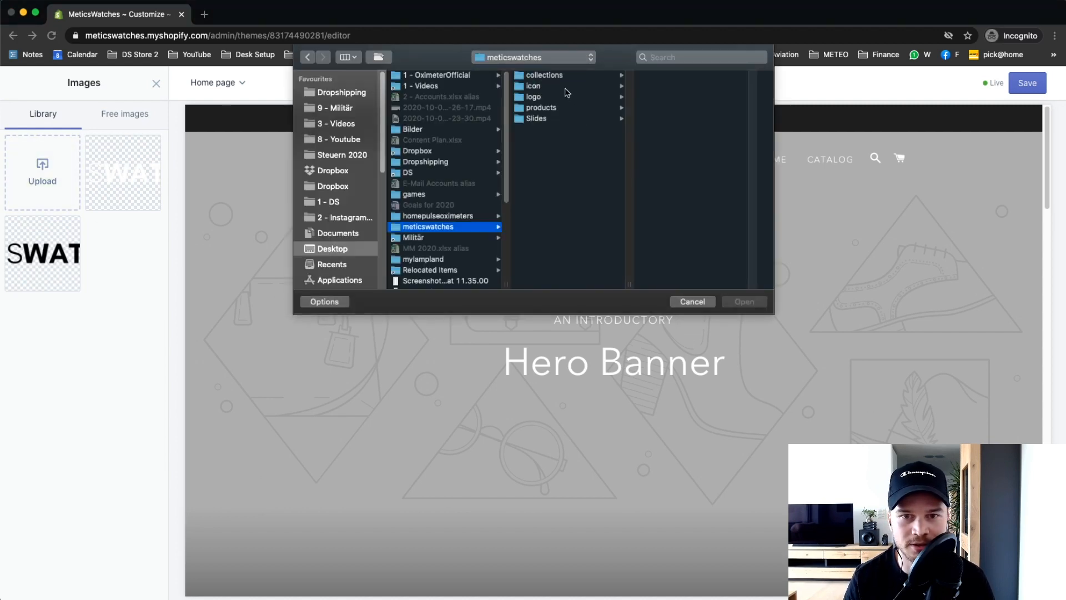
click(542, 119)
click(668, 85)
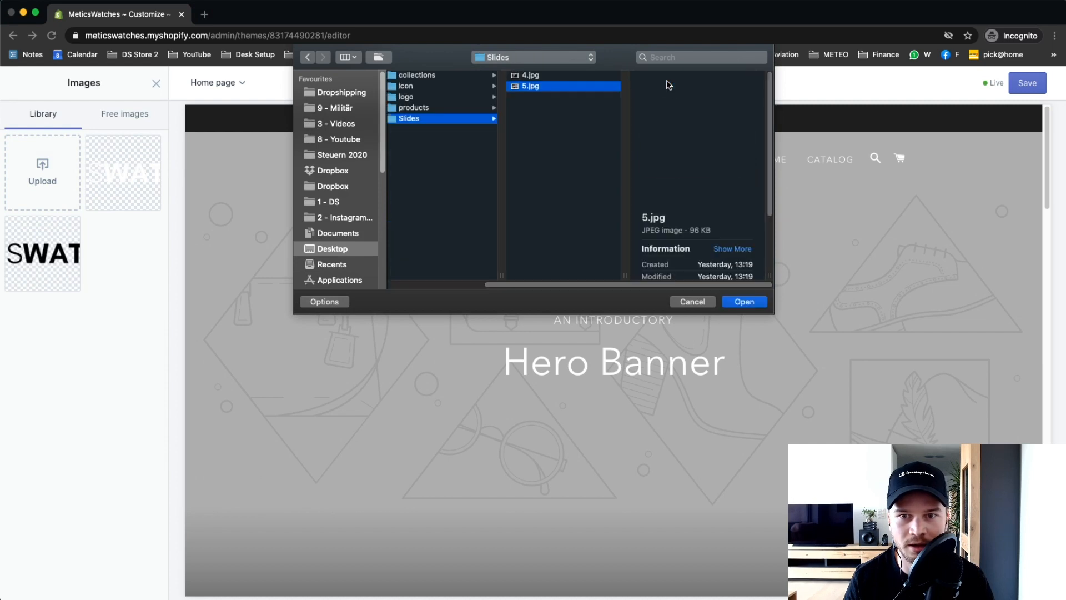
click(608, 75)
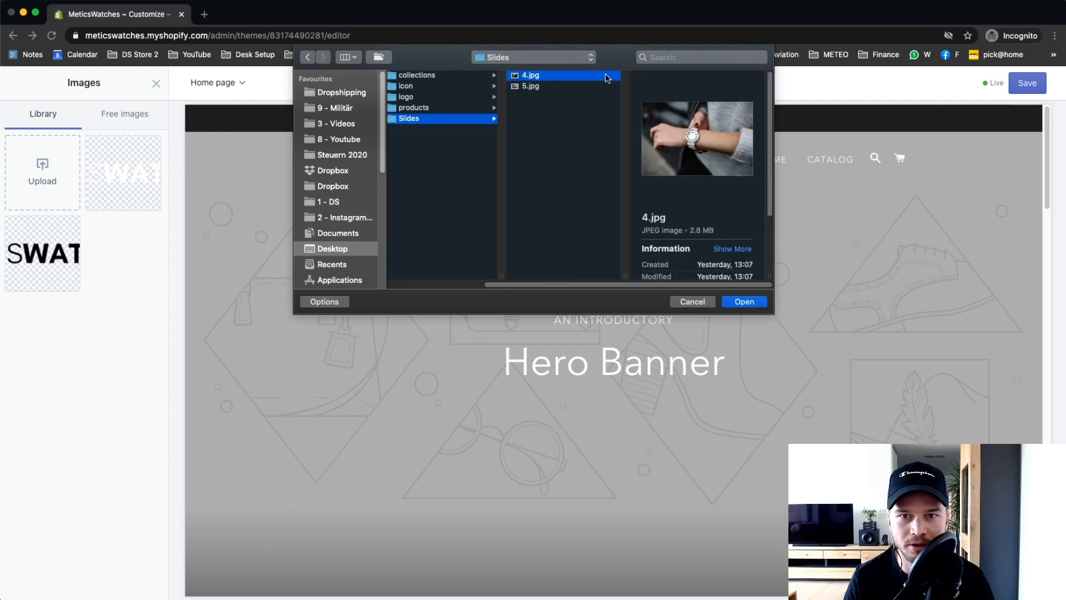
click(734, 300)
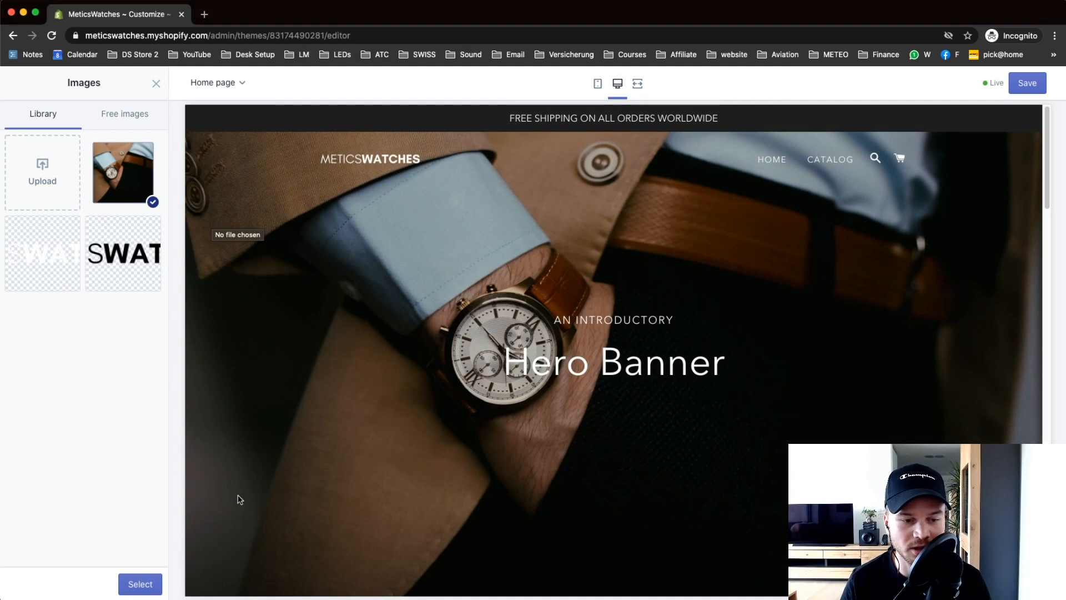
click(132, 586)
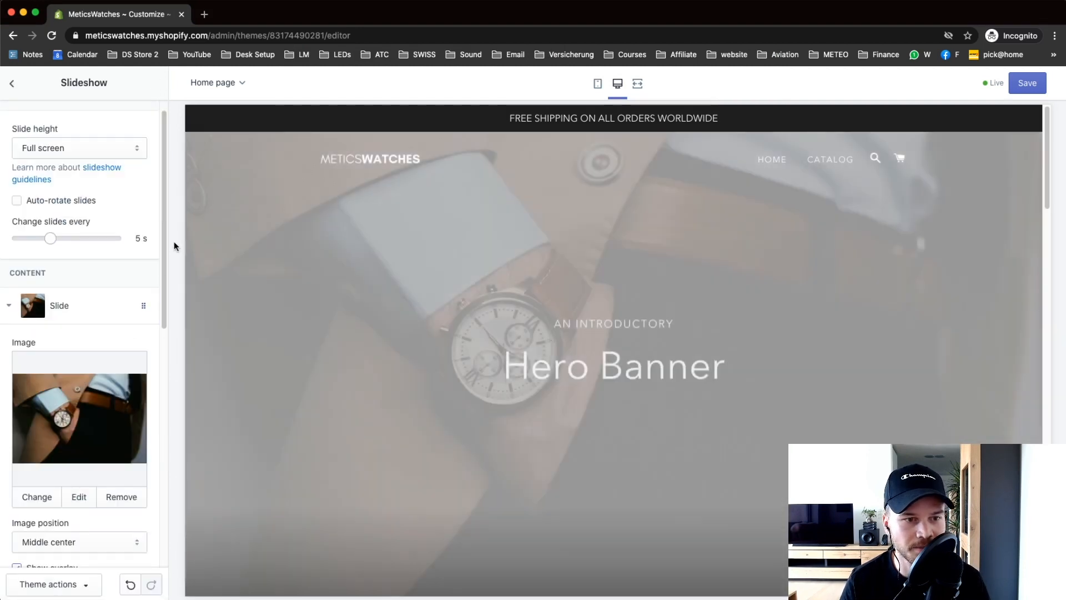
Step: Raise the slide overlay opacity to 40% and right-align the slide text
scroll(156, 333, down, 5)
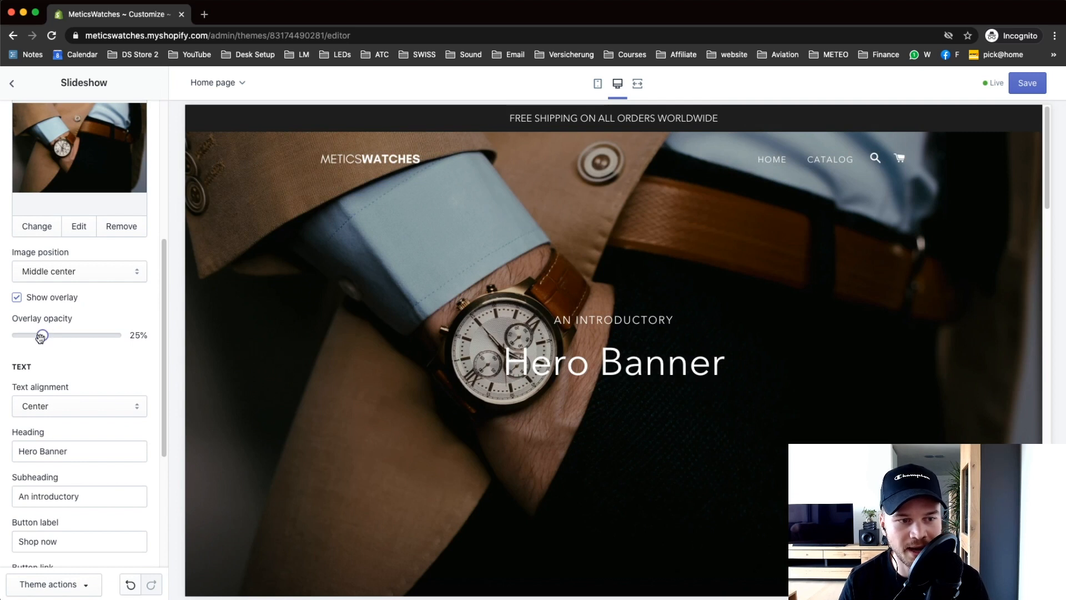
drag(42, 337, 57, 335)
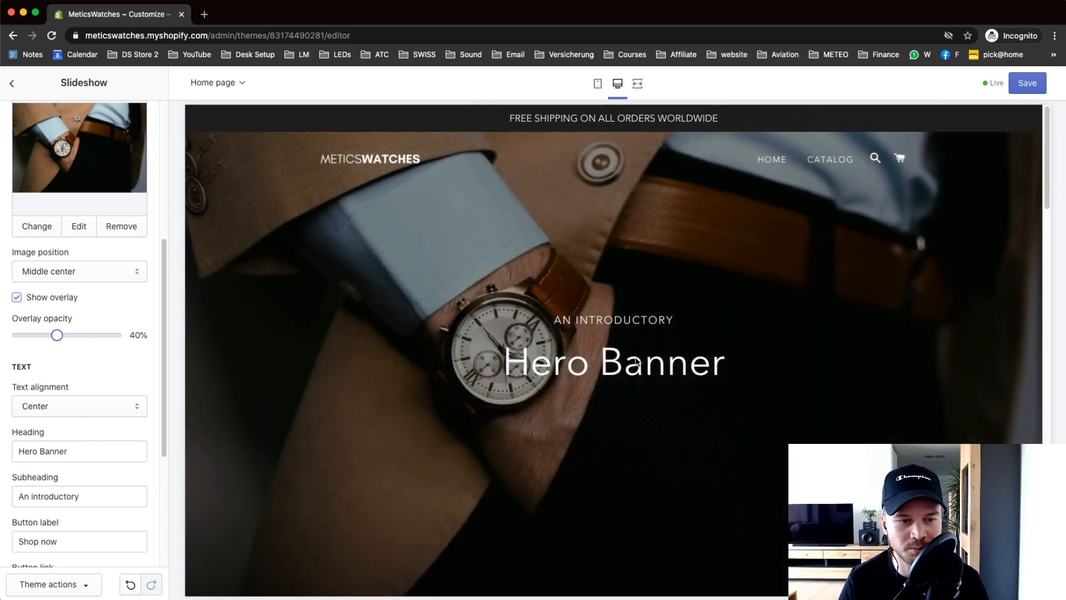
drag(165, 314, 165, 348)
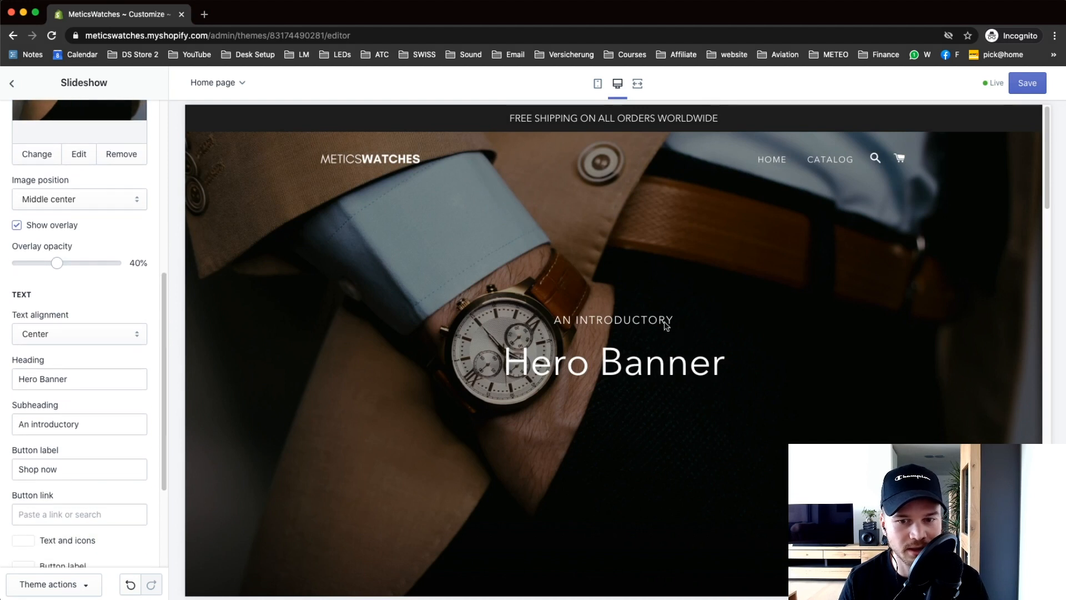
click(90, 333)
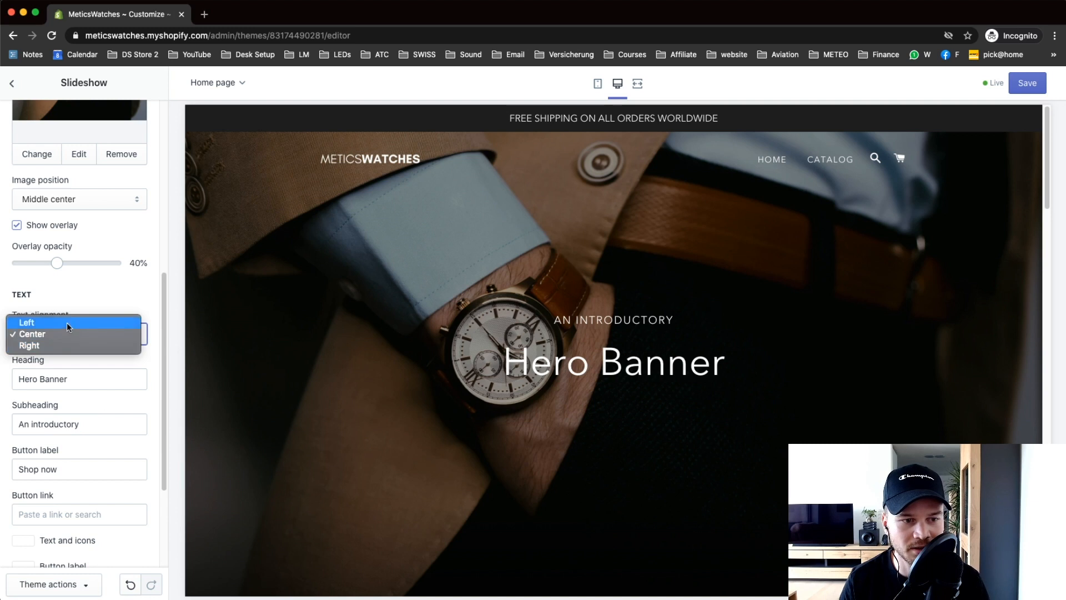
click(64, 343)
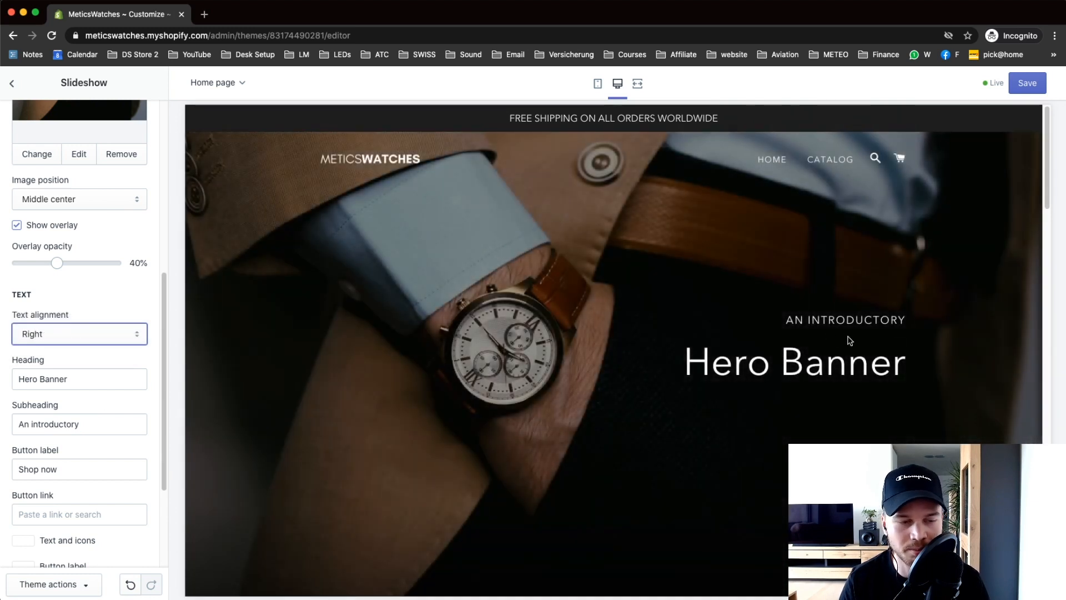
Step: Change the slide heading from 'Hero Banner' to 'Timeless Design'
scroll(154, 366, down, 2)
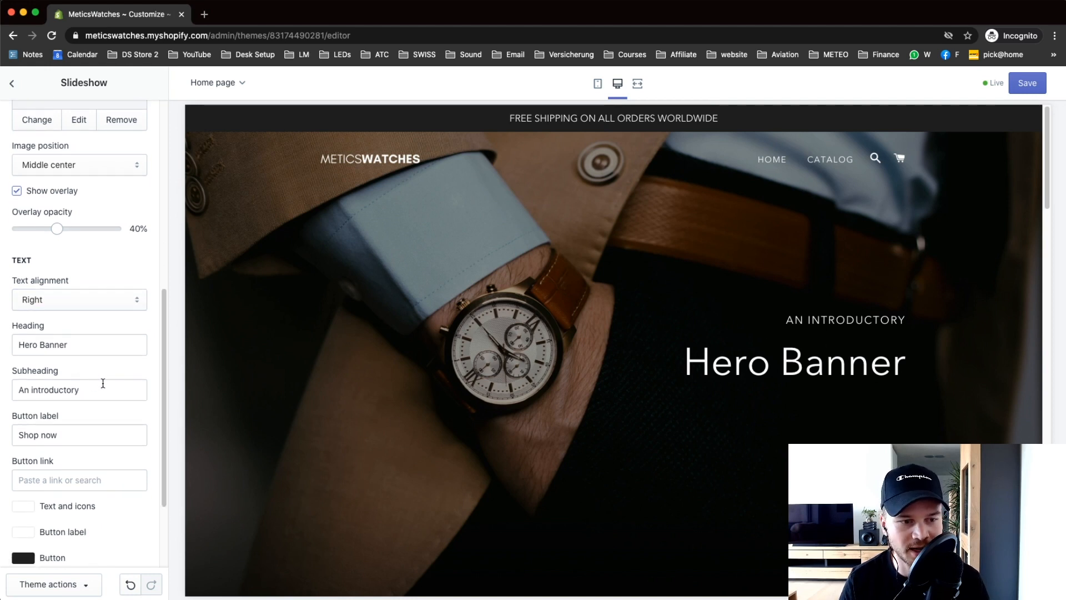
drag(67, 347, 3, 344)
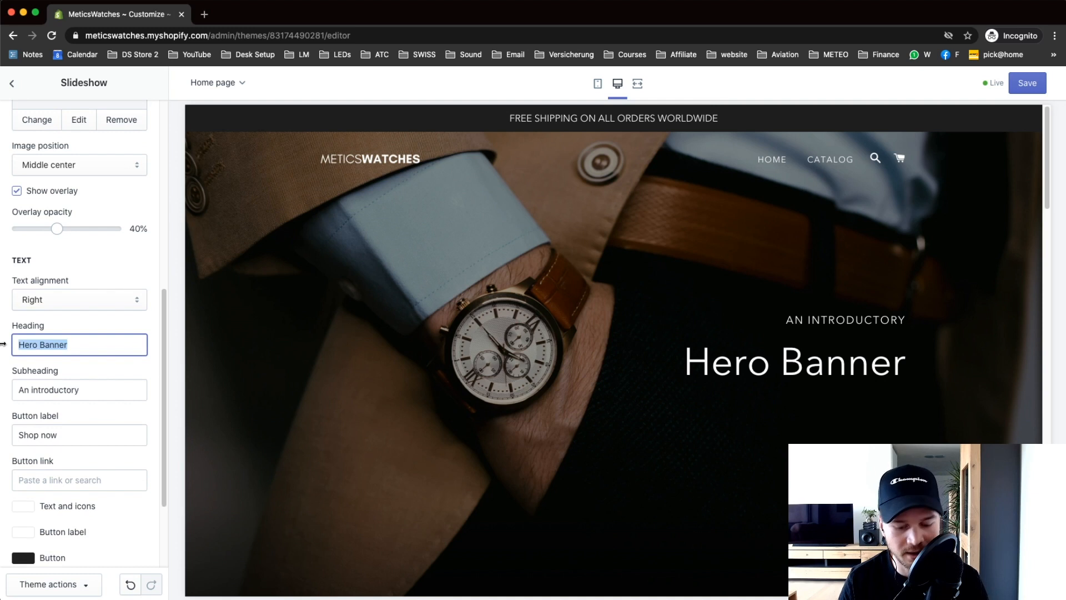
text(TIMELESS)
key(BackSpace)
key(BackSpace)
key(BackSpace)
key(BackSpace)
key(BackSpace)
key(BackSpace)
key(BackSpace)
text(r)
key(BackSpace)
text(imeless d)
key(BackSpace)
text(Design)
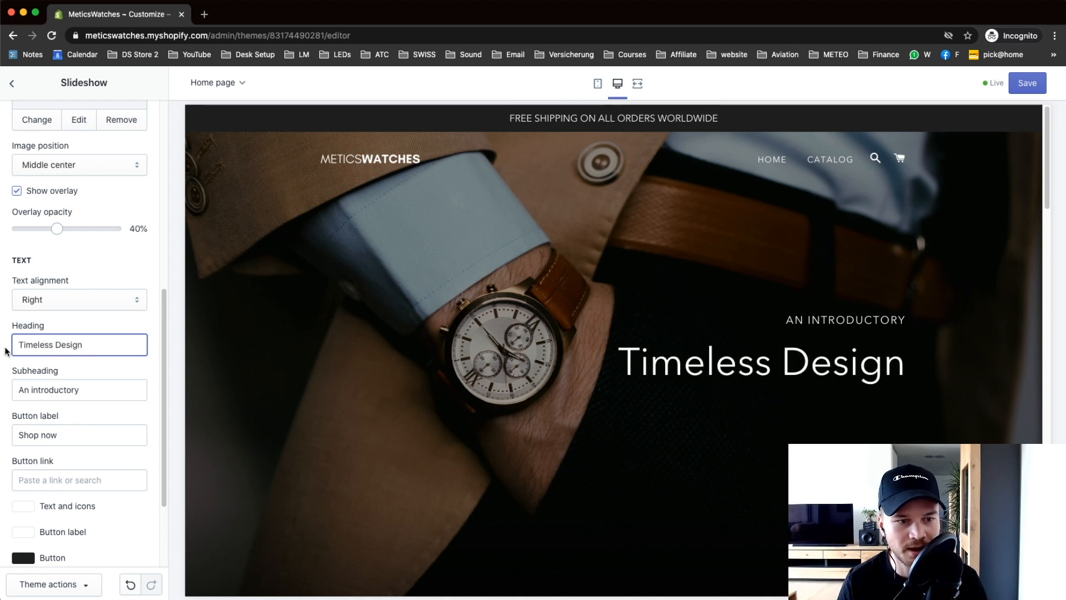
Step: Set the subheading to 'Discover our mens collection' with the button label 'Shop now'
click(83, 388)
drag(83, 388, 5, 392)
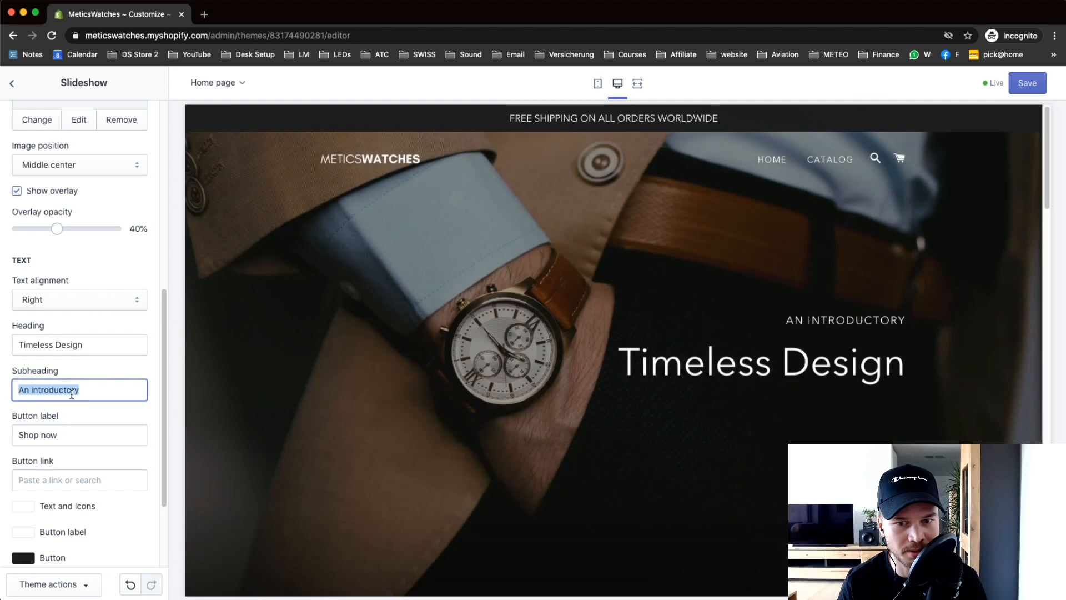
text(Discoe)
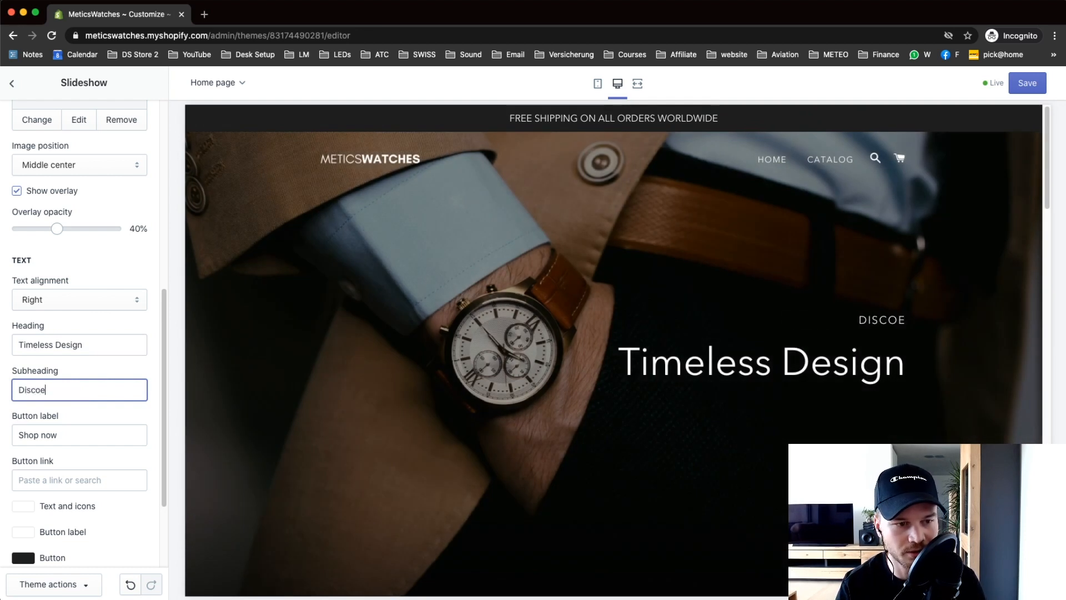
key(BackSpace)
text(ver or)
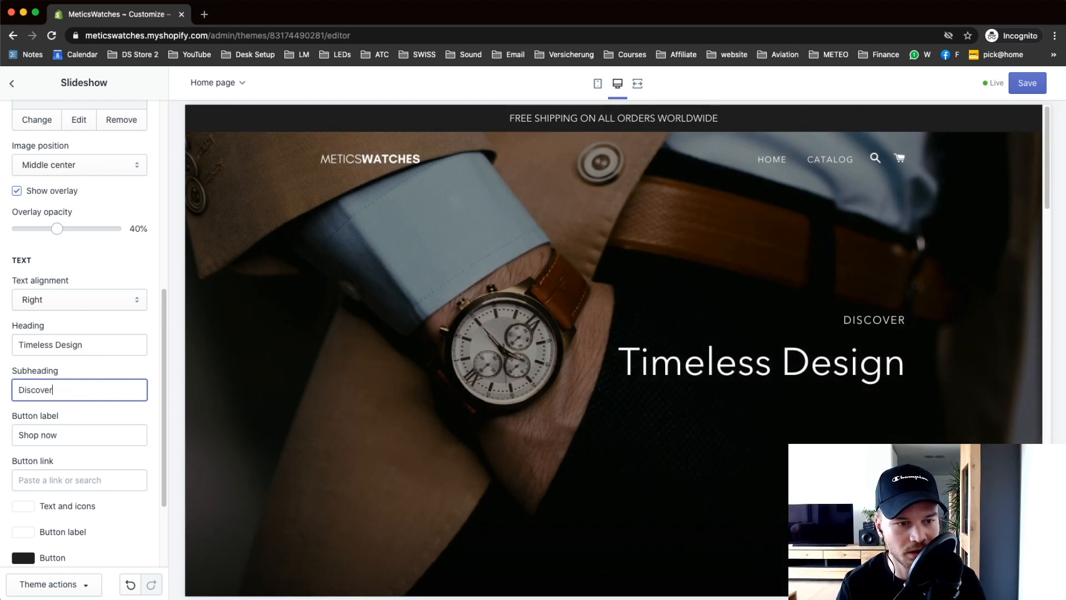
key(BackSpace)
key(BackSpace)
text(our em)
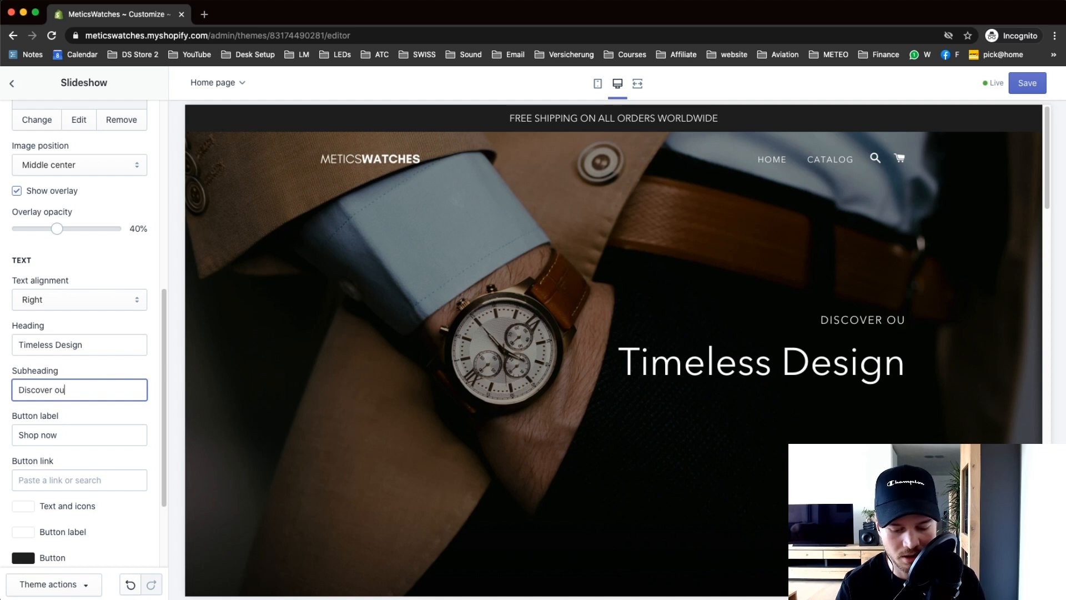
key(BackSpace)
key(BackSpace)
text(m)
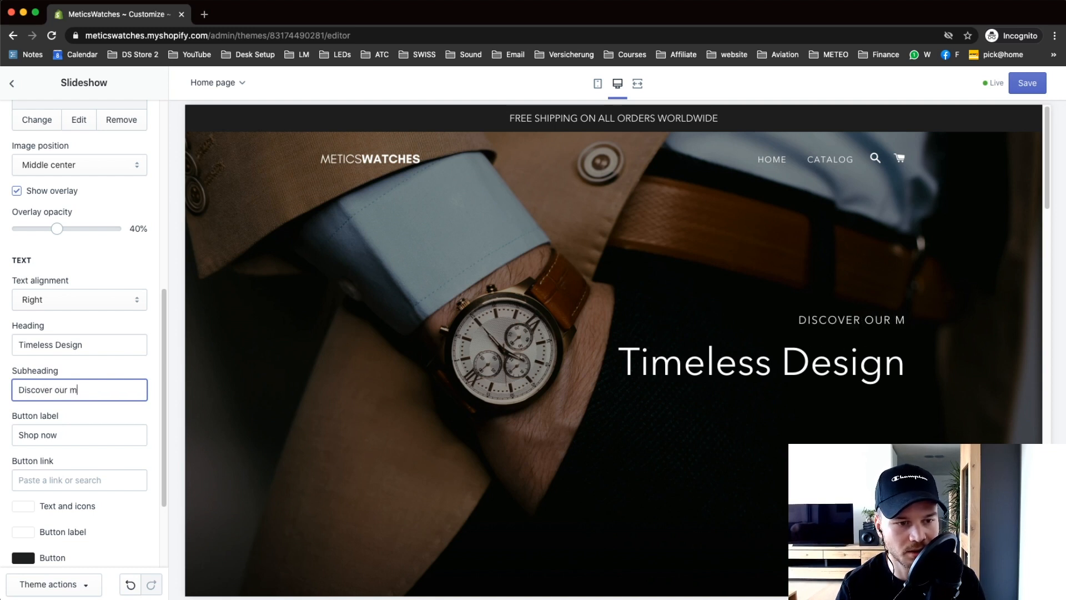
text(ens collection)
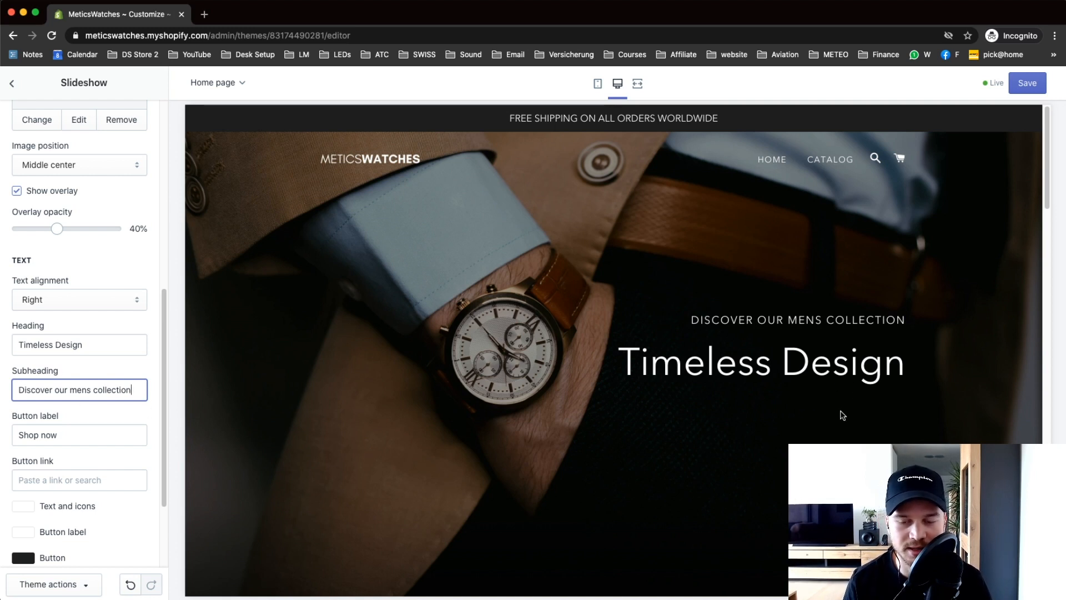
click(142, 435)
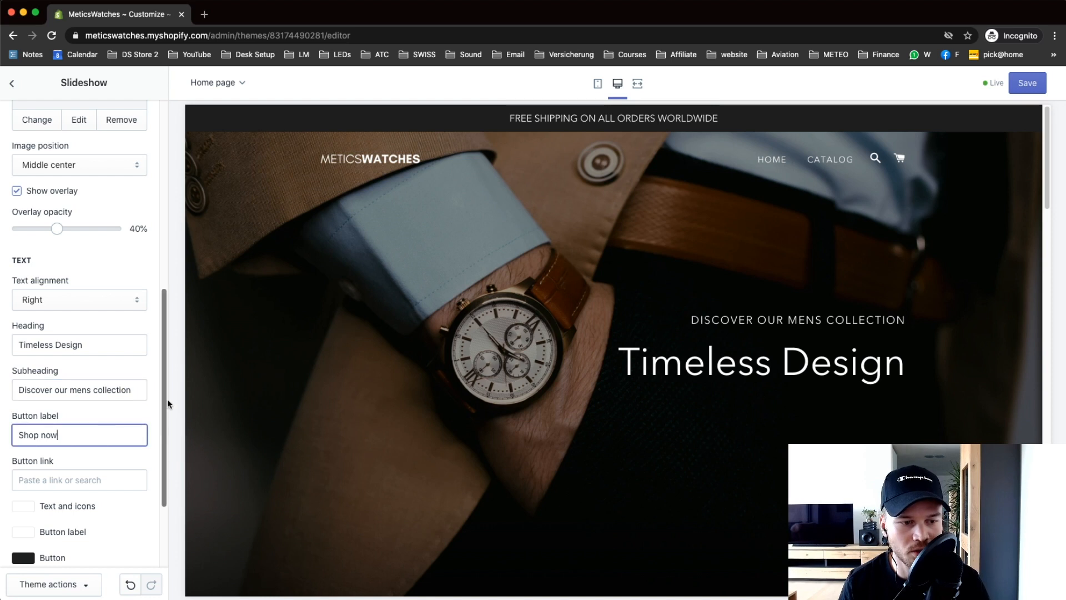
scroll(91, 431, down, 2)
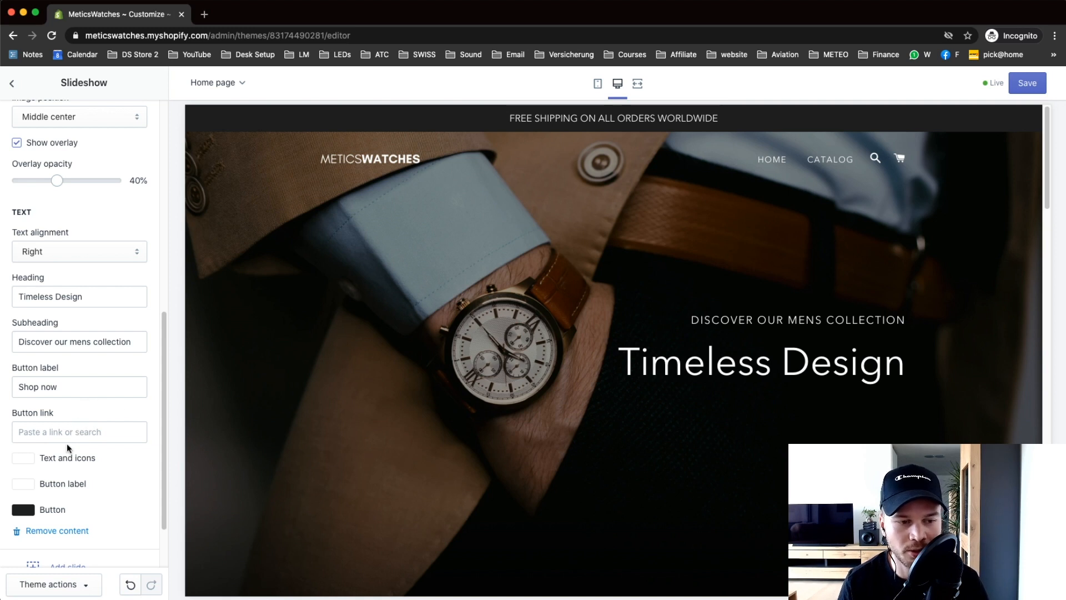
scroll(49, 410, down, 2)
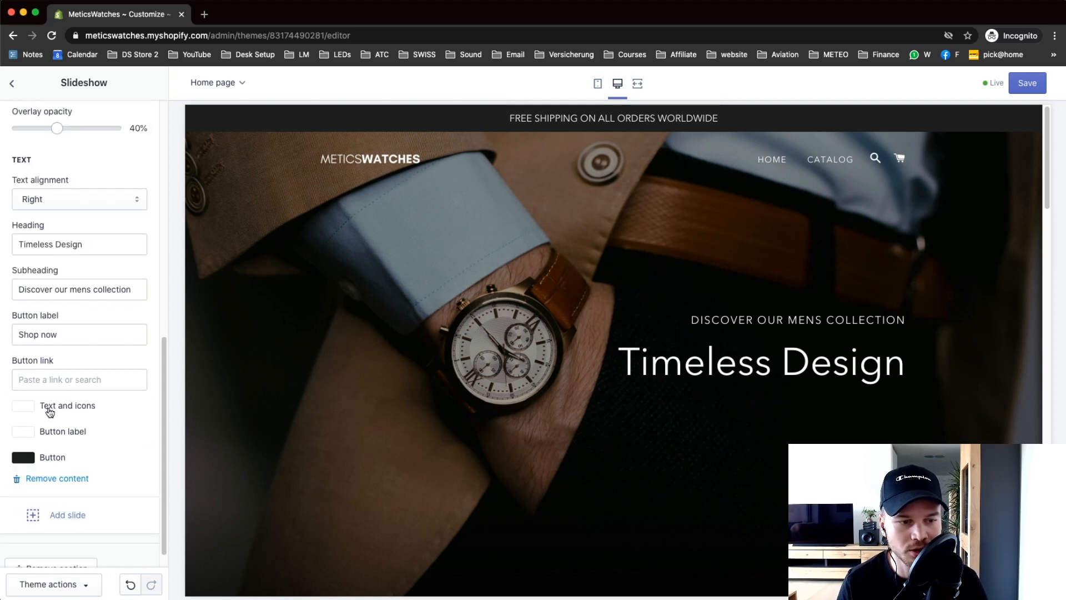
Step: Set the Shop now button's link to the All Collections collection
click(45, 380)
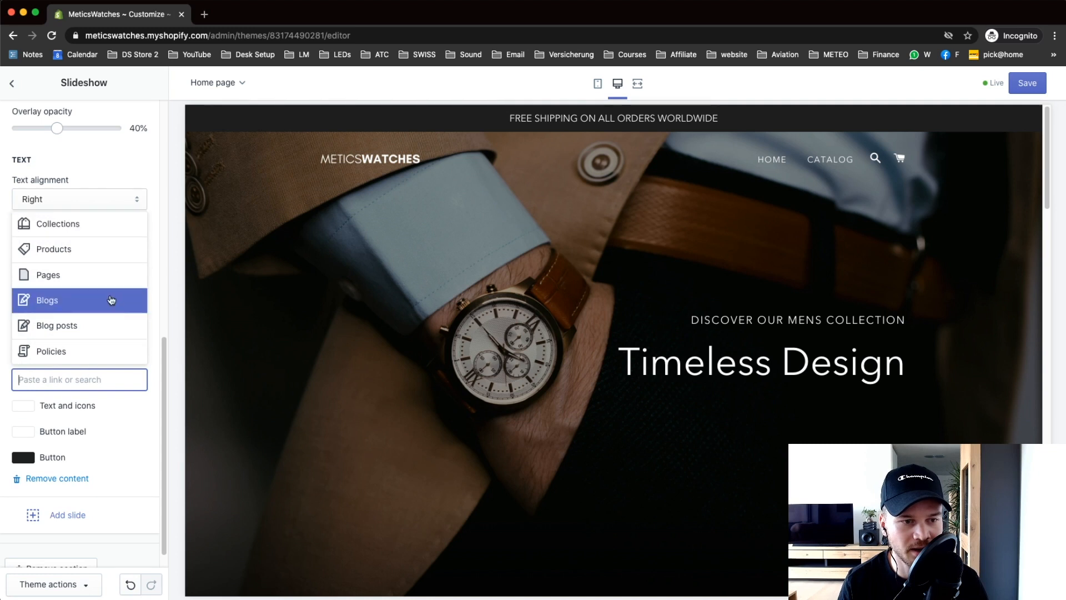
click(56, 229)
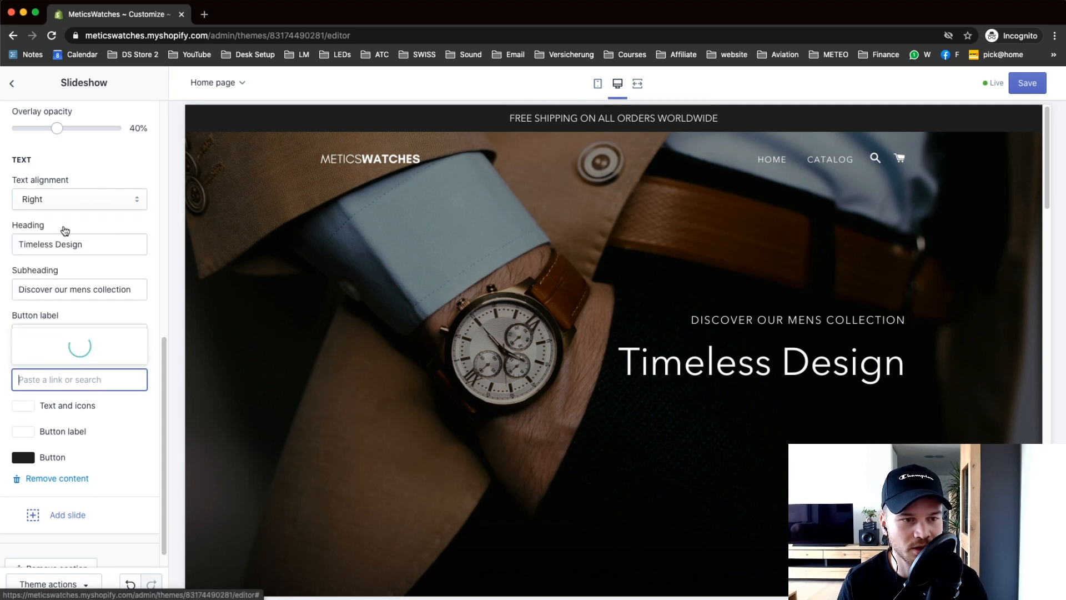
click(67, 318)
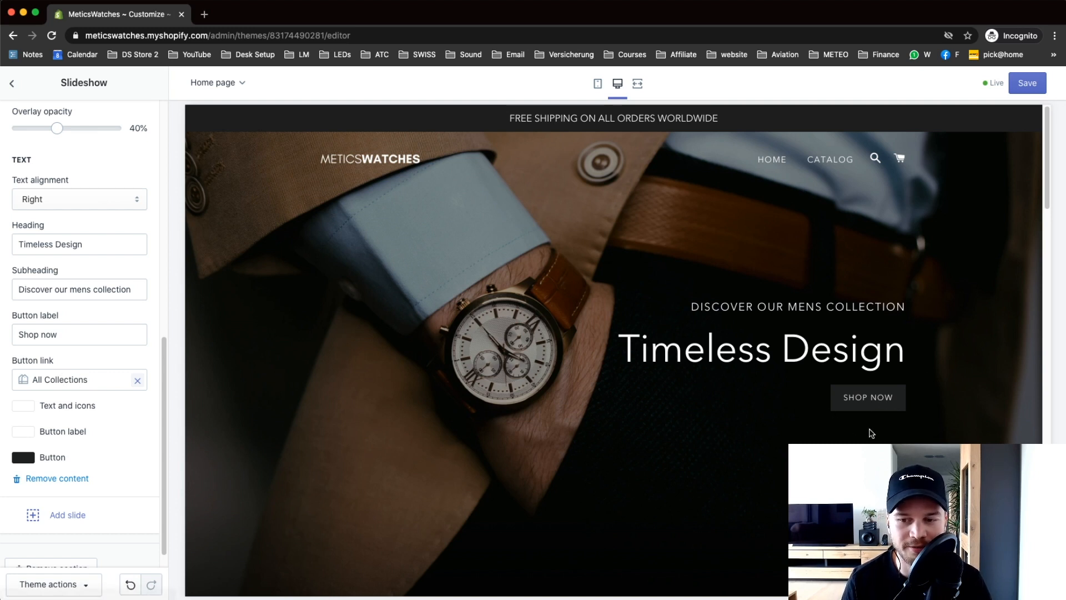
scroll(879, 411, down, 1)
scroll(880, 412, down, 1)
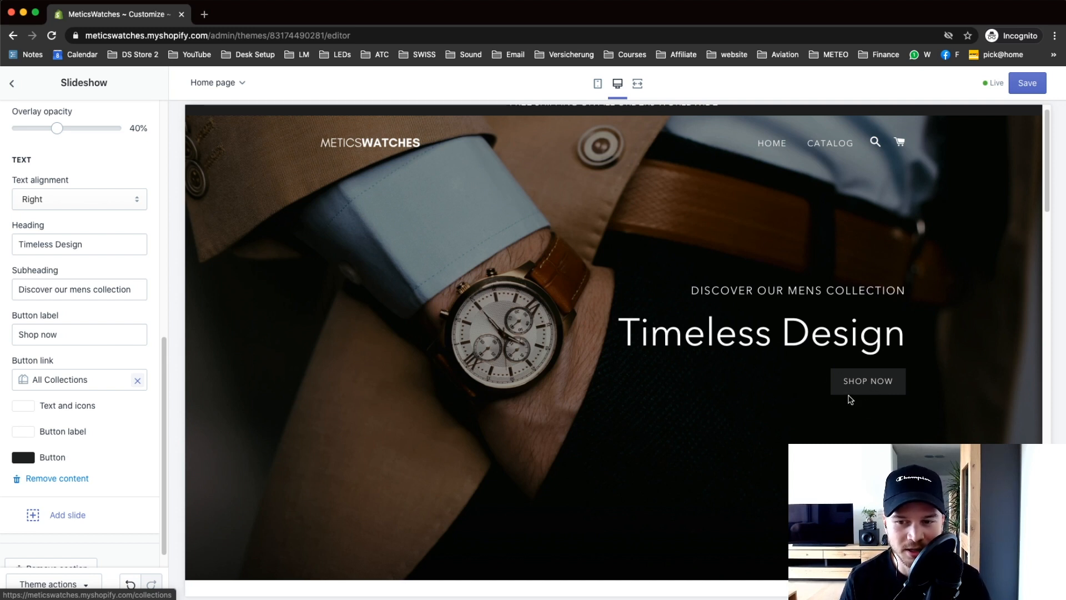
scroll(162, 416, down, 2)
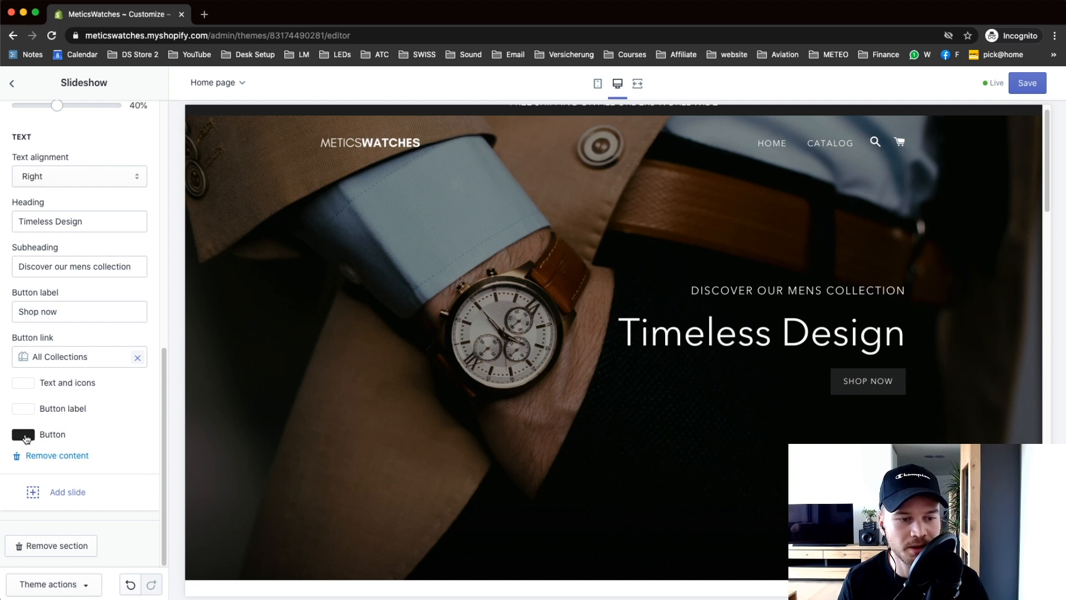
Step: Colour the Shop now button orange (#E39E16) and add a second slide
click(25, 436)
drag(136, 474, 111, 463)
click(107, 461)
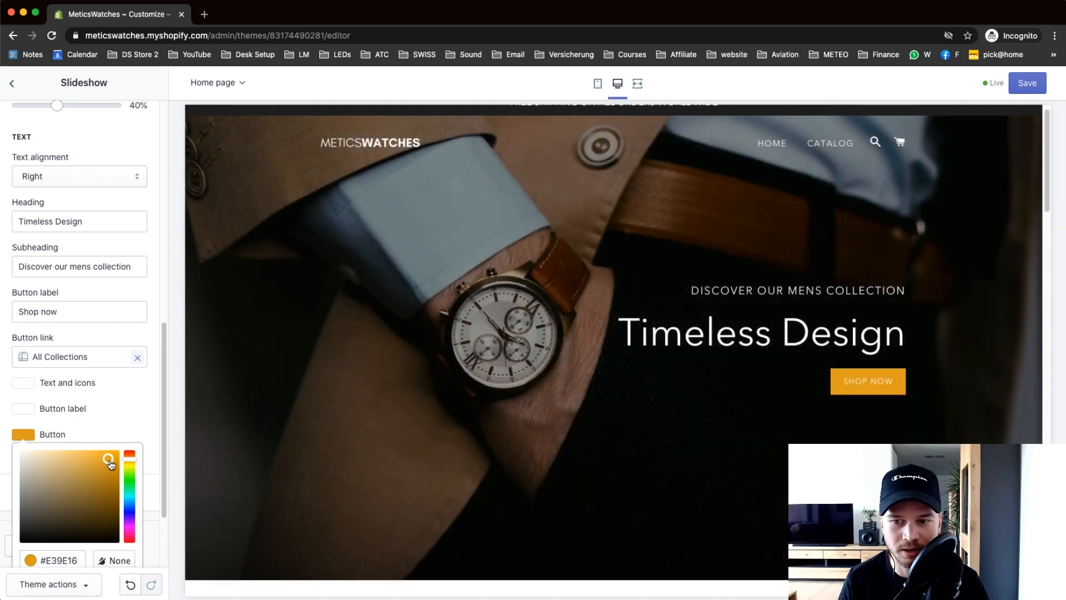
click(145, 433)
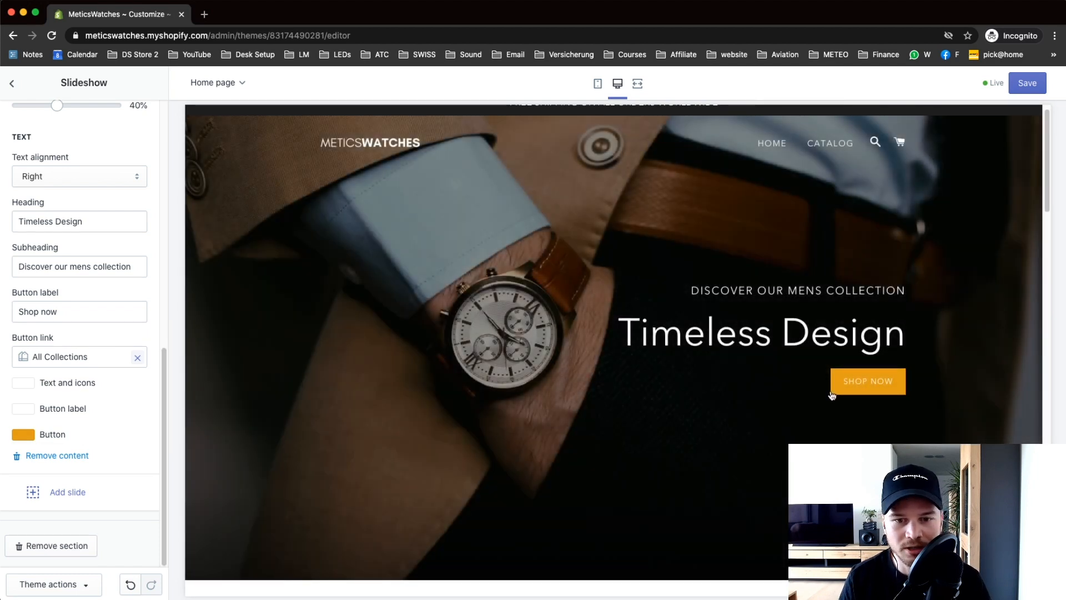
click(55, 499)
Step: Upload 5.jpg from the Slides folder and set it as the new slide's image
click(70, 209)
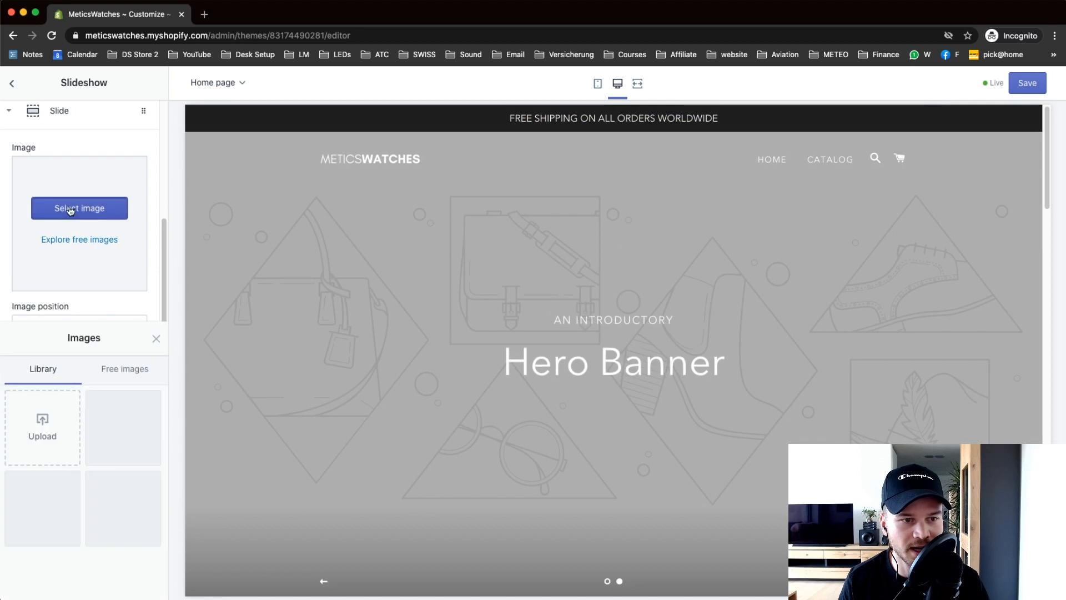
click(43, 167)
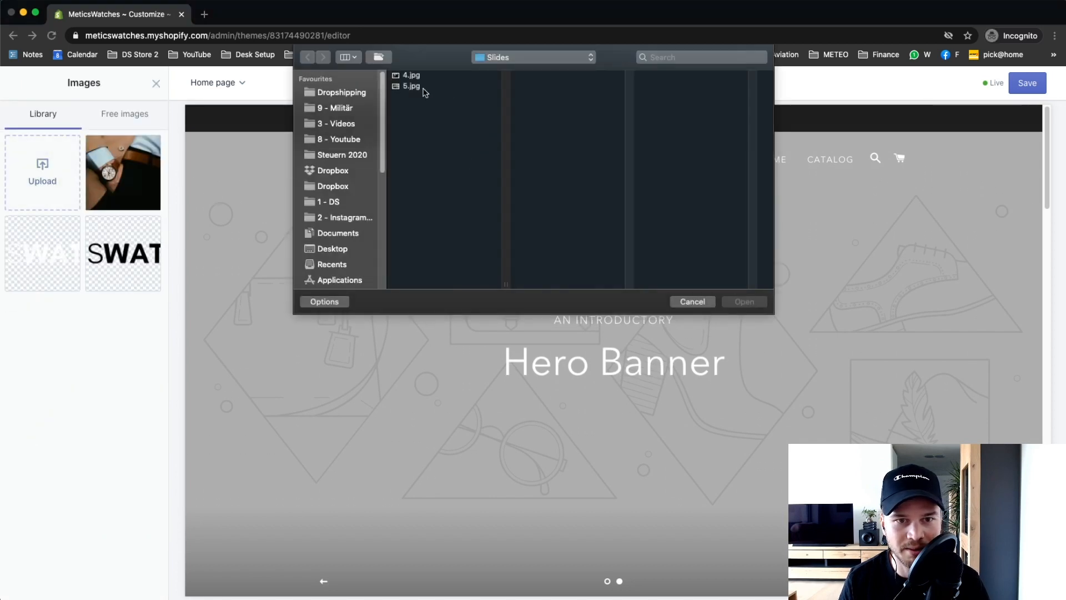
click(412, 76)
click(414, 86)
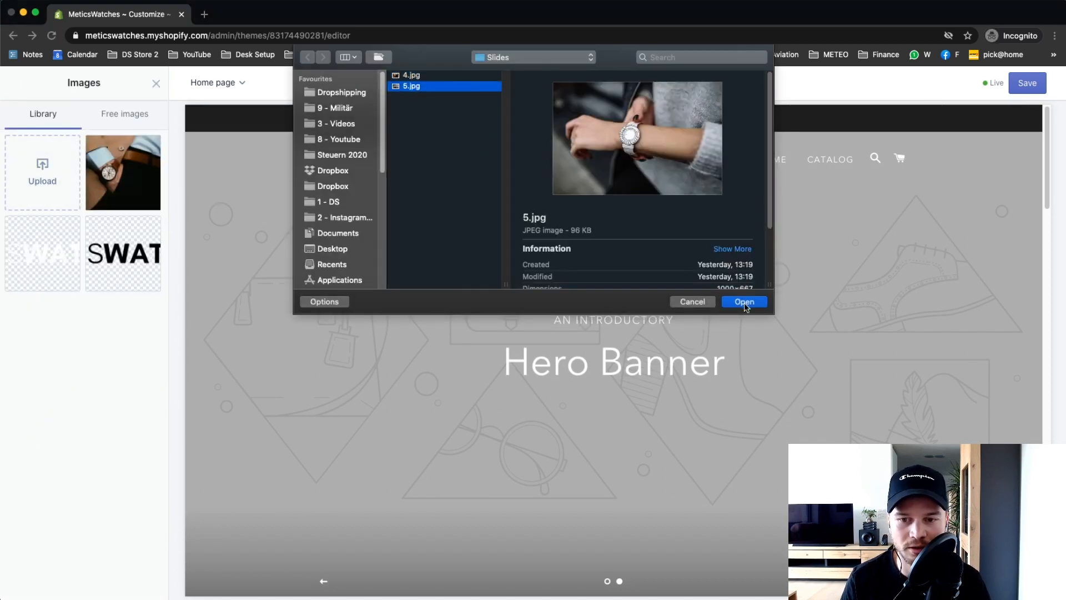
click(744, 303)
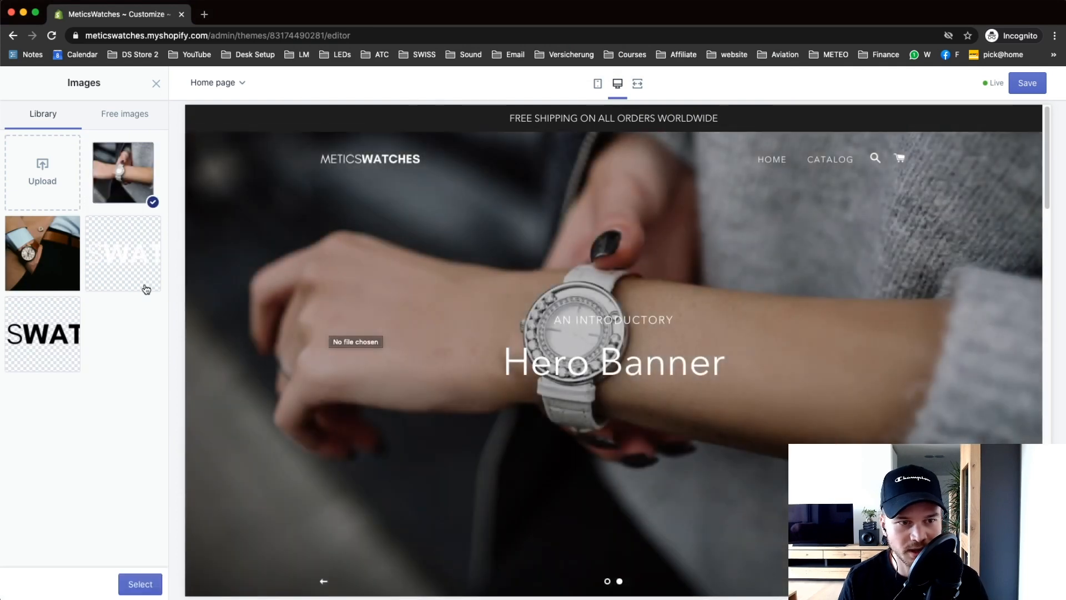
click(140, 584)
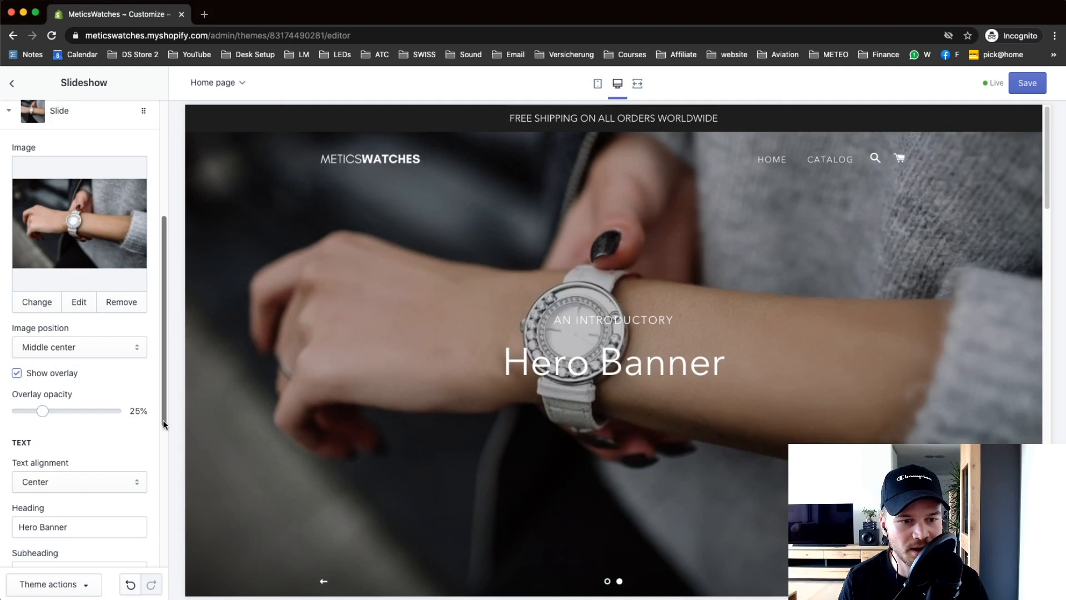
Step: Right-align the second slide's text and set its heading to 'Timeless Design' and subheading to 'Discover our womens collection'
drag(165, 414, 165, 469)
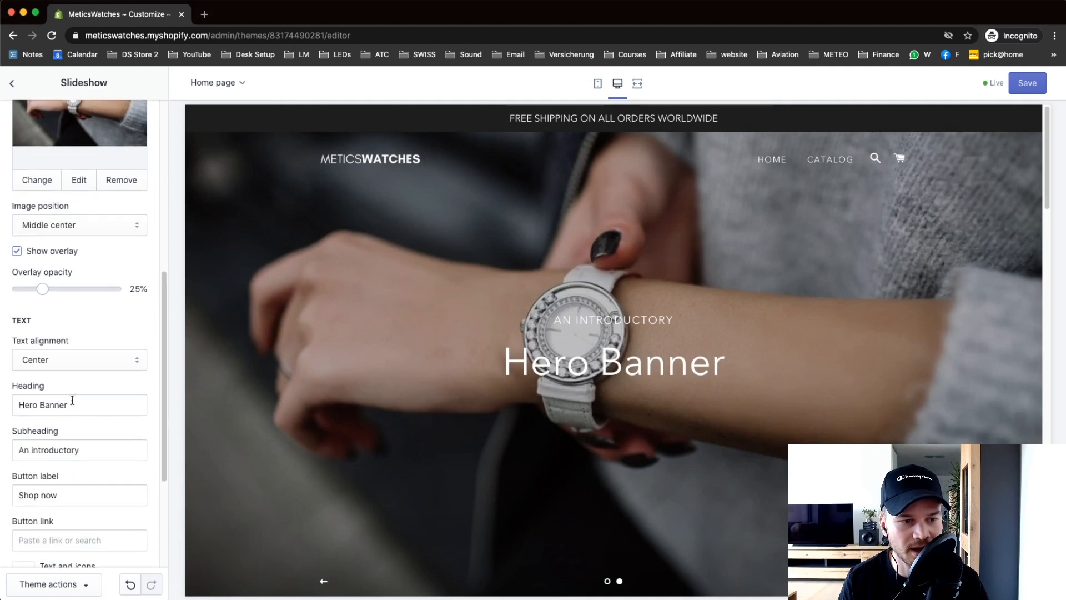
click(55, 366)
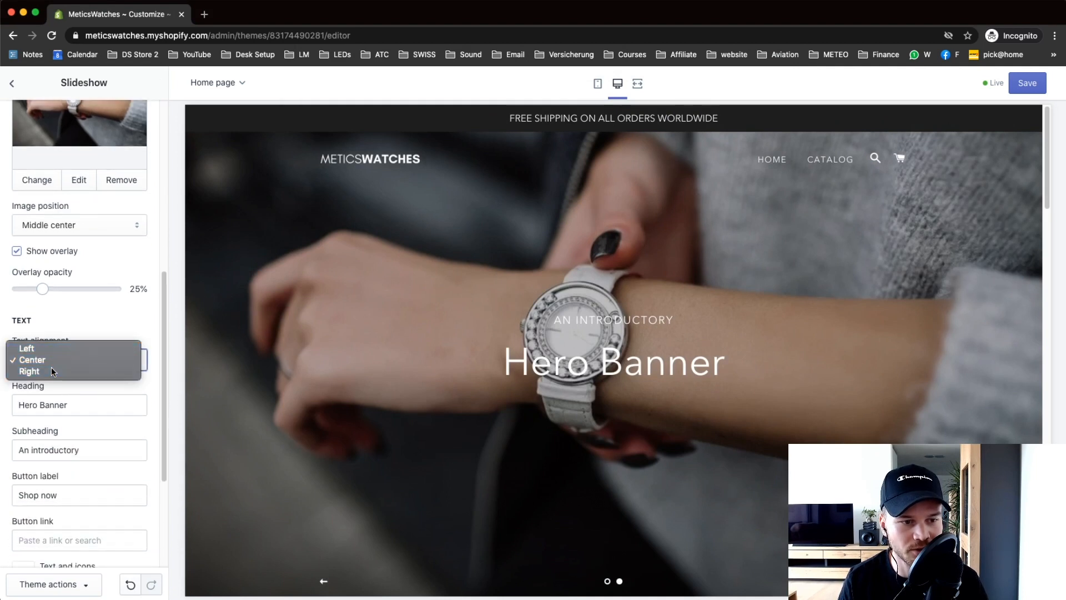
click(51, 371)
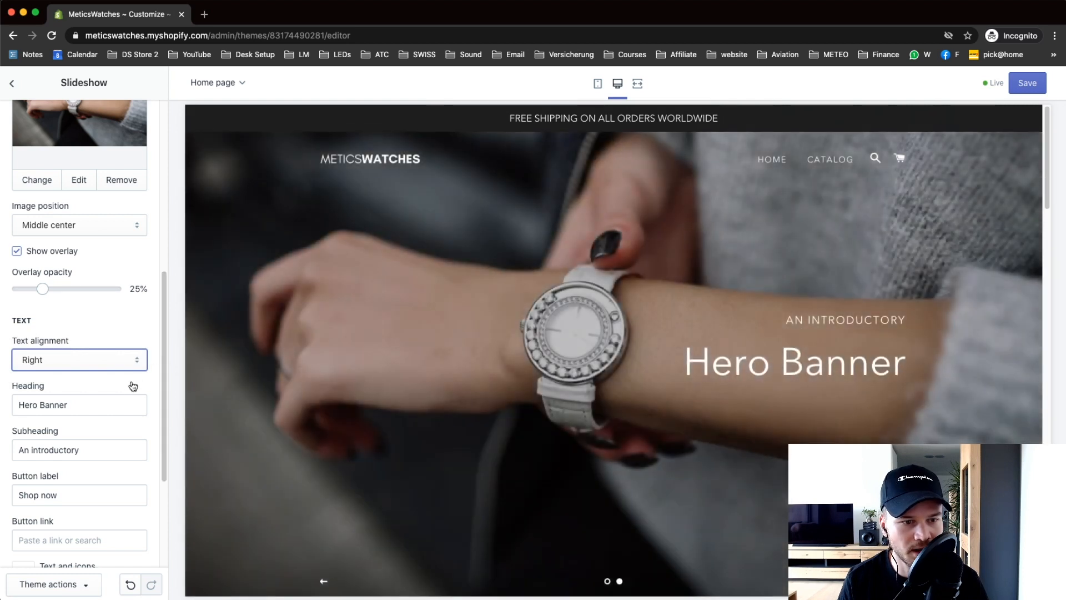
drag(77, 407, 8, 404)
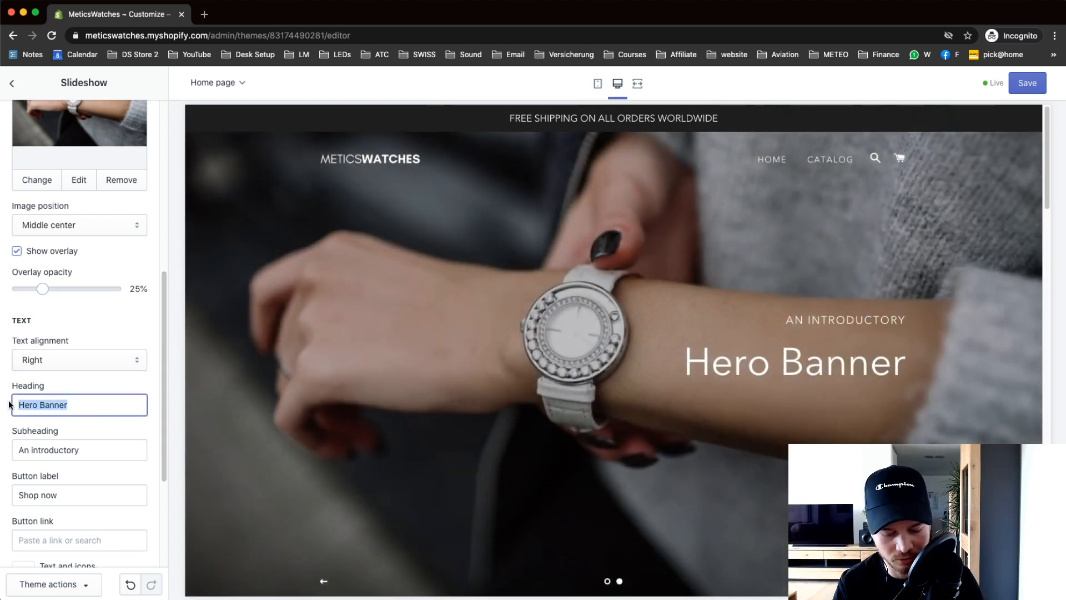
text(Timeles)
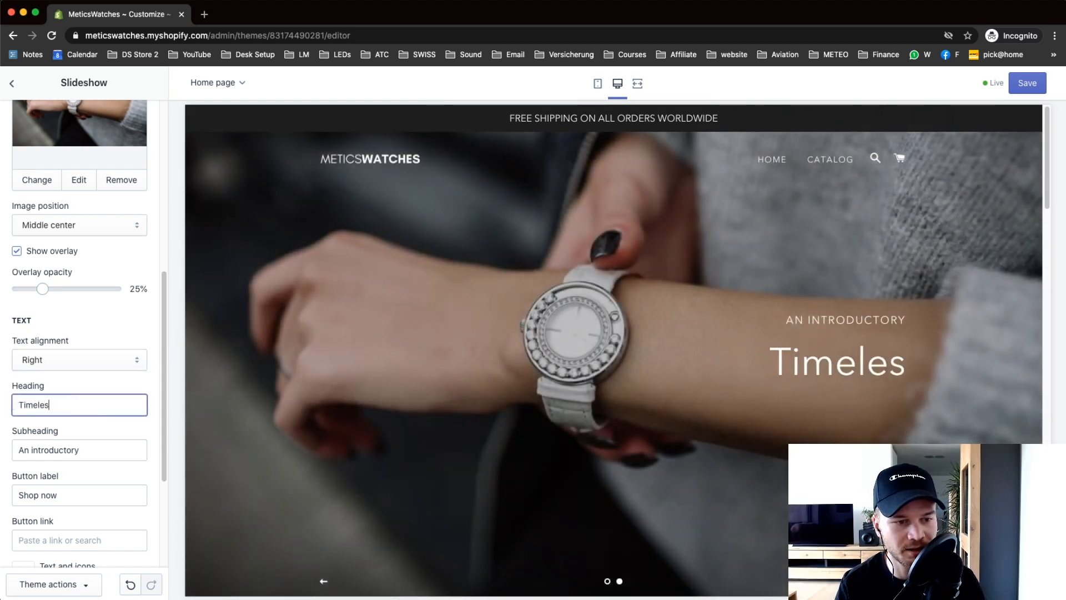
text(s Design)
key(Tab)
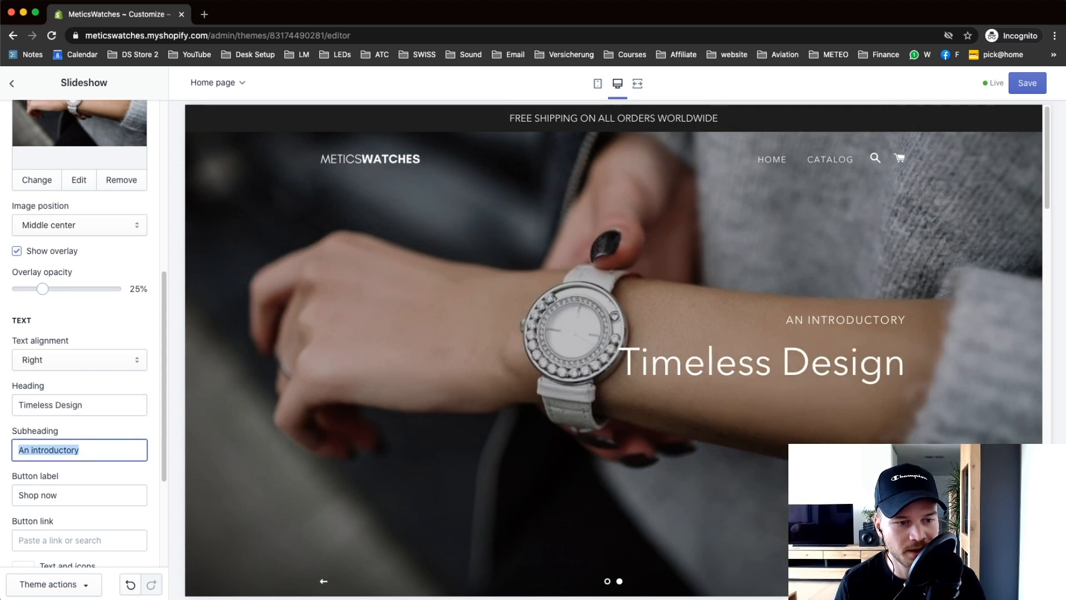
text(D)
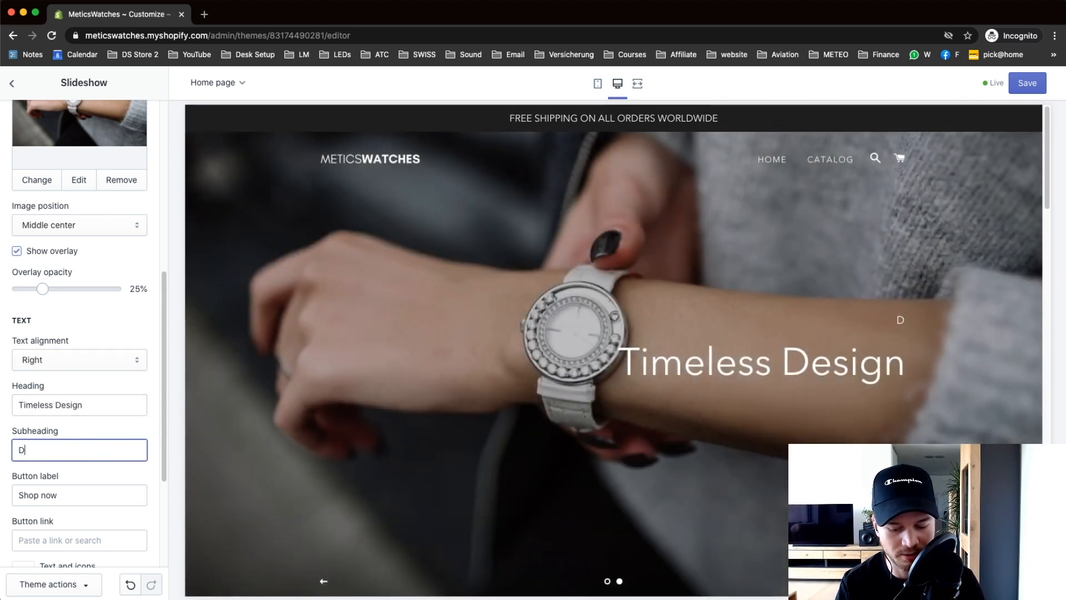
text(iscover)
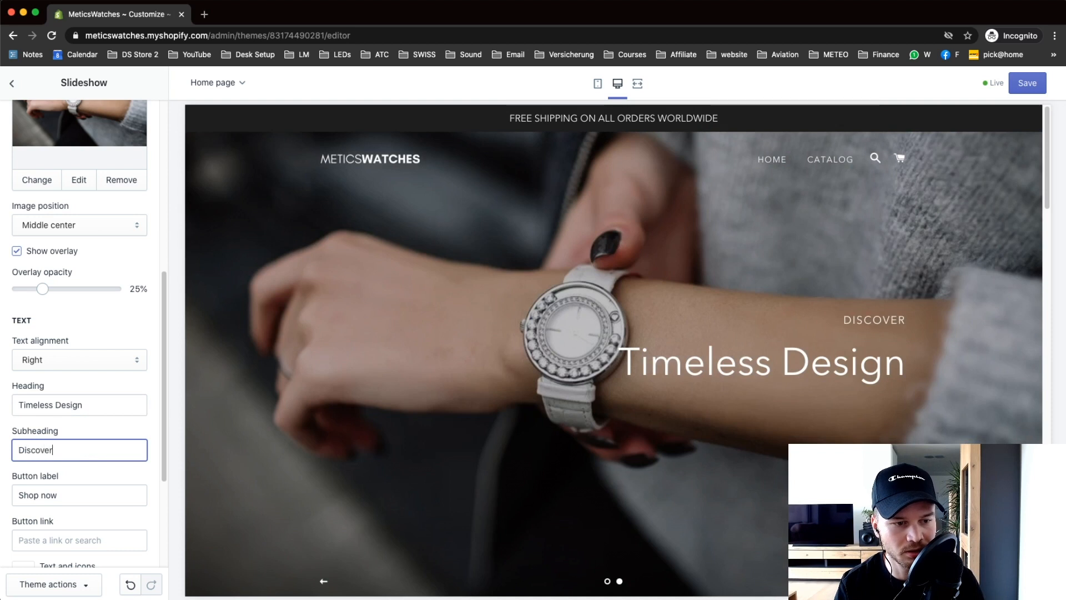
text( our wome)
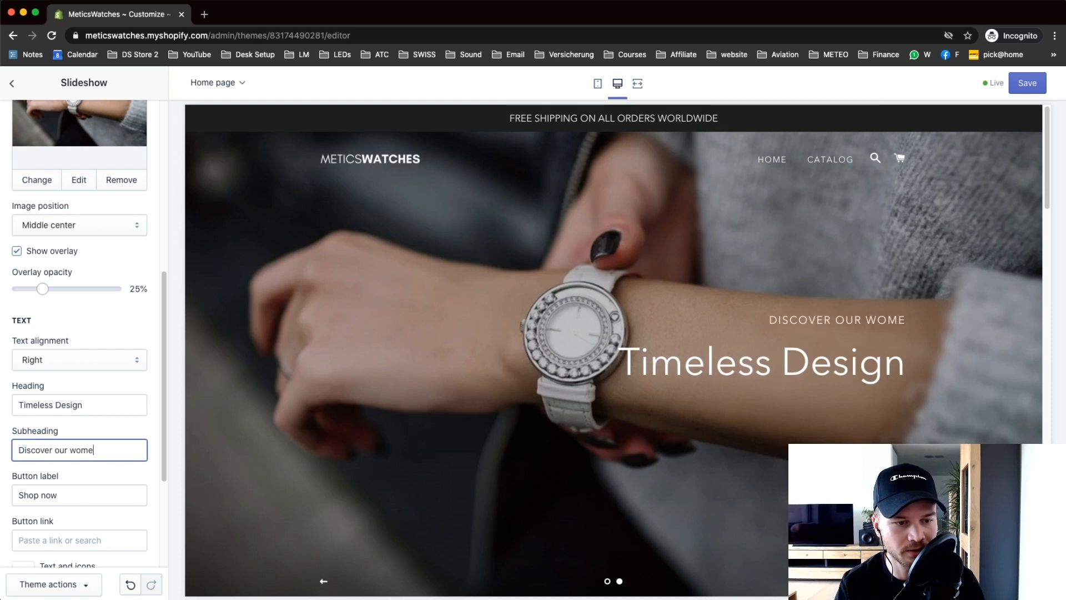
text(ns collections)
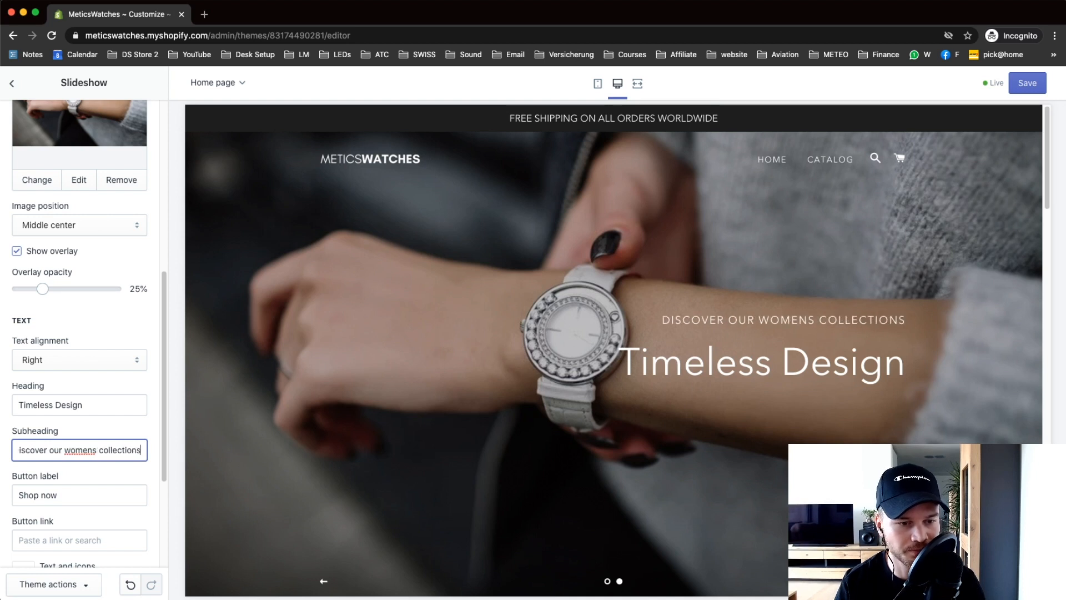
key(BackSpace)
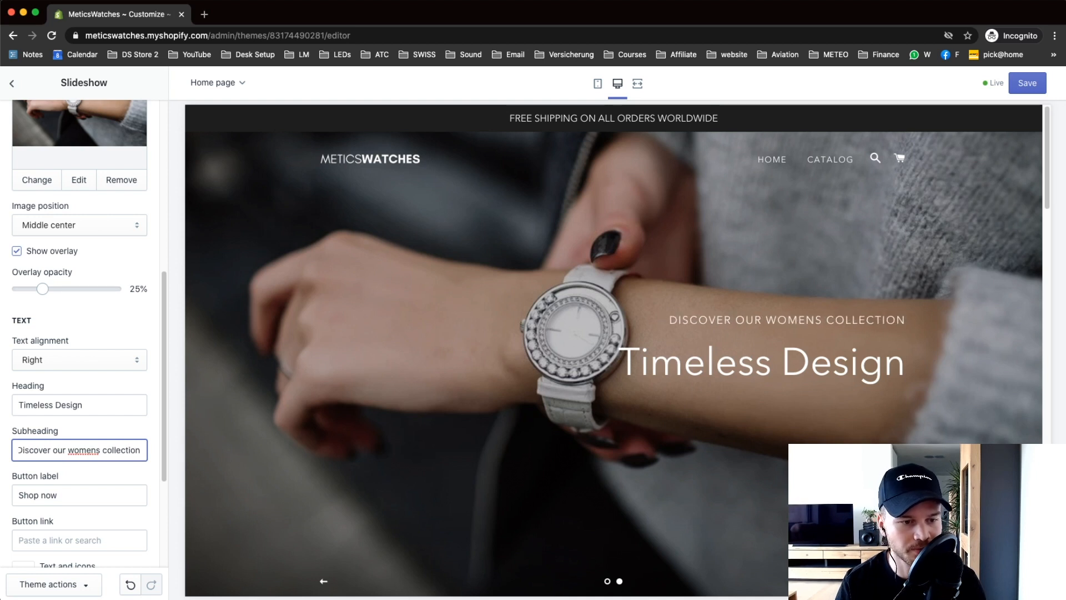
Step: Link the slide's button to Collections > All Collections
scroll(80, 533, down, 3)
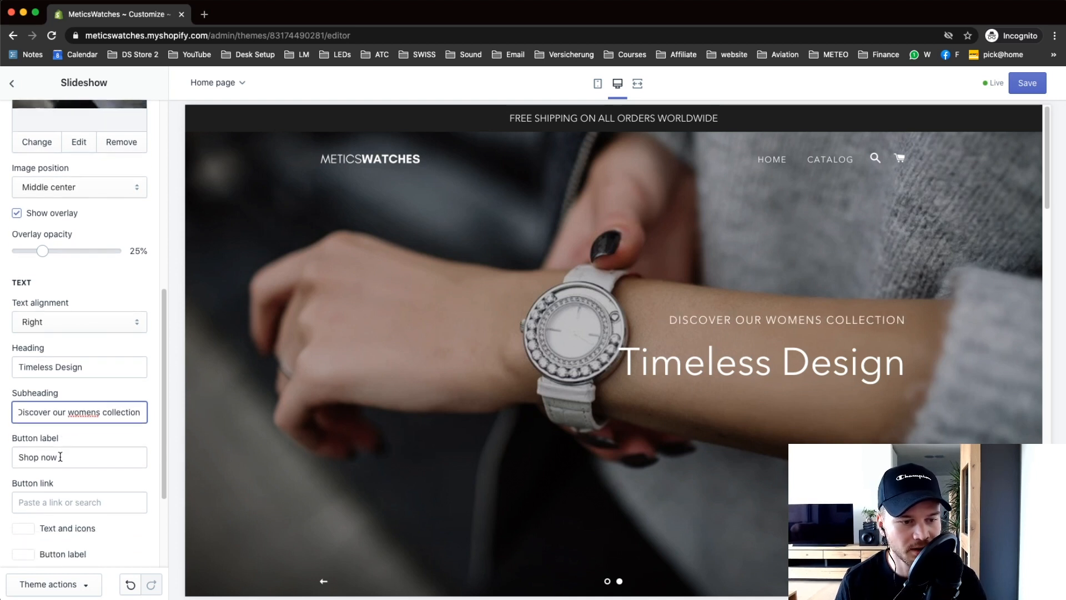
click(50, 477)
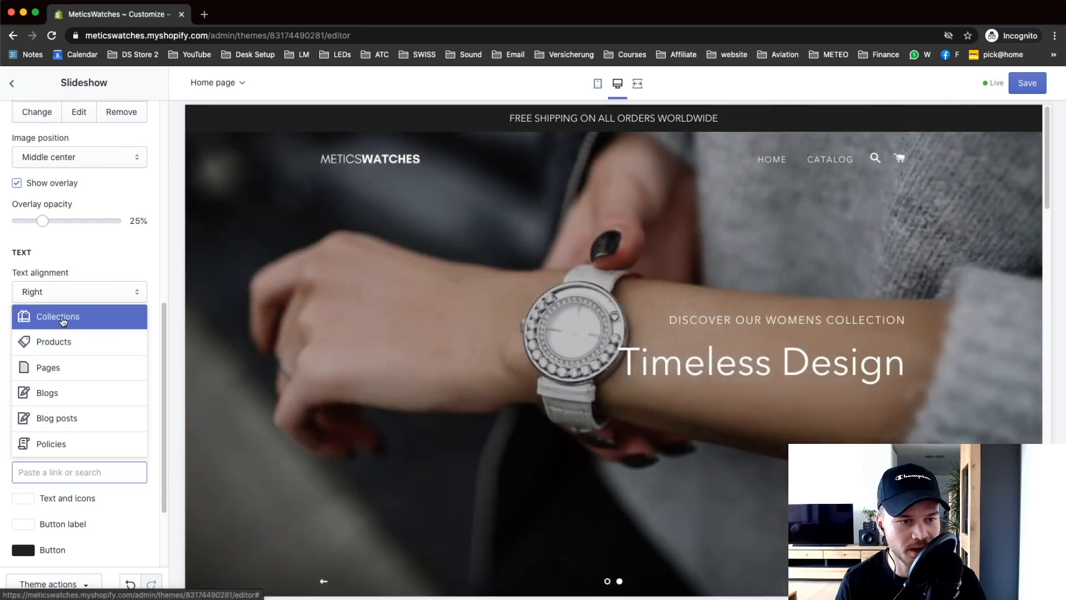
click(68, 316)
click(83, 411)
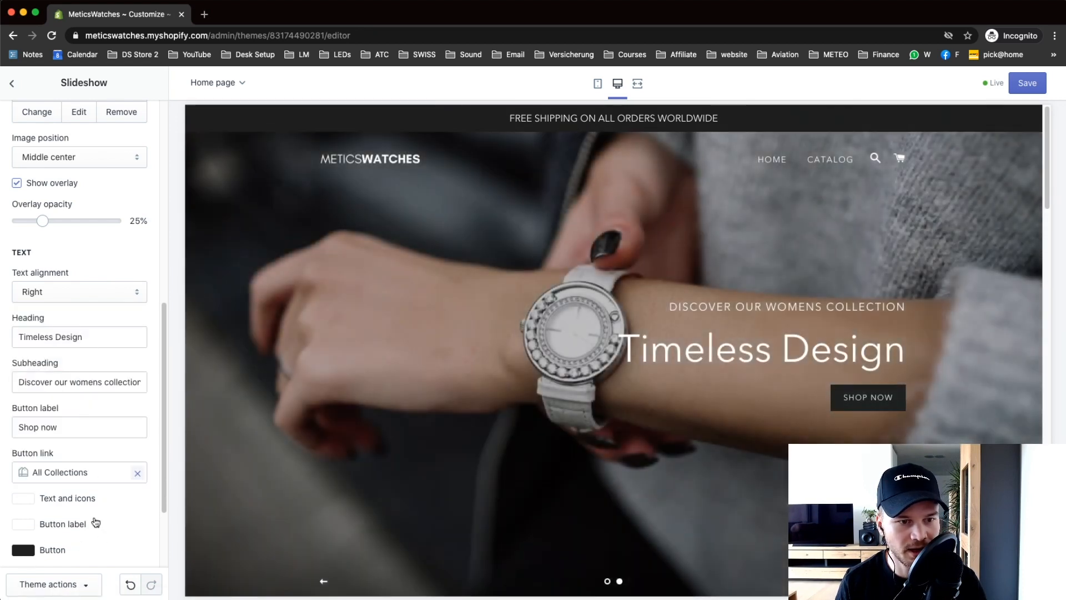
Step: Copy the orange hex value E39E16 from the first slide's button colour
scroll(146, 519, down, 3)
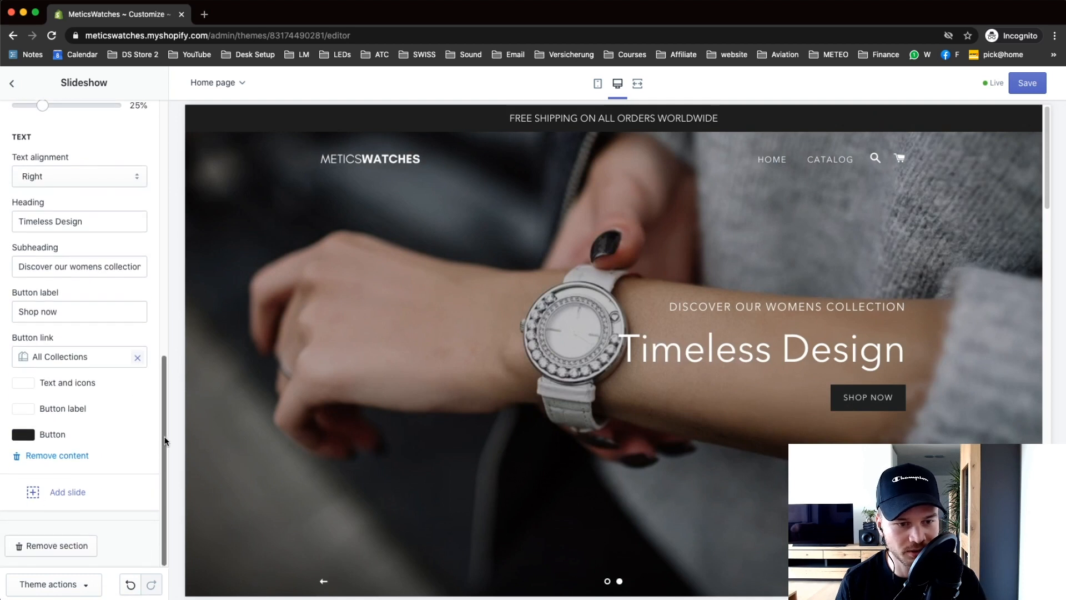
scroll(155, 333, up, 8)
click(4, 203)
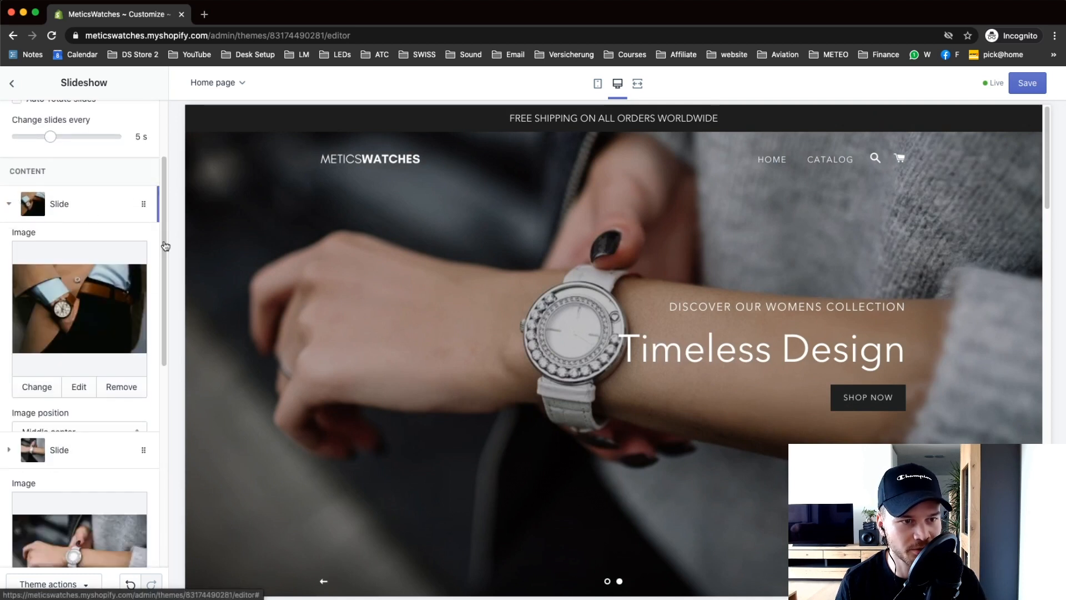
drag(162, 266, 160, 450)
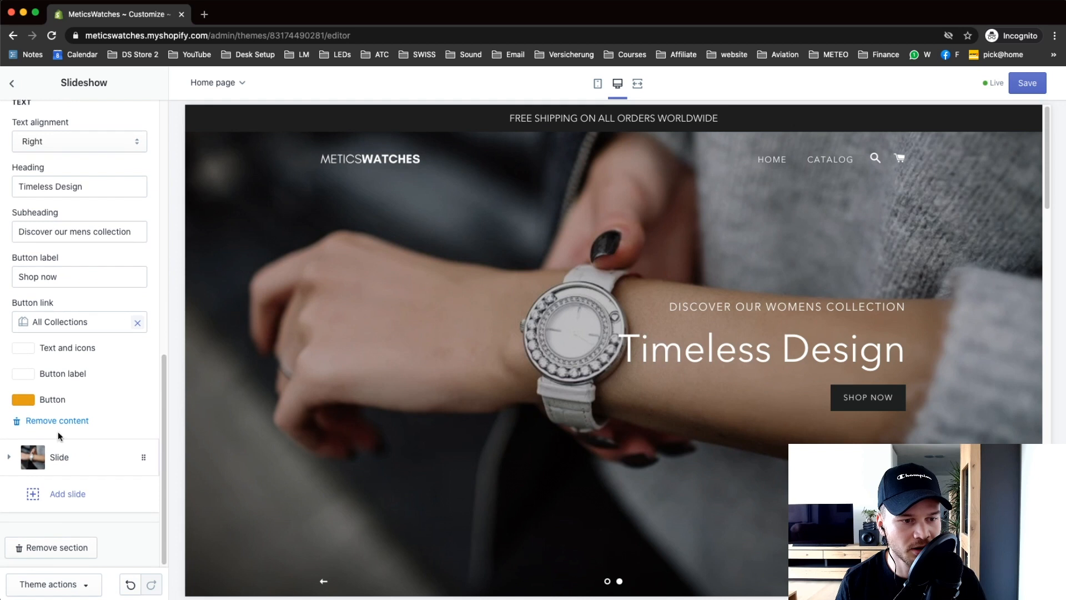
click(18, 398)
drag(76, 525, 46, 525)
key(super+c)
right_click(65, 525)
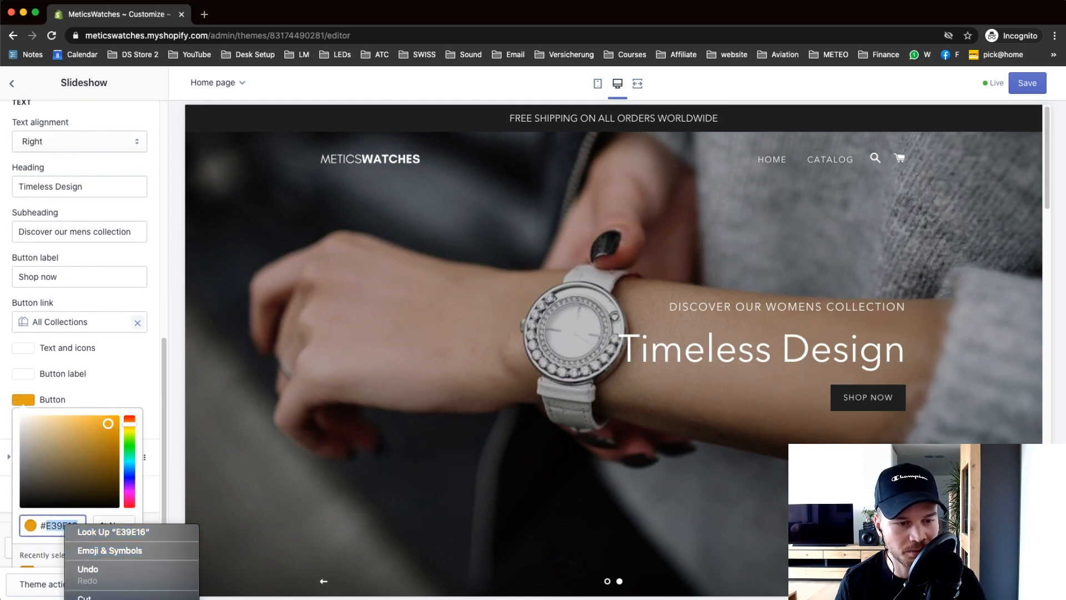
click(88, 599)
click(165, 425)
Step: Paste E39E16 over #1F2021 as the womens-collection slide's button colour
click(102, 472)
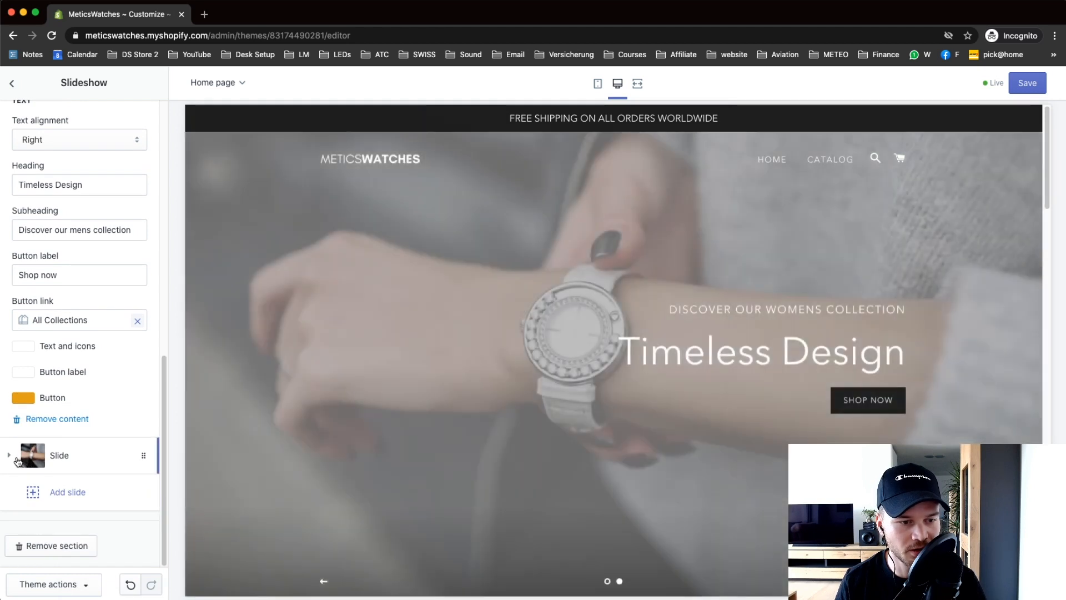
drag(165, 425, 166, 557)
click(23, 435)
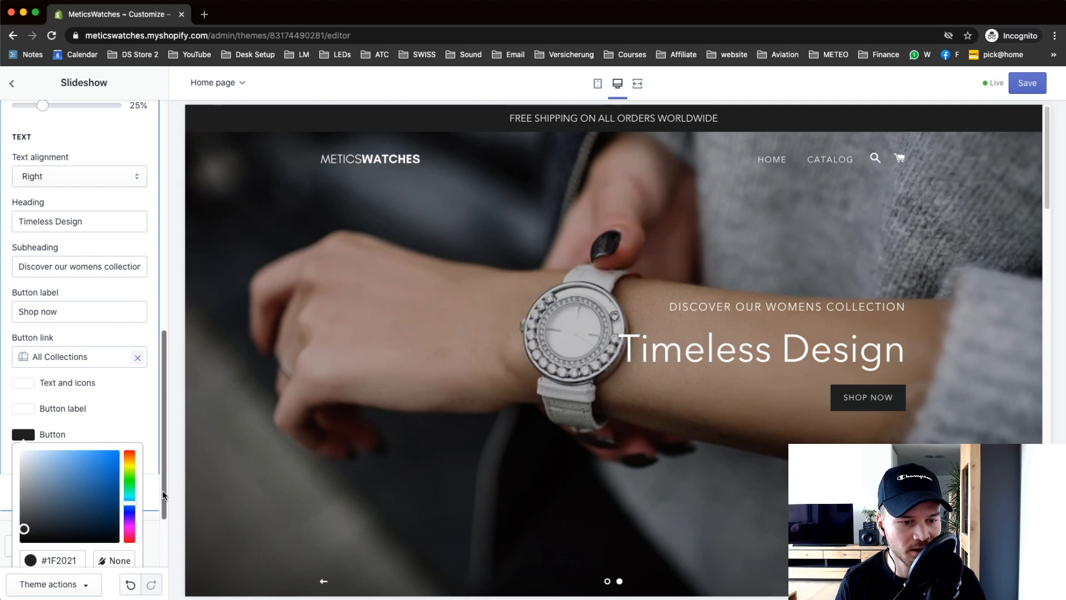
drag(164, 494, 165, 535)
click(40, 436)
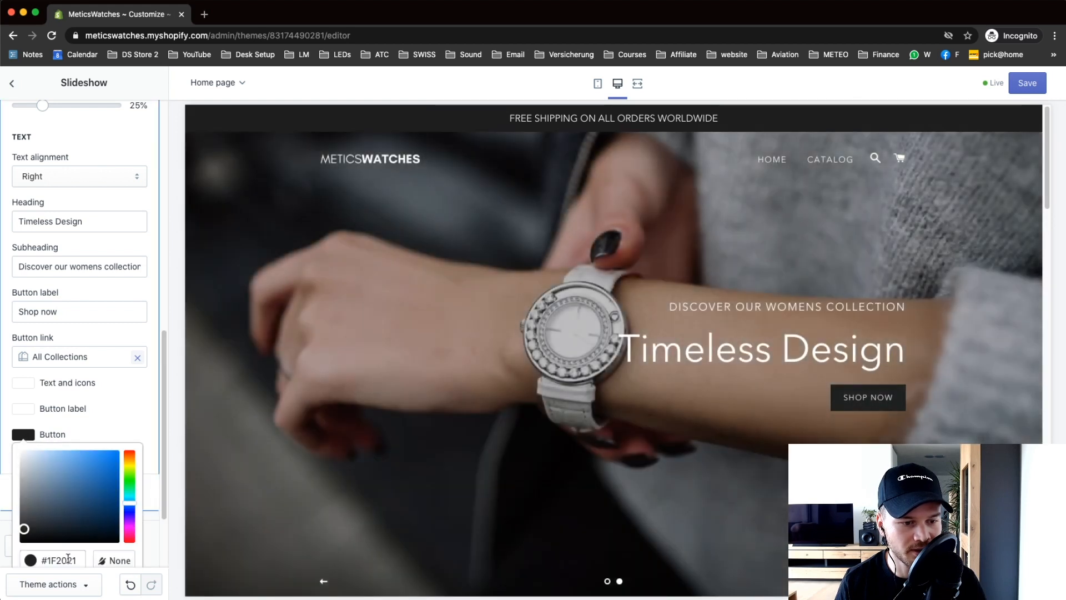
right_click(65, 561)
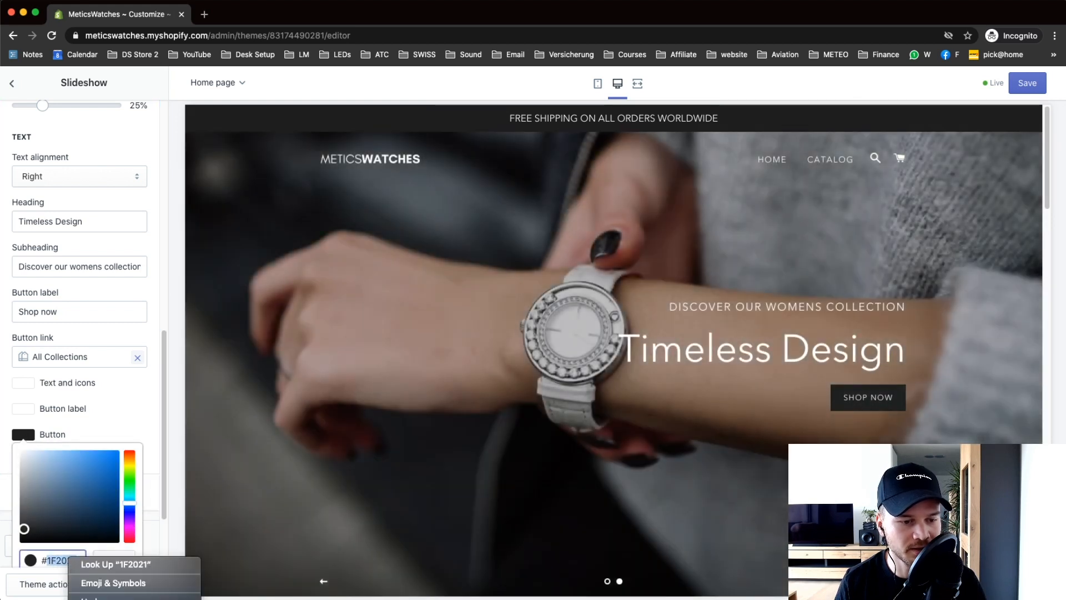
key(super+v)
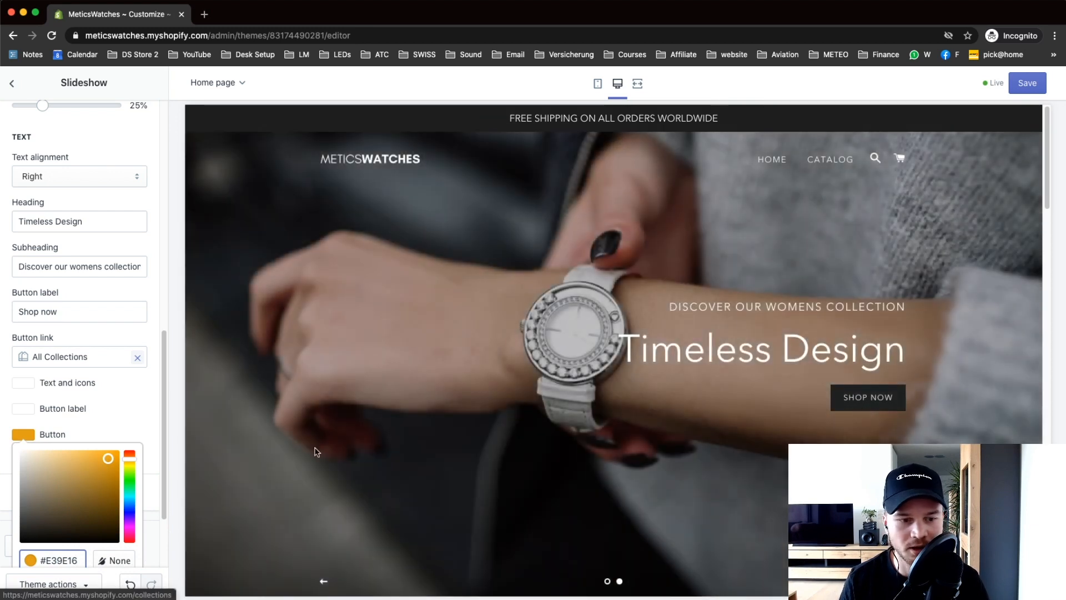
click(137, 408)
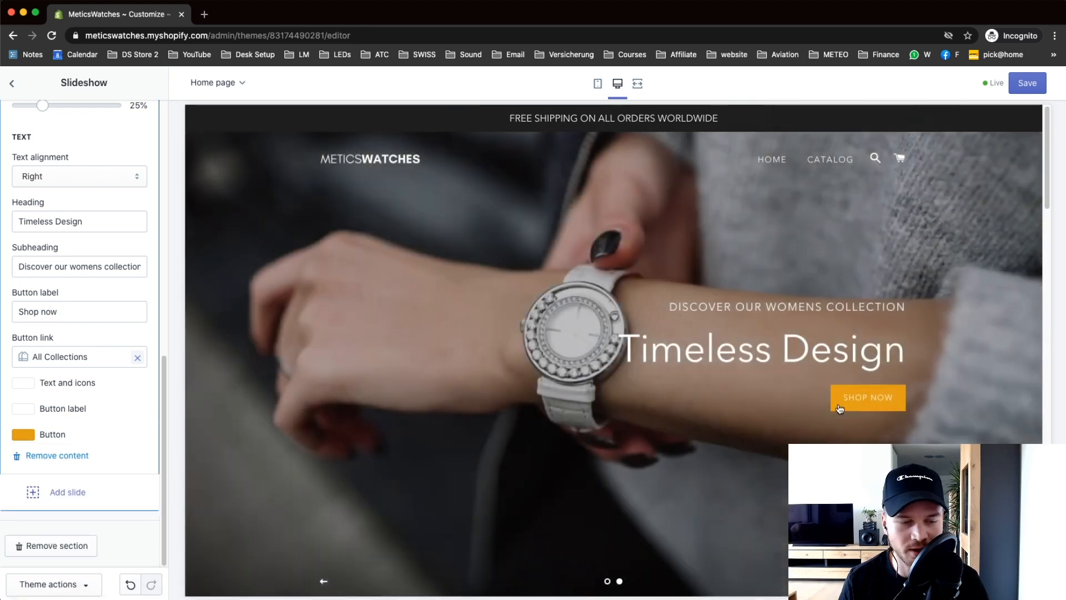
click(12, 84)
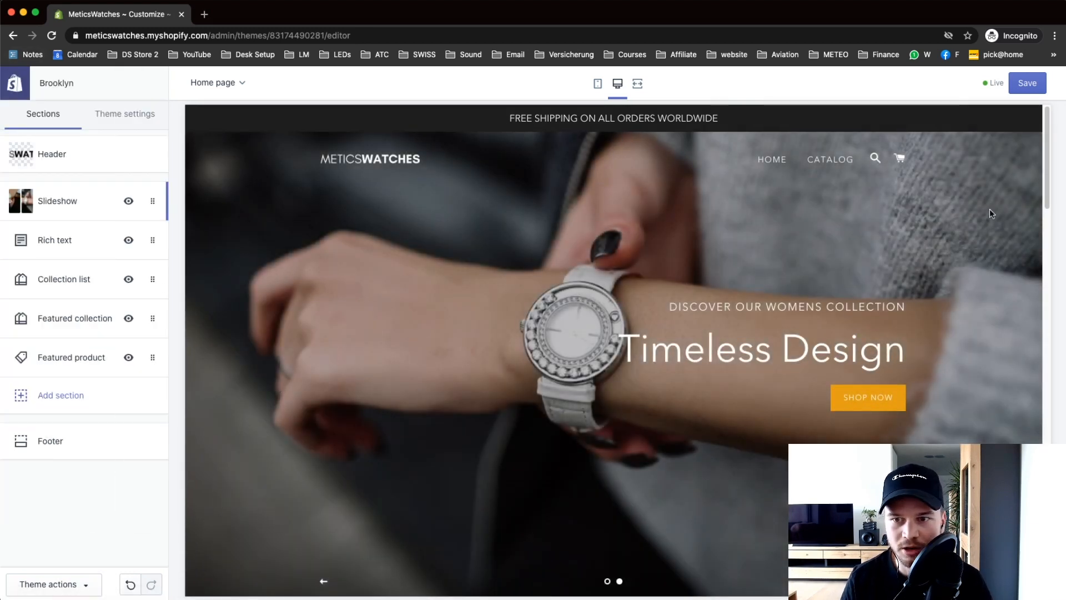
Step: Remove the Rich text section from the homepage
drag(1047, 168, 1049, 204)
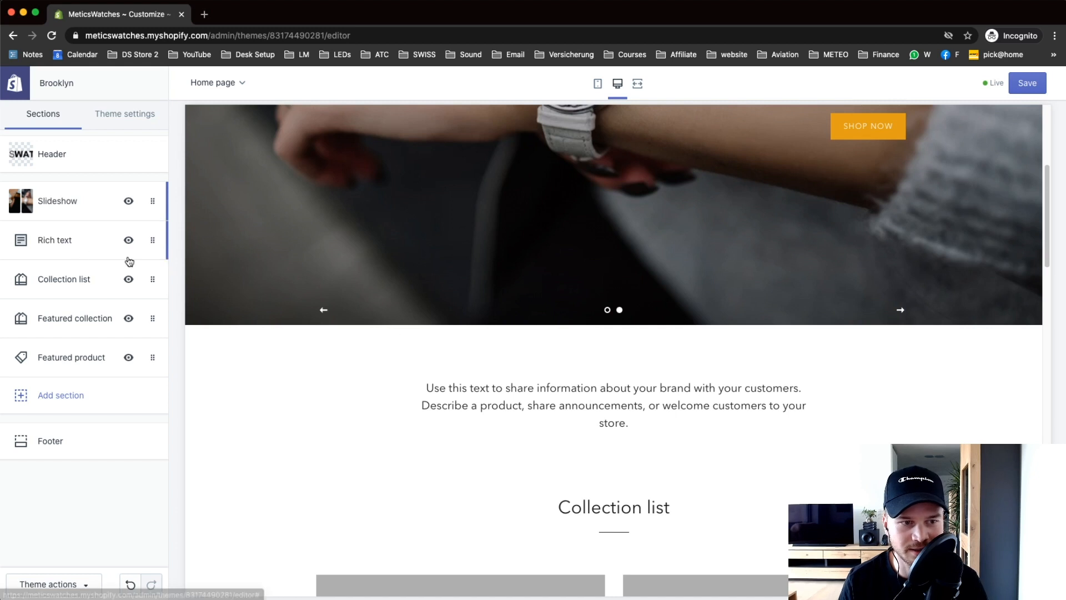
click(69, 237)
scroll(575, 162, up, 1)
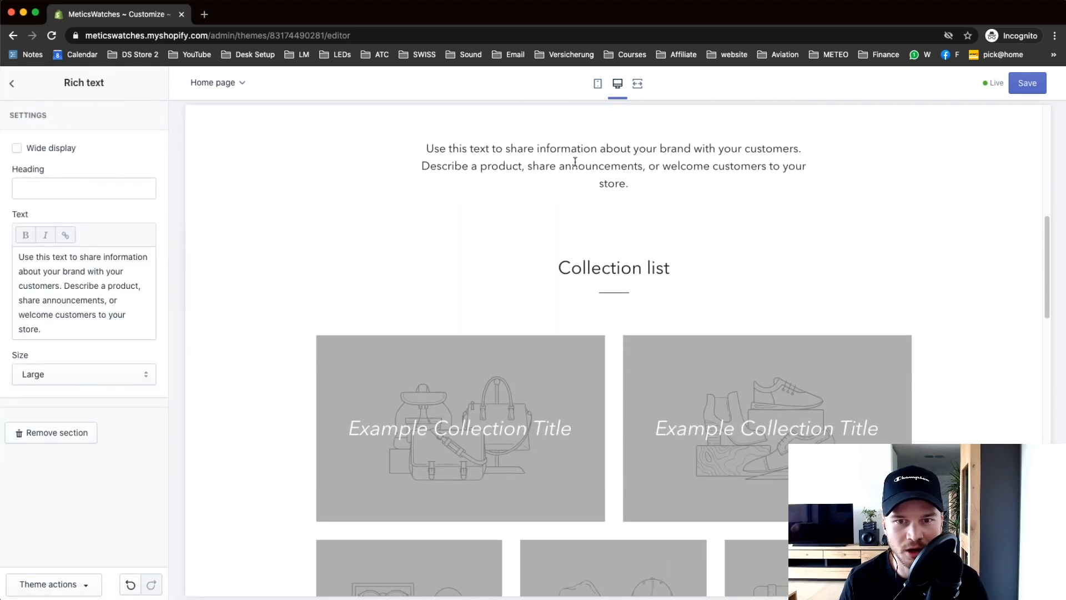
click(44, 271)
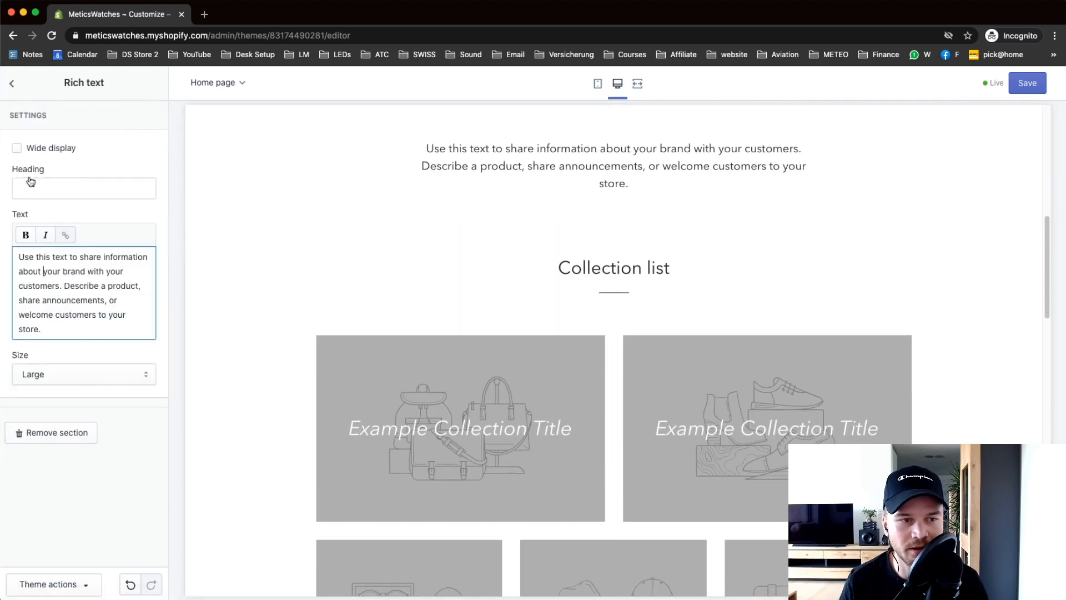
click(12, 83)
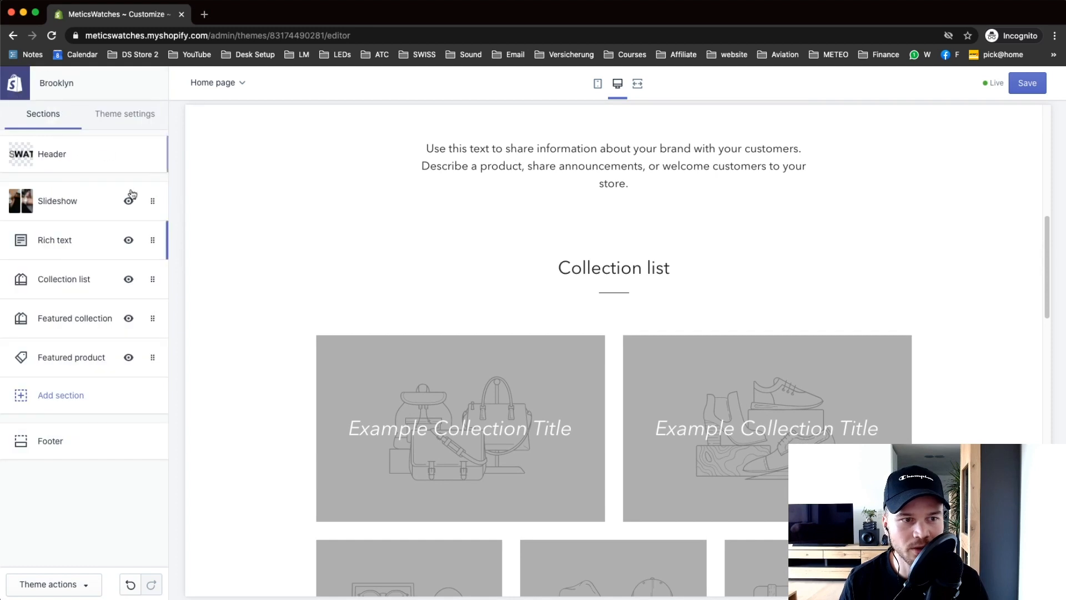
click(155, 249)
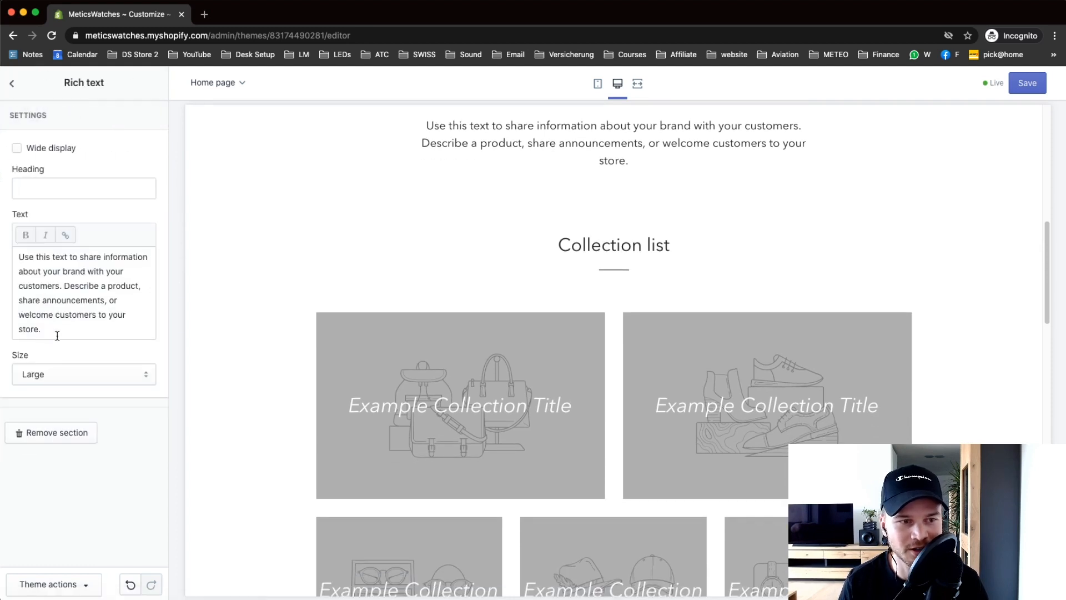
click(11, 84)
click(152, 241)
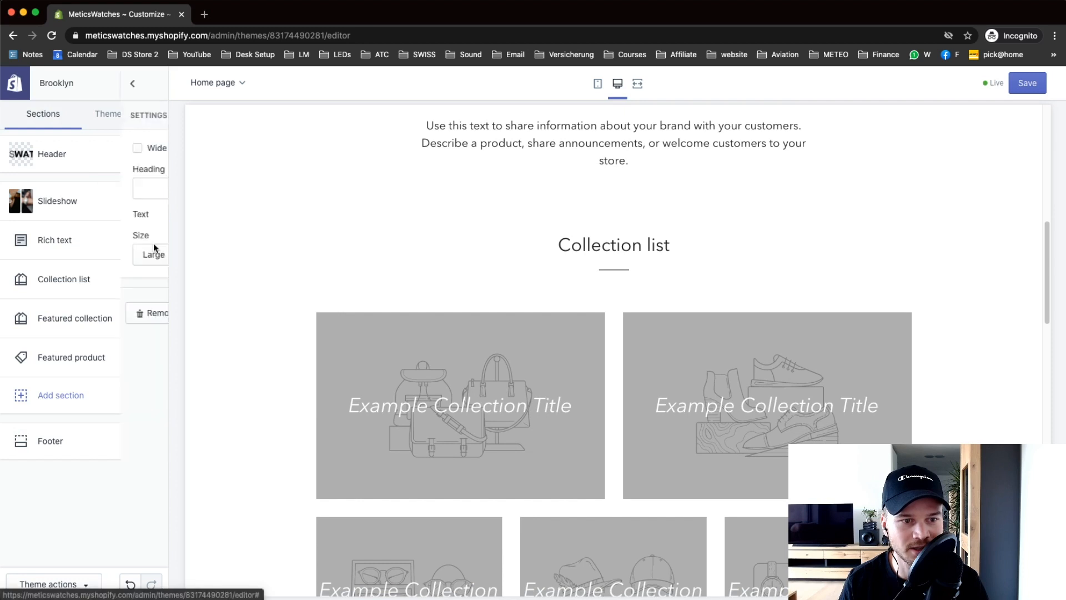
click(49, 431)
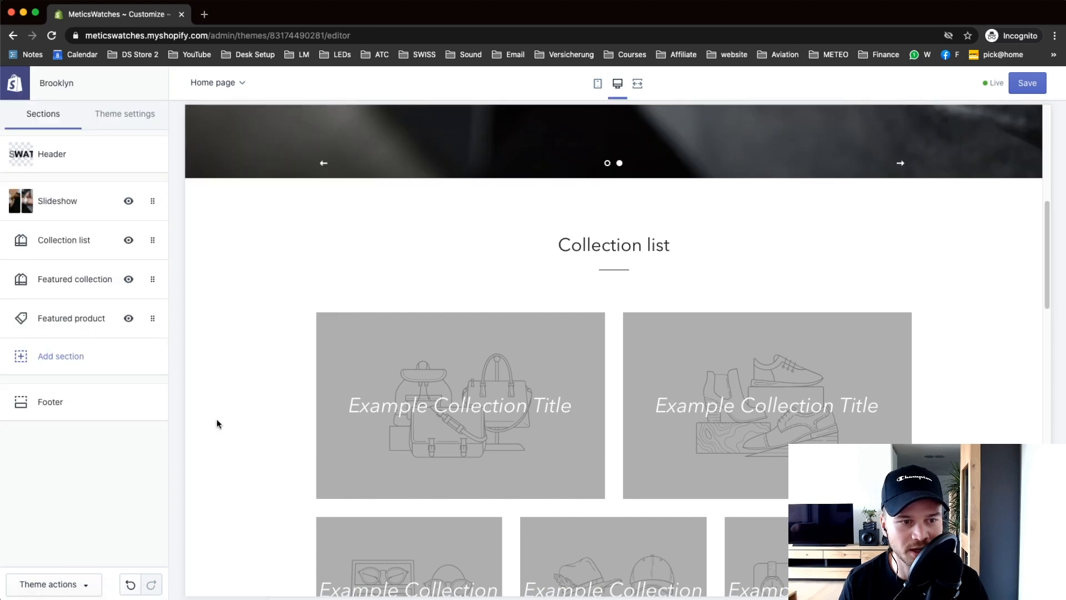
Step: Open the Collection list section's settings
scroll(600, 341, up, 3)
scroll(582, 319, down, 4)
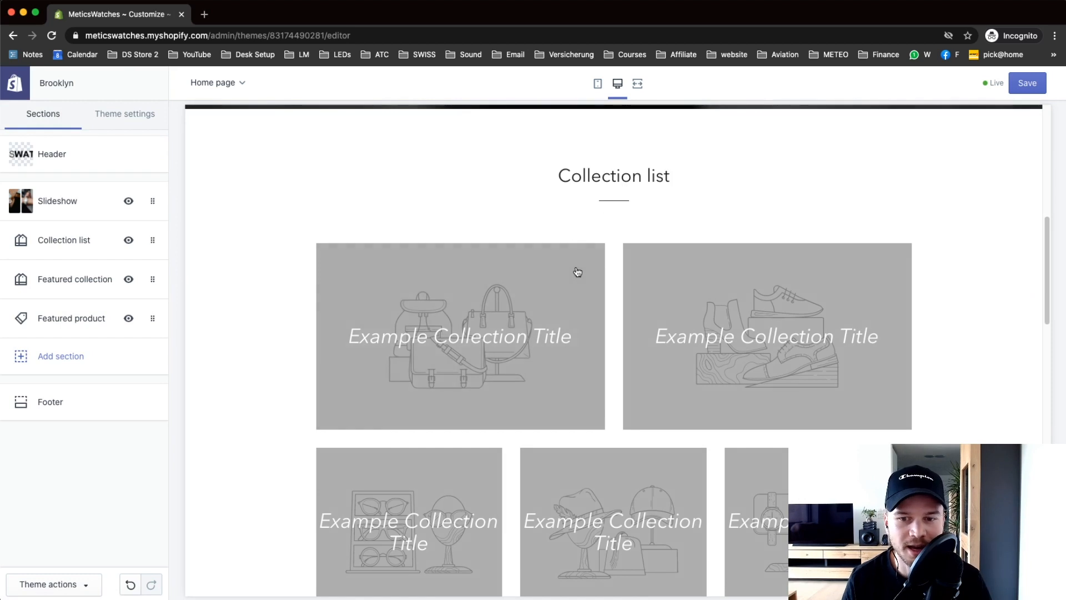
scroll(574, 270, up, 2)
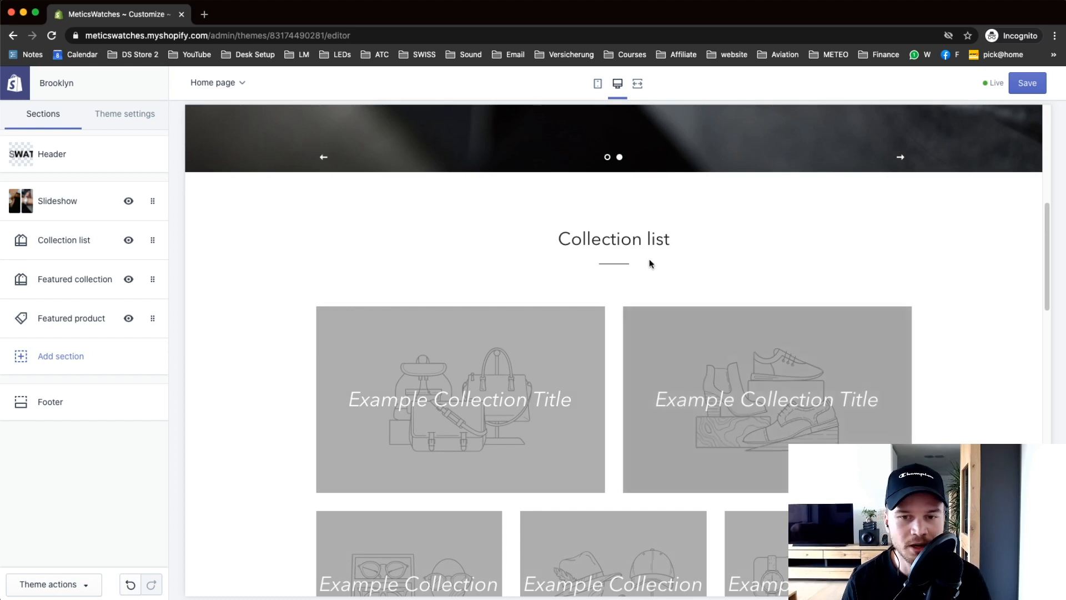
scroll(573, 361, down, 1)
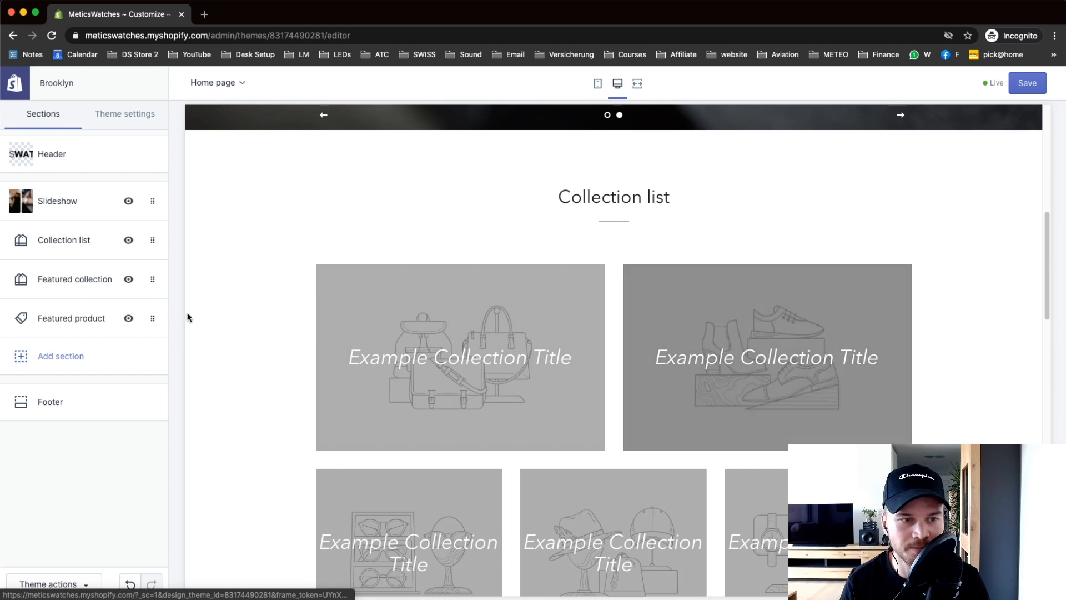
click(67, 247)
Step: Head the collection list 'FIND YOUR STYLE', remove three extra collection blocks leaving two, and save
drag(85, 168, 8, 171)
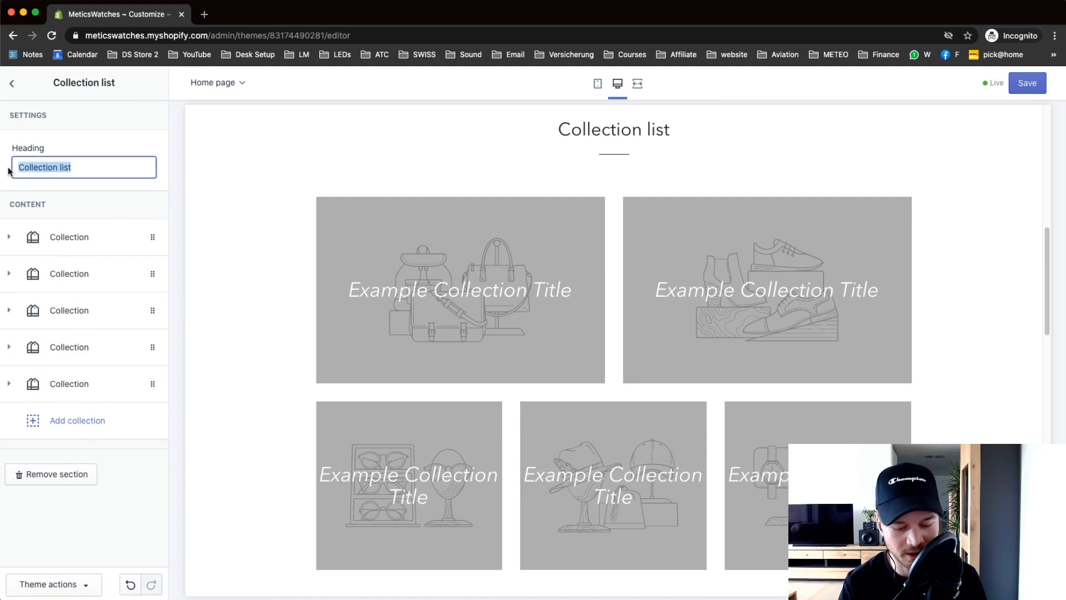
text(FIND YOUR ST)
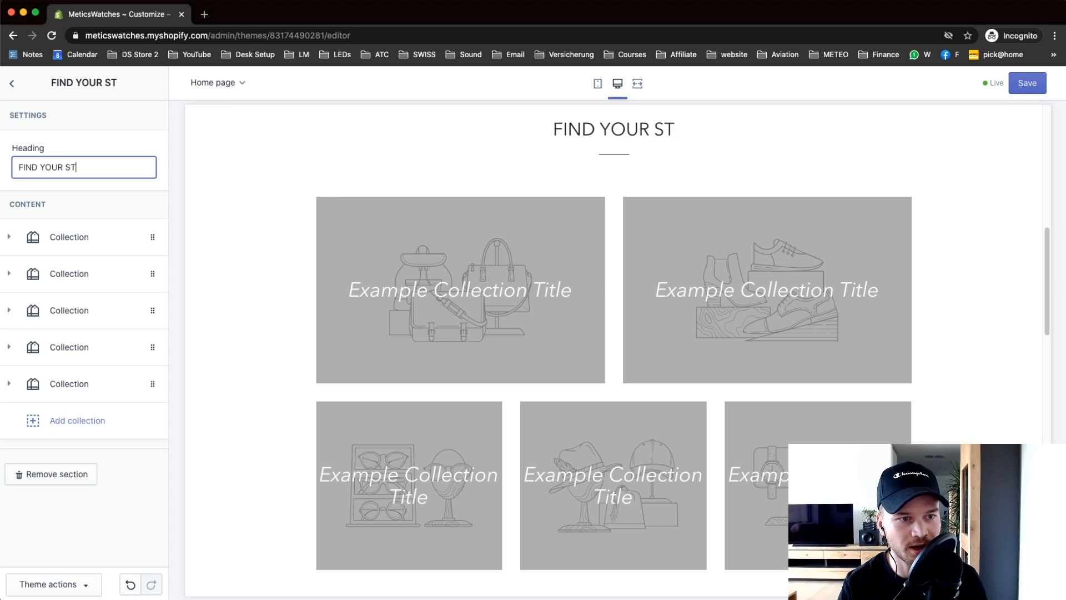
text(YLE)
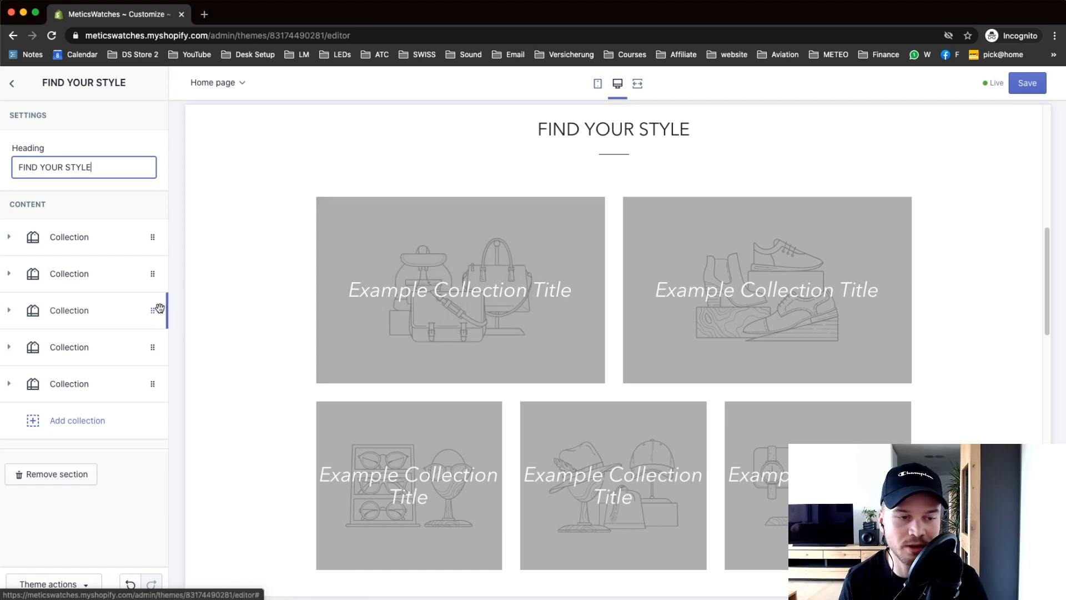
click(151, 311)
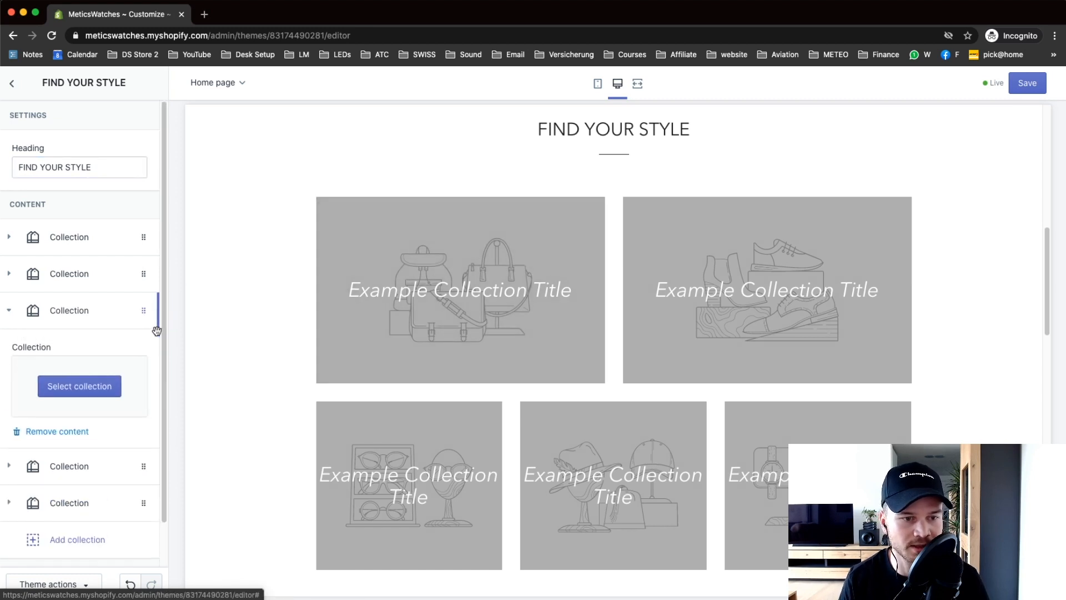
click(72, 430)
click(147, 338)
click(64, 431)
click(155, 316)
click(76, 433)
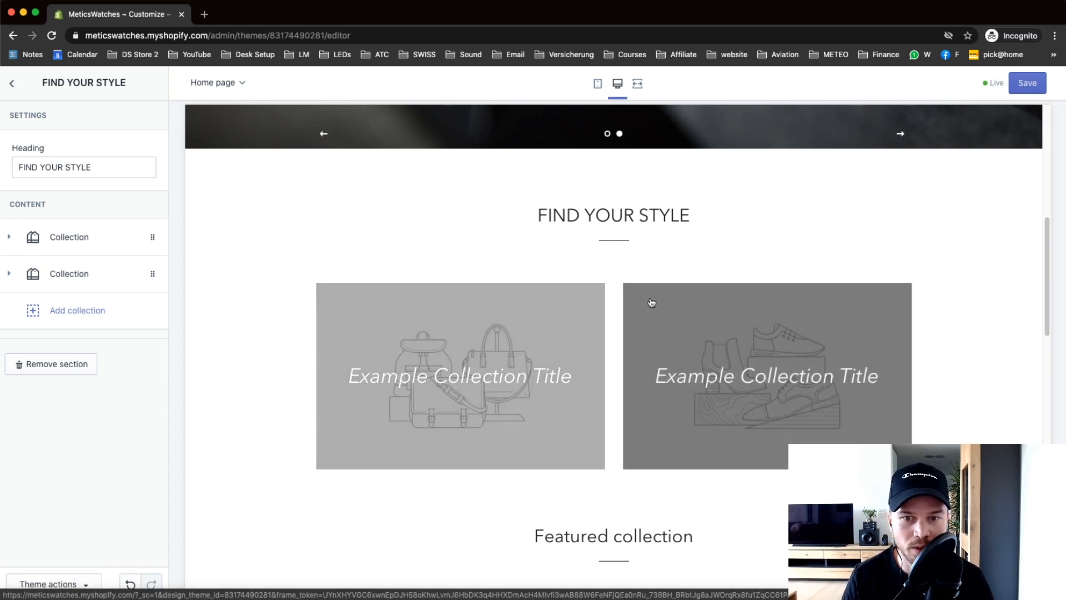
click(1027, 84)
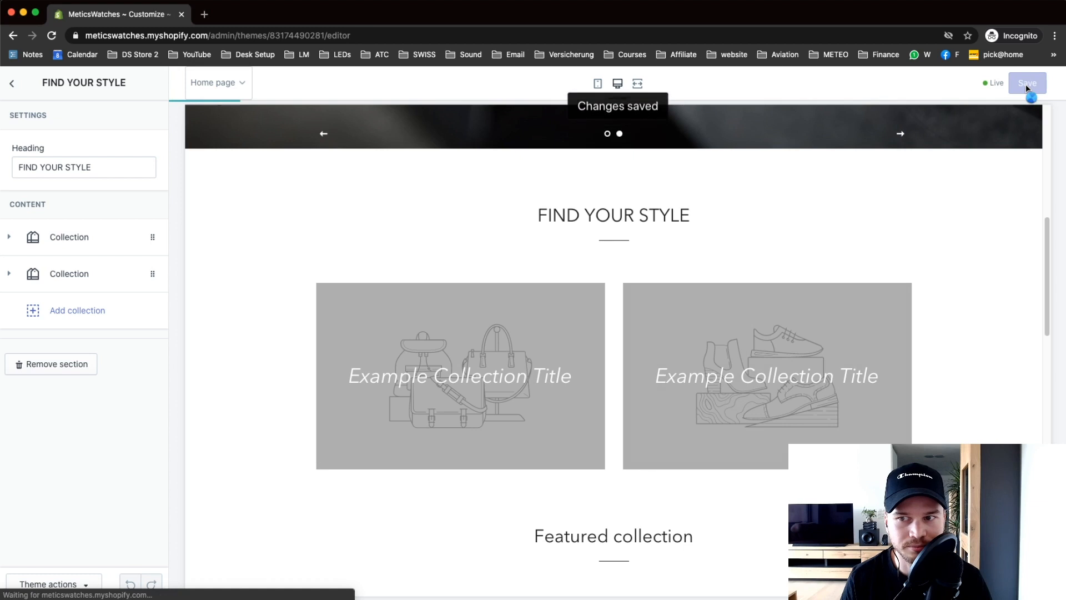
Step: Leave the theme editor and open the Brooklyn customizer in a new browser tab
click(15, 84)
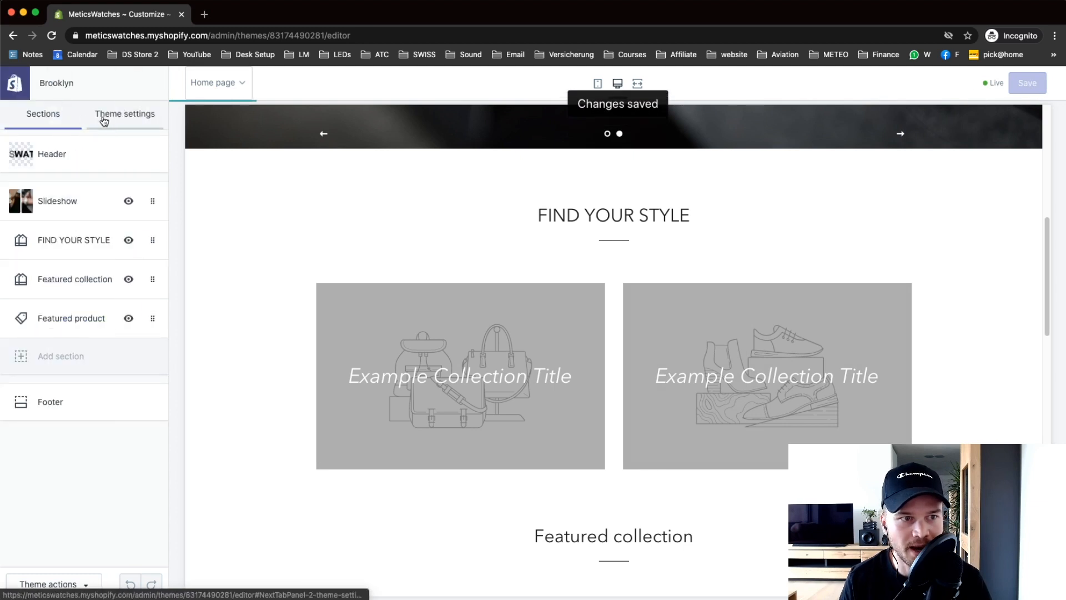
click(19, 90)
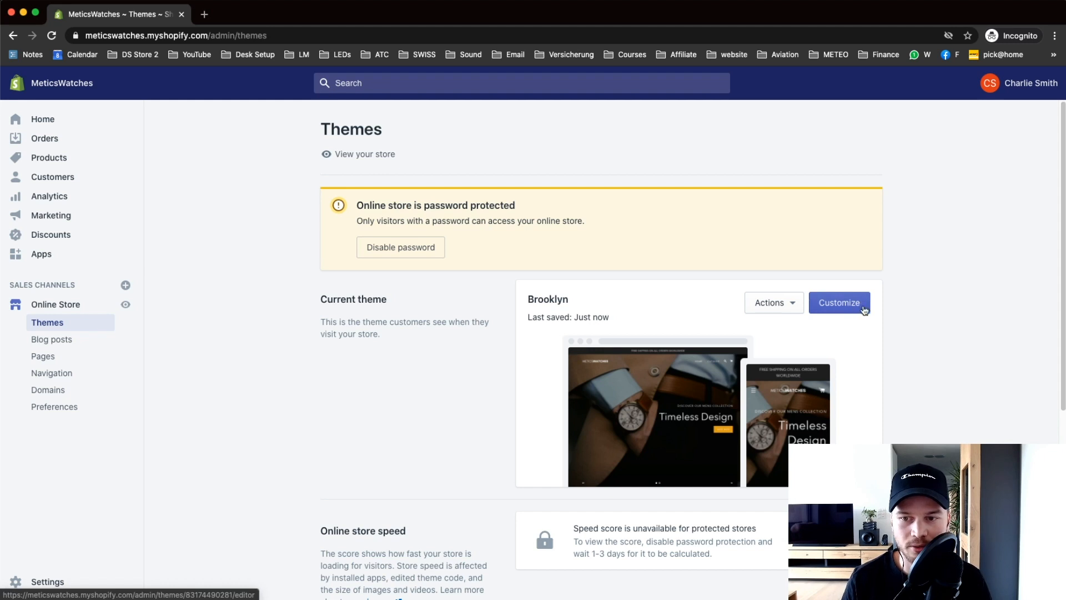
right_click(834, 304)
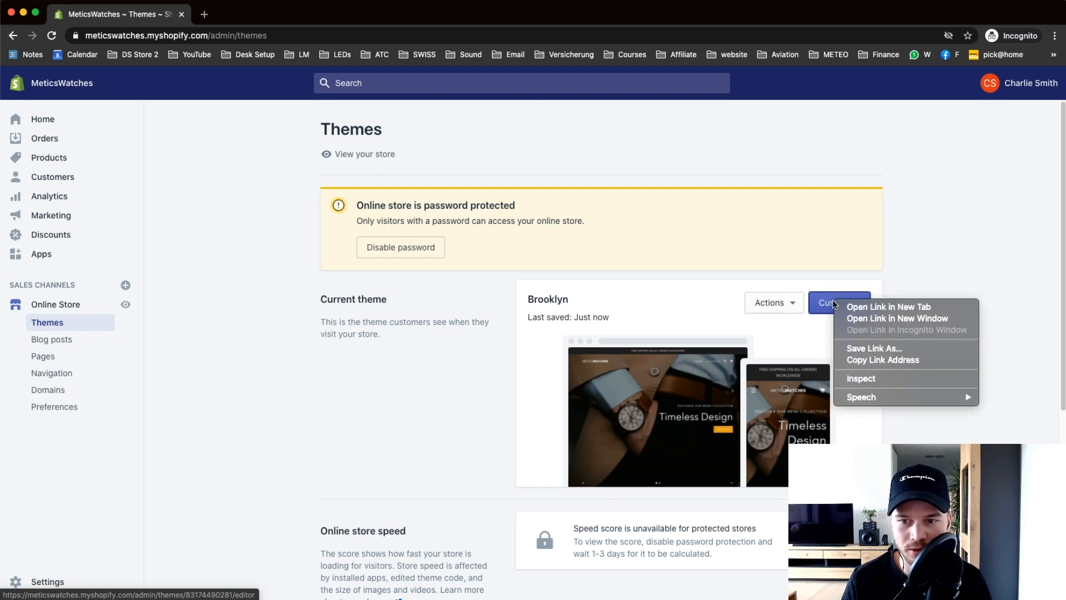
click(924, 282)
right_click(842, 304)
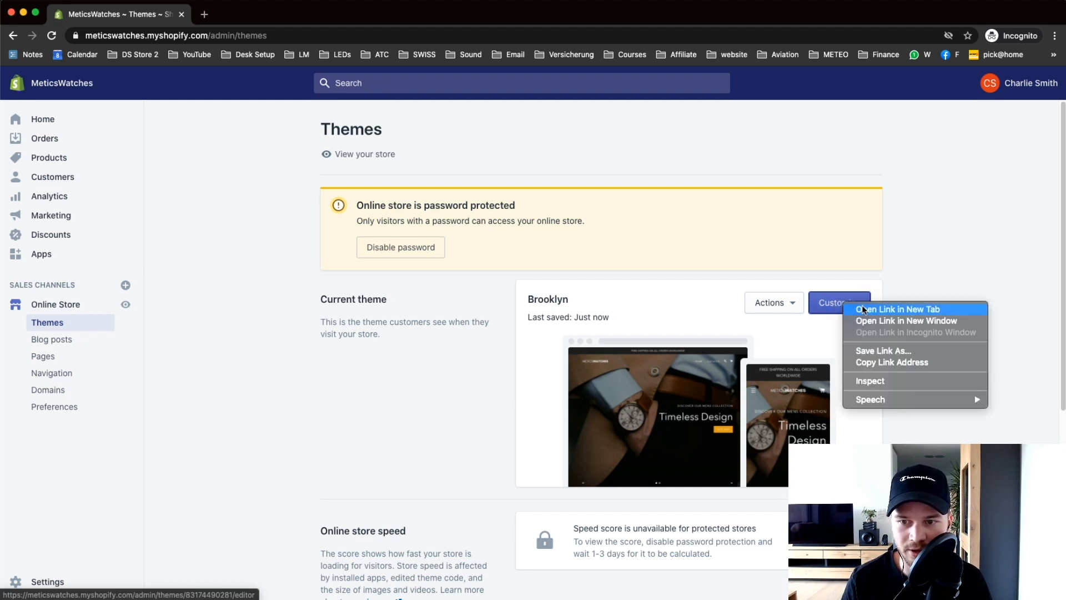
click(890, 309)
Step: Preview the FIND YOUR STYLE tiles in the new tab, then return to the Themes tab
click(240, 18)
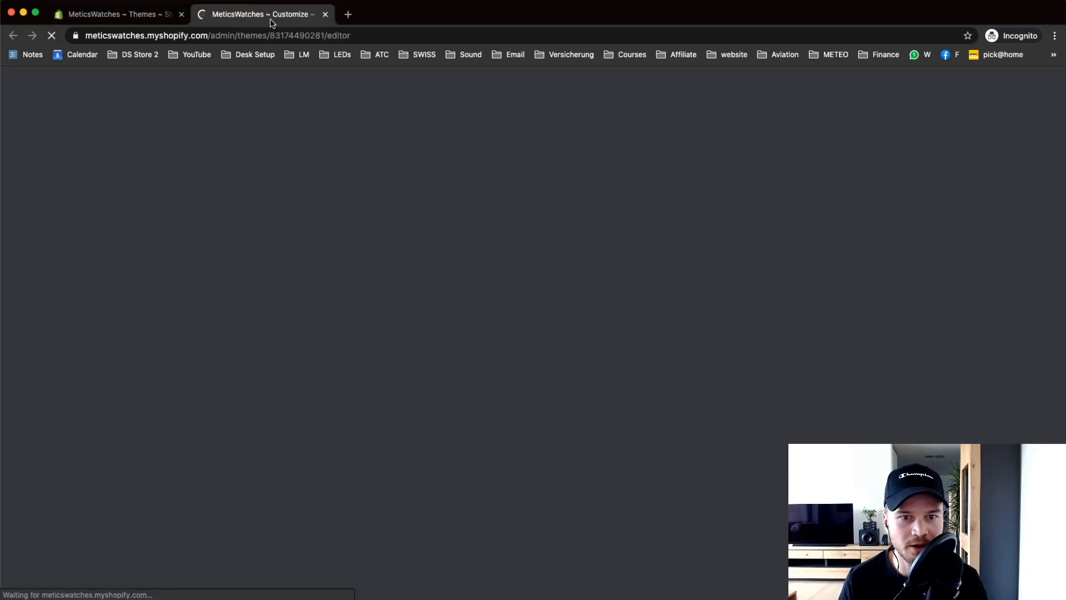
click(133, 21)
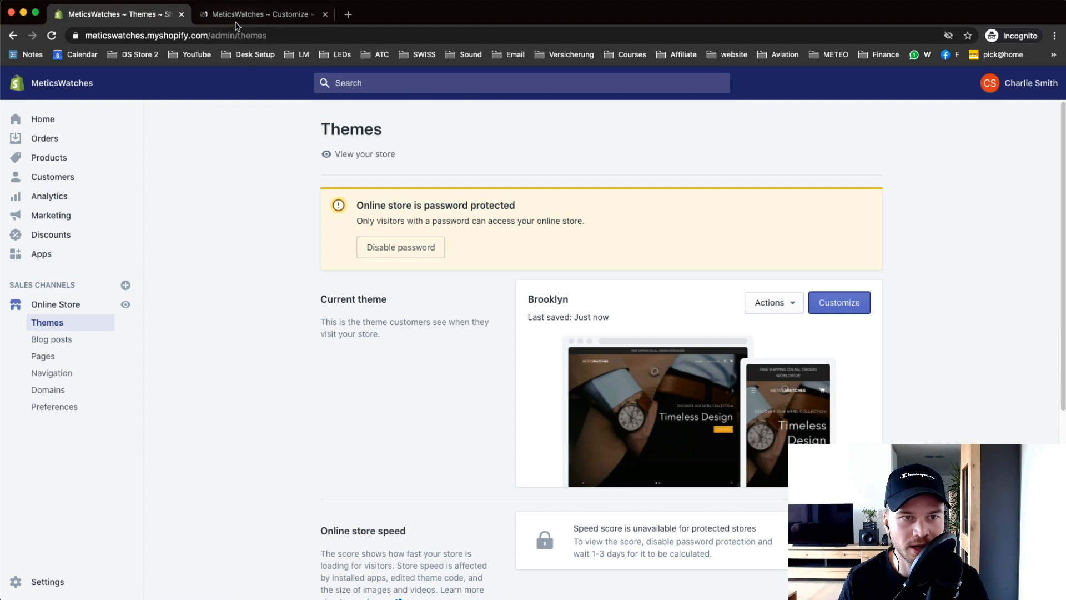
click(238, 17)
scroll(532, 321, down, 8)
scroll(534, 312, up, 1)
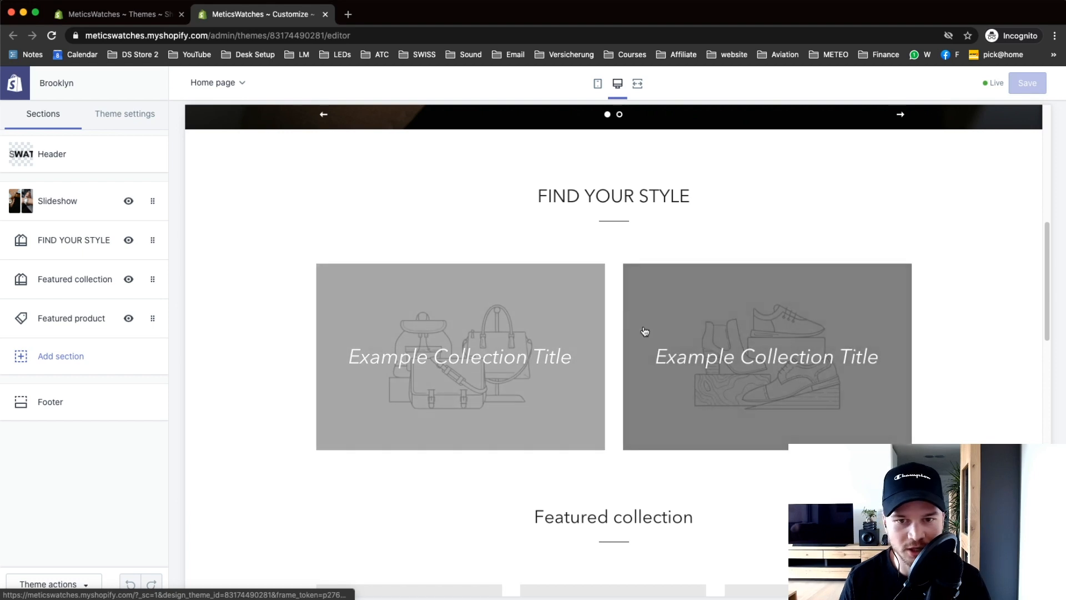
click(120, 17)
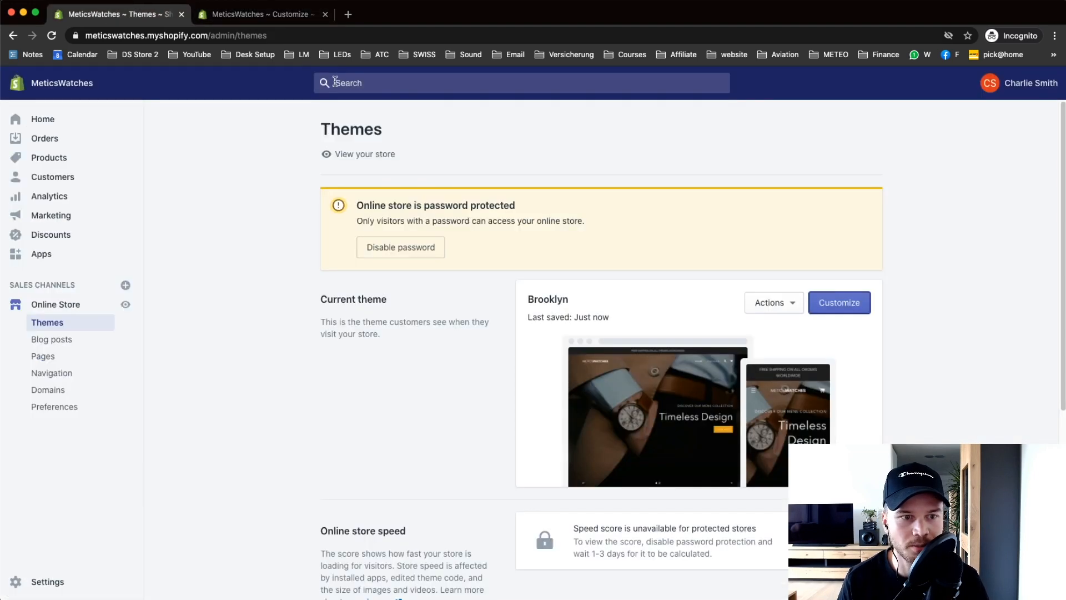
Step: Delete the Home page collection under Products > Collections and start a new collection
click(56, 158)
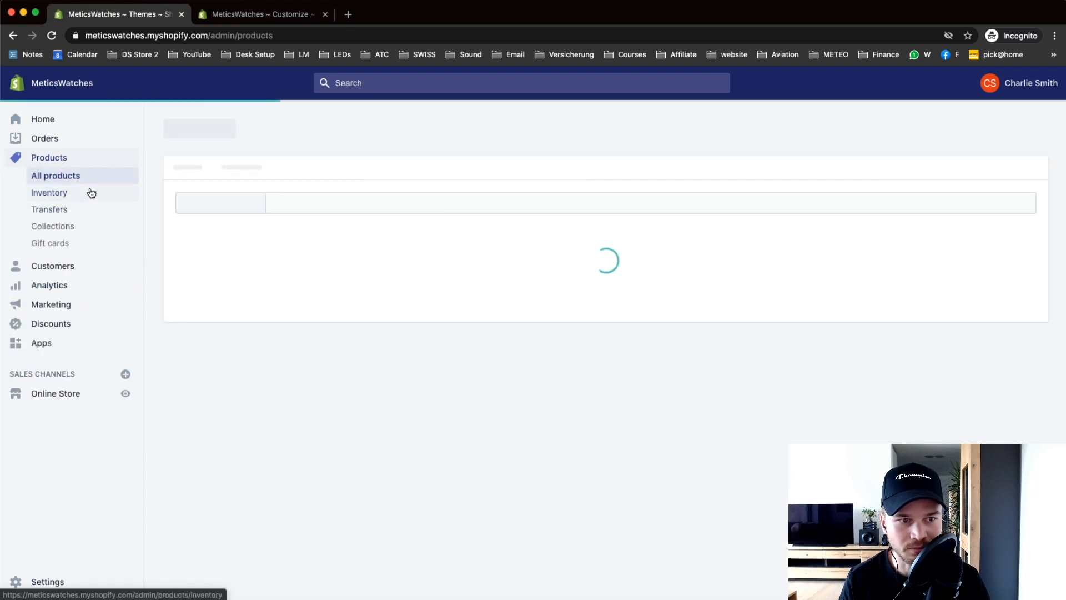
click(56, 228)
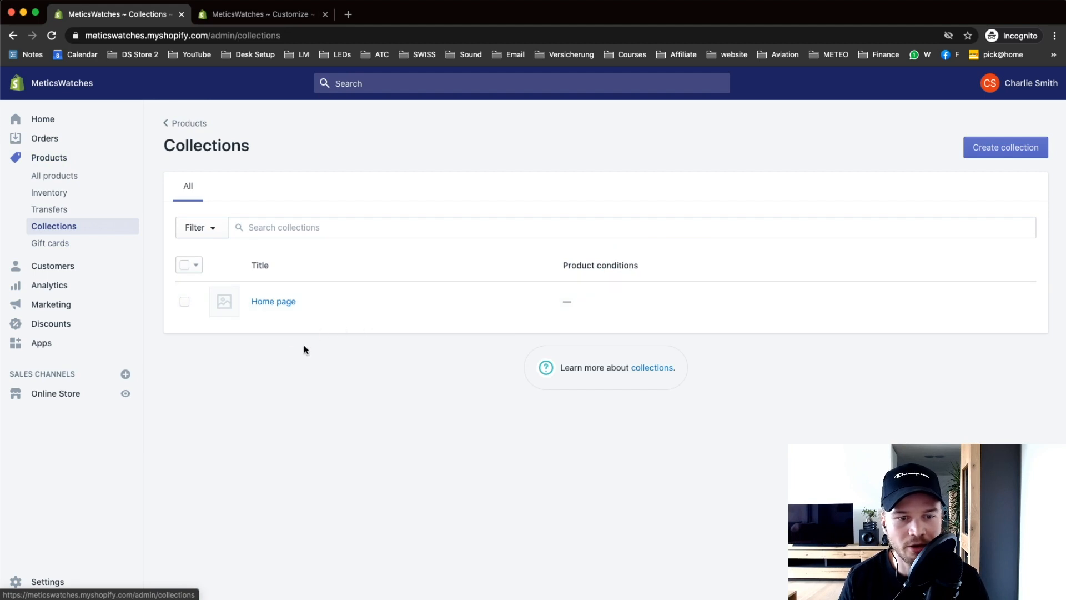
click(184, 303)
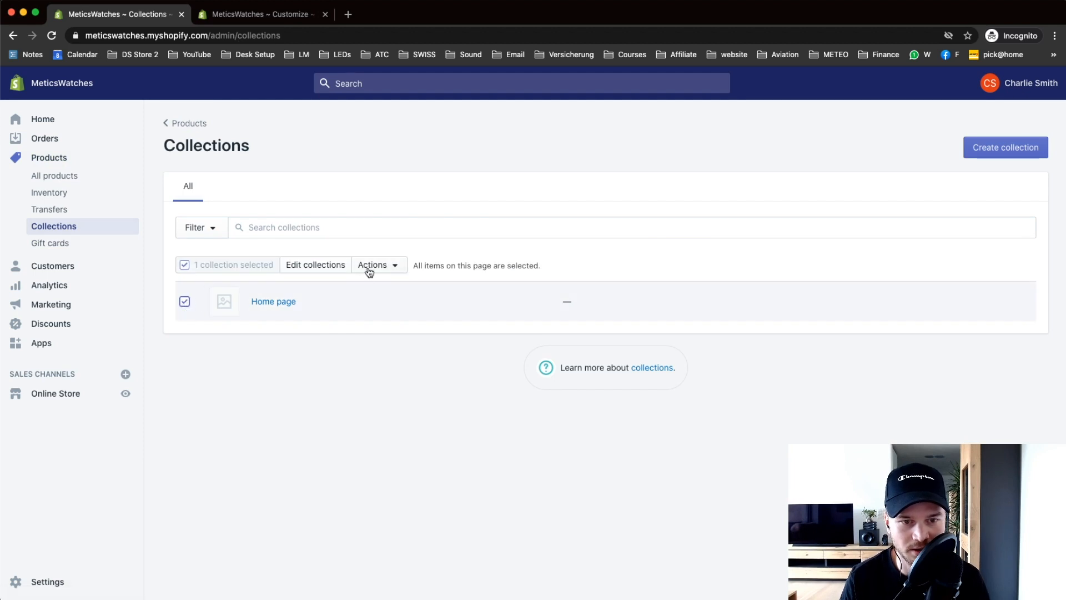
click(390, 272)
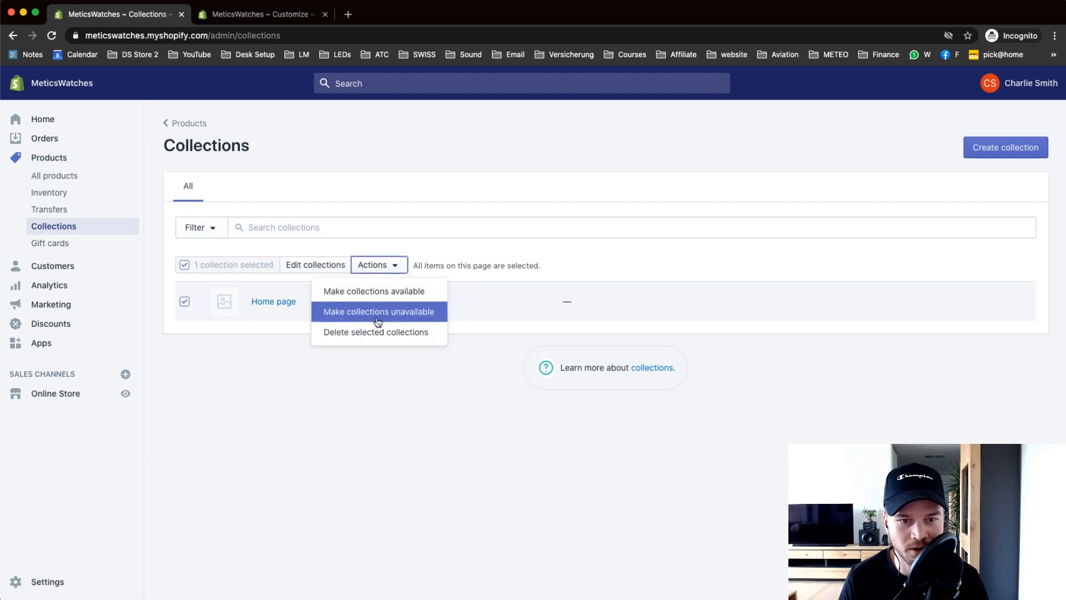
click(403, 332)
click(686, 222)
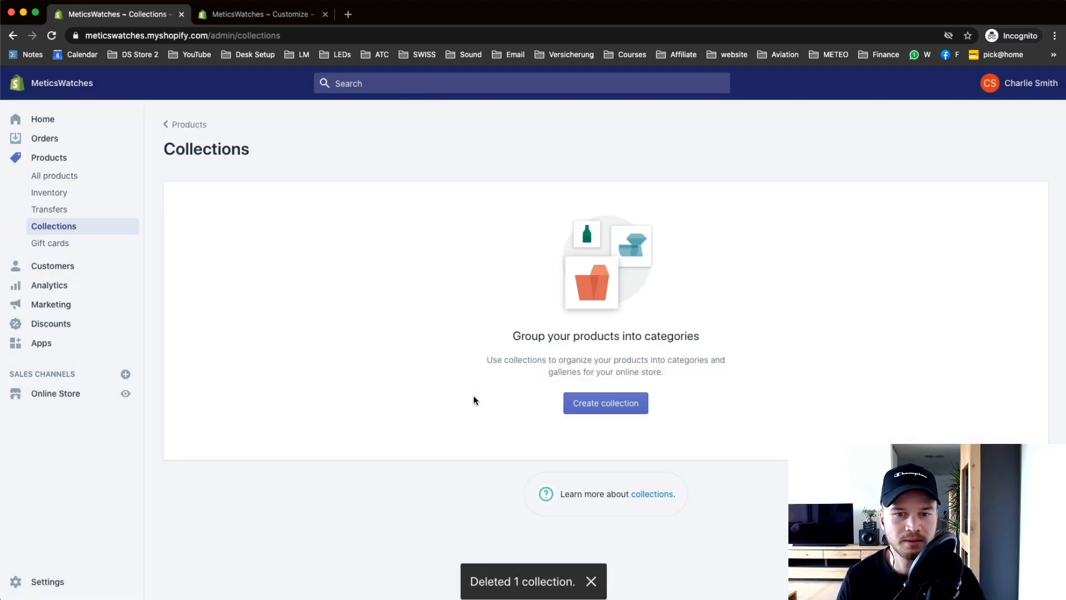
click(624, 409)
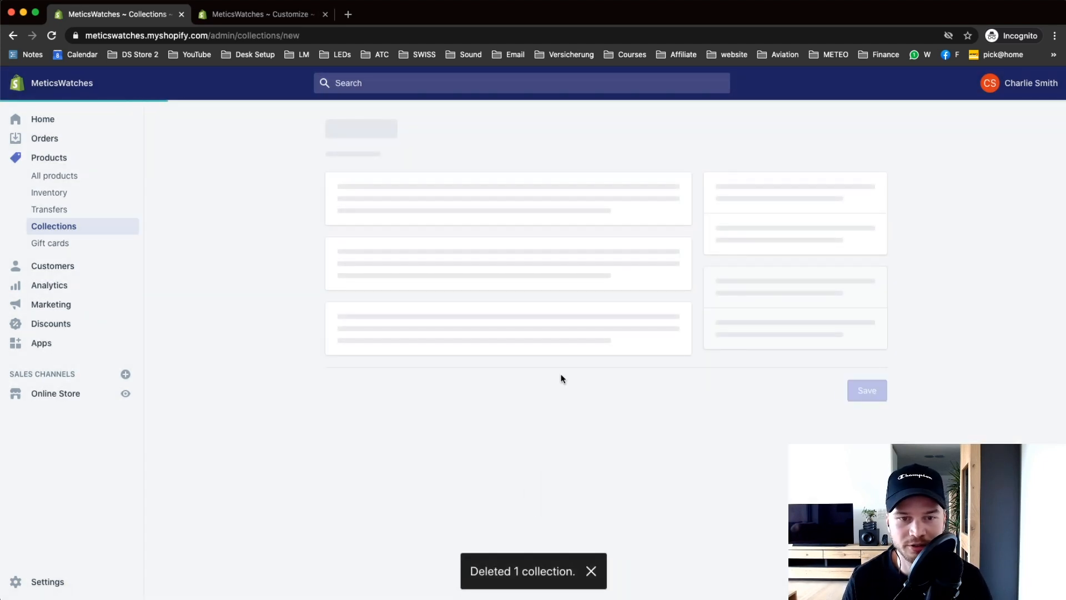
Step: Title the new collection MENS and set its collection type to Manual
click(377, 208)
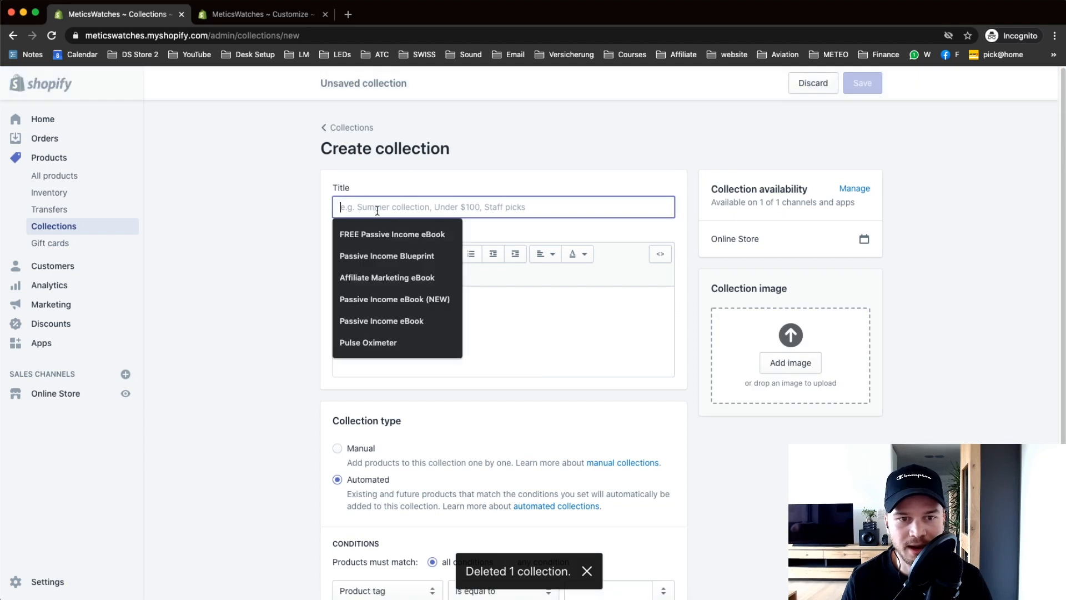
text(MENS)
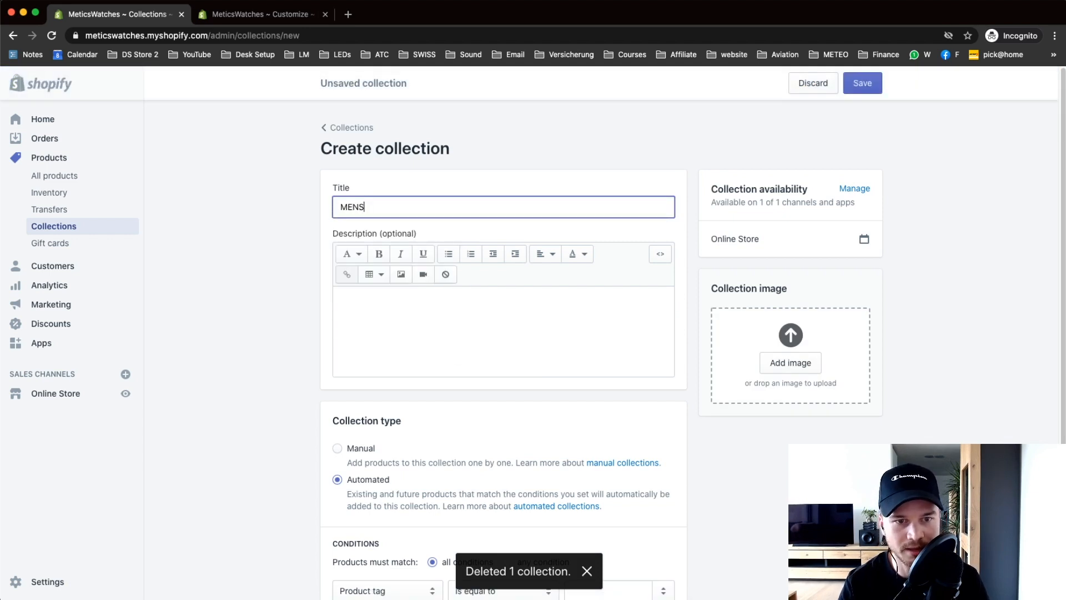
click(454, 314)
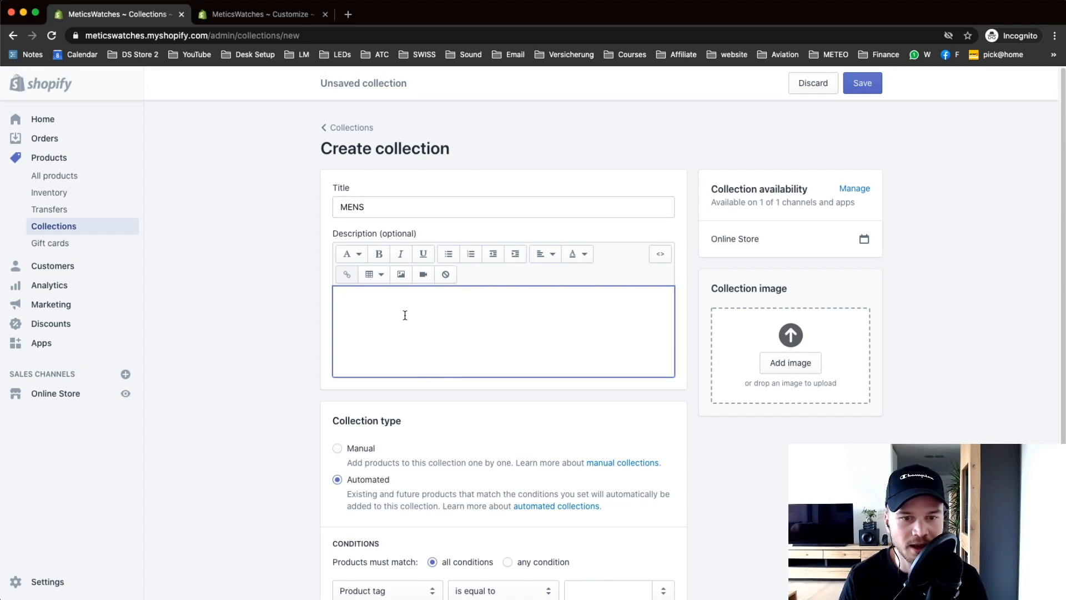
click(270, 336)
scroll(279, 333, down, 2)
click(429, 263)
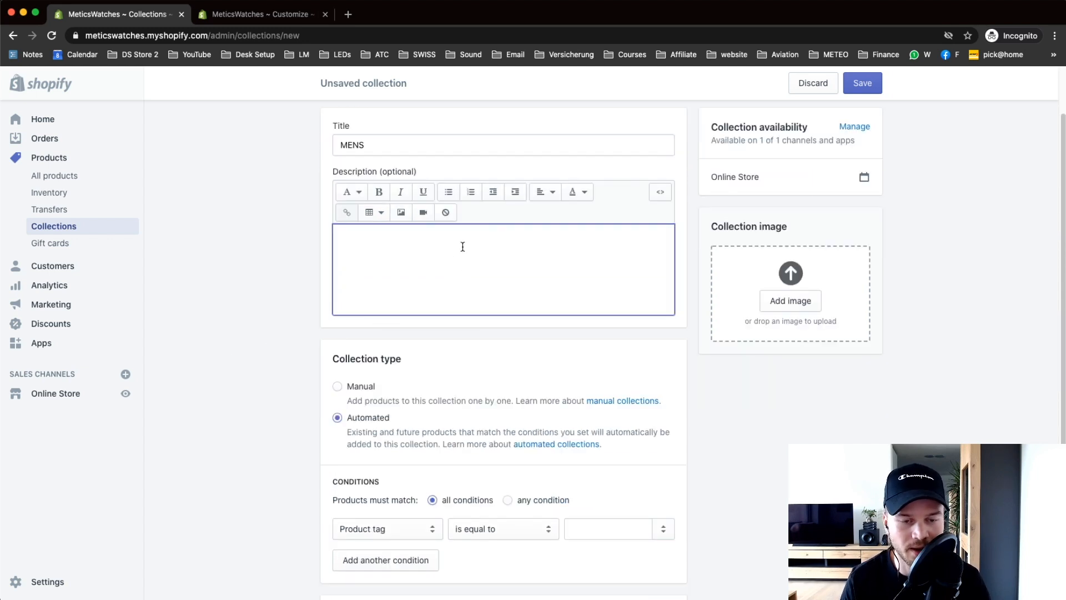
click(257, 300)
scroll(374, 388, down, 3)
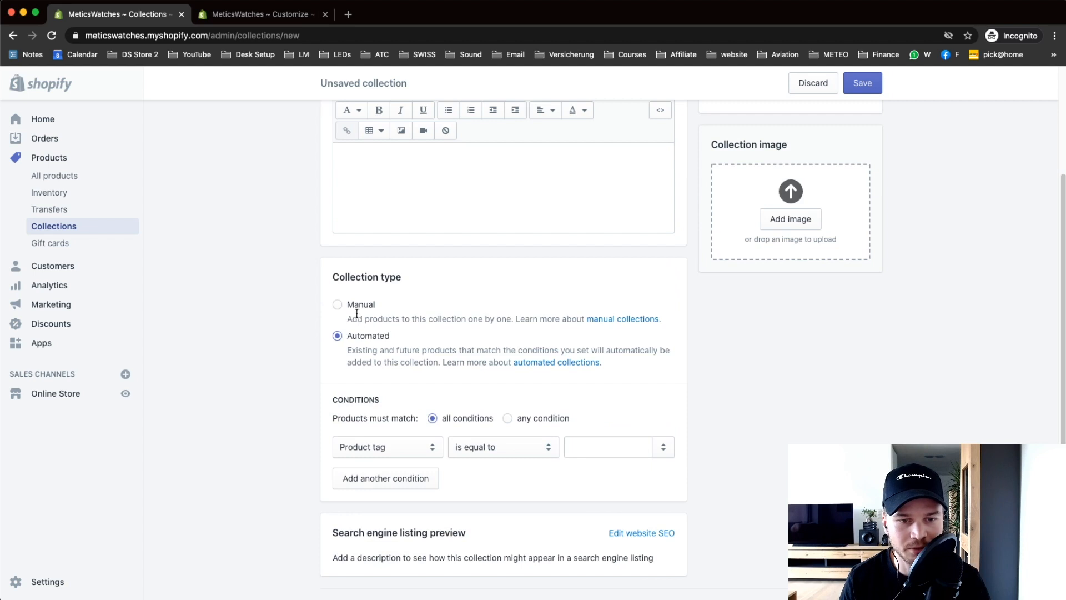
click(338, 305)
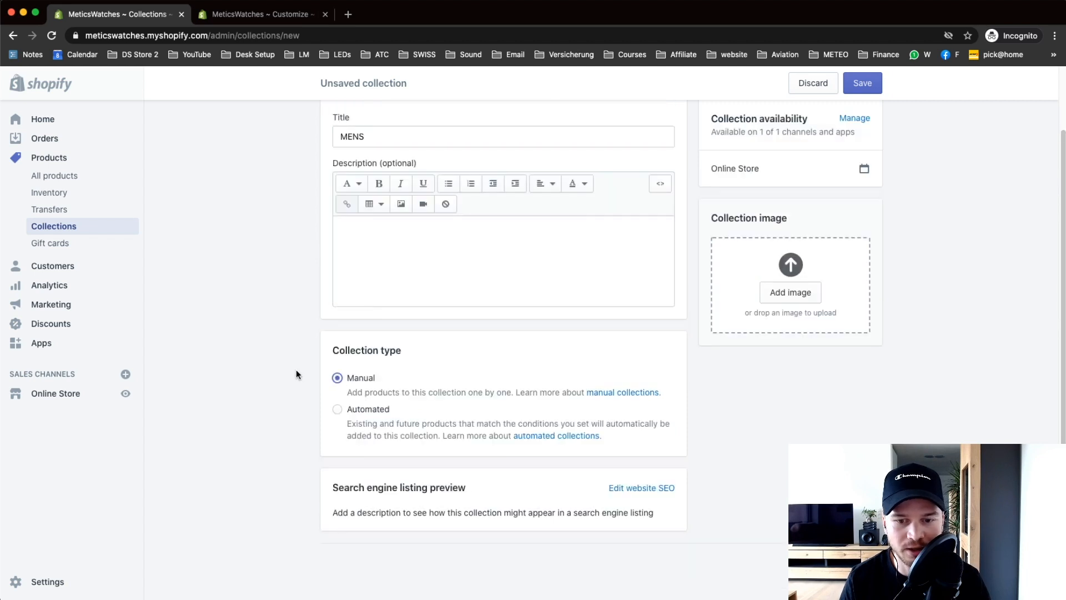
scroll(660, 322, up, 2)
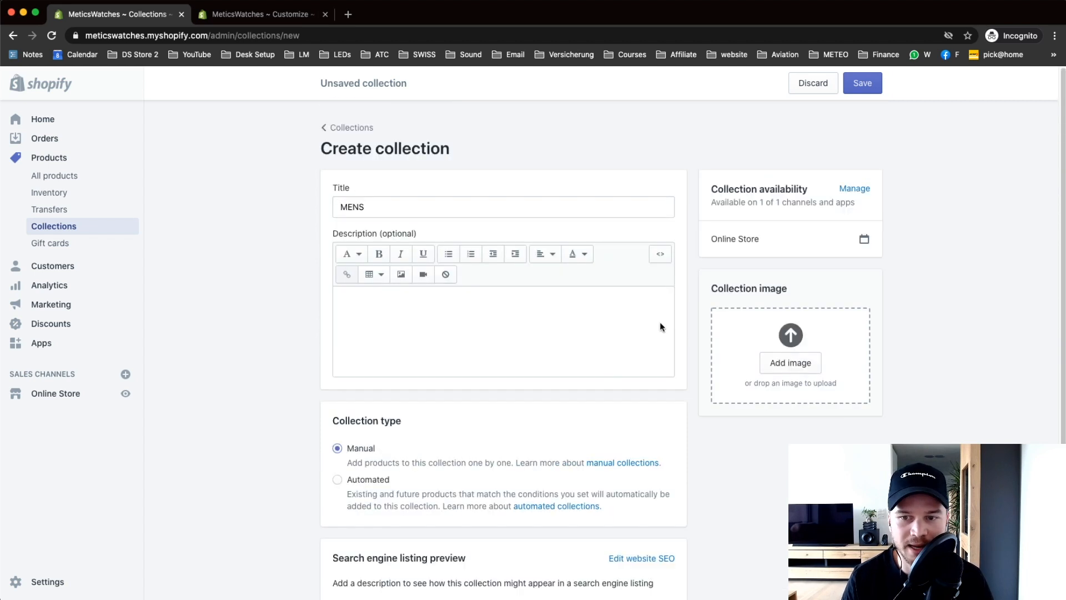
Step: Upload the mens image from meticswatches/collections as the collection image
click(794, 364)
click(525, 57)
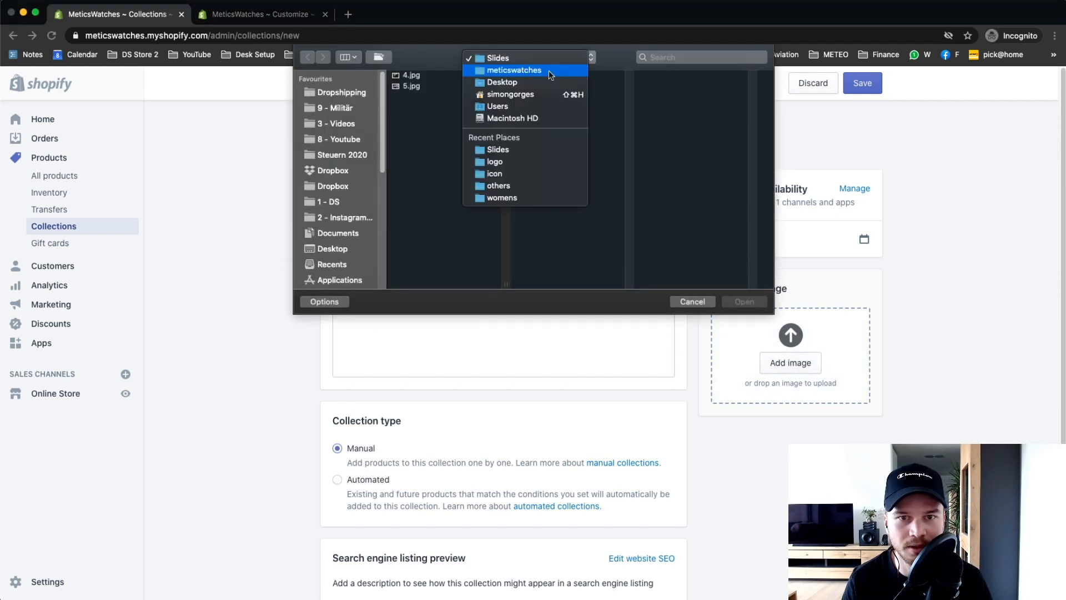
click(514, 71)
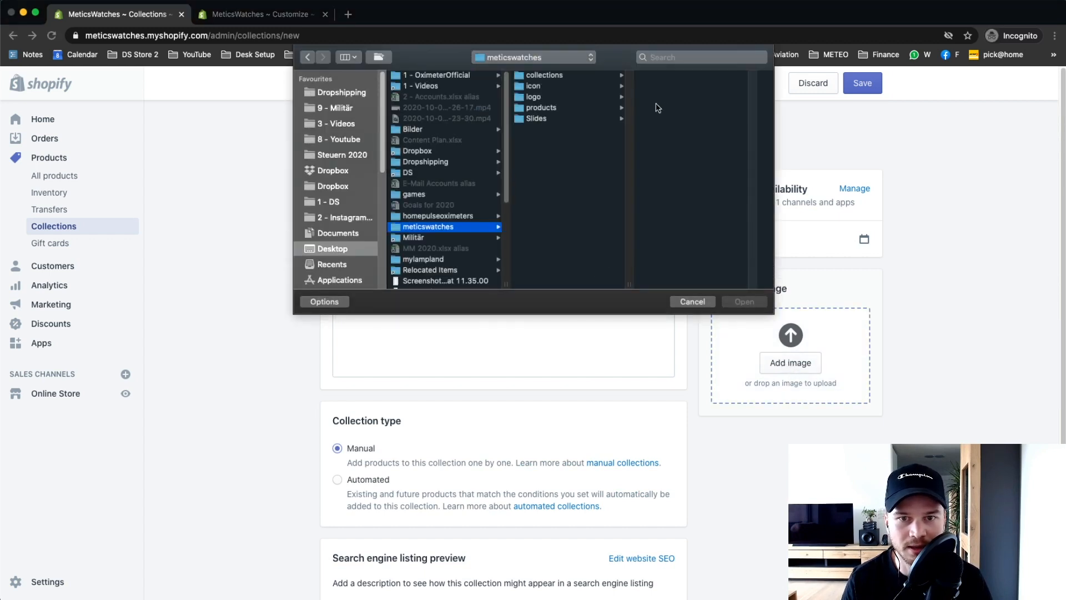
click(574, 75)
click(666, 88)
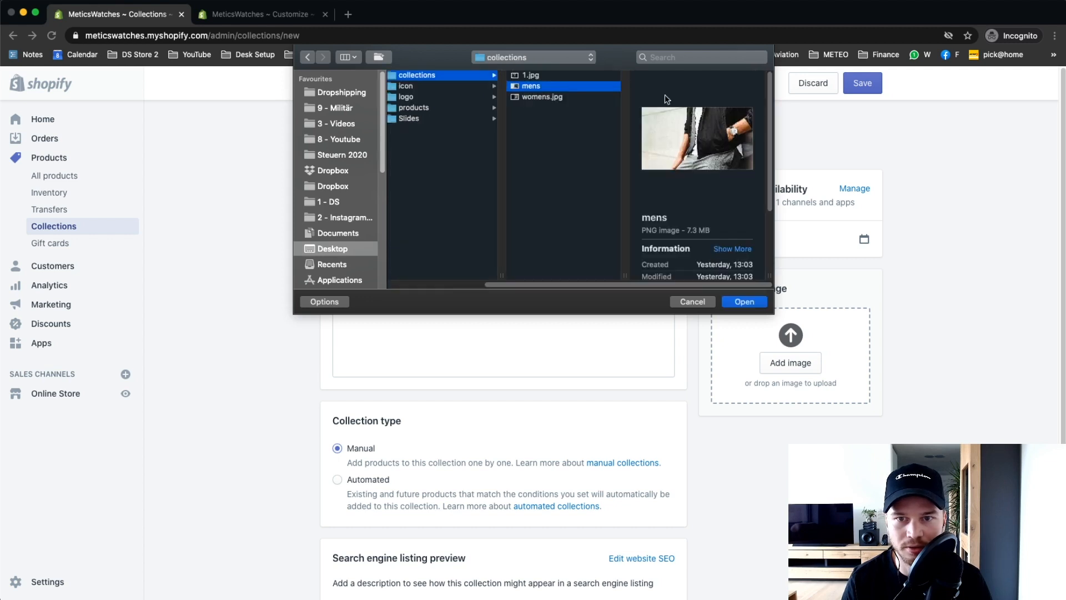
click(745, 301)
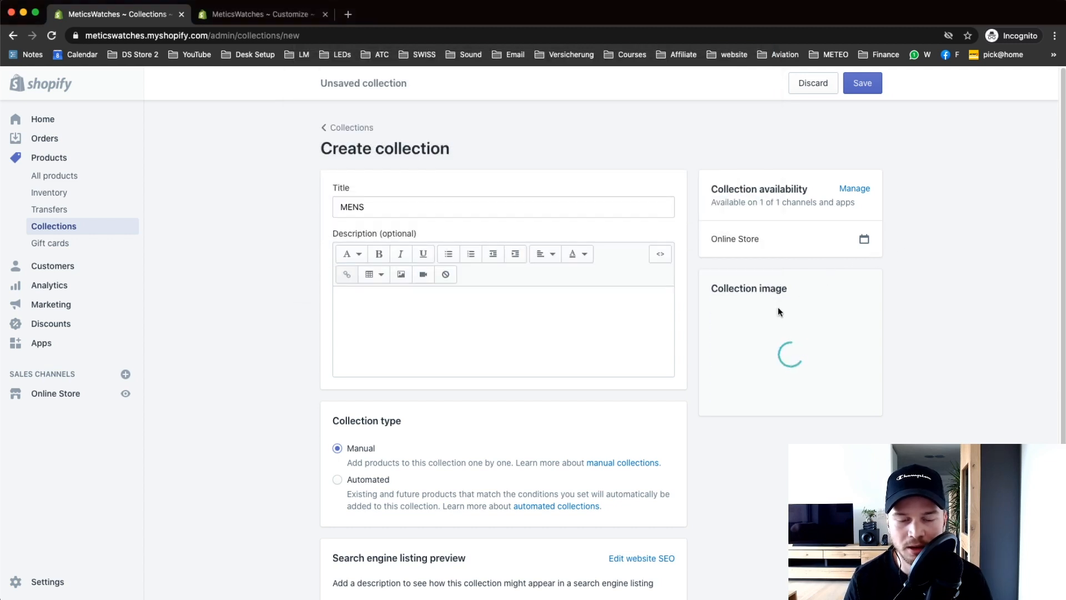
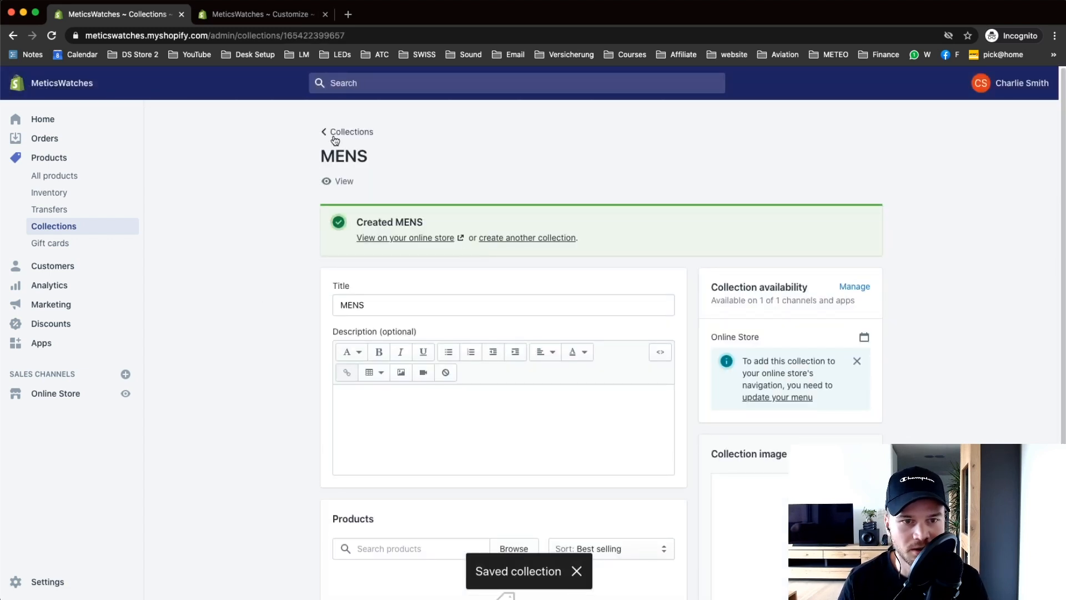
Step: Return from the saved MENS collection to the Collections list and begin another new collection
click(335, 133)
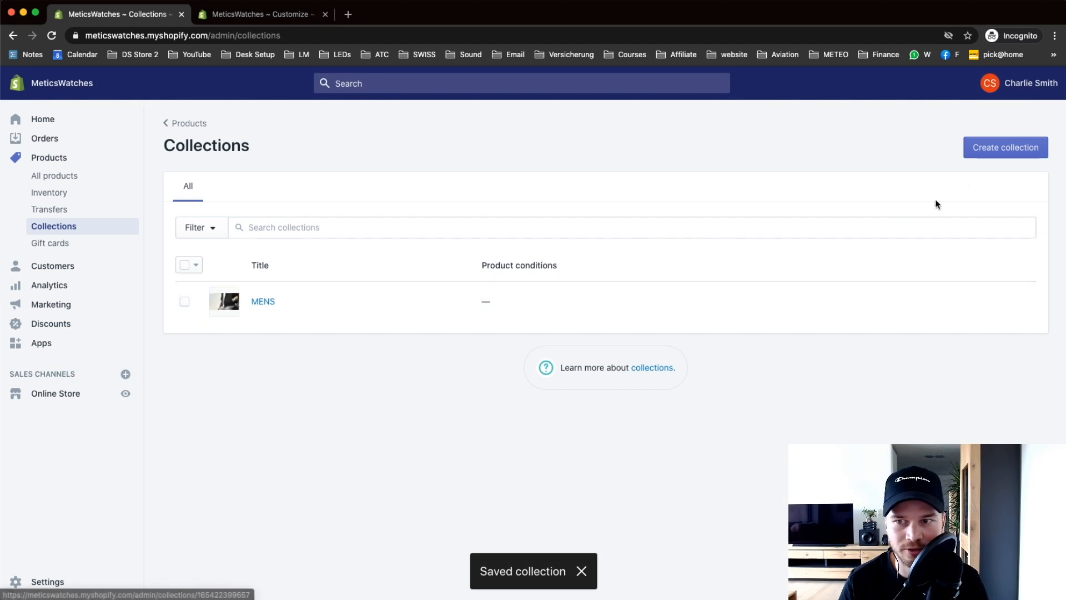
click(1000, 147)
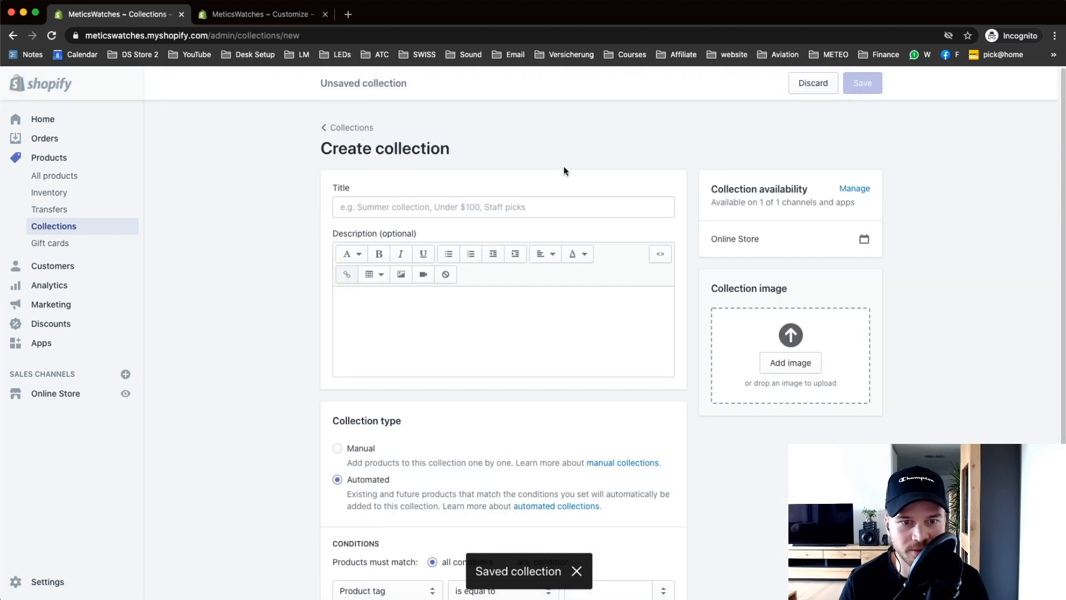
Step: Title the new collection WOMENS and set its collection type to Manual
click(365, 206)
text(W)
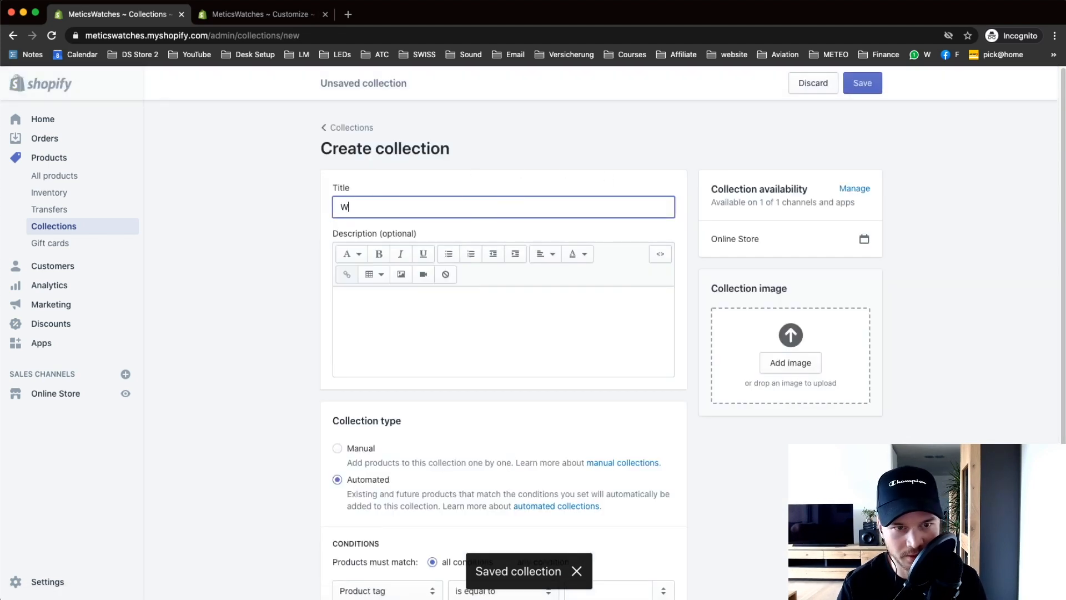
text(OMENS)
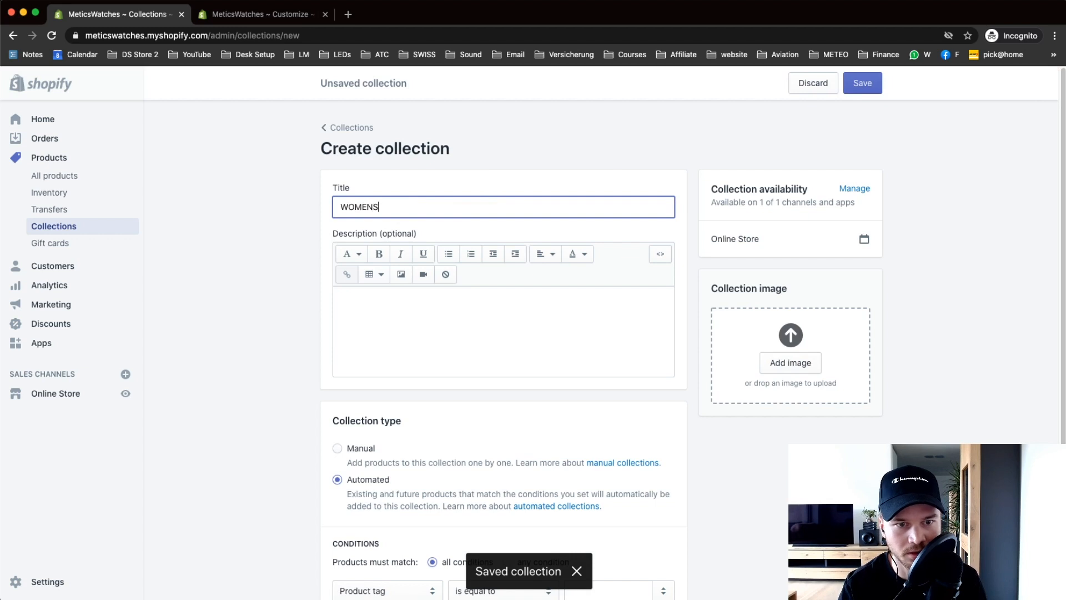
click(355, 314)
scroll(264, 340, down, 2)
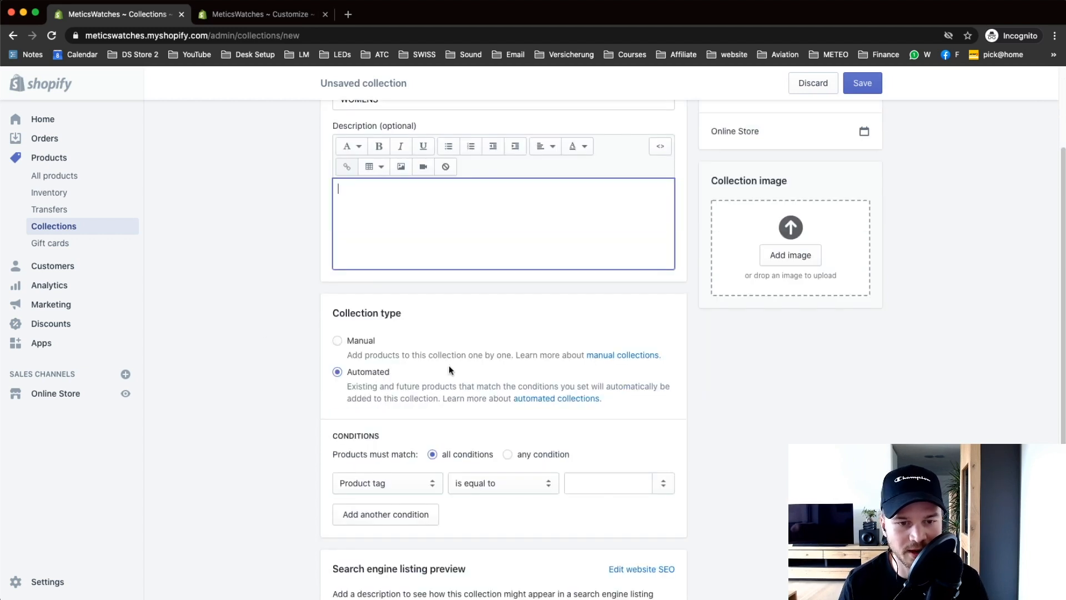
click(338, 341)
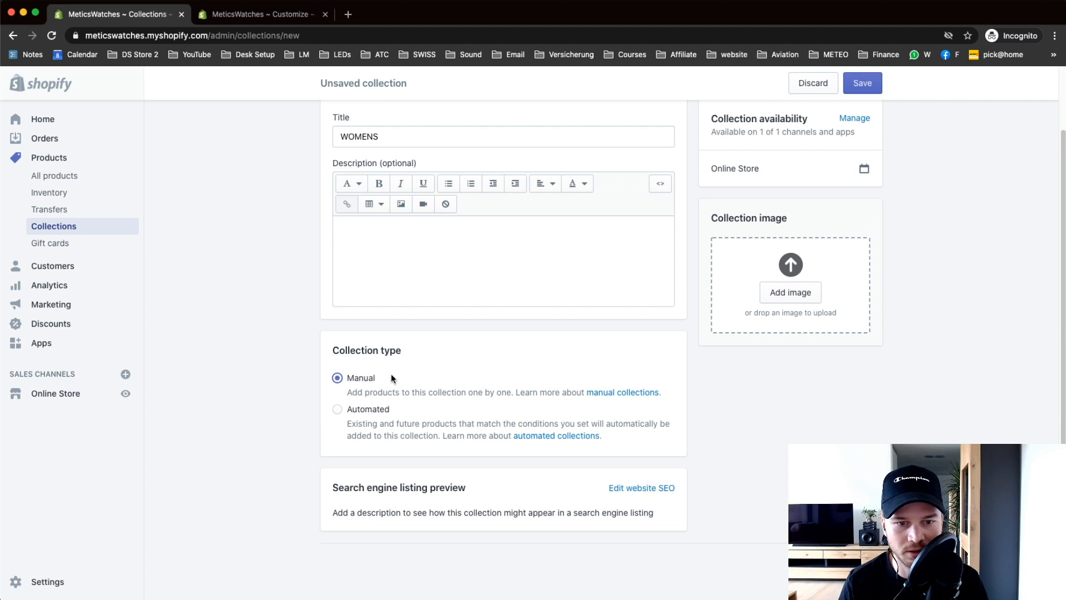
Step: Upload womens.jpg as the collection image, save WOMENS, and return to Collections
click(756, 328)
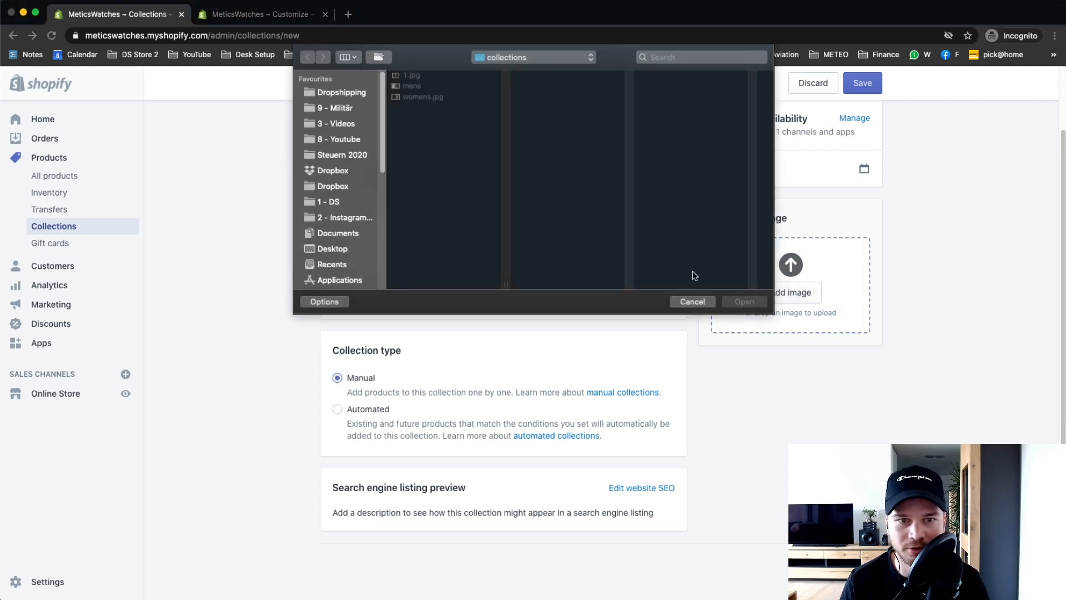
click(422, 98)
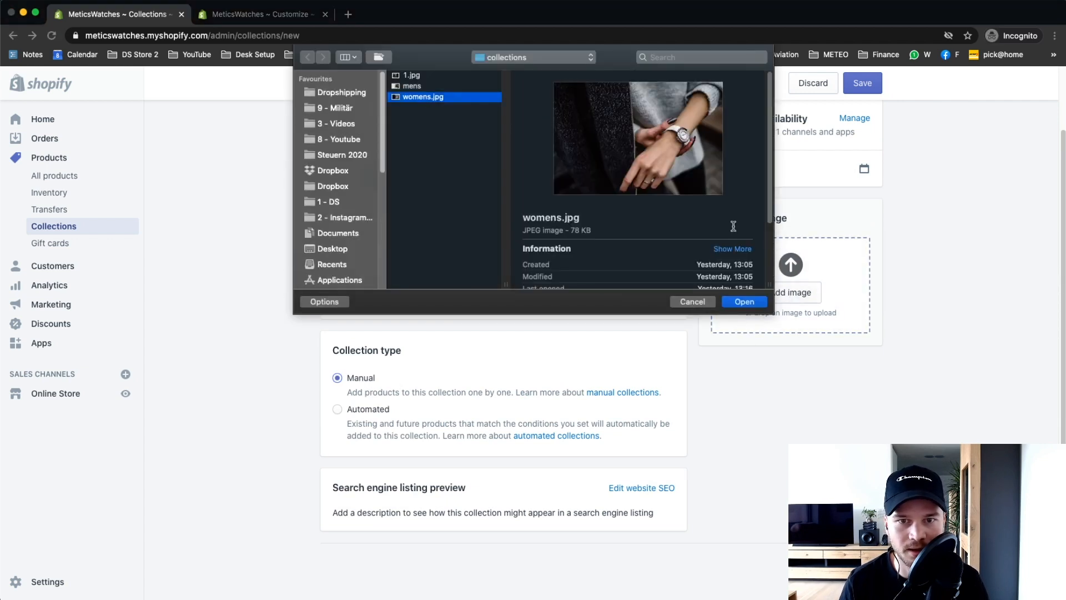
click(741, 302)
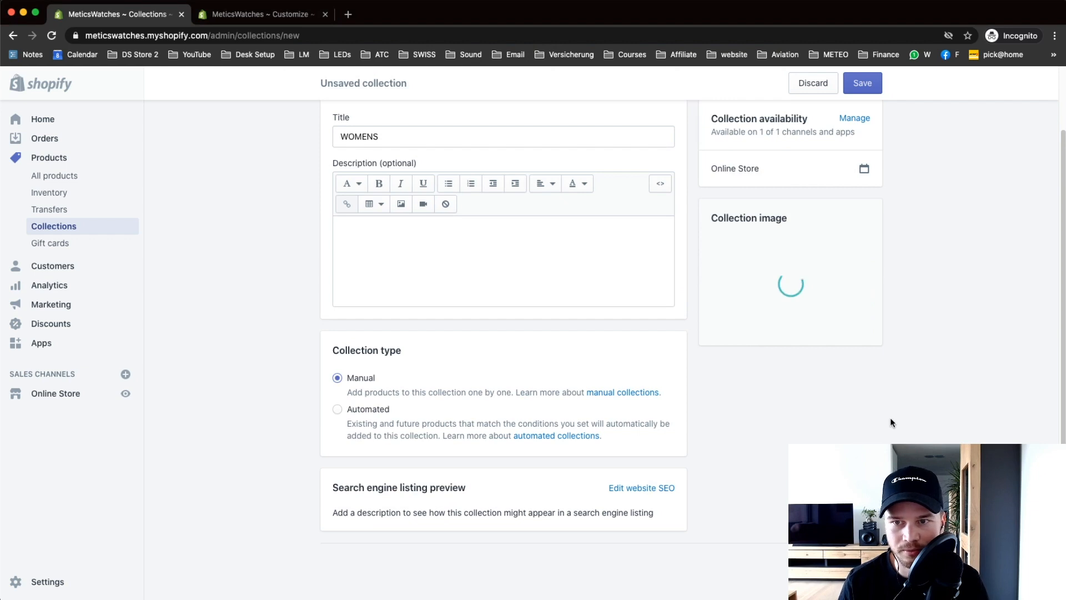
scroll(890, 423, up, 2)
click(869, 84)
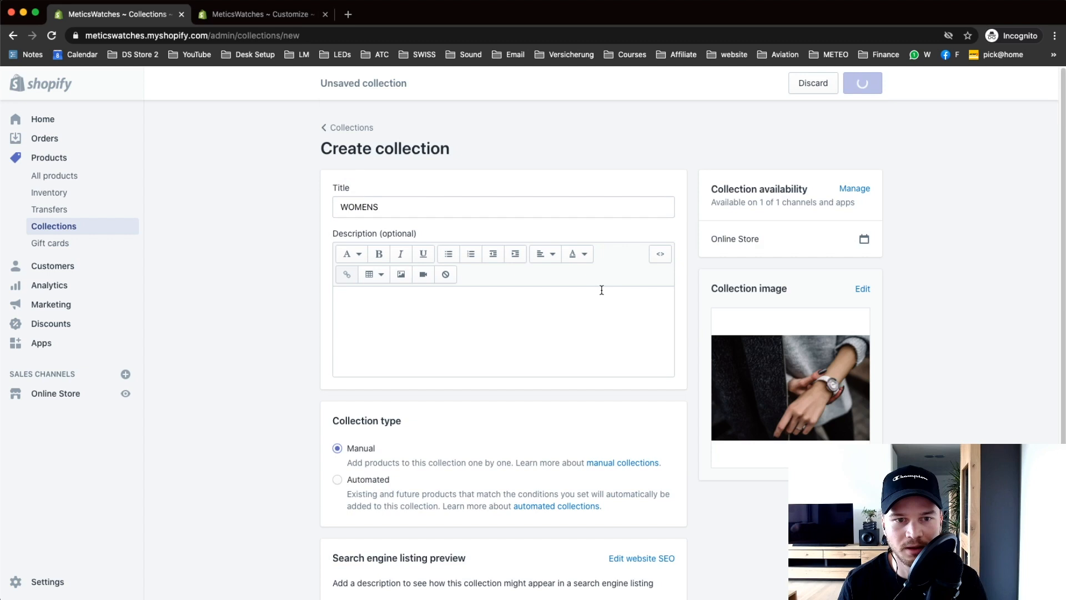
click(328, 133)
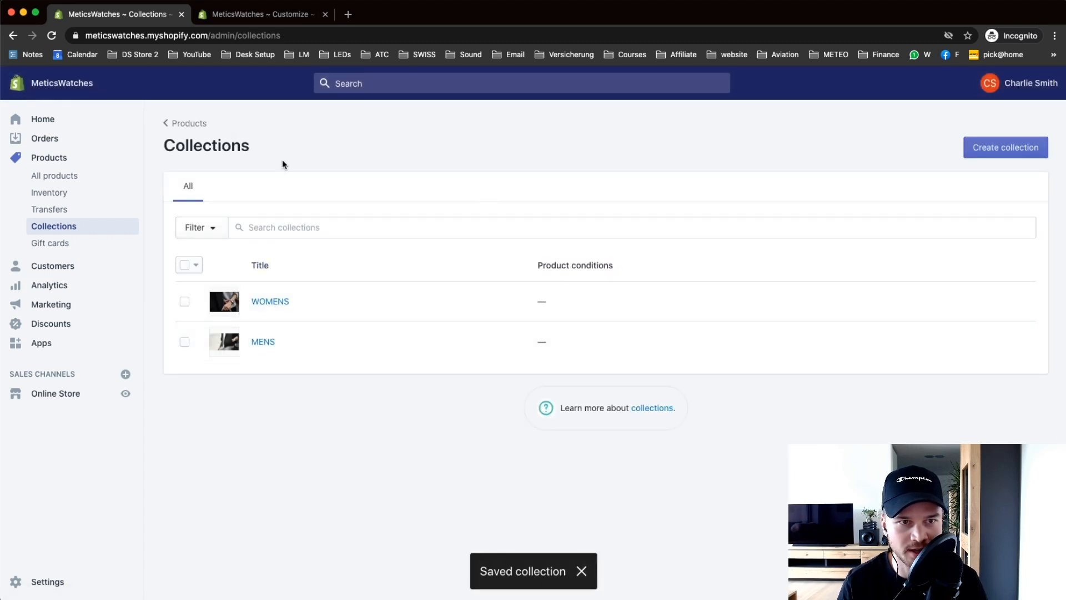
Step: Reload the Brooklyn theme customizer and scroll the home page preview to FIND YOUR STYLE
click(260, 14)
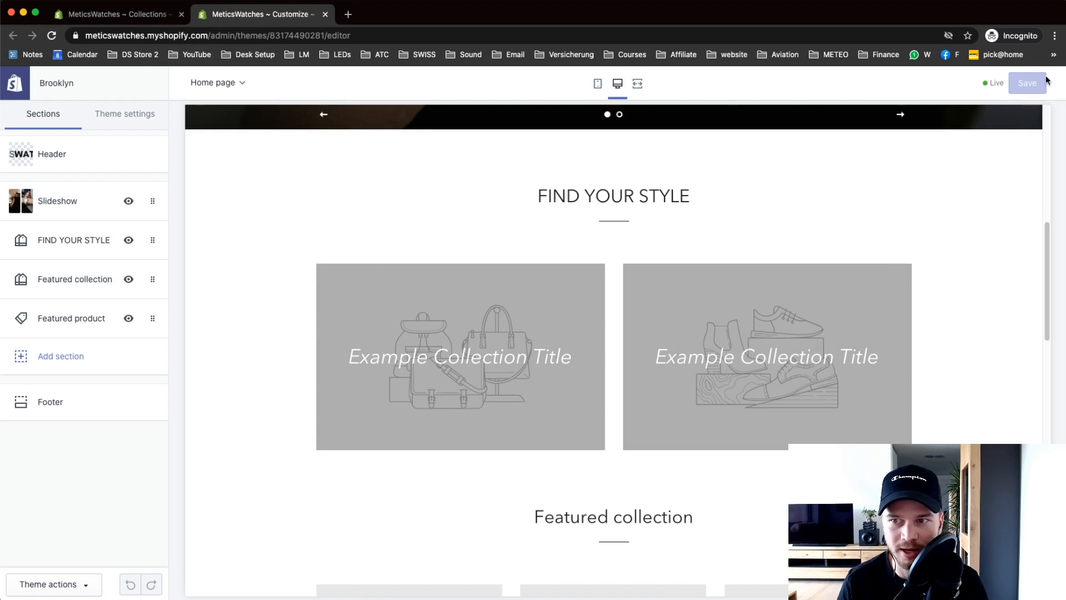
click(52, 36)
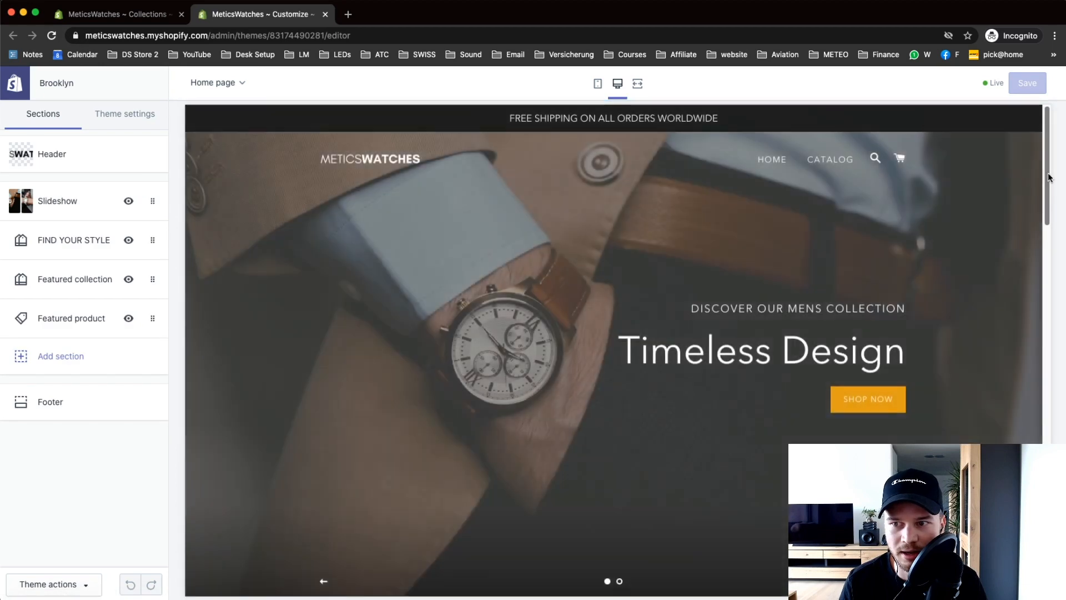
drag(1048, 178, 1051, 302)
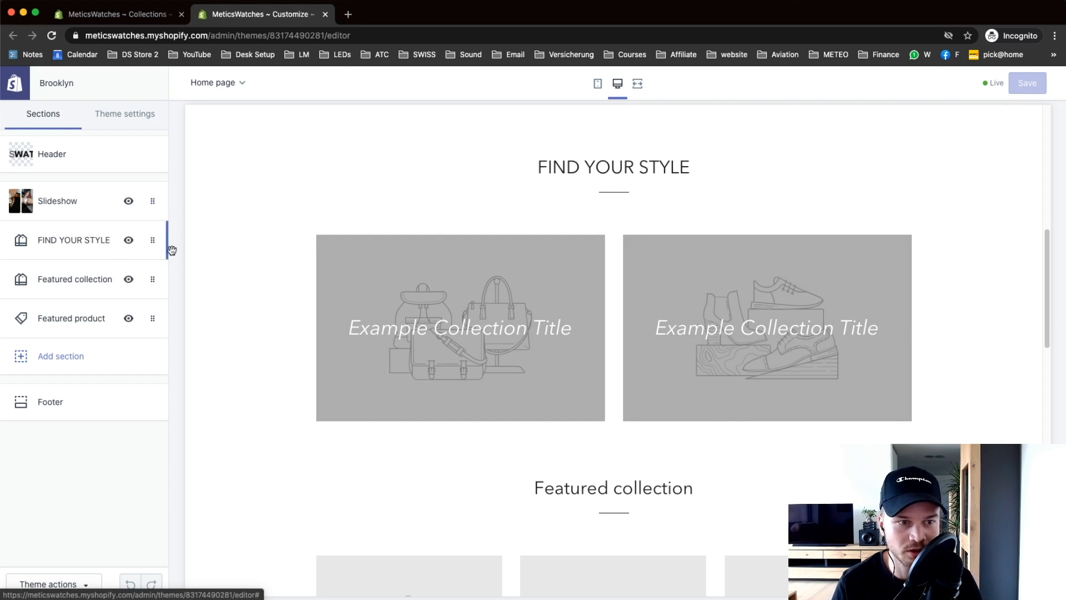
Step: Set the first FIND YOUR STYLE collection block to the MENS collection
click(79, 243)
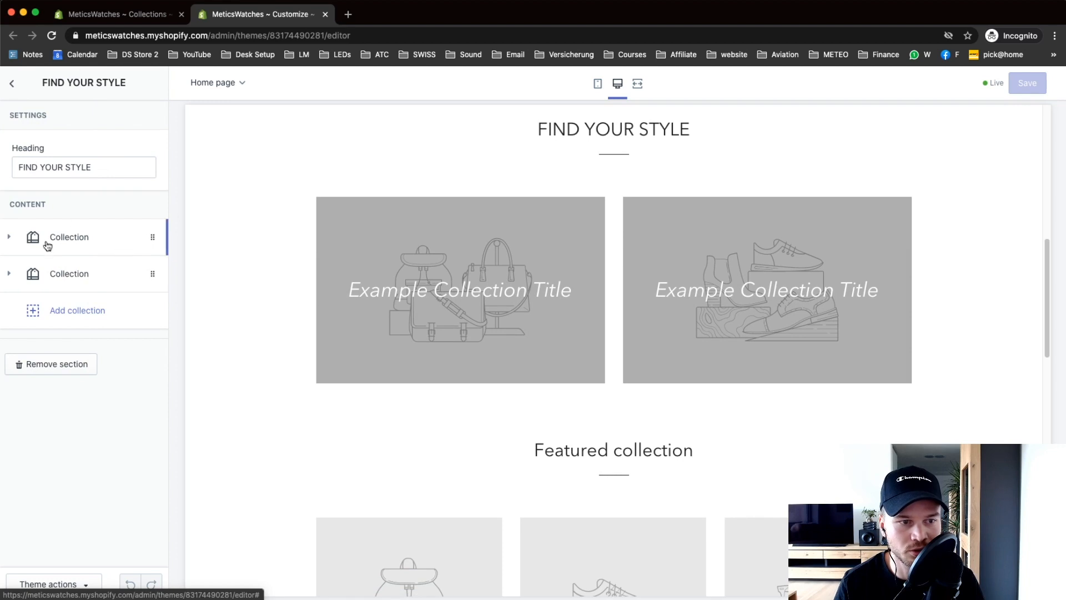
click(16, 241)
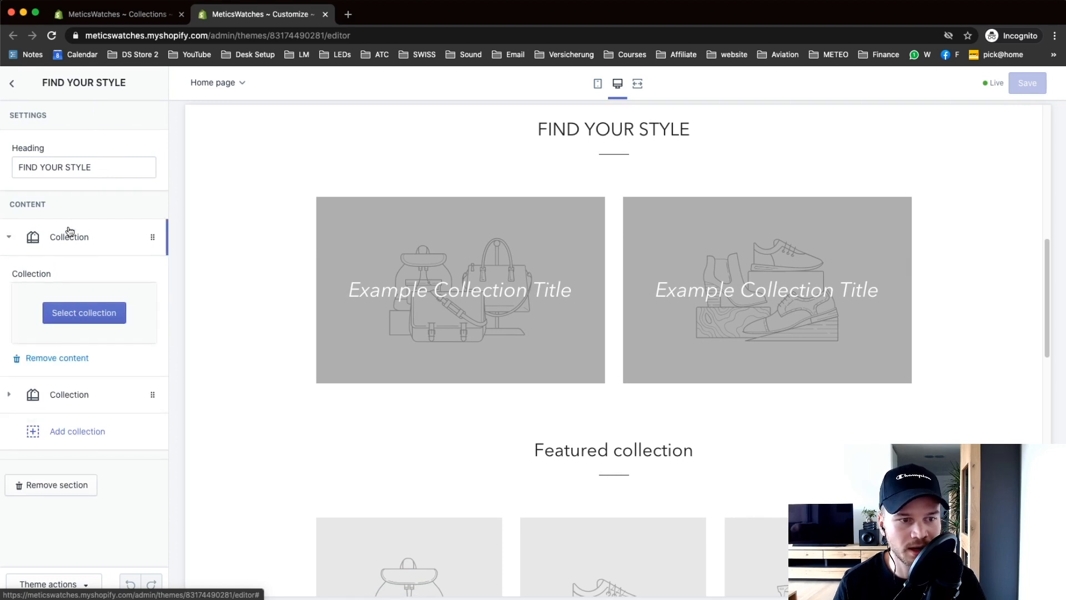
click(89, 312)
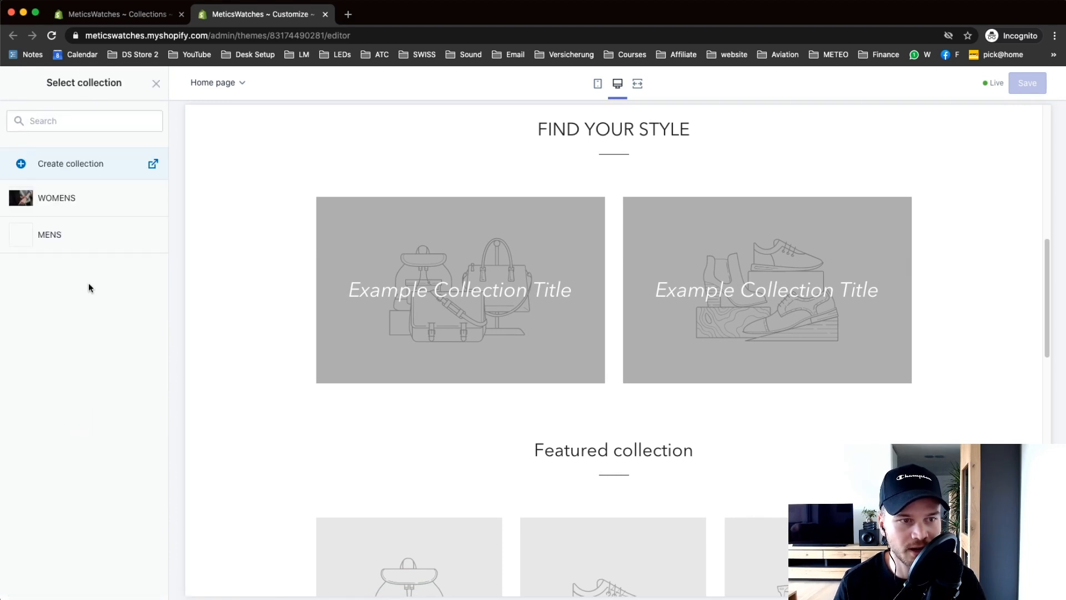
click(64, 237)
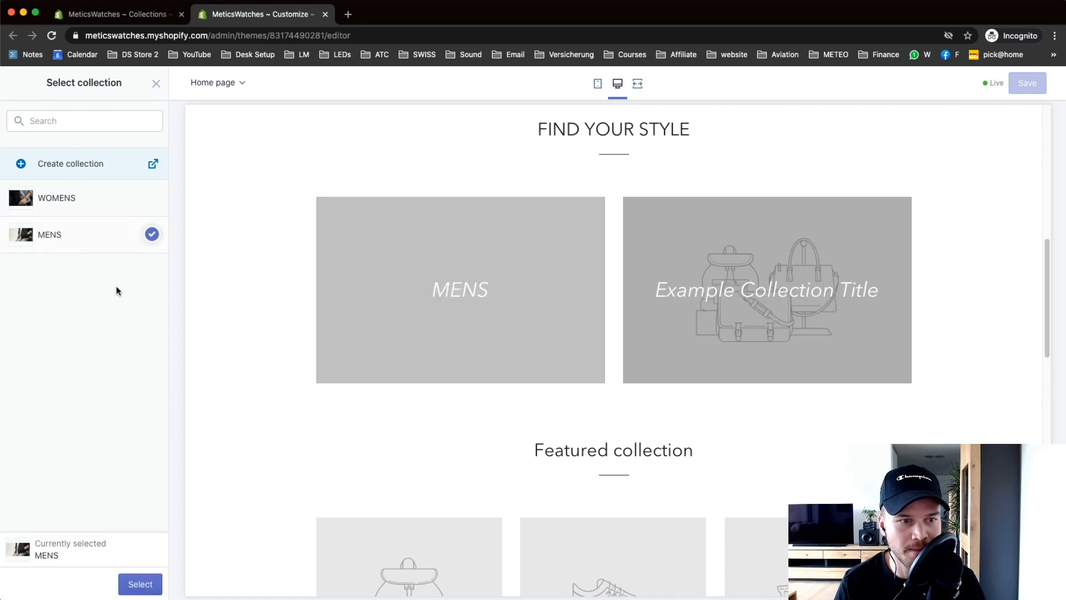
click(140, 584)
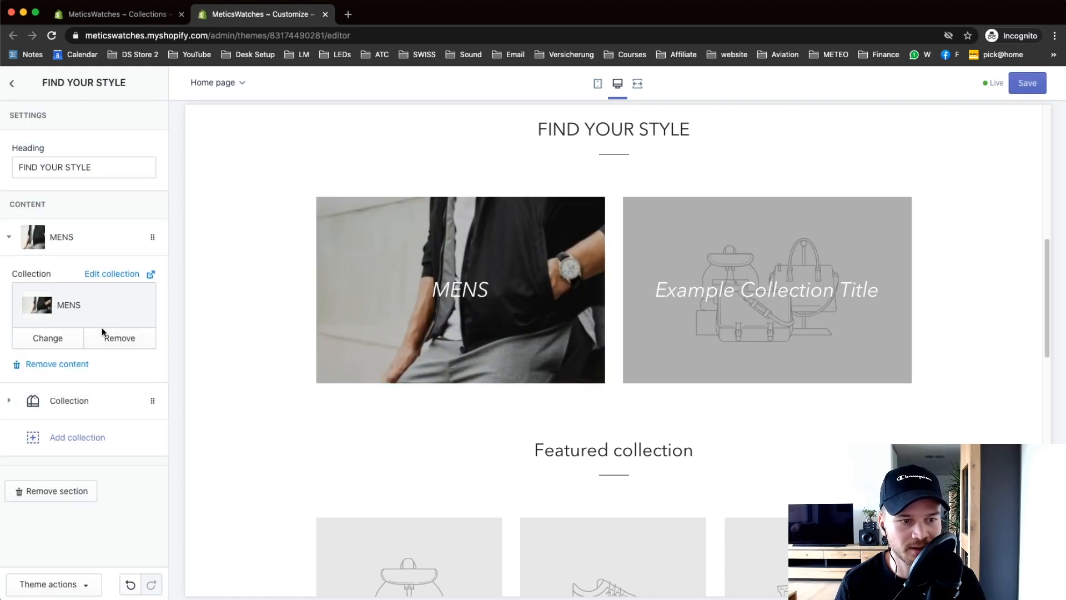
Step: Set the second FIND YOUR STYLE collection block to the WOMENS collection
click(10, 400)
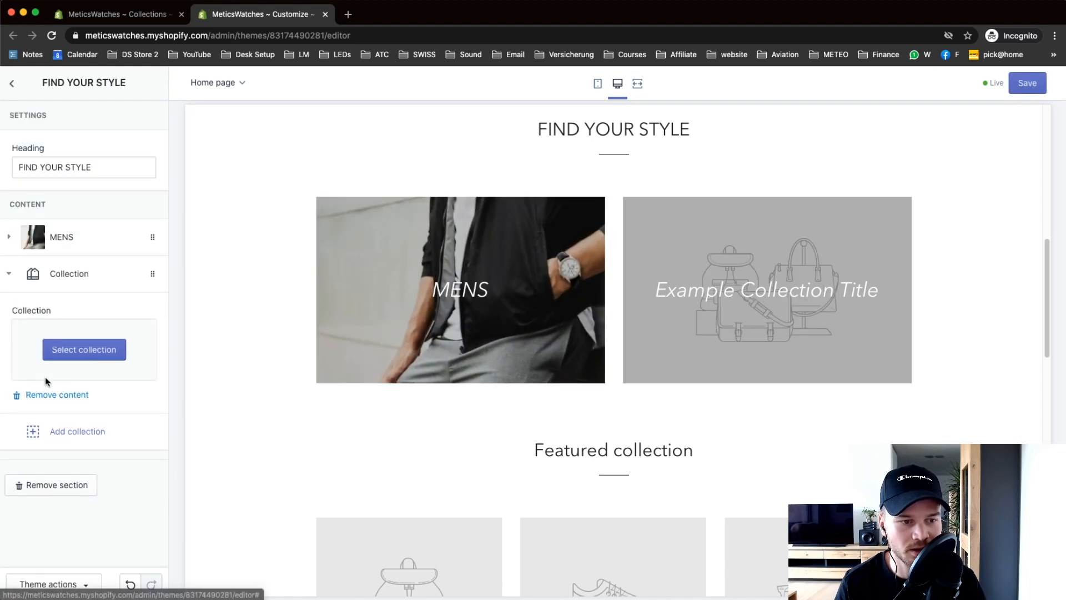
click(86, 350)
click(55, 201)
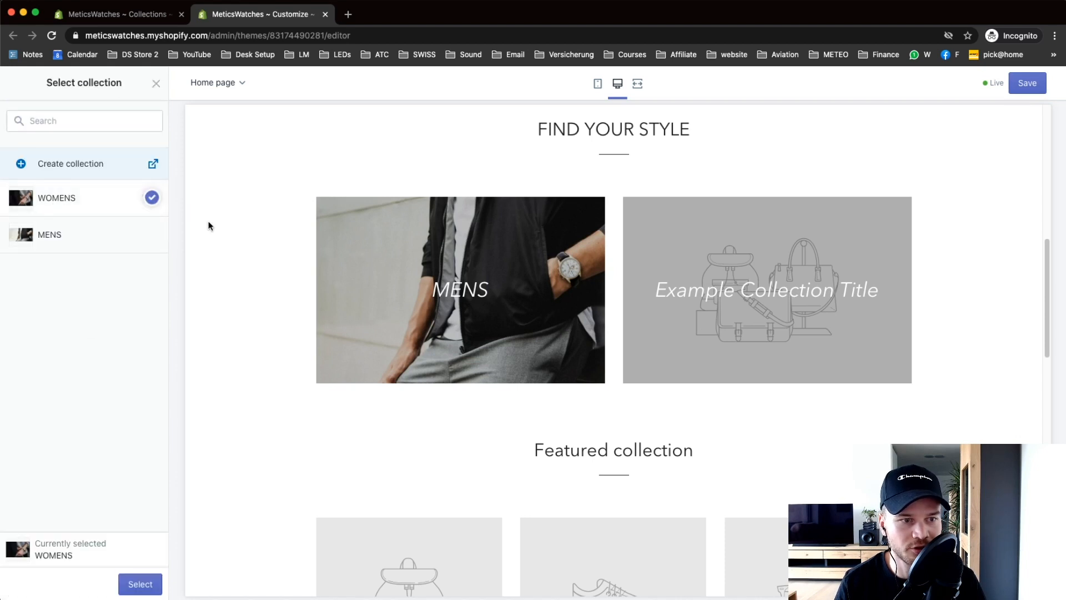
click(140, 584)
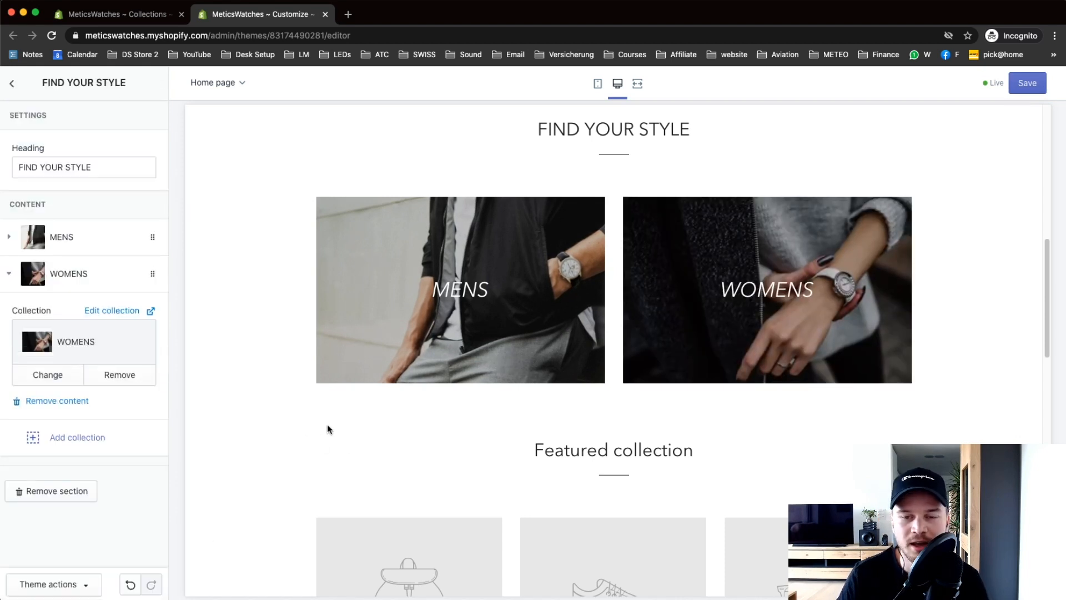
scroll(500, 289, up, 2)
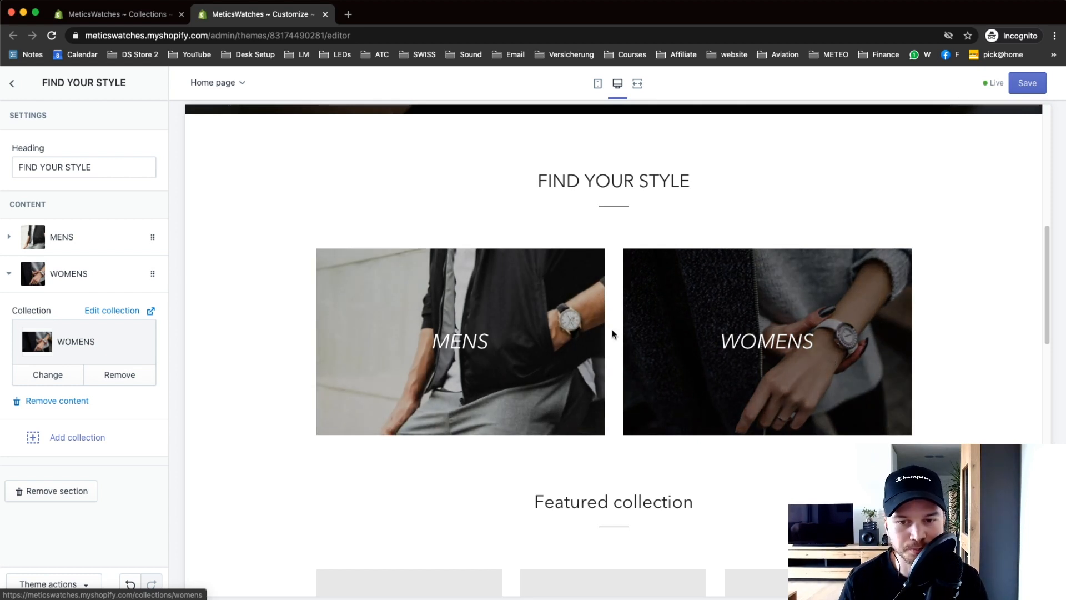
Step: Review the Featured collection placeholder products on the home page, then go back to admin Collections
click(12, 84)
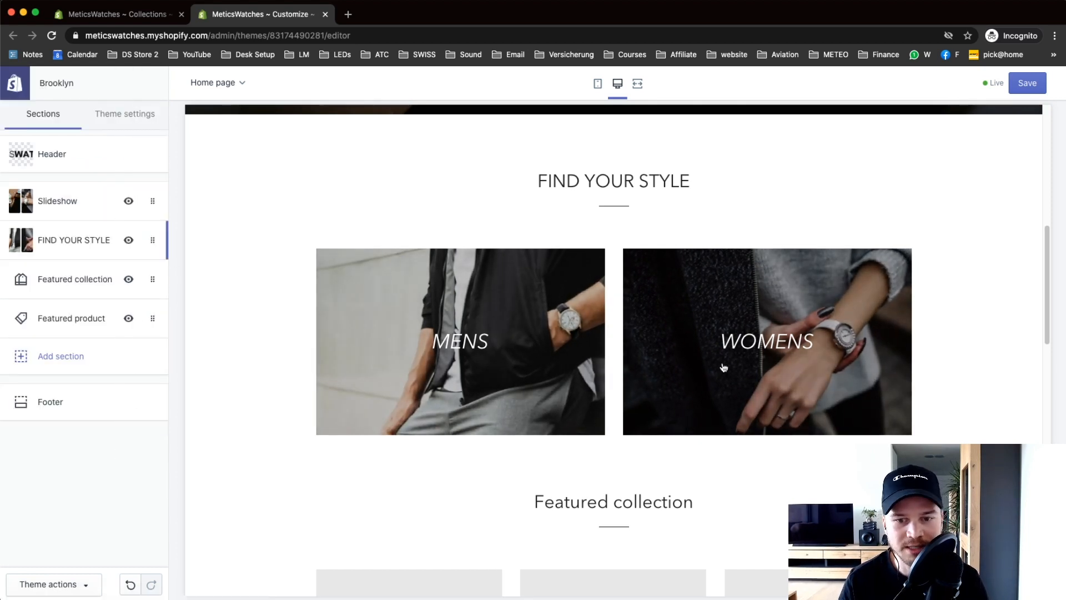
scroll(723, 367, down, 6)
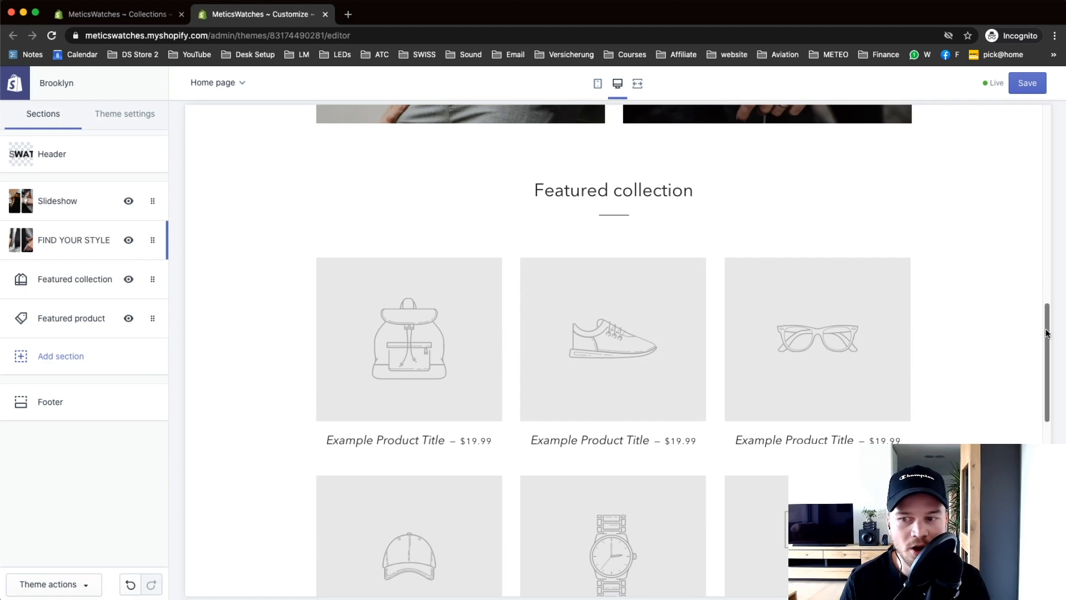
drag(1046, 333, 1050, 339)
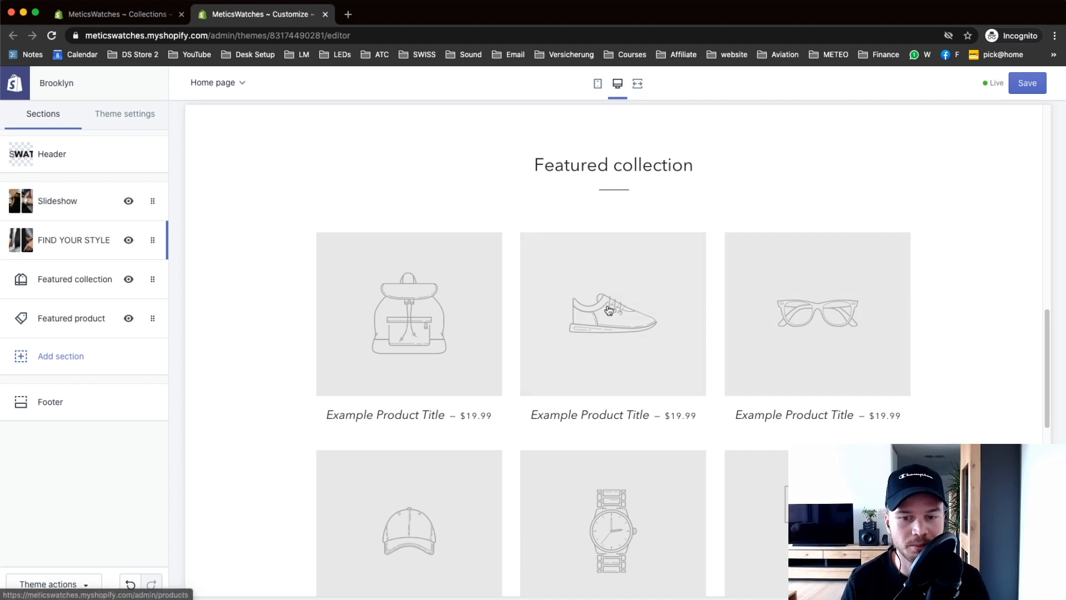
click(131, 15)
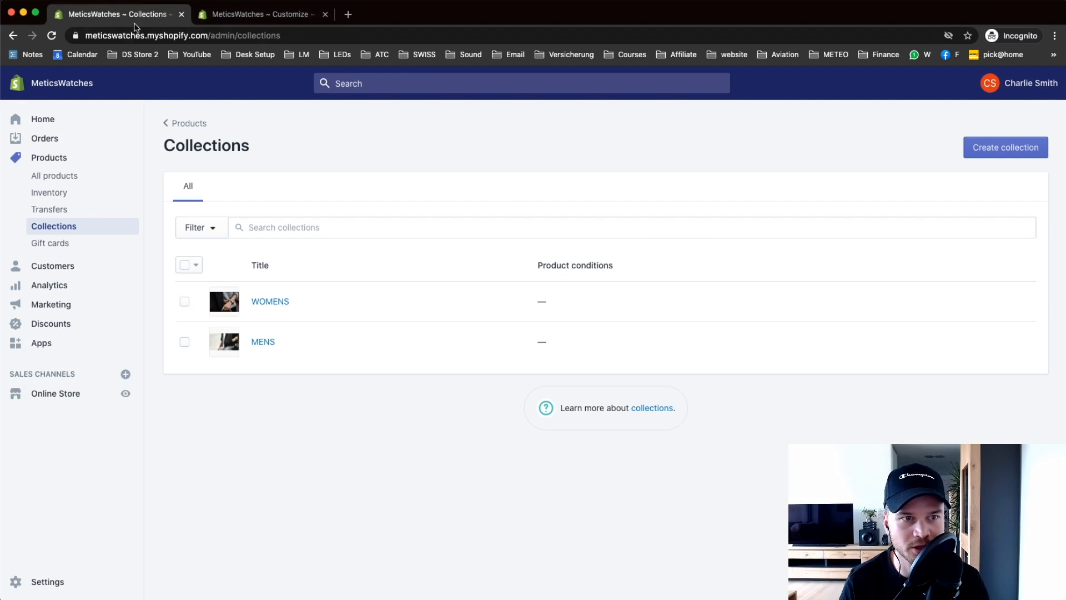
Step: Create a new collection titled NEW ARRIVALS with collection type Manual
click(993, 147)
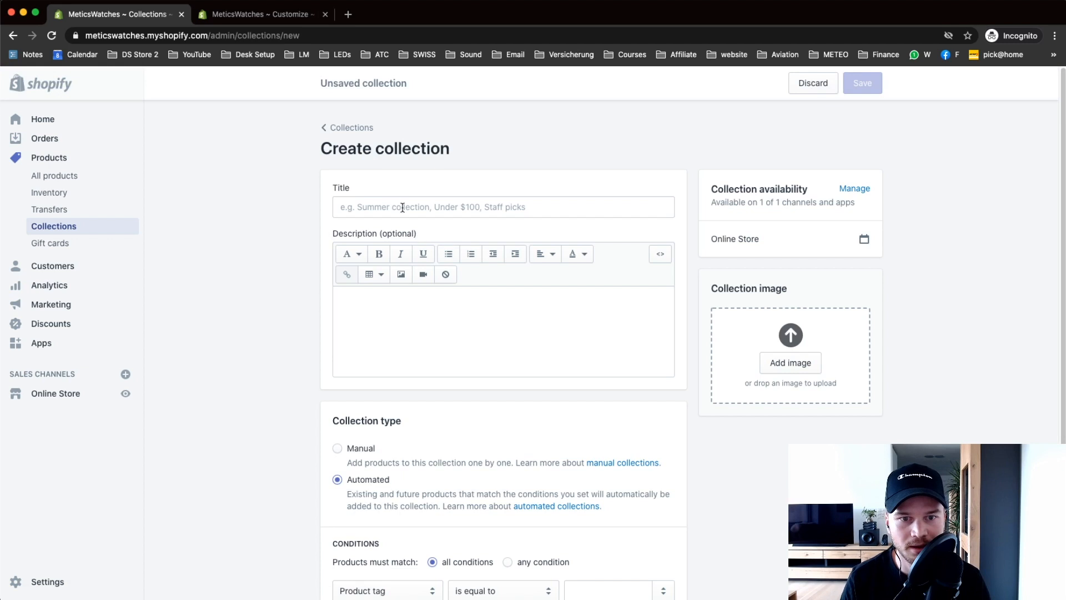
click(402, 207)
text(NEW ARRIV)
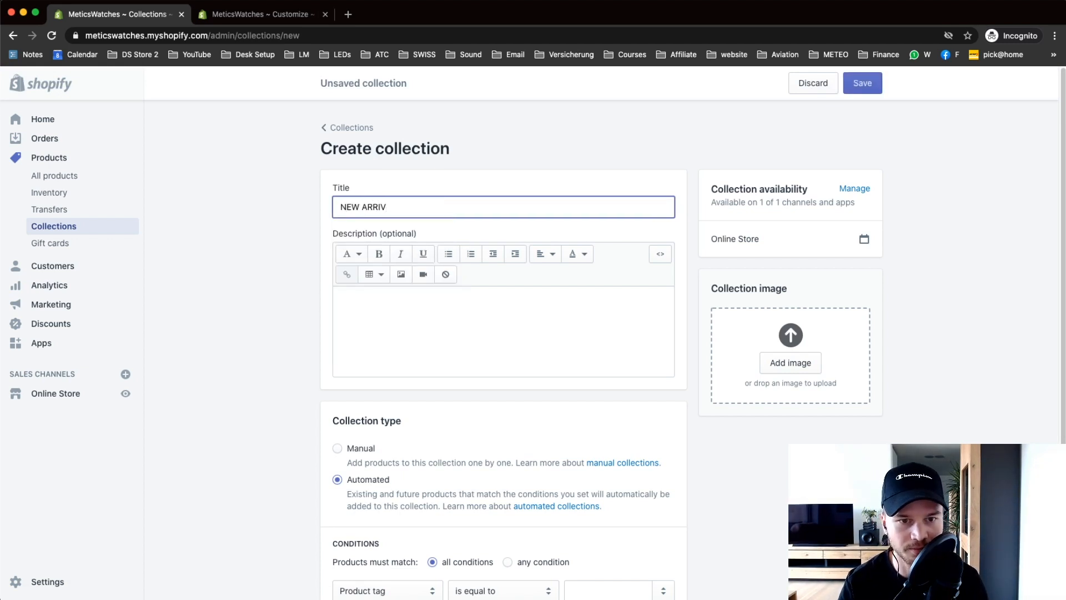
click(414, 343)
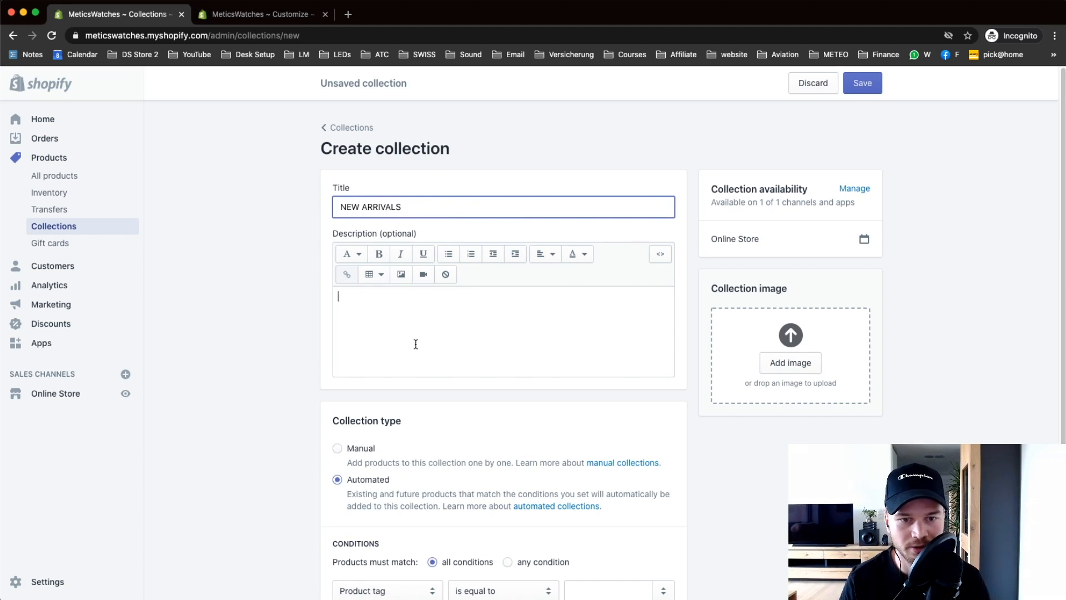
scroll(209, 324, down, 2)
click(357, 353)
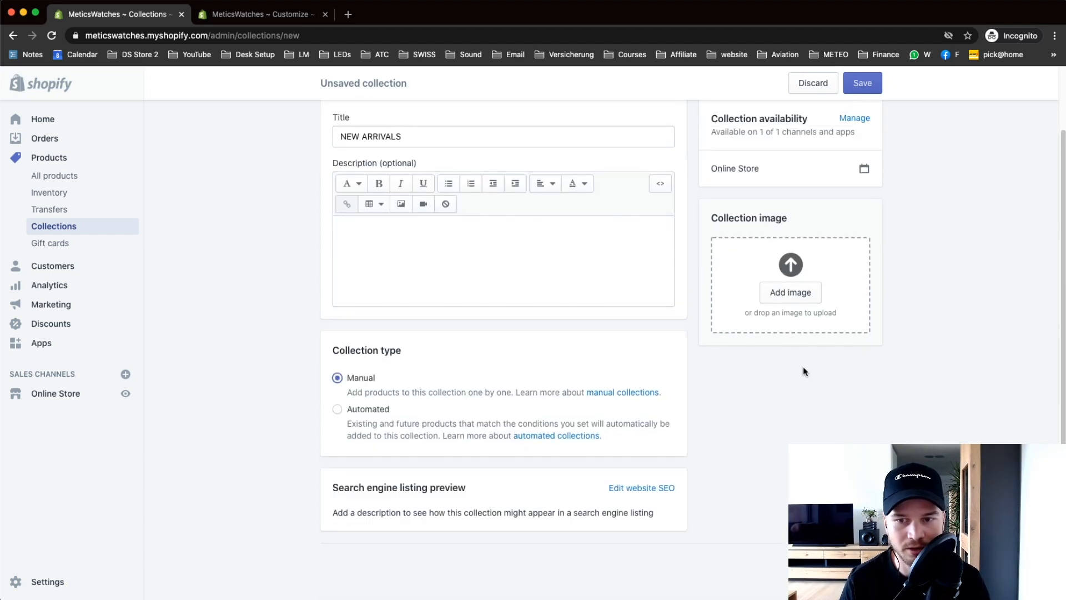
Step: Add 1.jpg as the NEW ARRIVALS image, then return to the theme customizer
click(793, 294)
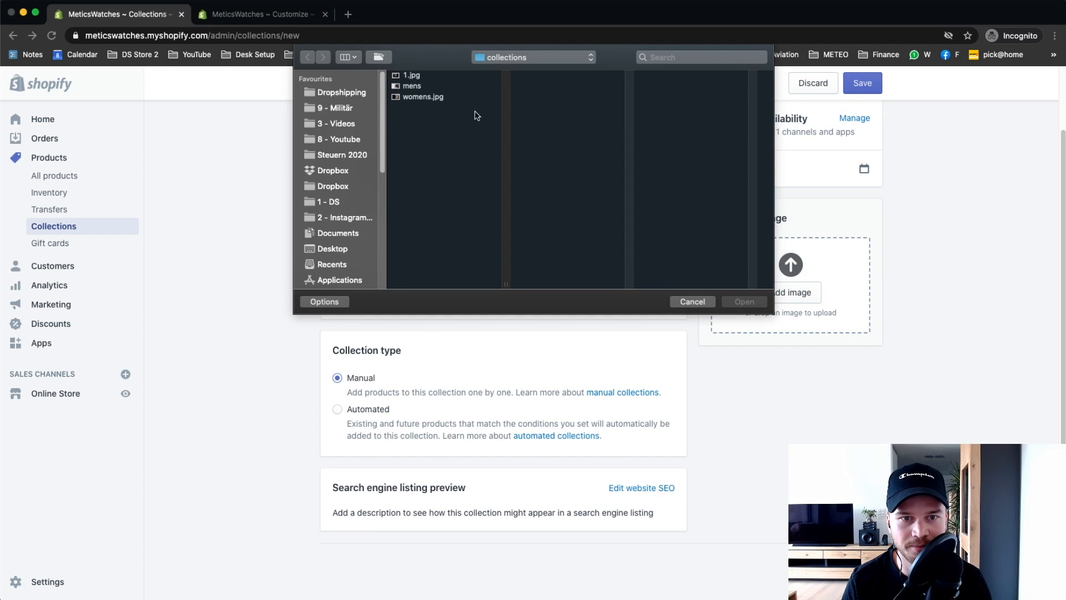
click(433, 76)
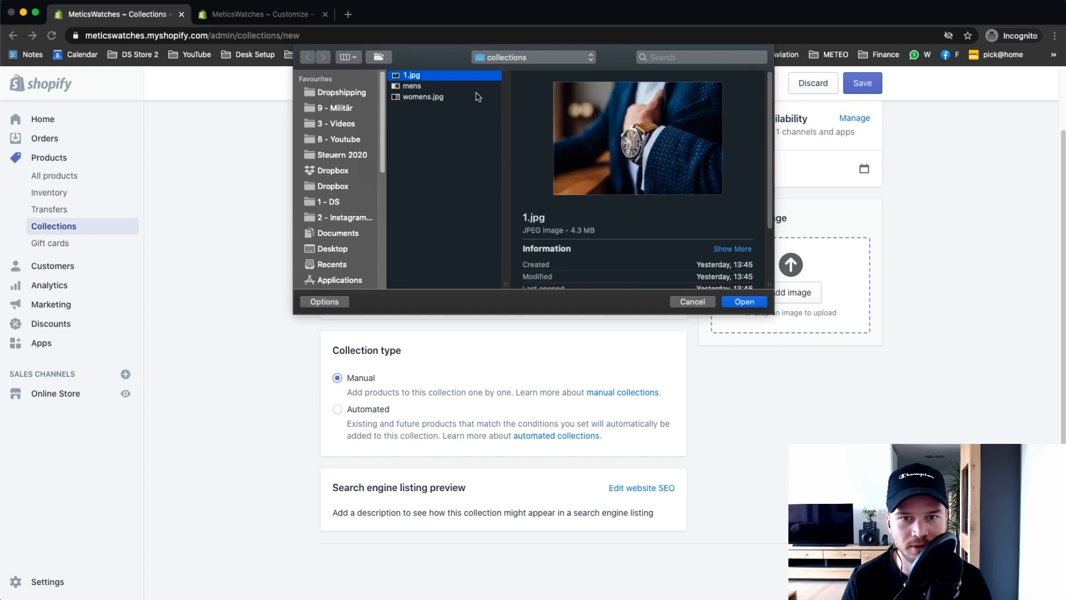
click(743, 301)
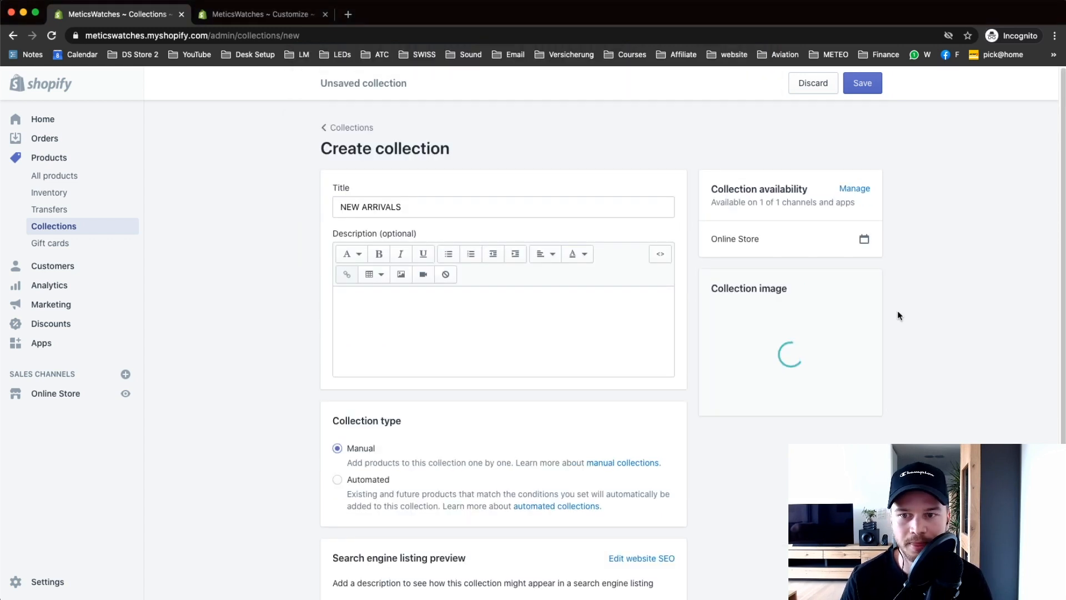
click(329, 132)
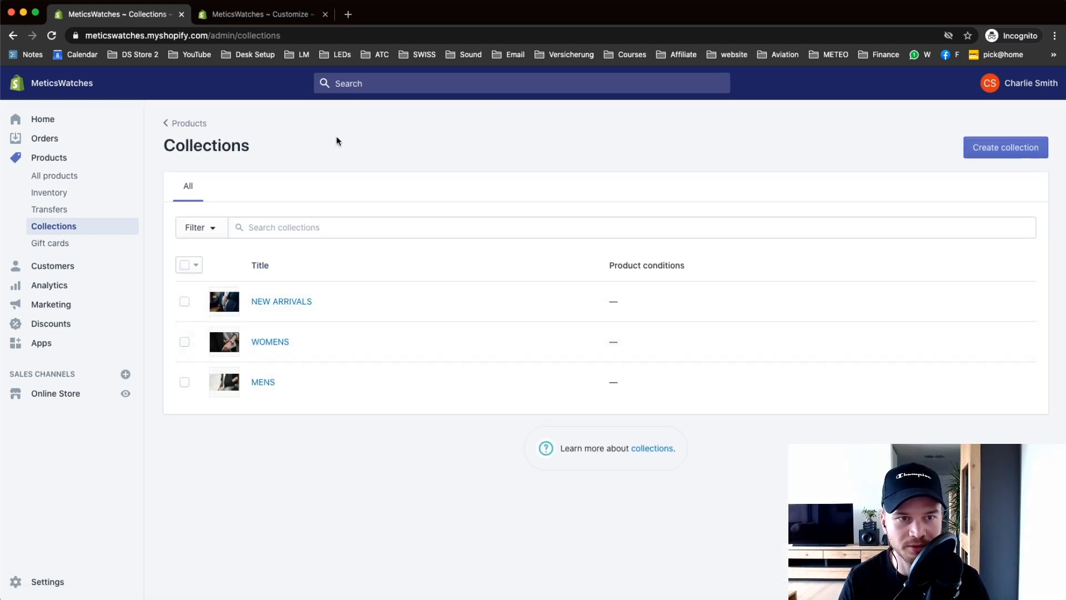
click(260, 14)
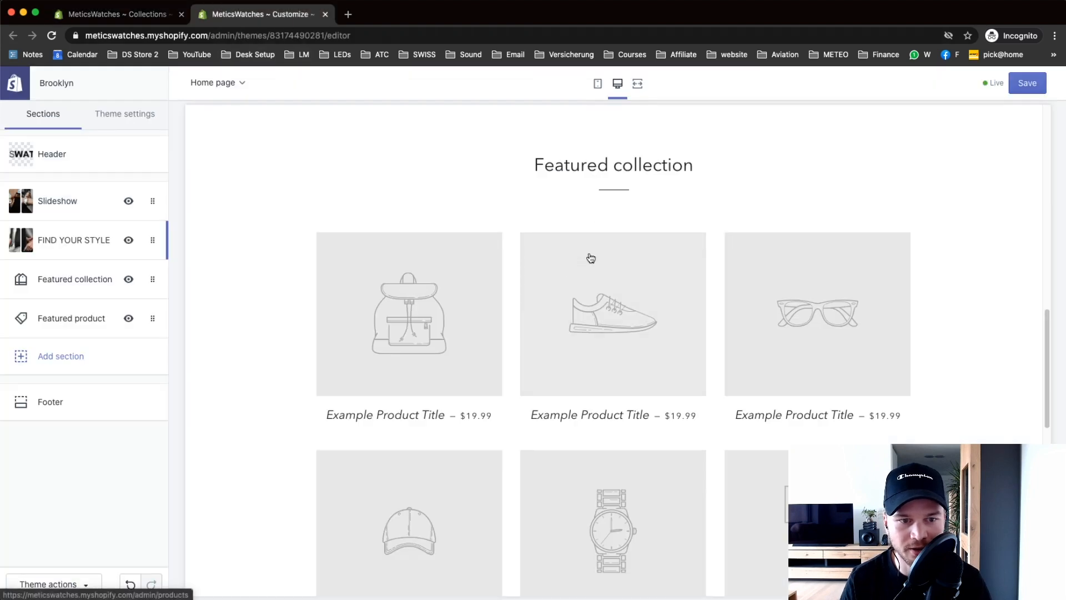
Step: Change the Featured collection heading to NEW ARRIVALS and link it to the NEW ARRIVALS collection
click(59, 279)
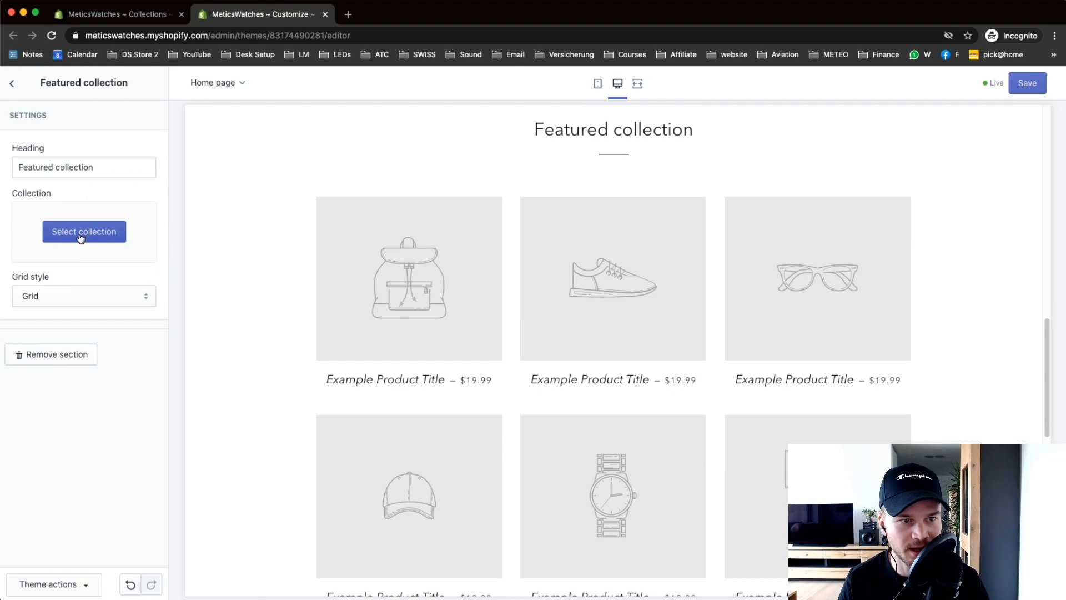
drag(112, 166, 8, 167)
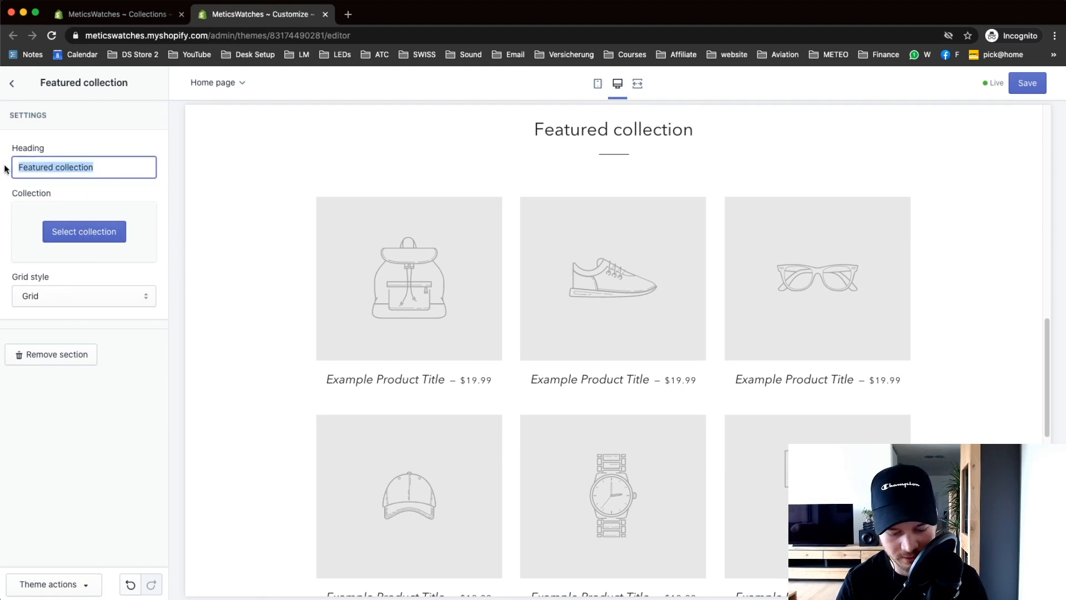
text(NEW ARRIVALS)
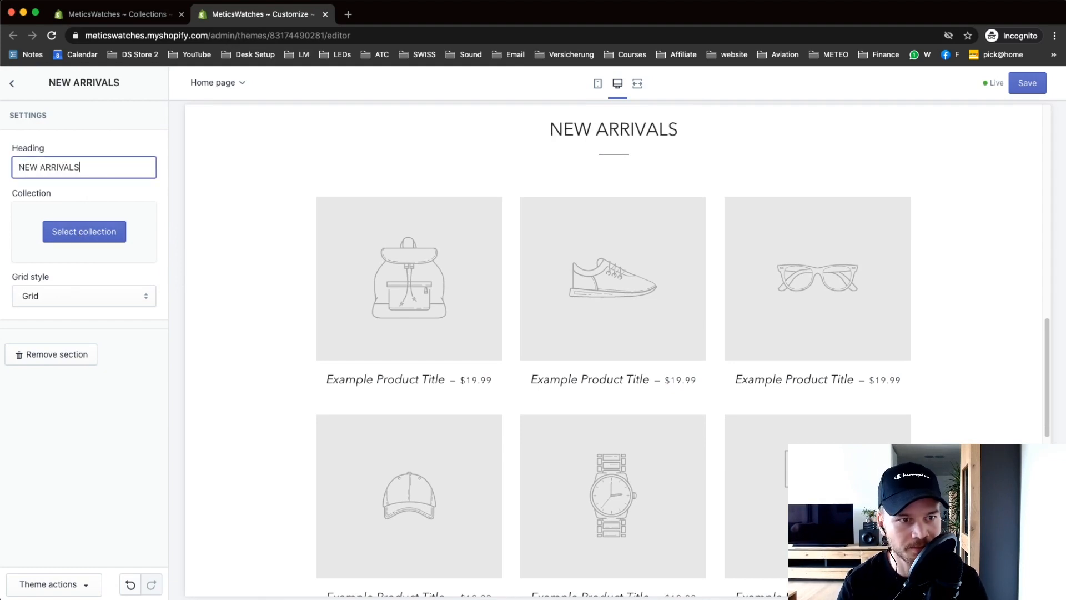
click(81, 237)
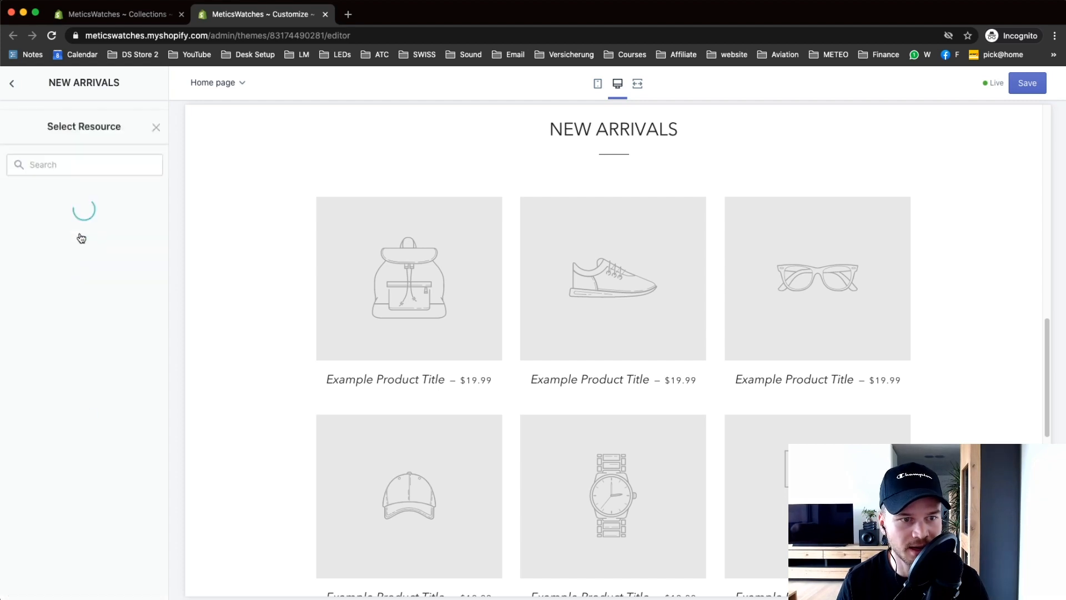
click(78, 199)
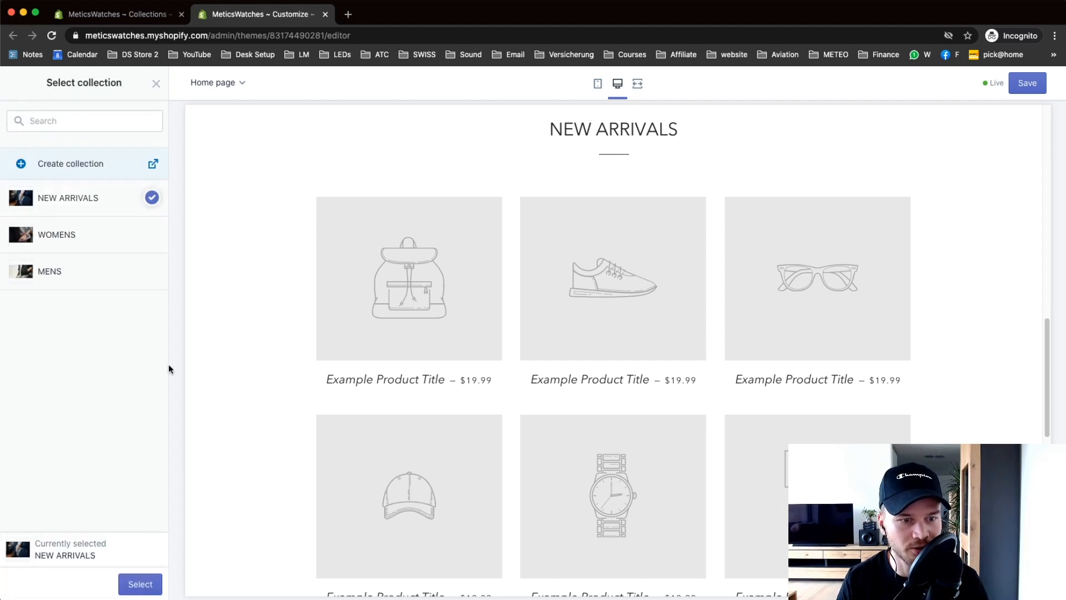
click(141, 584)
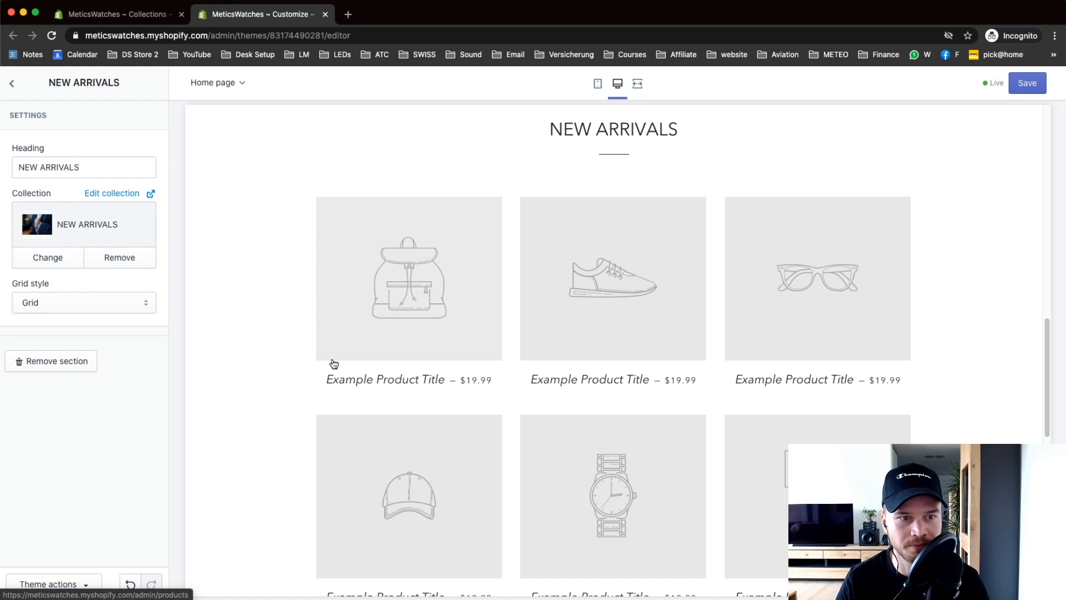
Step: Save the theme changes and return to the admin Collections page
click(1021, 83)
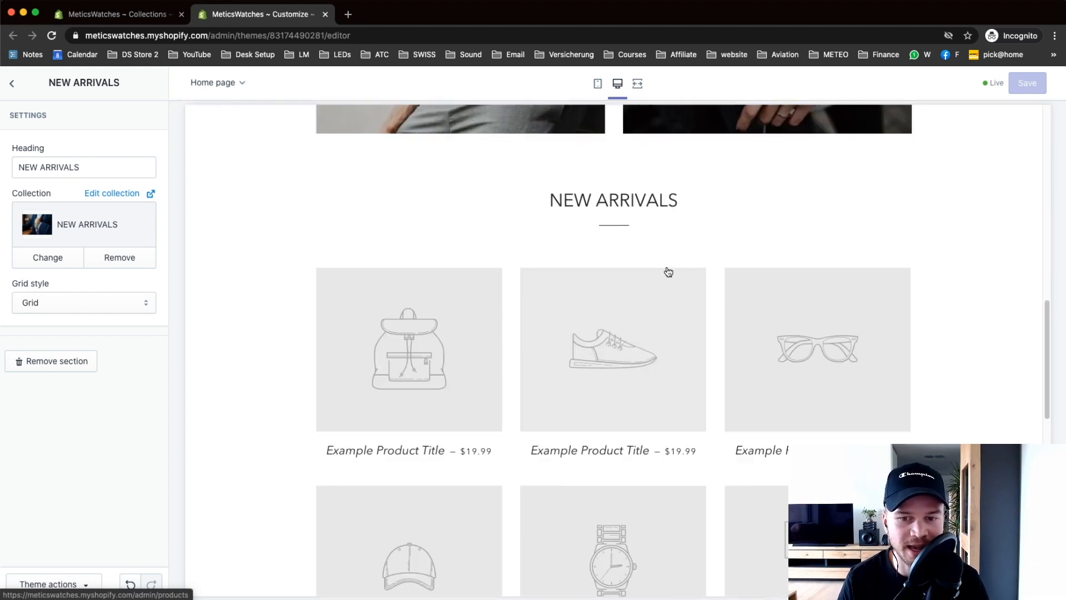
scroll(538, 309, down, 3)
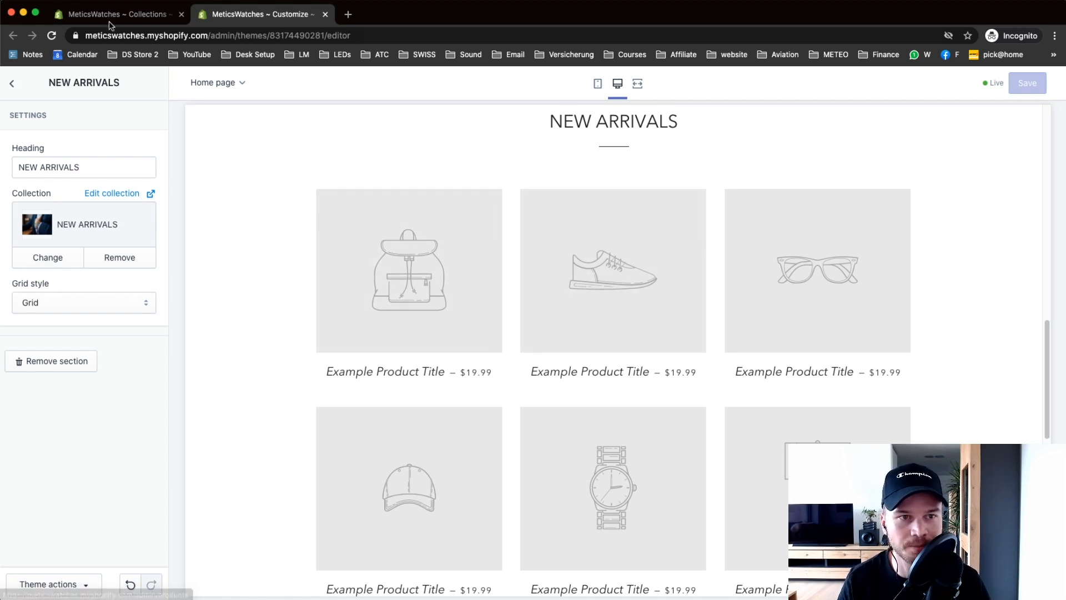
click(128, 21)
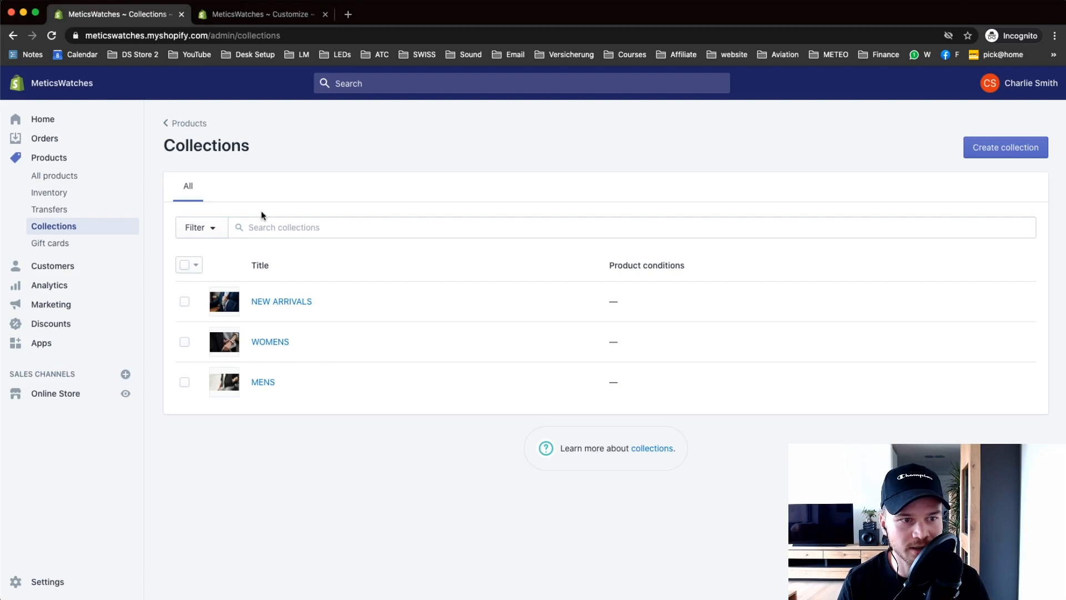
Step: Add a new product under Products titled 'Minimalist Leather Watch'
click(68, 160)
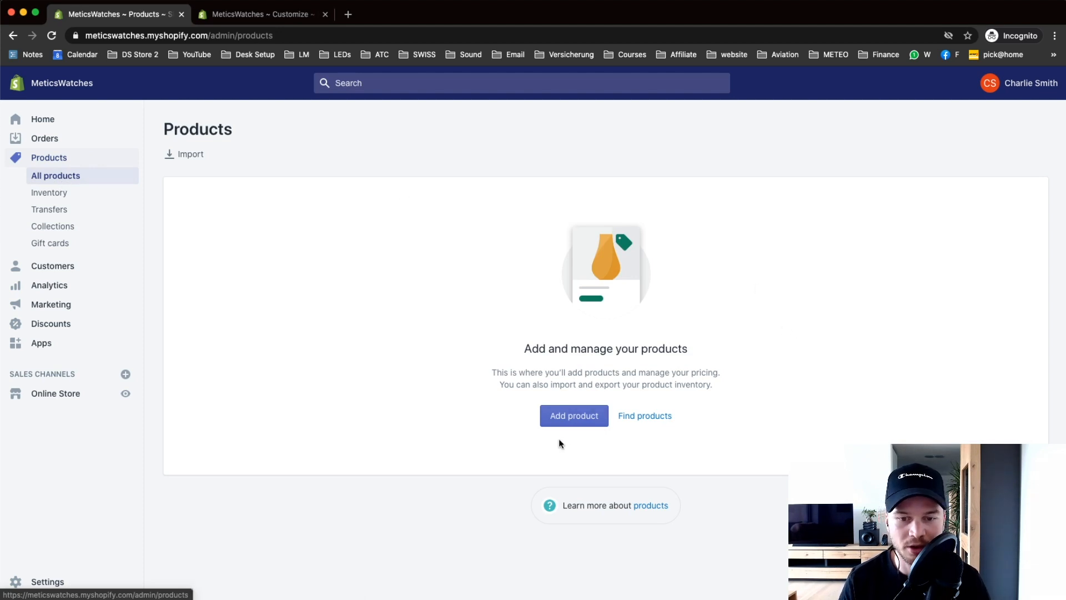
click(576, 415)
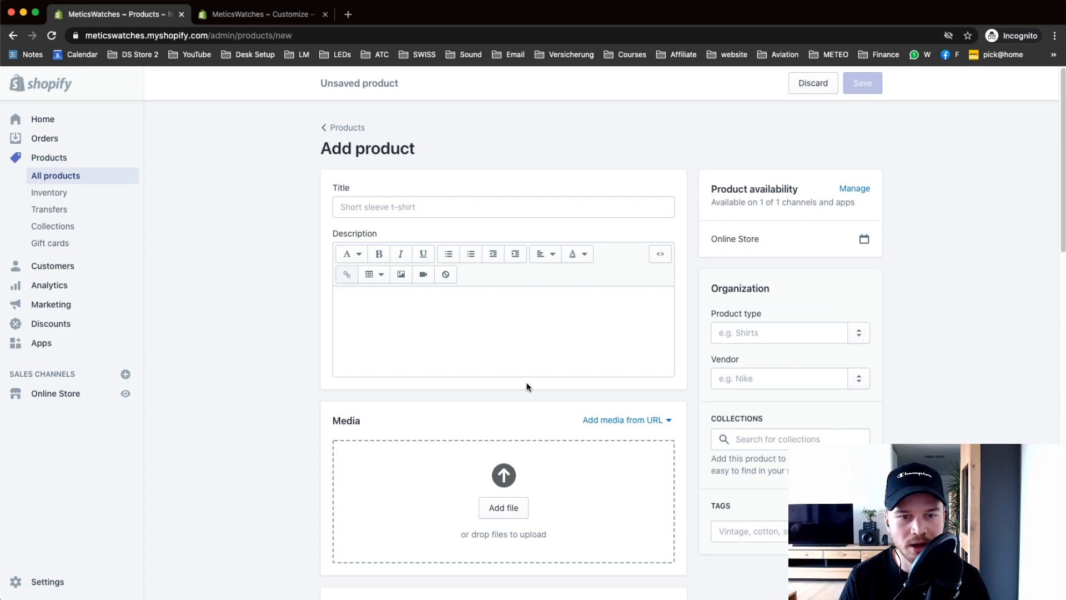
click(382, 205)
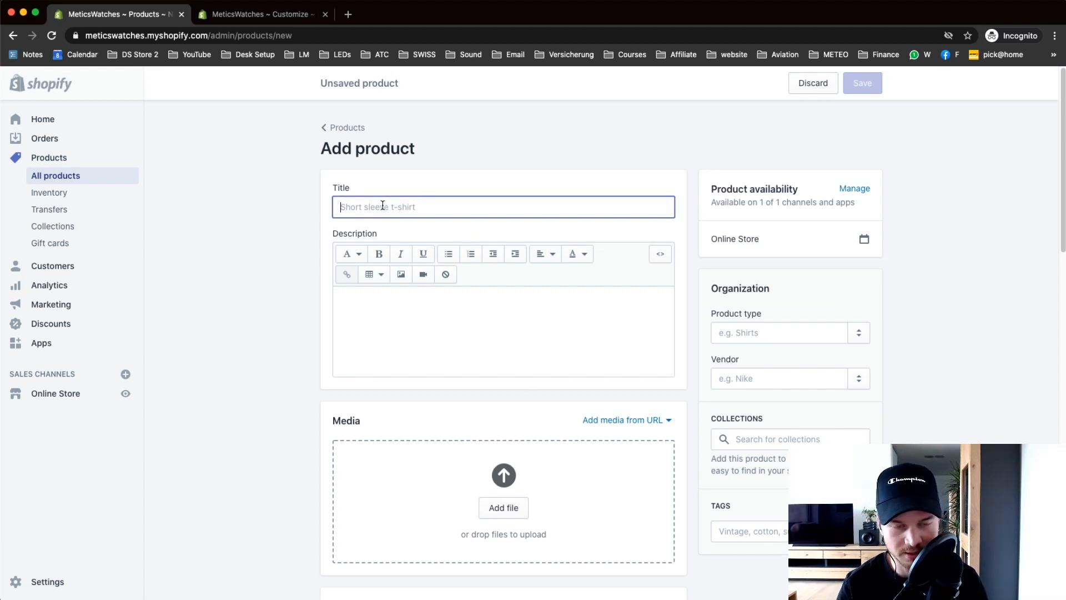
text(Minimalist)
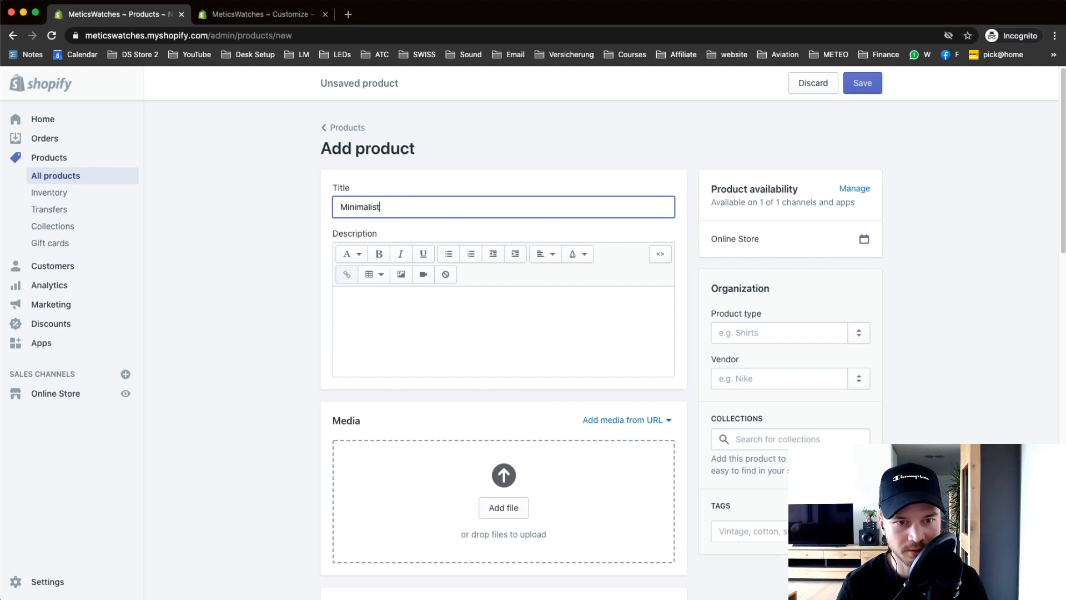
text( Leather Watch)
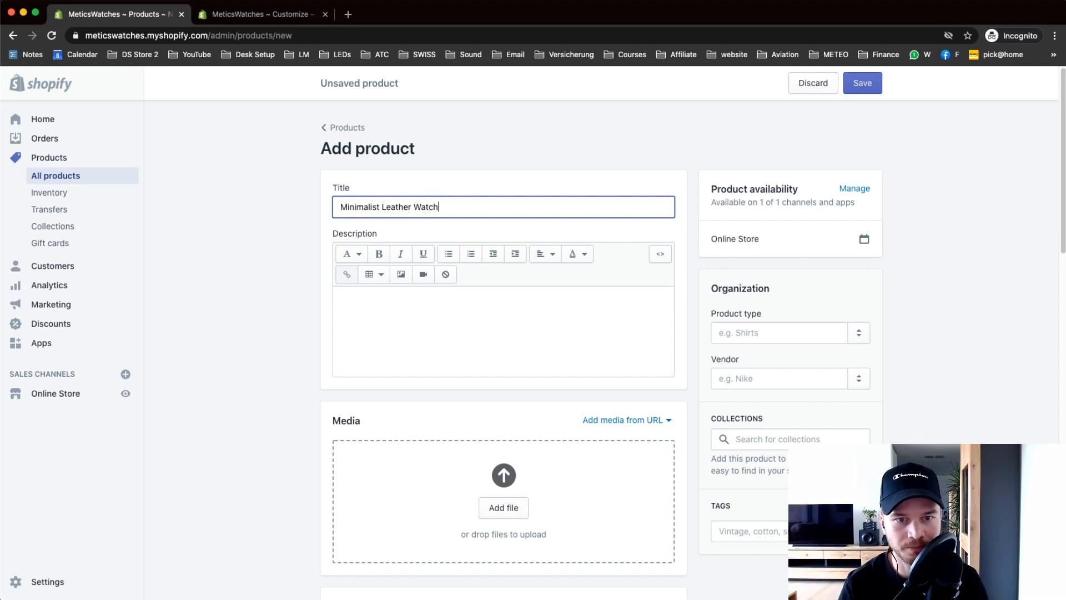
click(426, 295)
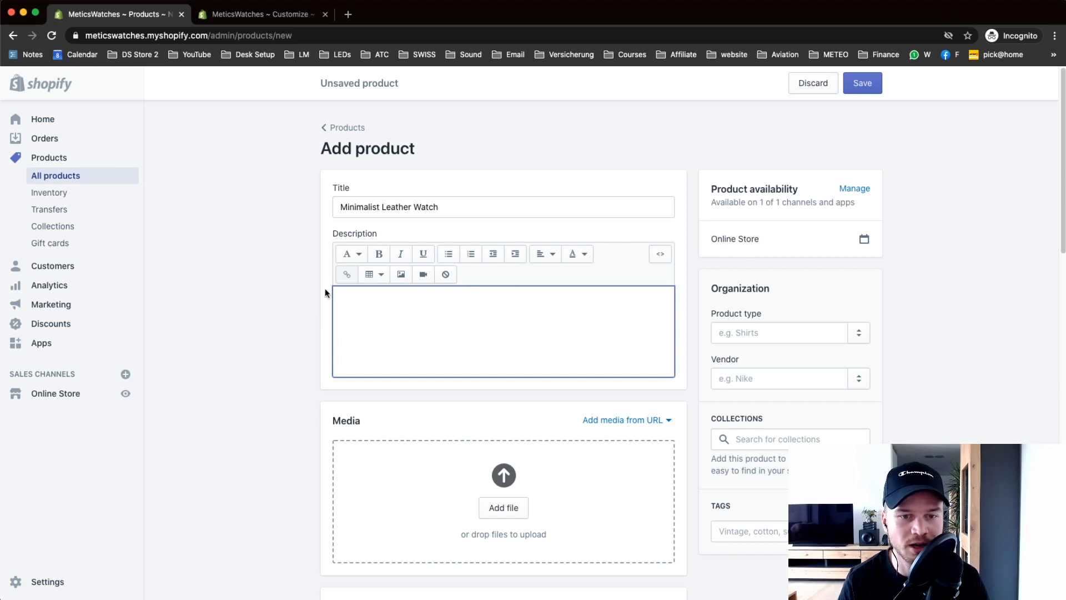
Step: Upload black.jpeg and blue.jpeg from meticswatches/products/mens as the product's media
scroll(245, 302, down, 1)
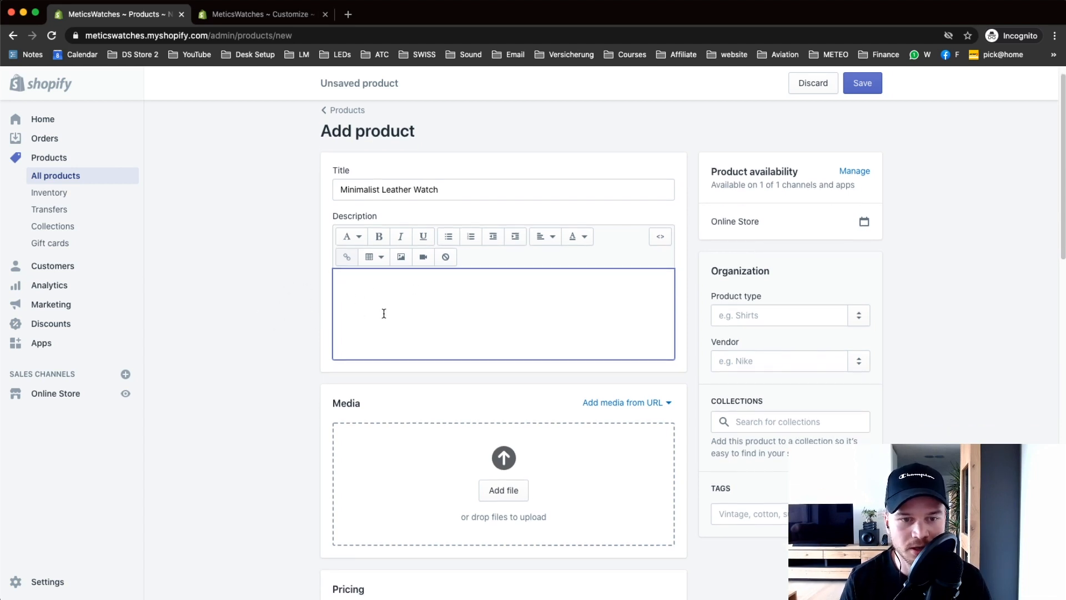
scroll(499, 316, down, 5)
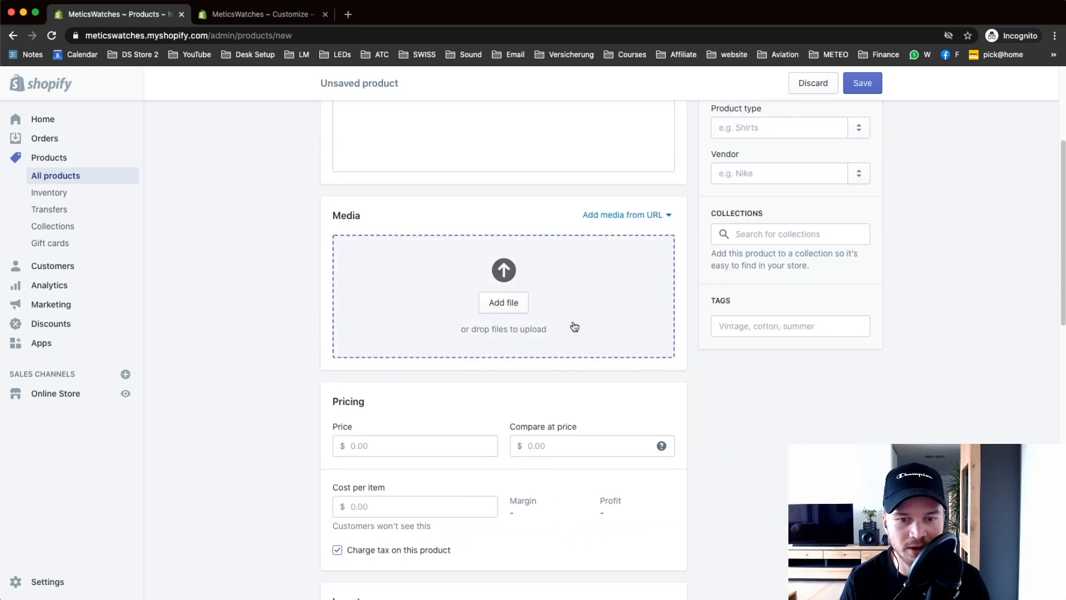
click(498, 310)
click(517, 58)
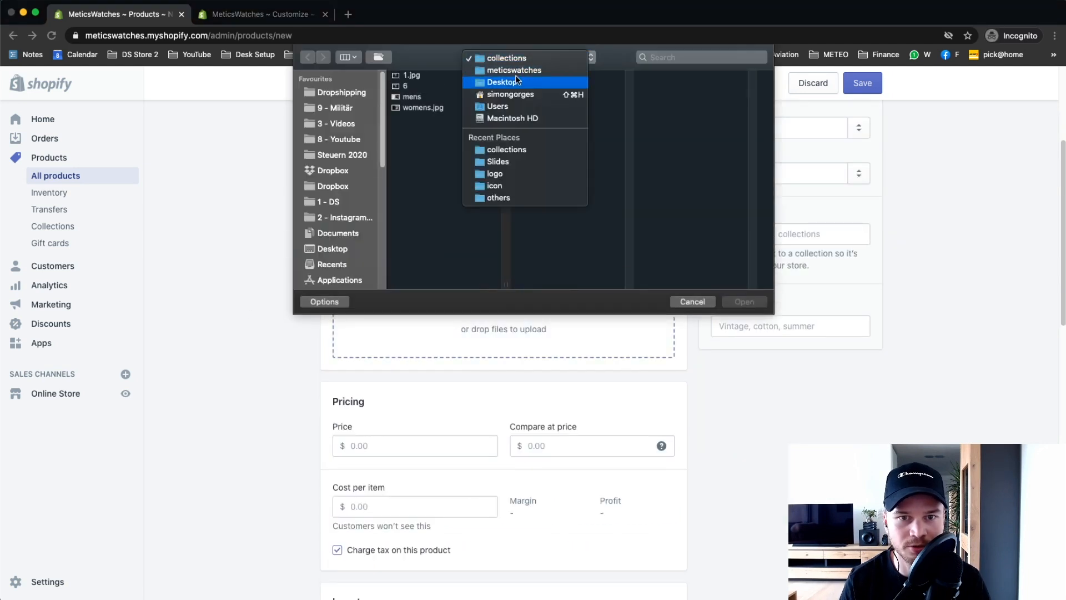
key(Return)
click(541, 107)
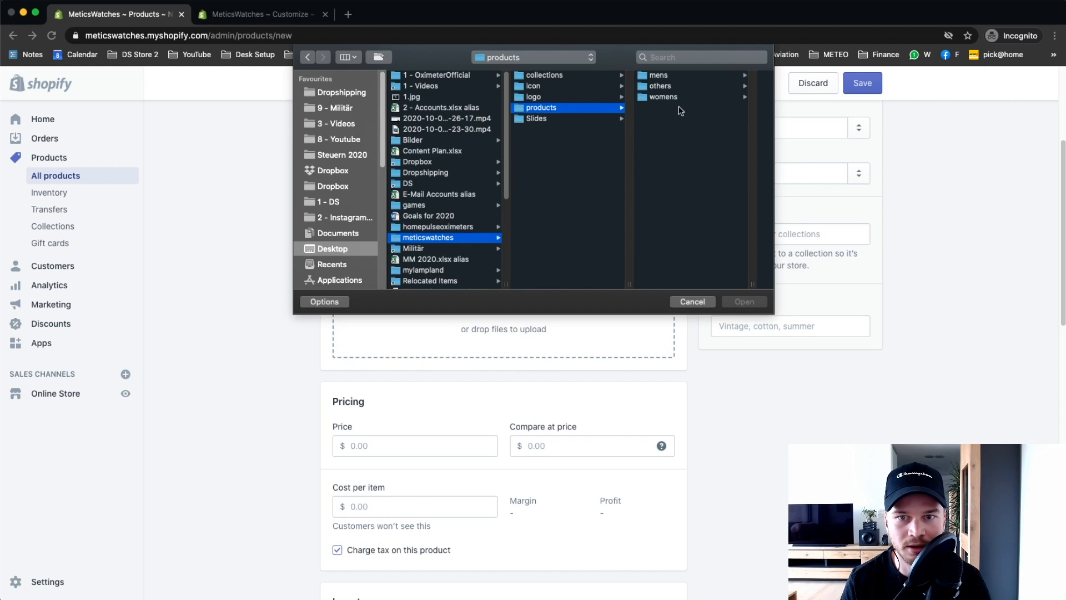
click(666, 78)
key(super+a)
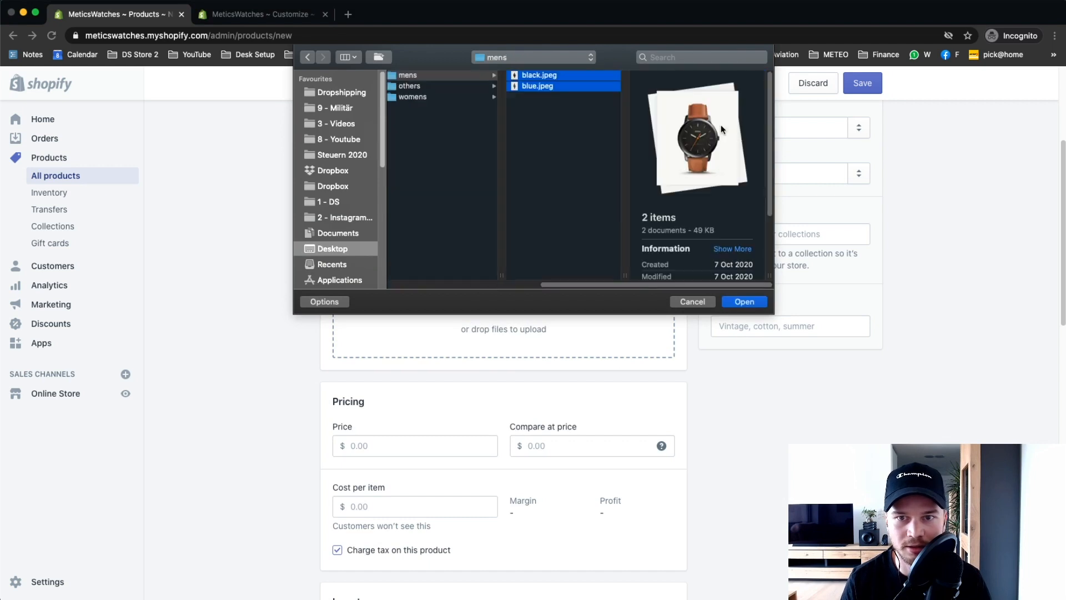
click(735, 303)
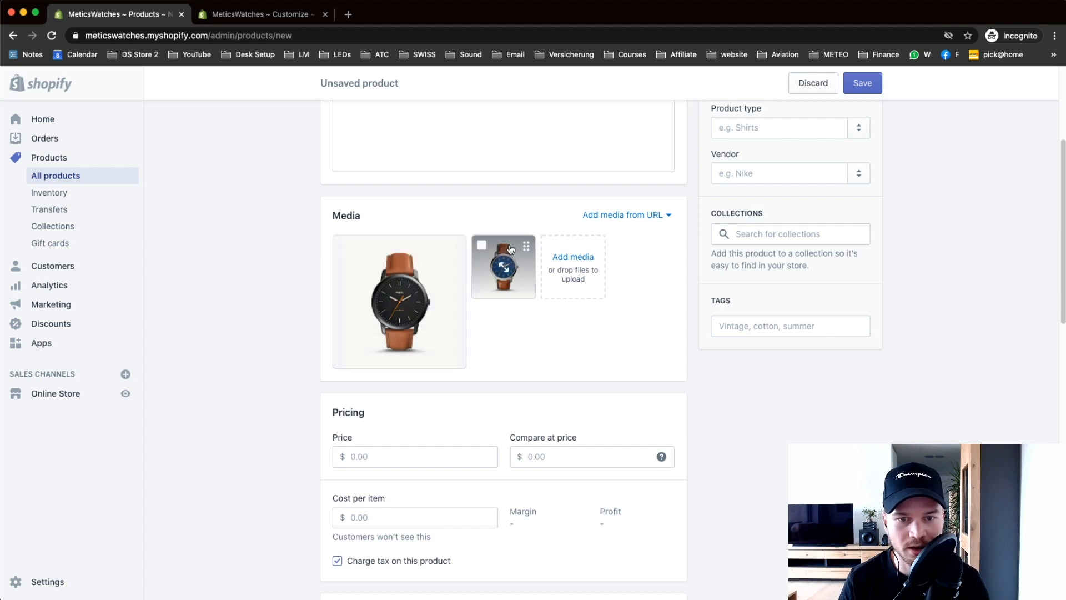
scroll(269, 331, down, 3)
Step: Set the product price to 129.95
click(378, 306)
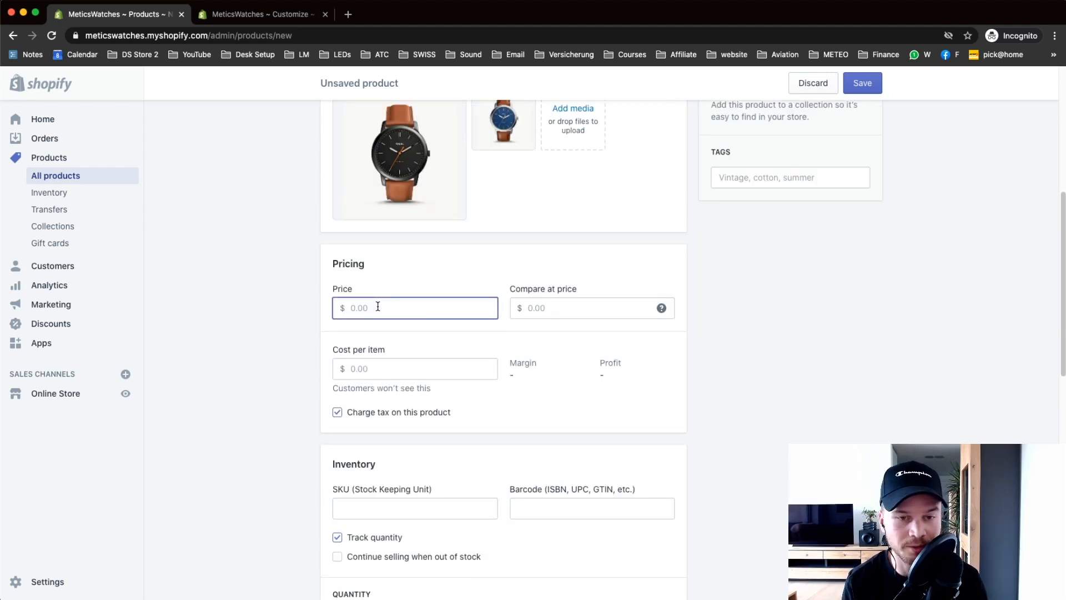
text(129)
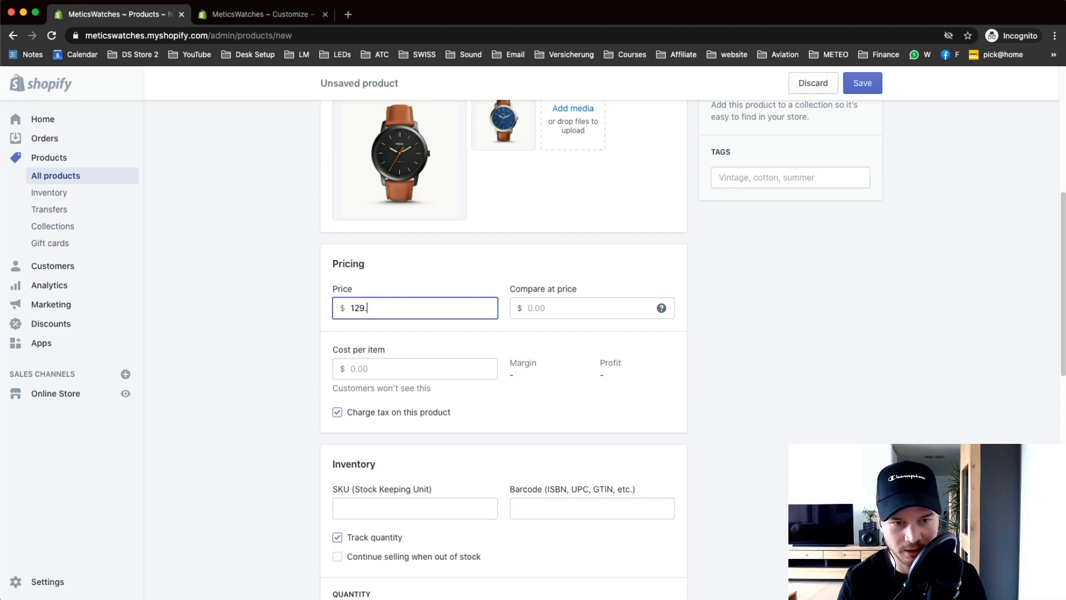
text(.95)
key(Tab)
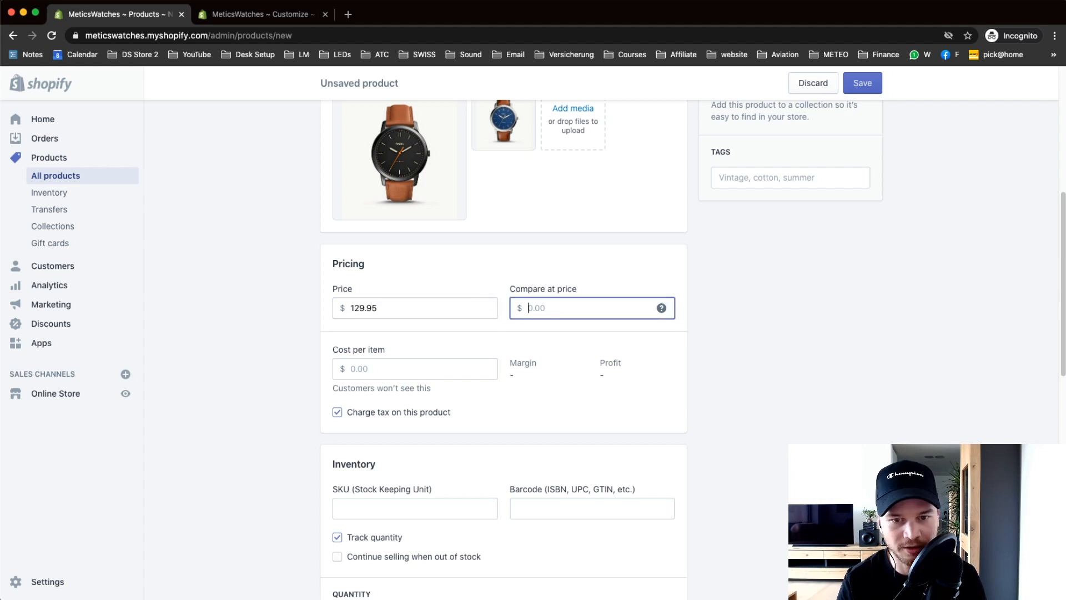
click(711, 317)
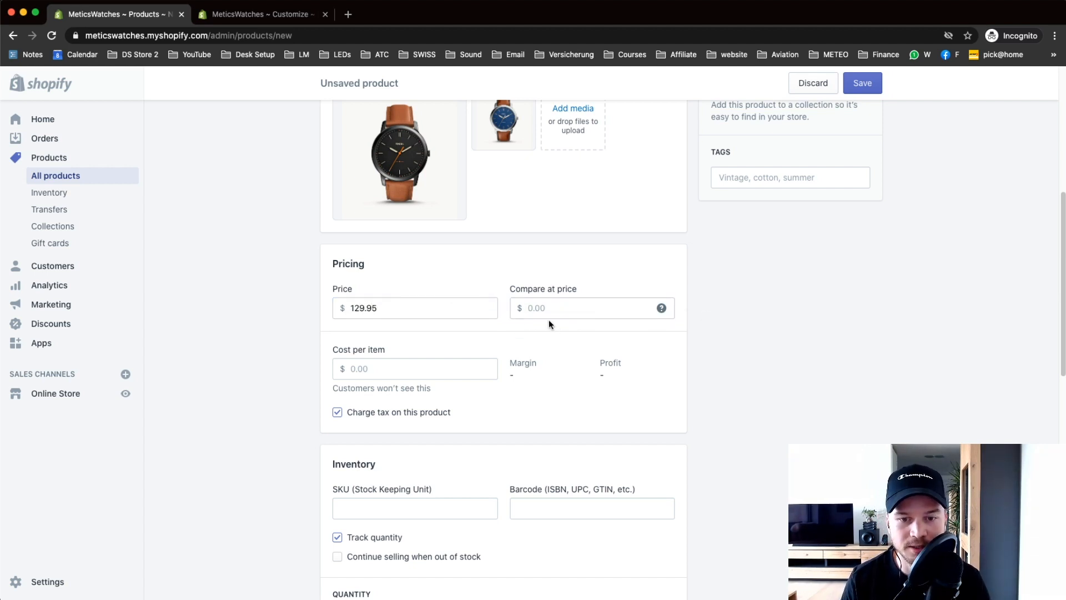
triple_click(396, 307)
drag(396, 305, 348, 305)
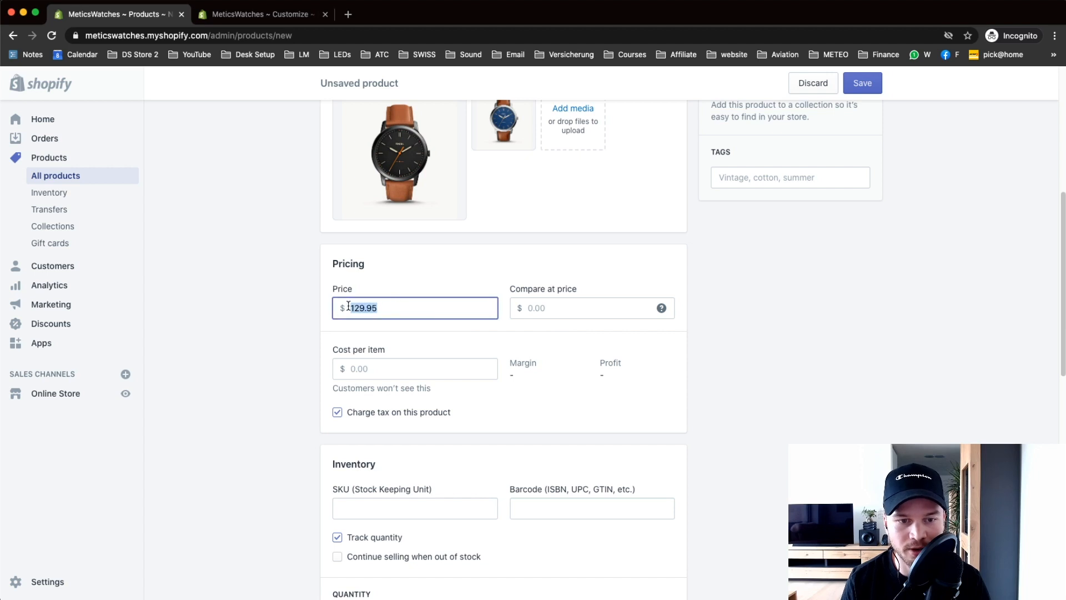
Step: Enter a 159.95 compare-at price and a 60.00 cost per item
click(533, 307)
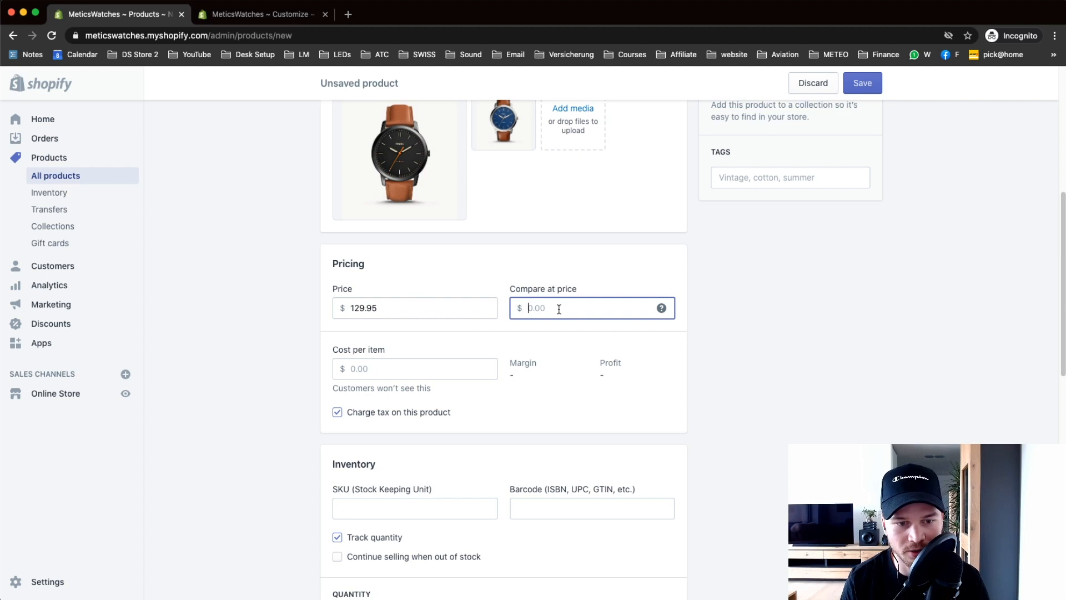
text(159.95)
click(728, 344)
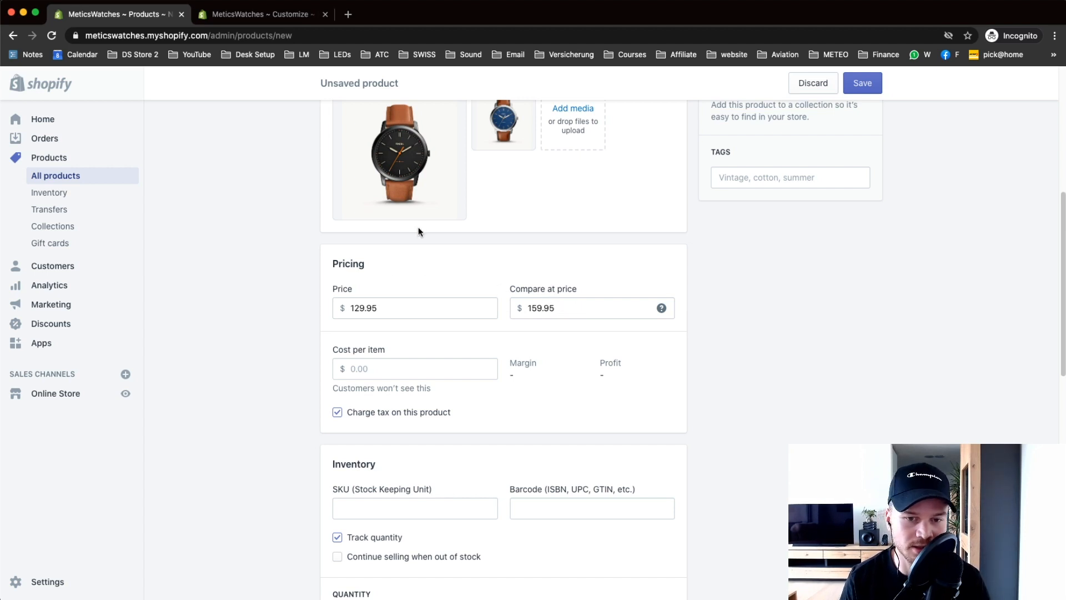
click(438, 373)
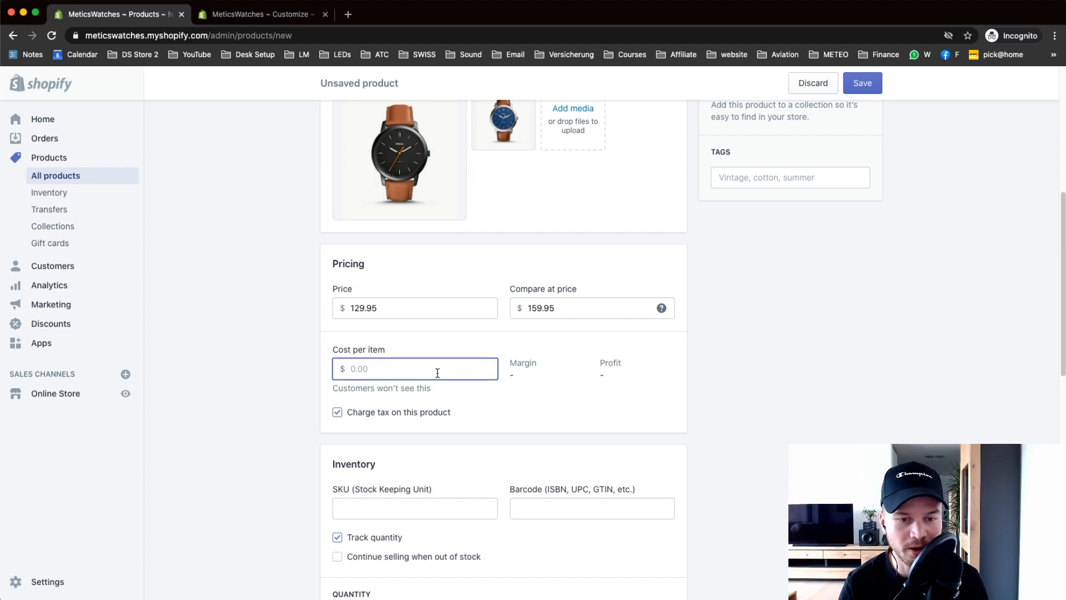
text(60)
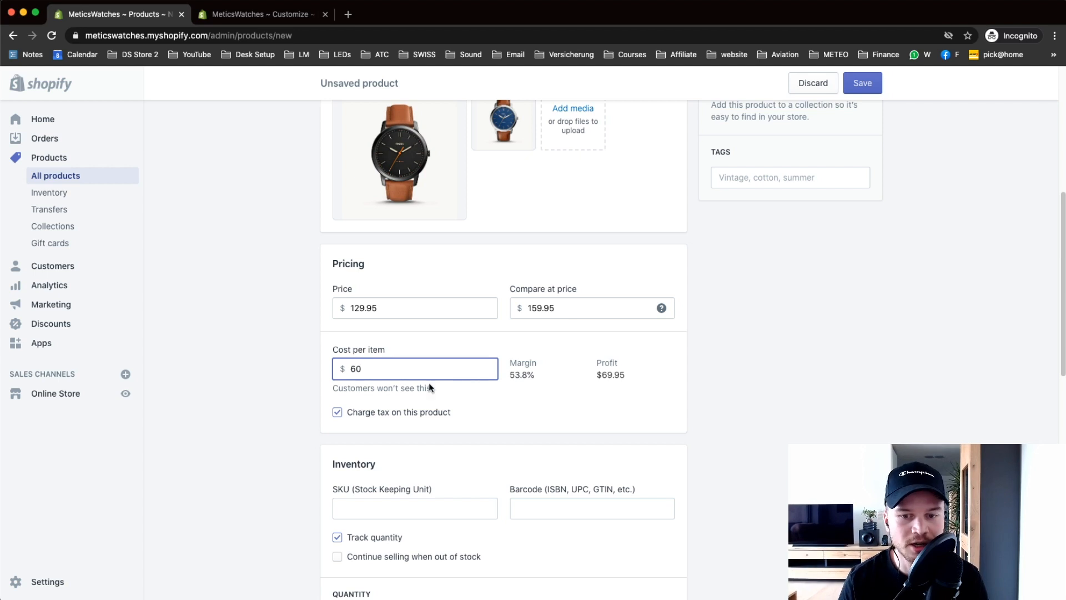
click(528, 375)
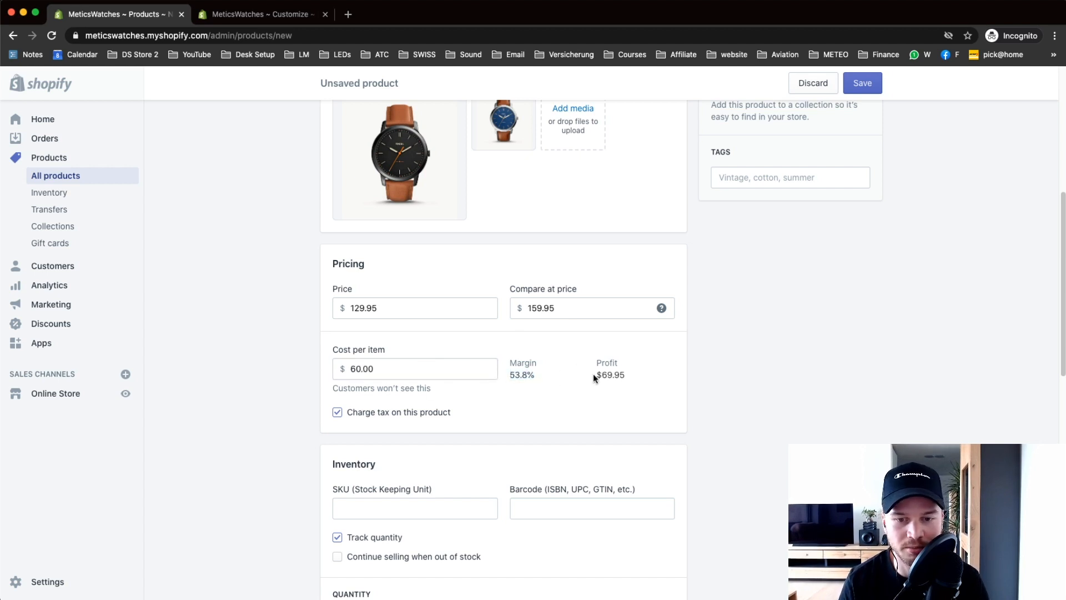
click(267, 368)
scroll(267, 367, down, 3)
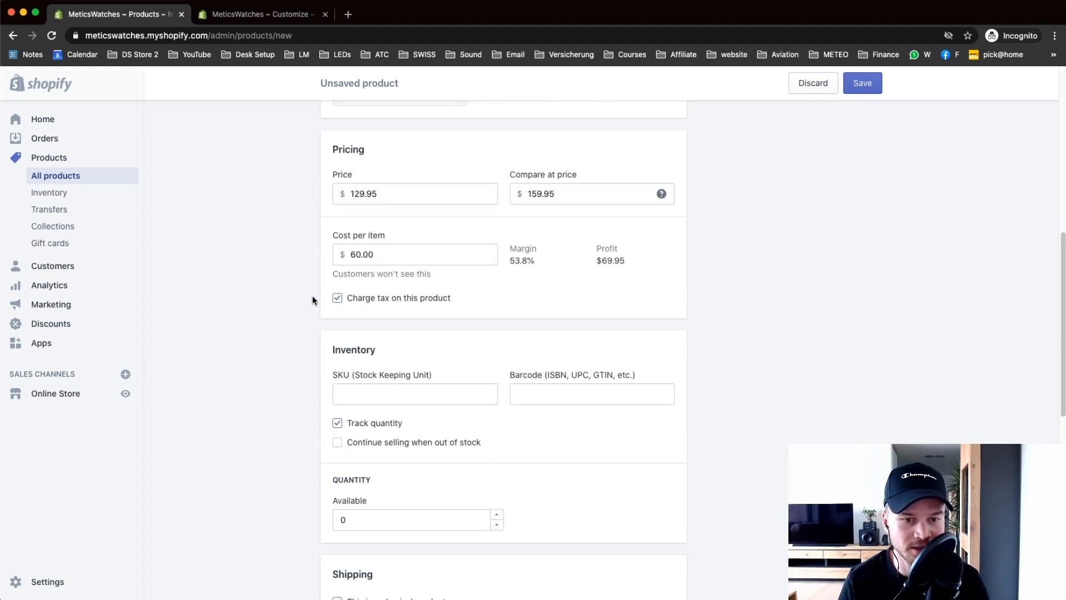
Step: Enter SKU 1000 and set the available quantity to 100
scroll(281, 314, down, 2)
click(369, 322)
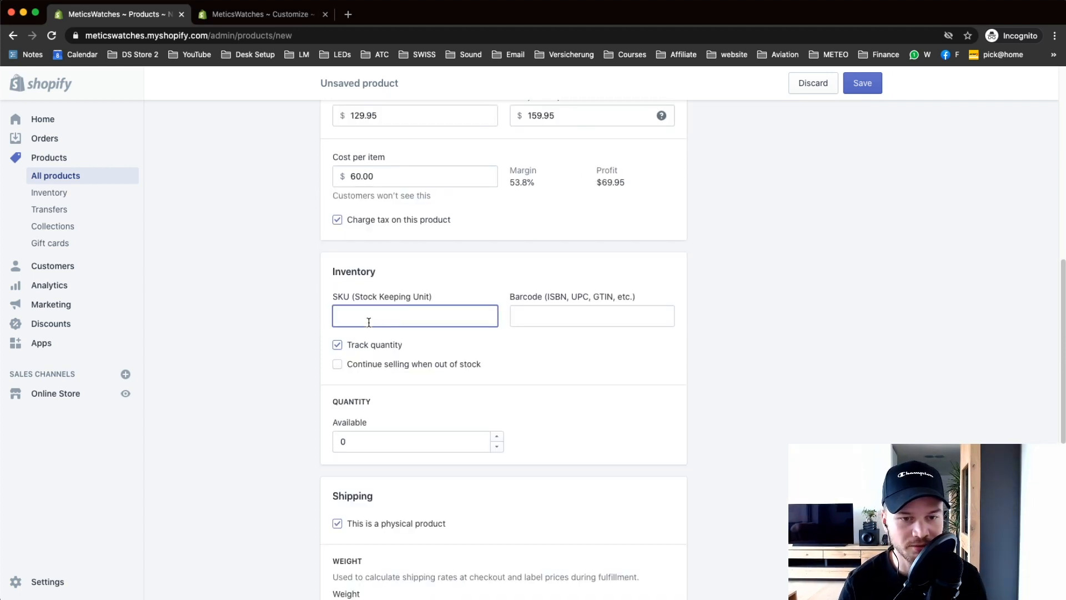
text(1000)
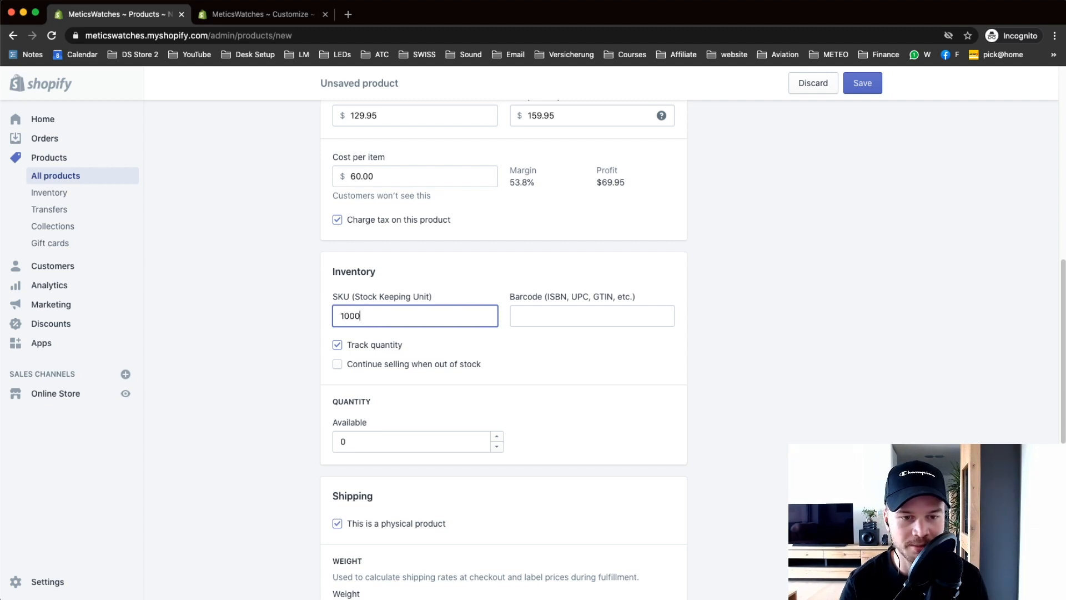
click(287, 329)
scroll(245, 328, down, 3)
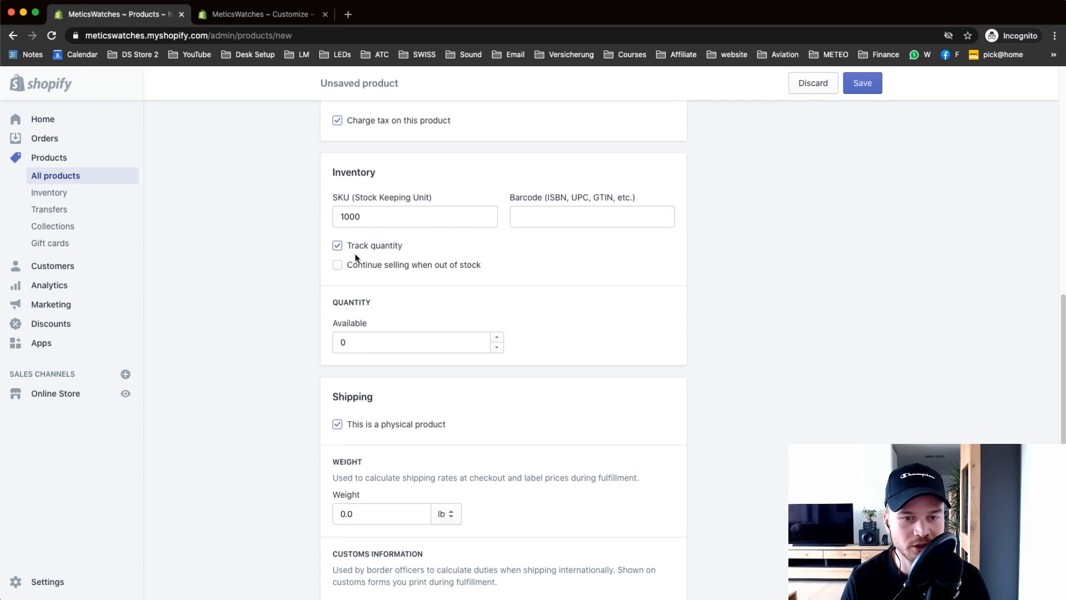
click(353, 341)
text(100)
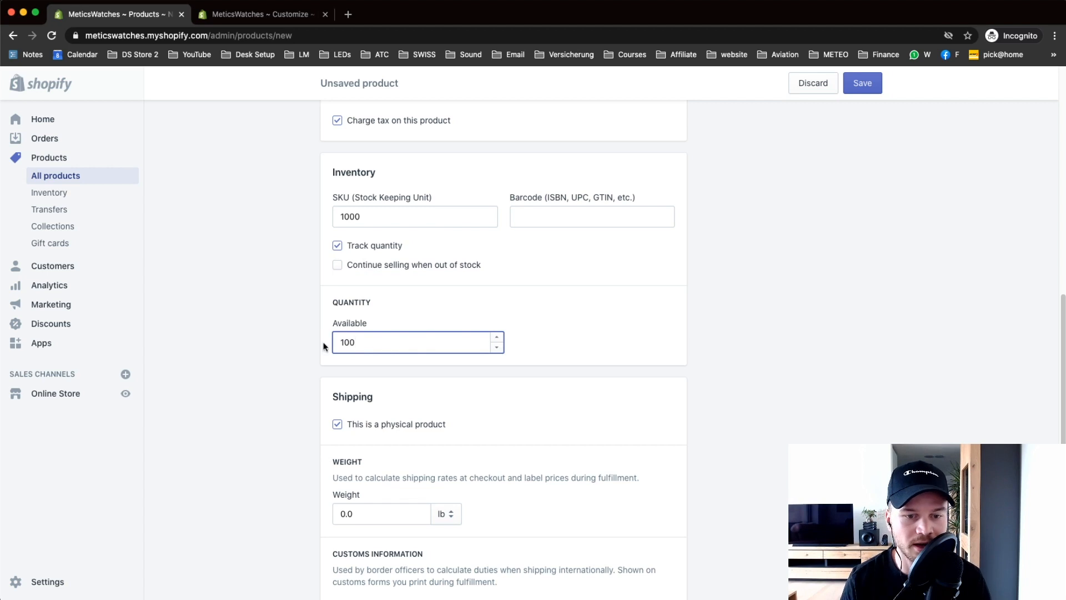
click(287, 310)
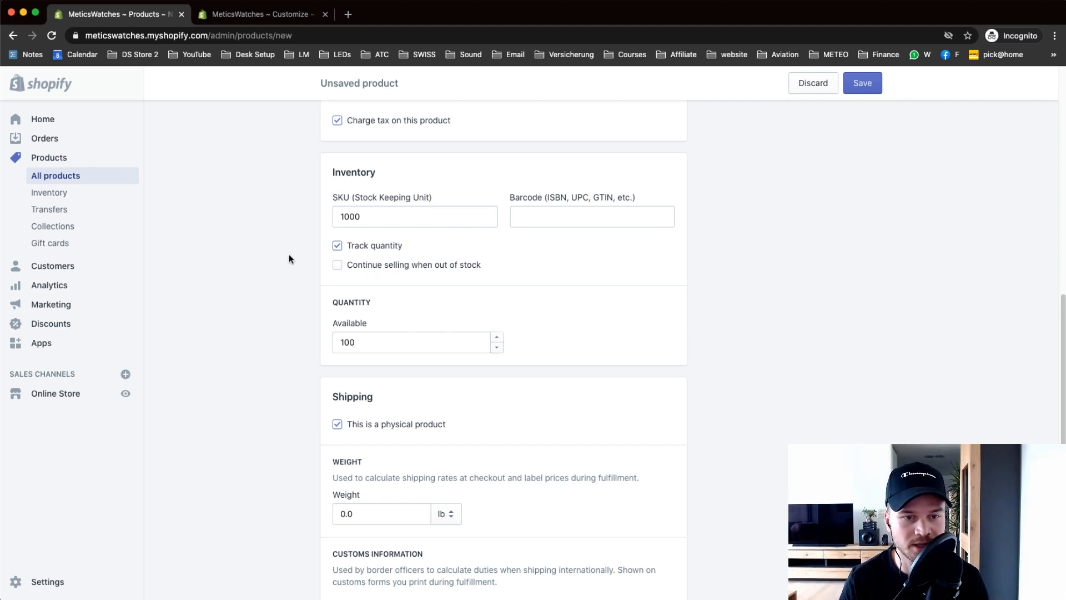
Step: Toggle 'Continue selling when out of stock' on and back off, keeping 100 available
double_click(347, 341)
click(289, 332)
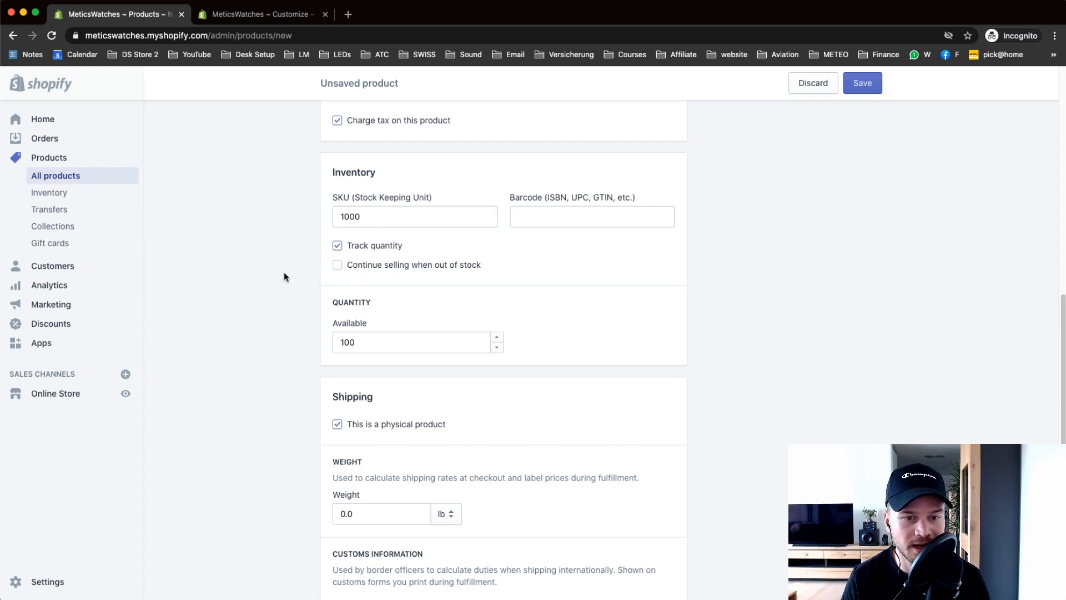
click(337, 266)
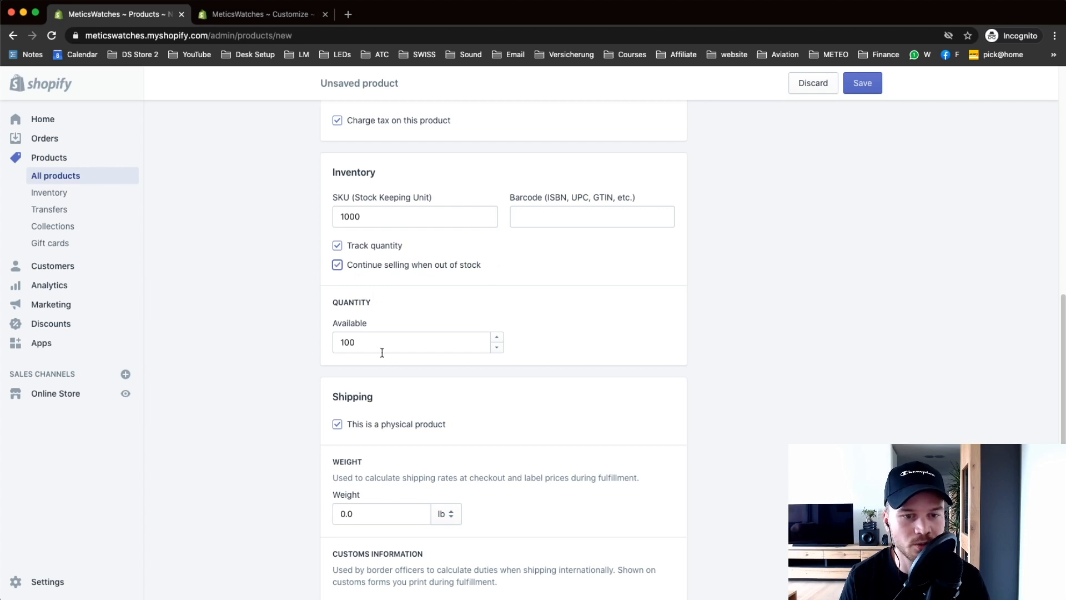
click(336, 265)
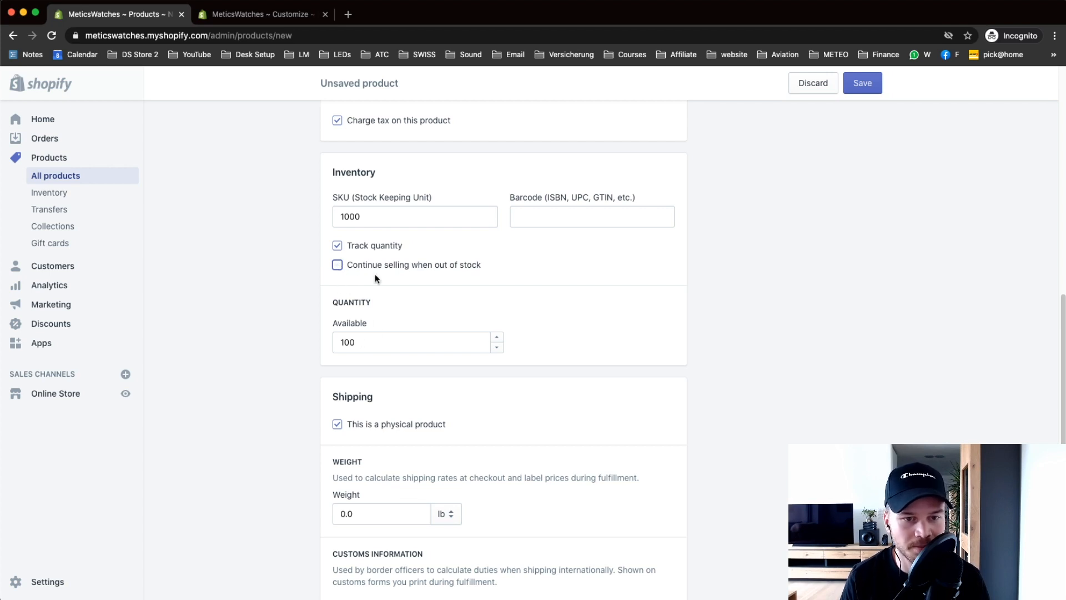
click(368, 341)
click(311, 344)
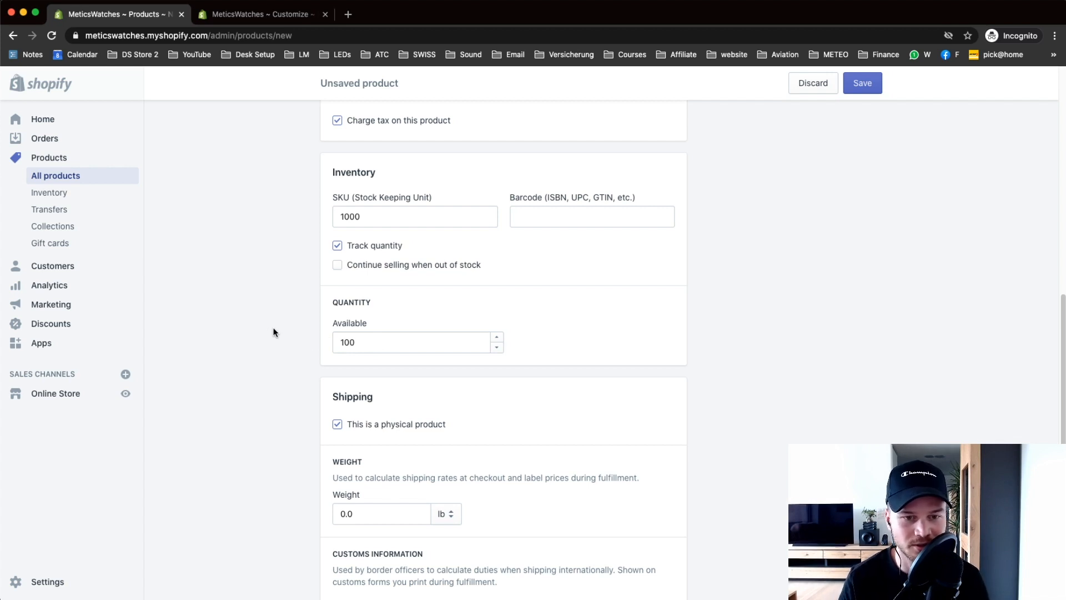
scroll(306, 303, down, 3)
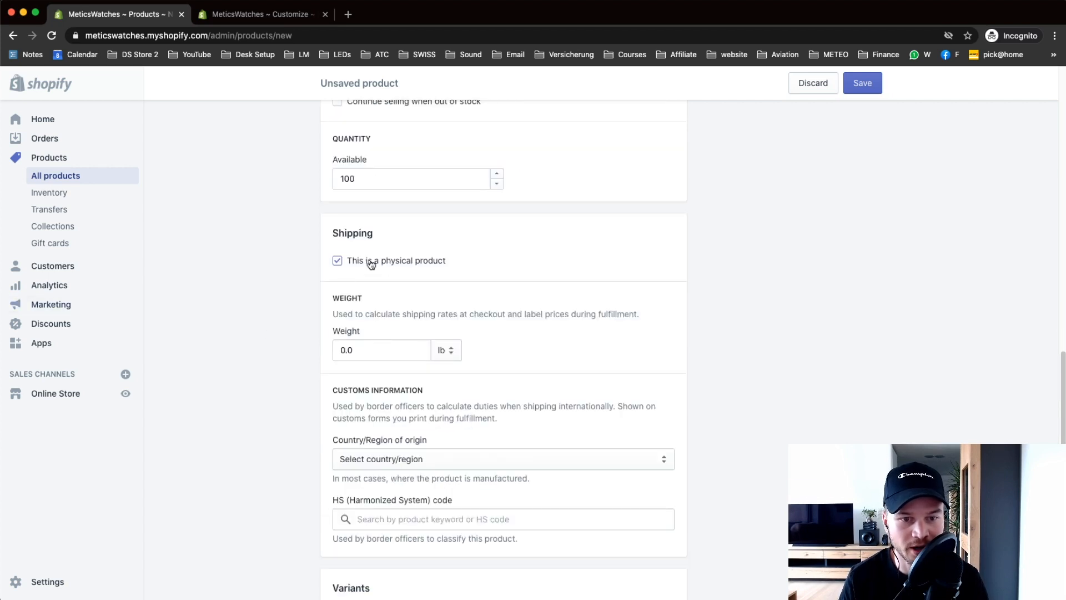
scroll(299, 272, down, 2)
drag(367, 269, 318, 269)
click(318, 268)
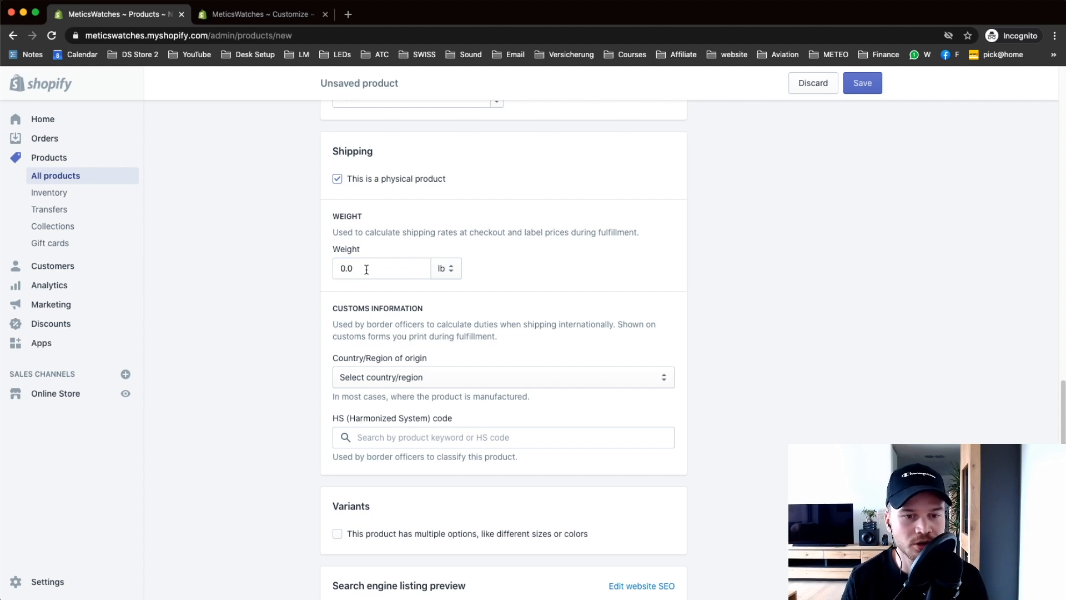
drag(357, 268, 328, 272)
click(328, 271)
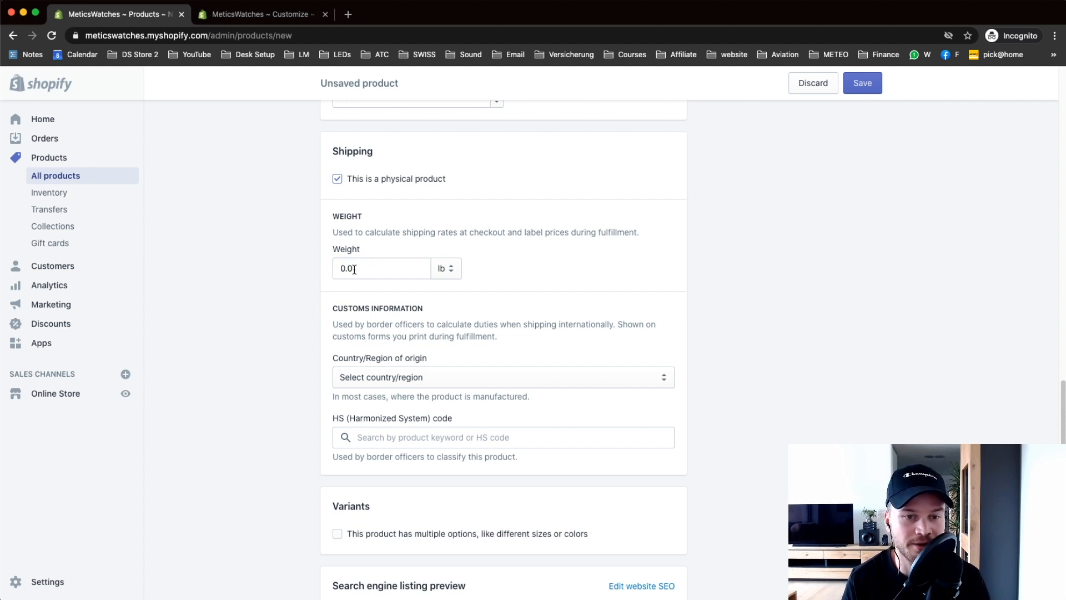
drag(354, 268, 285, 271)
click(285, 271)
scroll(289, 306, down, 3)
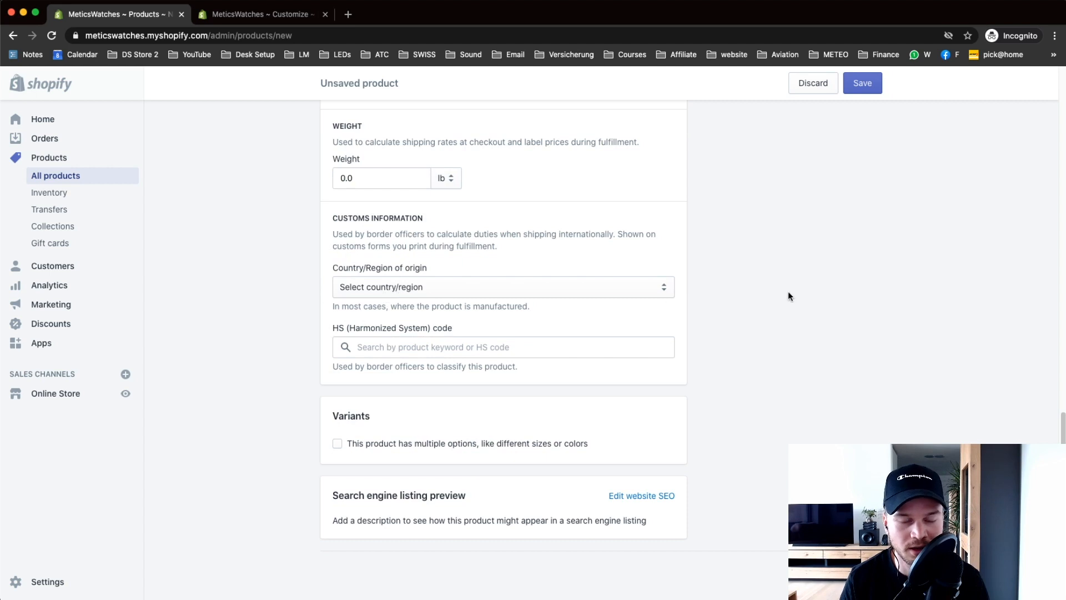
click(518, 287)
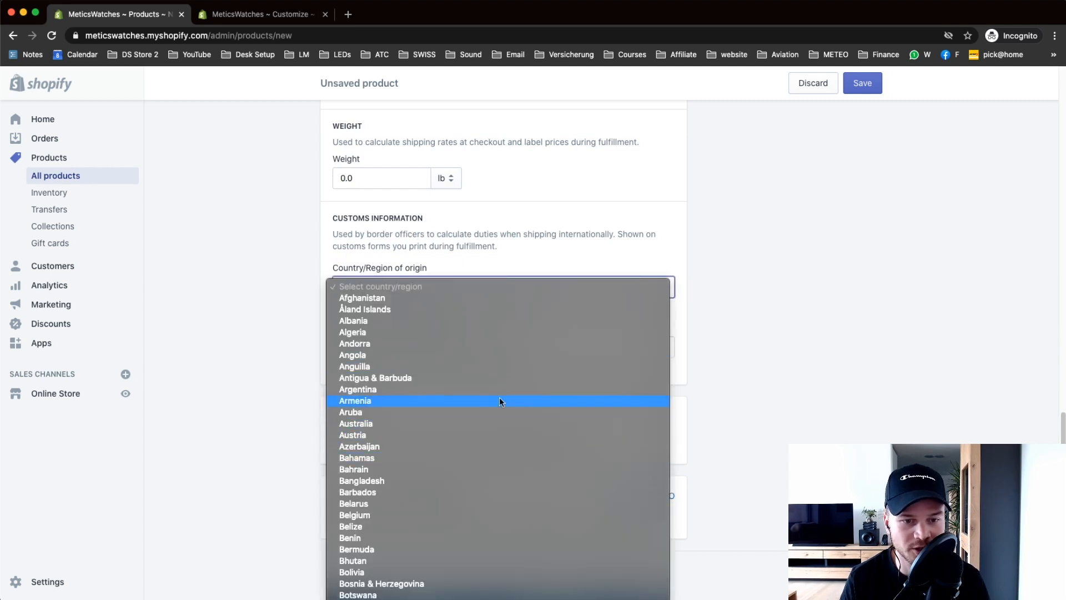
click(261, 324)
scroll(294, 312, down, 1)
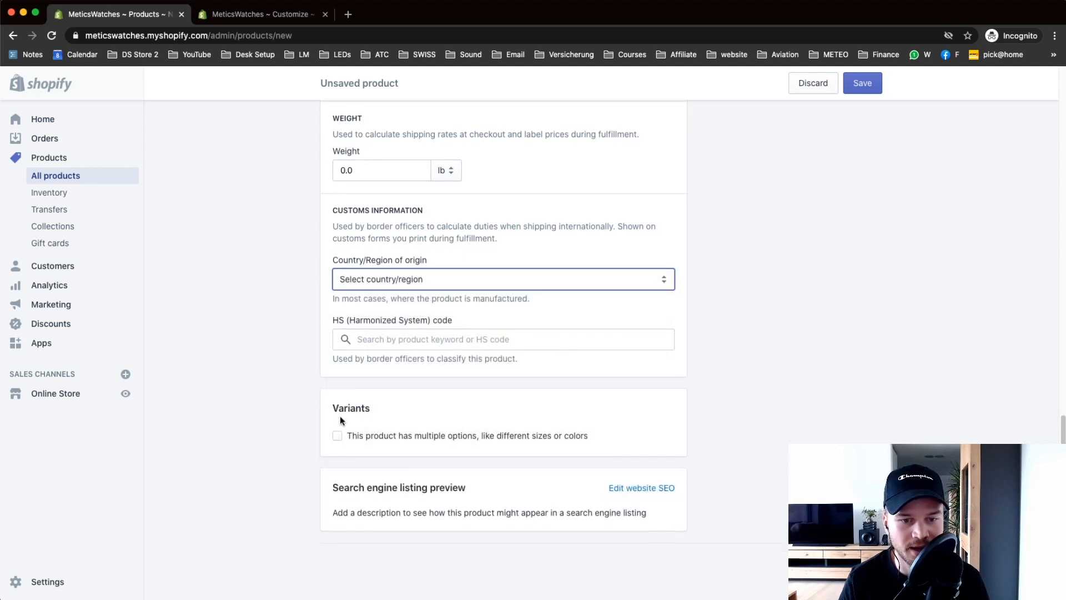
scroll(514, 401, up, 10)
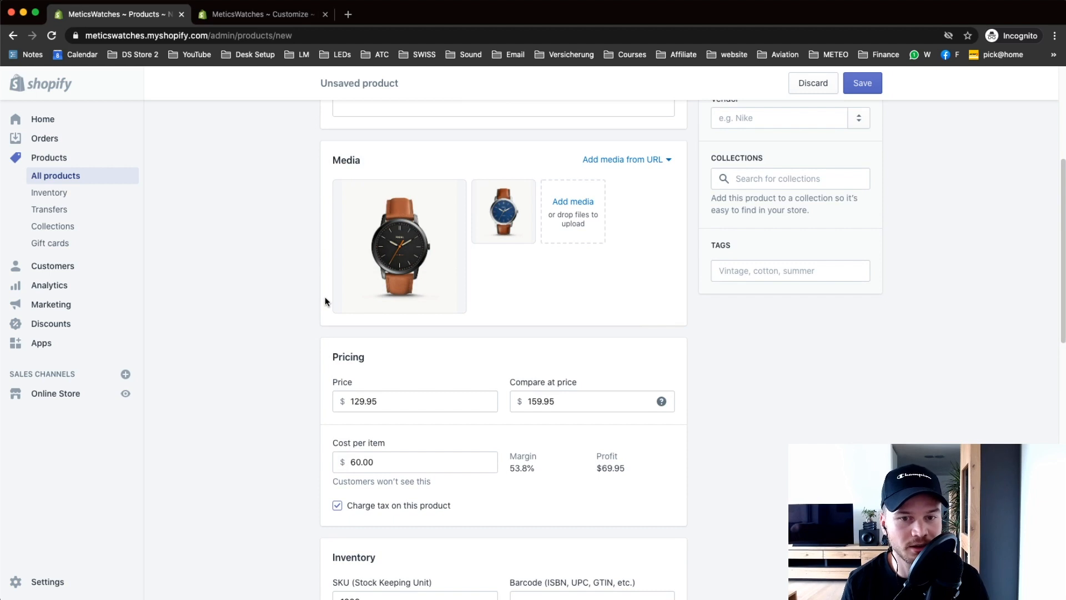
scroll(234, 355, down, 1)
scroll(255, 350, down, 10)
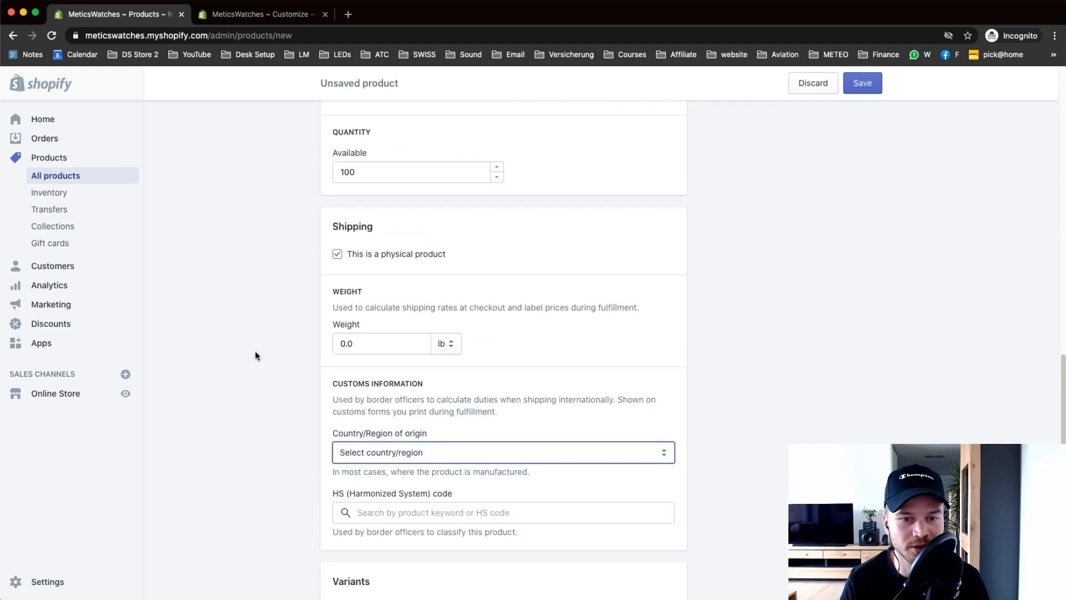
scroll(255, 356, up, 10)
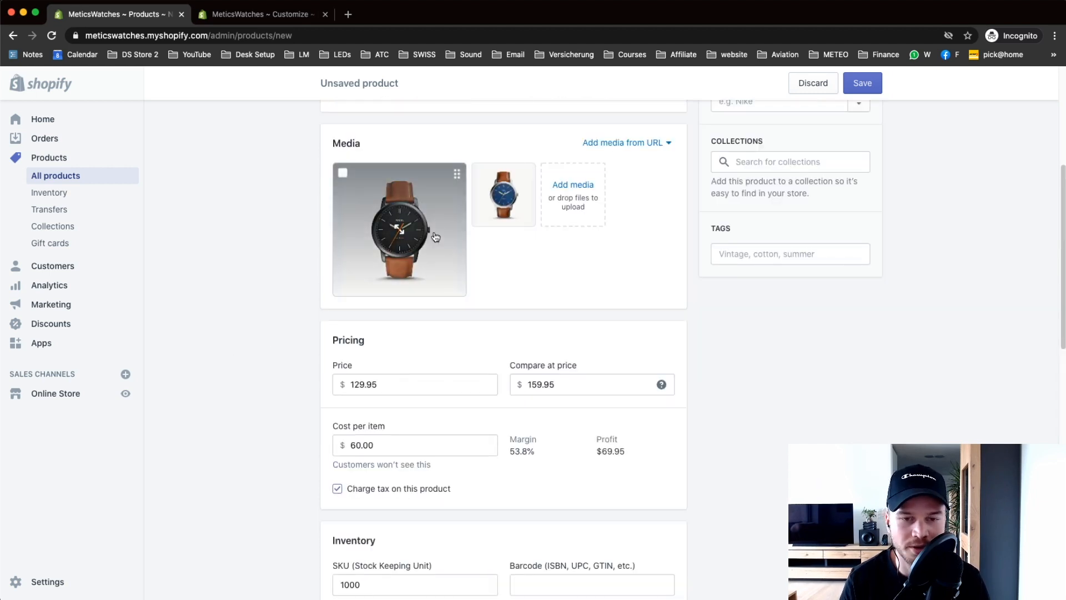
scroll(289, 332, down, 10)
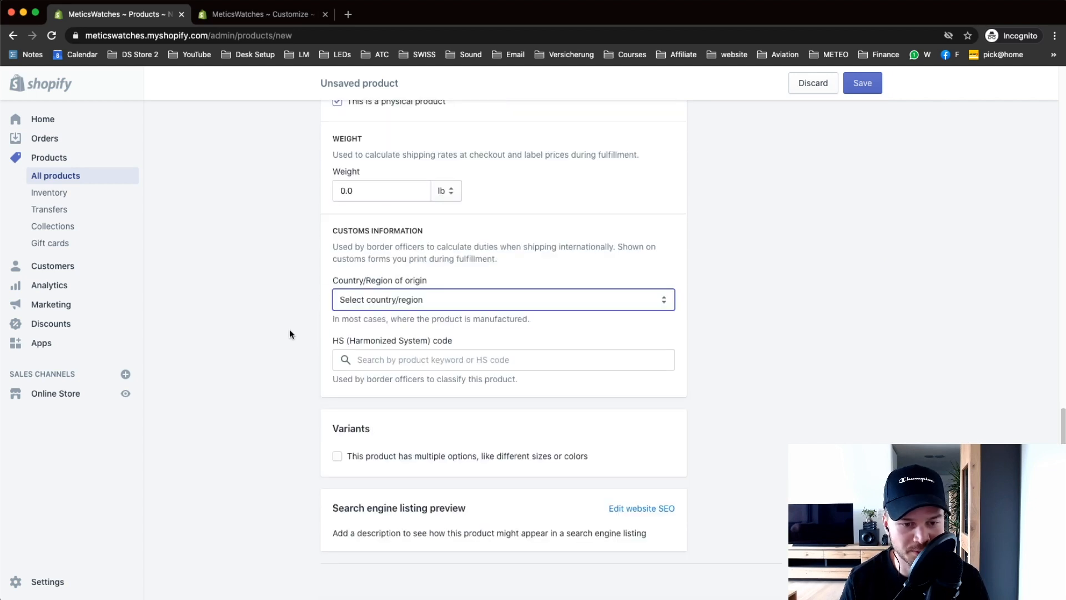
scroll(305, 386, down, 1)
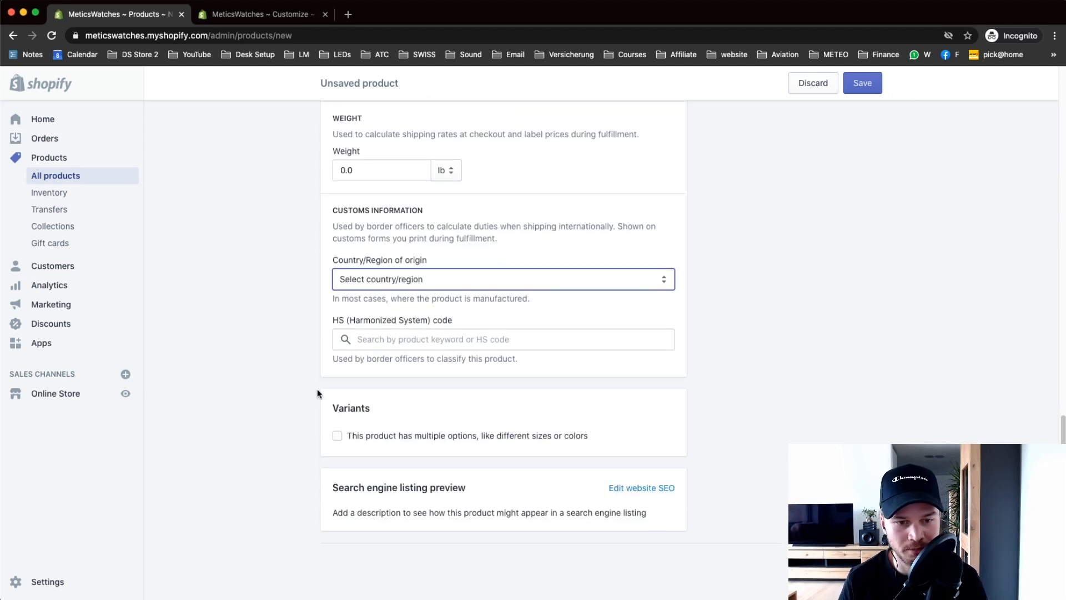
Step: Add a Color option with the values black and blue
click(339, 436)
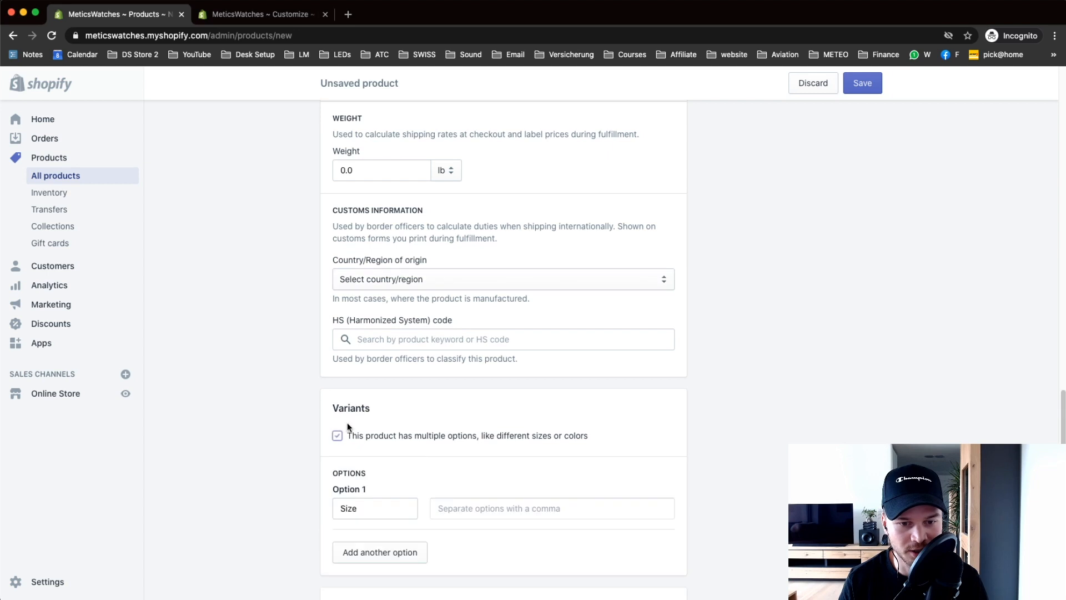
scroll(248, 412, down, 3)
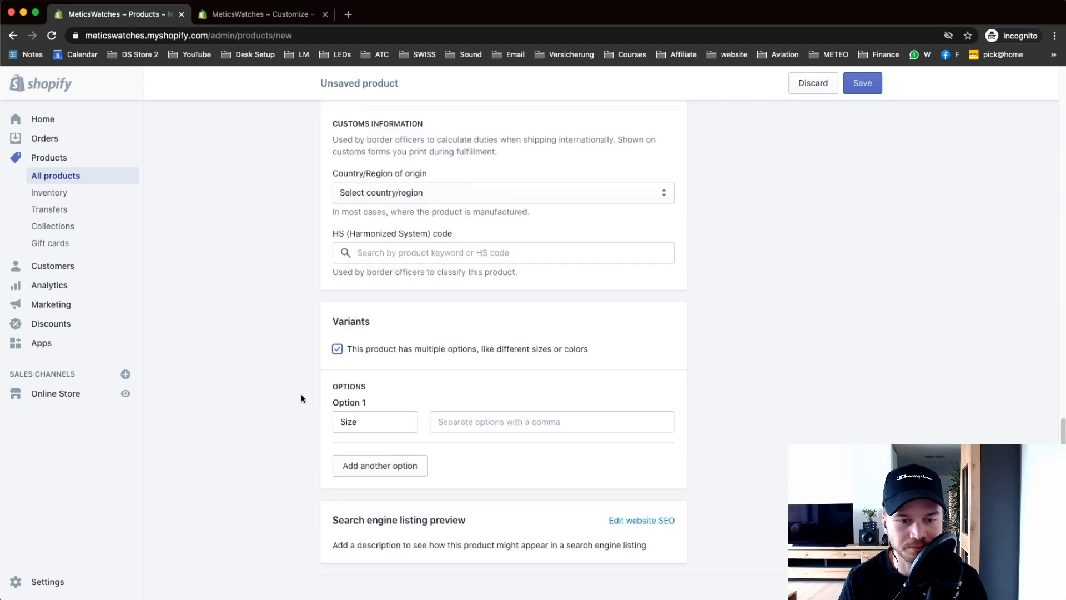
click(368, 423)
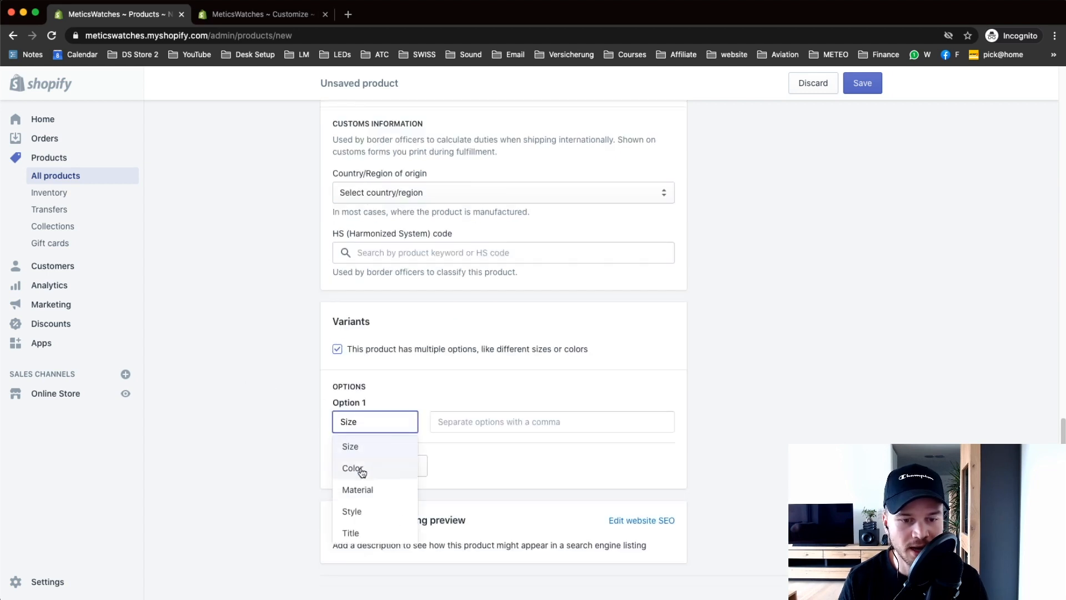
click(358, 468)
click(465, 423)
text(b)
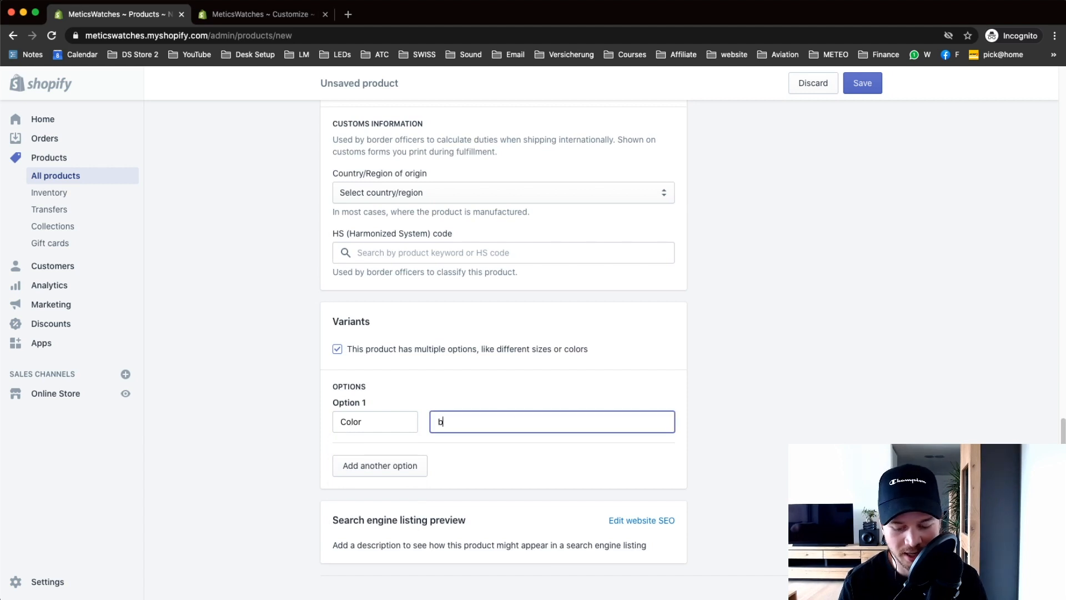
text(lack)
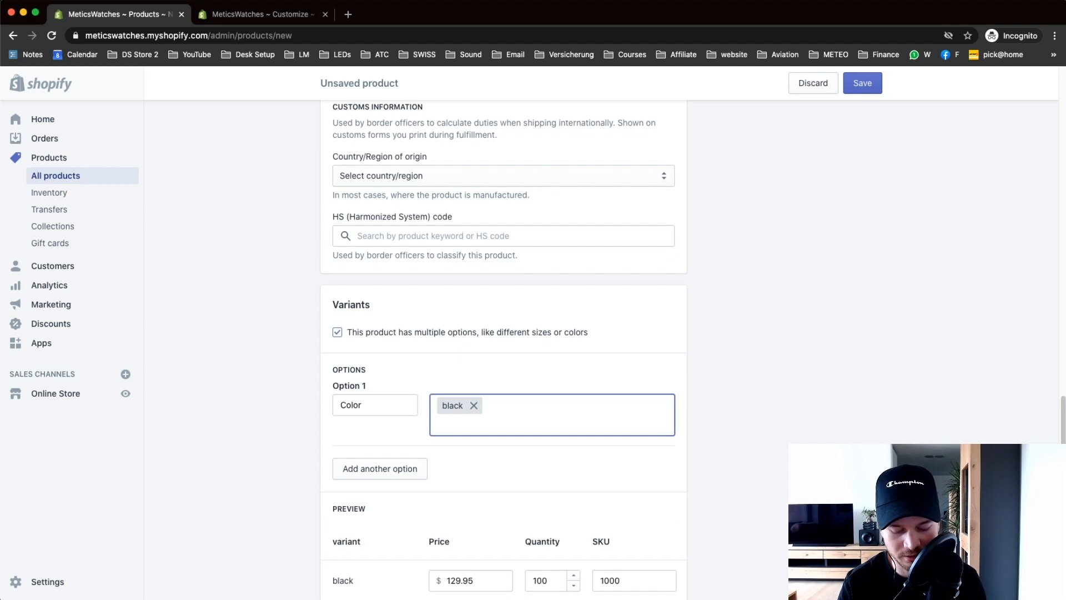
text(,blue,)
click(261, 378)
scroll(262, 378, down, 2)
scroll(409, 371, down, 3)
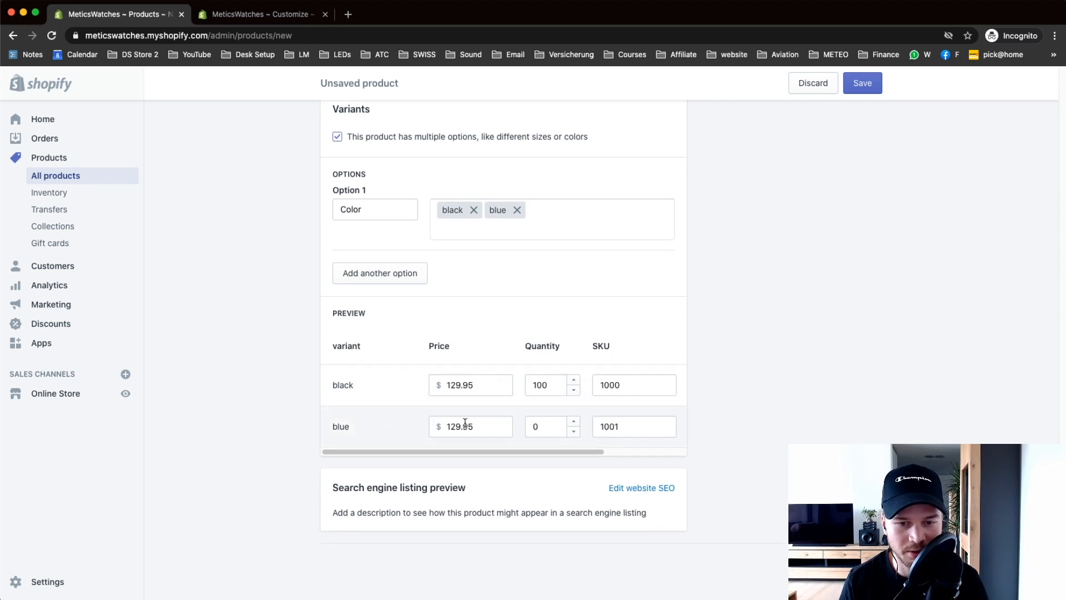
Step: Correct the black variant's price to 129.95 and set the blue variant's quantity to 100
click(456, 386)
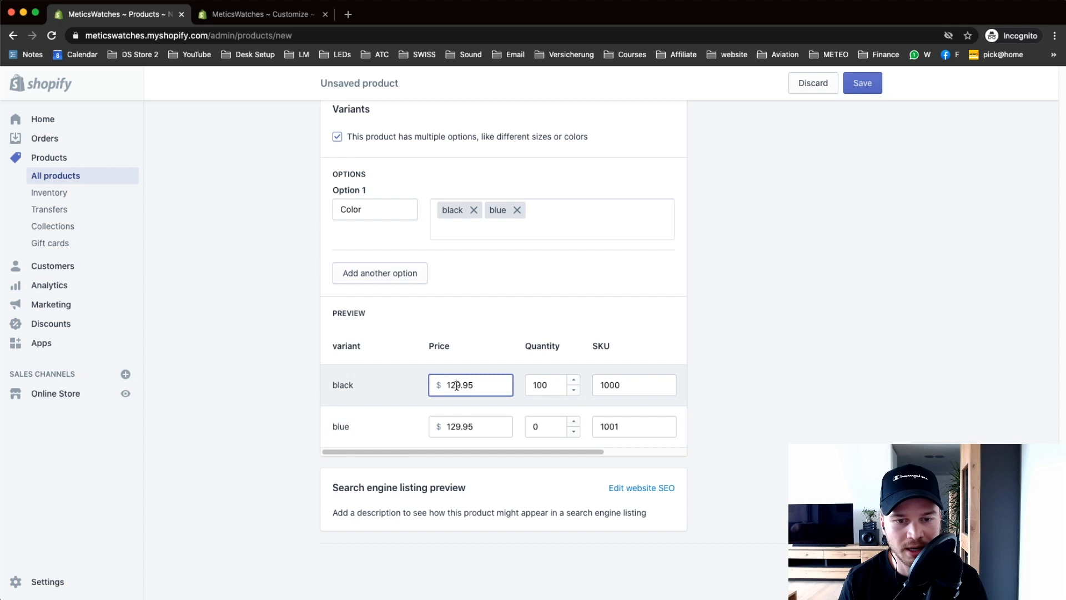
key(BackSpace)
text(3)
key(BackSpace)
text(2)
click(261, 381)
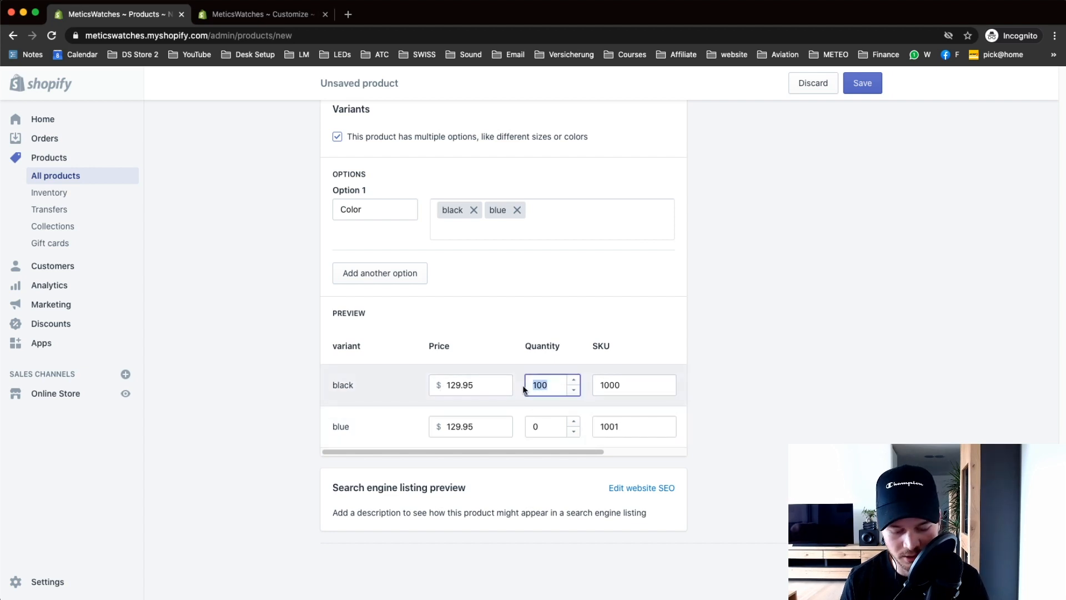
double_click(542, 426)
text(100)
click(560, 386)
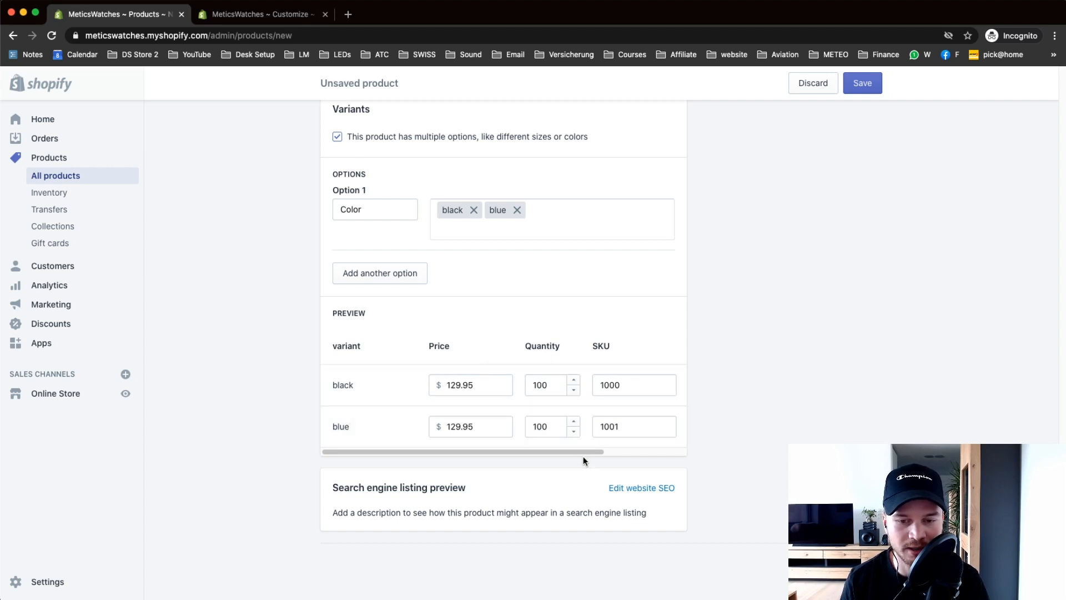
Step: Delete the custom search listing page title, leaving the description and minimalist-leather-watch handle untouched
click(664, 491)
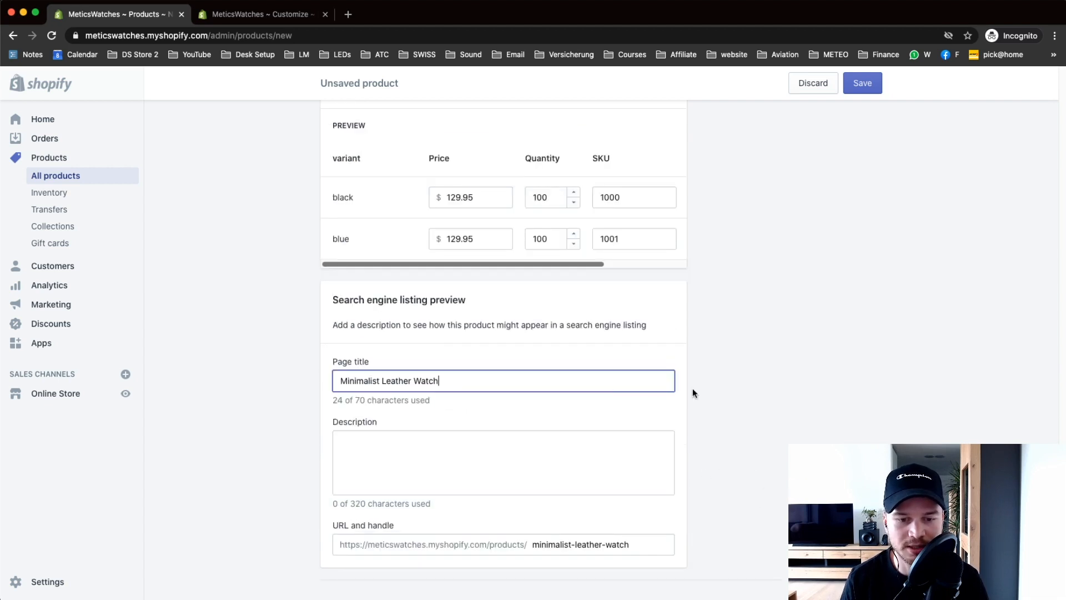
drag(440, 381, 334, 382)
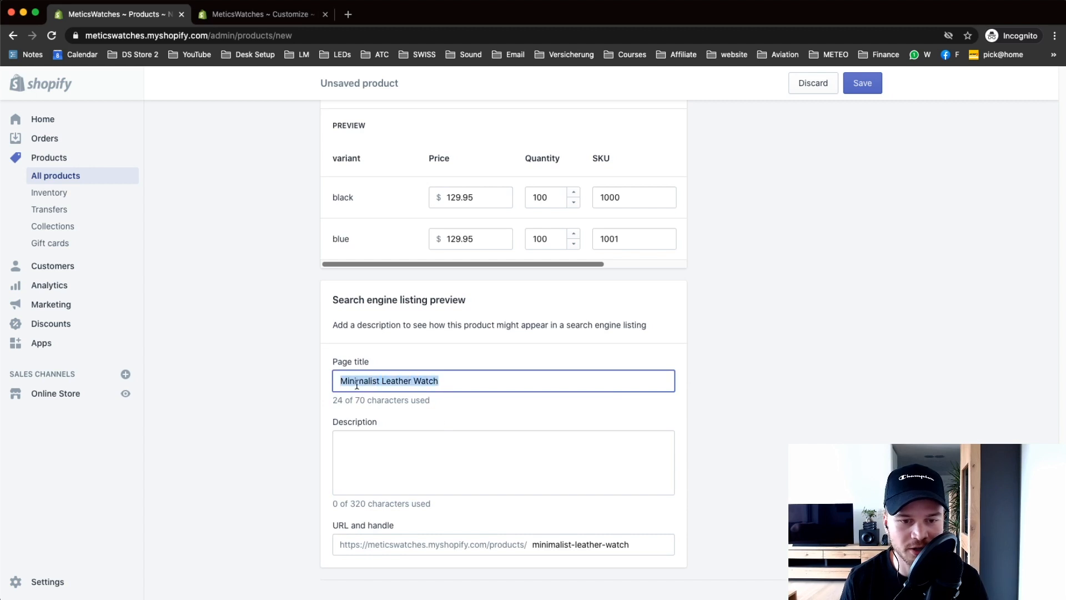
key(BackSpace)
click(345, 442)
scroll(219, 429, down, 1)
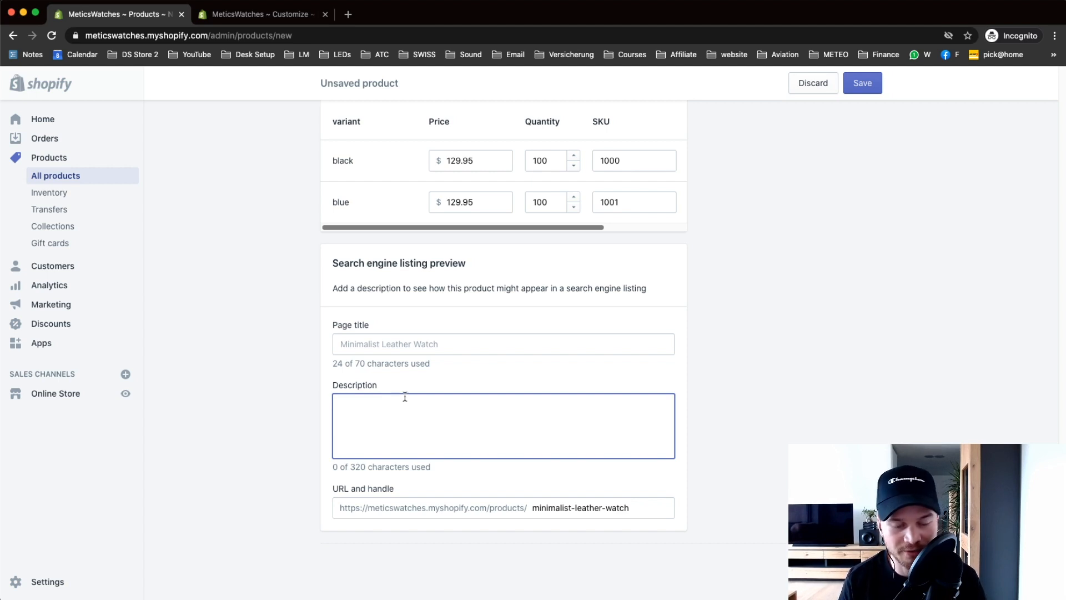
click(315, 419)
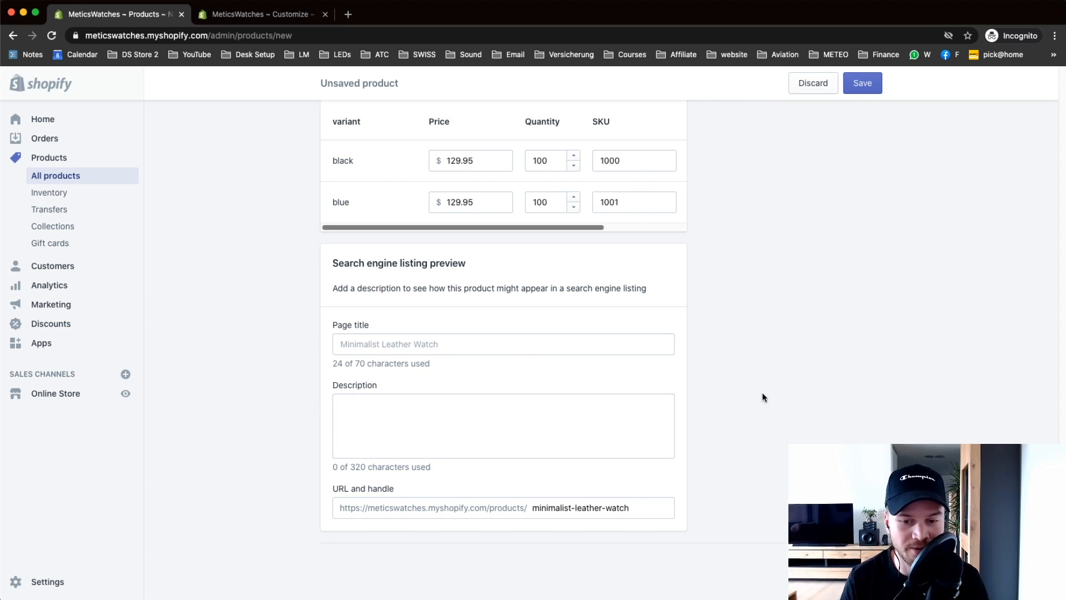
drag(639, 508, 569, 501)
click(564, 508)
click(735, 440)
scroll(753, 395, up, 6)
scroll(751, 394, up, 10)
scroll(752, 394, down, 10)
Step: Put the Minimalist Leather Watch in the MENS and NEW ARRIVALS collections
scroll(751, 397, up, 15)
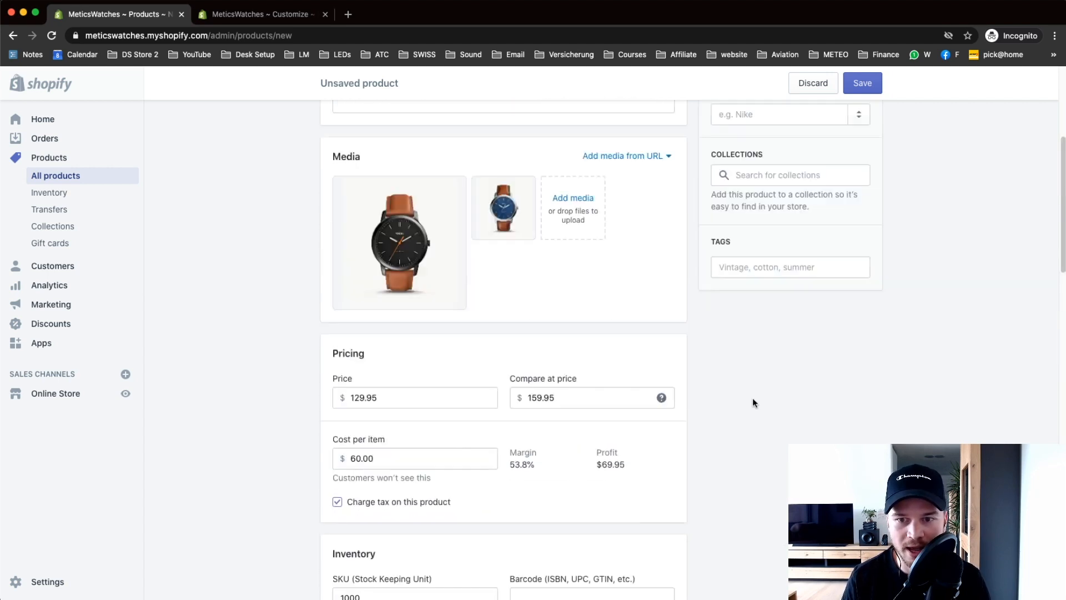
scroll(752, 398, up, 5)
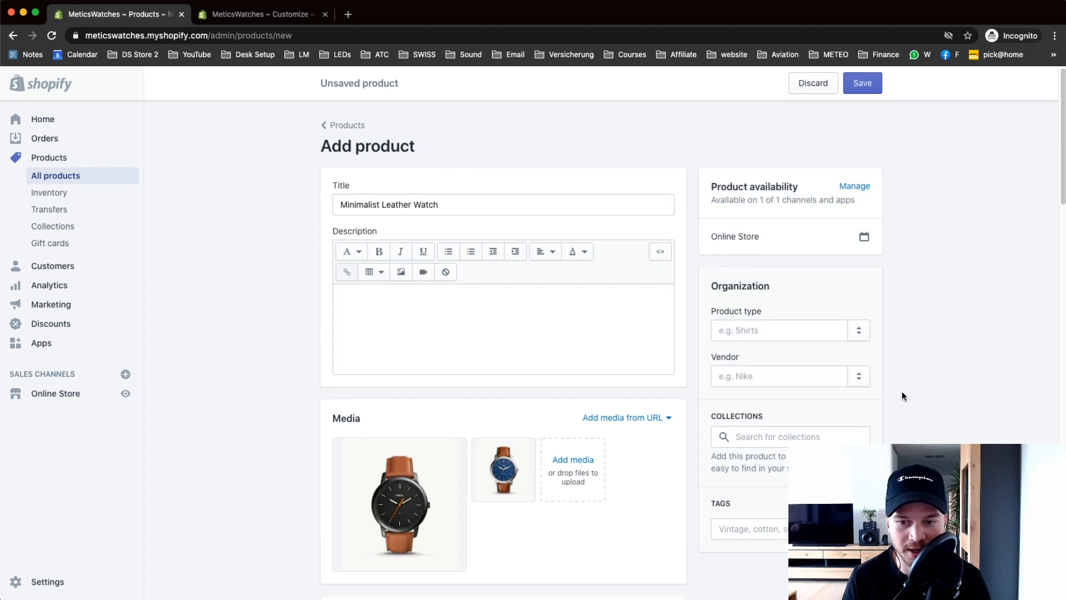
scroll(902, 395, down, 3)
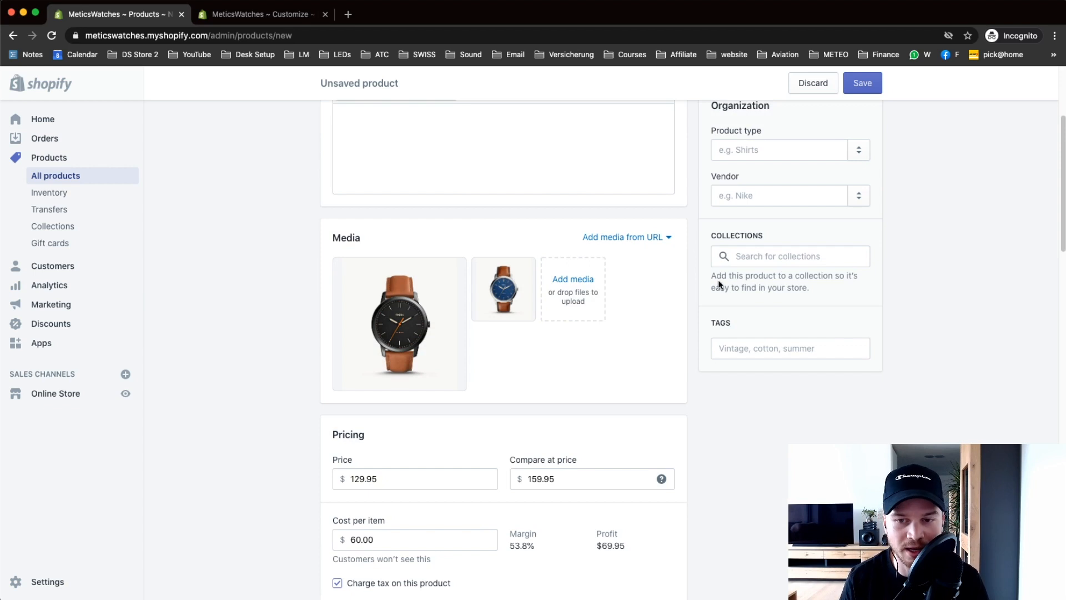
scroll(741, 275, up, 1)
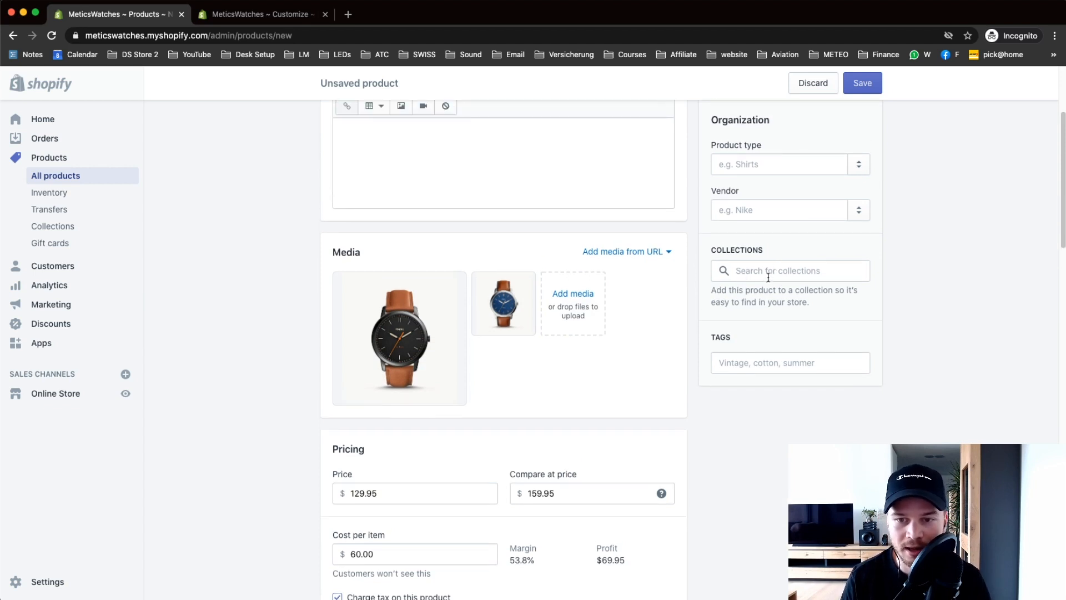
click(759, 271)
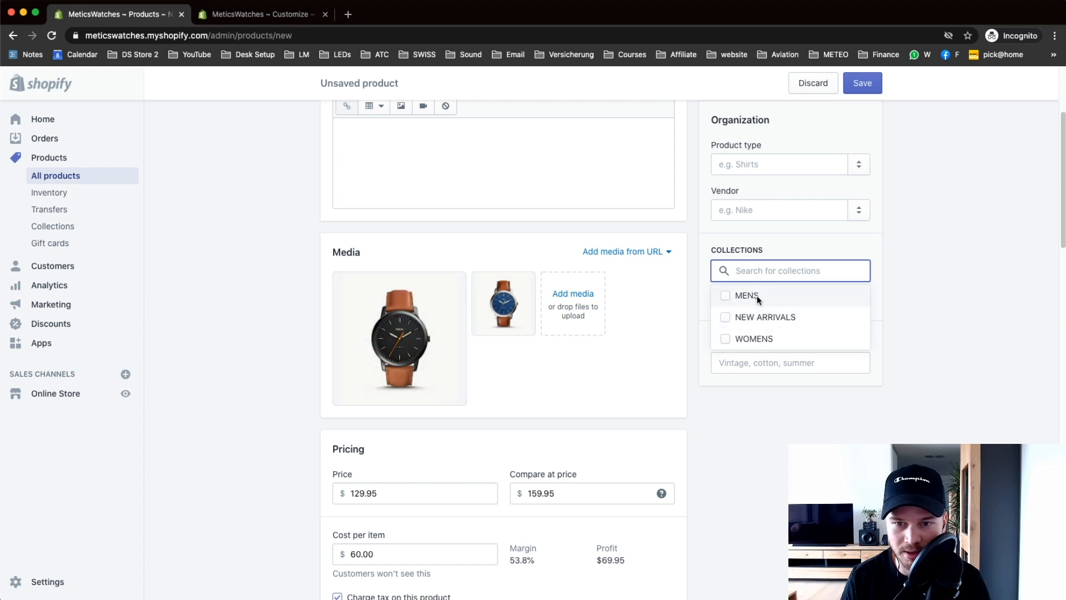
click(725, 297)
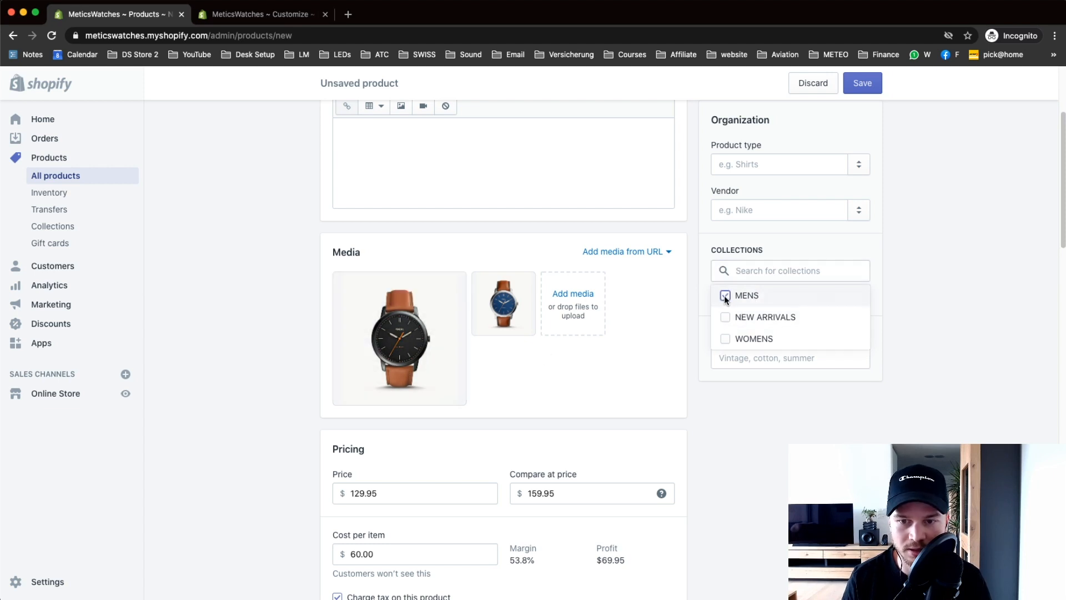
click(725, 317)
click(942, 315)
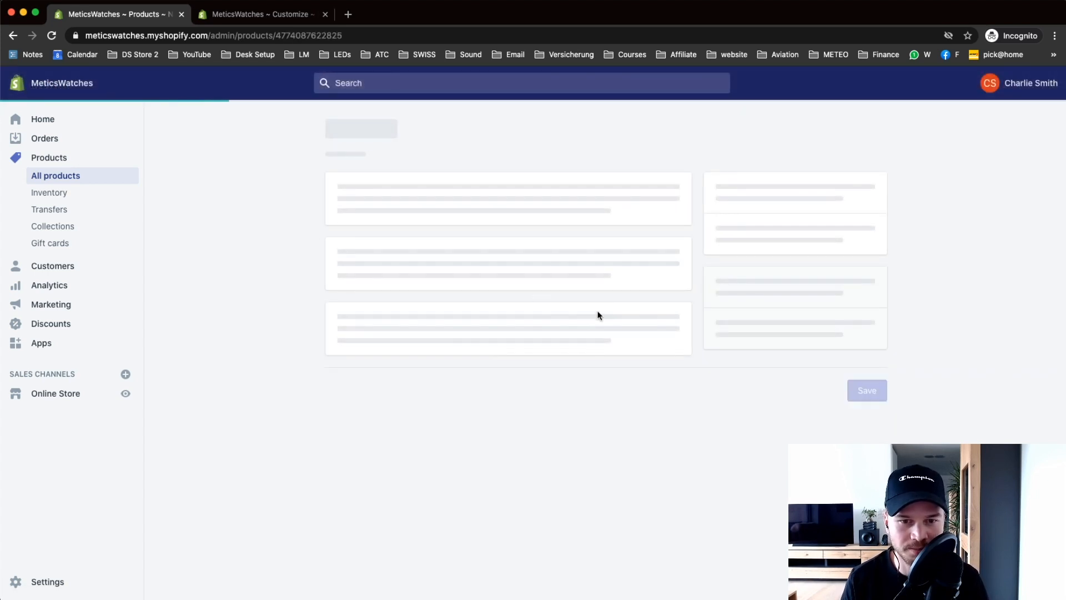
Step: Assign the black watch photo to the black variant
scroll(447, 333, down, 5)
scroll(447, 344, down, 3)
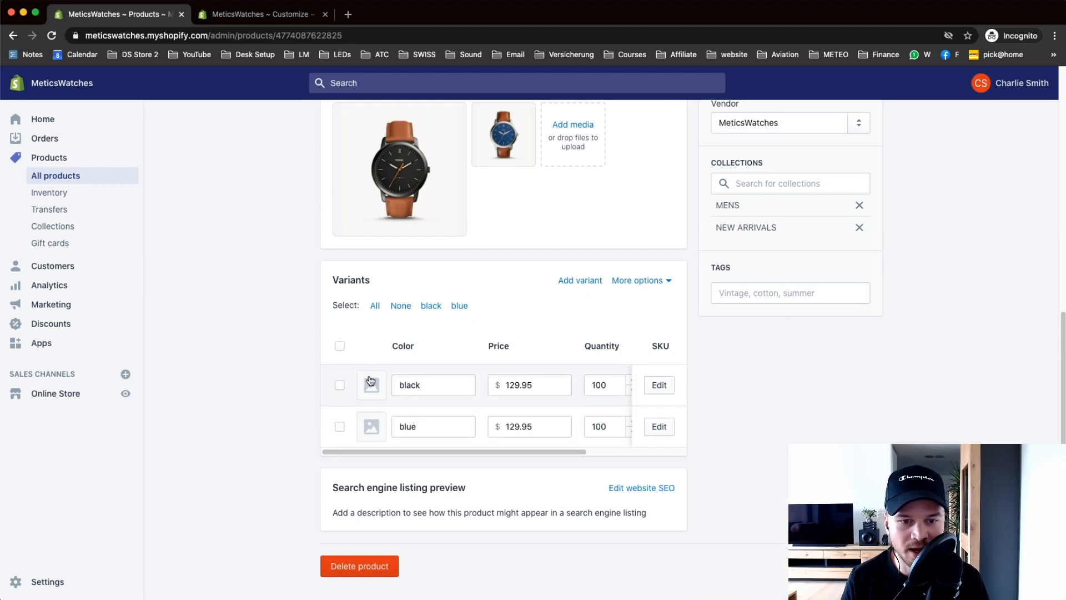
click(422, 386)
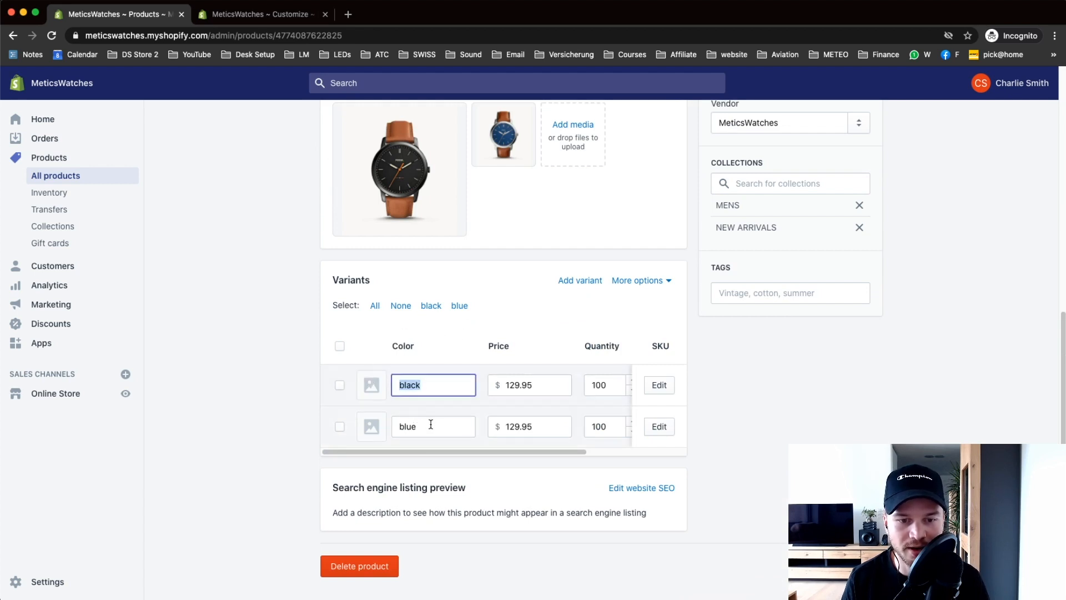
click(410, 425)
click(391, 385)
click(371, 384)
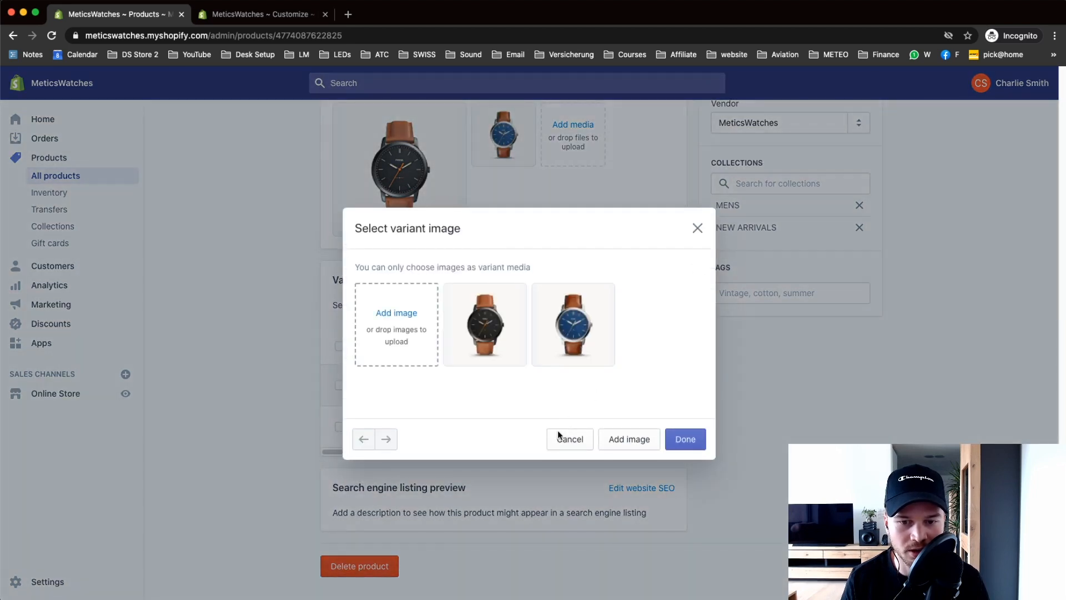
click(483, 319)
click(685, 438)
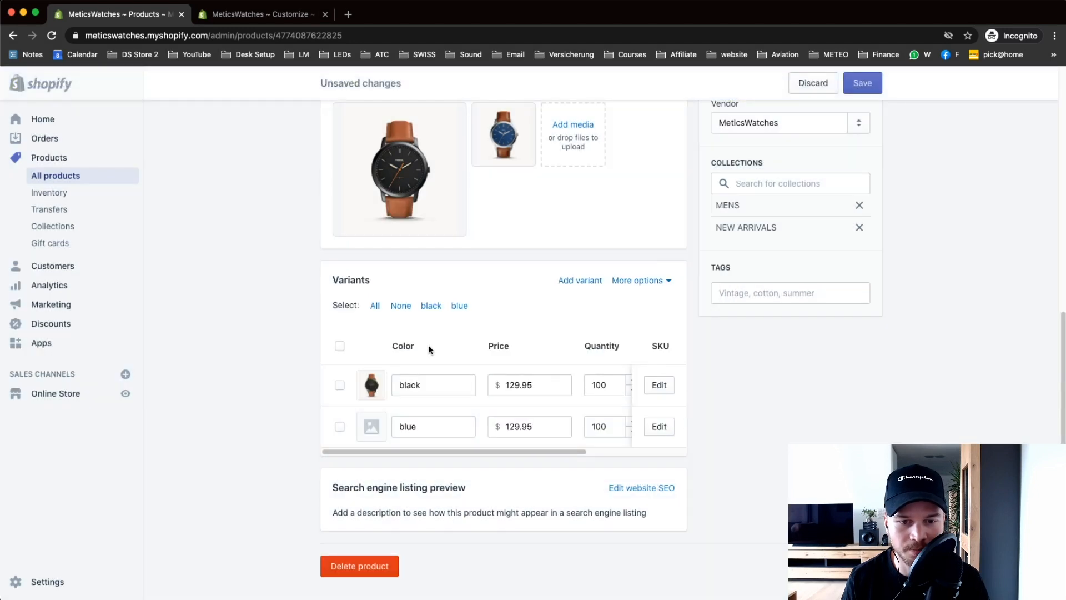
Step: Assign the blue watch photo to the blue variant and save the product
click(370, 427)
click(573, 324)
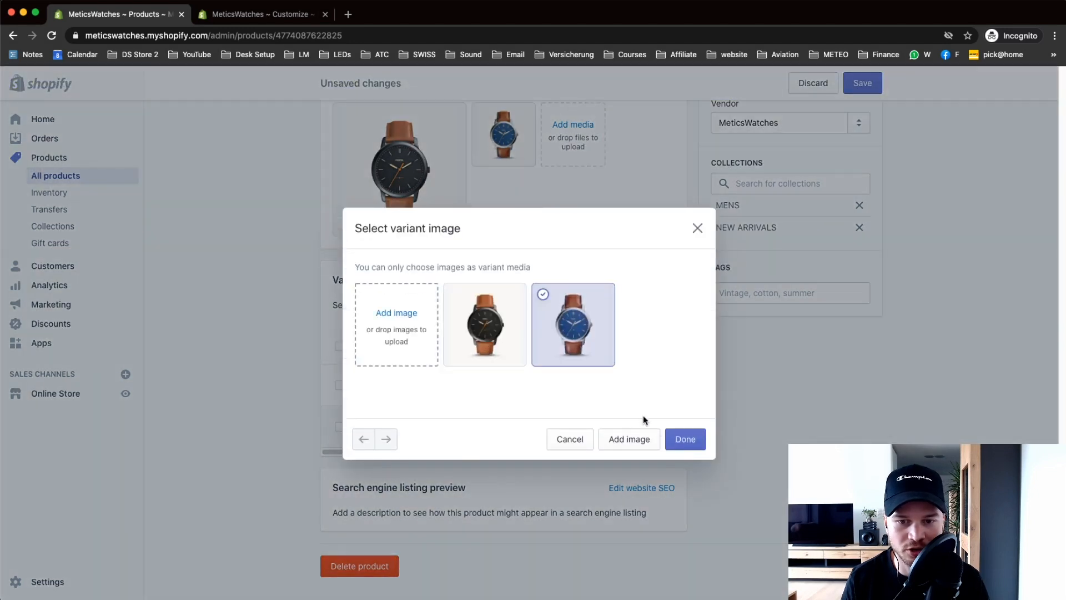
click(685, 439)
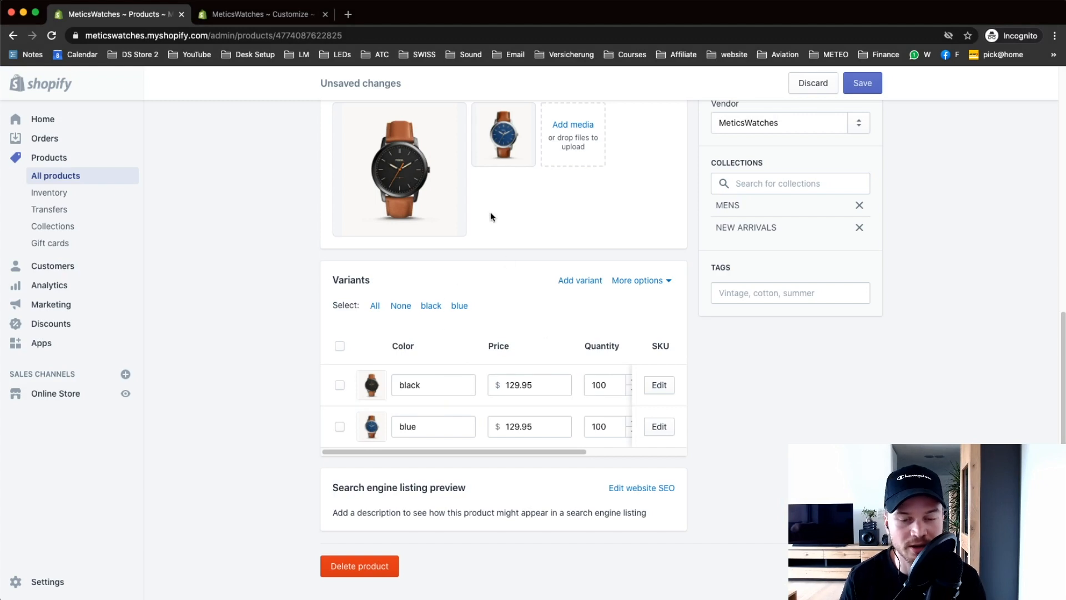
key(super+s)
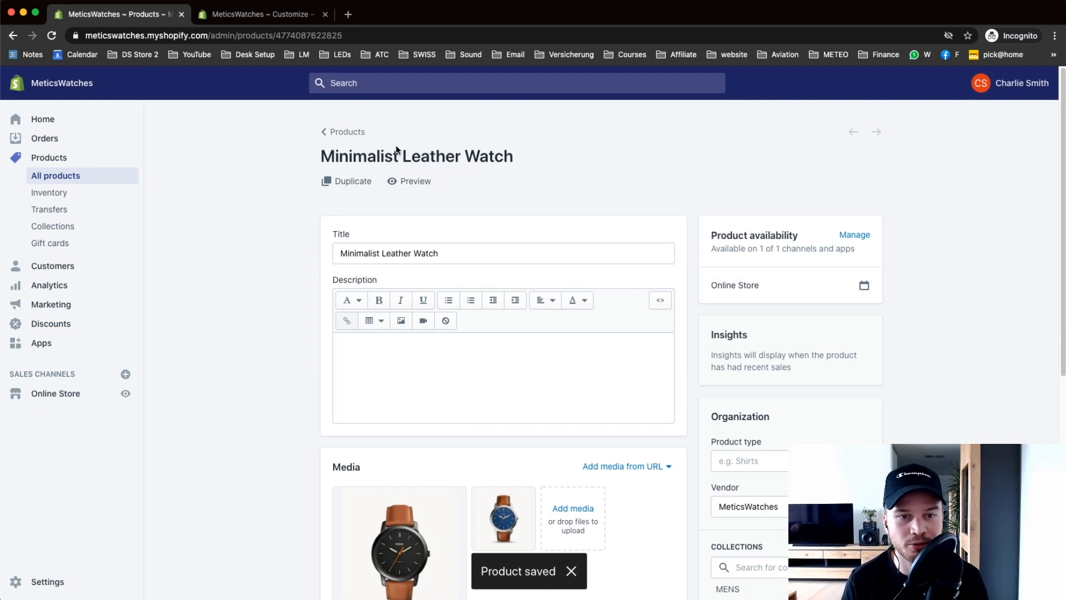
Step: Return to the Products list showing all four watches
click(347, 133)
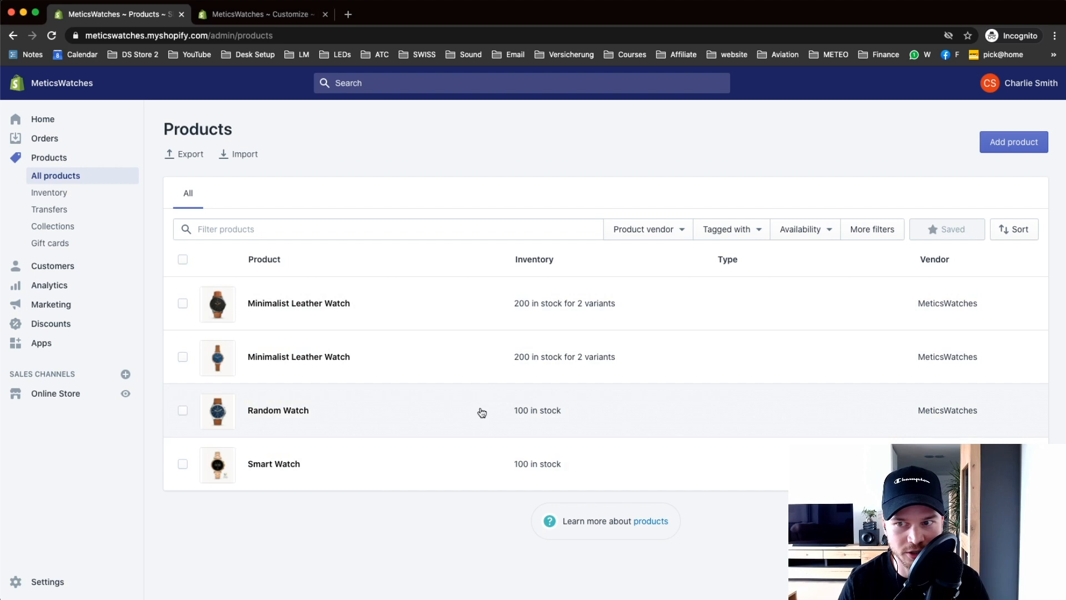
Step: Switch to the theme editor and review the NEW ARRIVALS grid on the home page
click(251, 15)
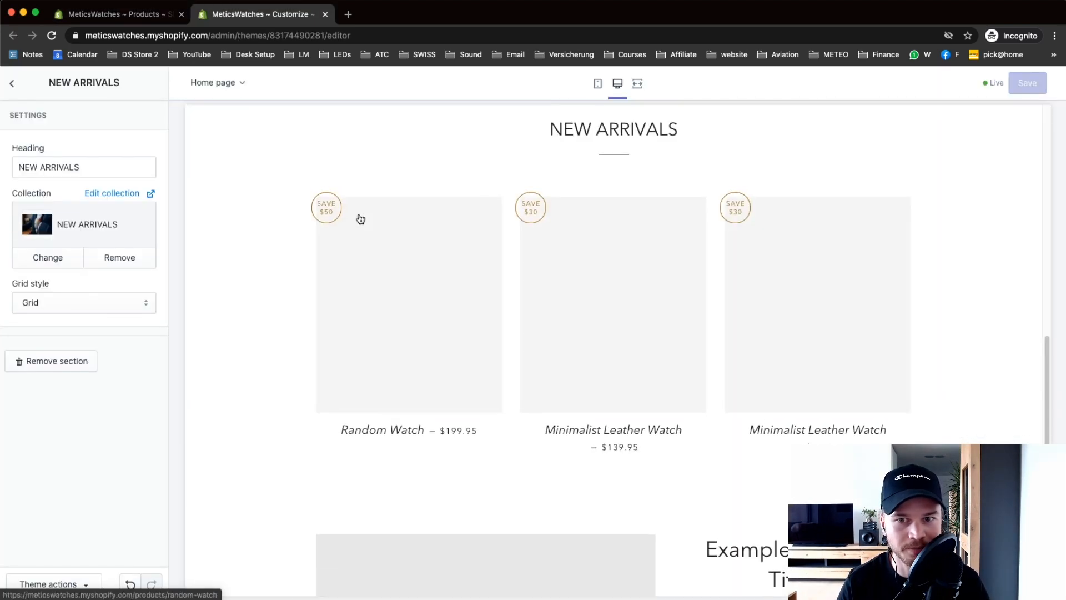
scroll(586, 231, up, 2)
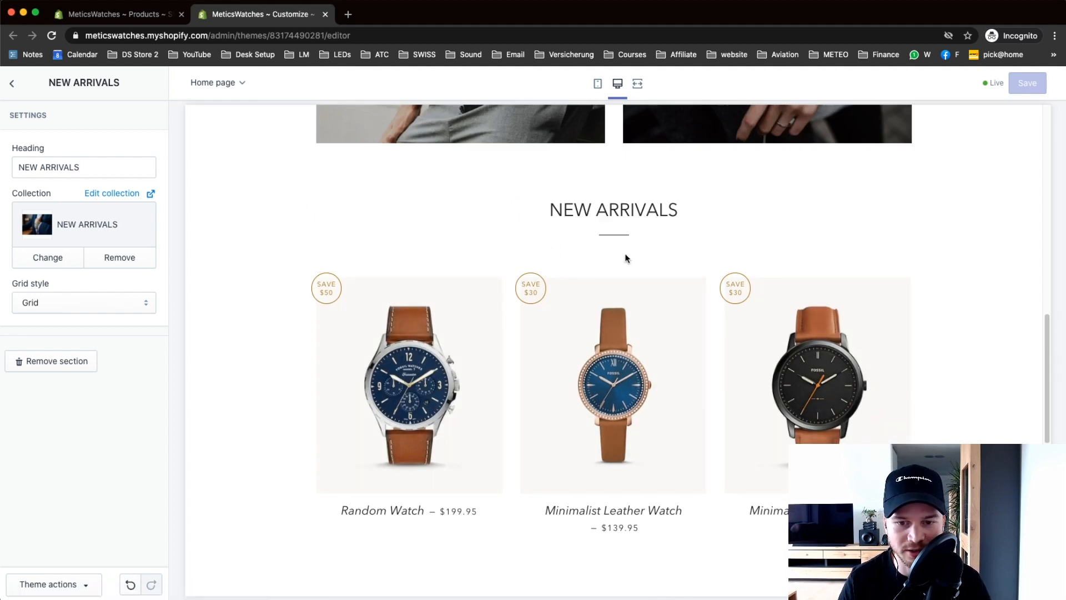
scroll(357, 327, down, 1)
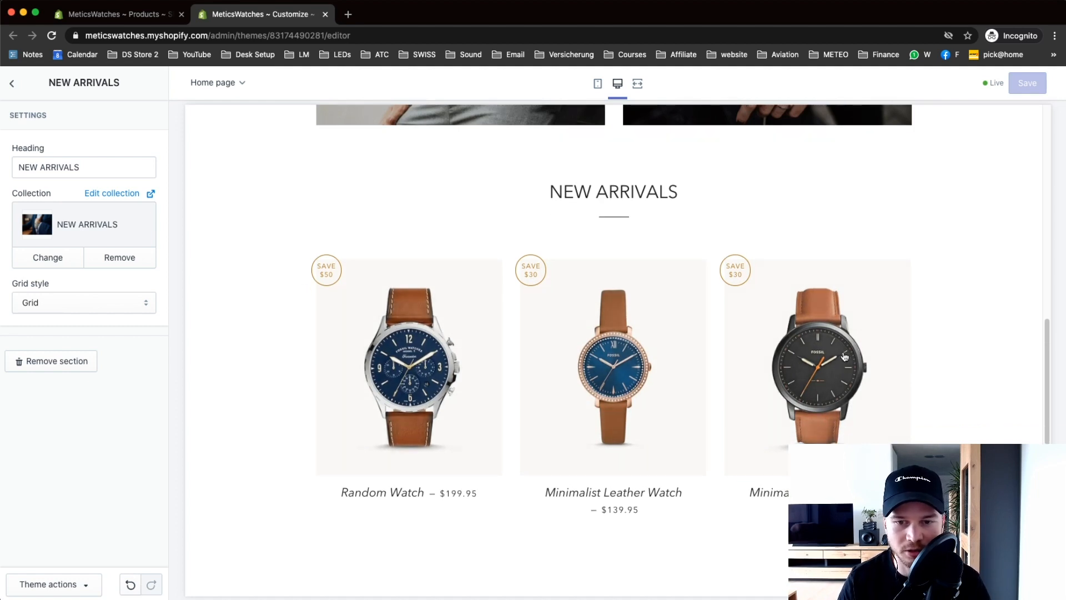
Step: Open the Featured product section's settings from the home page sections list
click(12, 85)
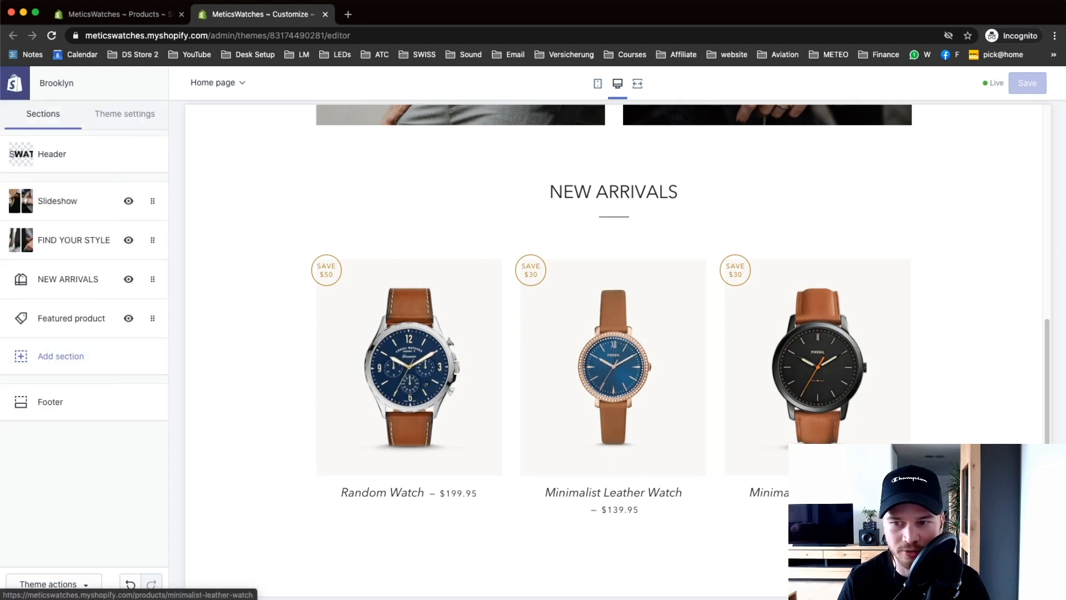
drag(1047, 352, 1043, 441)
scroll(971, 295, down, 2)
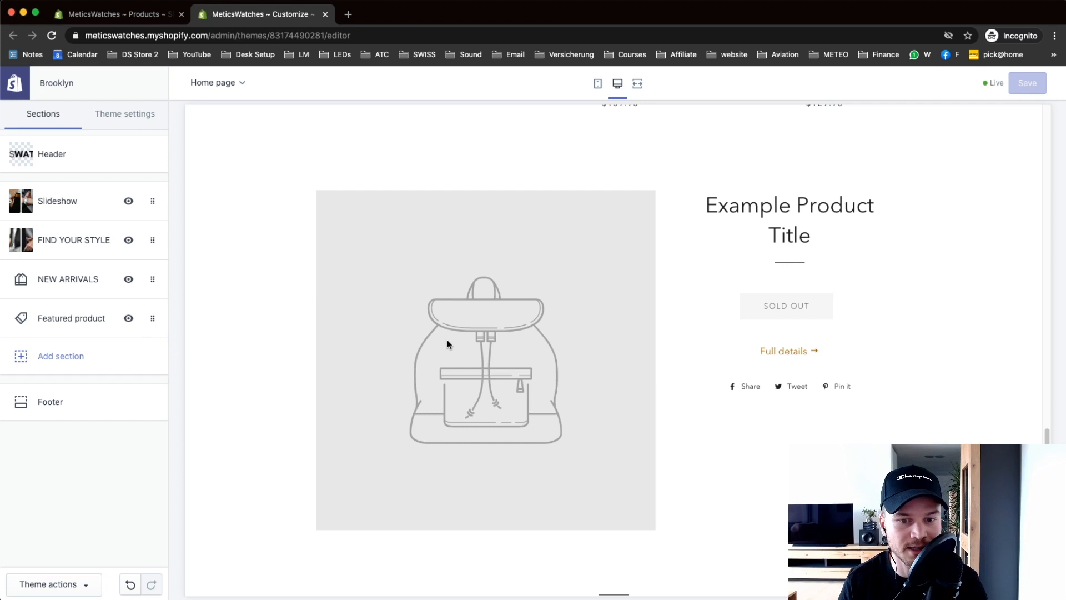
click(89, 324)
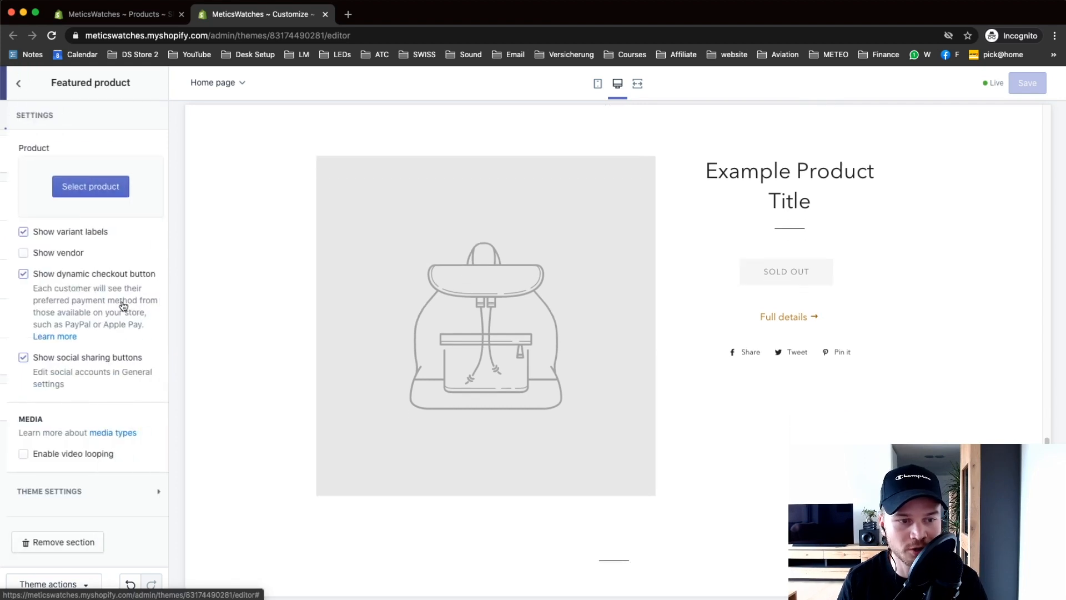
Step: Feature the Smart Watch in the home page's Featured product section, then return to Sections
click(93, 189)
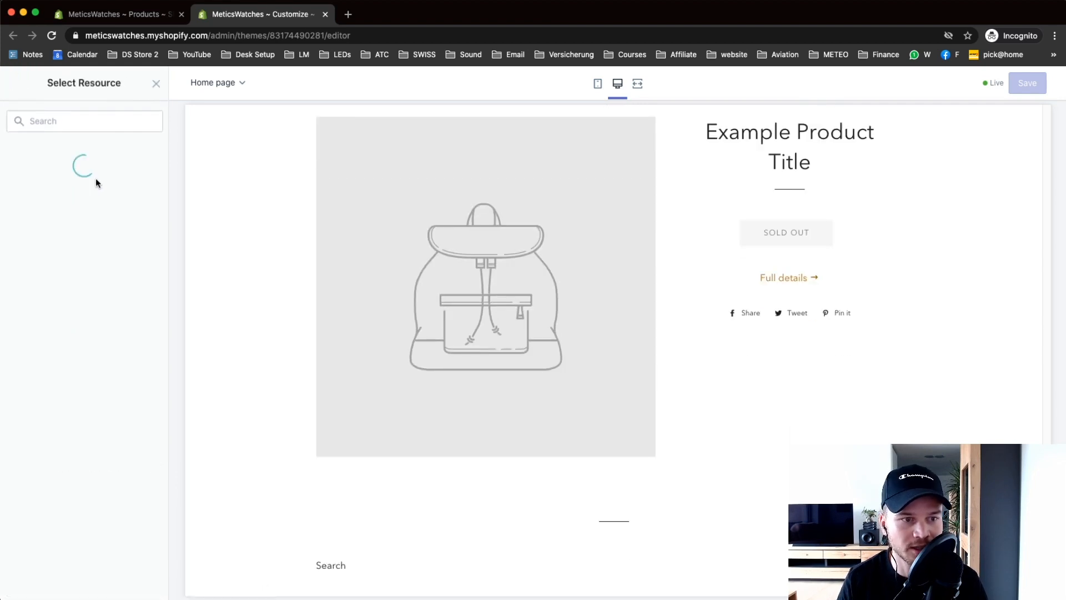
click(90, 315)
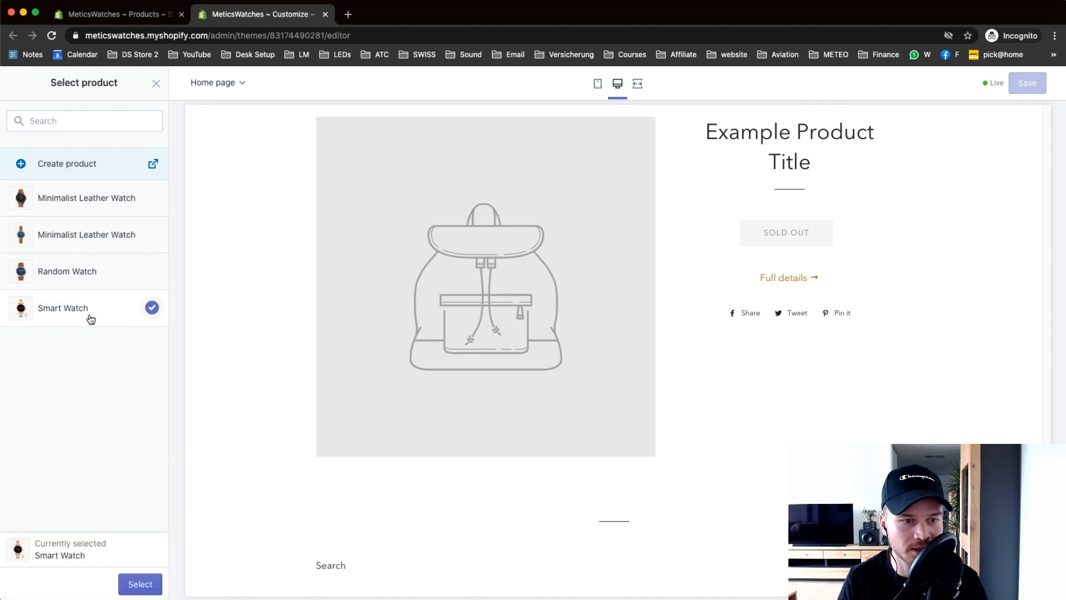
click(139, 583)
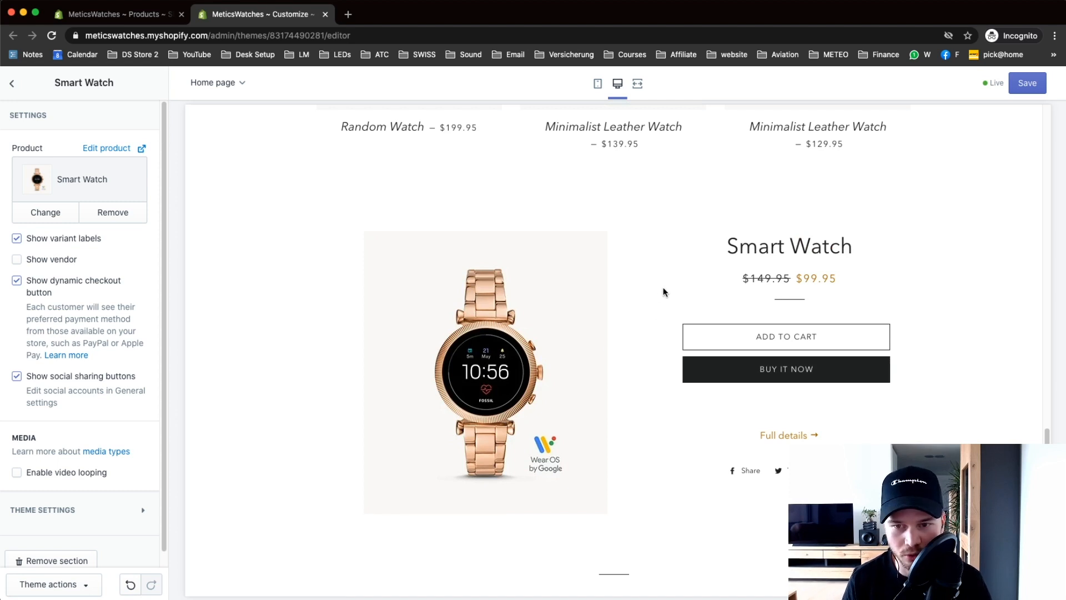
scroll(627, 284, down, 2)
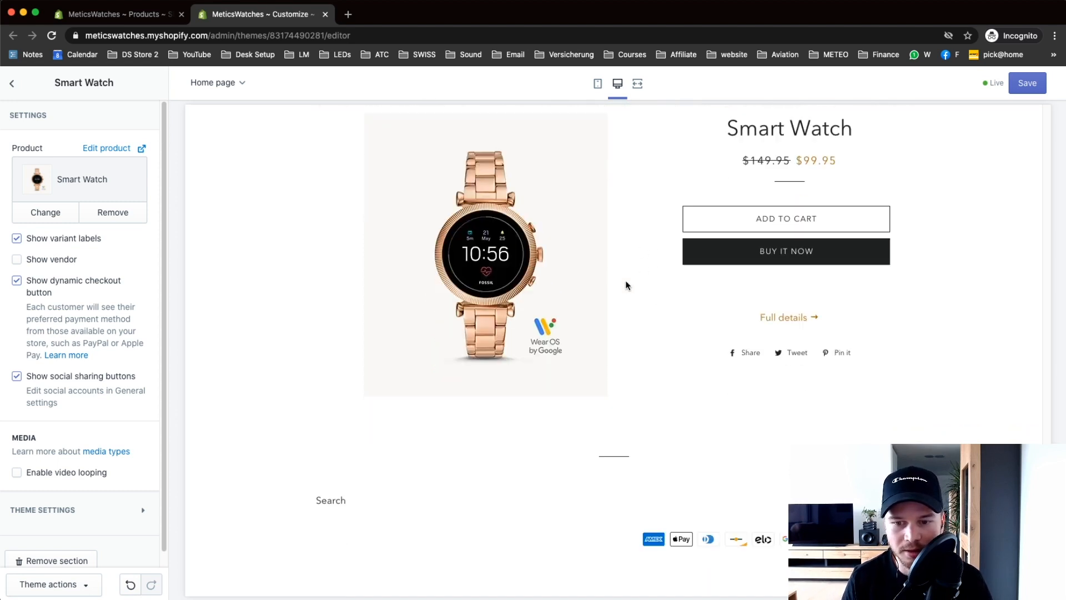
click(11, 83)
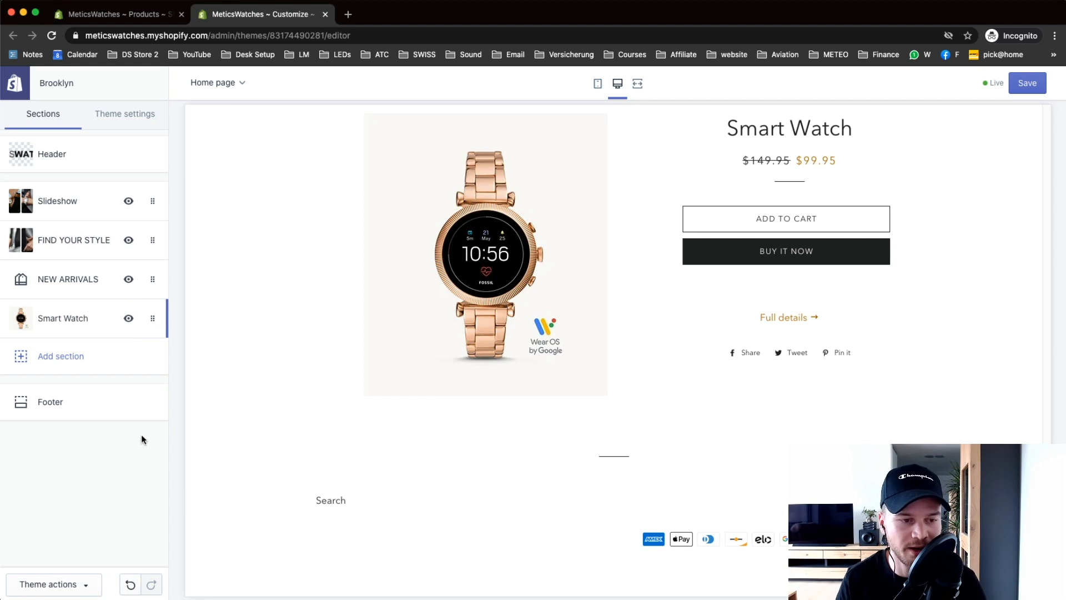
Step: Toggle the footer's payment icons off and back on, then save the theme
click(89, 400)
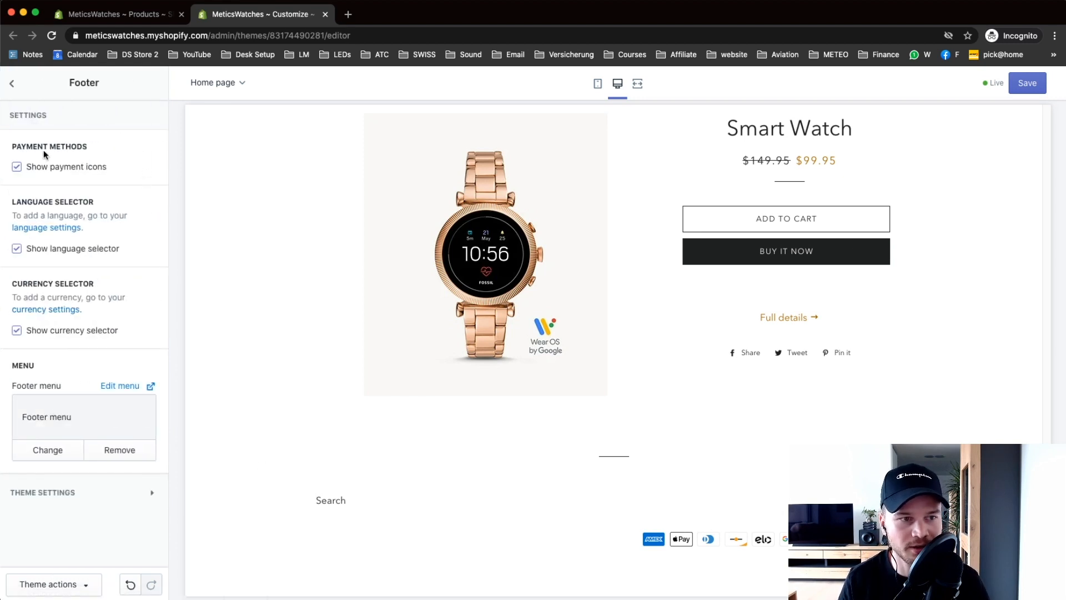
click(17, 167)
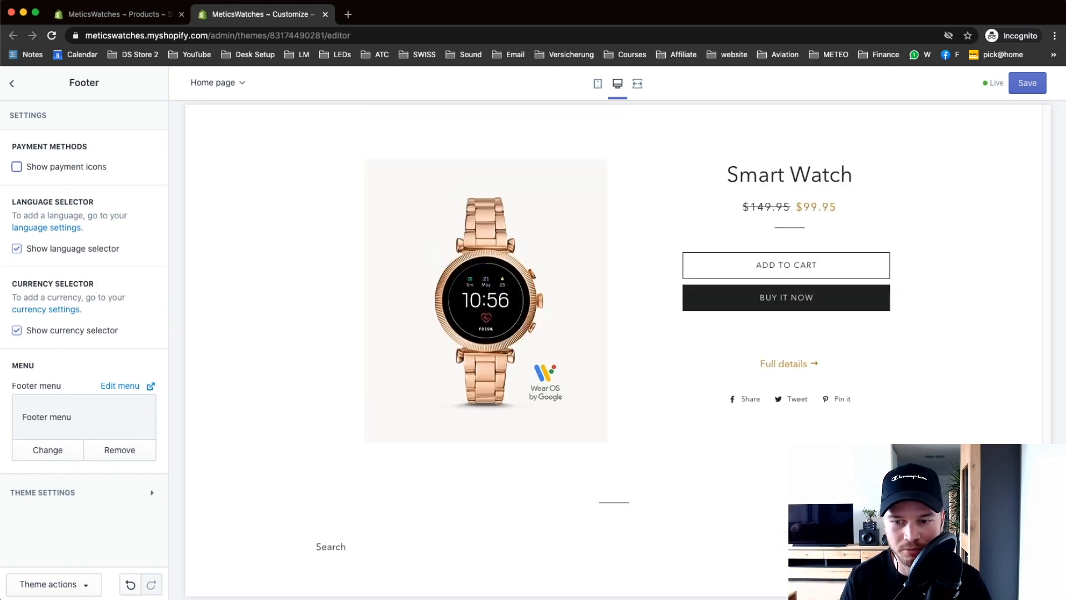
click(17, 167)
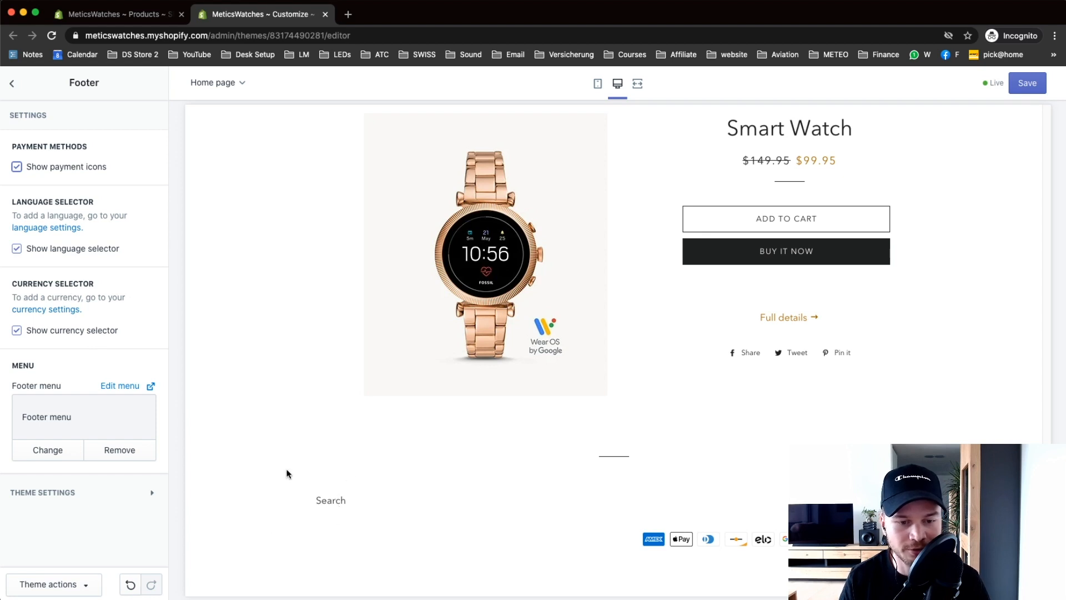
scroll(947, 202, up, 20)
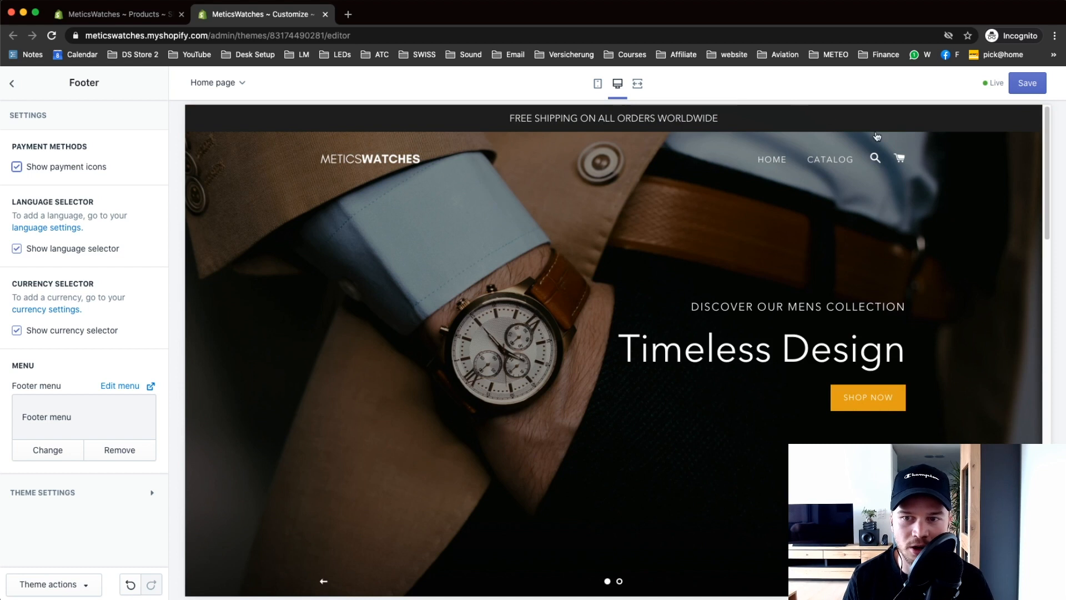
drag(1047, 220, 1047, 575)
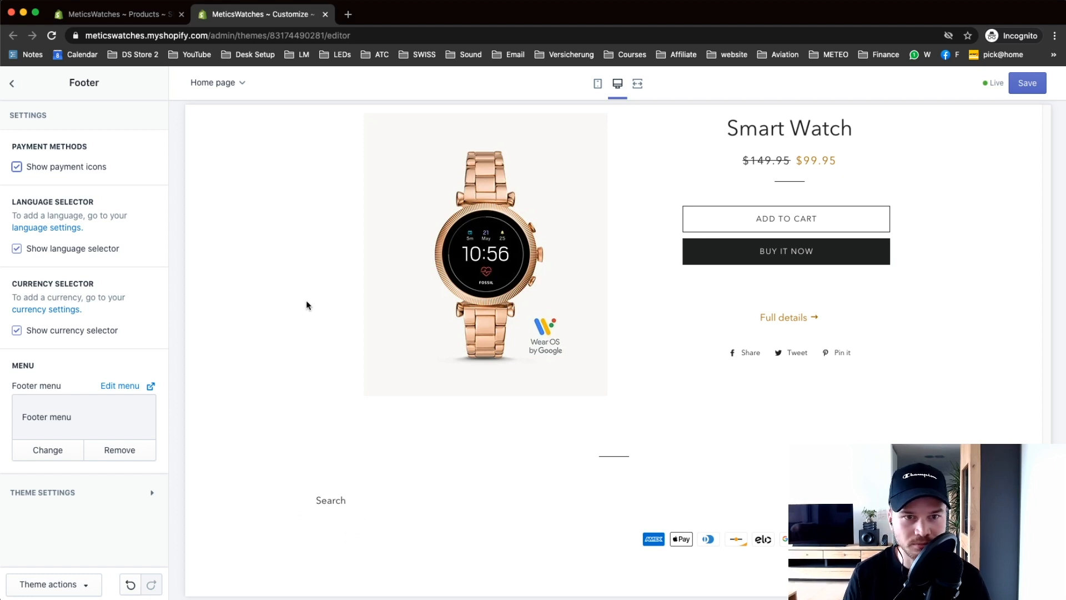
click(1026, 83)
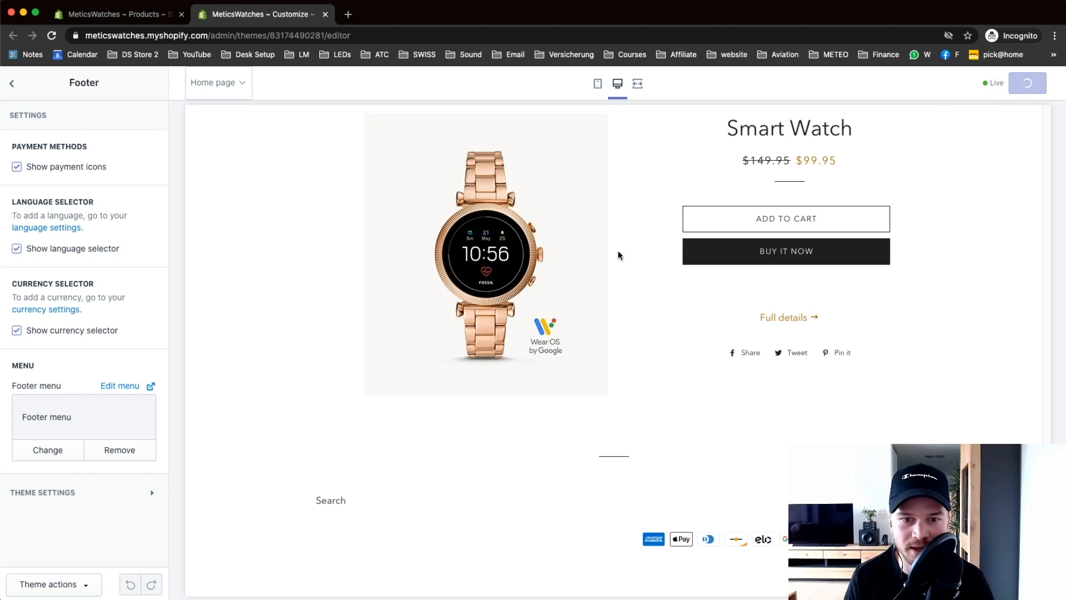
Step: Go to Settings > Legal in the store admin to view the refund, privacy and terms policies
click(111, 14)
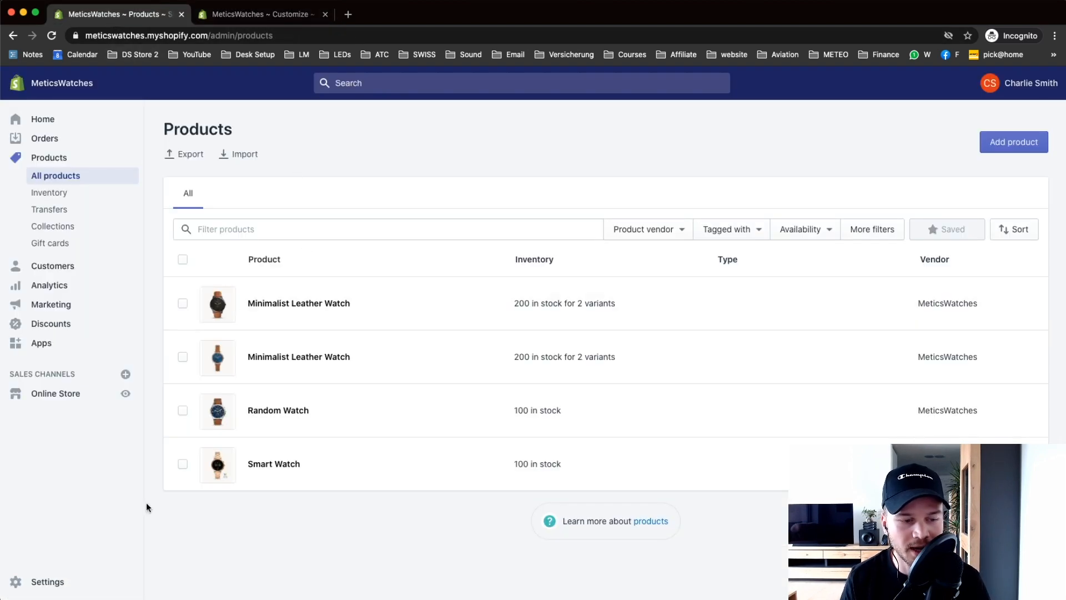
click(49, 582)
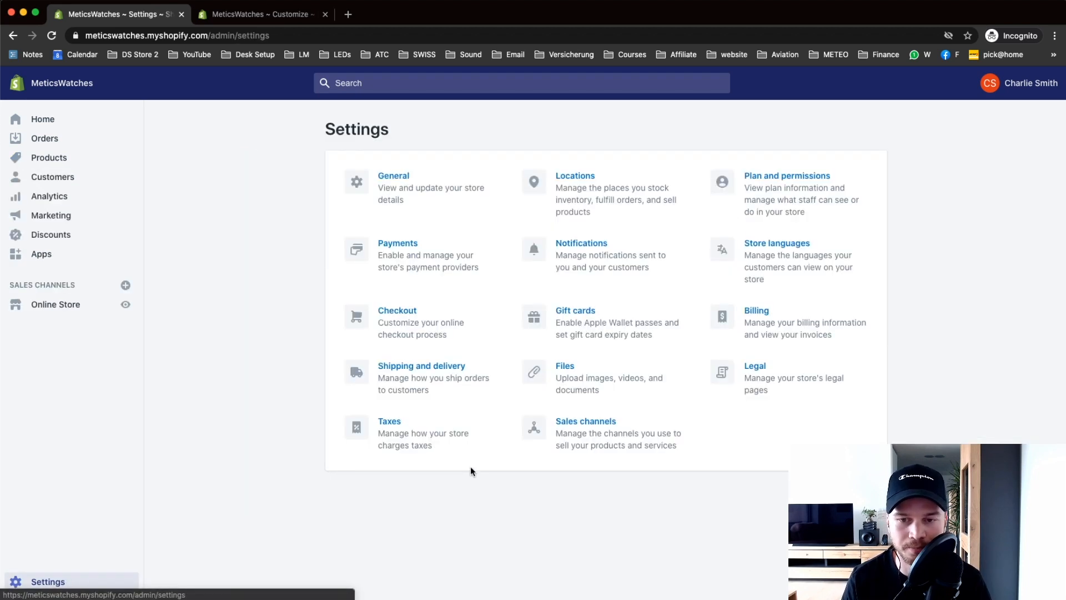
click(773, 370)
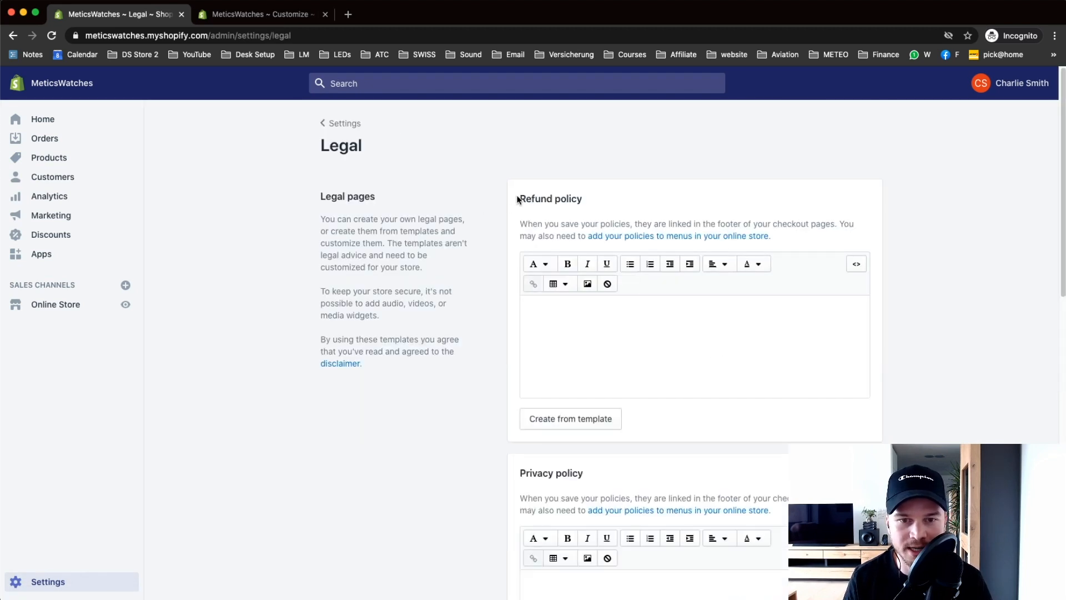
click(598, 200)
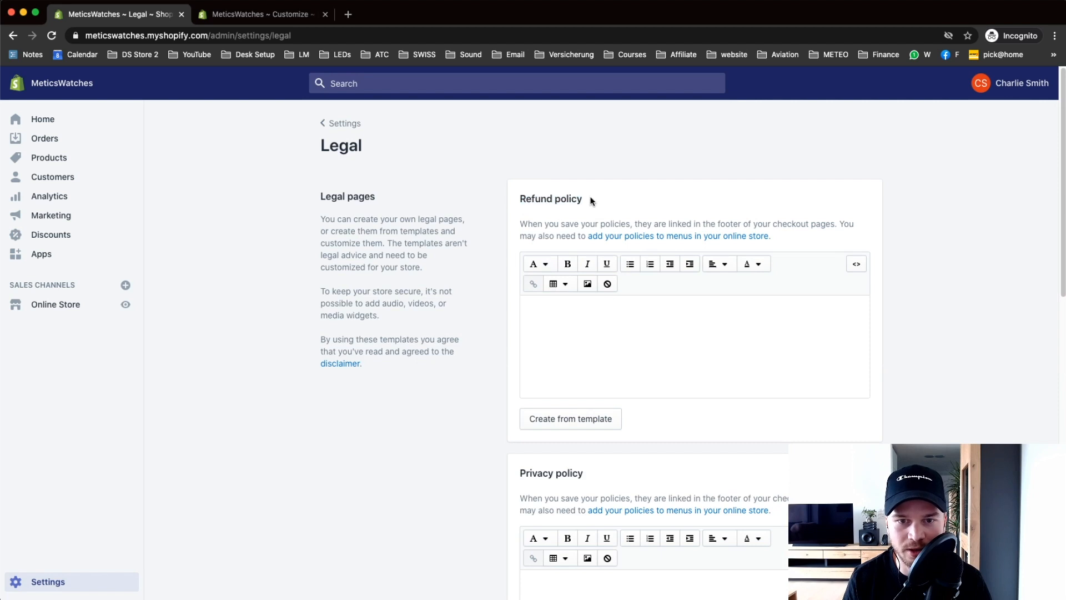
scroll(417, 431, down, 6)
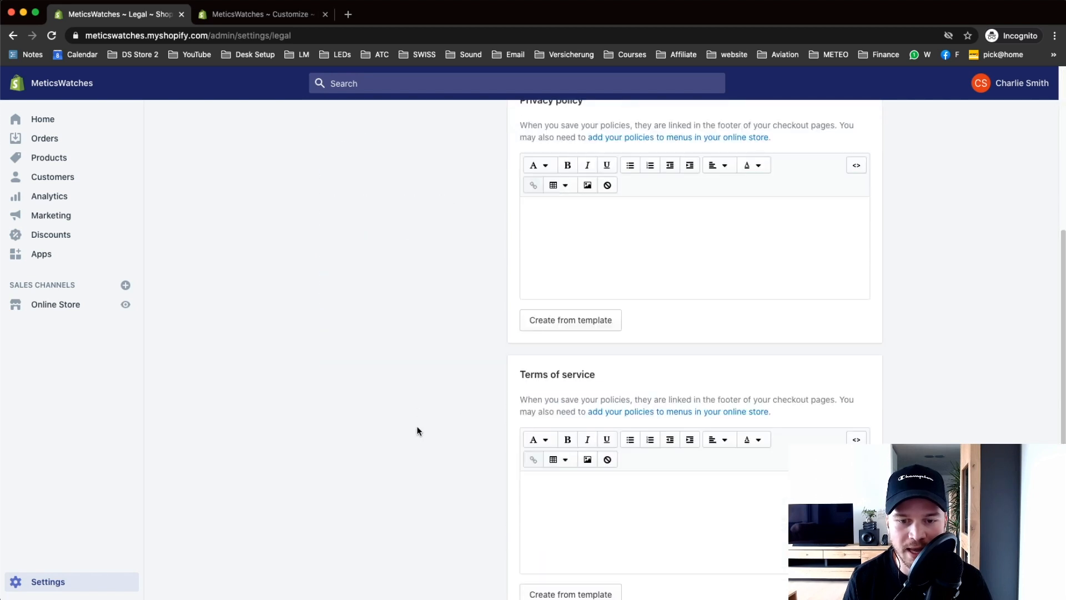
scroll(417, 431, up, 6)
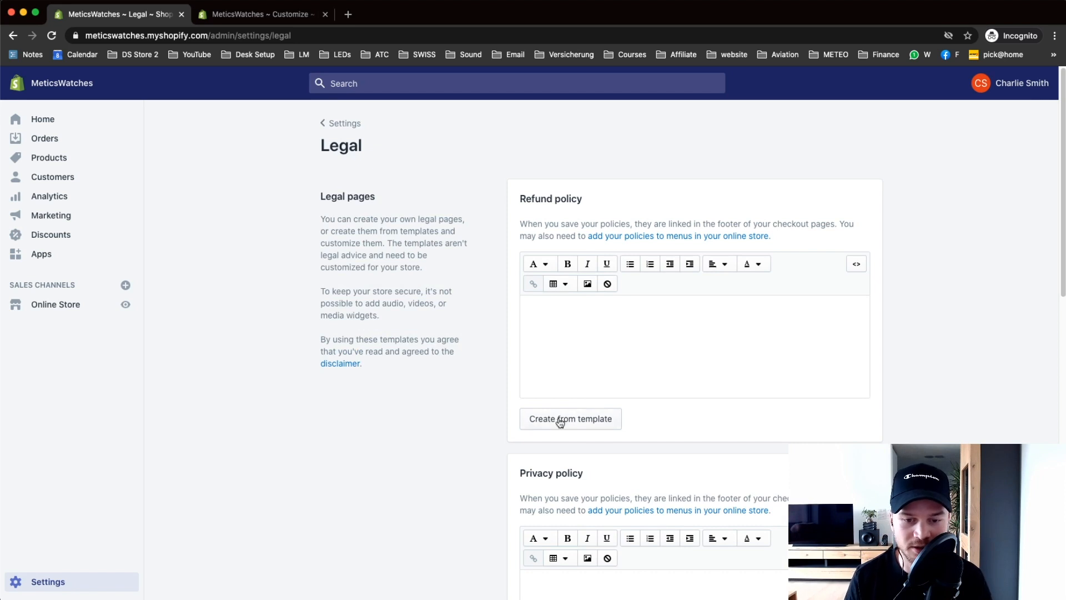
Step: Fill the Refund, Privacy and Terms of Service policies with Shopify's template text
click(578, 424)
drag(860, 330, 866, 304)
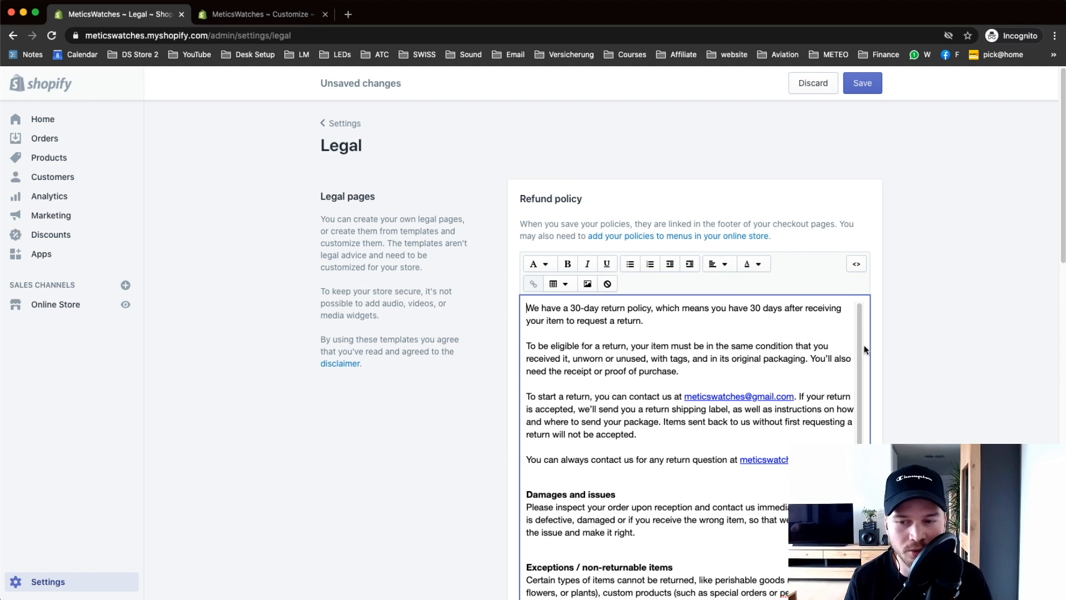
mouse_move(860, 340)
mouse_down()
mouse_move(858, 365)
mouse_move(860, 330)
mouse_up()
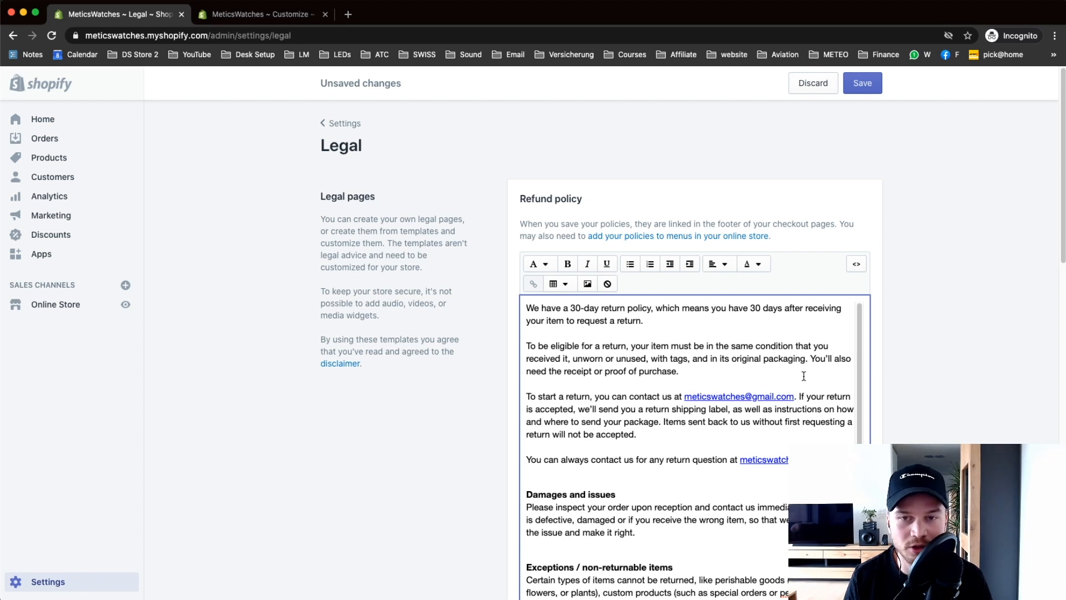
drag(1062, 234, 1055, 351)
scroll(380, 373, down, 3)
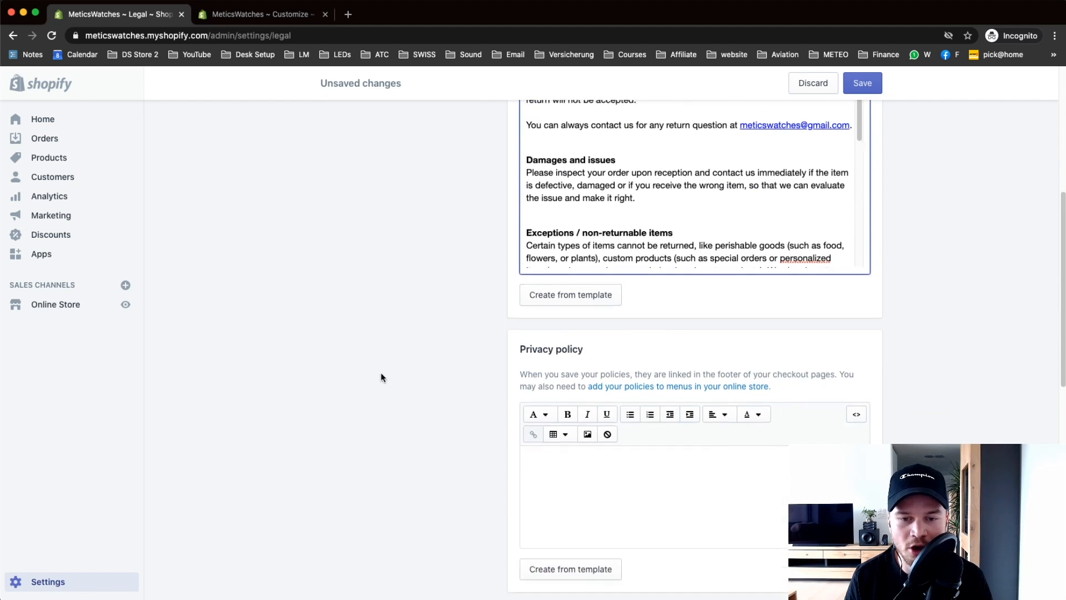
click(544, 417)
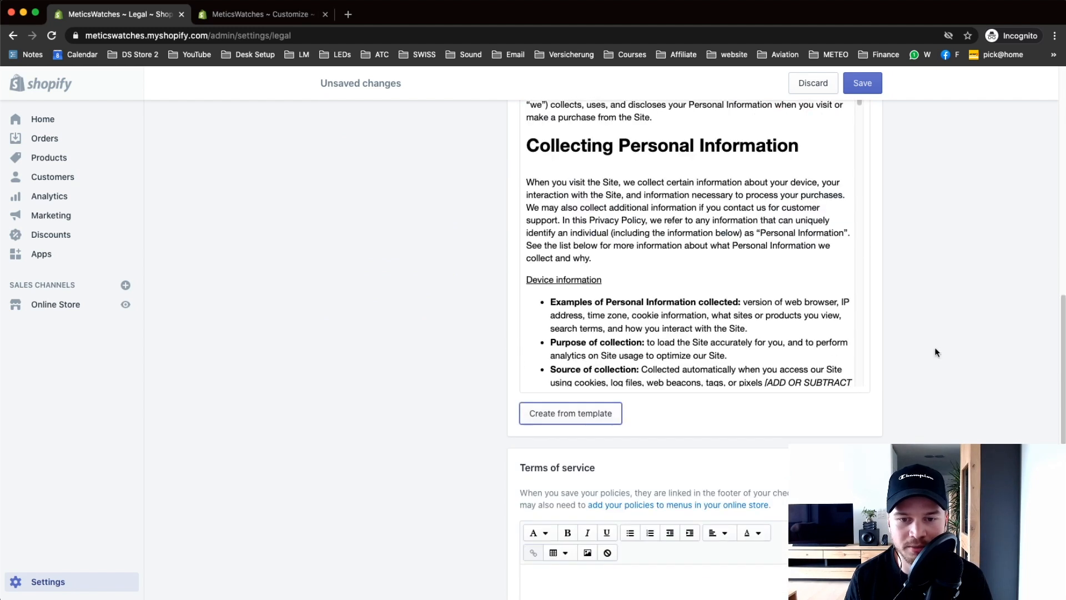
scroll(943, 369, down, 5)
click(561, 431)
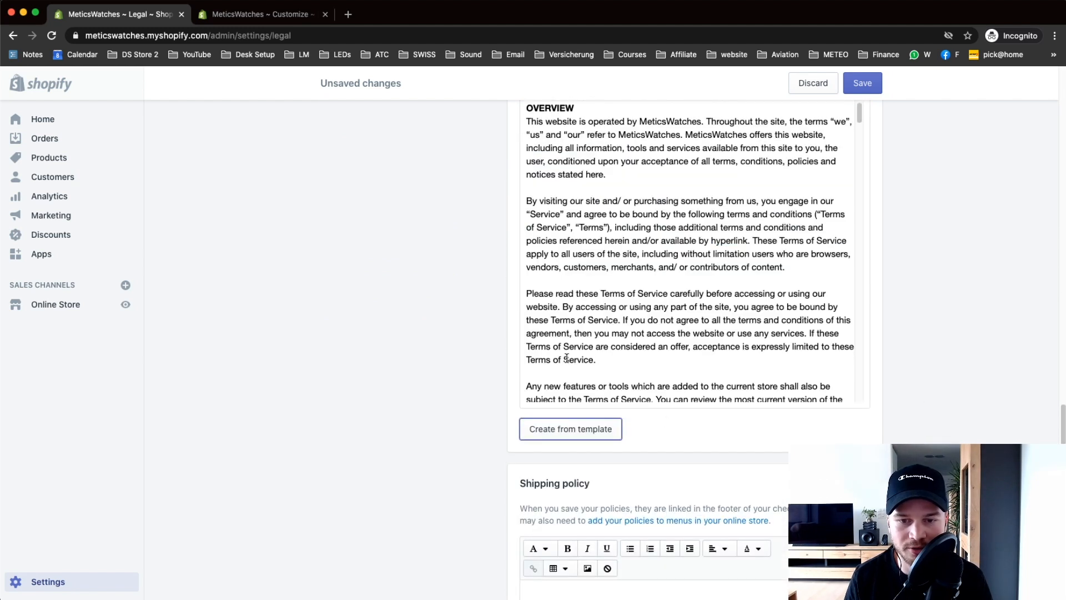
scroll(963, 333, down, 3)
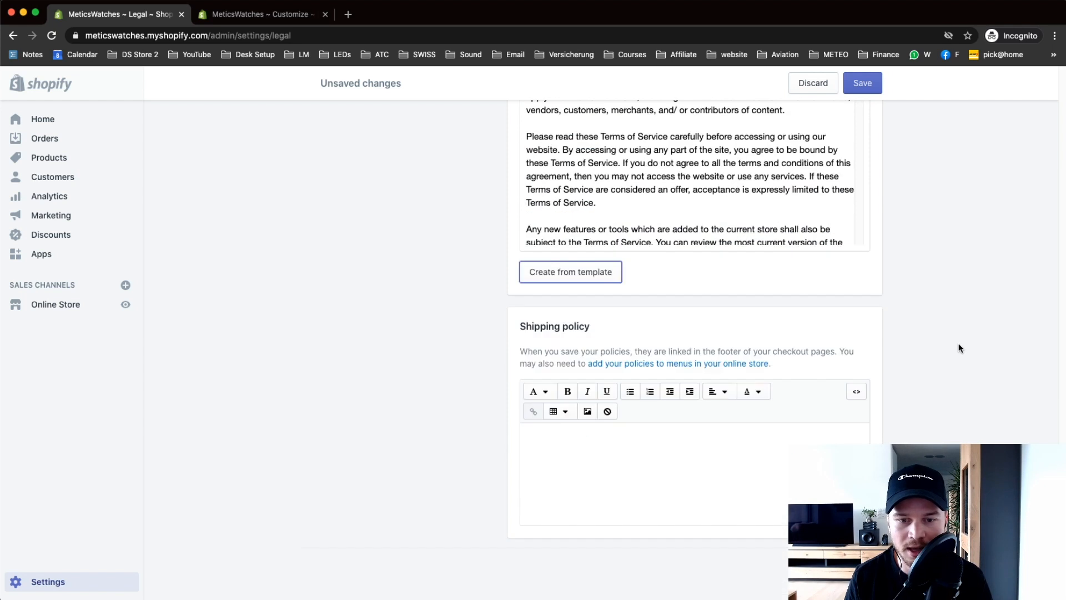
click(606, 446)
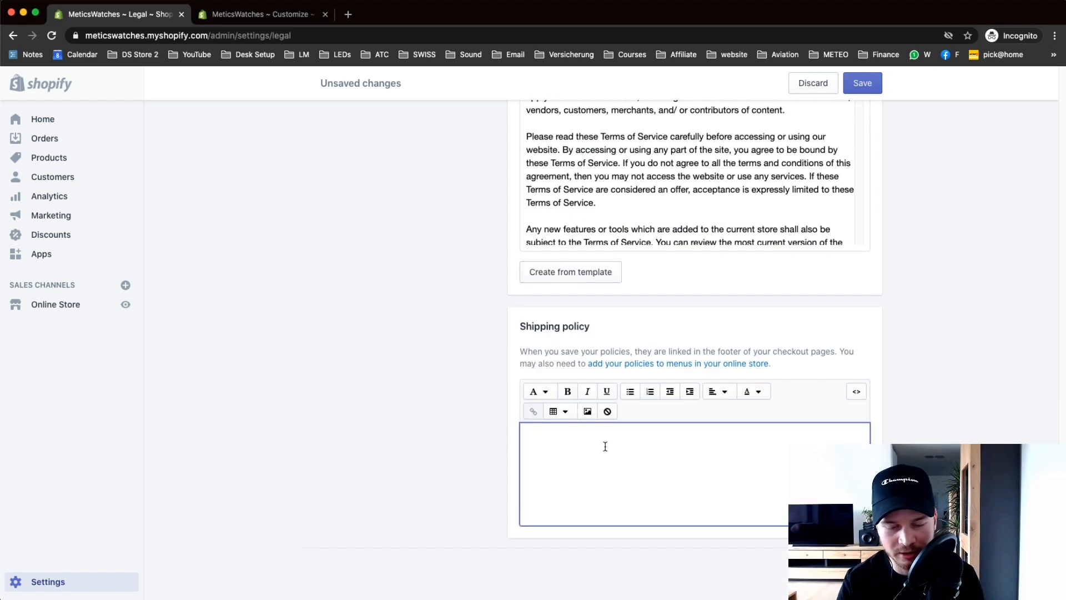
Step: Write the shipping policy: processing takes 1-2 business days, shipping 2-3 business days
text(Proce)
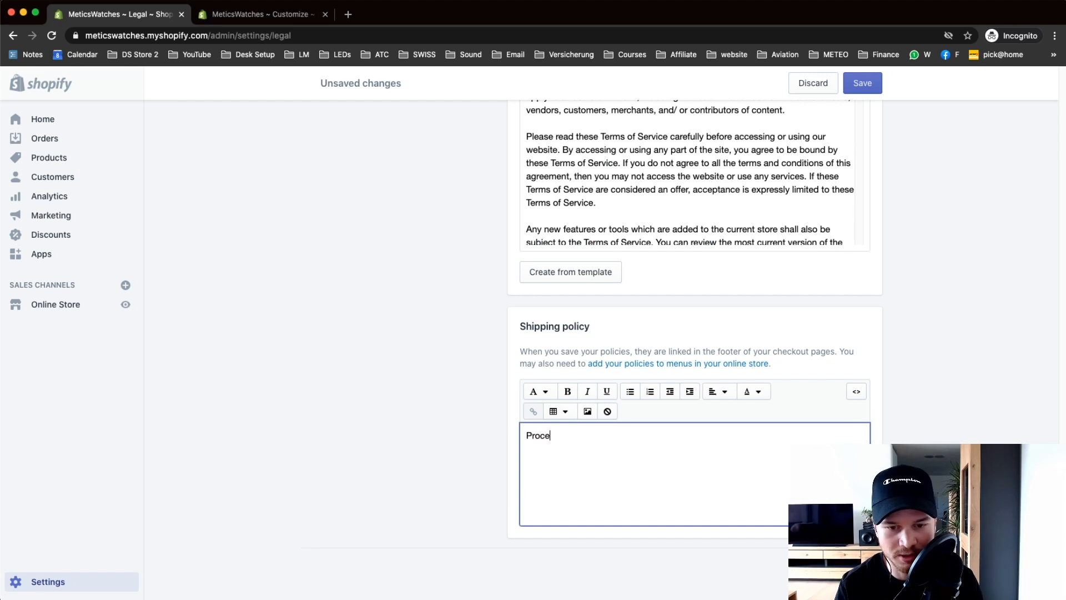
text(ssing take)
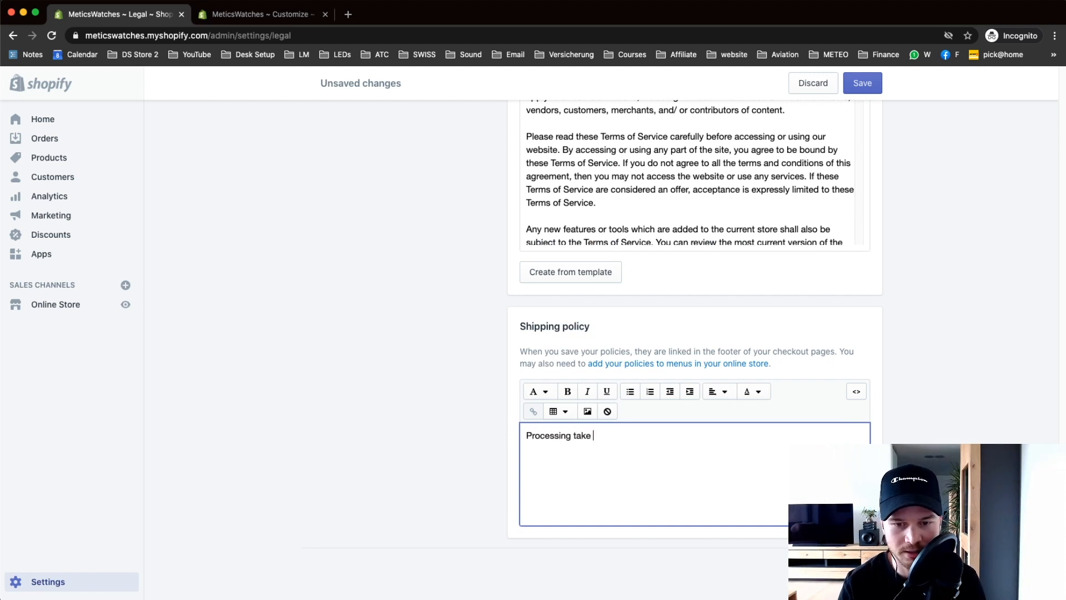
text(s 1-2 business days and shipping takes 2-3 b)
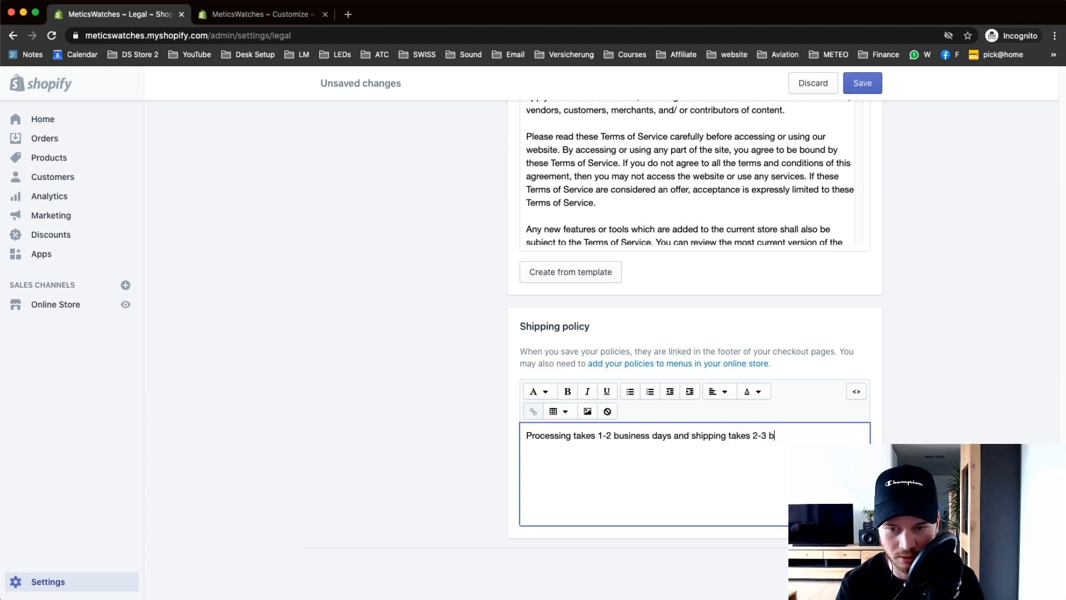
text(siness days.)
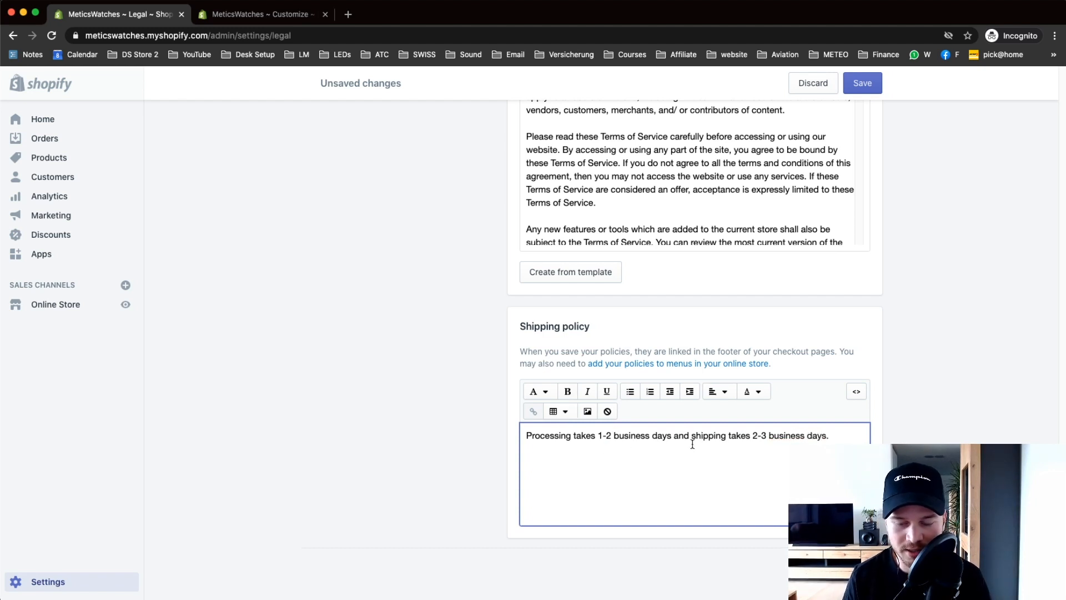
drag(827, 438, 586, 444)
click(607, 465)
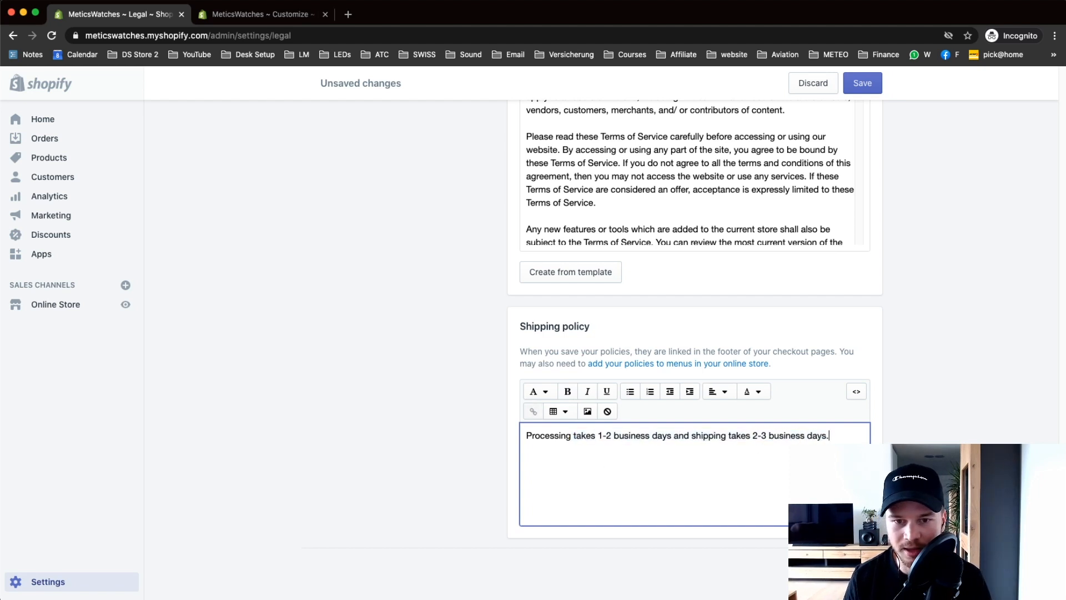
Step: Save all the legal policies and scroll back to the top
click(862, 82)
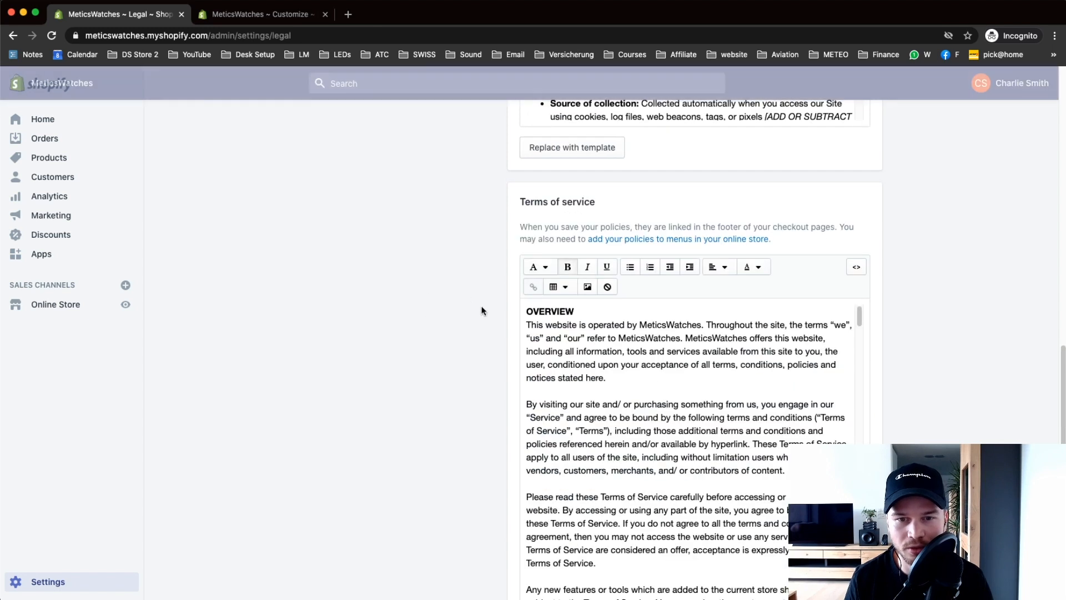
scroll(452, 307, up, 7)
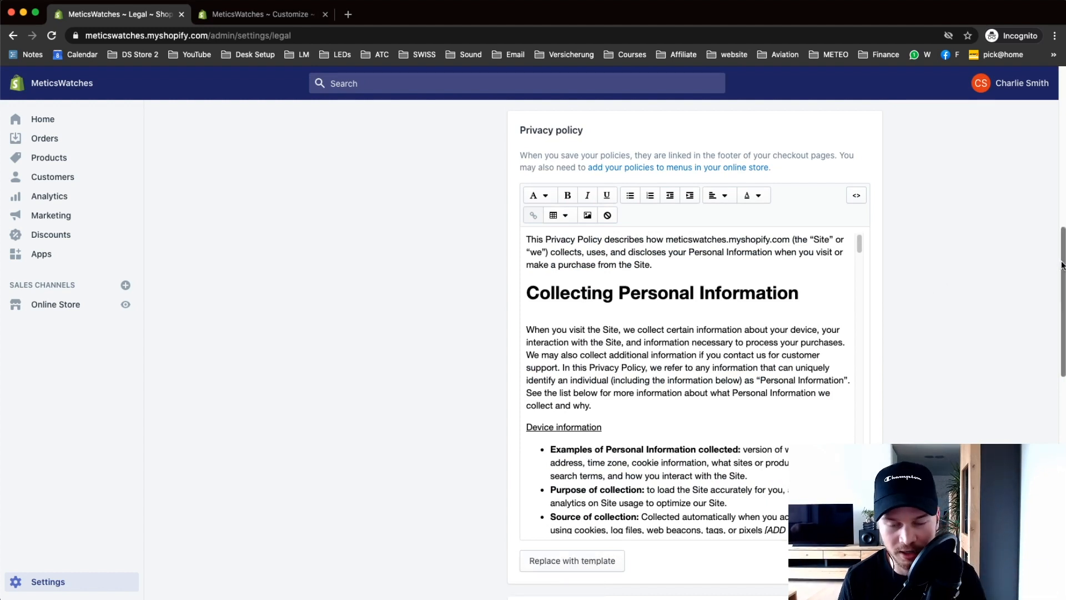
drag(1062, 264, 1063, 129)
scroll(335, 369, up, 2)
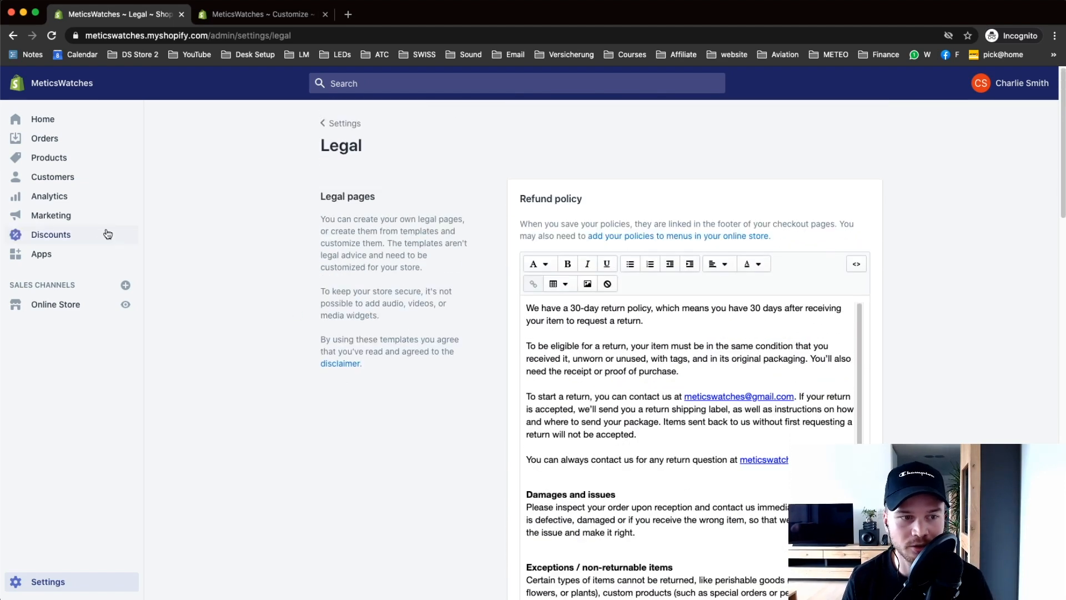
Step: Go to Online Store > Navigation to view the Footer and Main menus, checking the footer preview
click(55, 305)
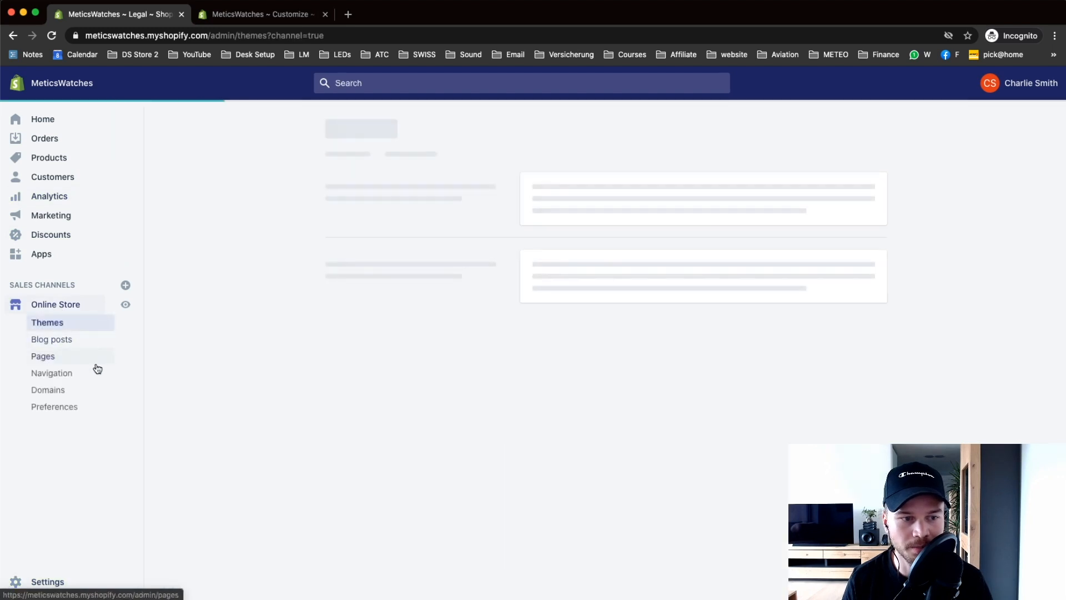
click(62, 375)
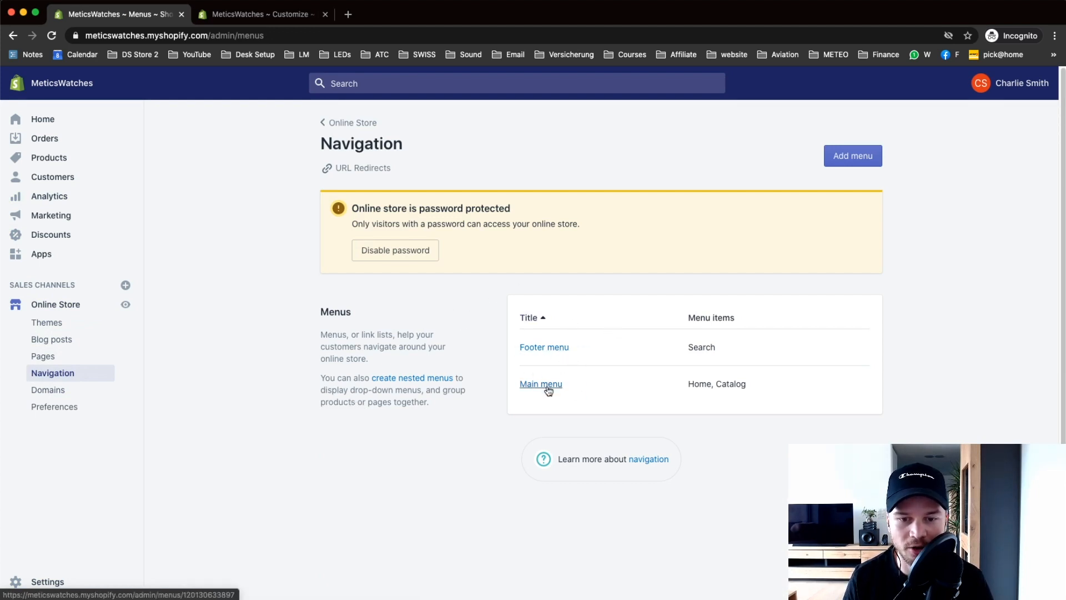
click(280, 15)
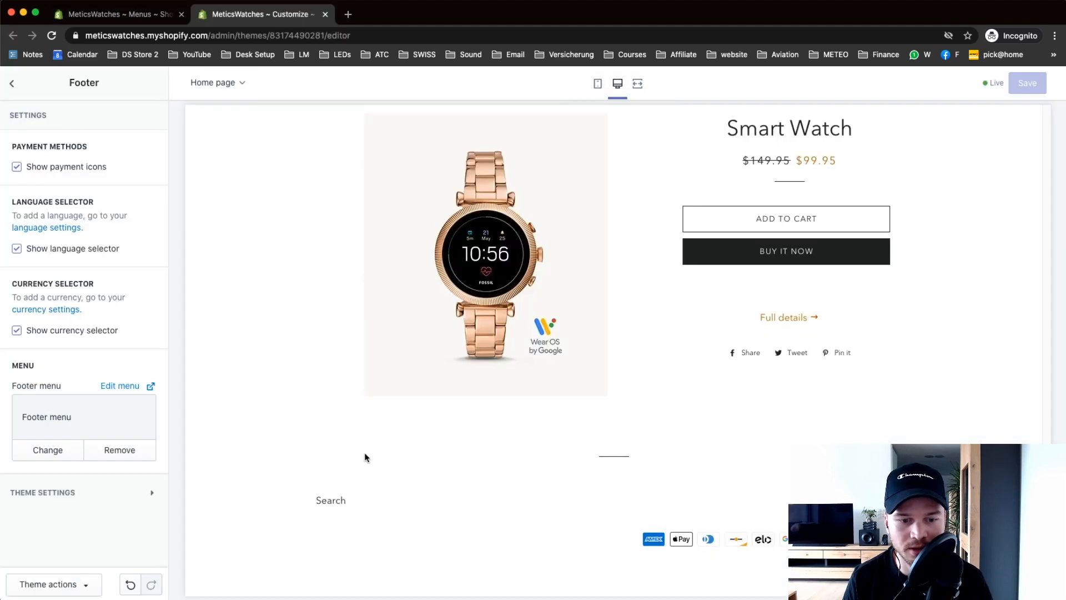
scroll(335, 554, up, 15)
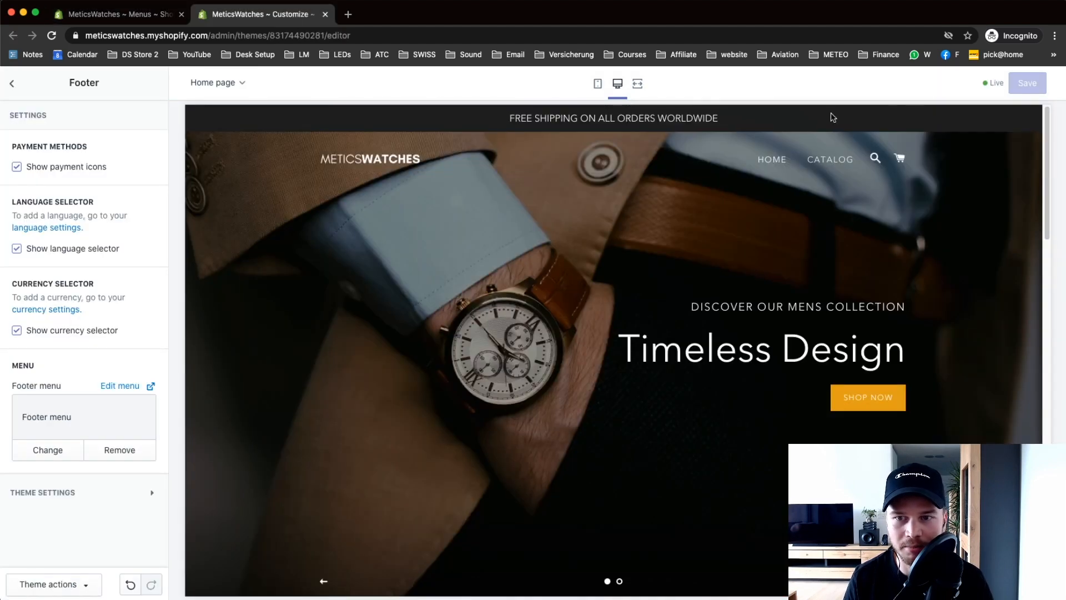
scroll(500, 328, down, 15)
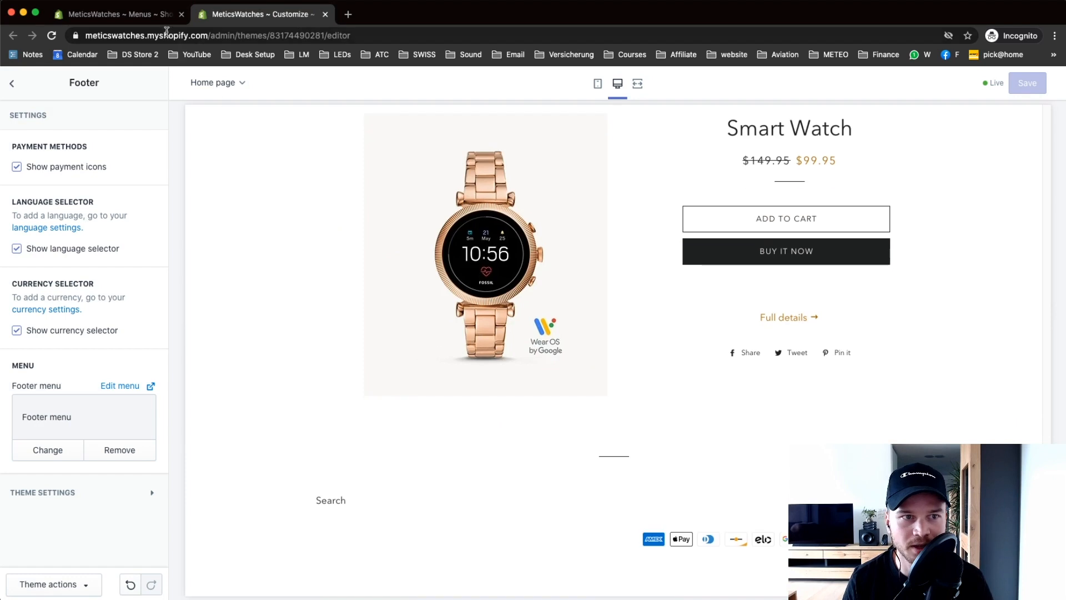
click(117, 15)
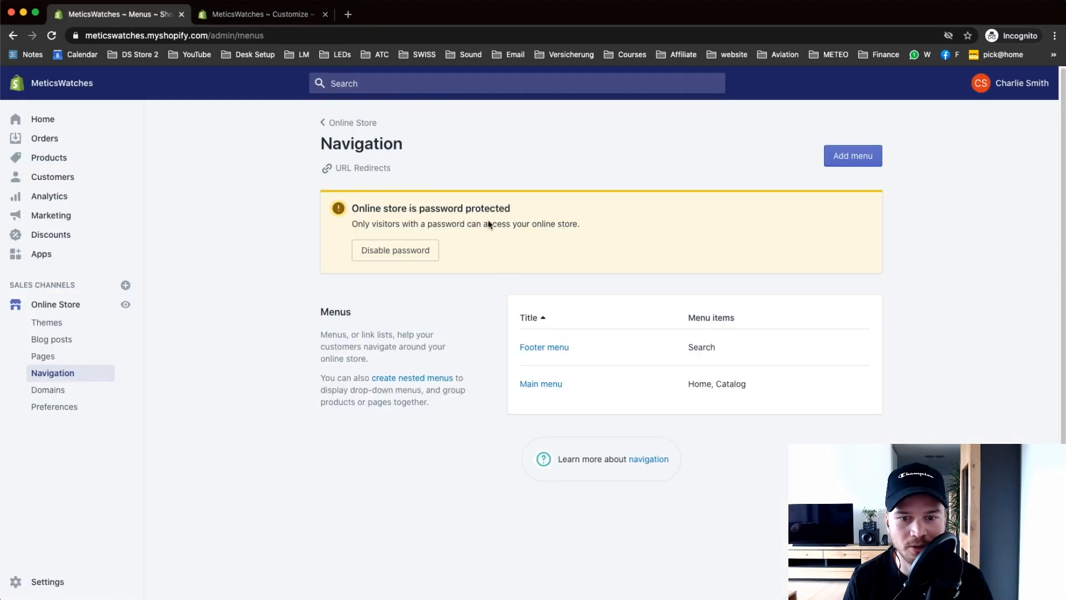
click(531, 348)
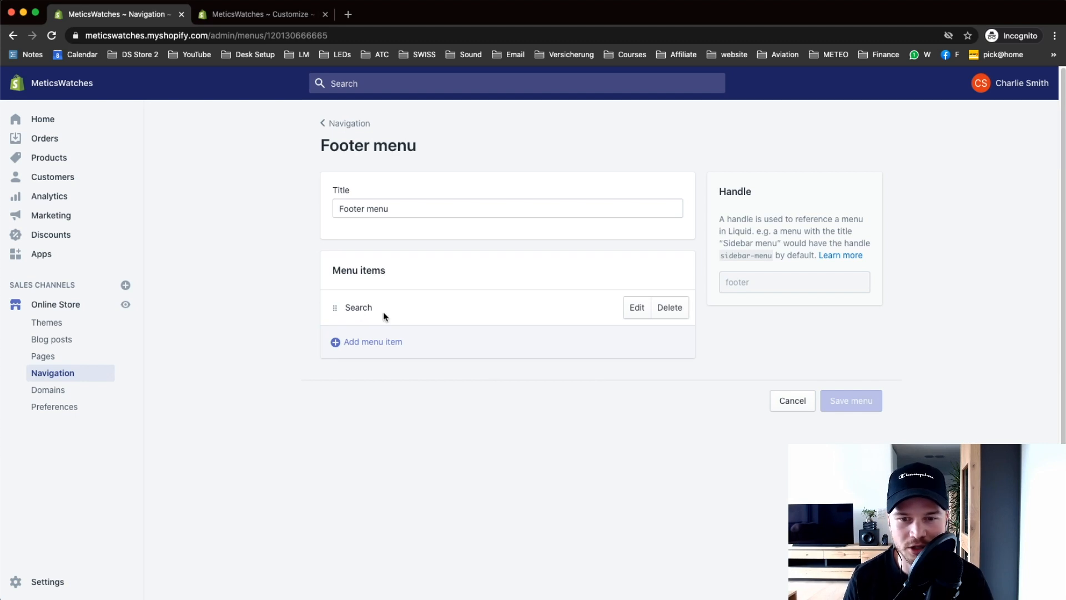
Step: Remove the Search item from the Footer menu and add a Privacy Policy link
click(669, 308)
click(677, 221)
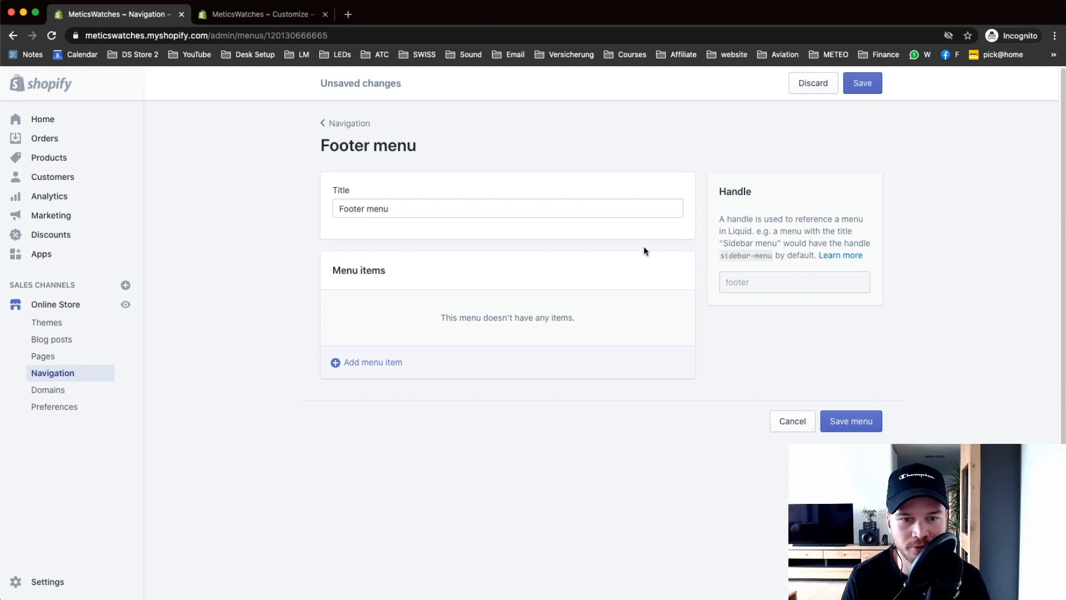
click(348, 369)
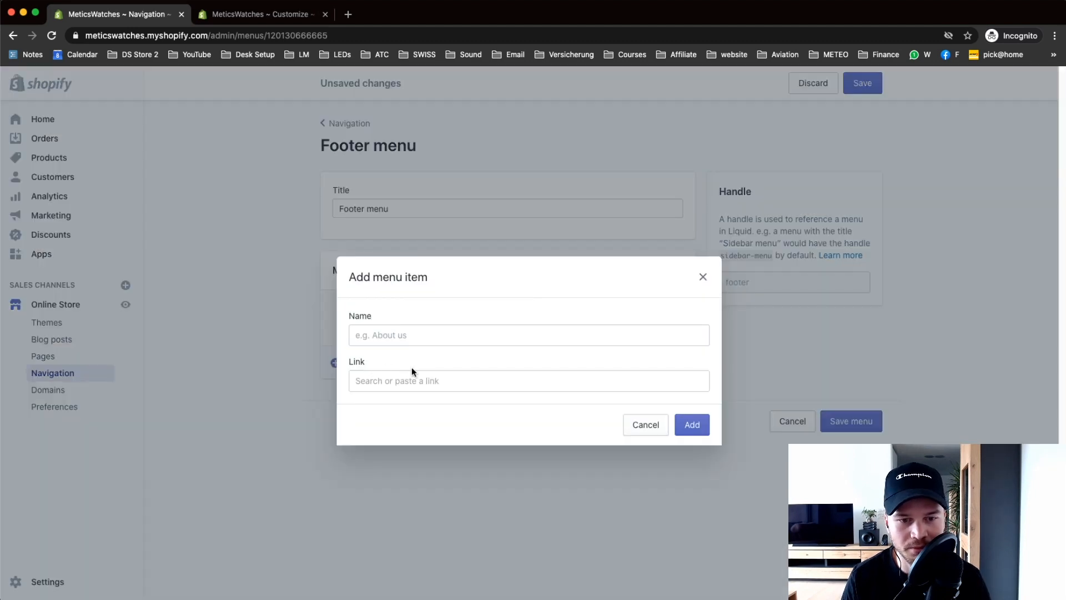
click(388, 383)
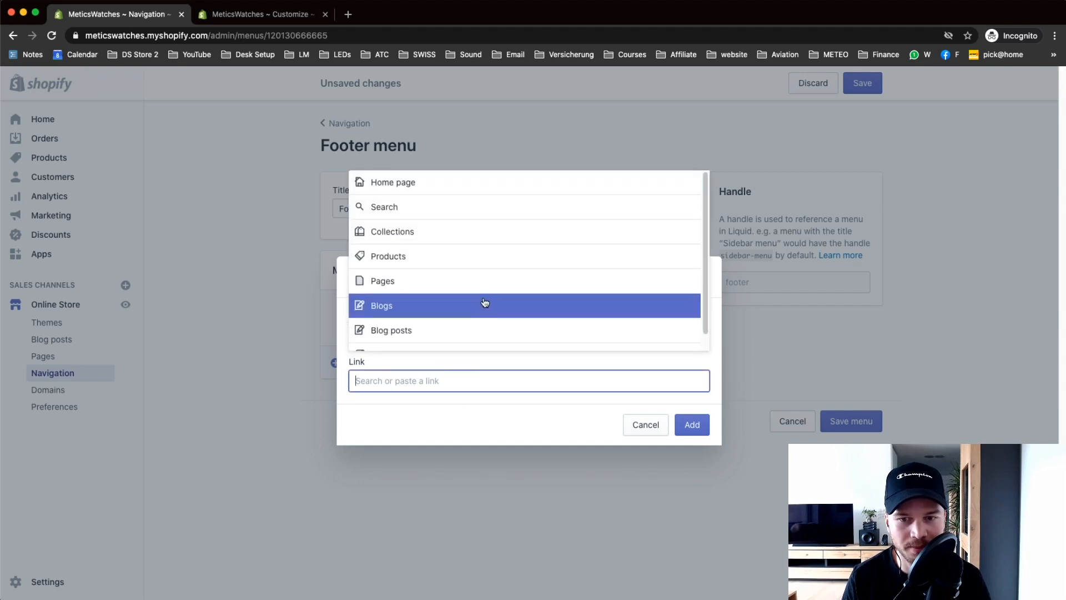
scroll(482, 302, down, 1)
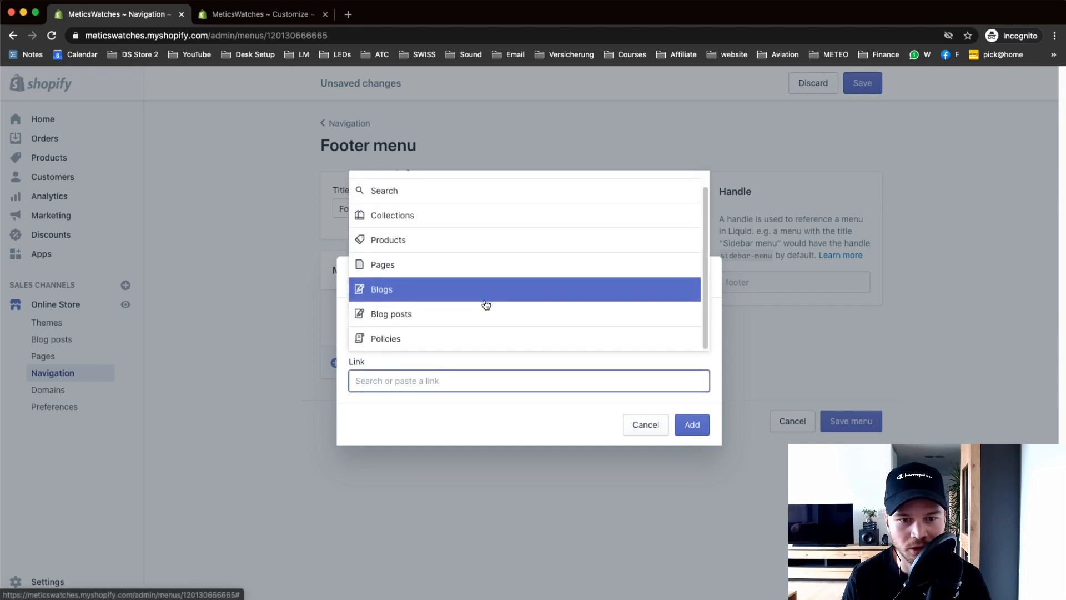
click(387, 343)
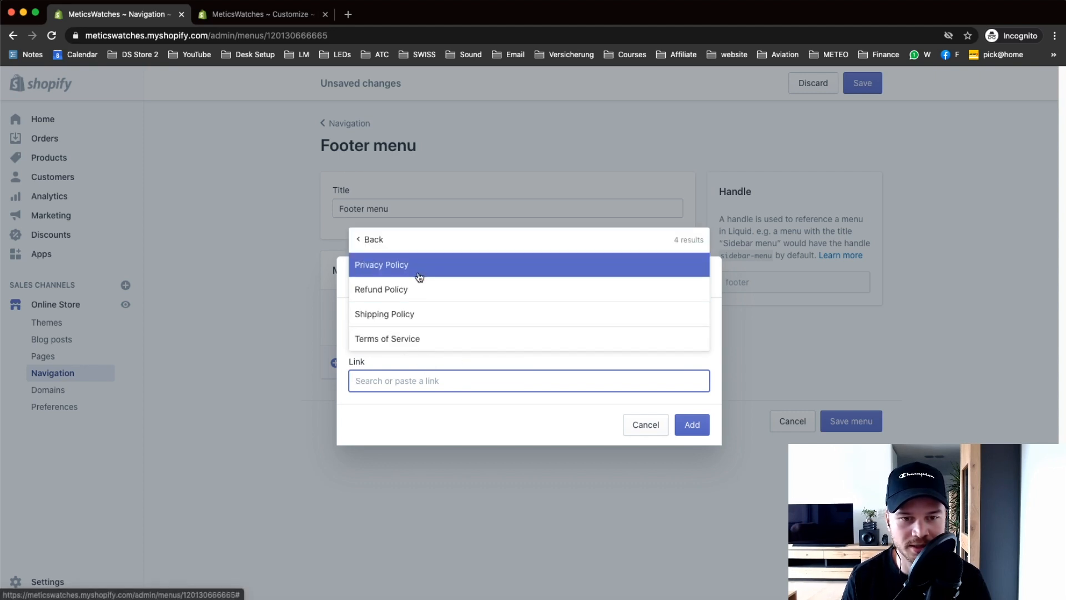
click(397, 272)
click(698, 431)
Step: Add Refund Policy and Shipping Policy links to the Footer menu
click(371, 340)
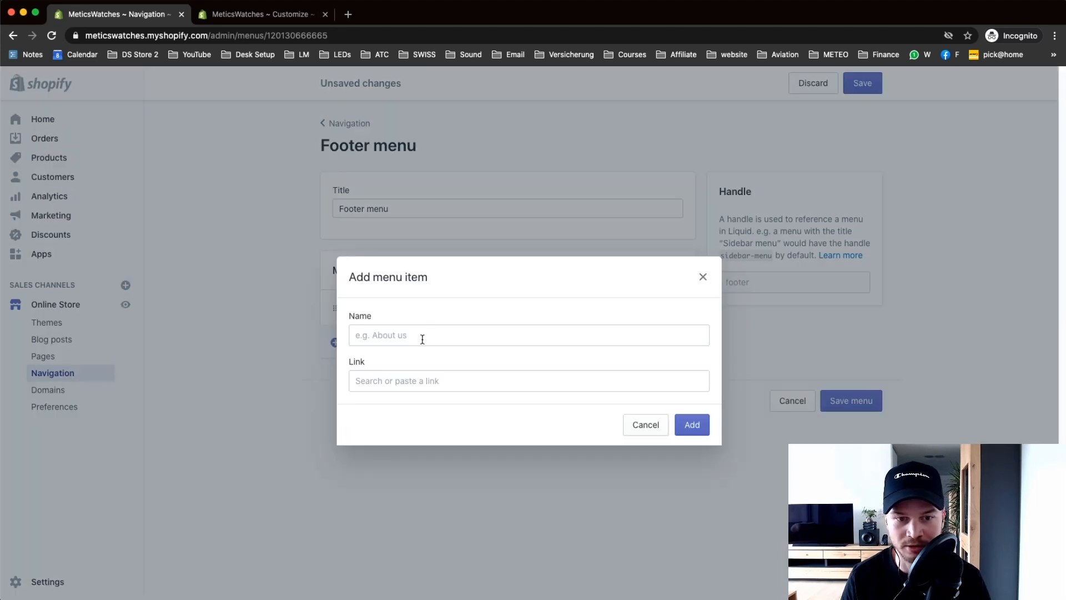
click(413, 381)
scroll(422, 322, down, 1)
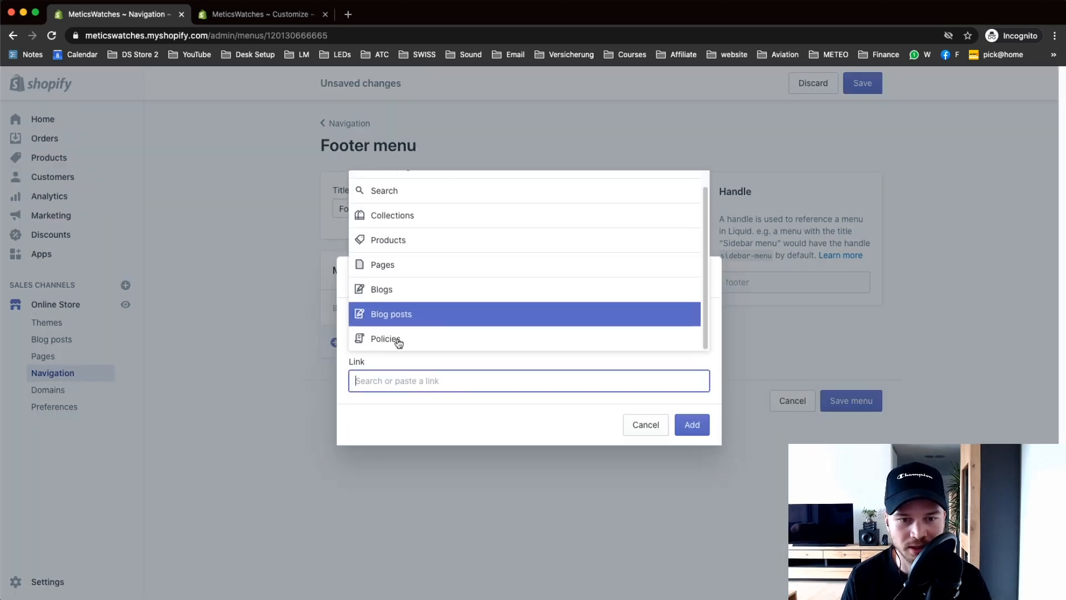
click(397, 342)
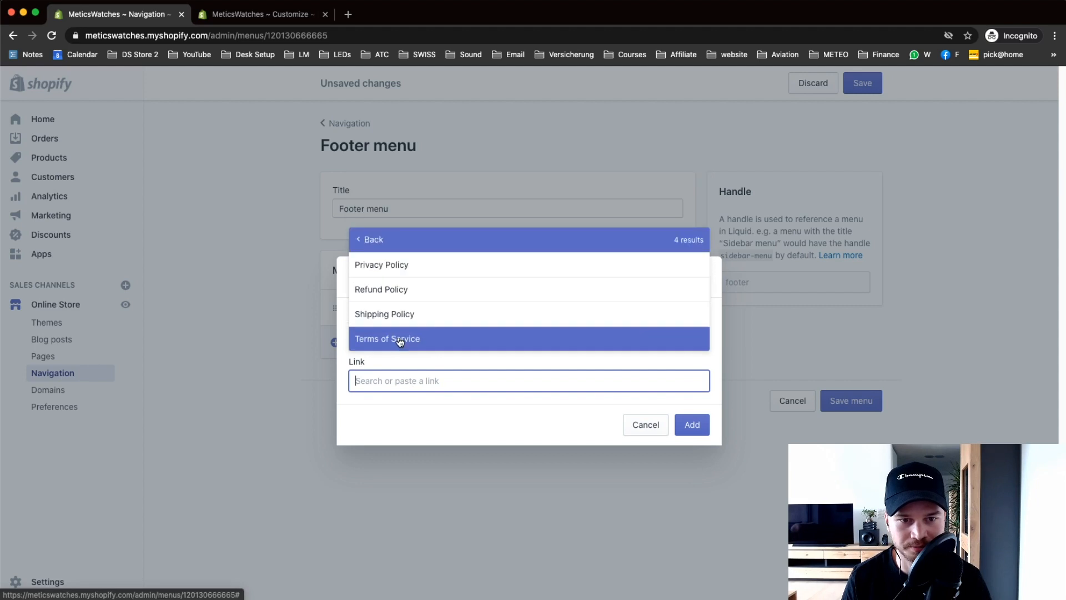
click(395, 288)
click(691, 424)
click(479, 366)
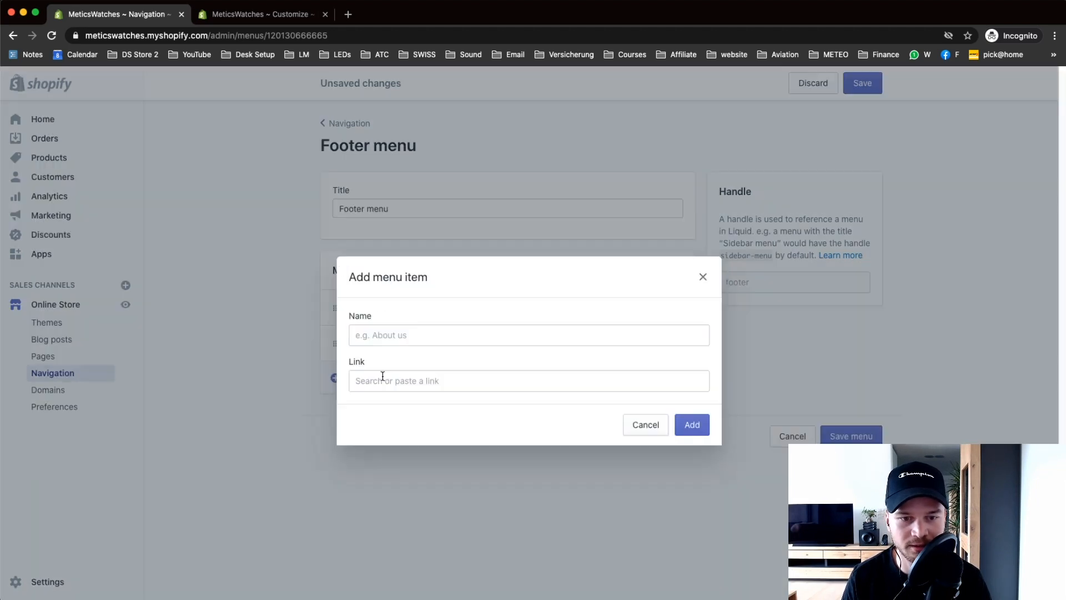
click(394, 380)
scroll(396, 345, down, 2)
click(395, 338)
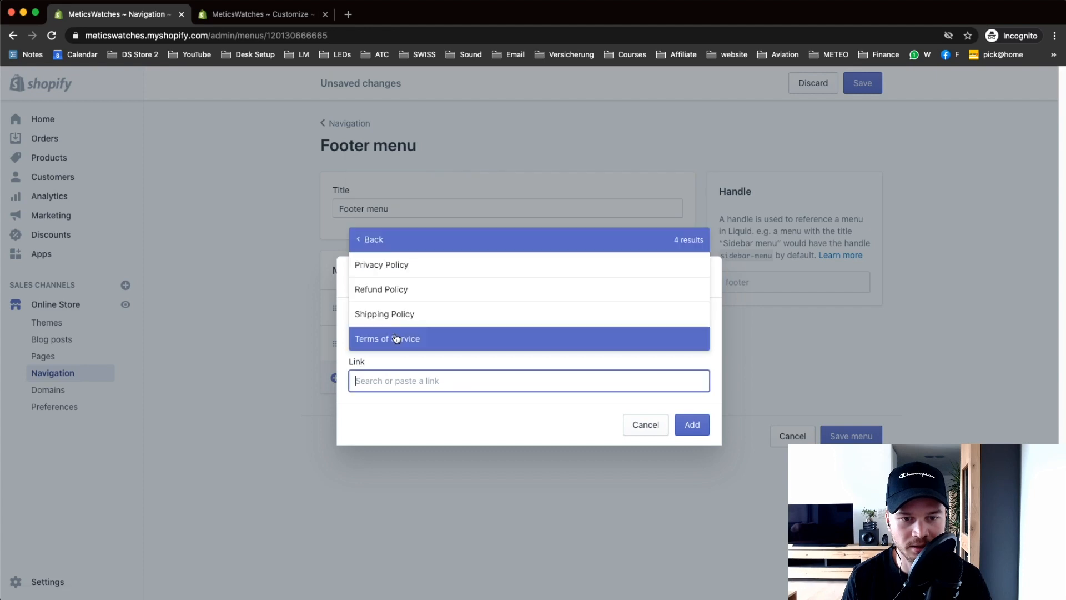
click(399, 315)
key(Return)
Step: Add a Terms of Service link and save the Footer menu
click(412, 414)
click(408, 378)
scroll(414, 355, down, 2)
click(412, 341)
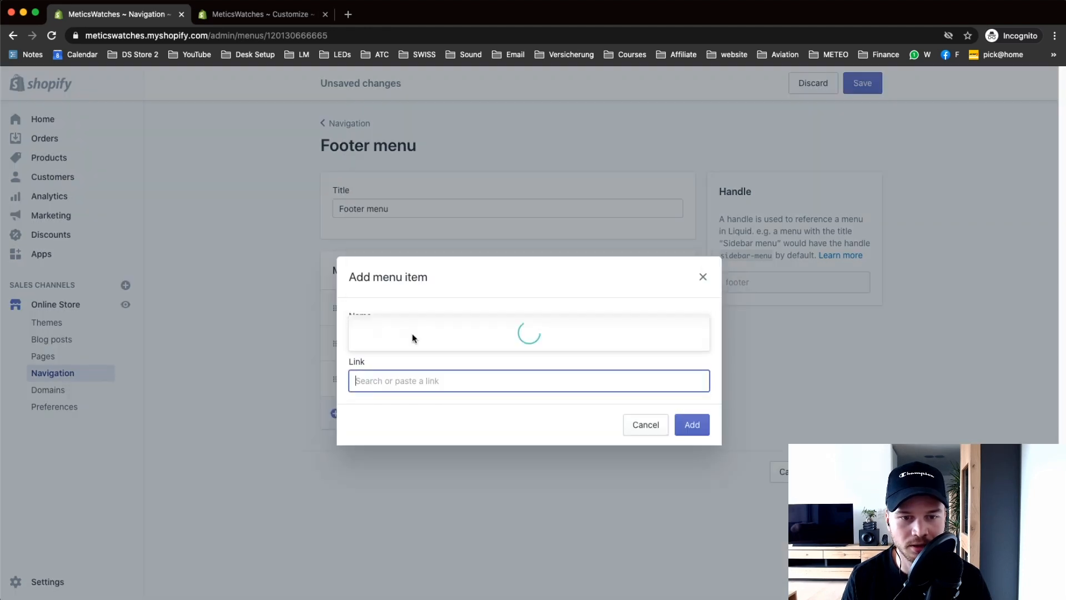
click(410, 341)
click(691, 425)
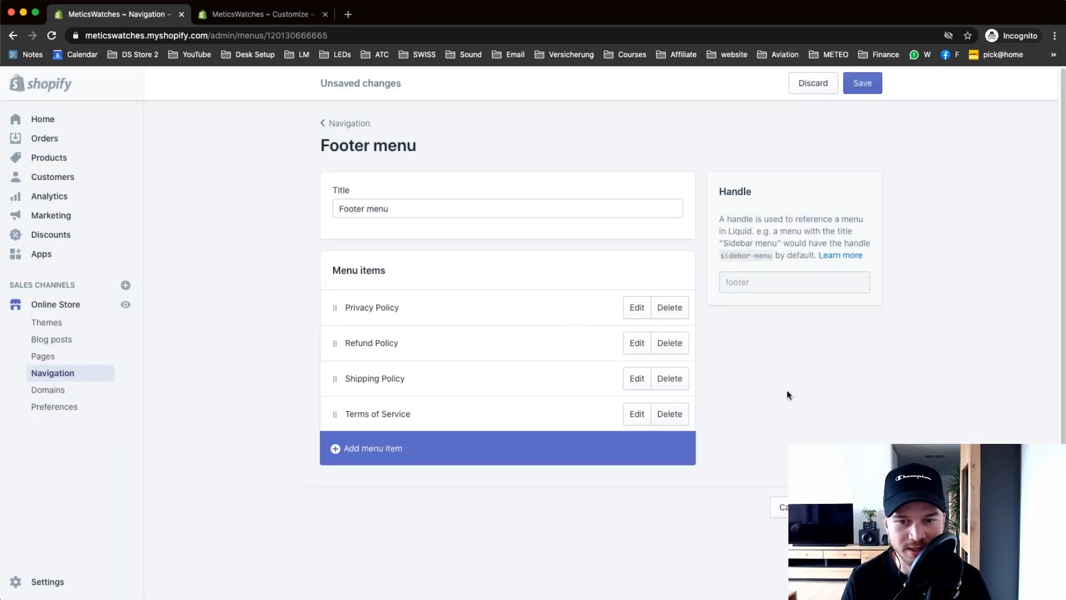
key(super+s)
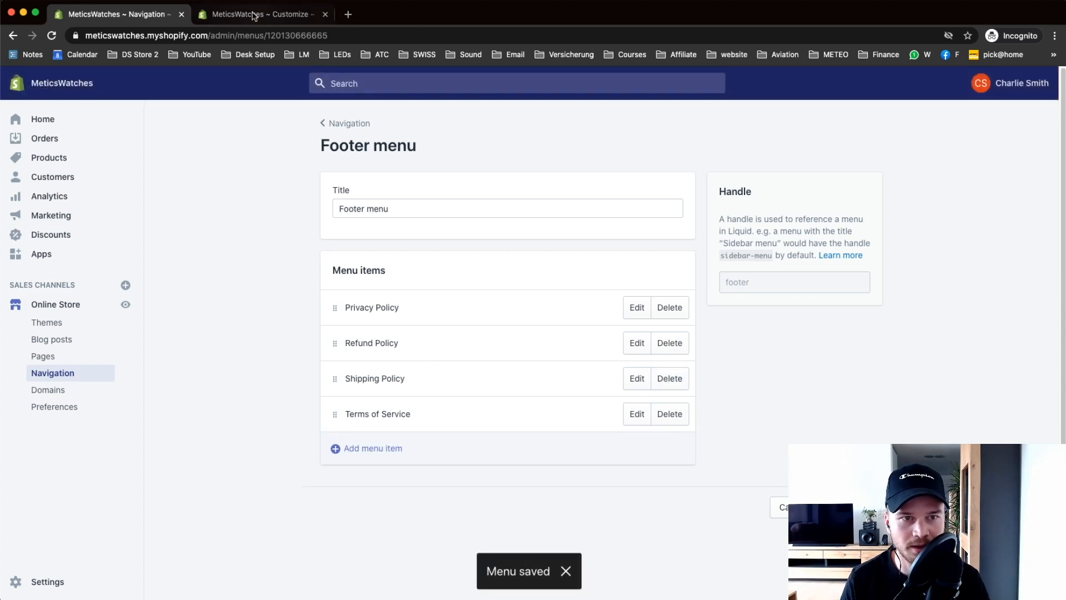
Step: Reload the theme editor so the footer shows the four policy links, and select the Footer section
click(258, 14)
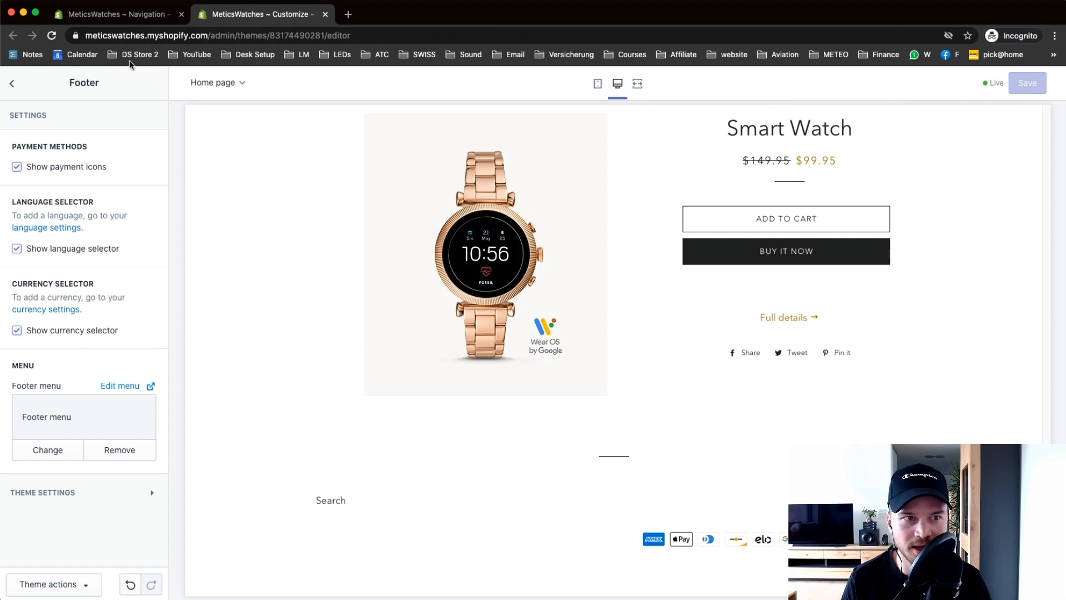
click(54, 36)
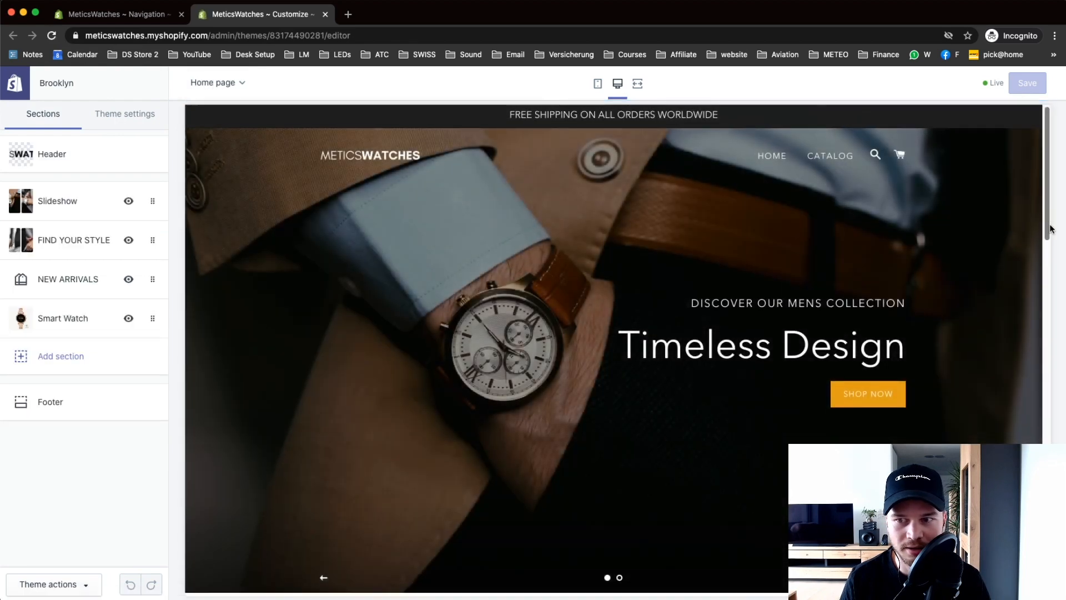
scroll(1049, 227, down, 20)
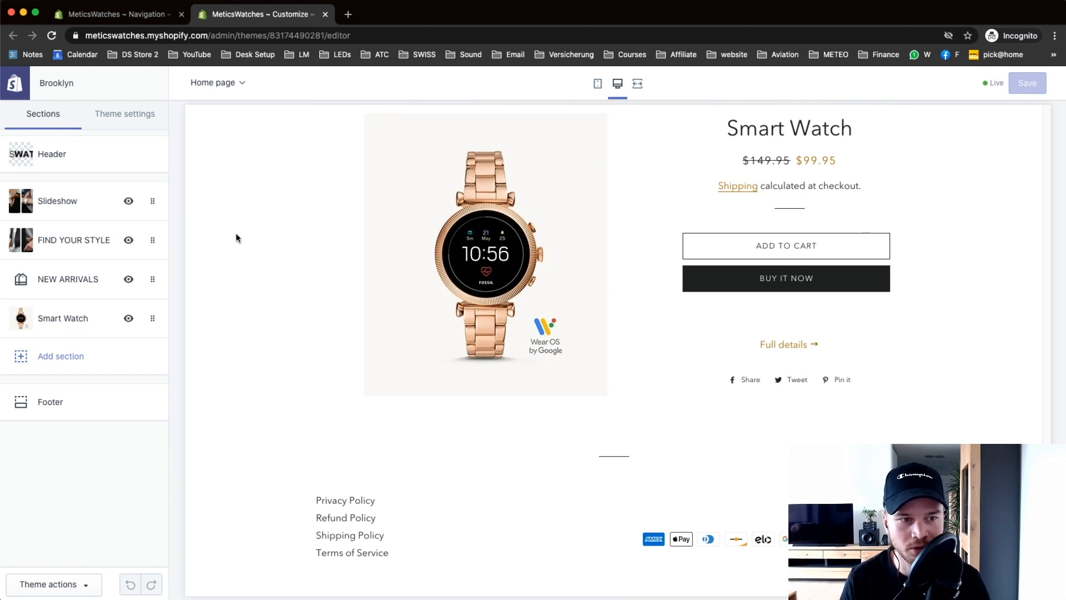
click(84, 409)
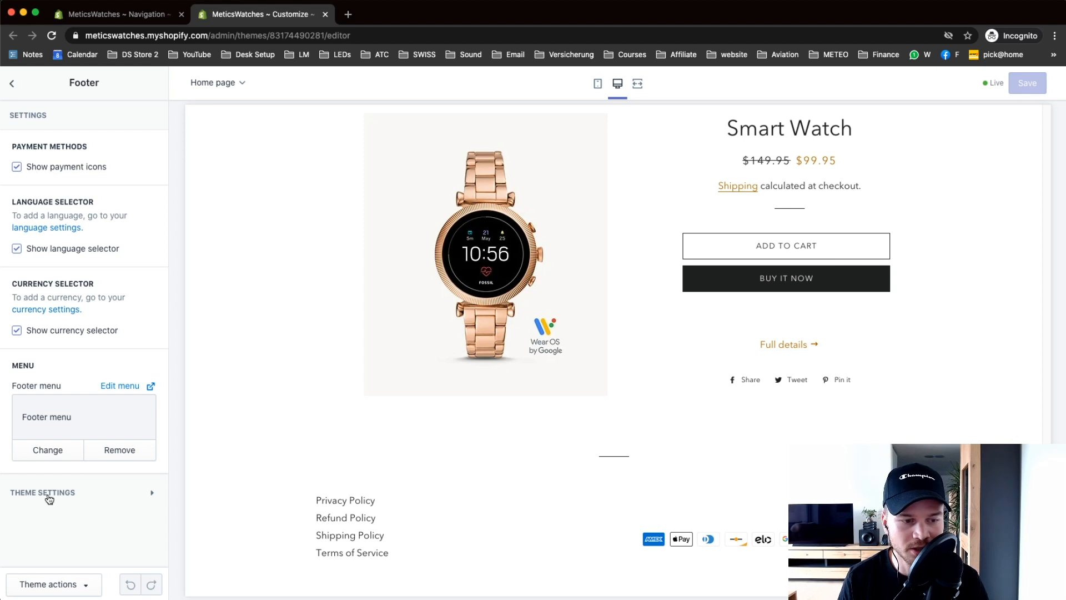
Step: Reveal the theme's social link settings and paste the example address as the Facebook link
click(55, 498)
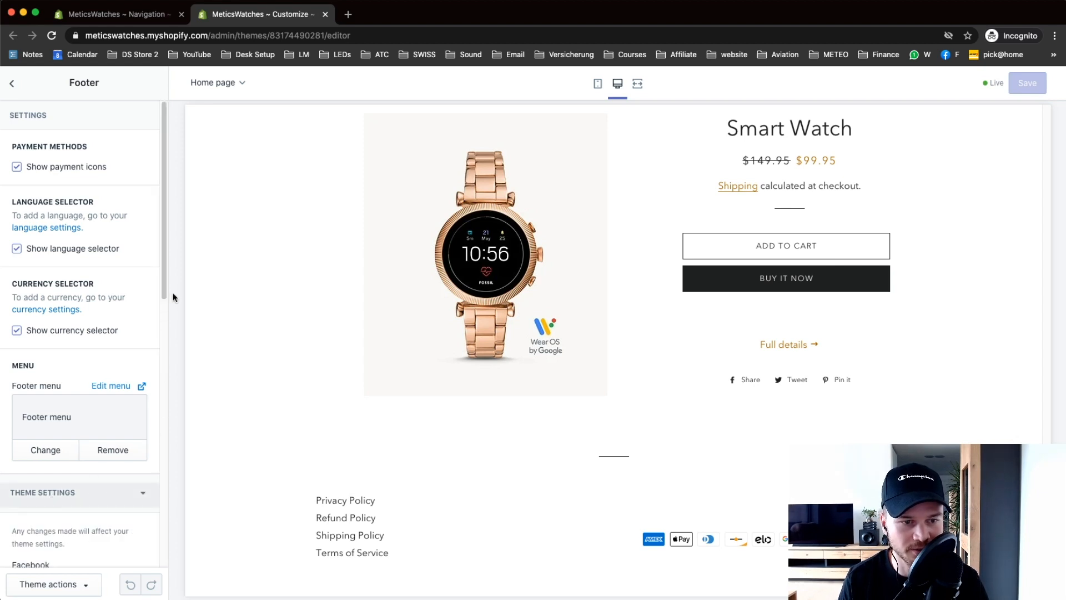
drag(164, 295, 170, 424)
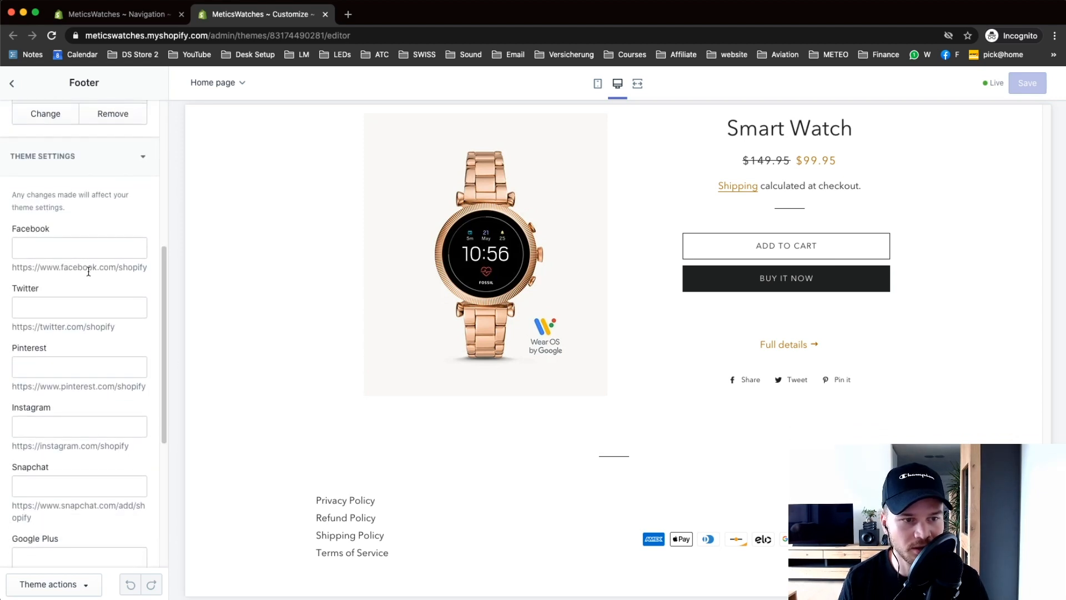
drag(150, 267, 6, 268)
key(super+c)
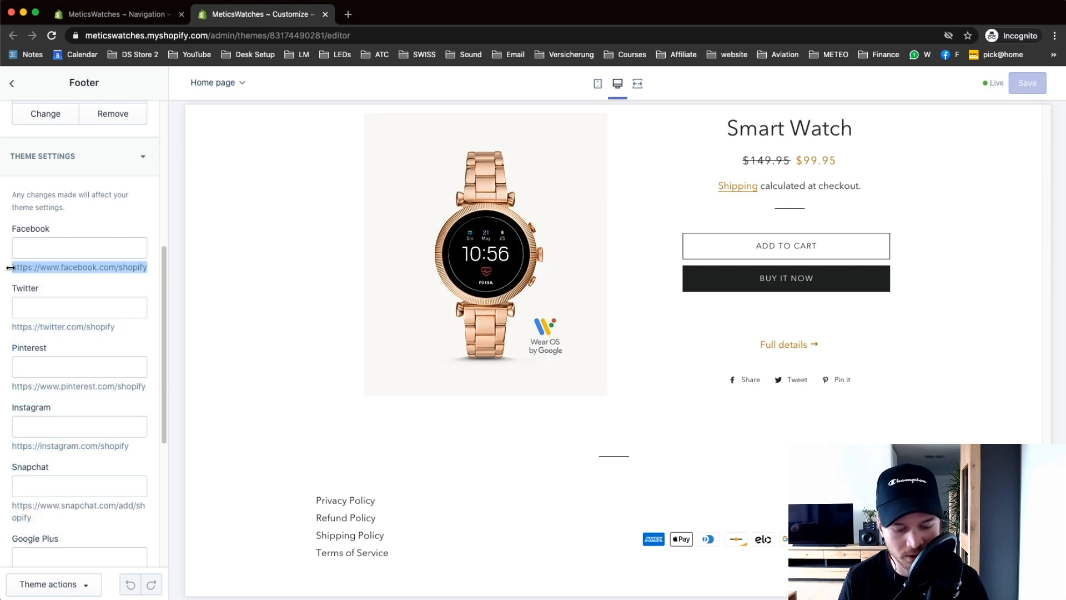
click(31, 243)
key(super+v)
Step: Paste the example addresses as the Twitter and Instagram links
drag(116, 326, 15, 328)
click(52, 305)
text(https://twitter.com/shopify)
drag(132, 446, 15, 450)
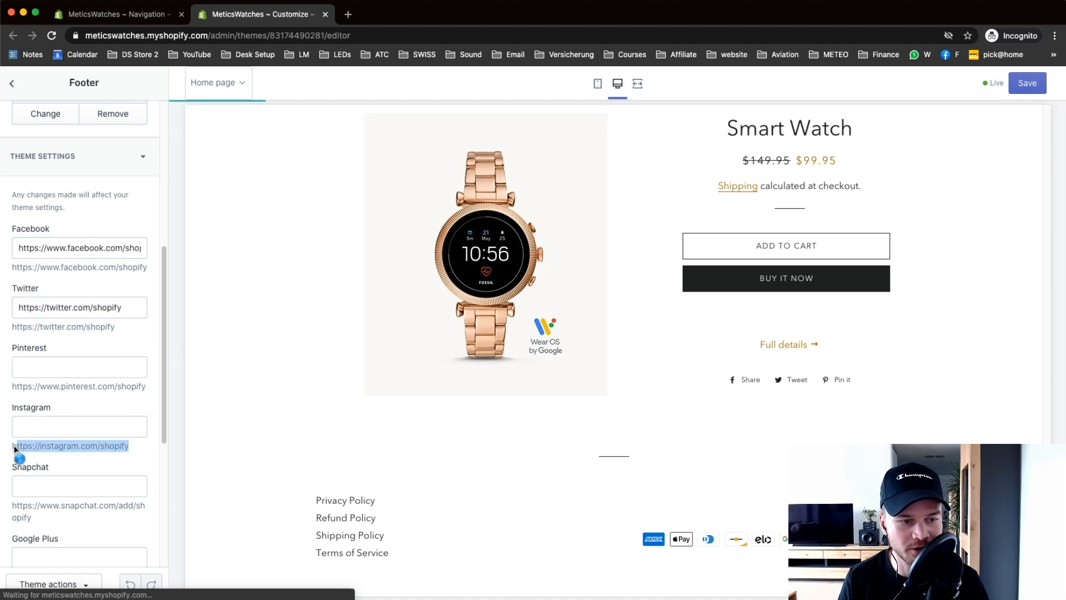
click(52, 425)
text(https://instagram.com/shopify)
click(283, 417)
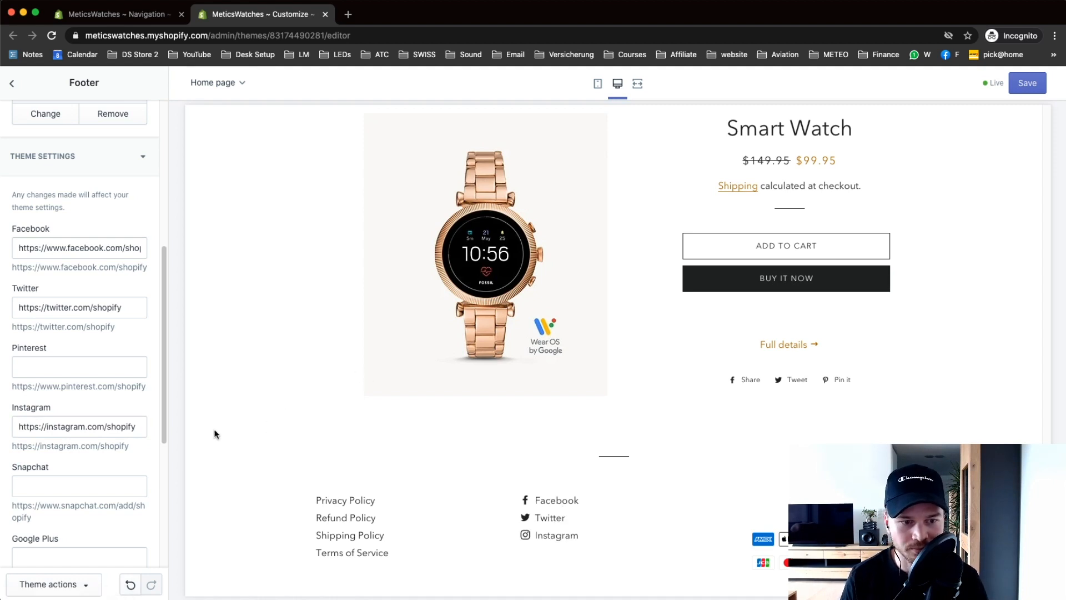
click(13, 85)
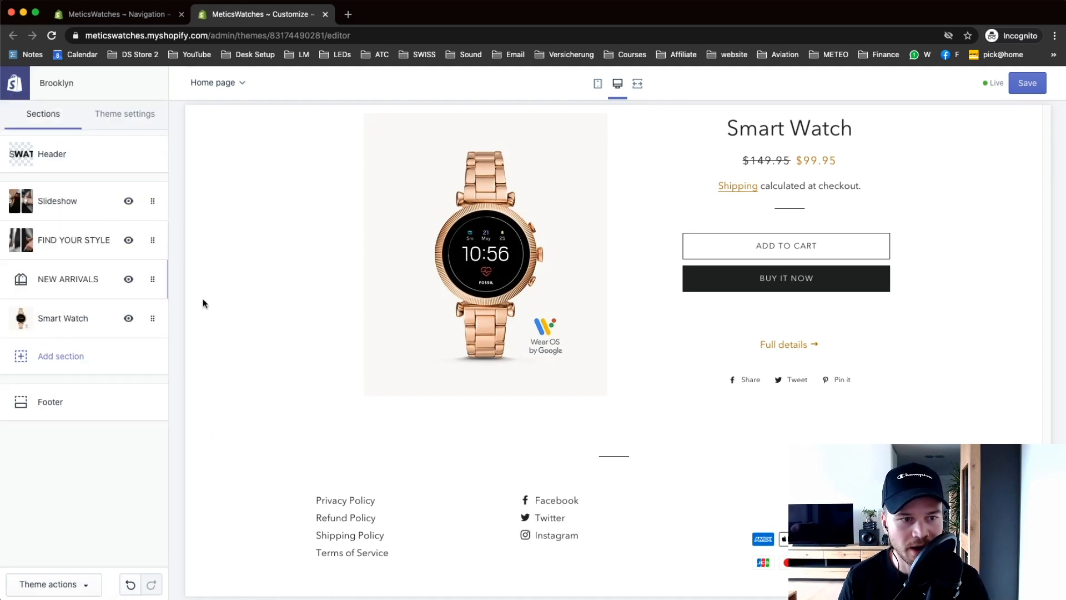
drag(1043, 555, 1044, 453)
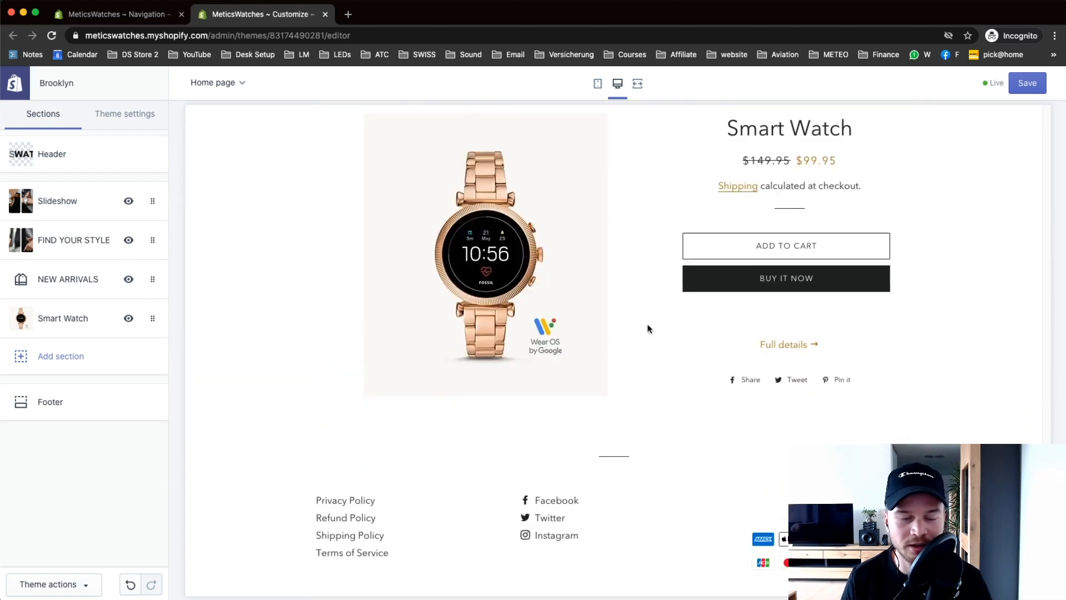
click(42, 358)
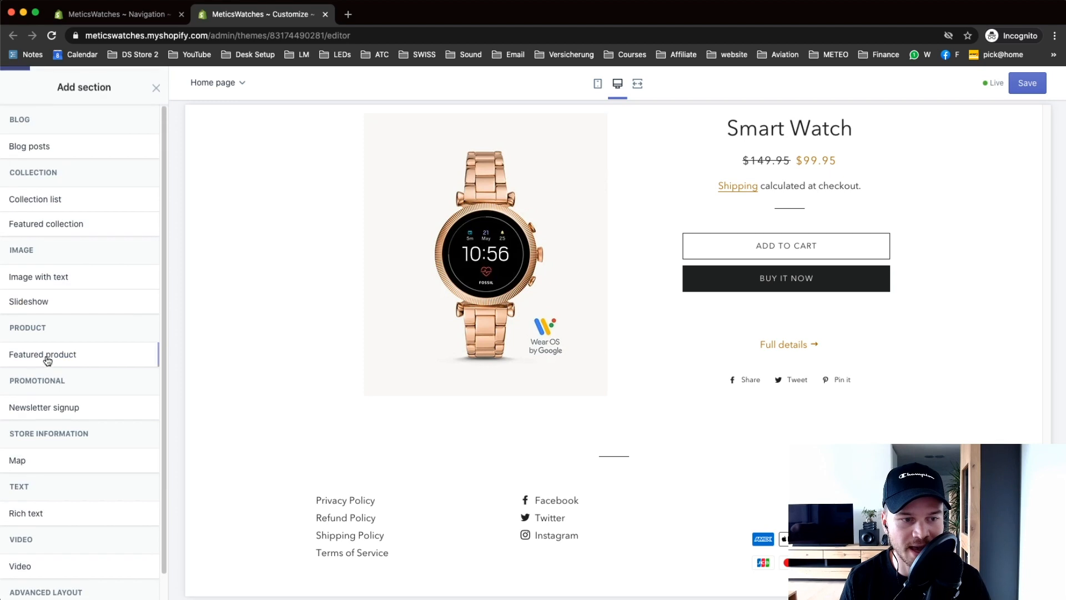
drag(161, 314, 161, 375)
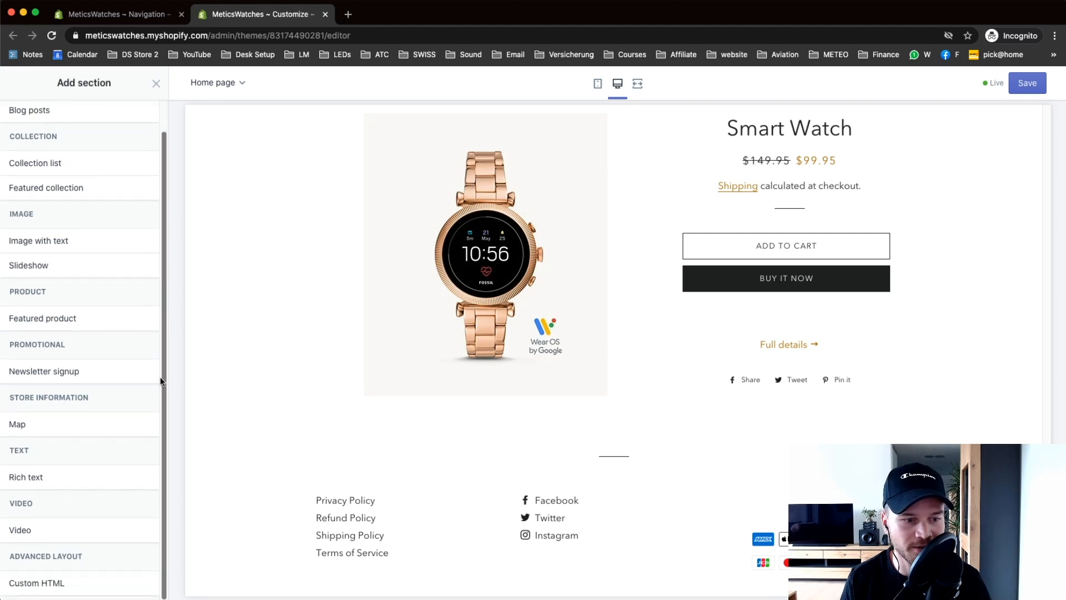
click(41, 531)
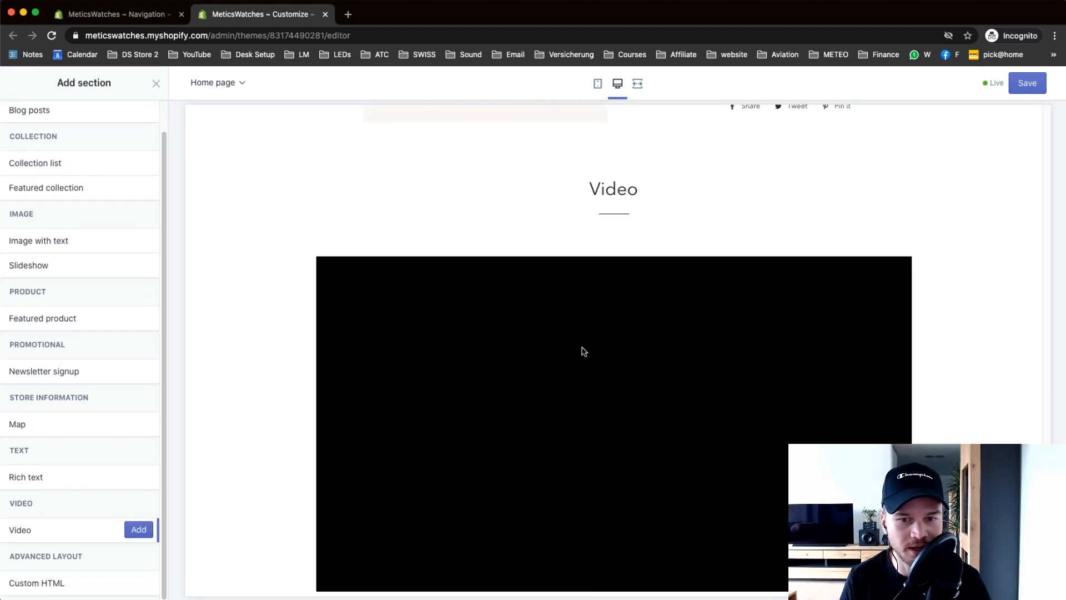
click(139, 533)
click(49, 212)
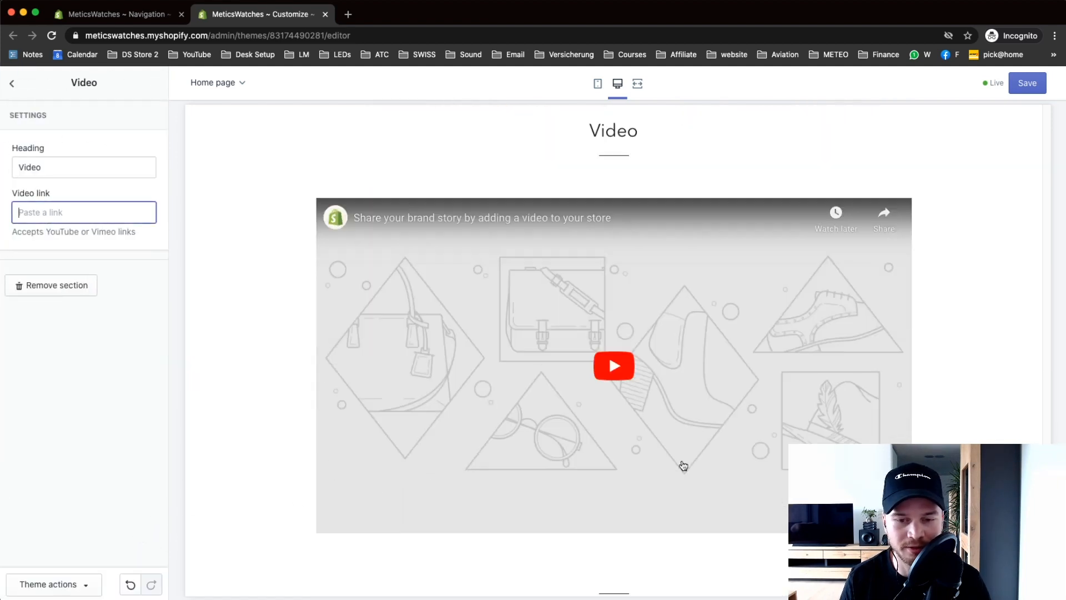
click(49, 282)
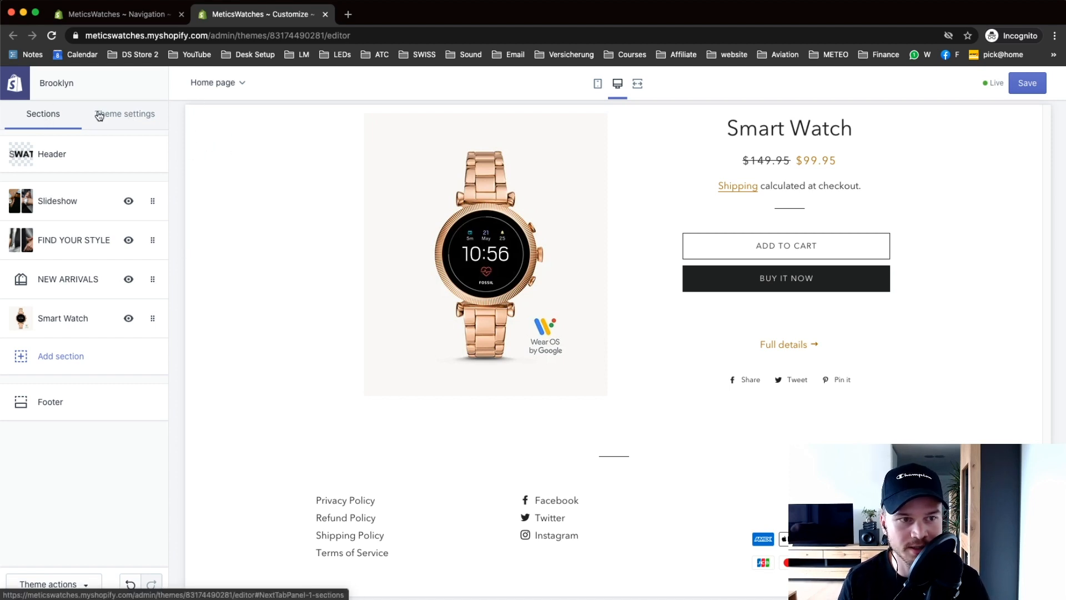
Step: Open Theme settings and look through the Colors options
click(101, 114)
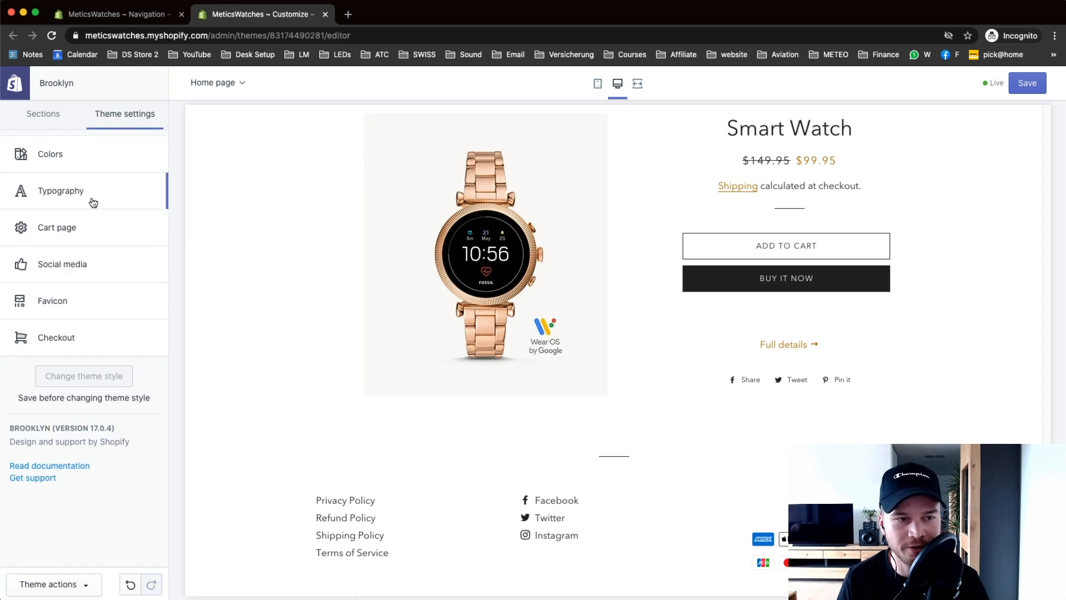
click(64, 160)
scroll(165, 194, down, 1)
scroll(166, 234, up, 1)
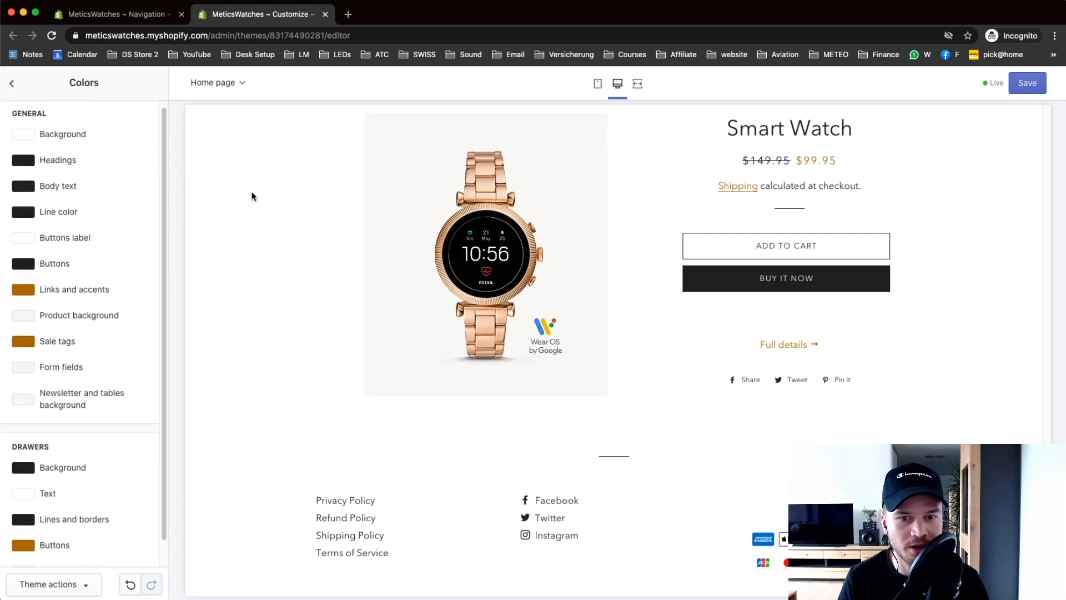
scroll(863, 367, up, 1)
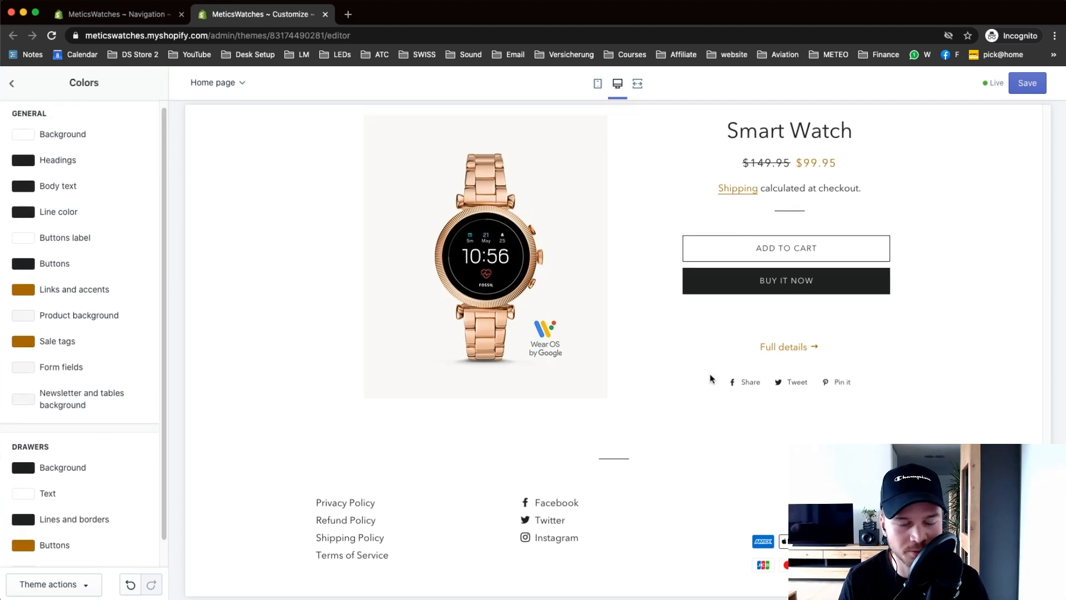
scroll(460, 280, up, 10)
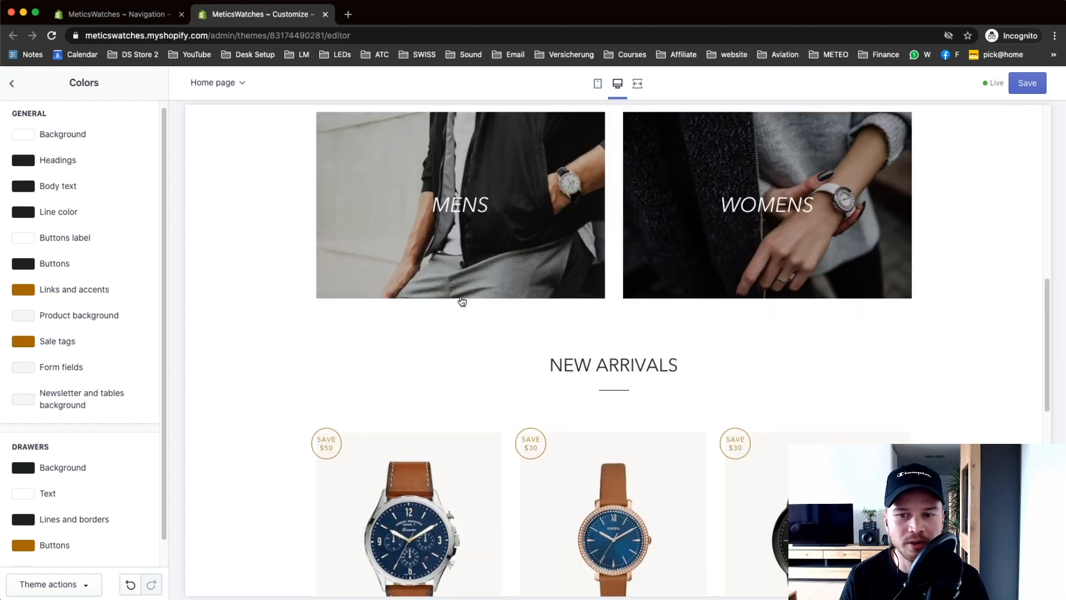
scroll(462, 301, up, 5)
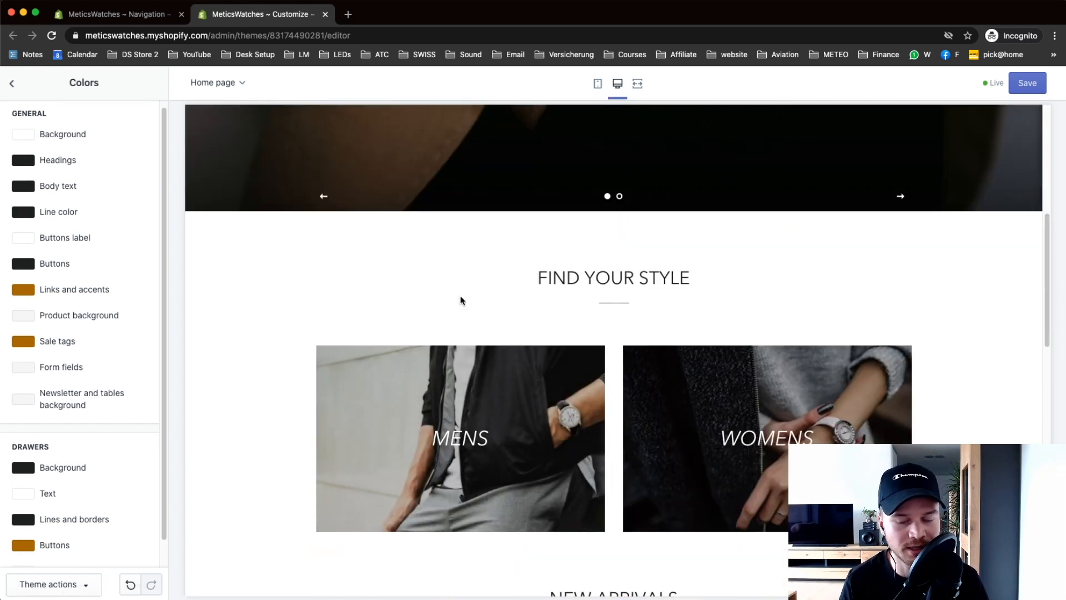
scroll(279, 358, up, 1)
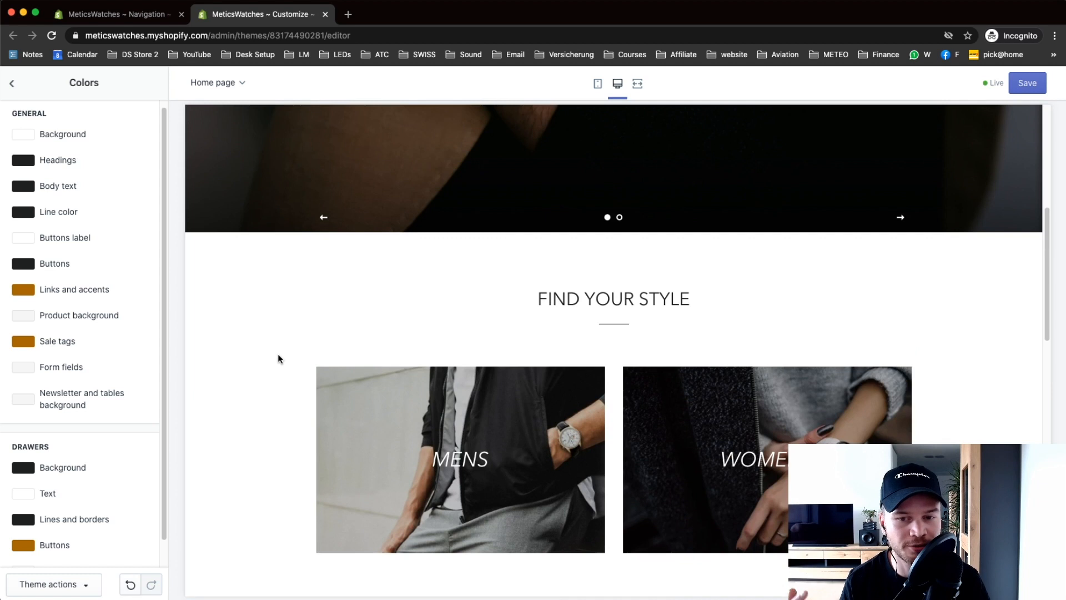
scroll(268, 355, up, 4)
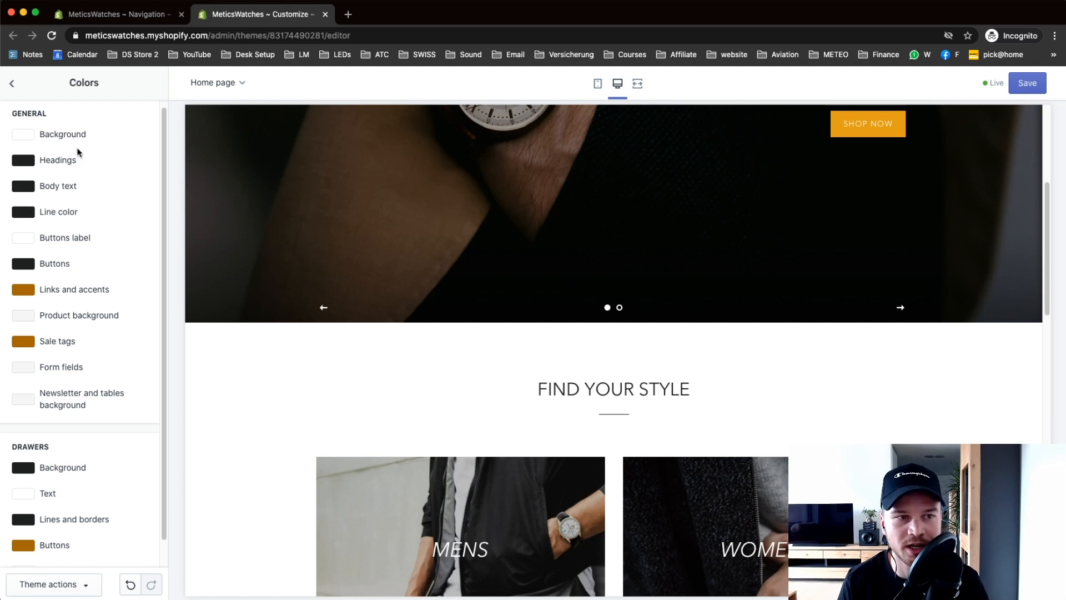
click(15, 84)
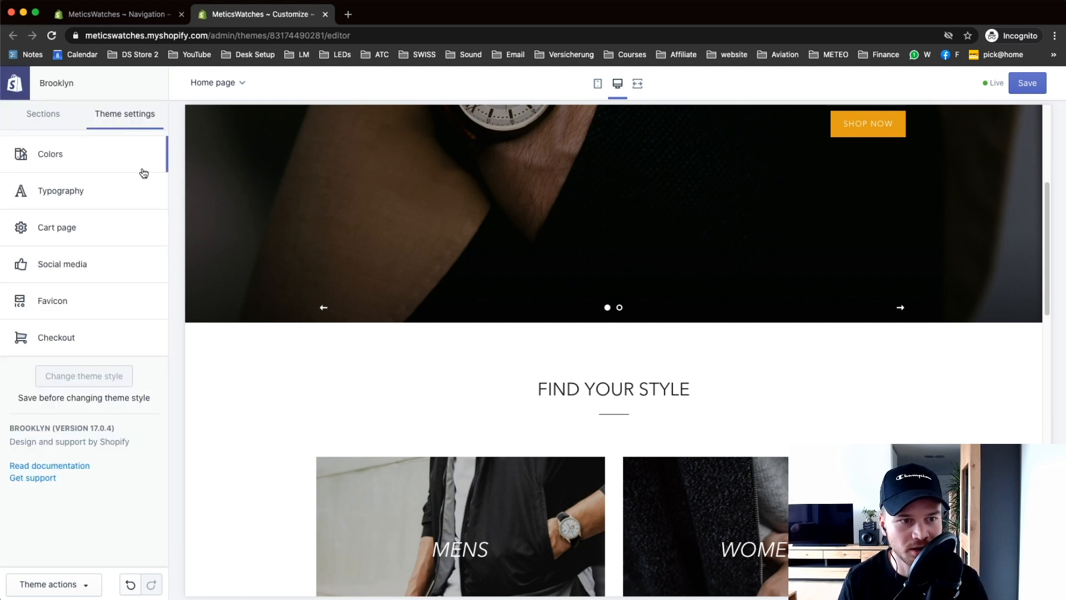
Step: Review the Typography, Cart page and Social media settings in turn
click(77, 203)
scroll(165, 166, down, 4)
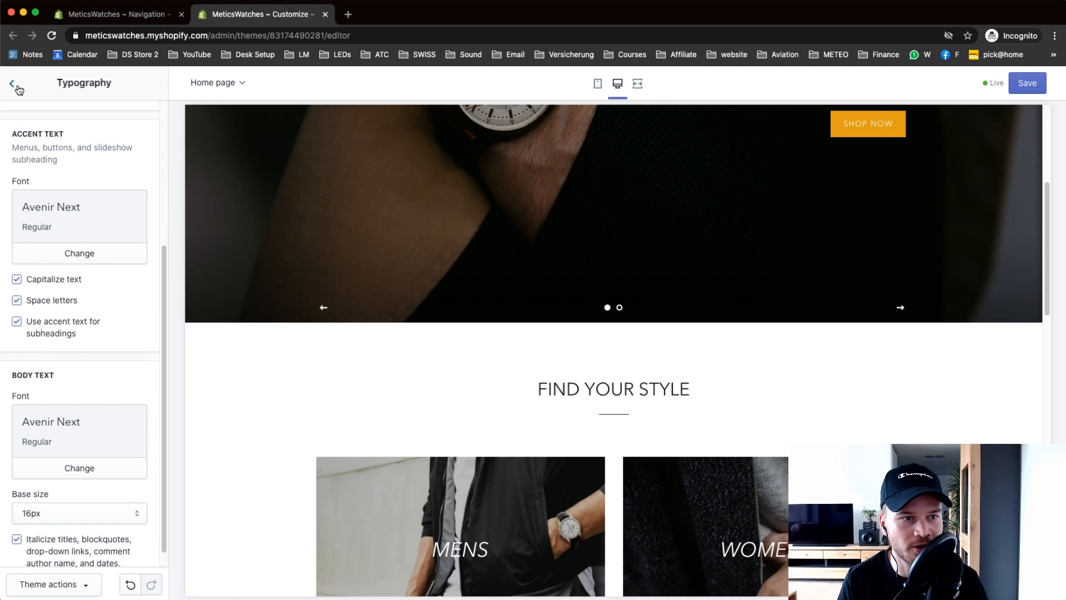
click(18, 88)
click(115, 216)
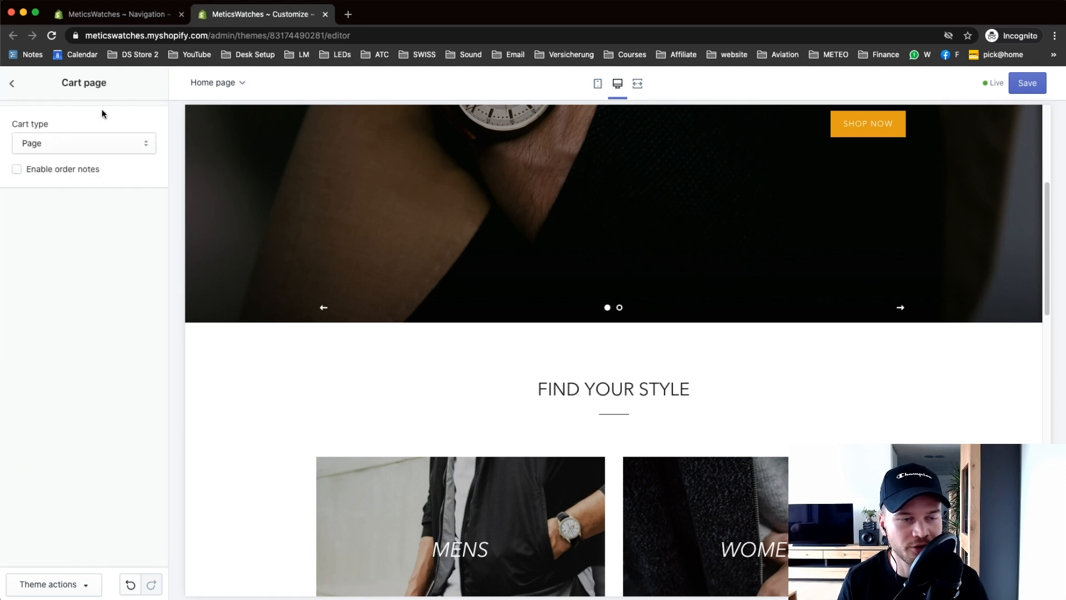
click(12, 83)
click(111, 274)
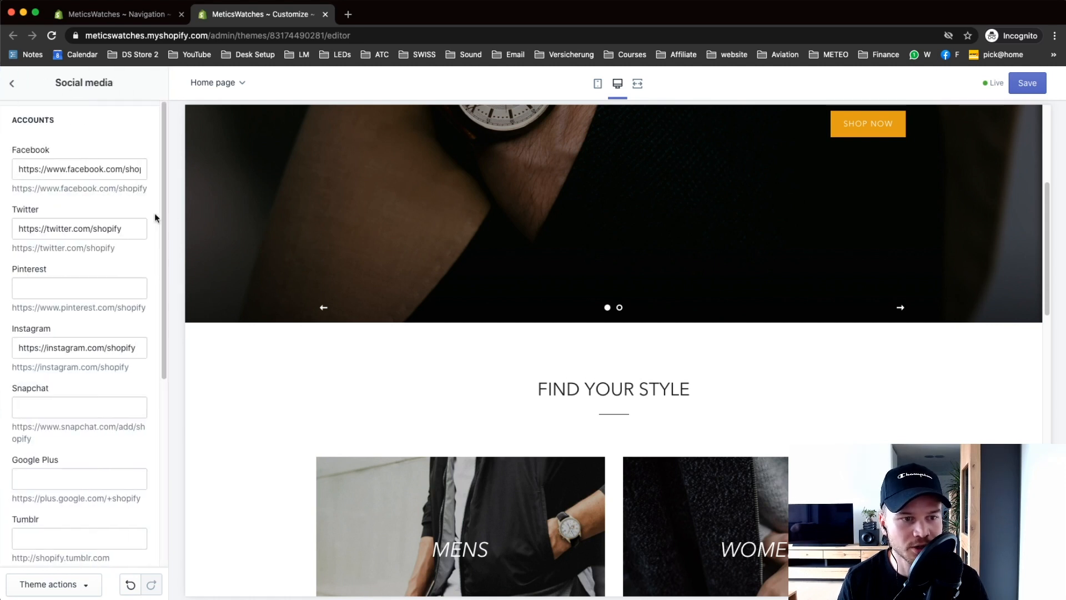
click(12, 84)
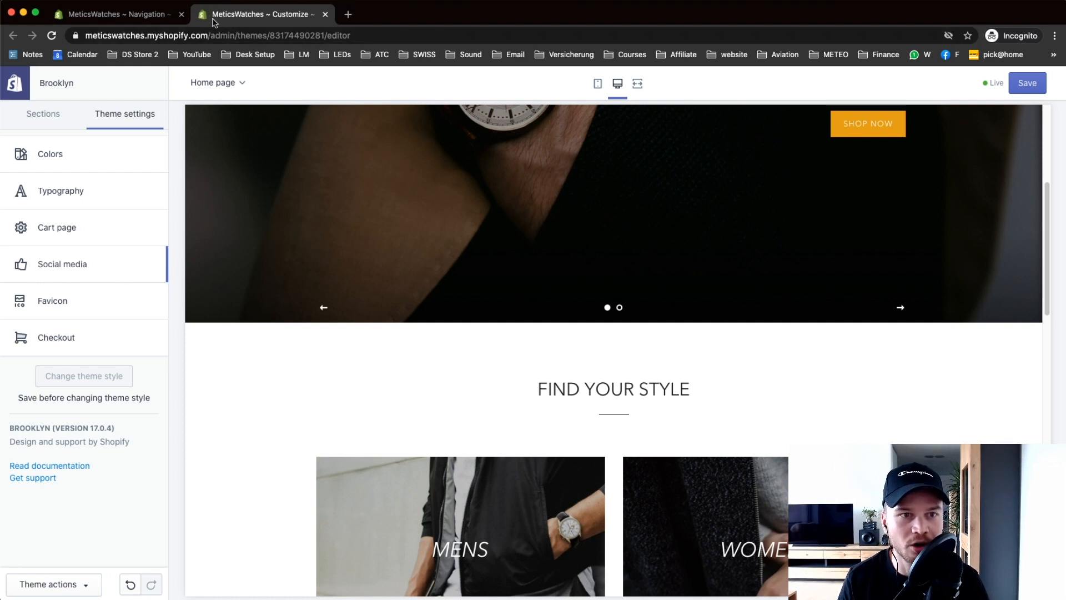
Step: Open the live MeticsWatches storefront in a new tab placed after the theme editor
click(134, 17)
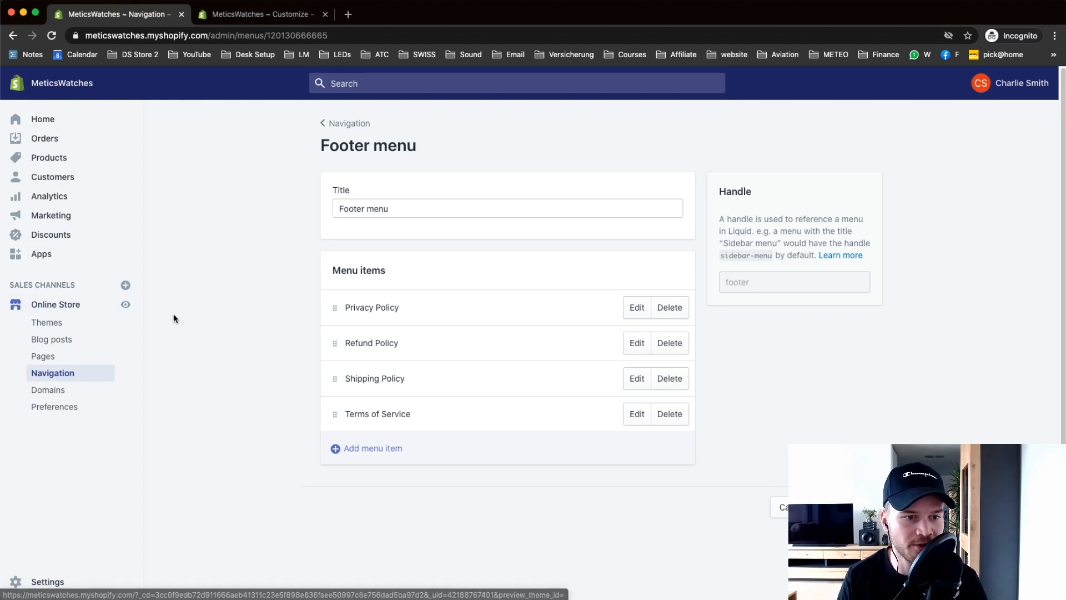
click(125, 305)
drag(258, 20, 422, 20)
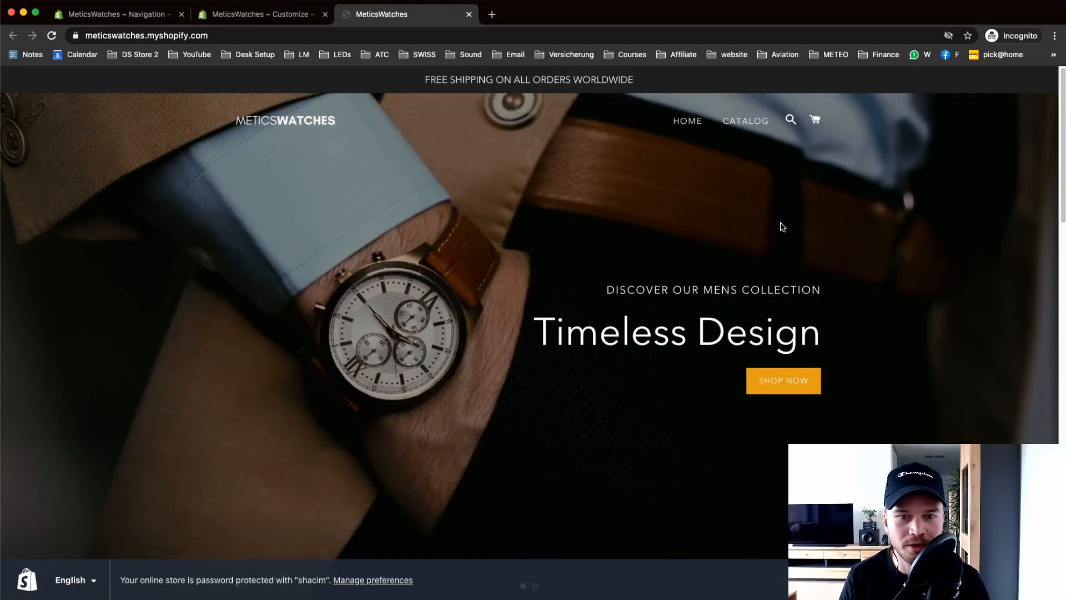
scroll(1055, 128, down, 10)
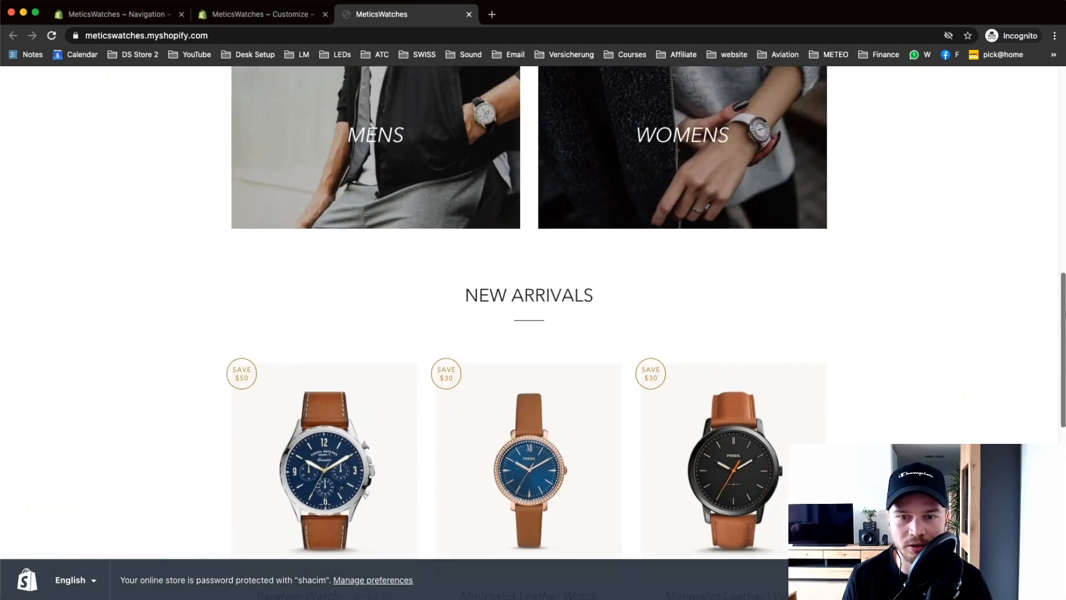
scroll(1055, 136, up, 9)
scroll(1055, 138, up, 2)
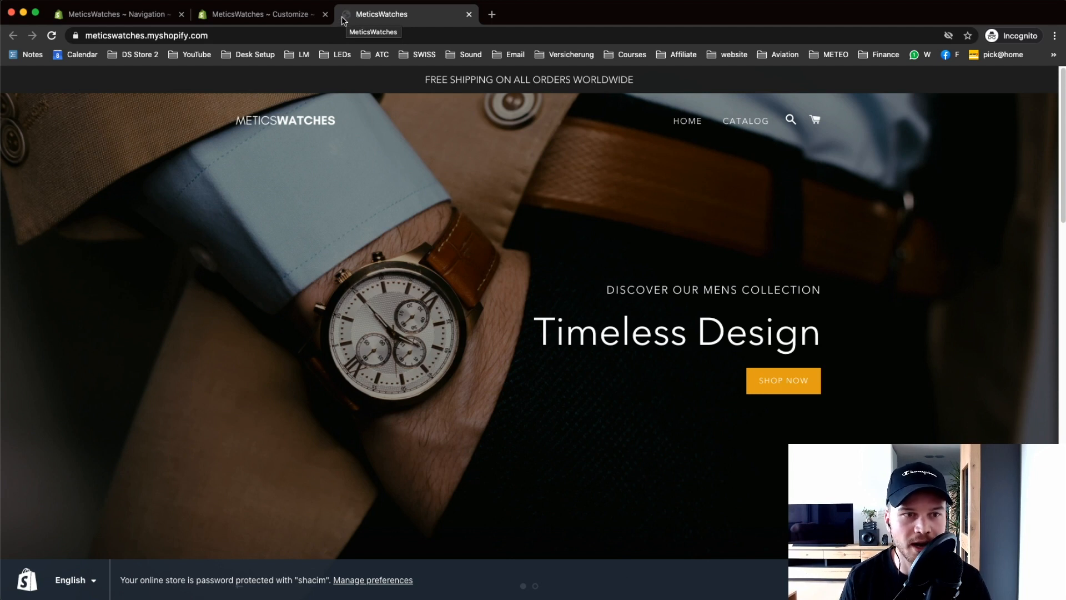
Step: Open the Favicon settings and its image library in the theme editor
click(284, 8)
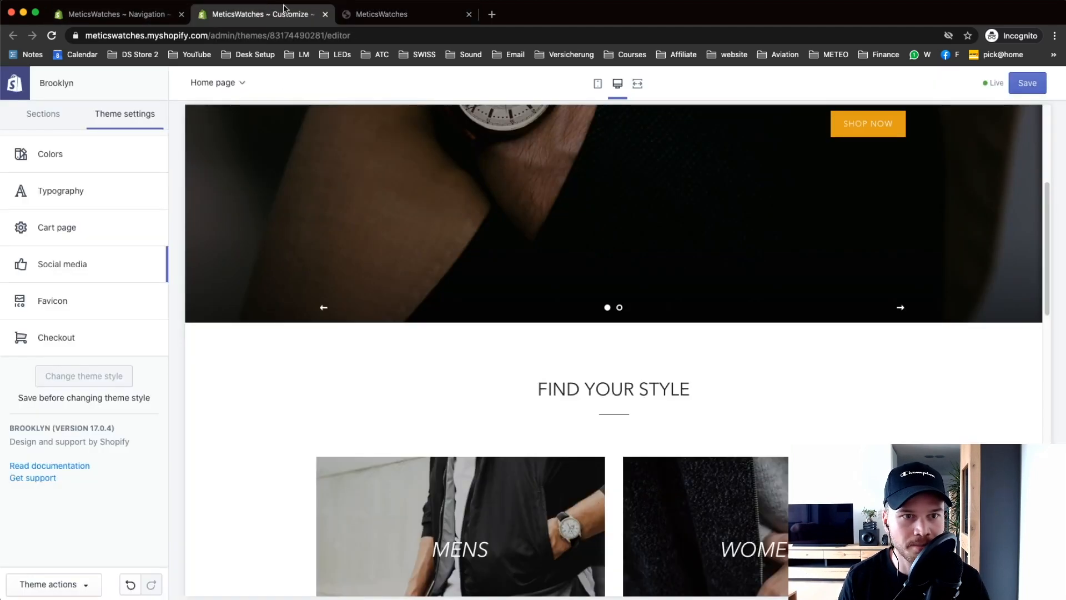
scroll(421, 354, down, 2)
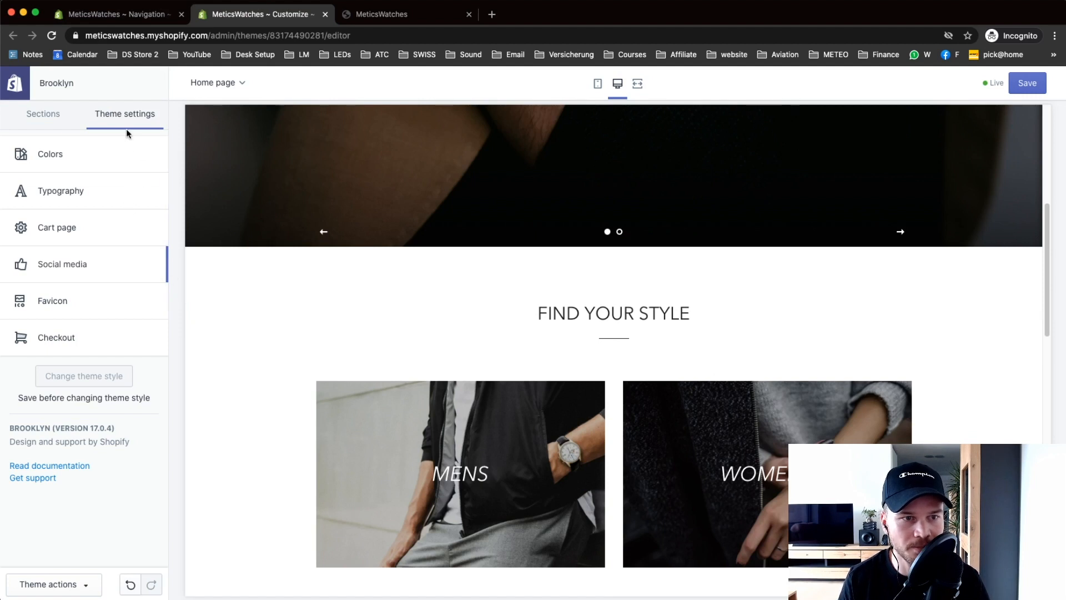
click(55, 303)
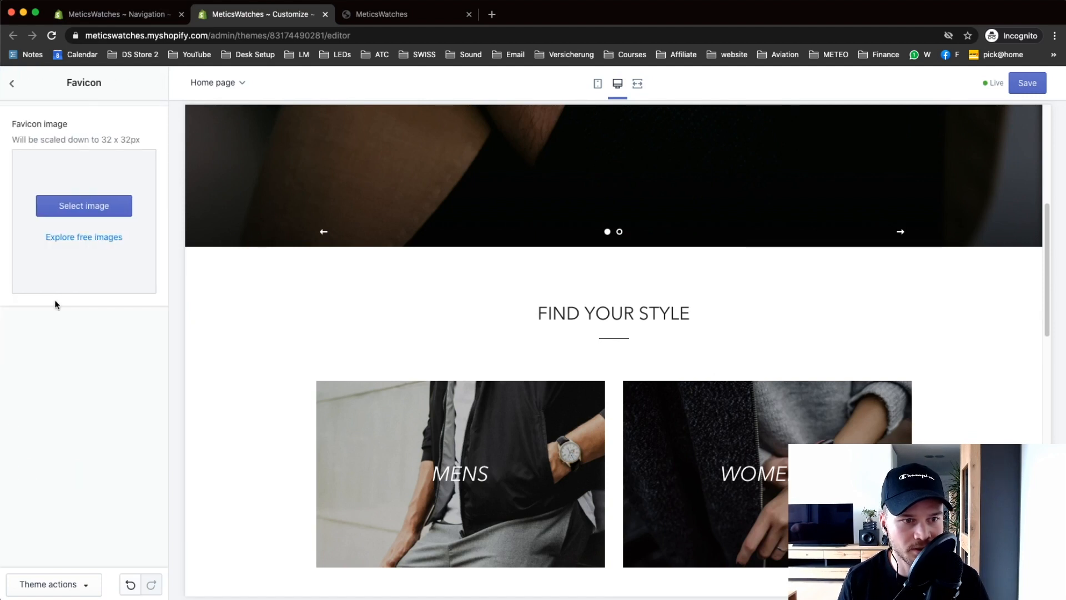
click(12, 84)
click(68, 299)
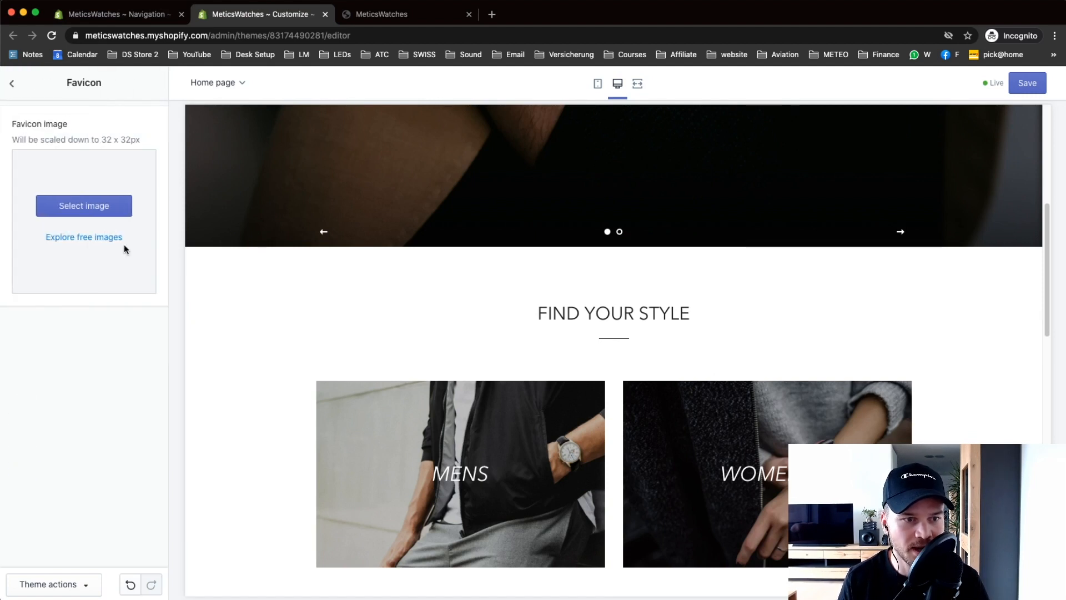
click(79, 206)
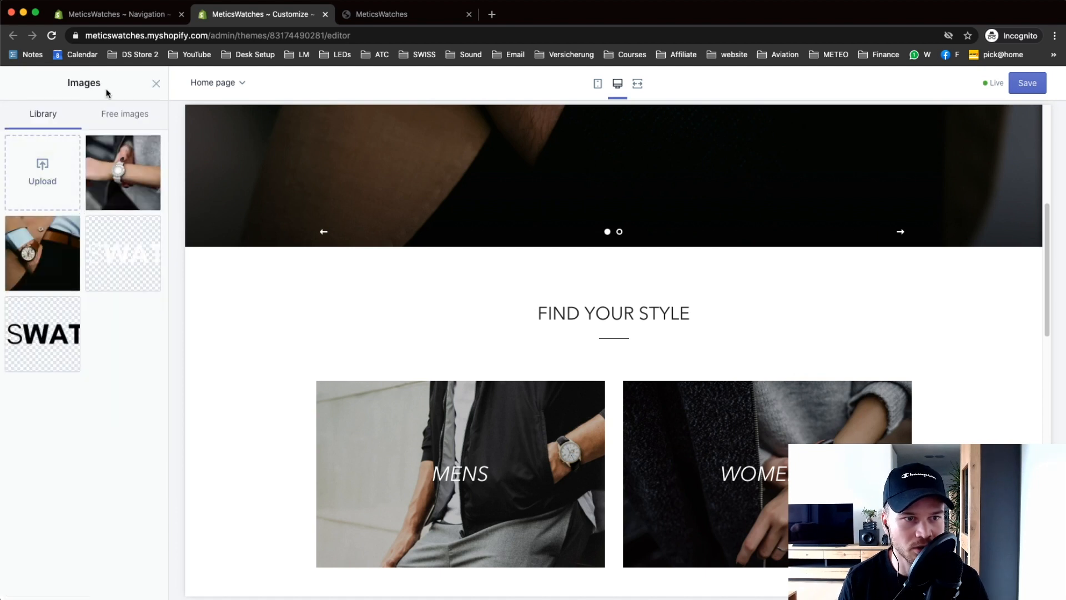
Step: Upload M.png from the icon folder and set it as the favicon
click(40, 184)
click(506, 59)
click(555, 68)
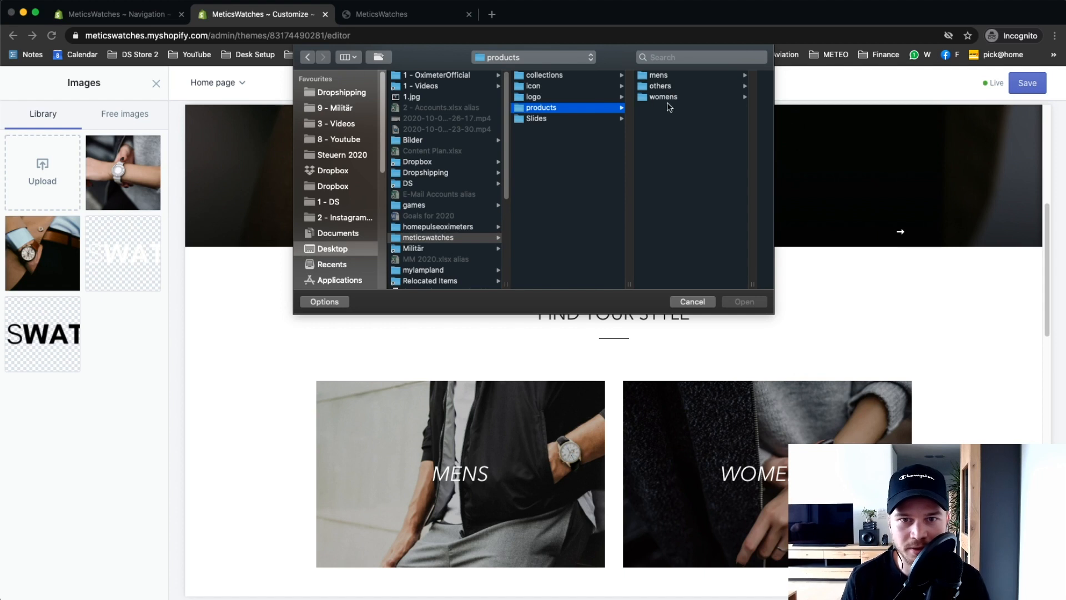
click(537, 86)
click(658, 76)
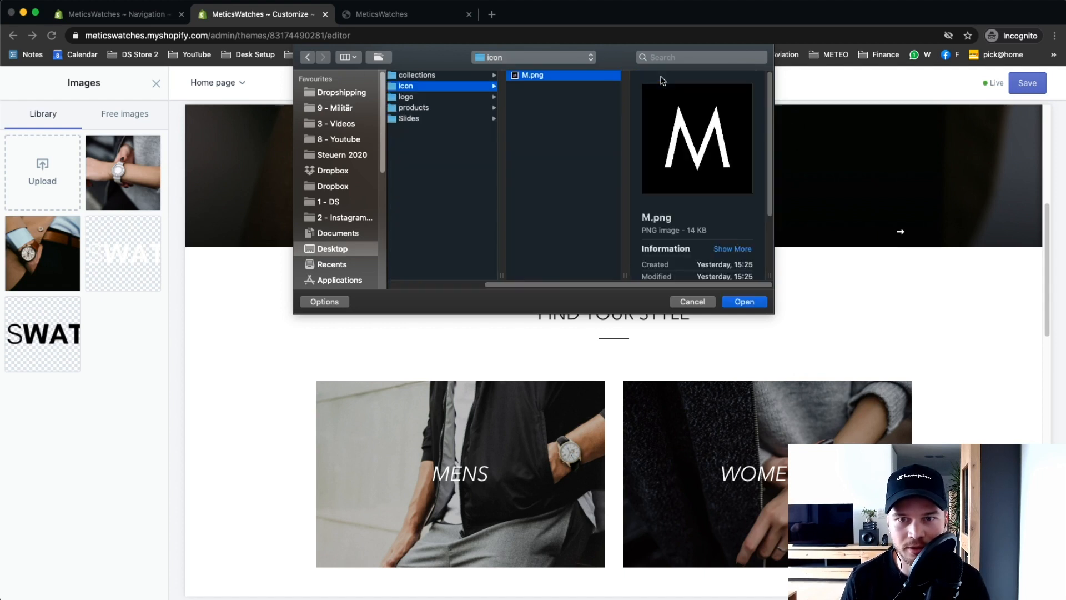
click(751, 305)
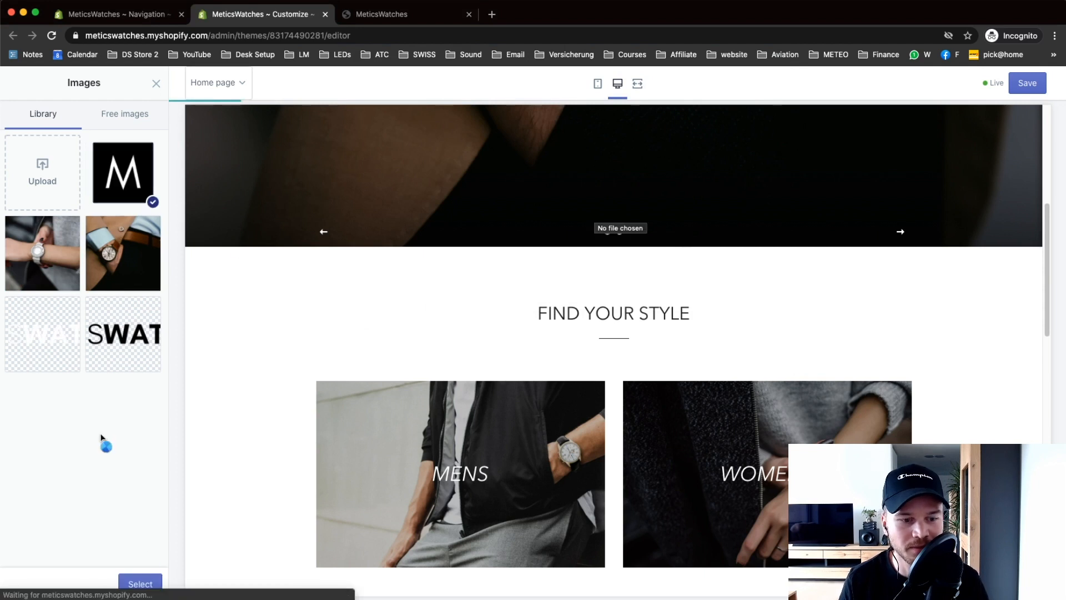
click(150, 581)
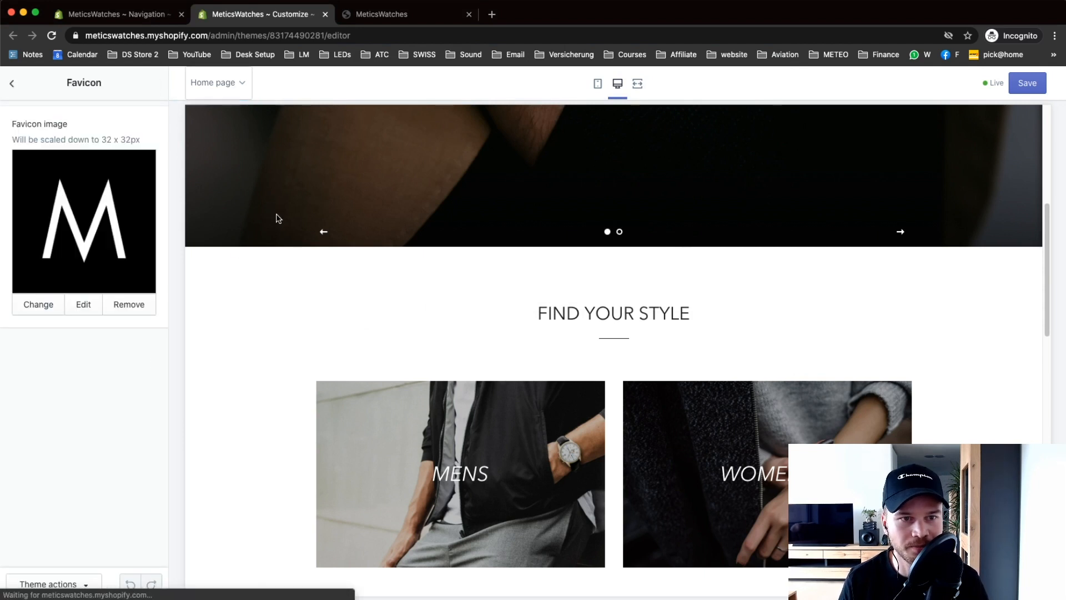
Step: Save the theme and reload the live storefront to confirm the M favicon
click(1034, 88)
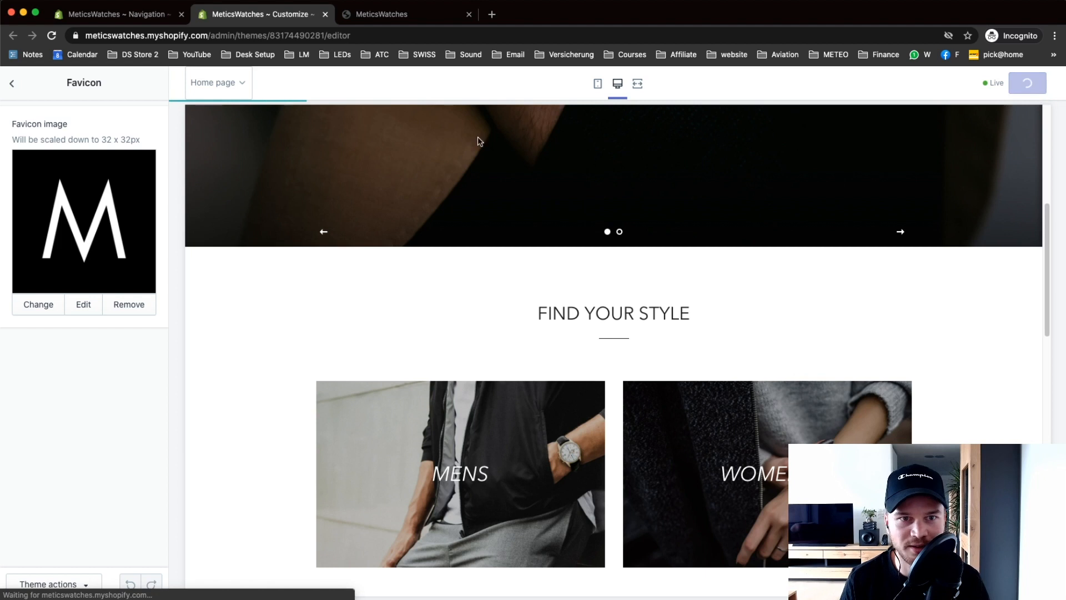
click(387, 16)
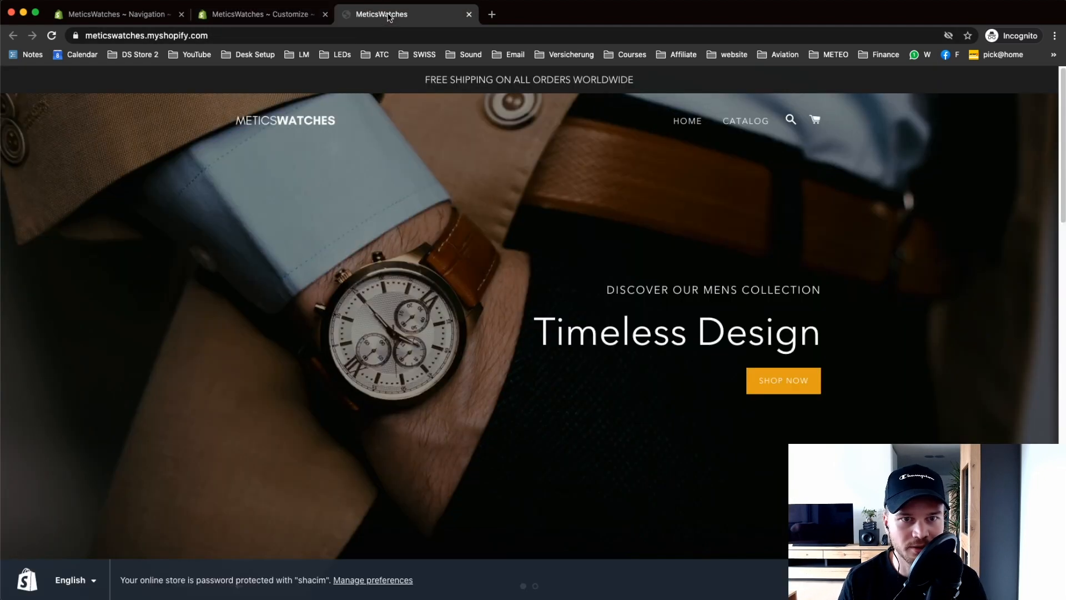
click(52, 35)
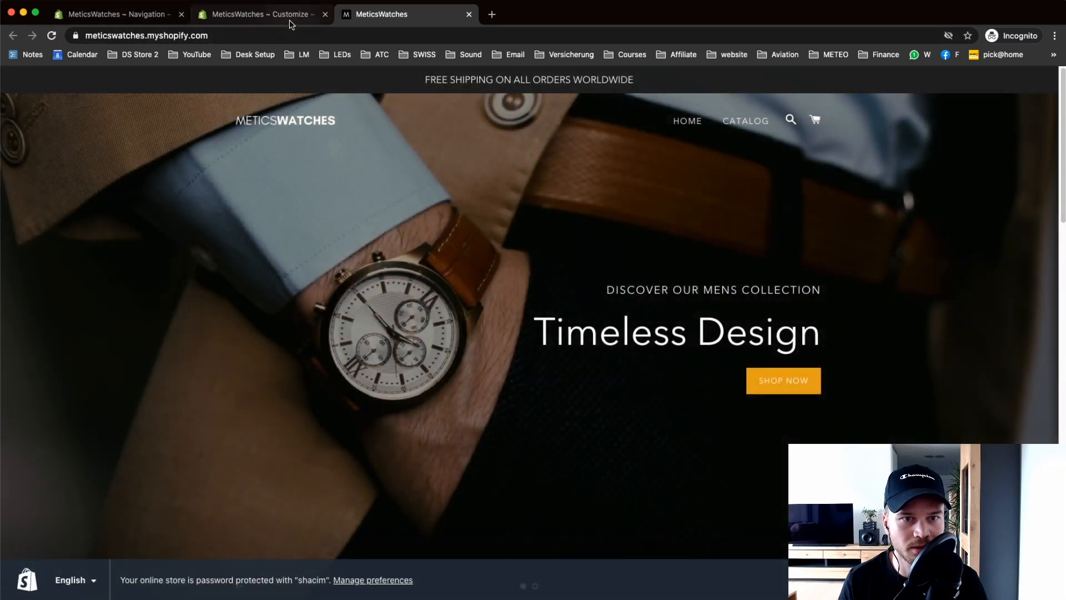
click(277, 15)
click(394, 18)
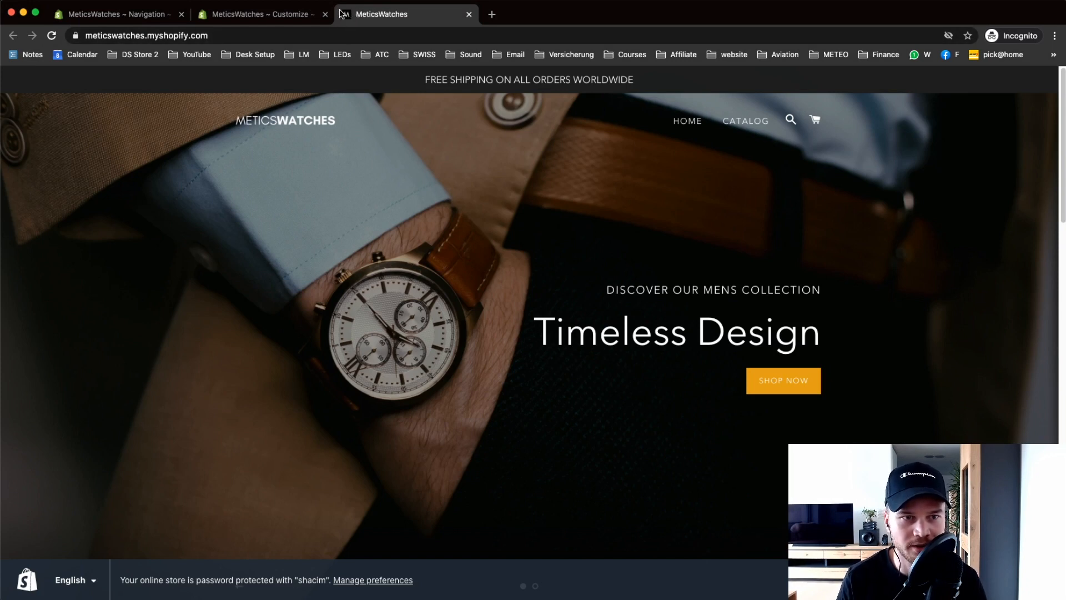
click(256, 14)
Step: Set the METICSWATCHES wordmark image as the checkout logo
click(11, 84)
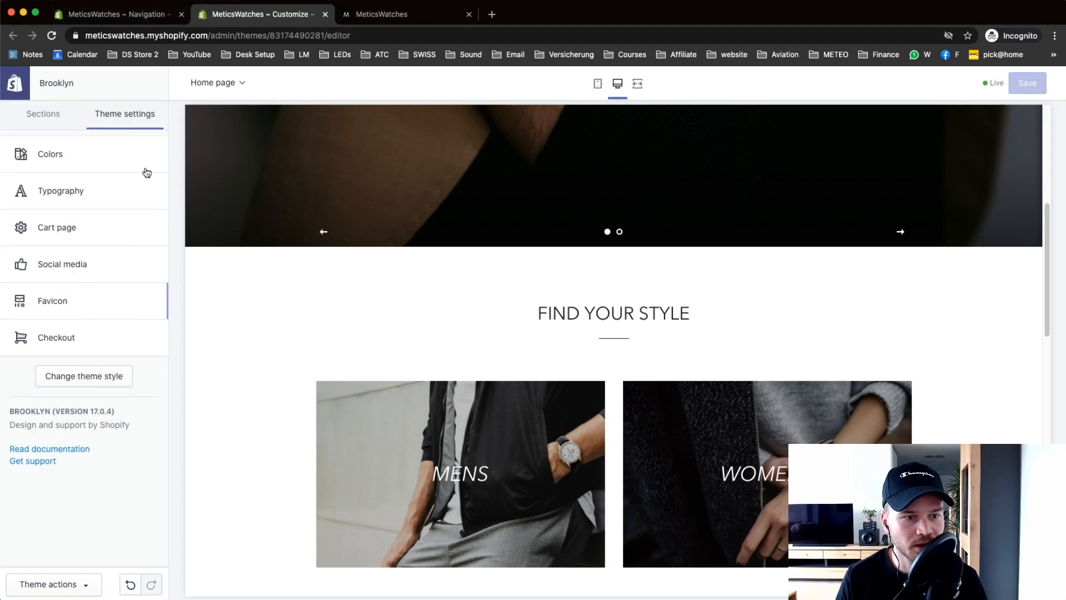
click(56, 338)
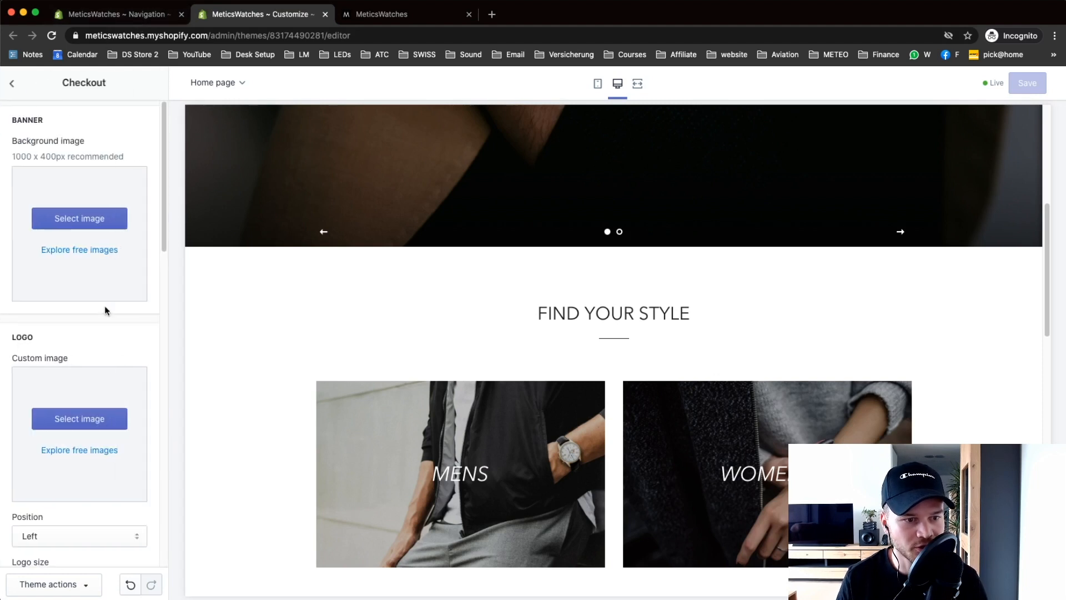
click(11, 84)
click(95, 338)
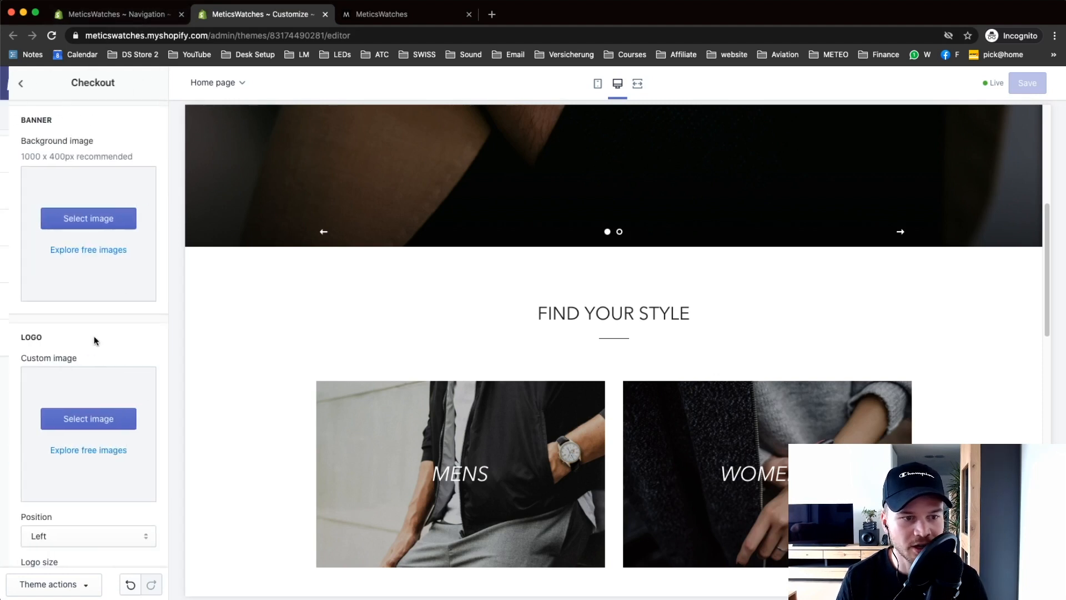
scroll(165, 177, down, 2)
scroll(88, 181, up, 2)
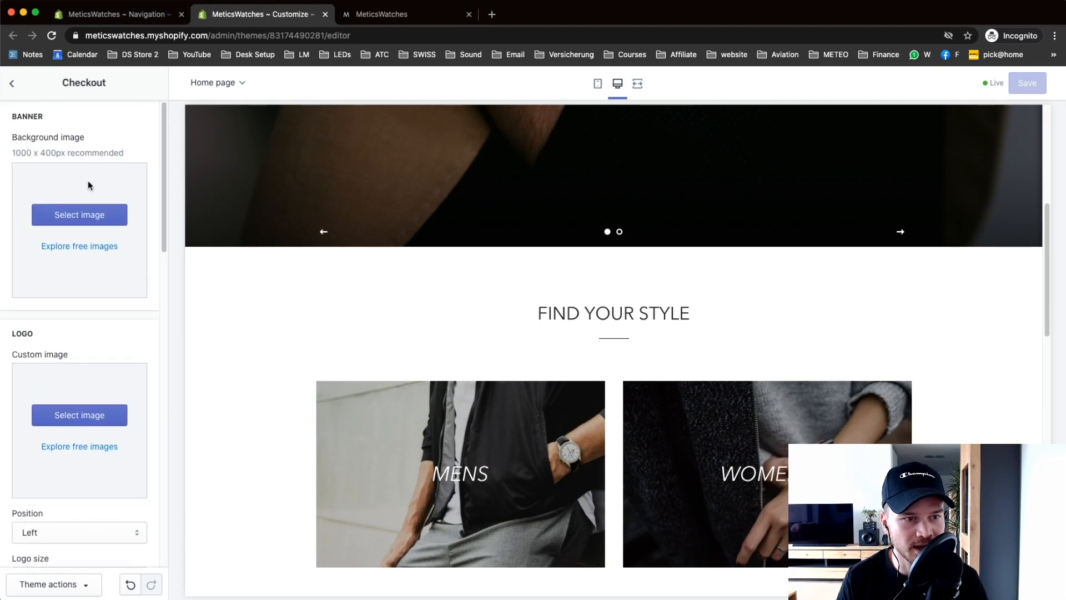
scroll(164, 251, down, 3)
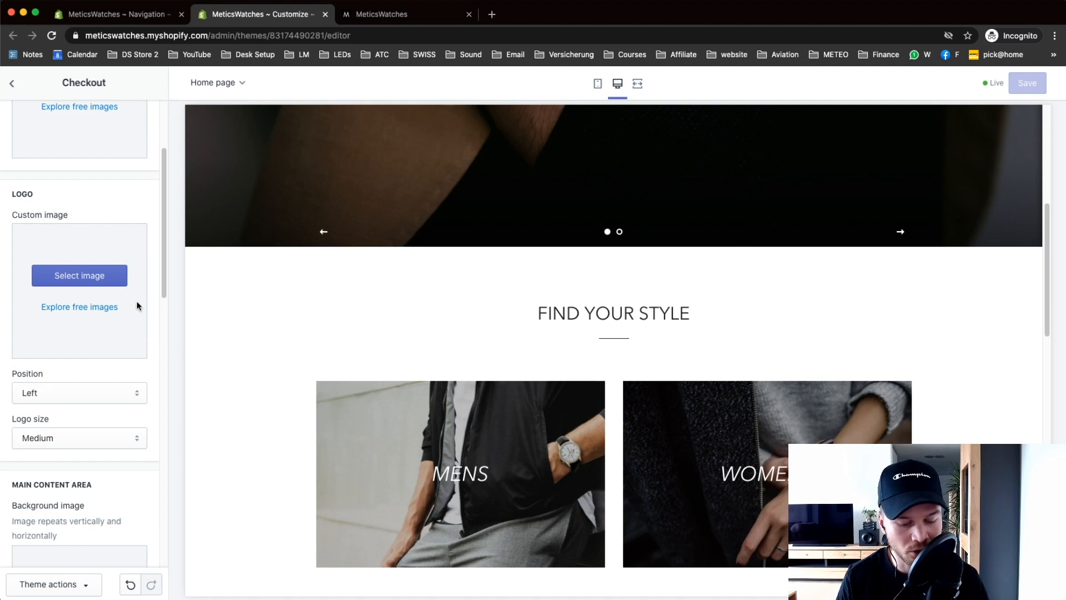
click(75, 277)
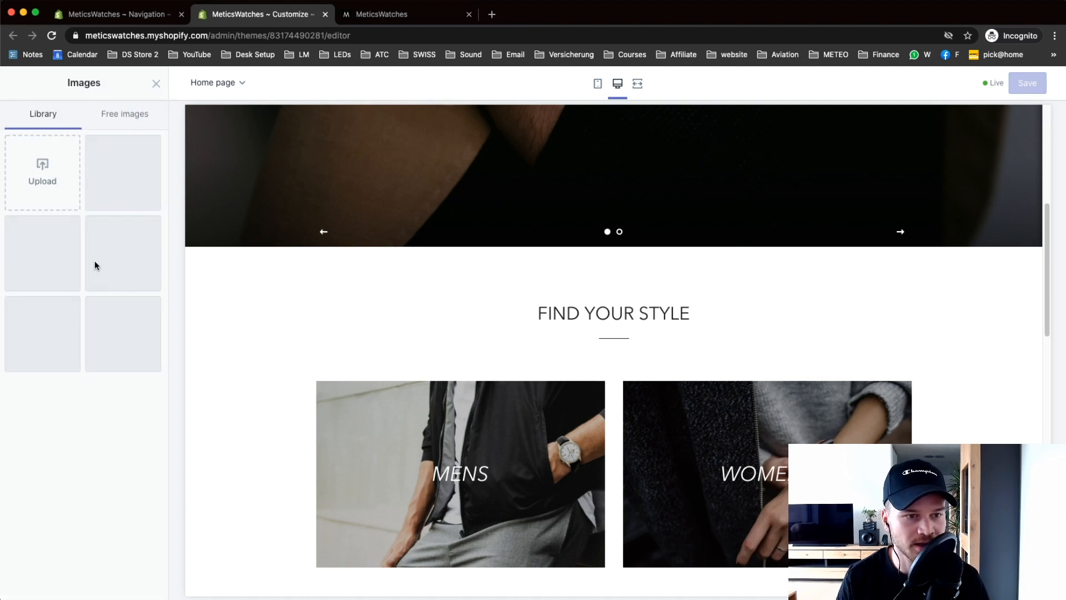
click(120, 316)
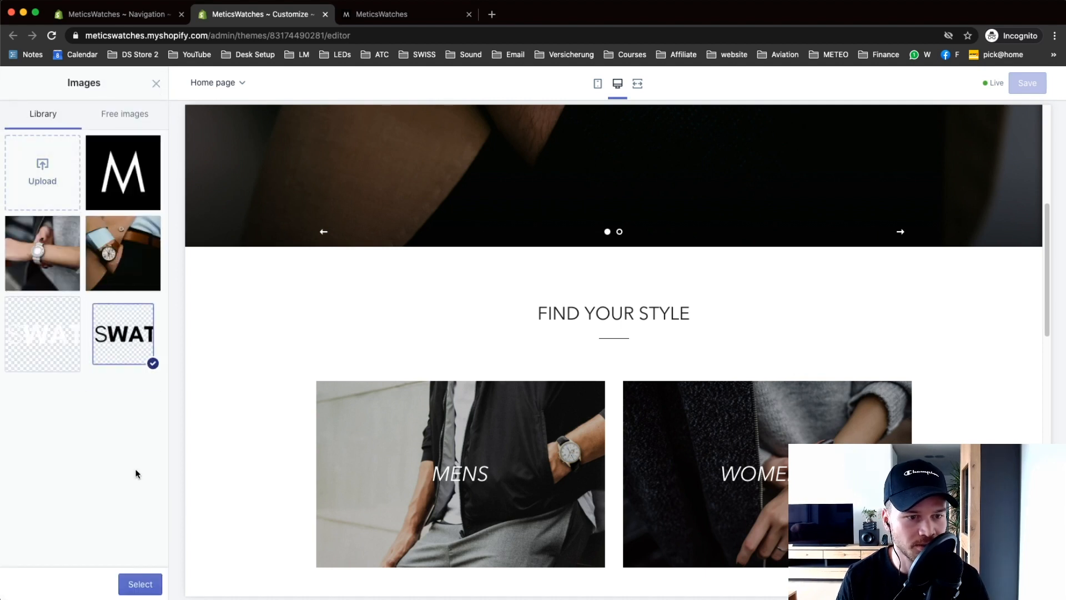
click(139, 582)
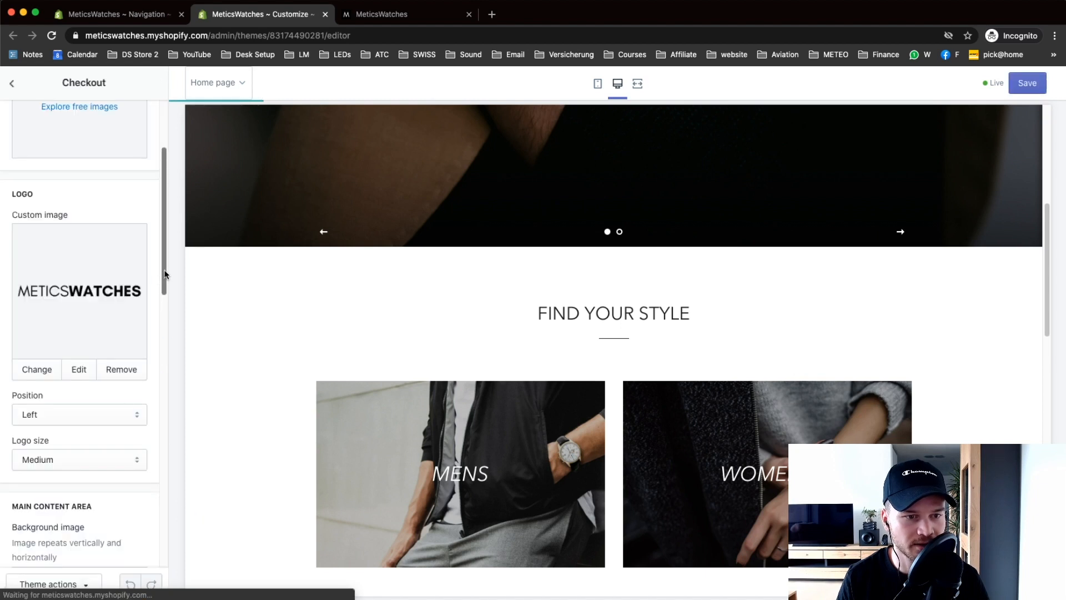
Step: Return to the home page's sections list with the Timeless Design hero in view
drag(165, 274, 167, 222)
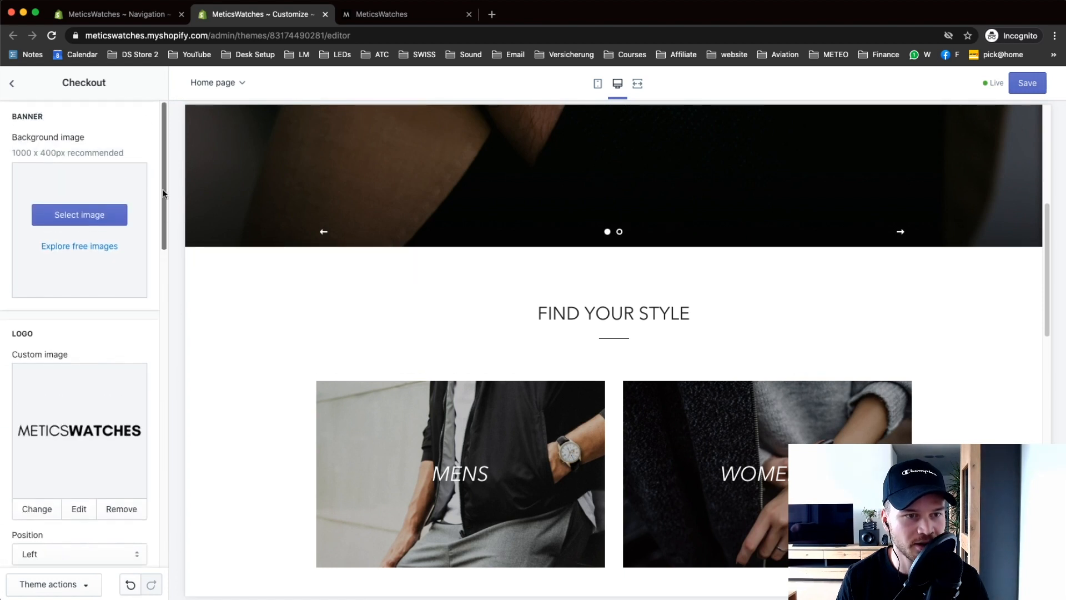
click(12, 83)
click(55, 114)
drag(1046, 241, 999, 116)
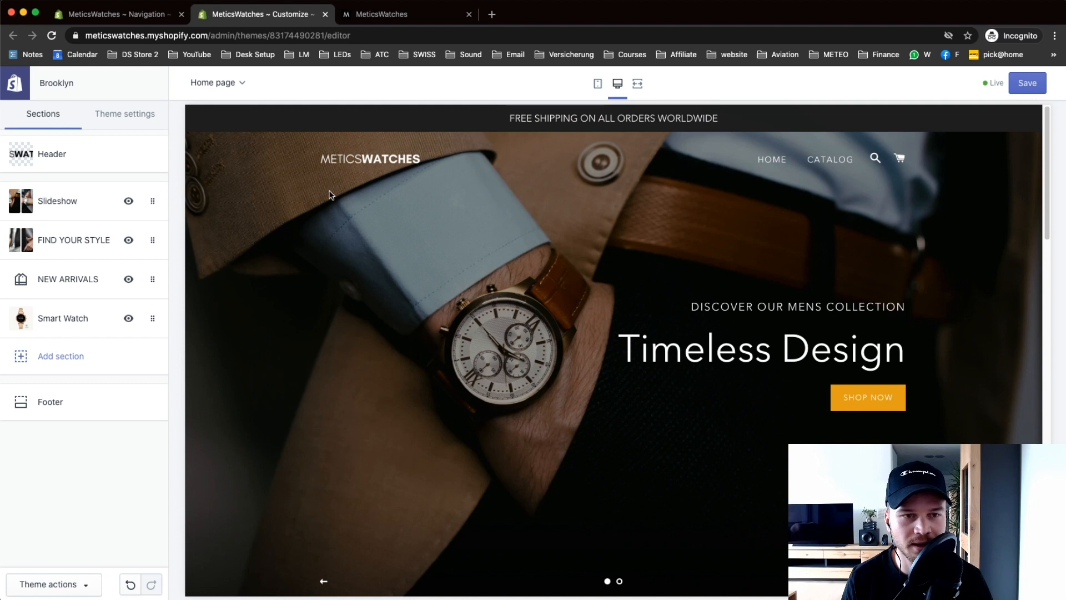
click(222, 82)
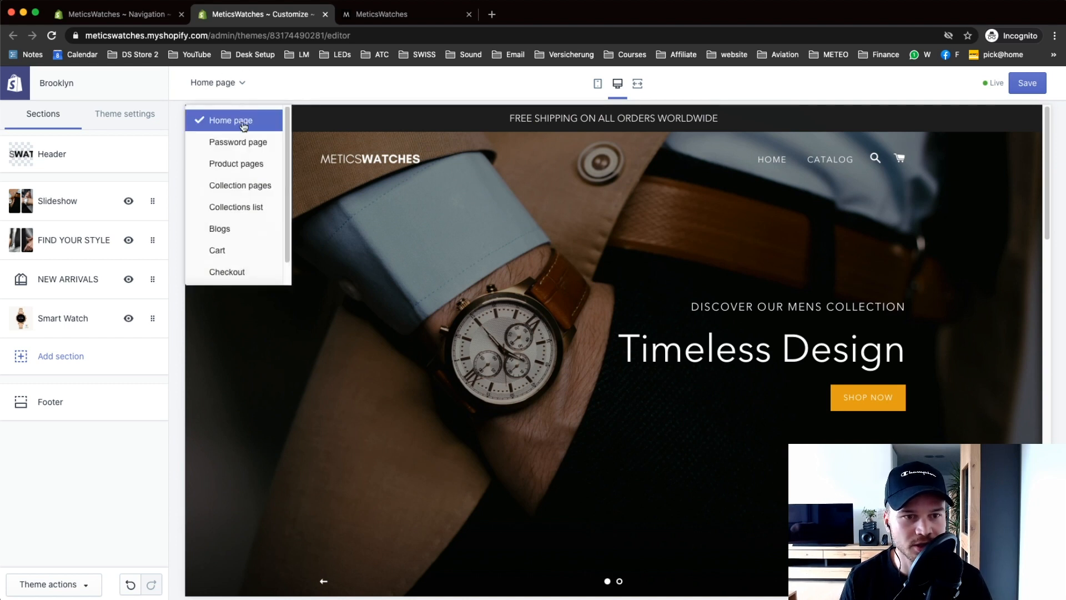
scroll(285, 130, down, 2)
scroll(270, 111, up, 2)
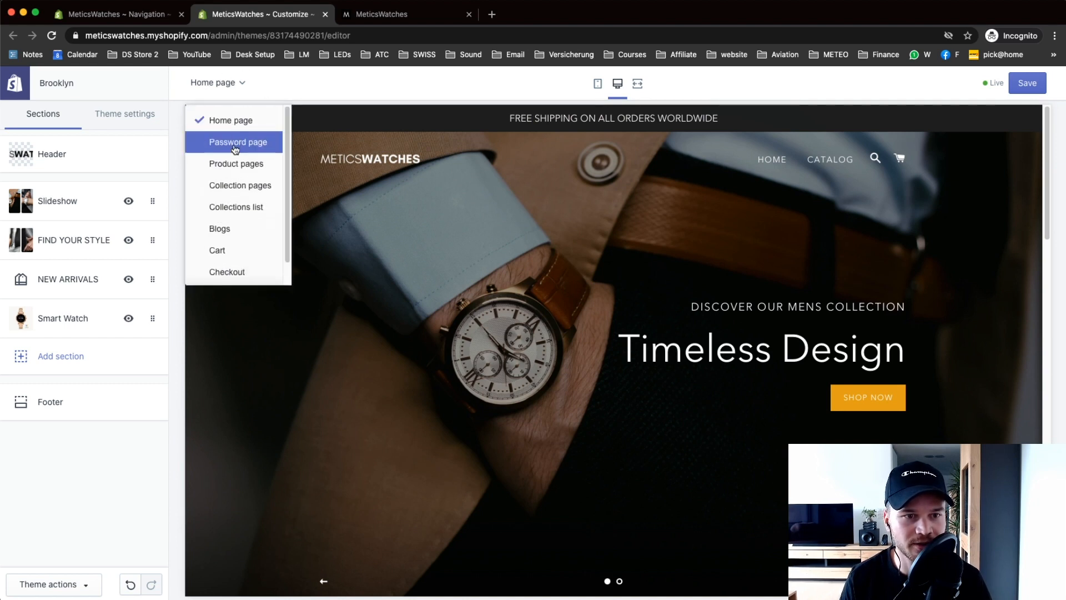
click(239, 169)
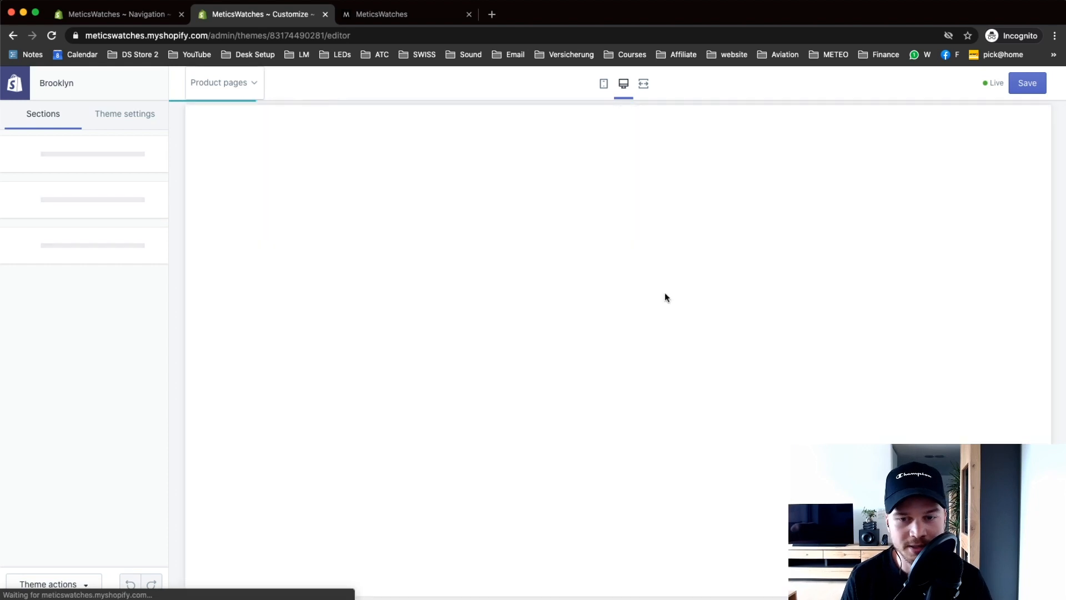
drag(1051, 226, 1052, 199)
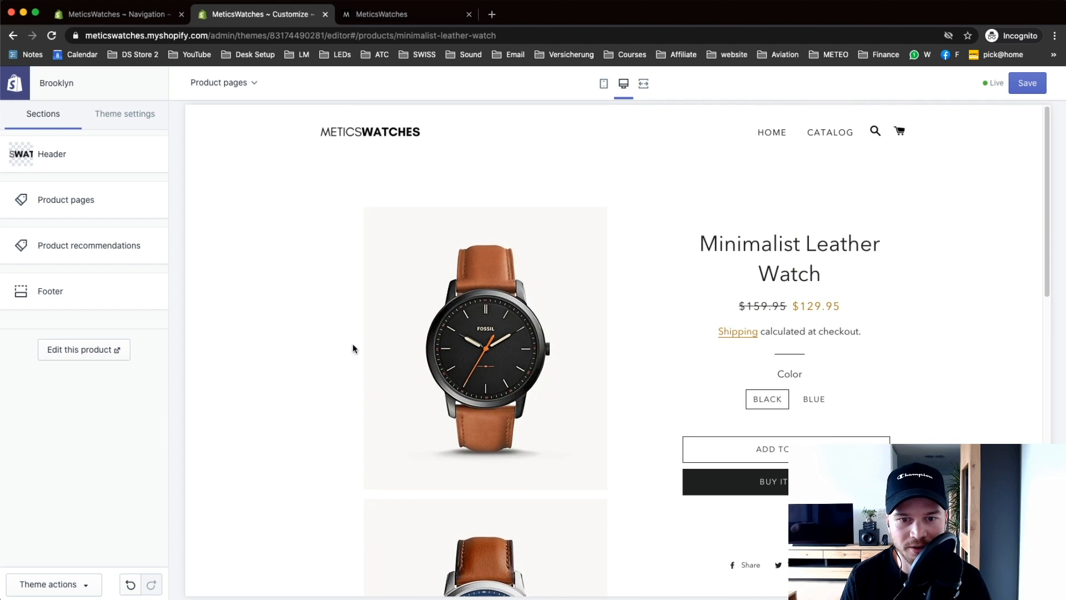
scroll(509, 360, down, 5)
scroll(555, 355, up, 5)
click(813, 398)
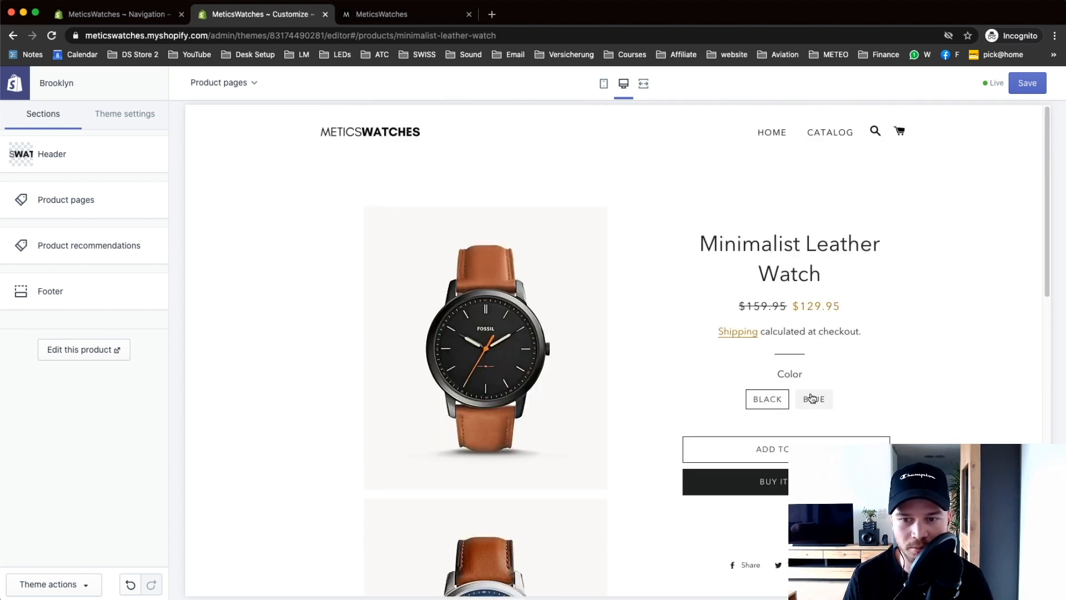
click(765, 256)
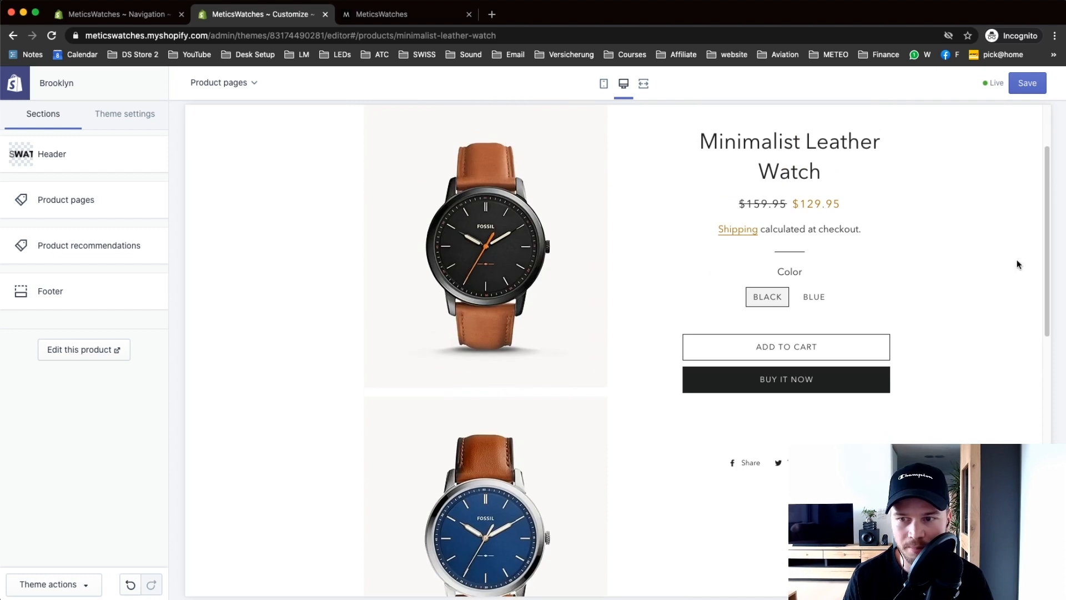
scroll(1025, 288, down, 8)
scroll(1034, 339, up, 4)
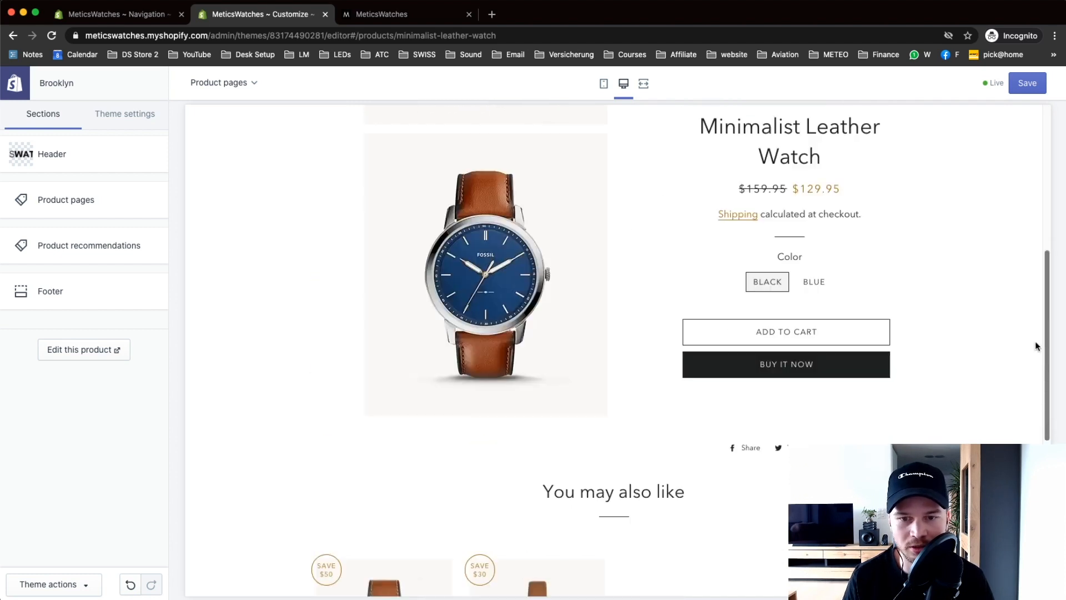
scroll(1032, 311, up, 6)
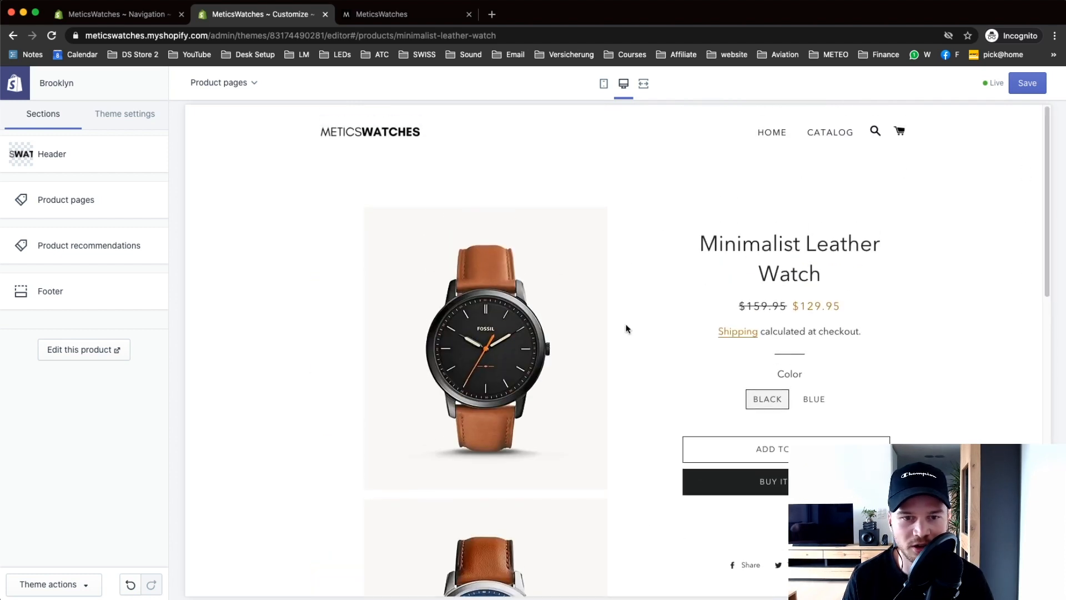
click(222, 84)
click(244, 183)
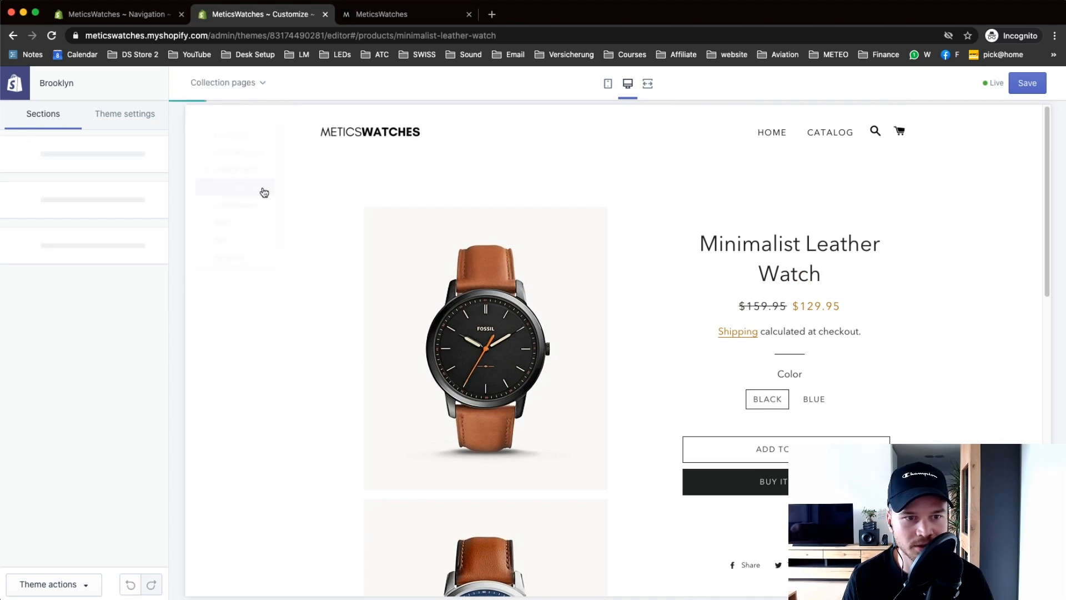
scroll(1049, 243, down, 3)
scroll(636, 309, up, 3)
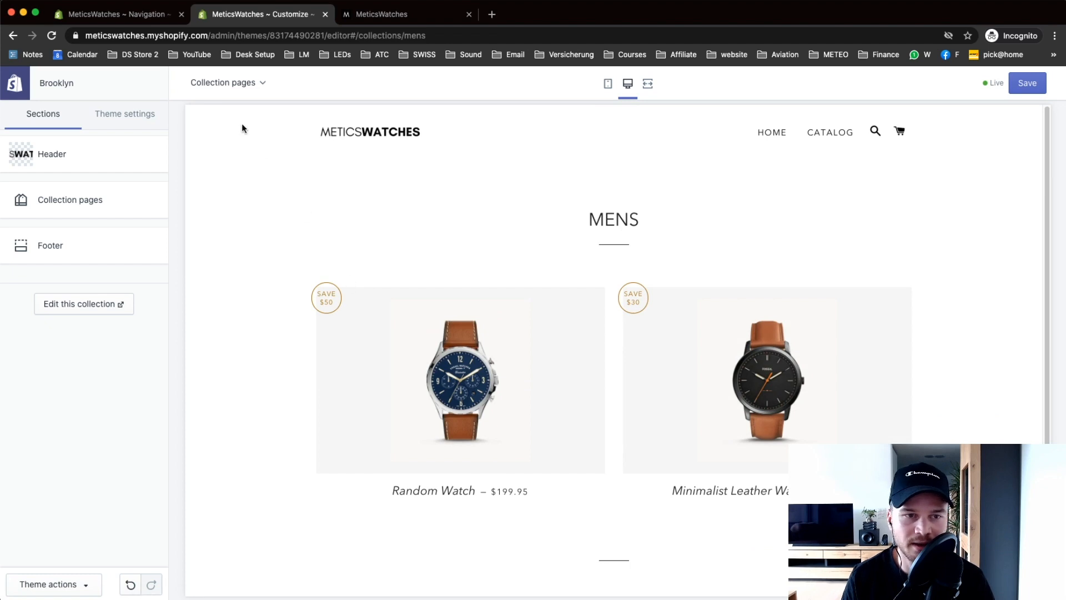
click(244, 83)
scroll(280, 189, down, 1)
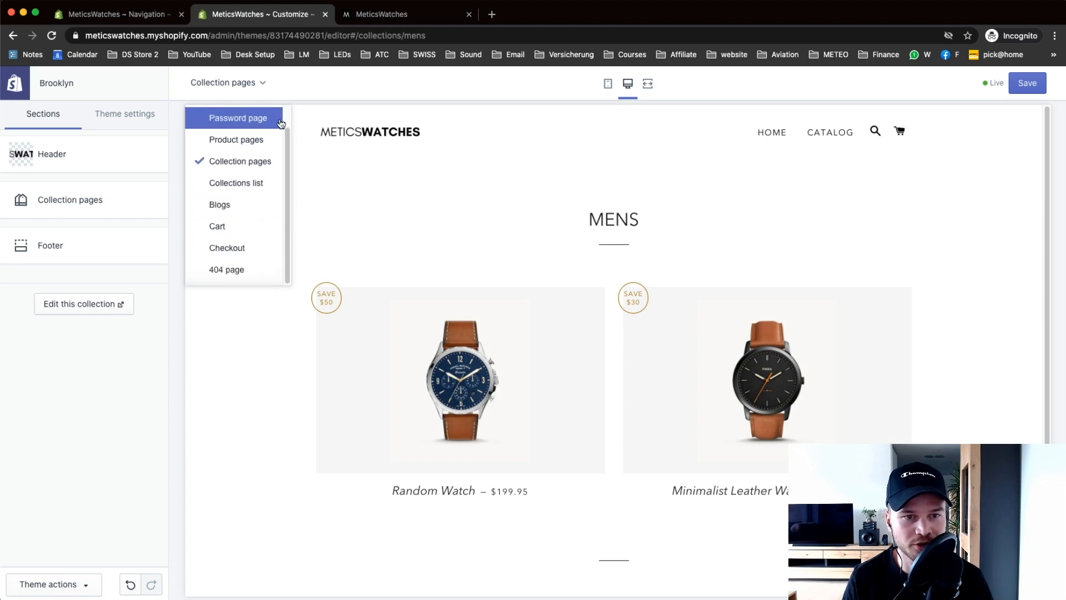
drag(285, 134, 287, 116)
click(239, 120)
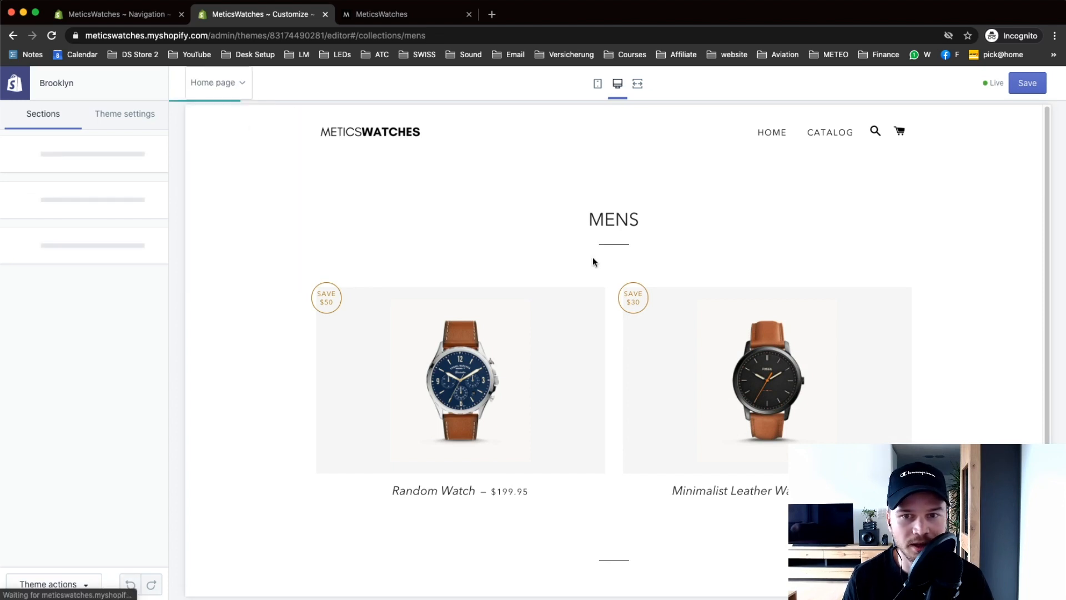
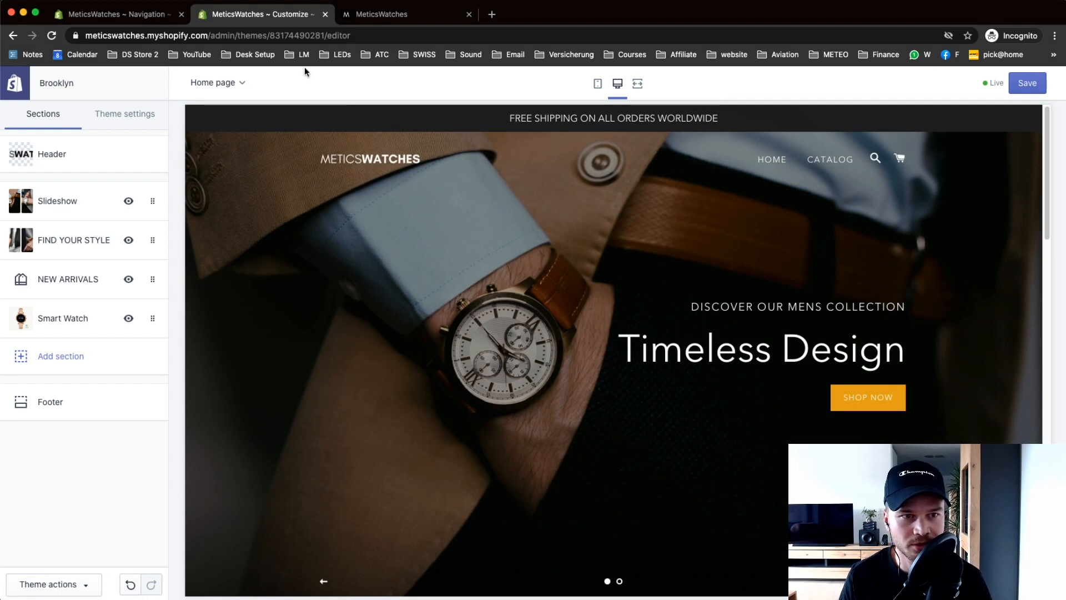
Step: Open the Main menu from Navigation and delete its Home item
click(119, 14)
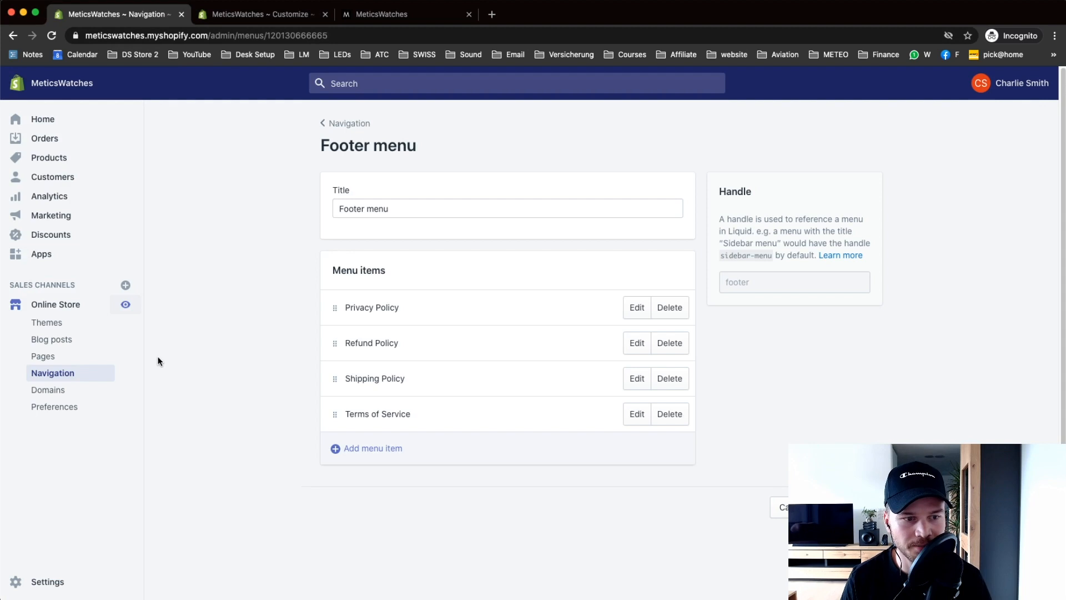
click(327, 124)
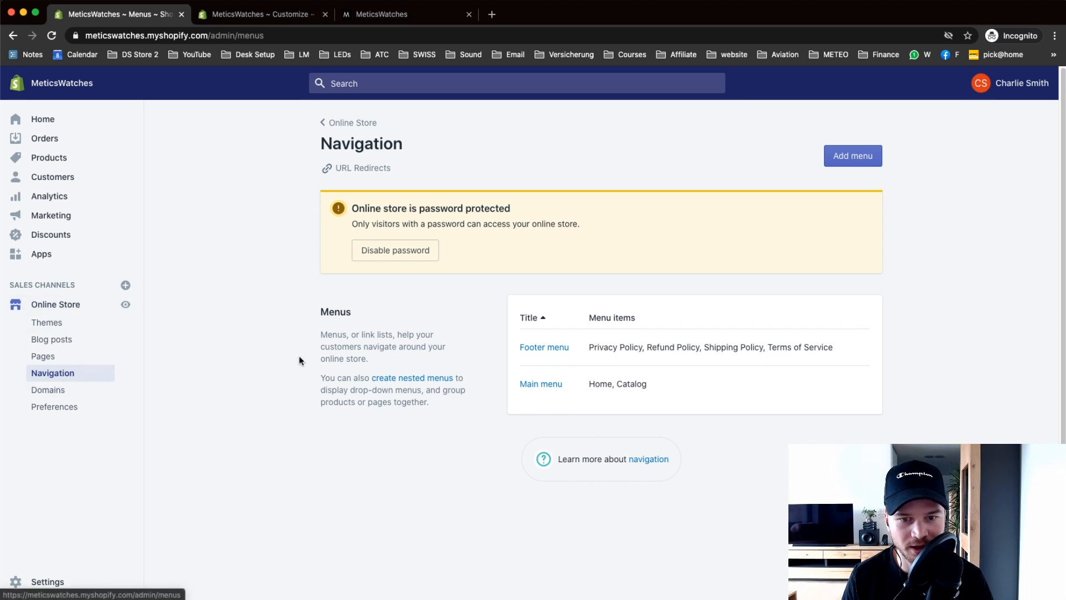
click(542, 385)
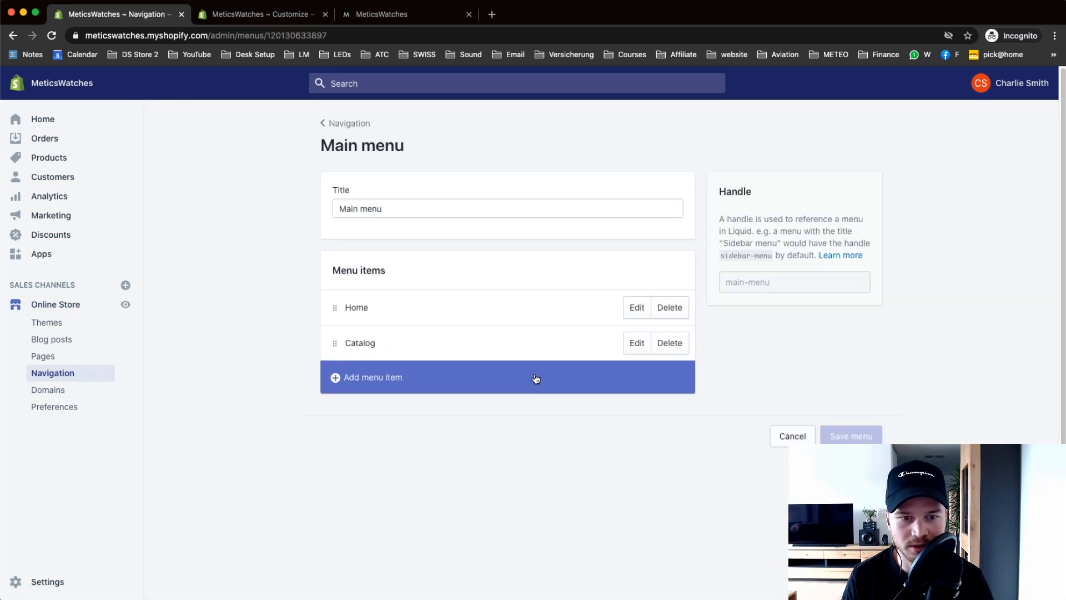
click(679, 315)
click(669, 226)
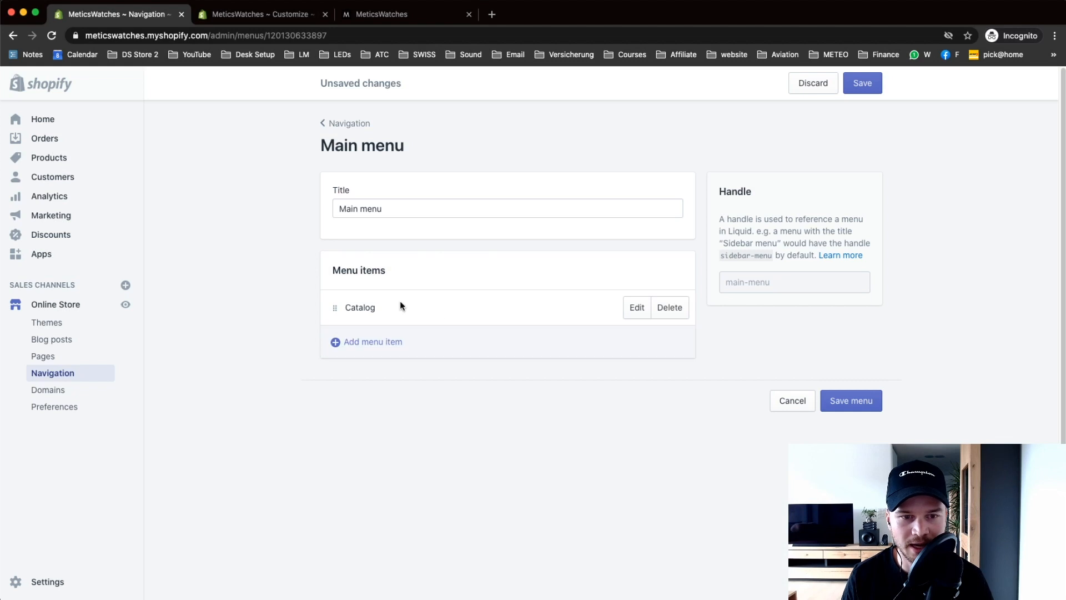
Step: Add a menu item linking to the MENS collection
click(335, 343)
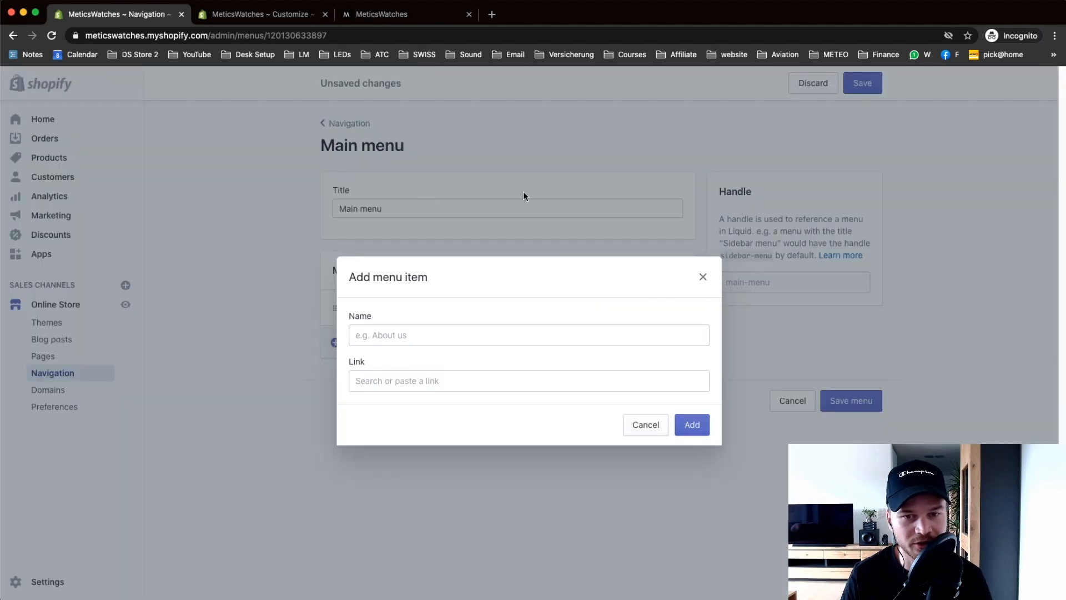
click(702, 276)
click(428, 337)
click(371, 380)
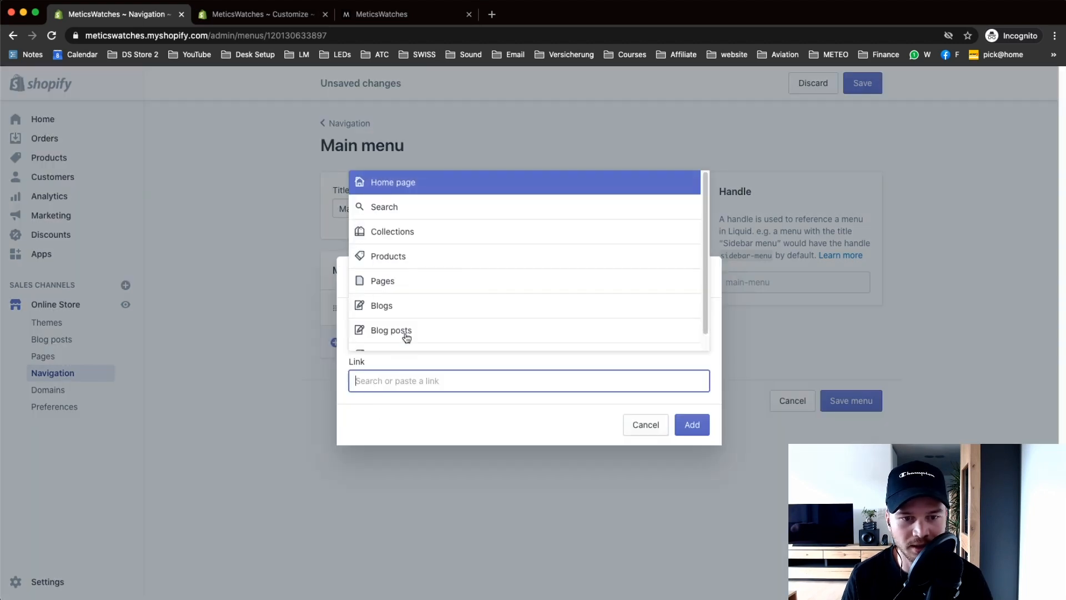
click(402, 234)
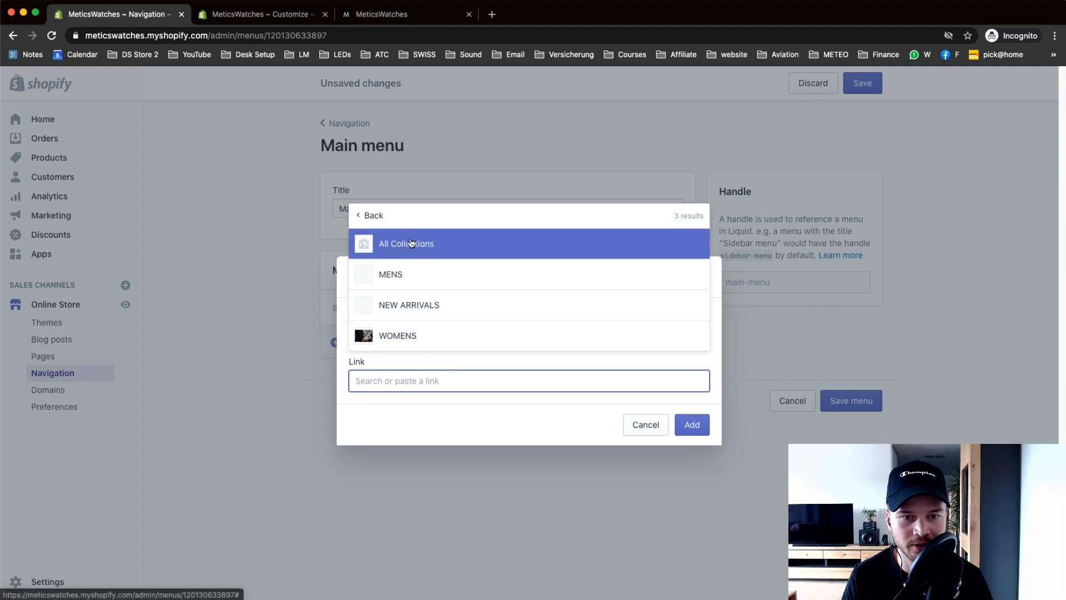
click(416, 271)
click(693, 447)
Step: Add a WOMENS collection menu item and save the Main menu
click(348, 381)
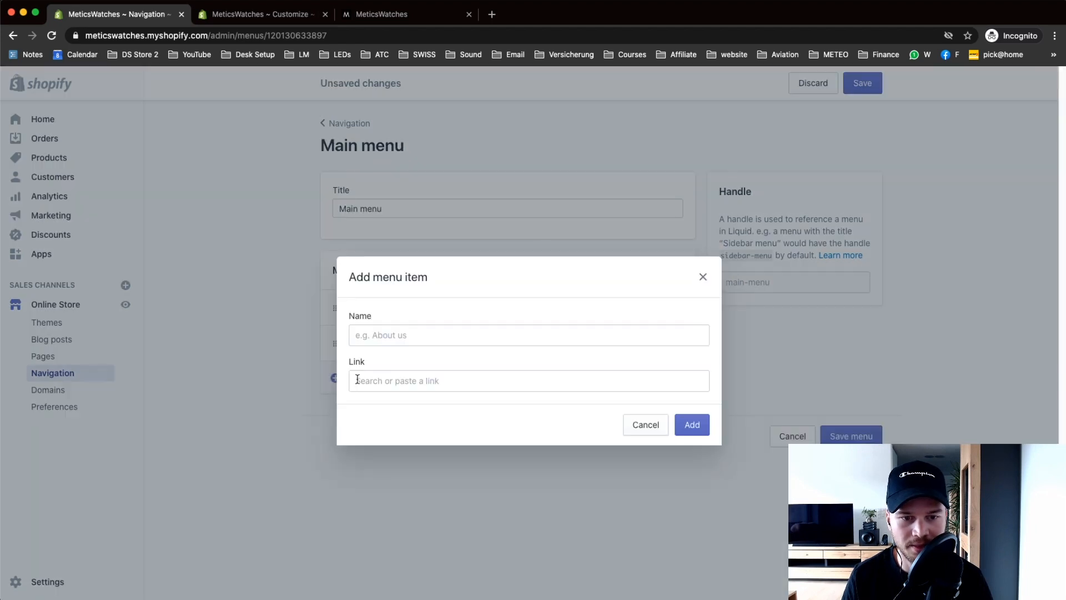
click(382, 379)
click(404, 232)
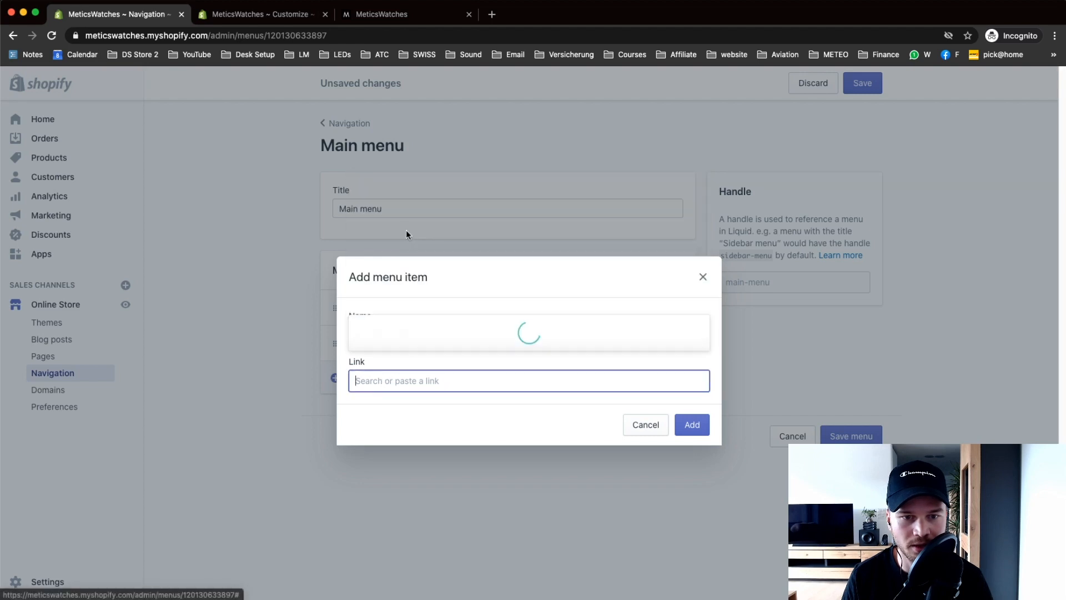
click(400, 335)
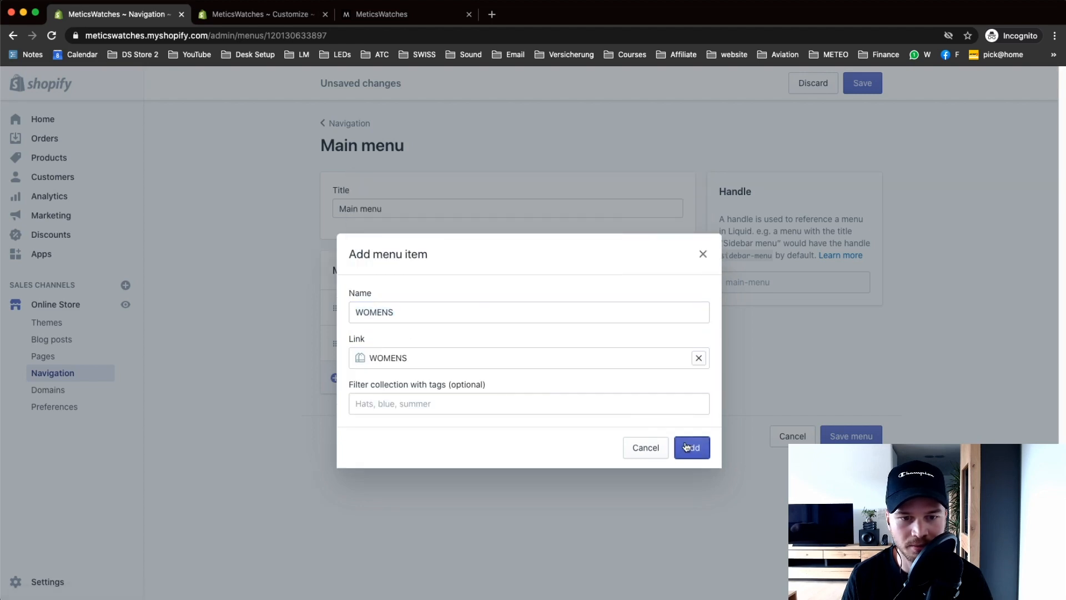
click(688, 445)
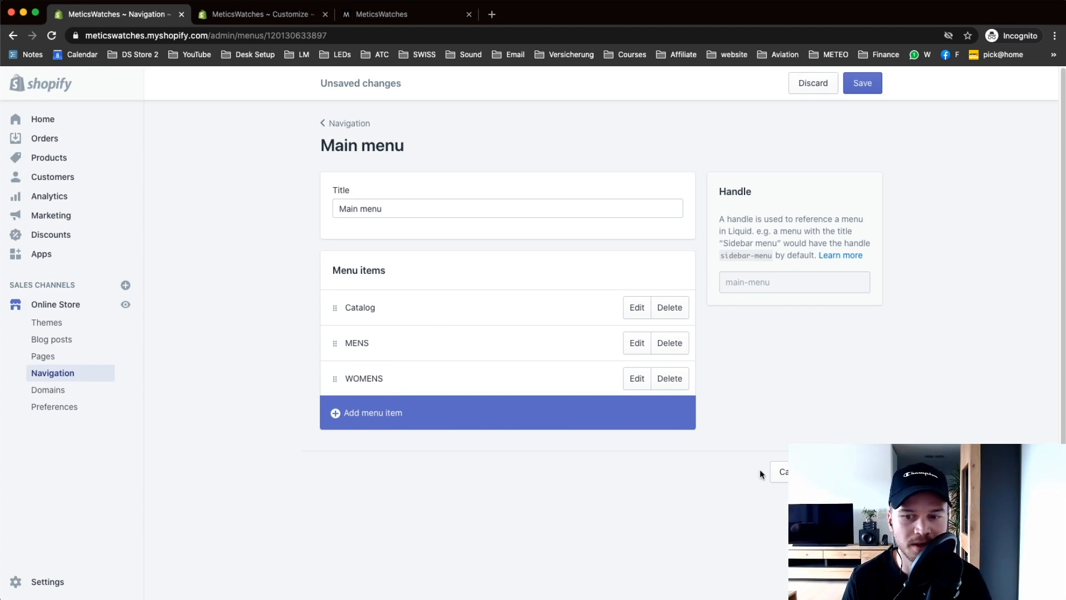
click(850, 471)
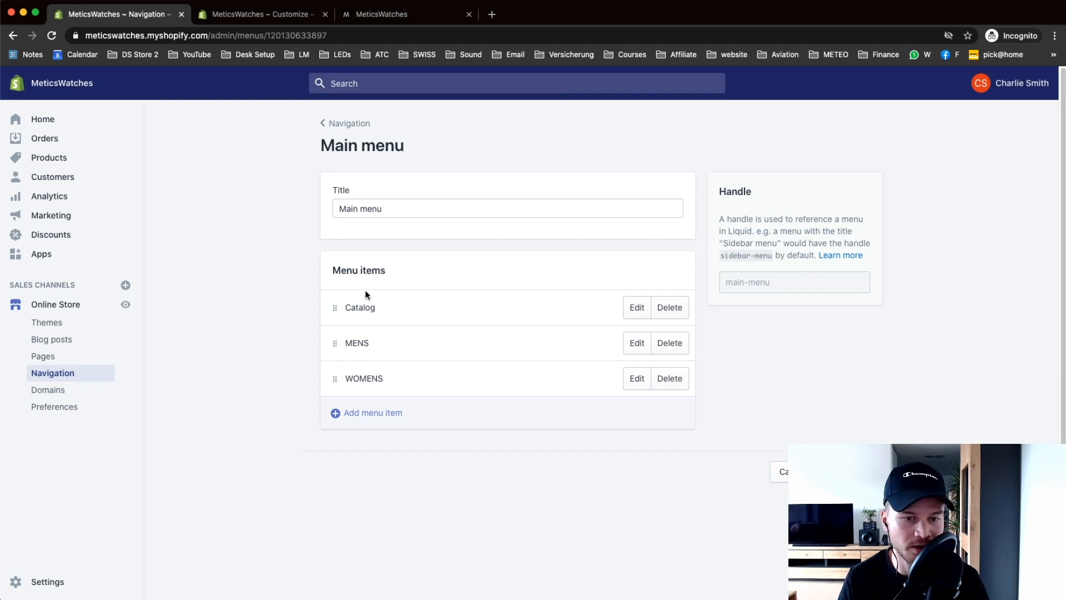
click(45, 356)
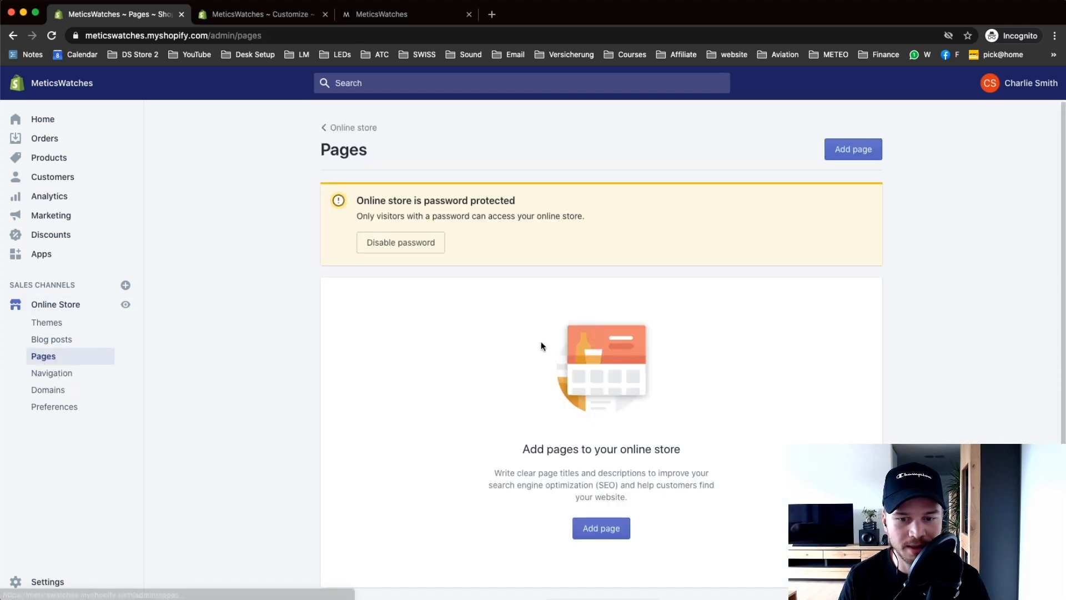
Step: Create a 'Contact us' page with content 'We'll get back to you' using the page.contact template, and save it
click(604, 534)
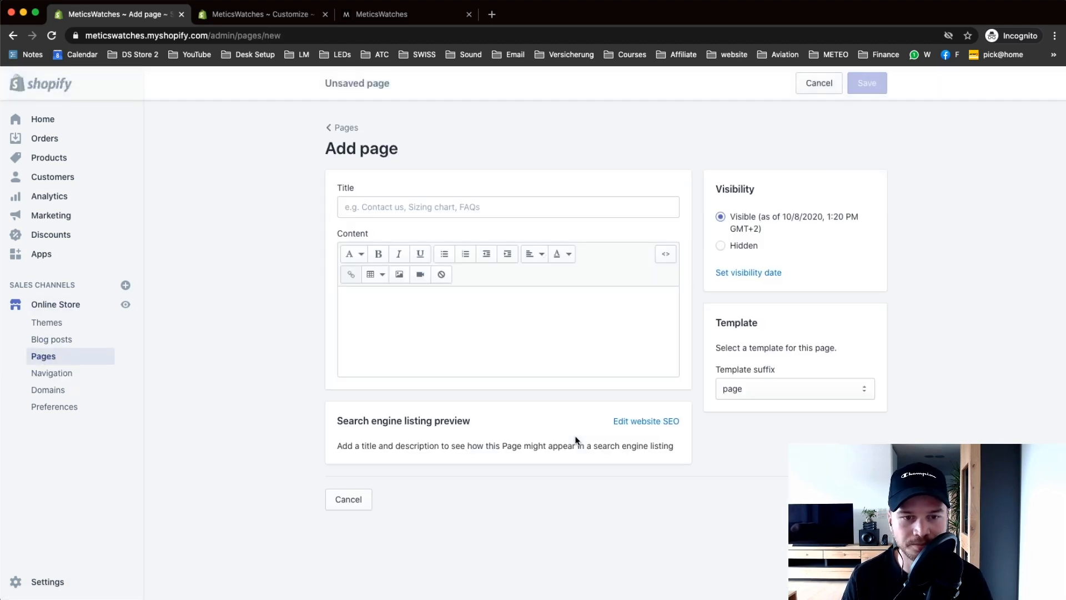
click(461, 207)
text(Contact us)
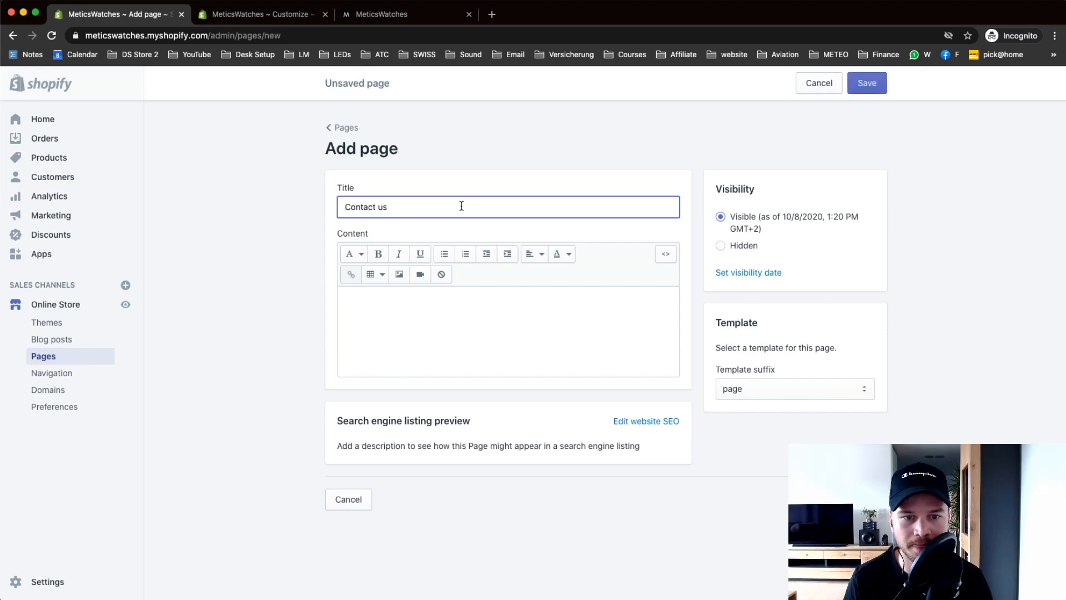
click(425, 295)
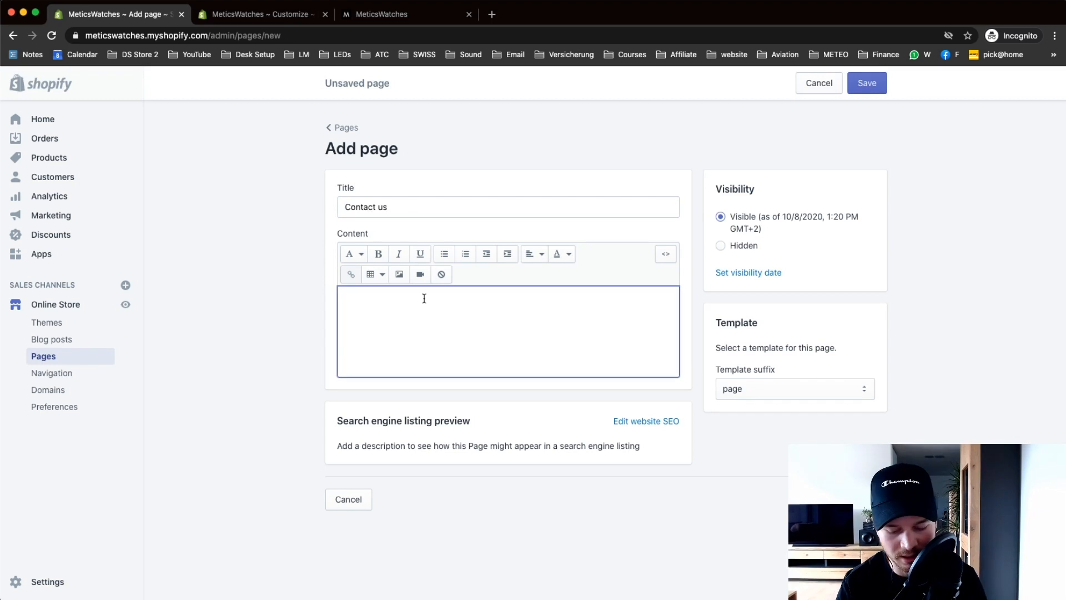
text(We'll )
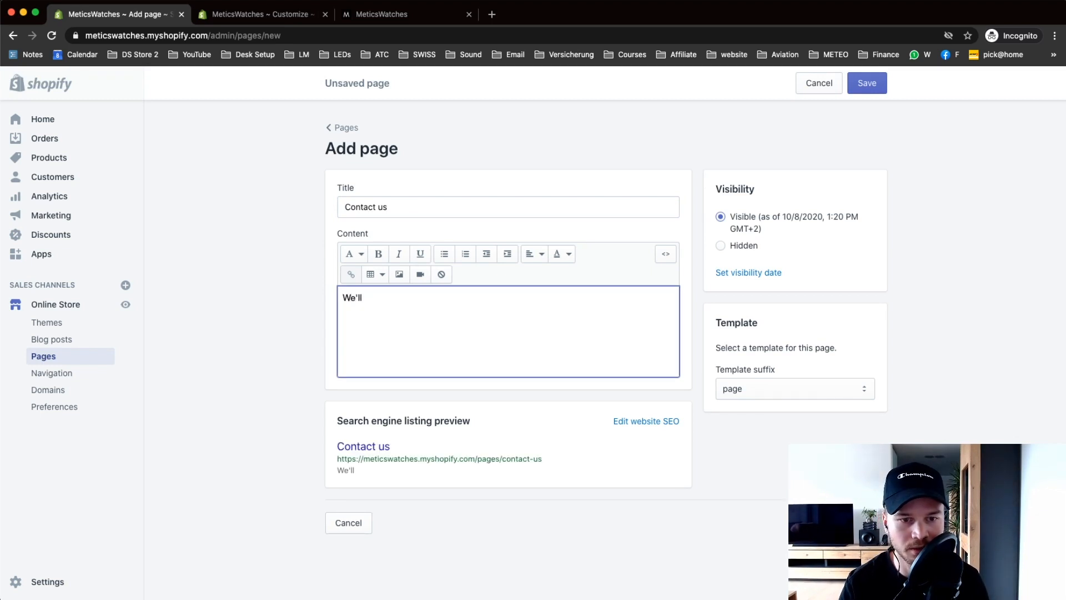
text(get back to you as soon as possible.)
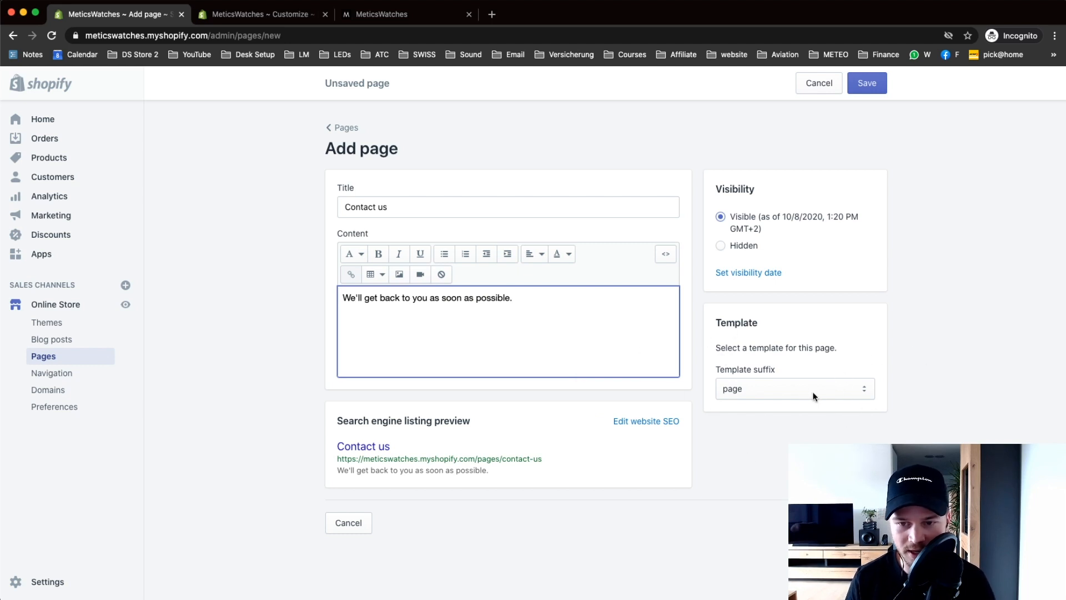
click(771, 393)
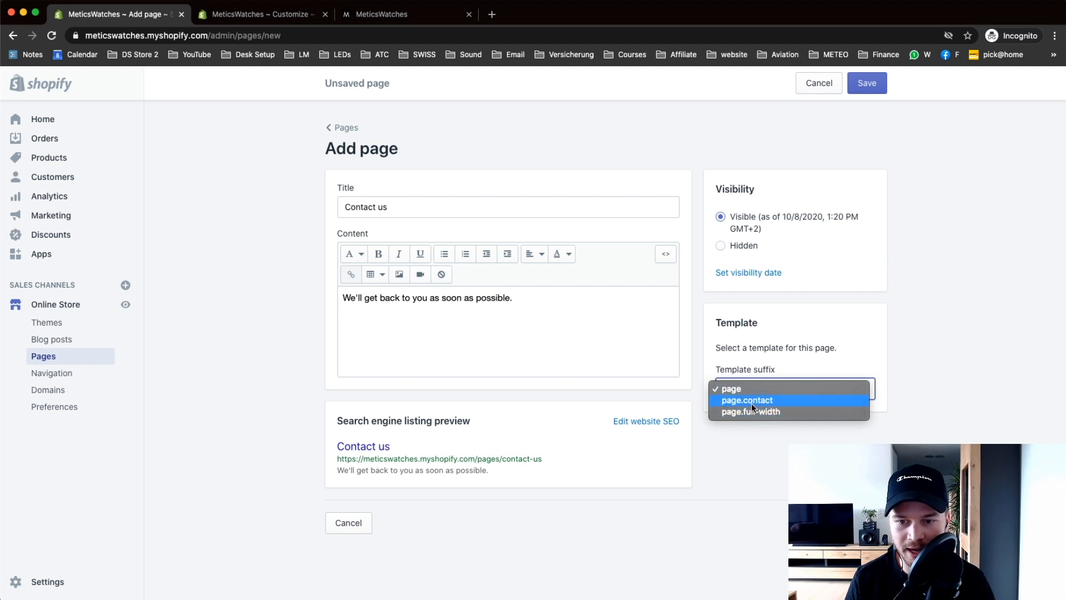
click(751, 400)
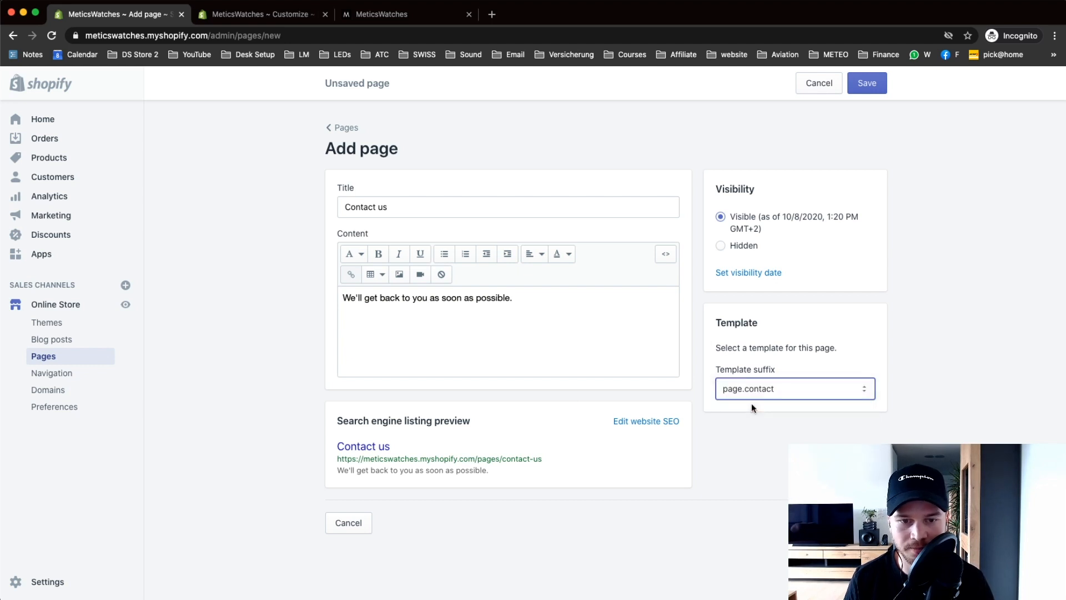
key(super+s)
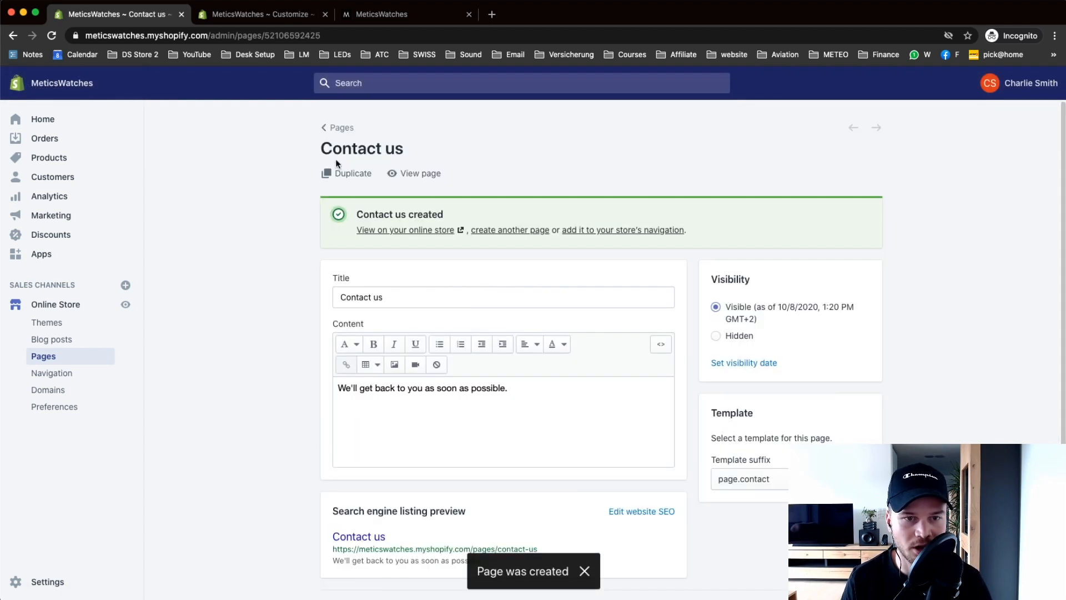
Step: Make the Contact us page visible from the pages list
click(338, 128)
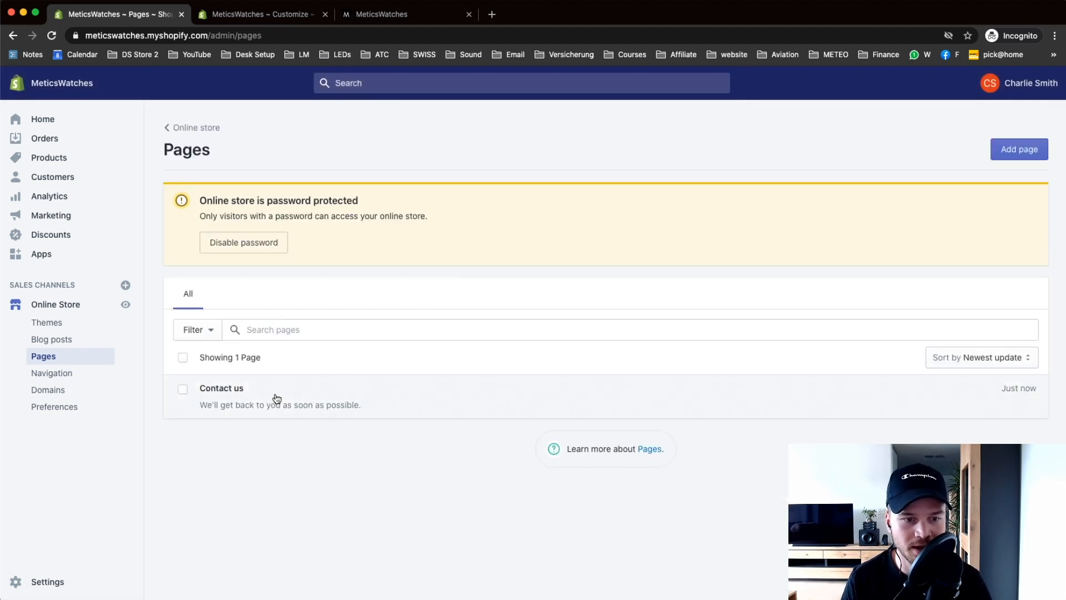
click(183, 389)
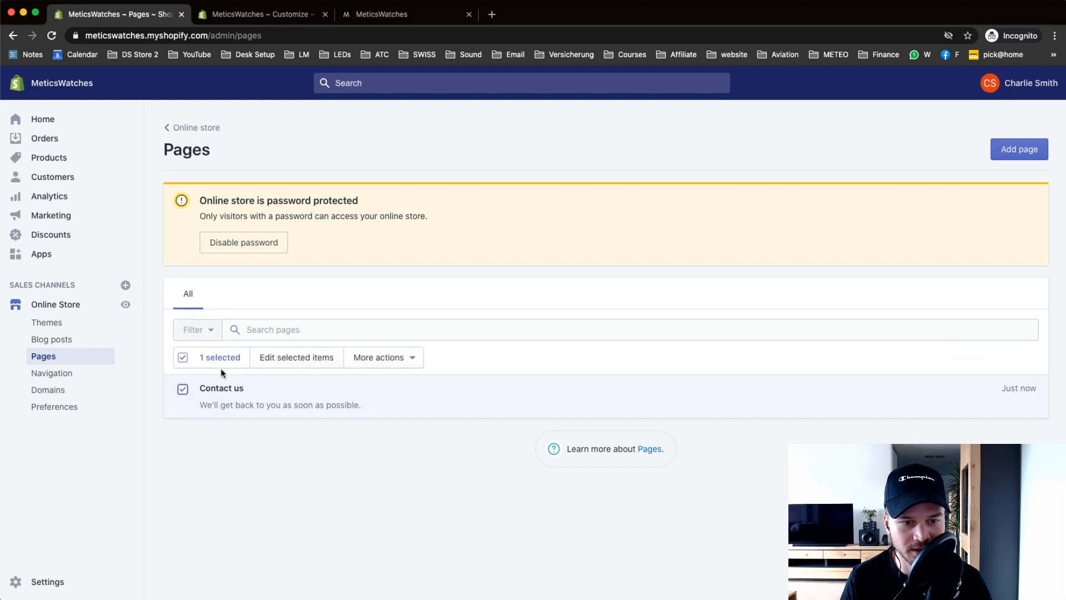
click(385, 359)
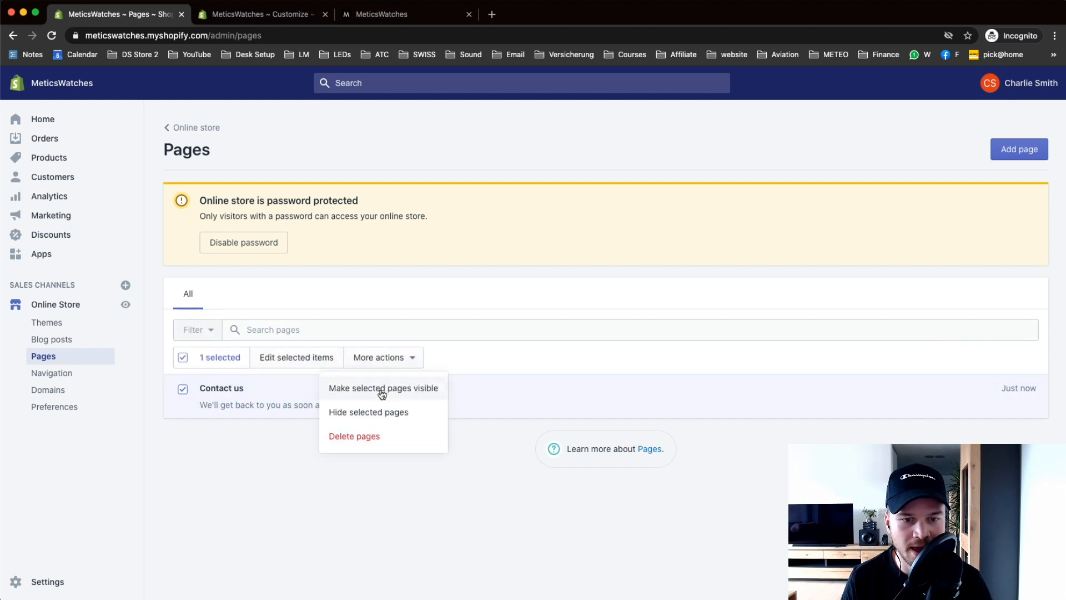
click(356, 391)
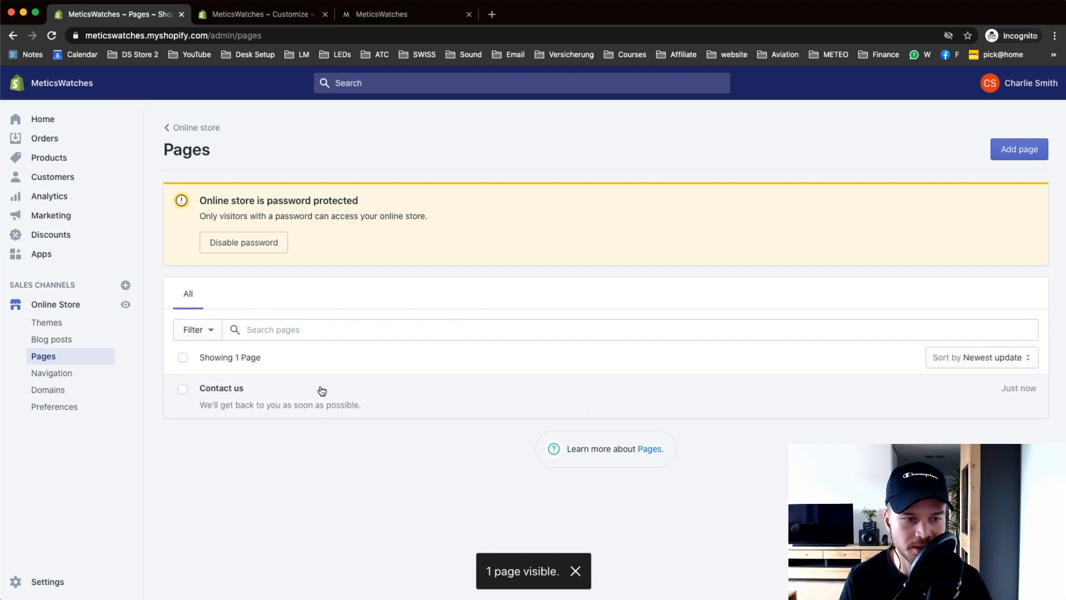
click(55, 373)
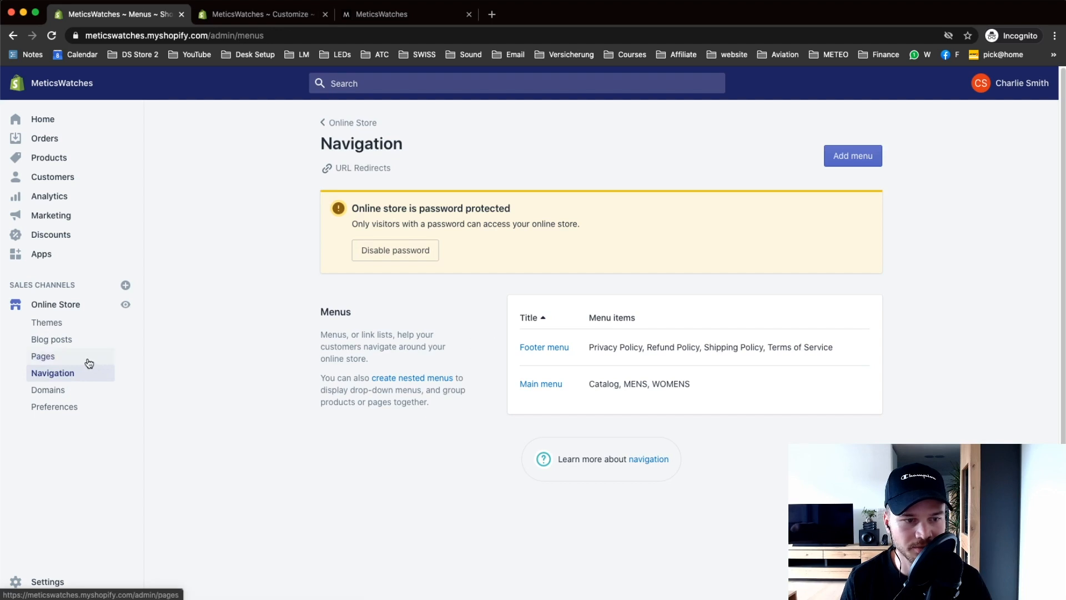
Step: Add a Main menu item linking to the Contact us page
click(551, 386)
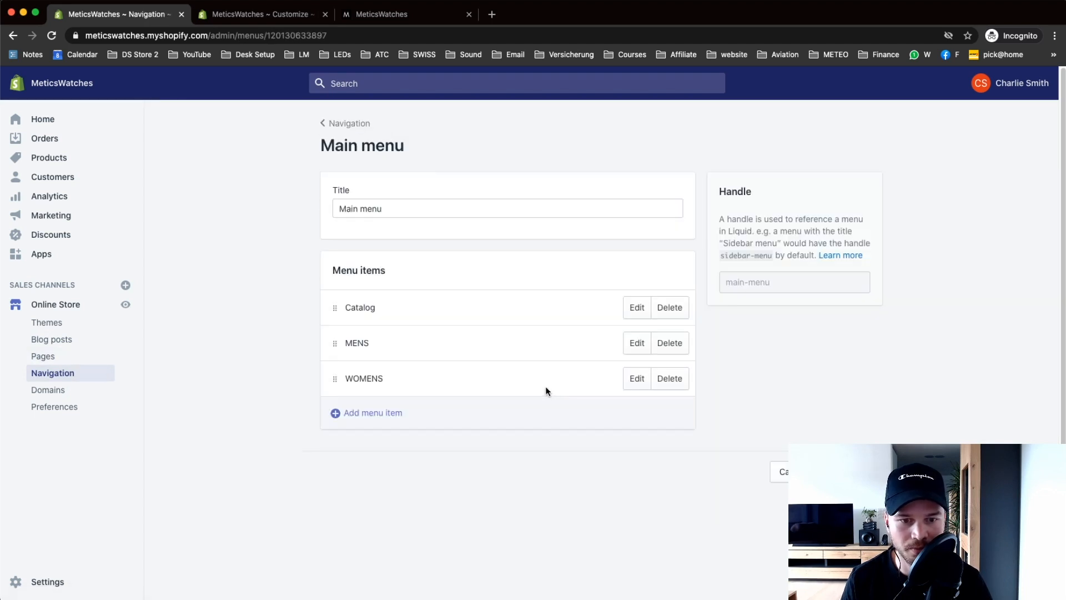
click(340, 416)
click(381, 382)
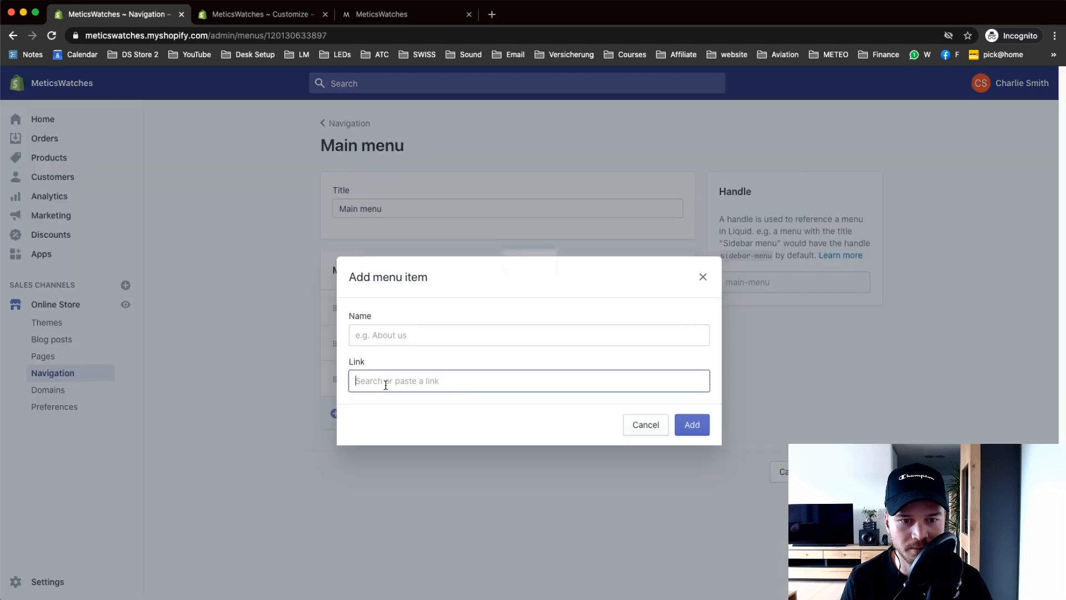
click(407, 281)
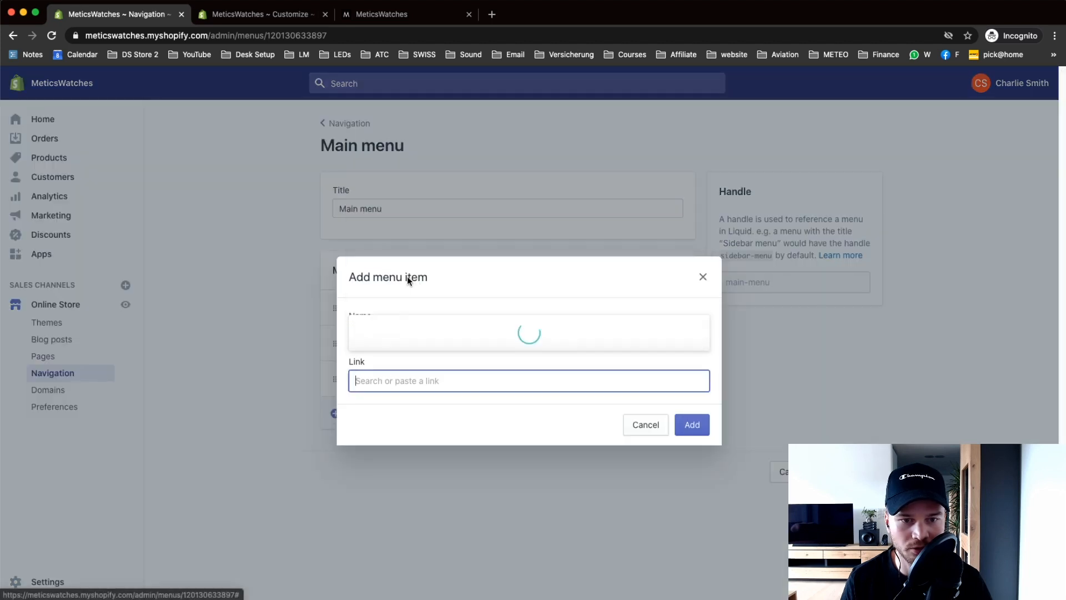
click(413, 345)
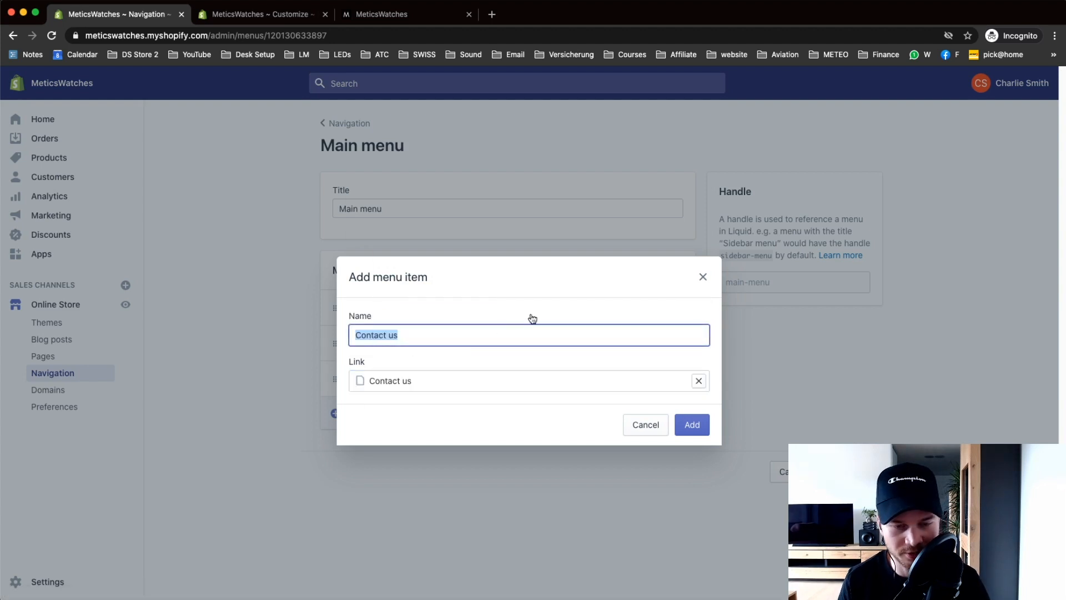
click(689, 432)
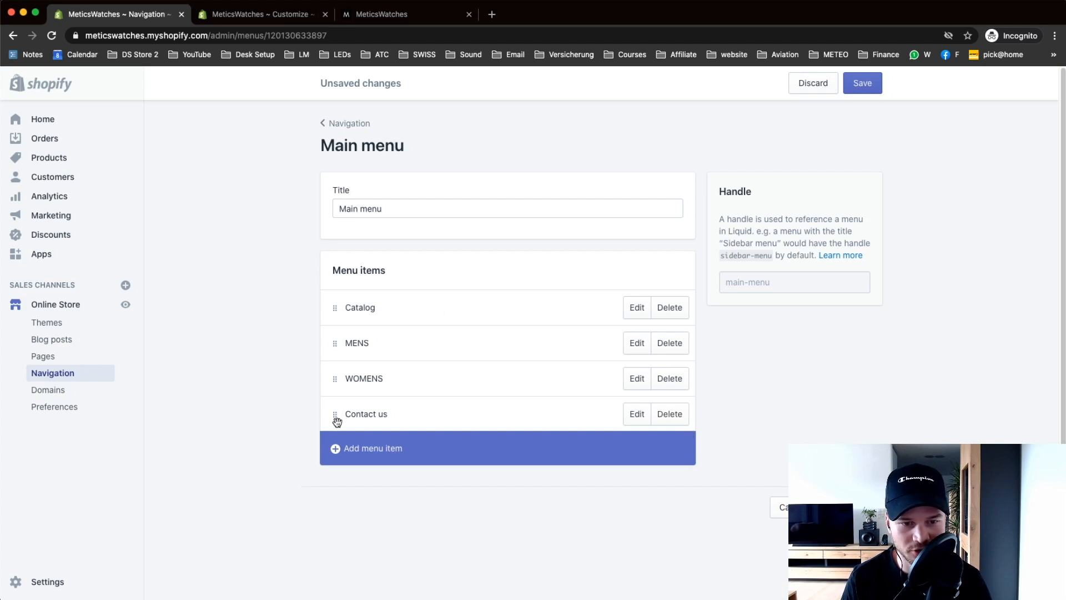
Step: Reorder the menu to WOMENS, MENS, Catalog, Contact us and save it
mouse_move(336, 418)
mouse_down()
mouse_move(333, 297)
mouse_move(336, 404)
mouse_up()
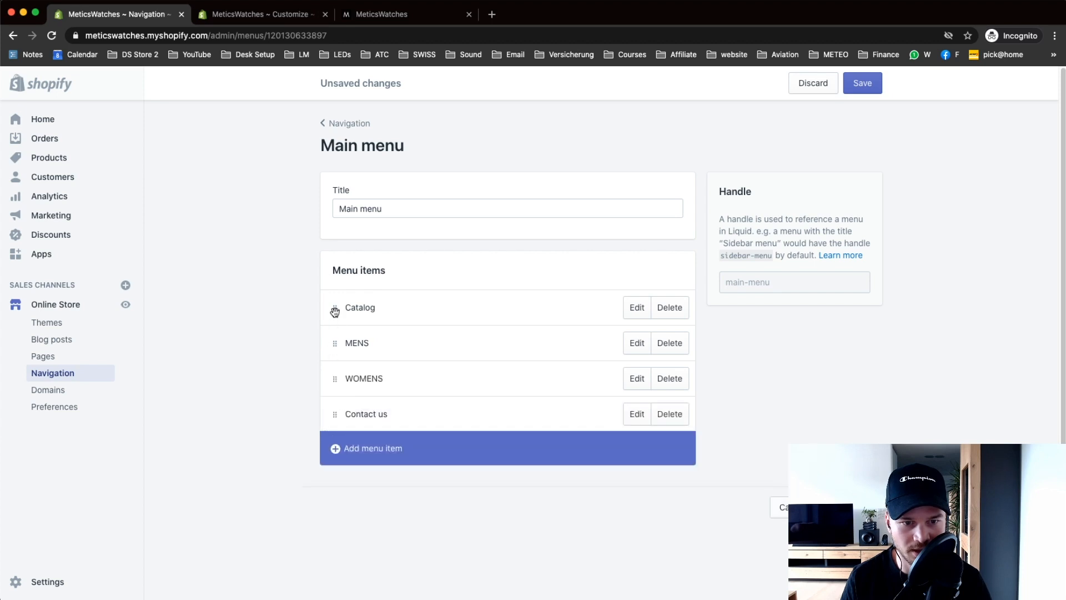
drag(333, 346, 331, 288)
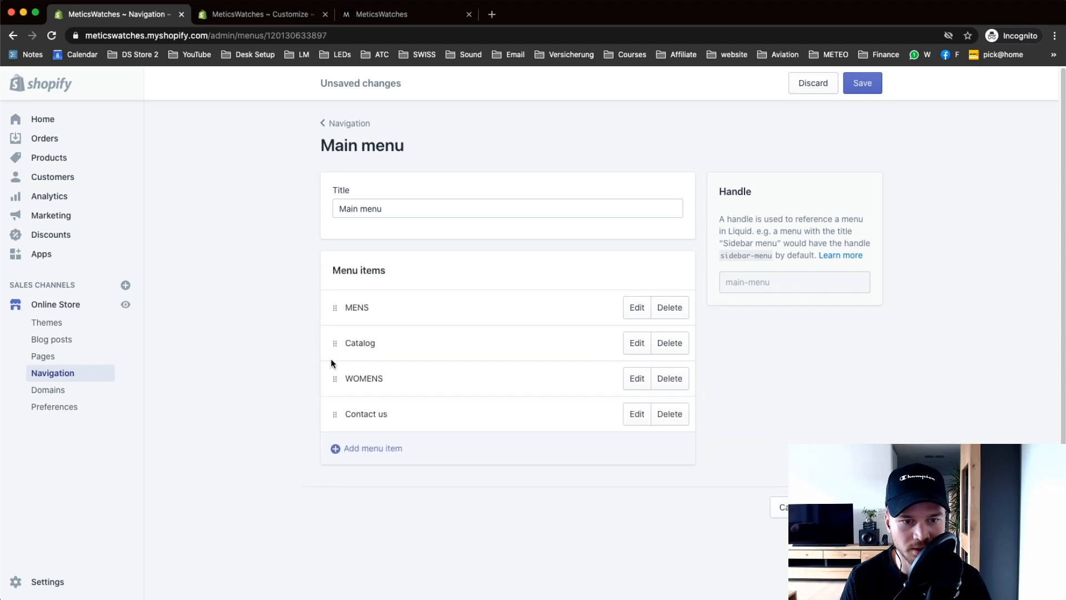
drag(335, 376, 337, 294)
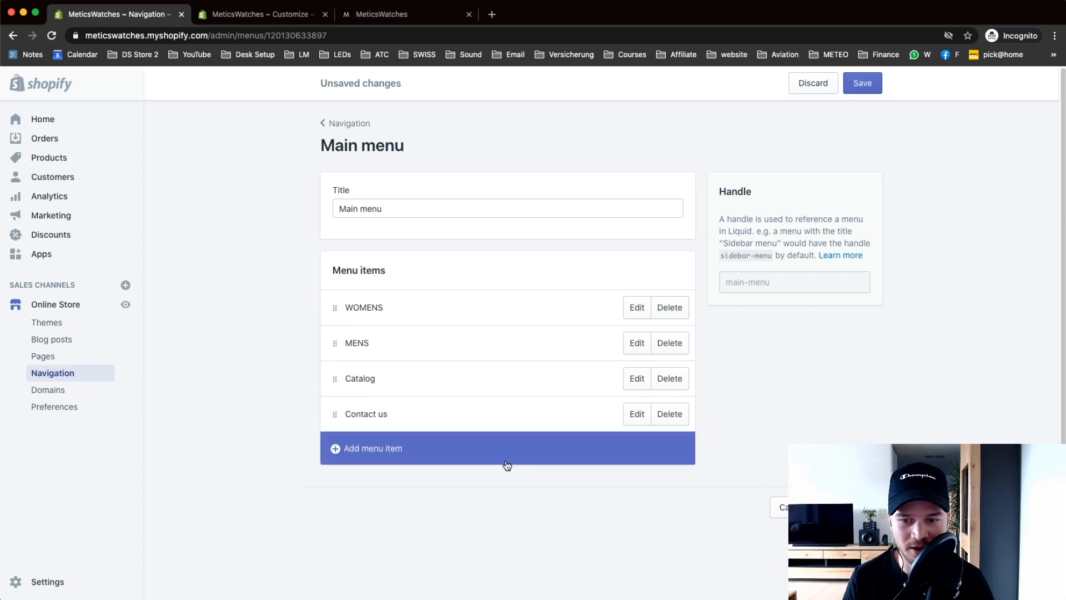
key(super+s)
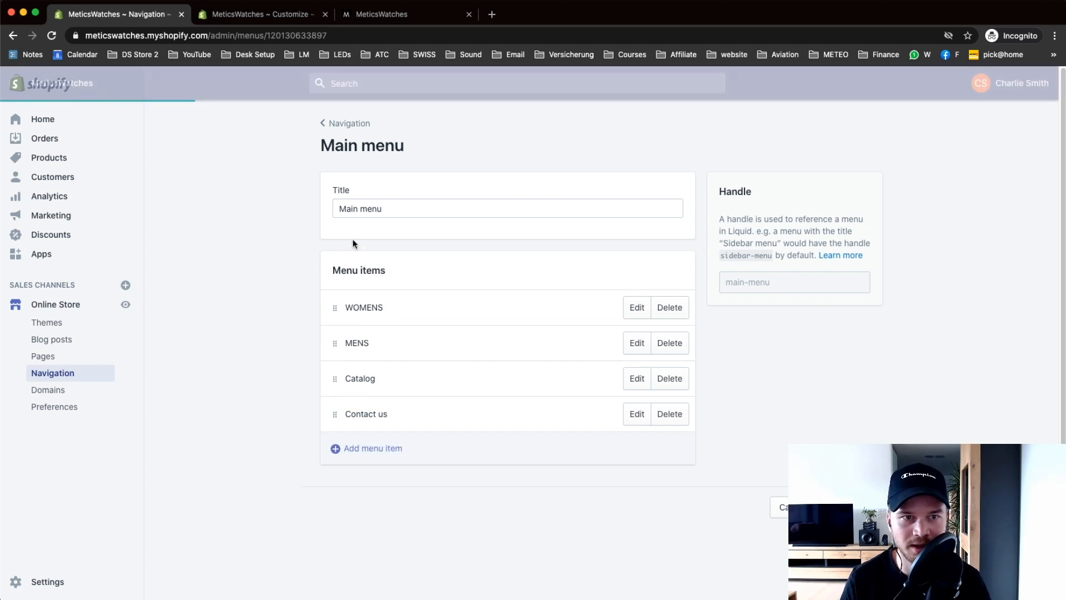
click(245, 13)
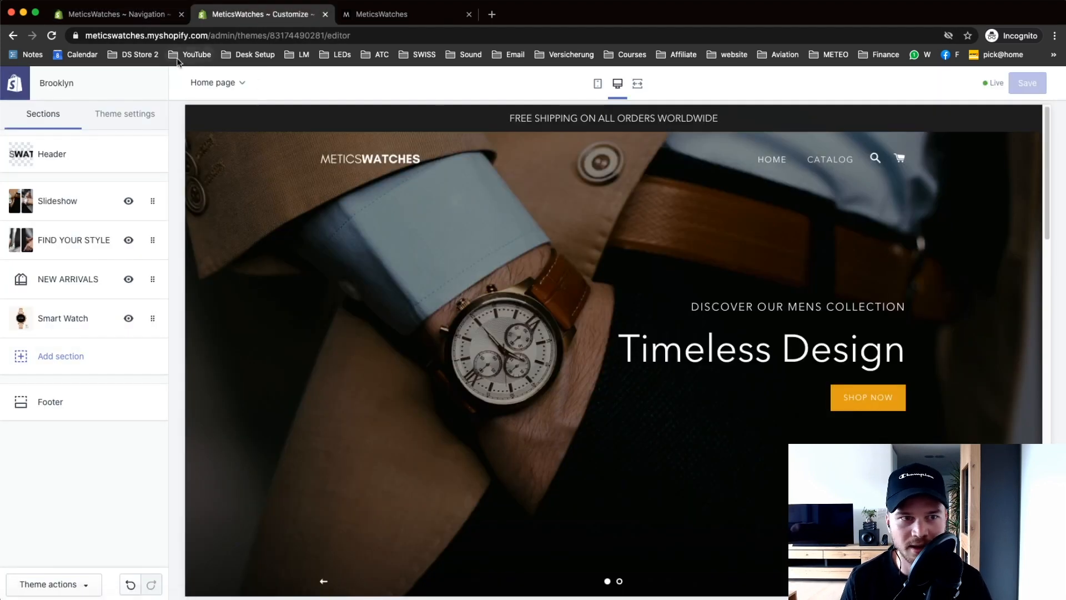
Step: Reload the theme editor and preview a product page showing the new four-item menu
click(51, 35)
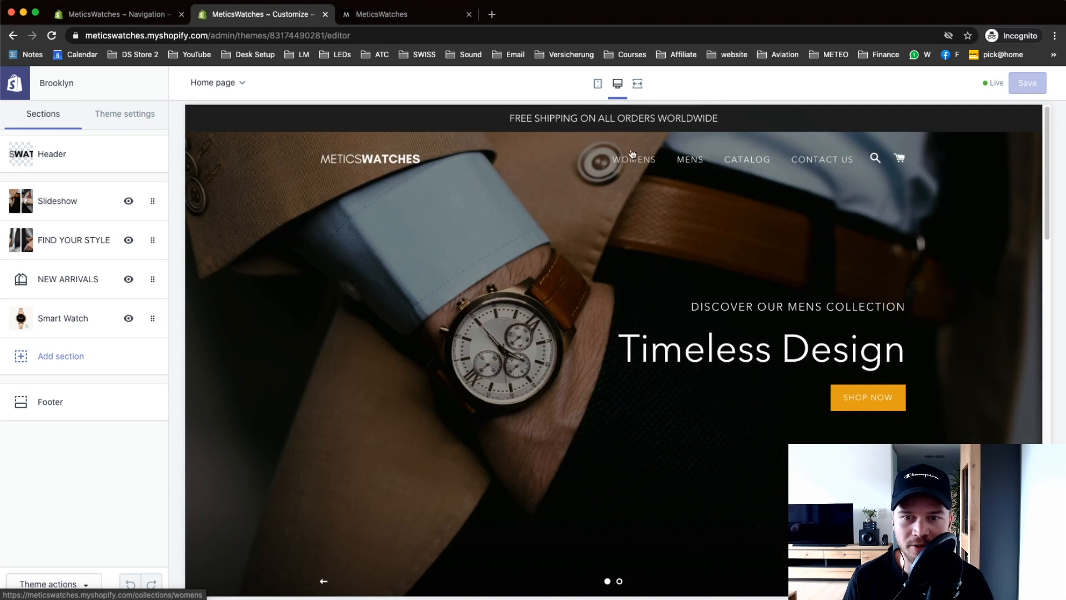
click(213, 82)
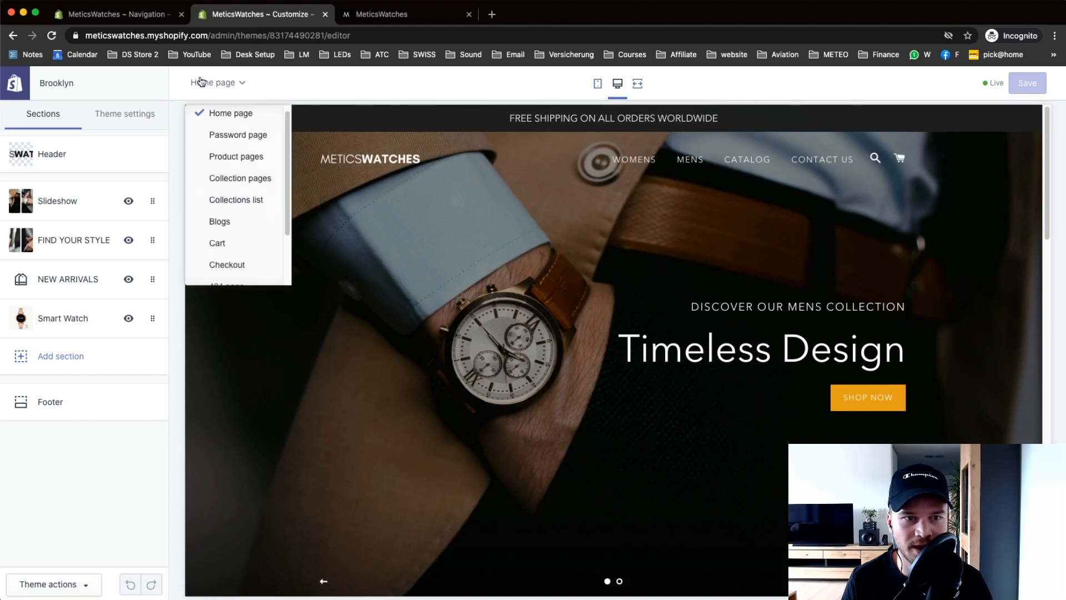
click(252, 163)
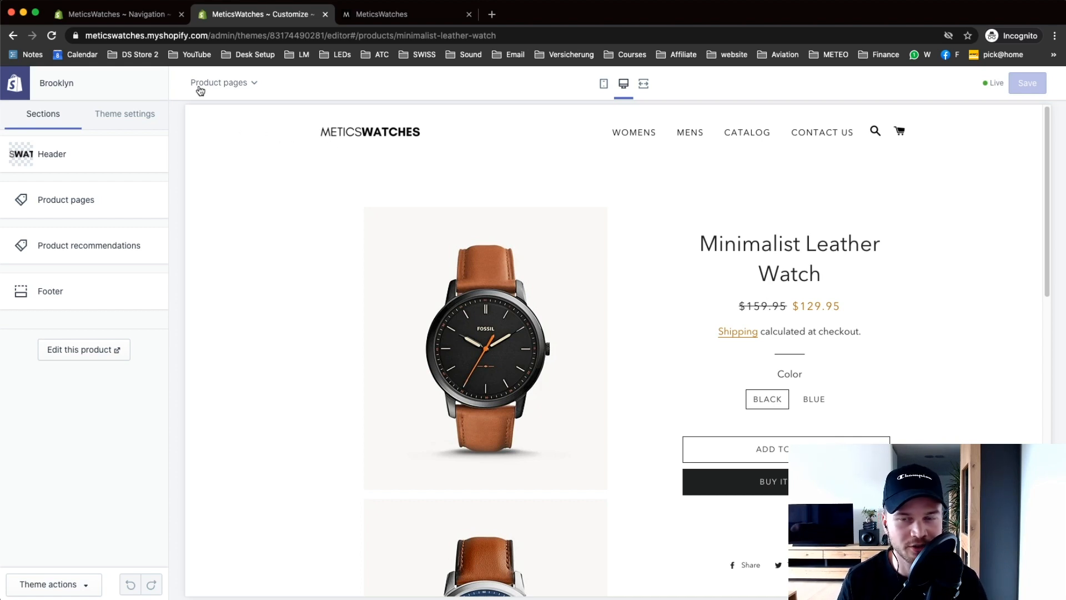
click(159, 22)
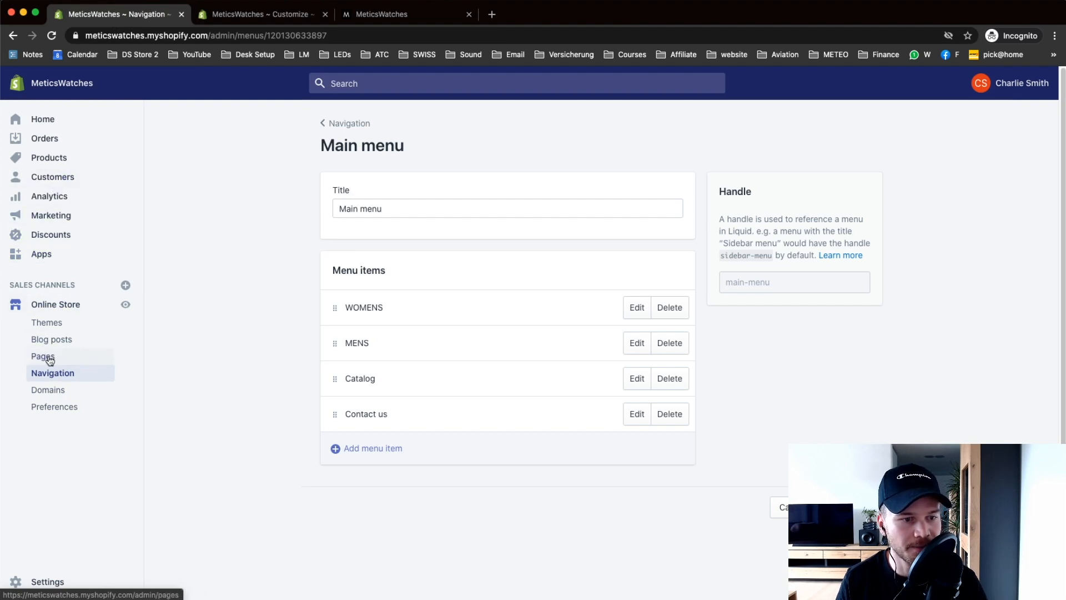
Step: Open the Domains settings and preview the live online store in a new tab
click(48, 391)
click(378, 14)
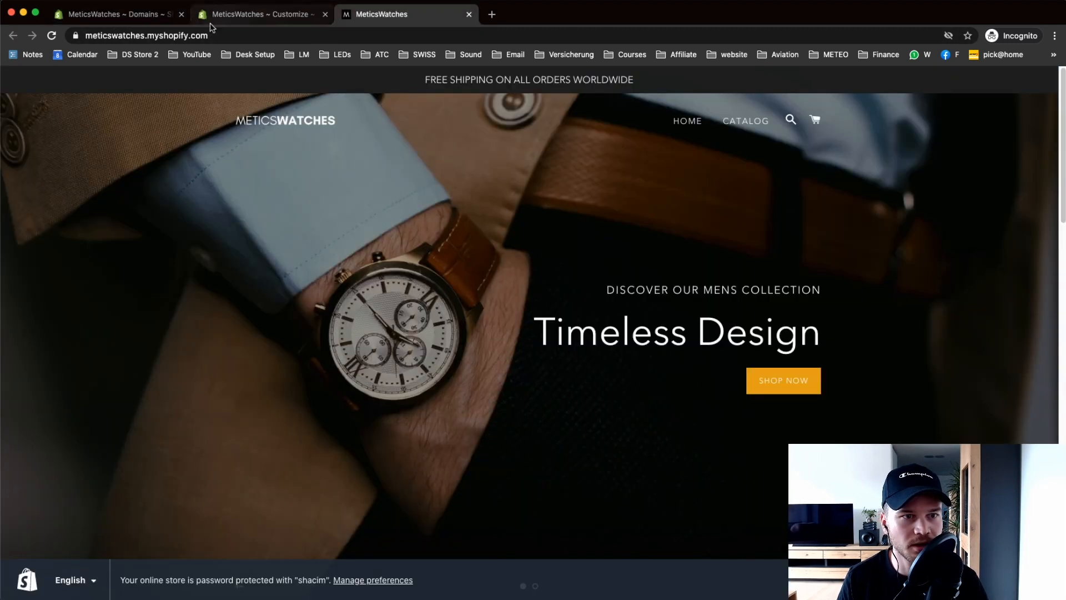
click(109, 17)
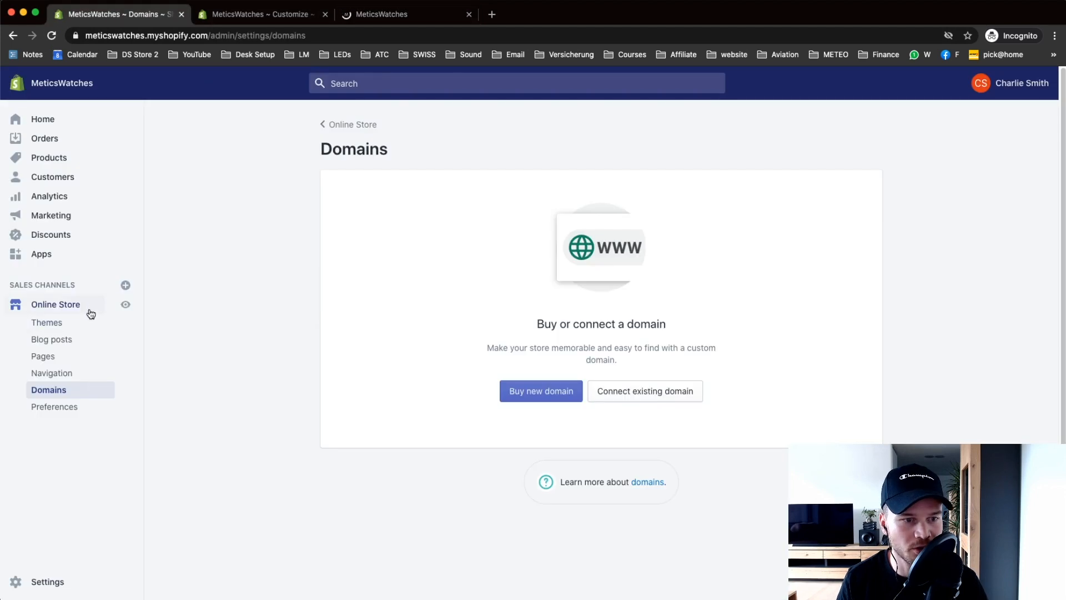
click(127, 308)
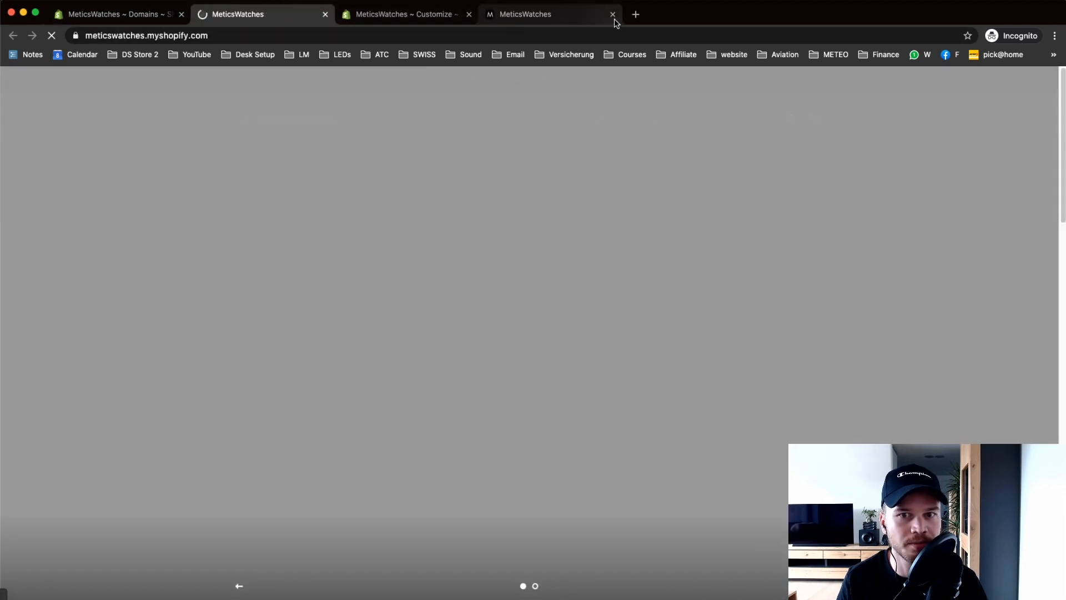
click(613, 14)
drag(319, 15, 461, 15)
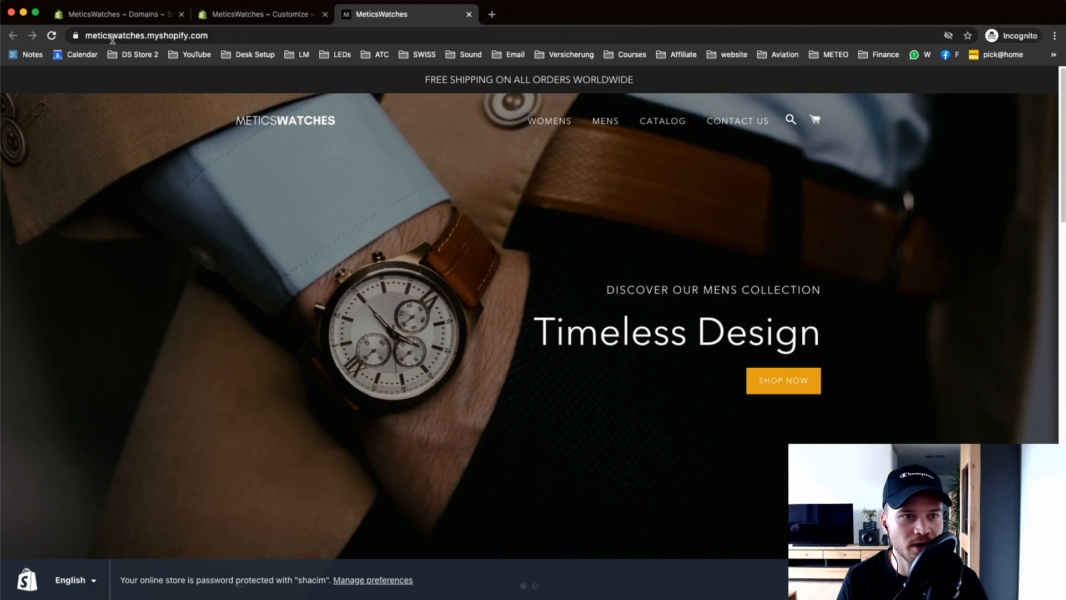
Step: Inspect the storefront's full web address, then return to the admin Domains page
click(87, 36)
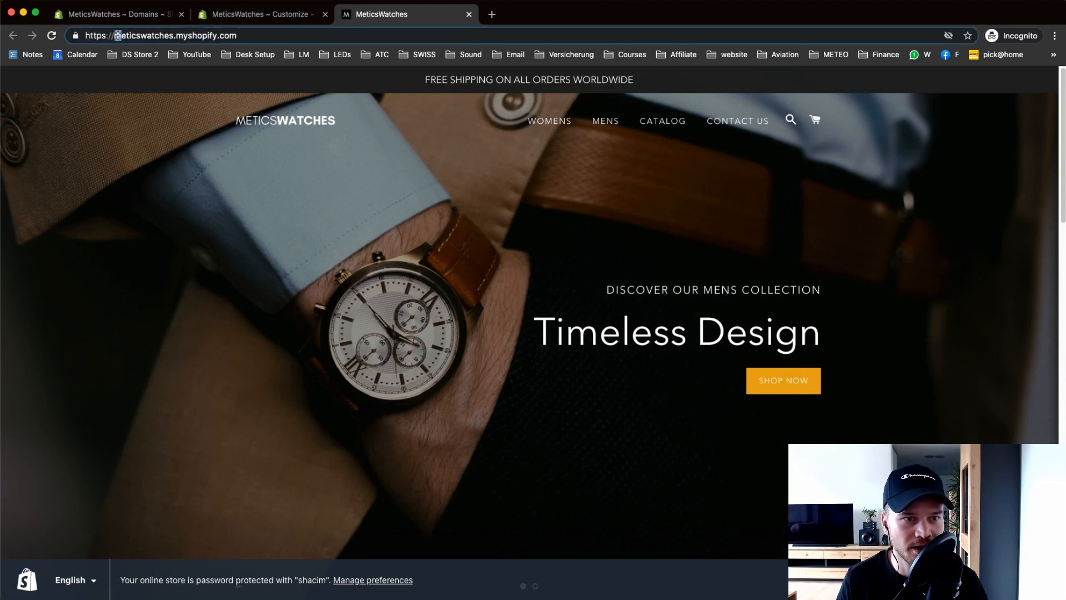
drag(117, 36, 246, 37)
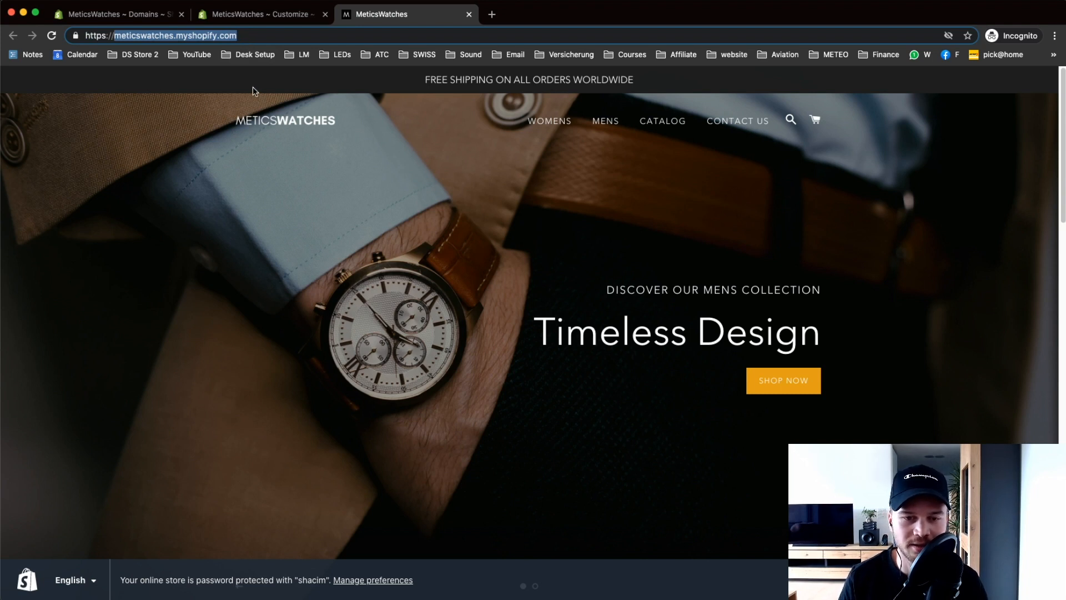
click(181, 37)
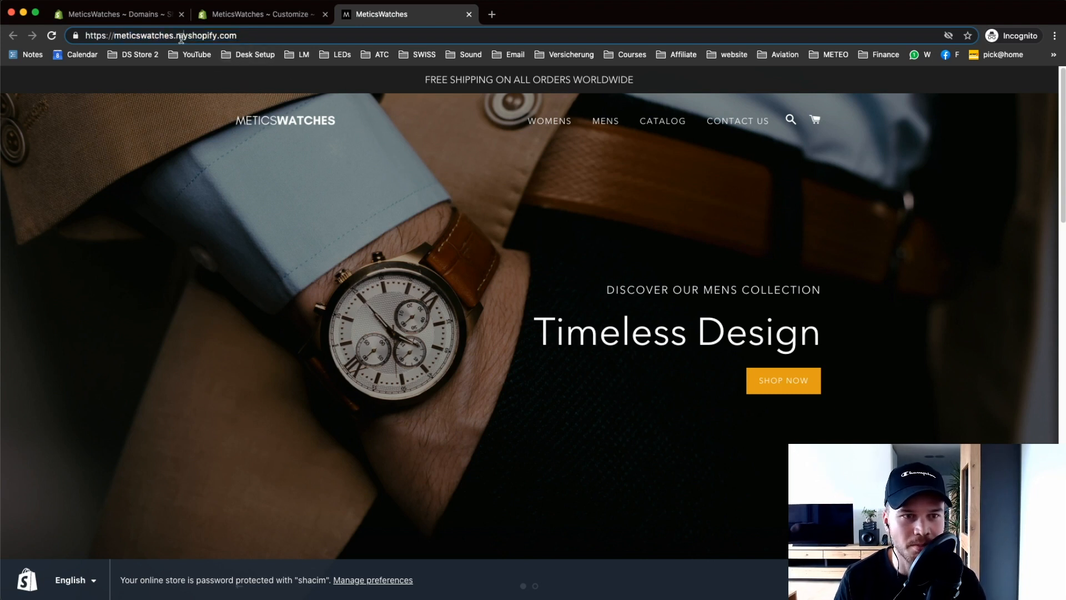
drag(255, 37, 86, 37)
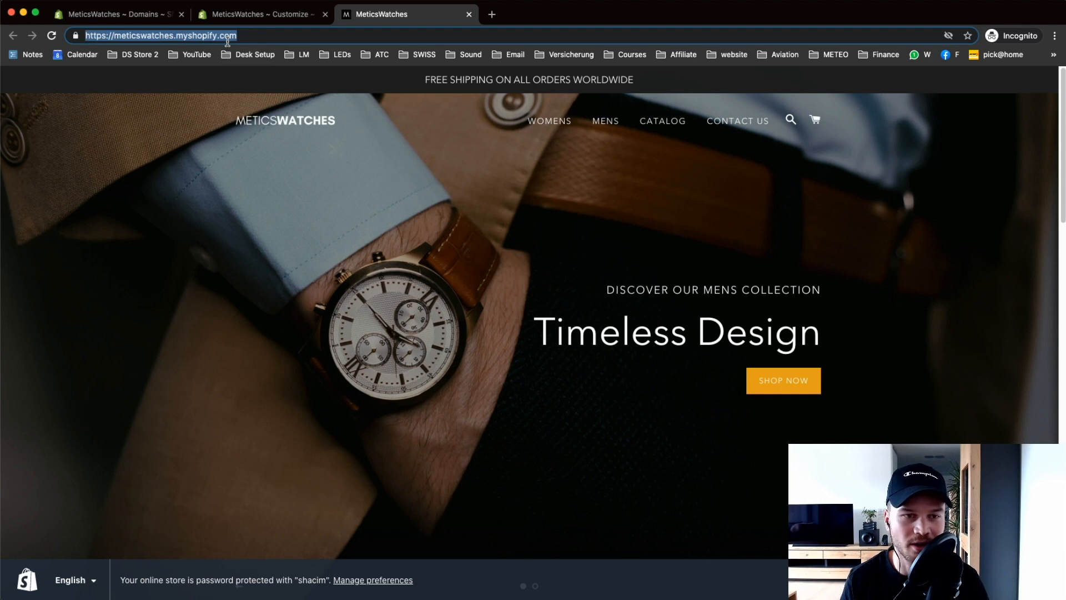
drag(117, 37, 164, 36)
click(254, 39)
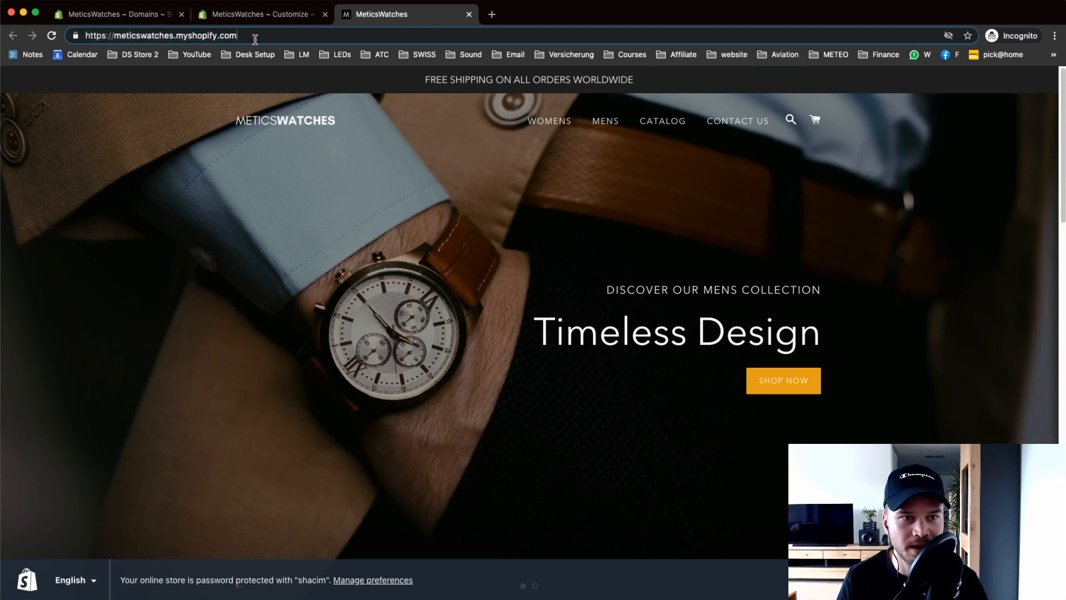
click(111, 19)
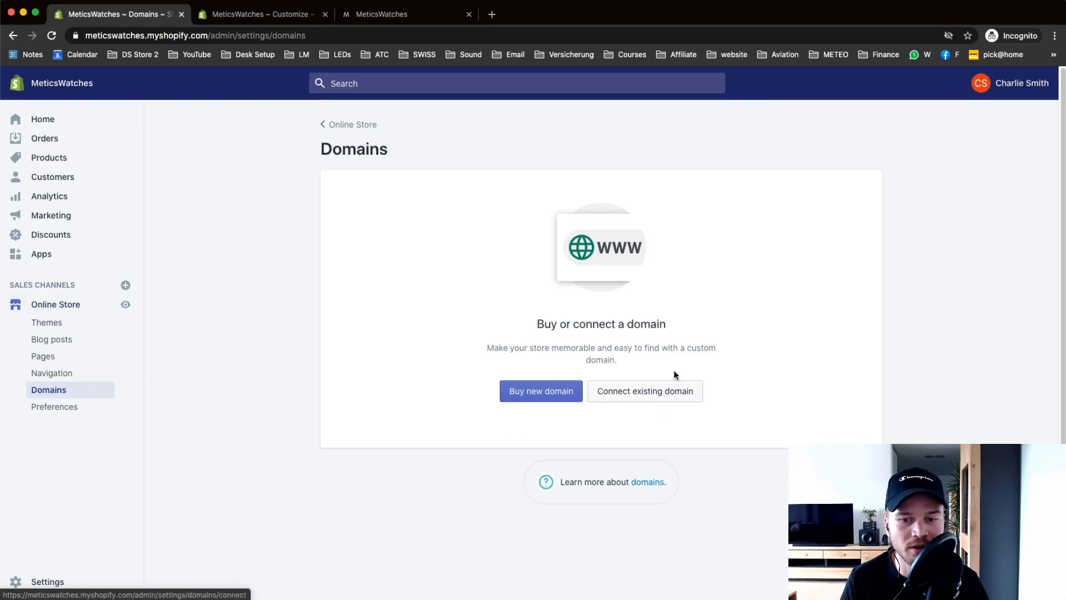
Step: Glance at Connect existing domain, then search 'meticswatches' under Buy new domain
click(649, 393)
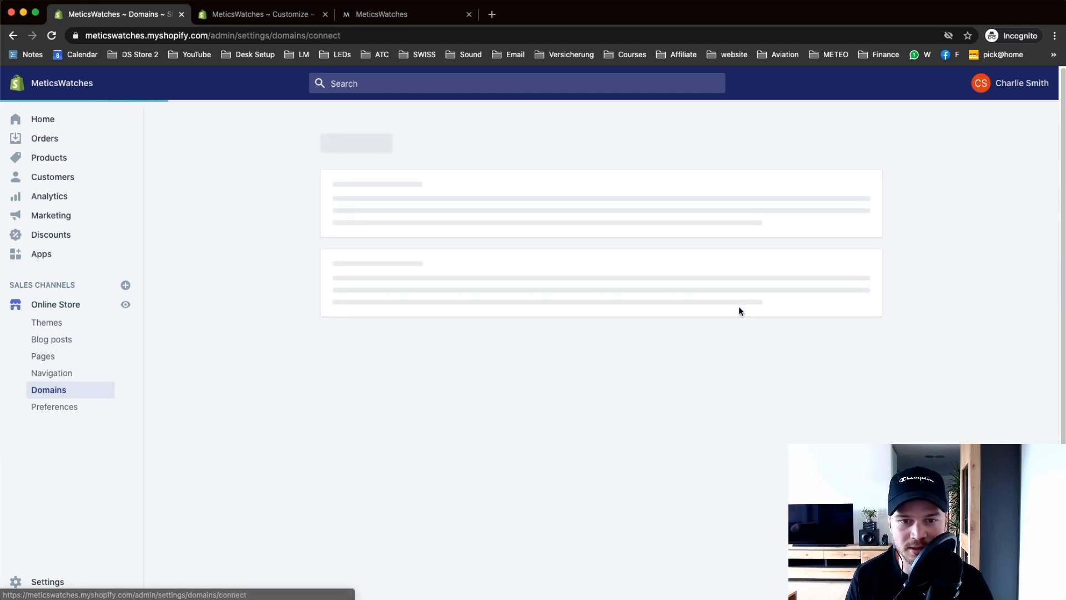
click(556, 245)
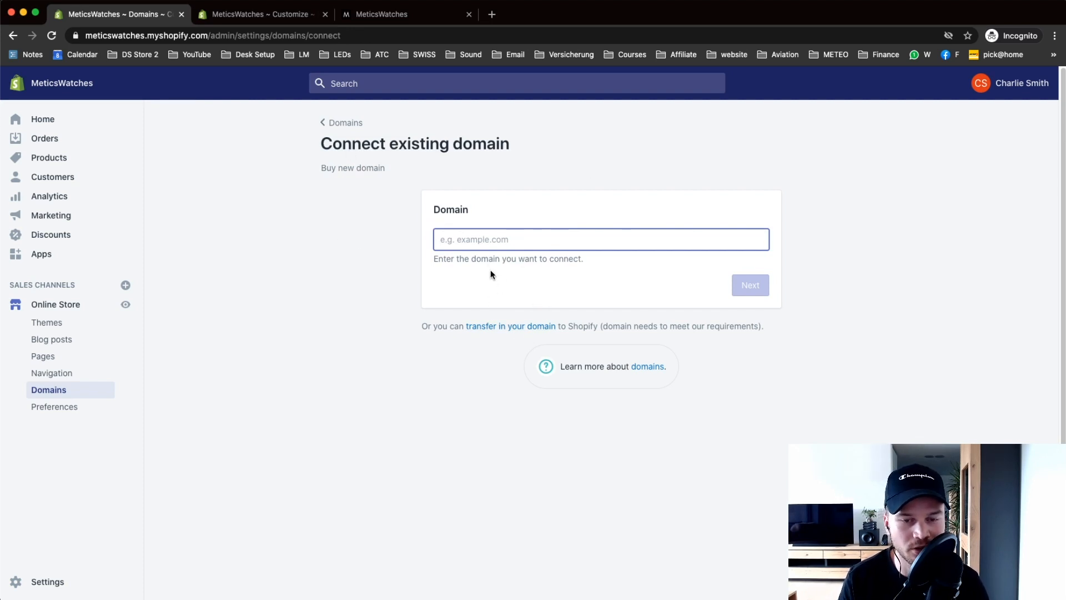
click(337, 123)
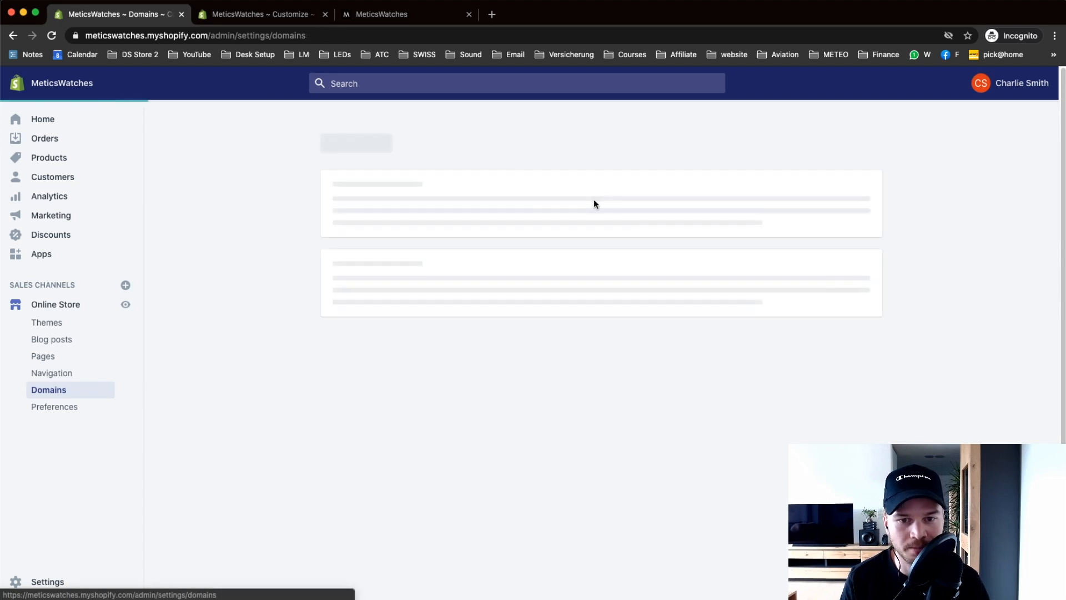
click(543, 396)
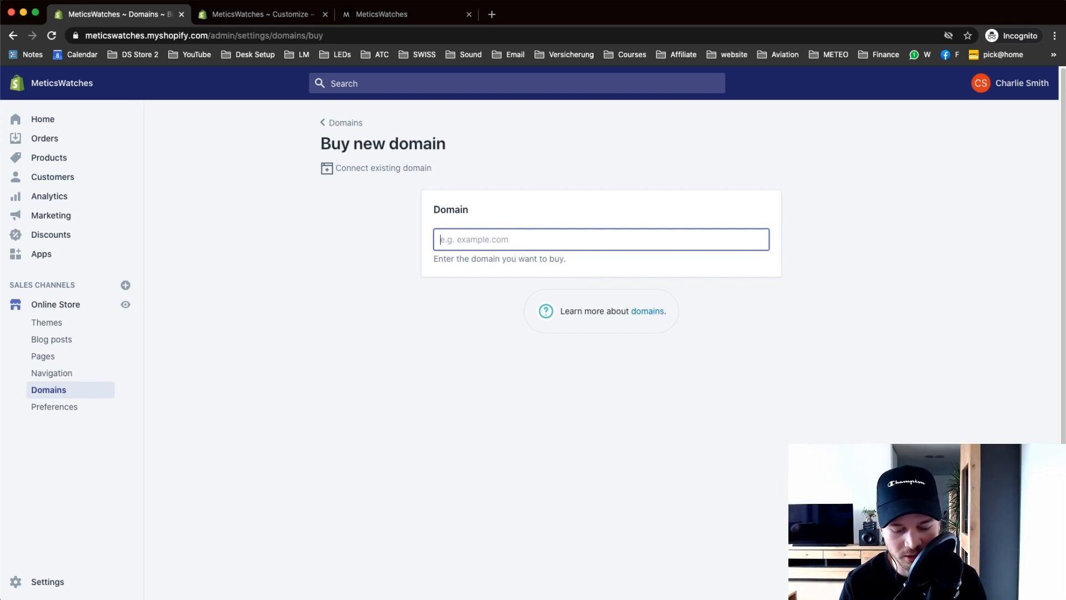
text(meticswatches)
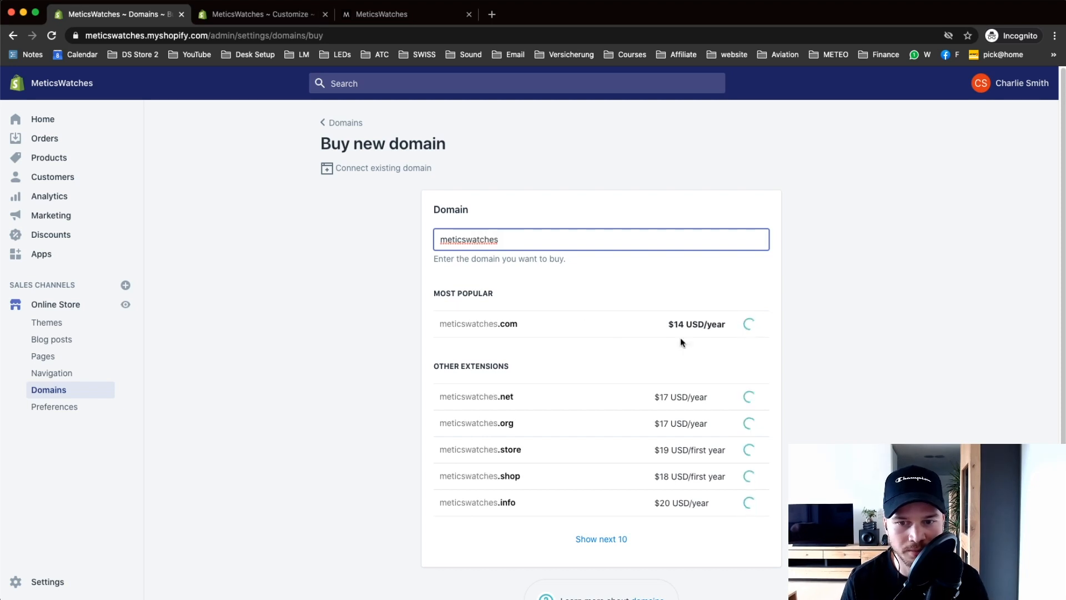
click(457, 328)
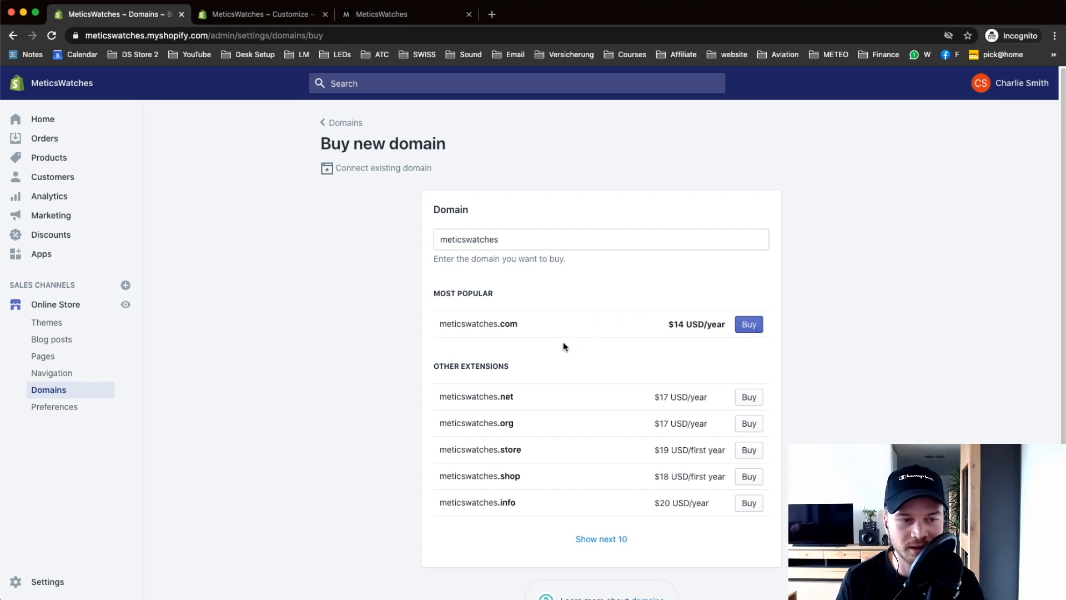
Step: Check the storefront's web address, then return to the Buy new domain price list
click(388, 14)
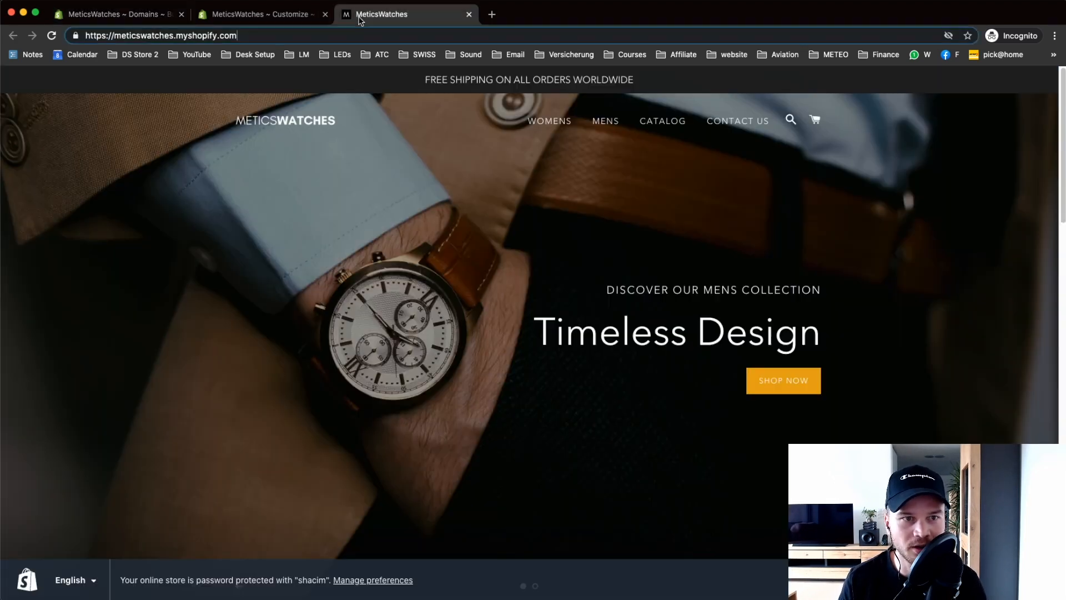
drag(93, 36, 179, 37)
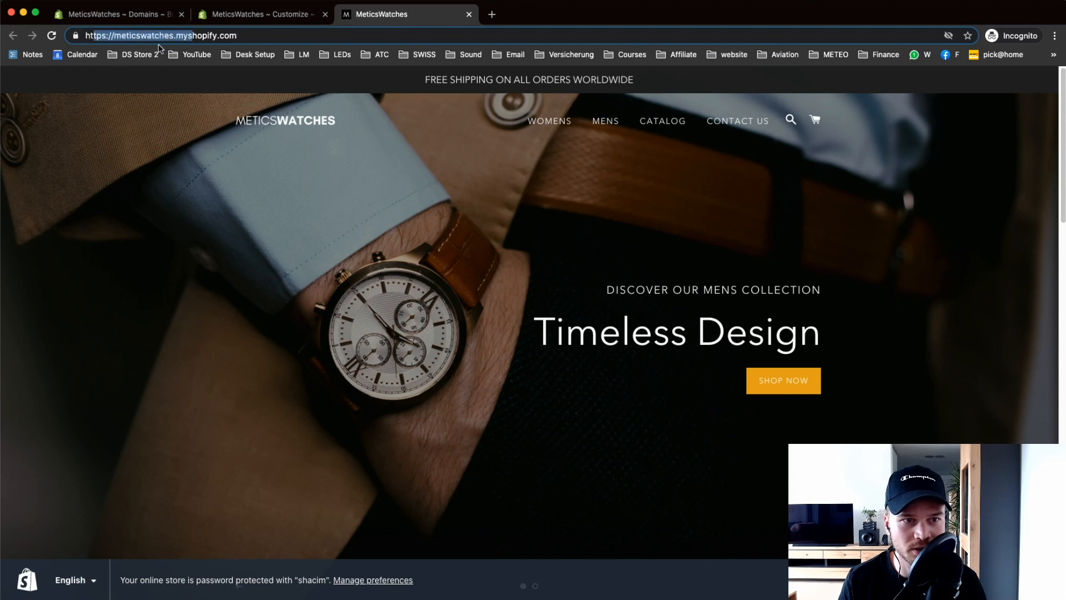
click(166, 15)
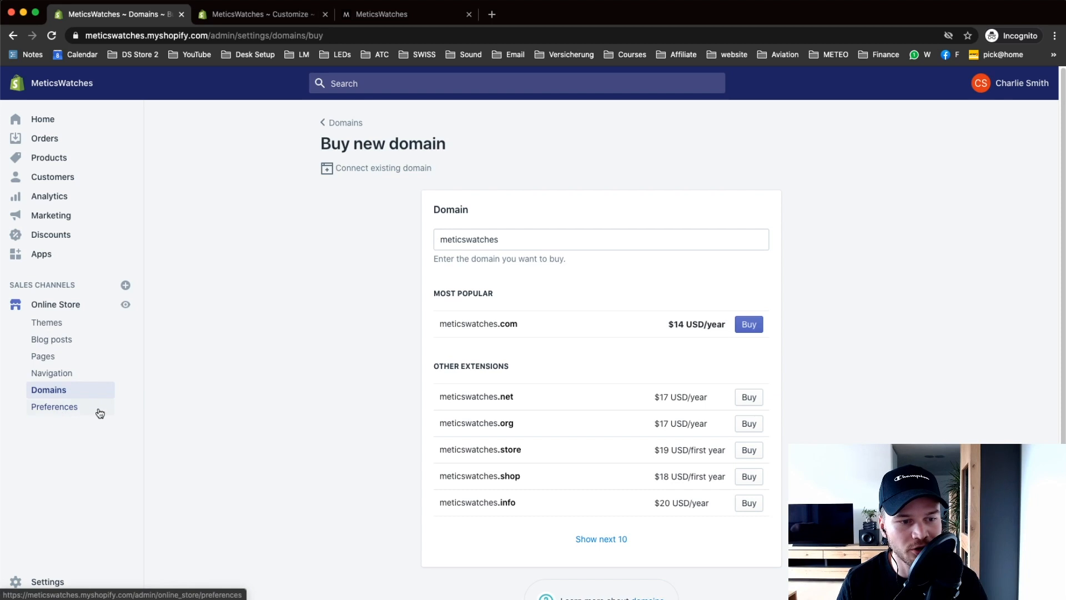
Step: In Online Store Preferences, enter the homepage title 'MeticsWachtes'
click(61, 415)
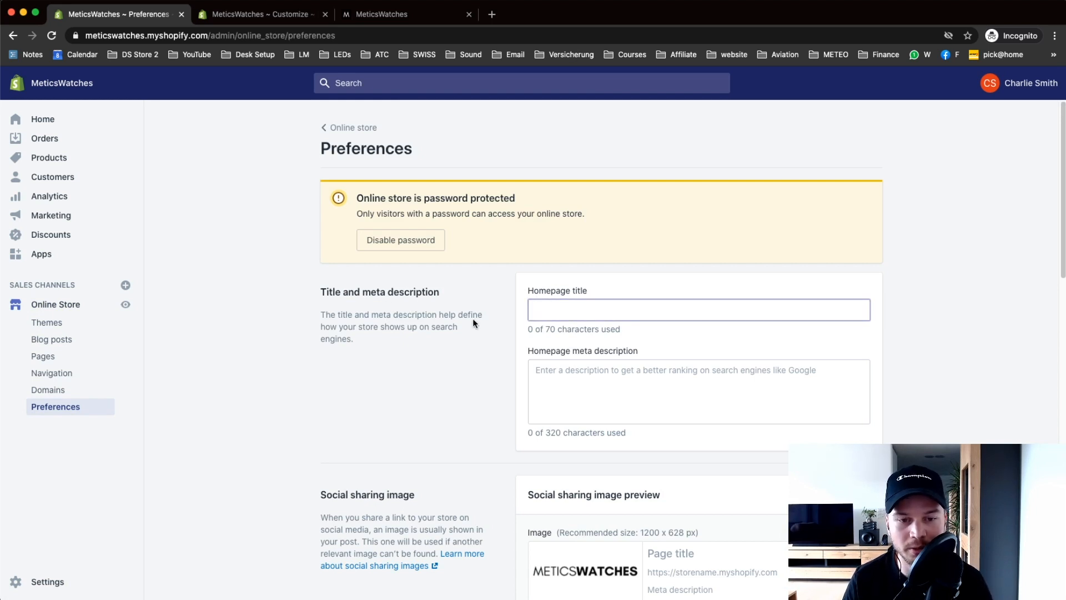
drag(370, 314, 386, 322)
click(417, 336)
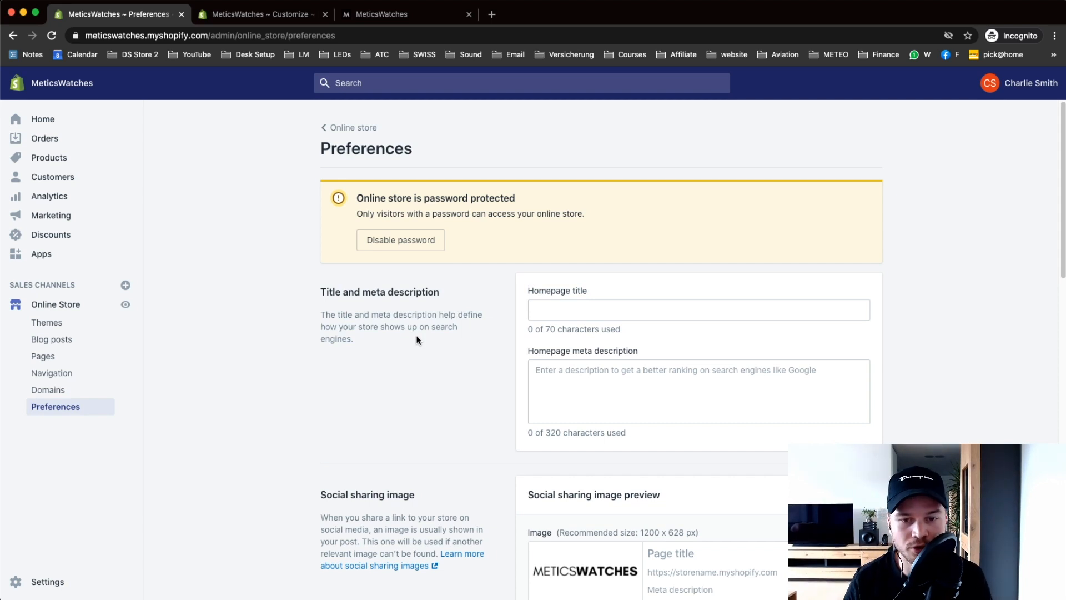
click(566, 309)
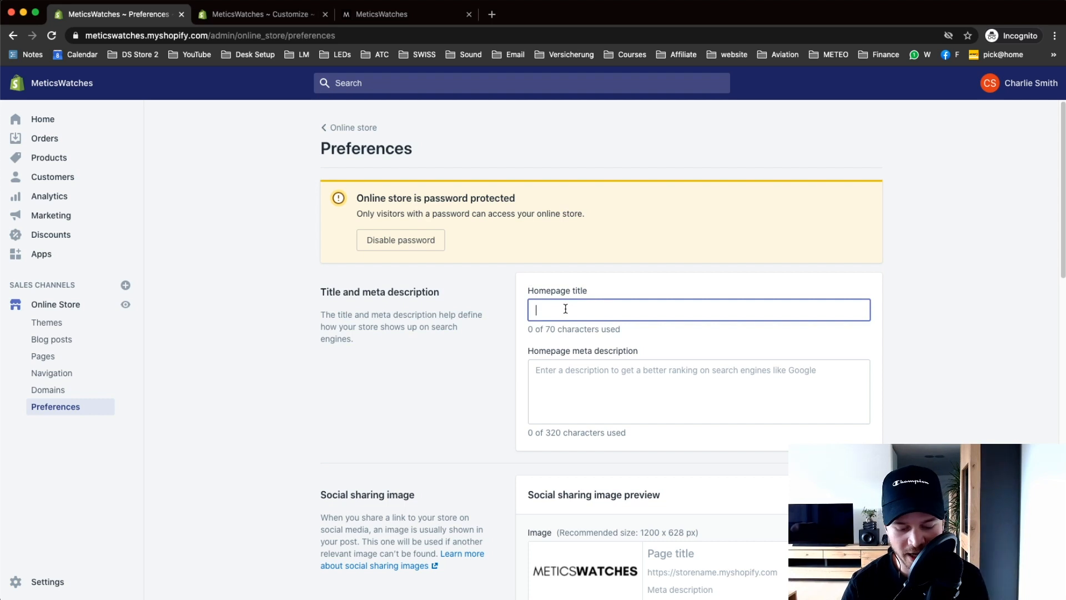
text(Metic)
text(sWa)
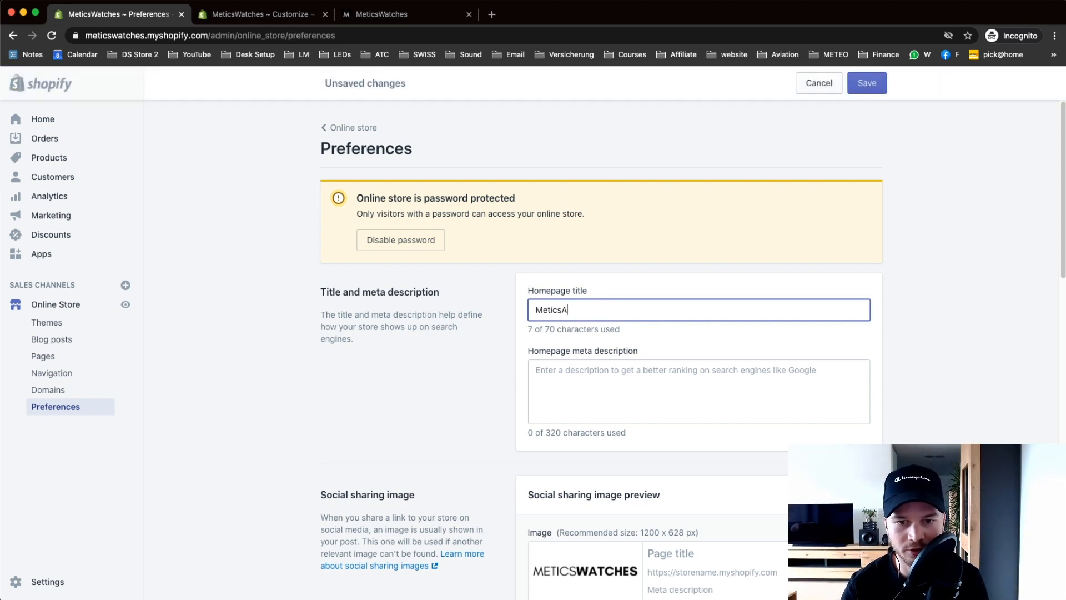
text(chtes)
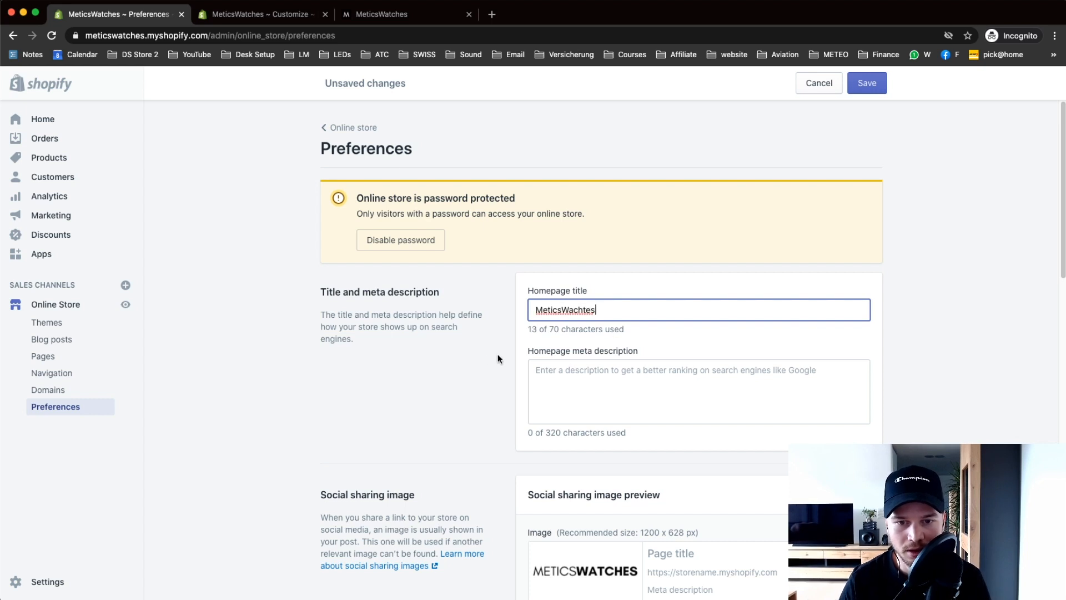
scroll(497, 358, down, 2)
click(605, 310)
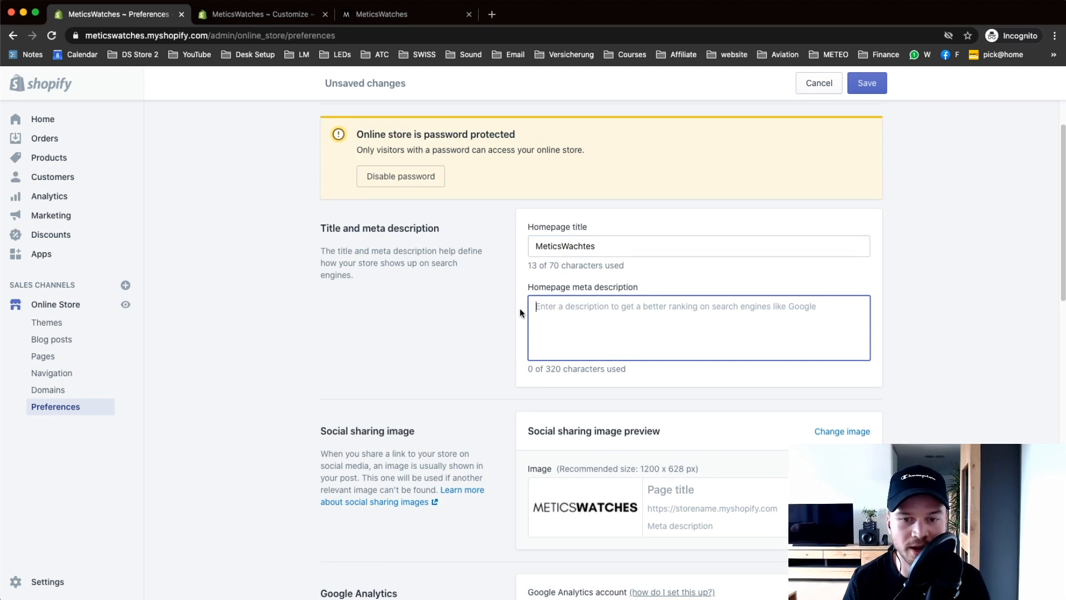
Step: Open the 'Learn more about social sharing images' help article in a new tab
scroll(454, 332, down, 5)
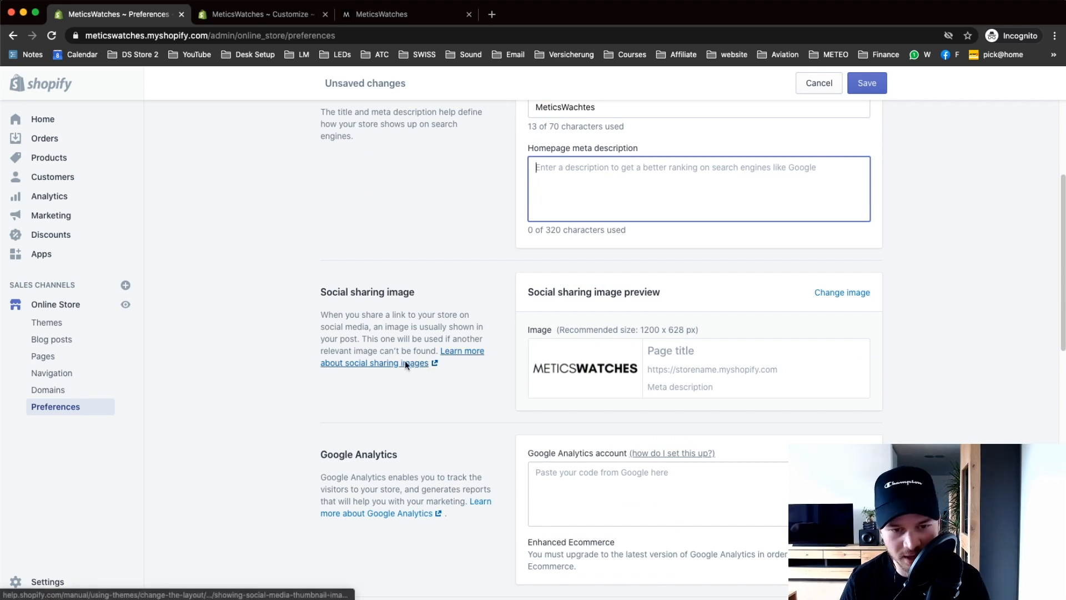
right_click(425, 367)
click(425, 369)
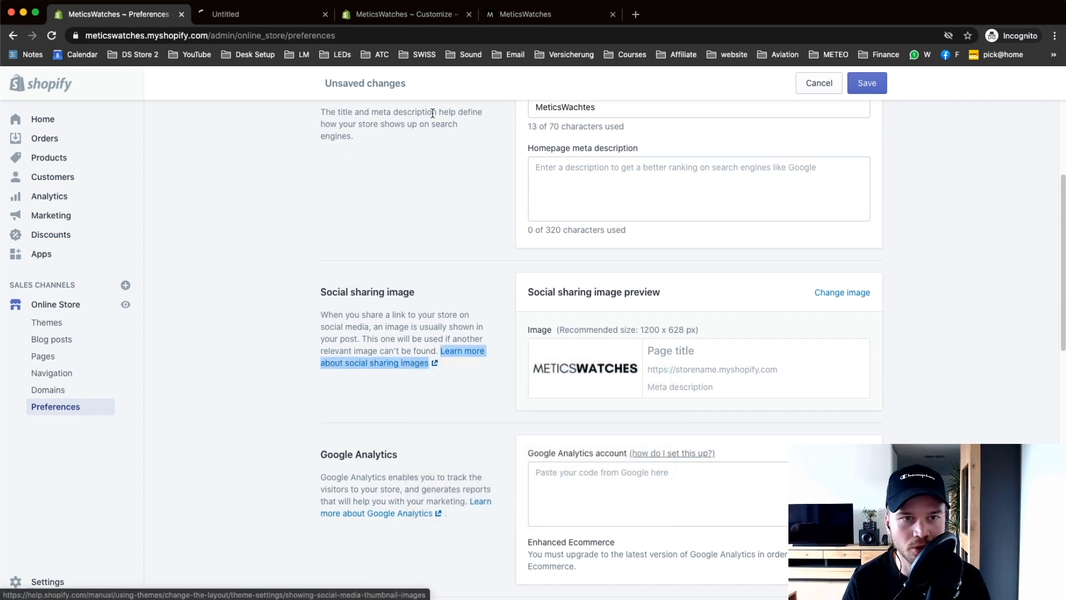
click(471, 386)
click(264, 15)
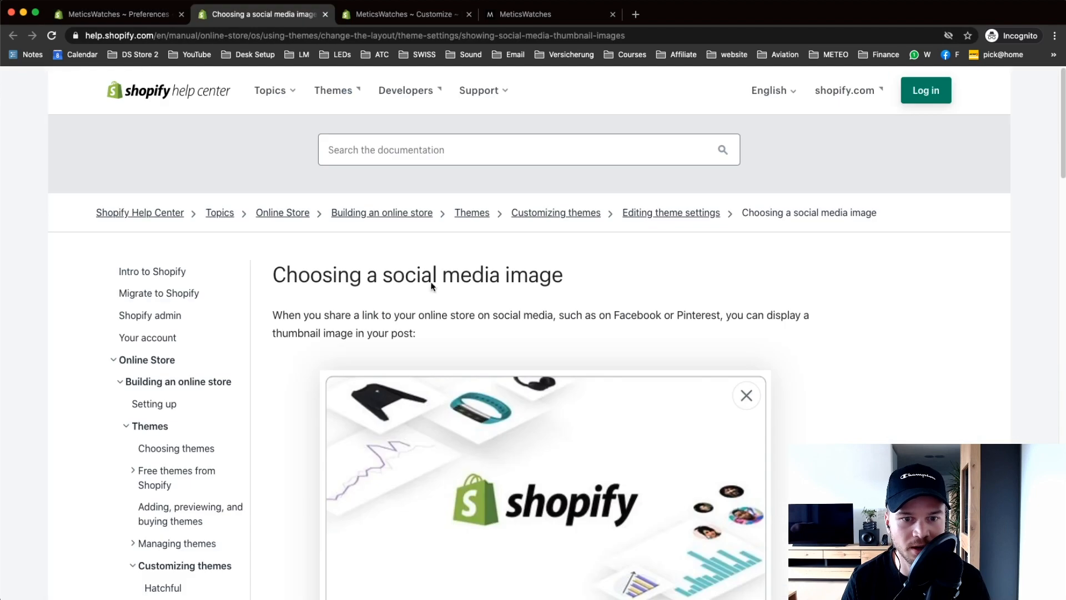
scroll(659, 368, down, 2)
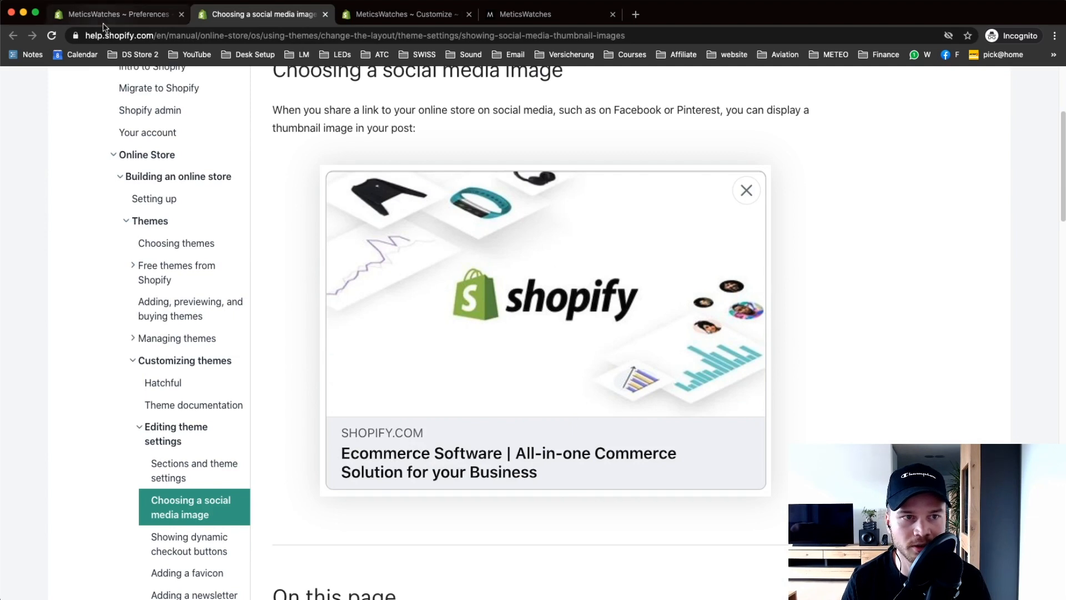
click(117, 14)
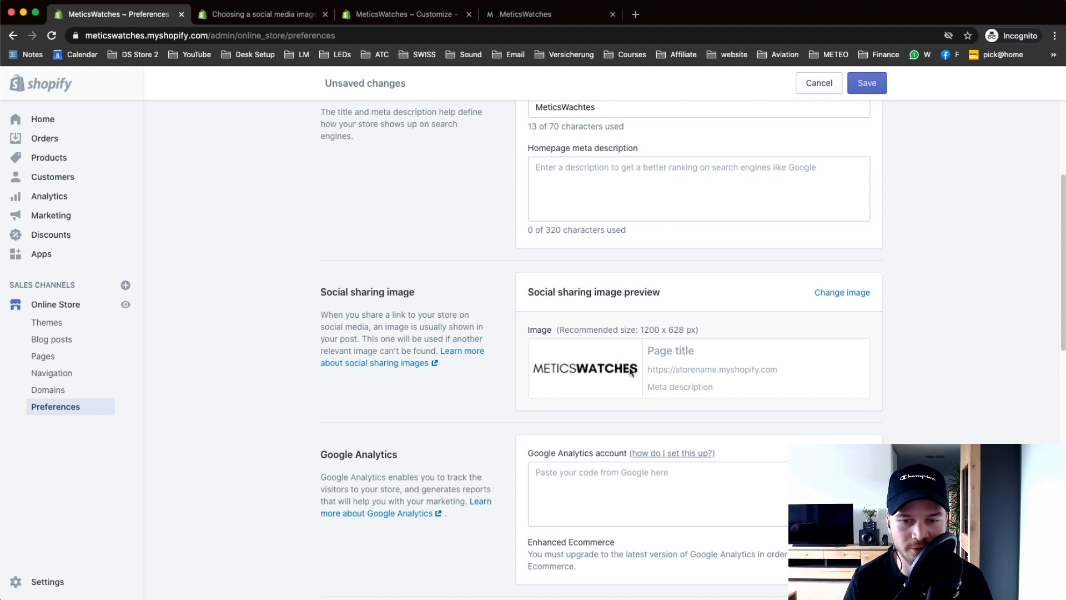
scroll(455, 373, down, 3)
scroll(455, 373, down, 1)
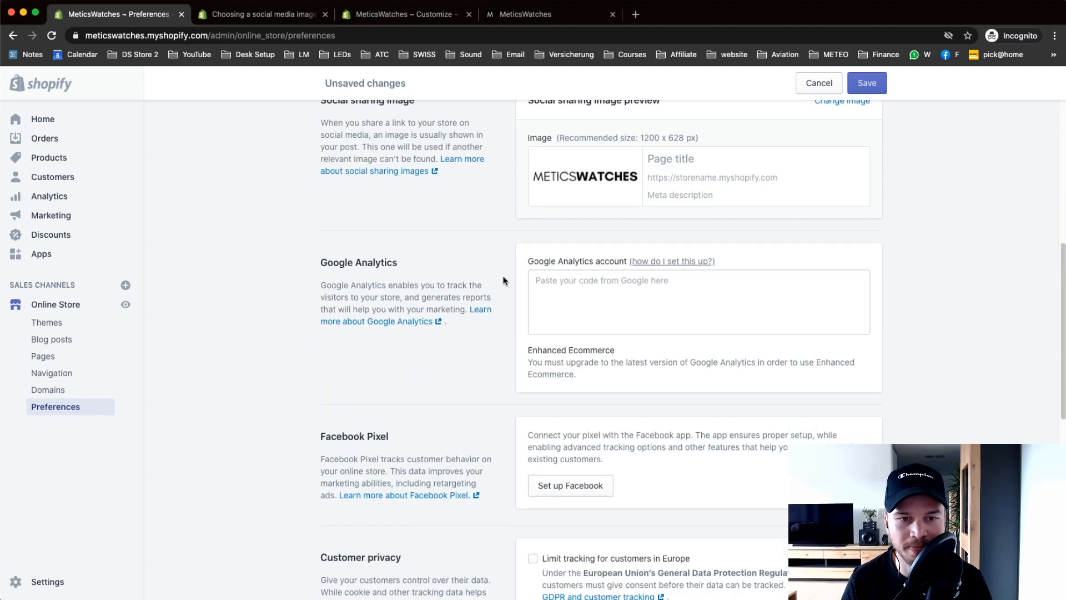
click(564, 309)
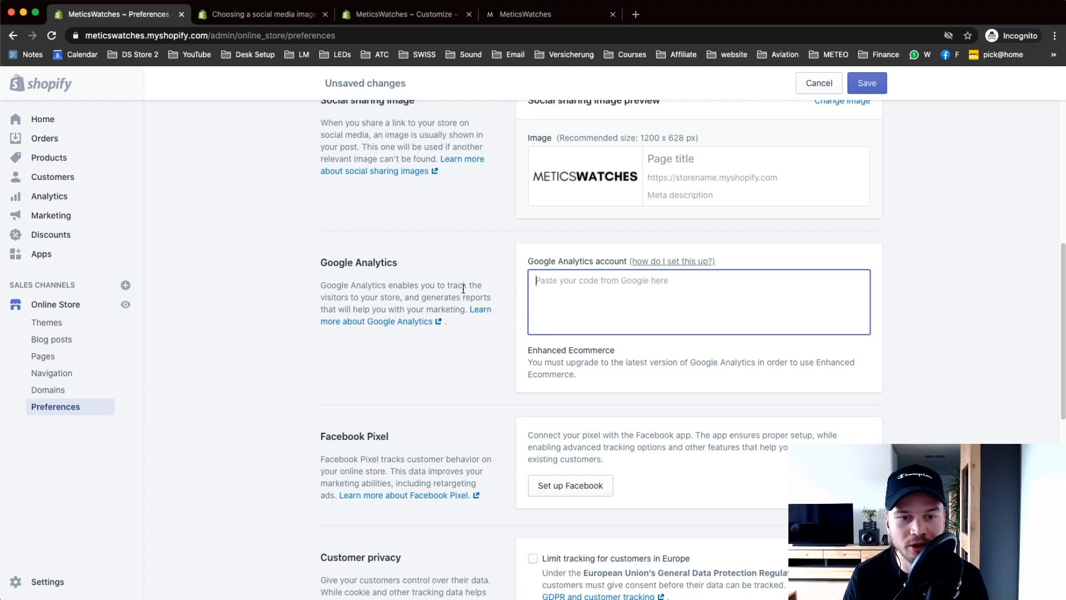
click(453, 271)
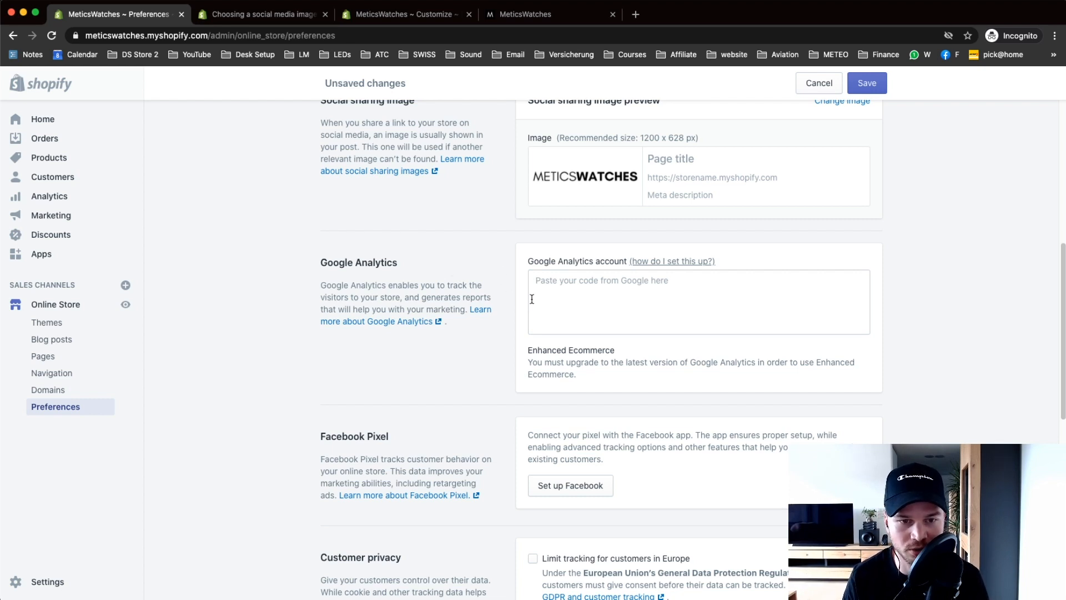
scroll(462, 318, down, 2)
scroll(513, 333, down, 1)
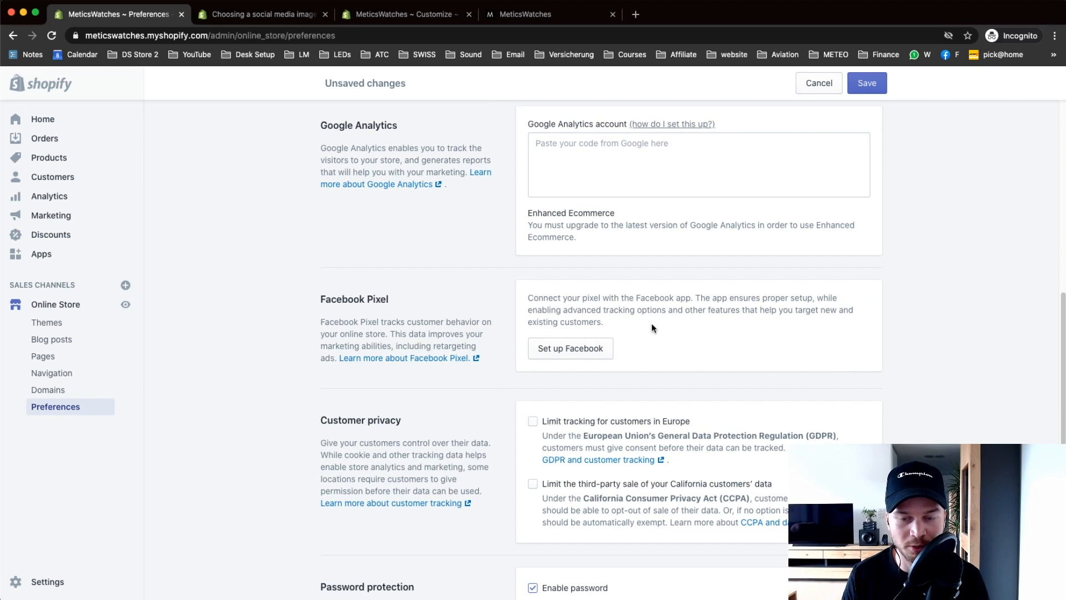
scroll(598, 323, down, 1)
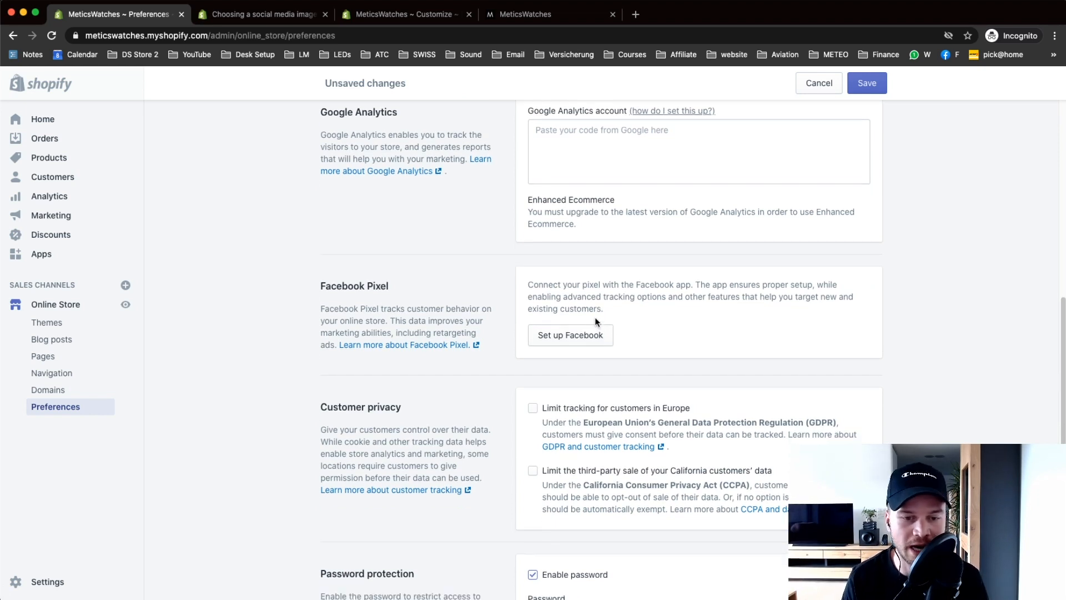
scroll(356, 390, down, 4)
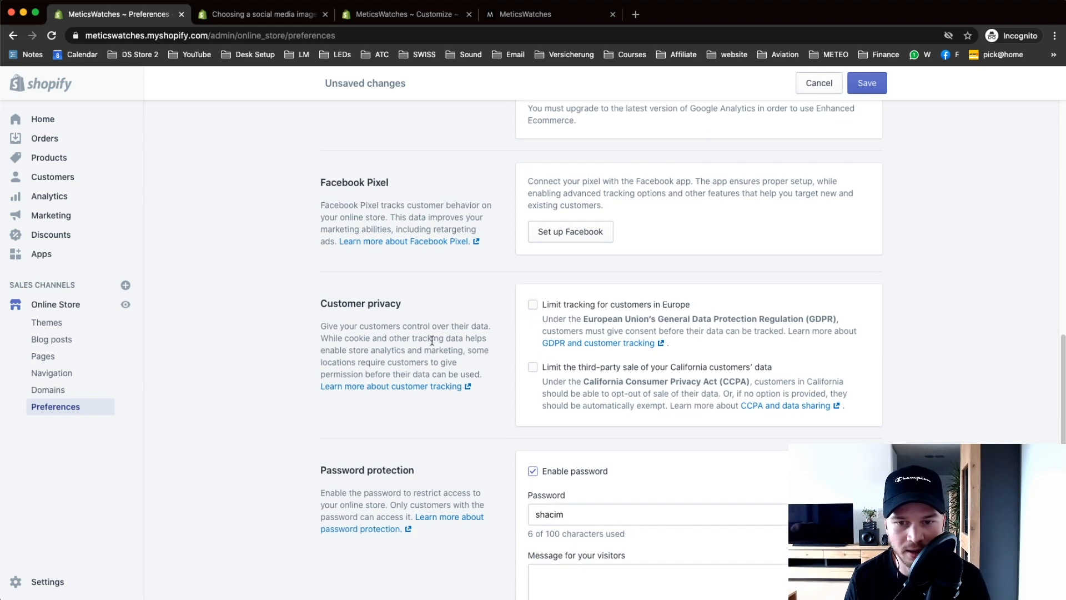
scroll(432, 340, down, 1)
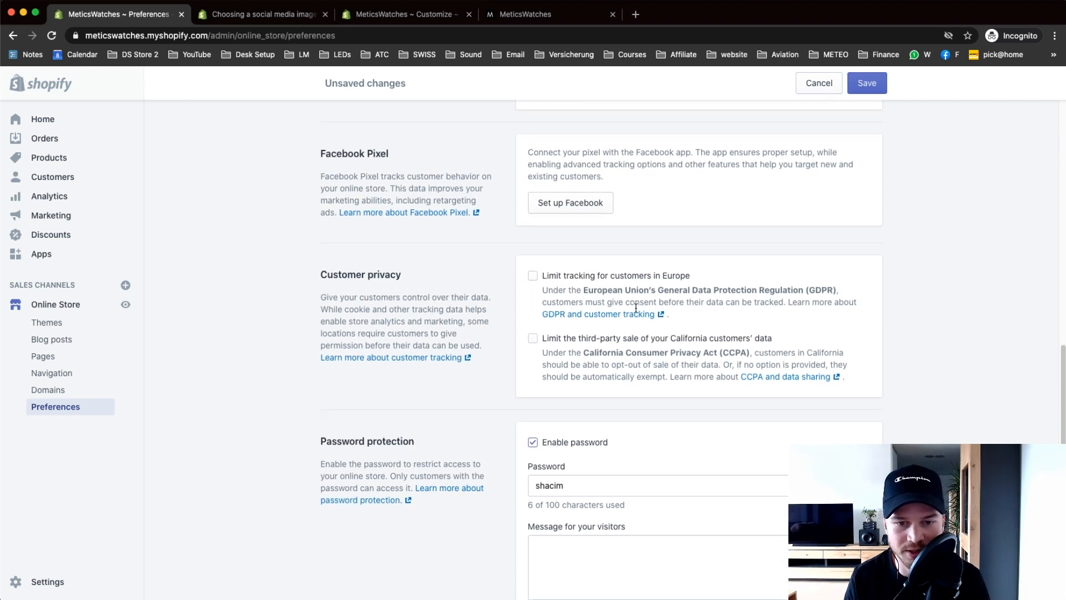
scroll(491, 339, down, 3)
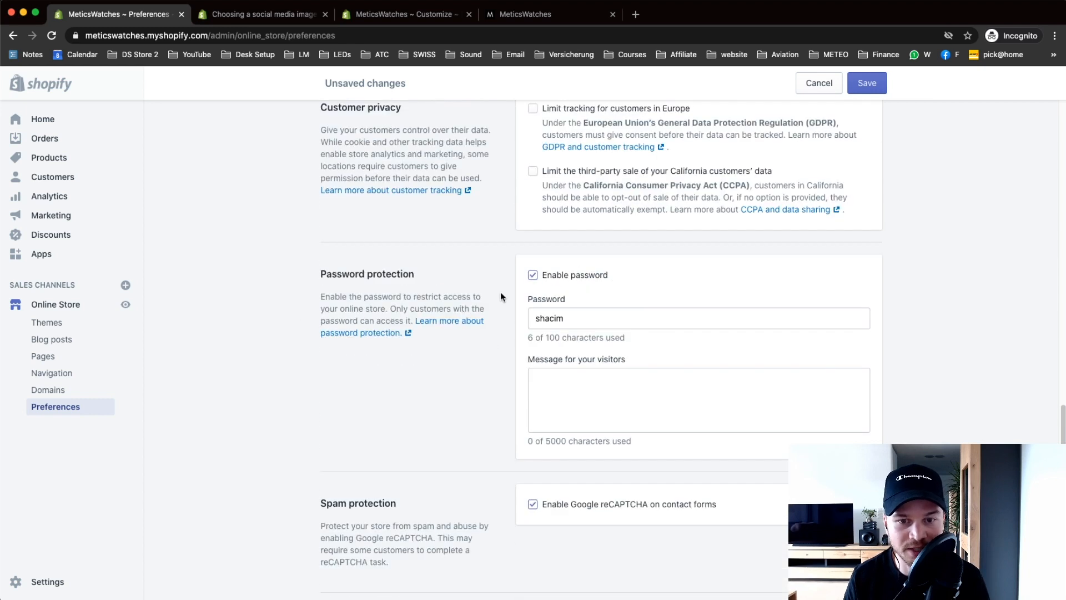
Step: Uncheck Enable password and save the preferences, making the store live
click(550, 276)
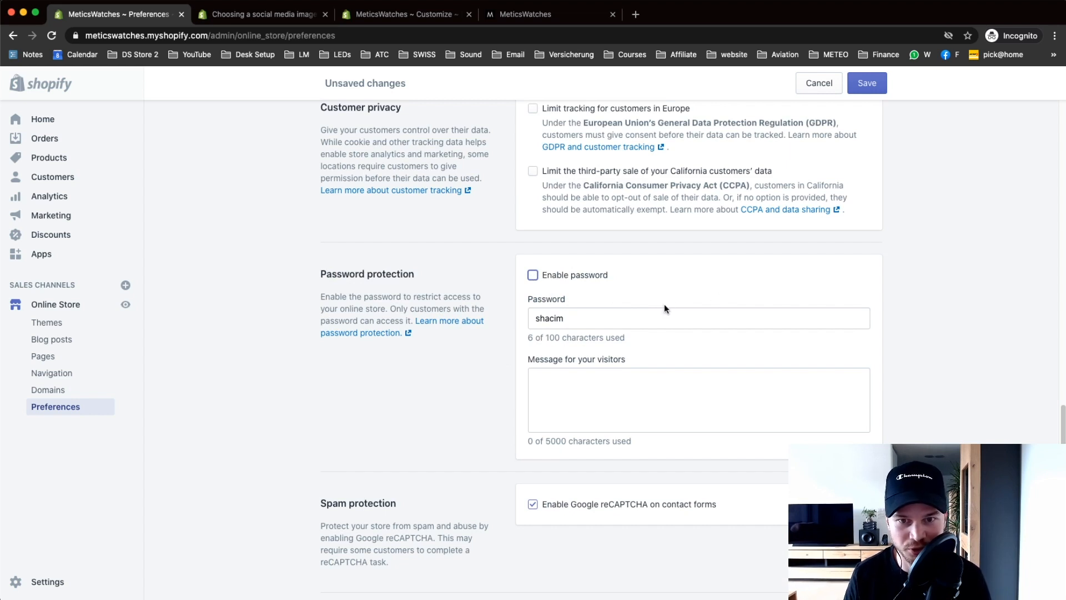
click(488, 282)
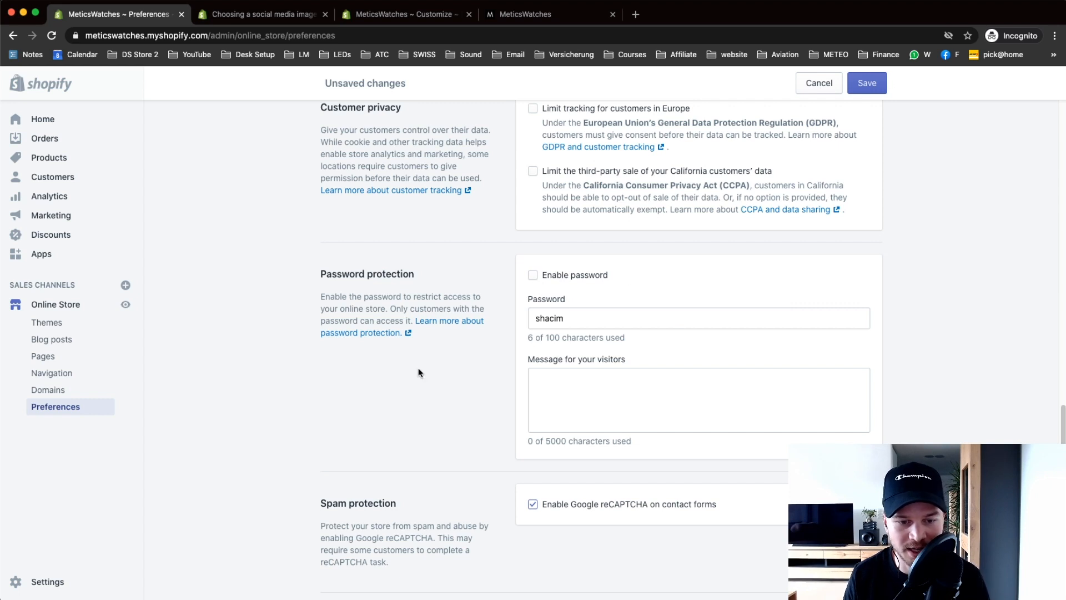
scroll(418, 369, down, 2)
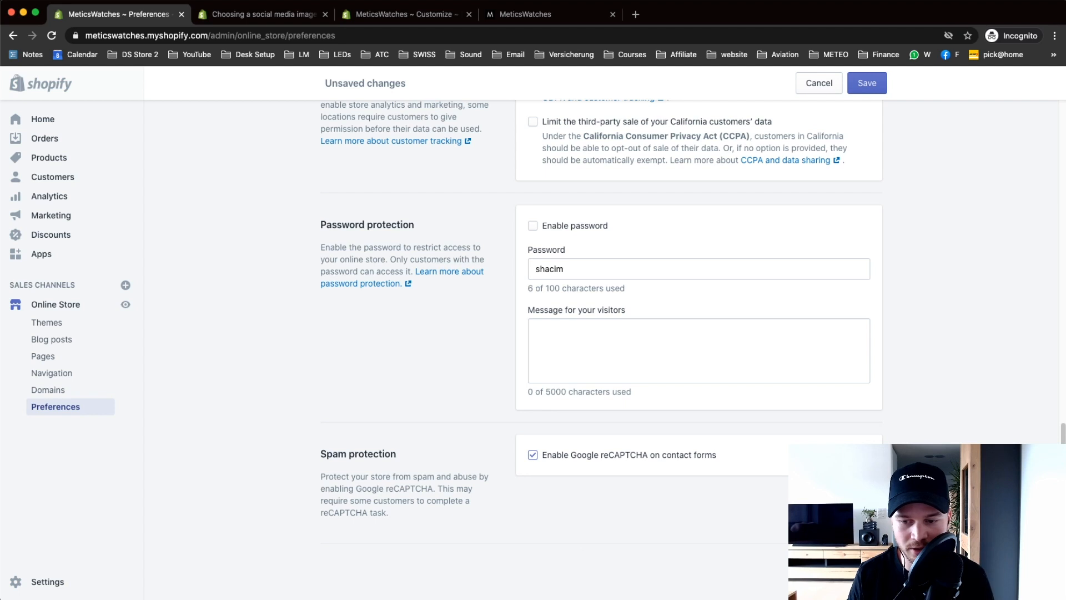
key(super+s)
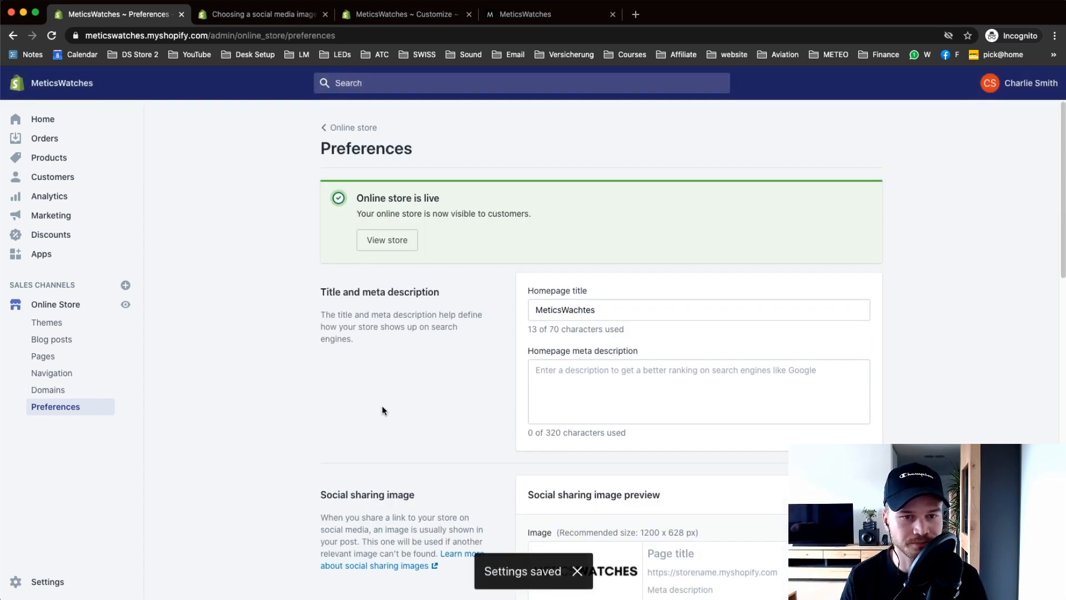
click(324, 127)
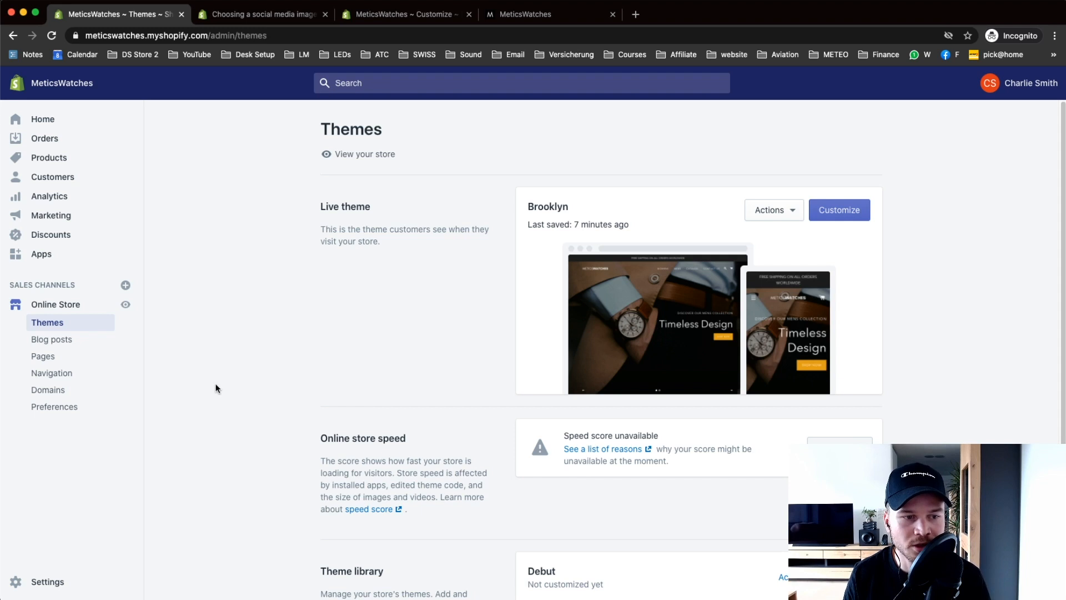
Step: Go to Settings to see General, Payments, Checkout, Shipping and Taxes sections
click(47, 581)
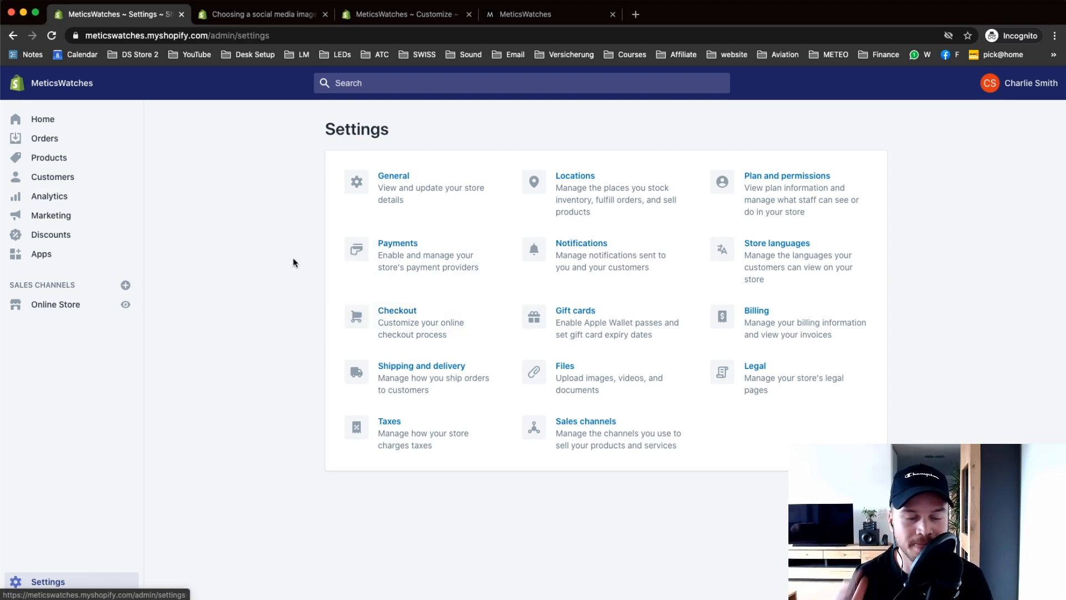
Step: Open General store details and review the store name, contact email and industry (Other)
click(412, 190)
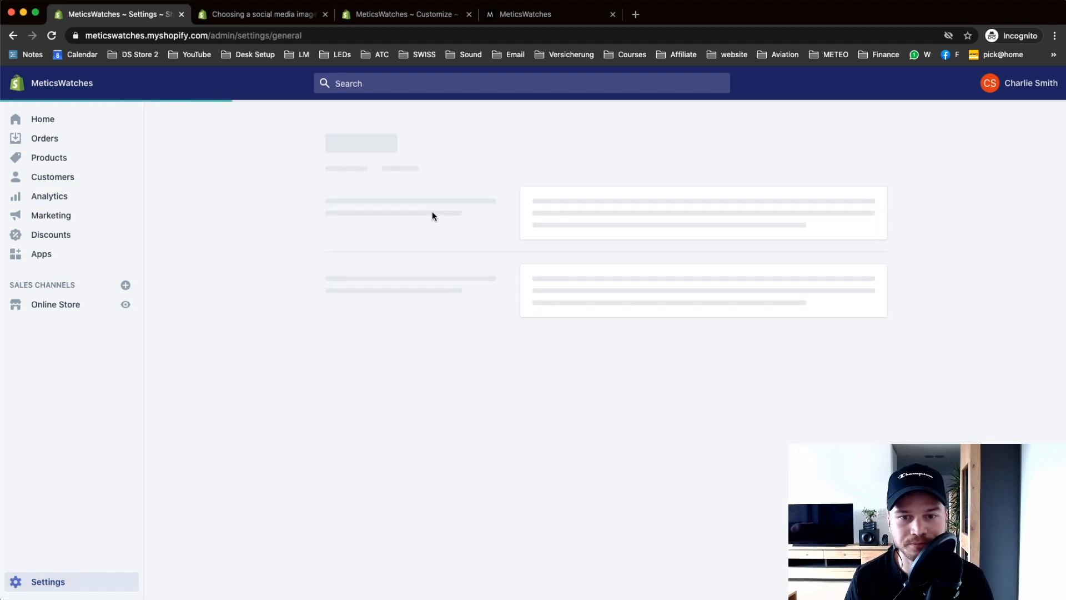
drag(600, 214, 546, 211)
click(554, 233)
drag(528, 265, 641, 264)
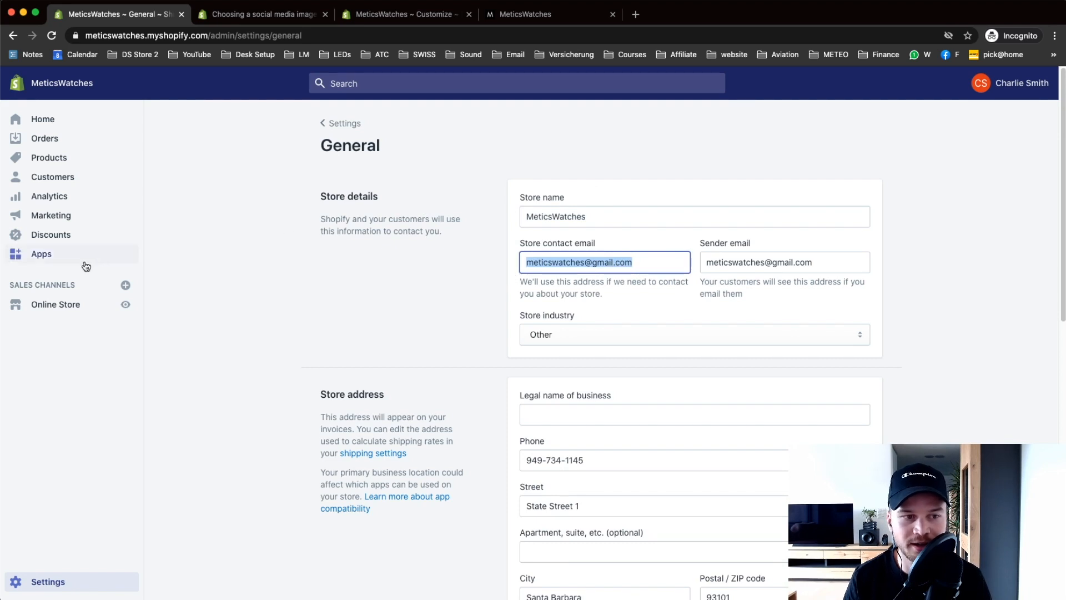
click(595, 266)
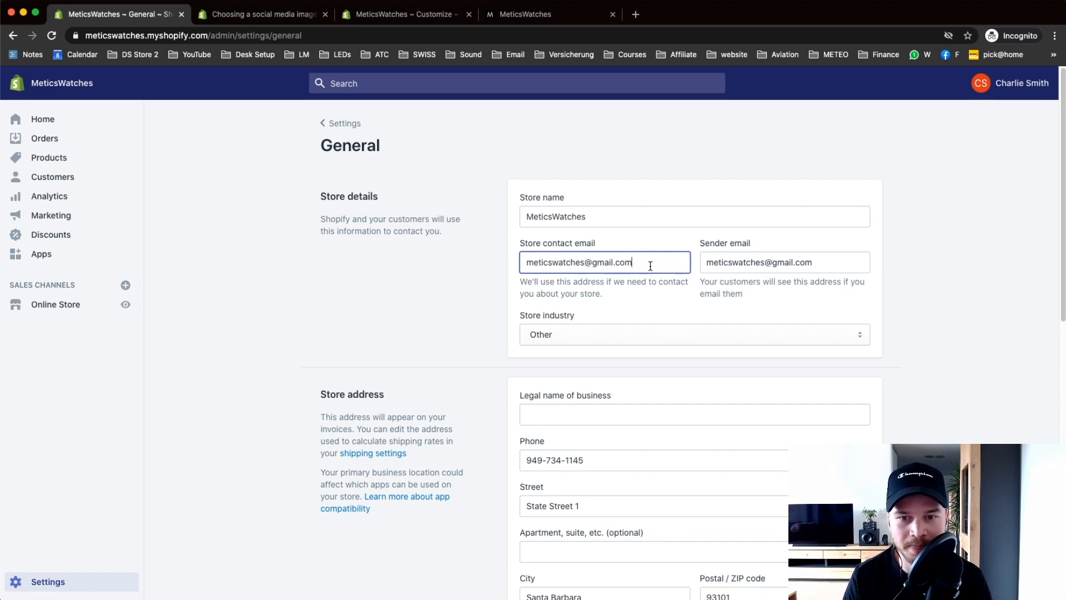
drag(637, 262, 532, 262)
click(586, 261)
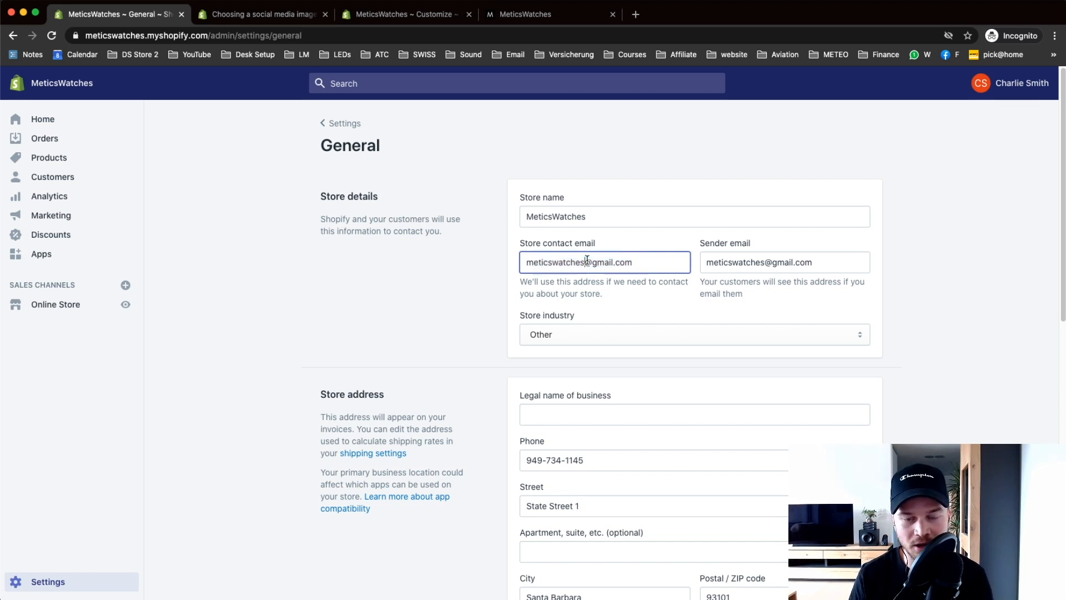
click(518, 250)
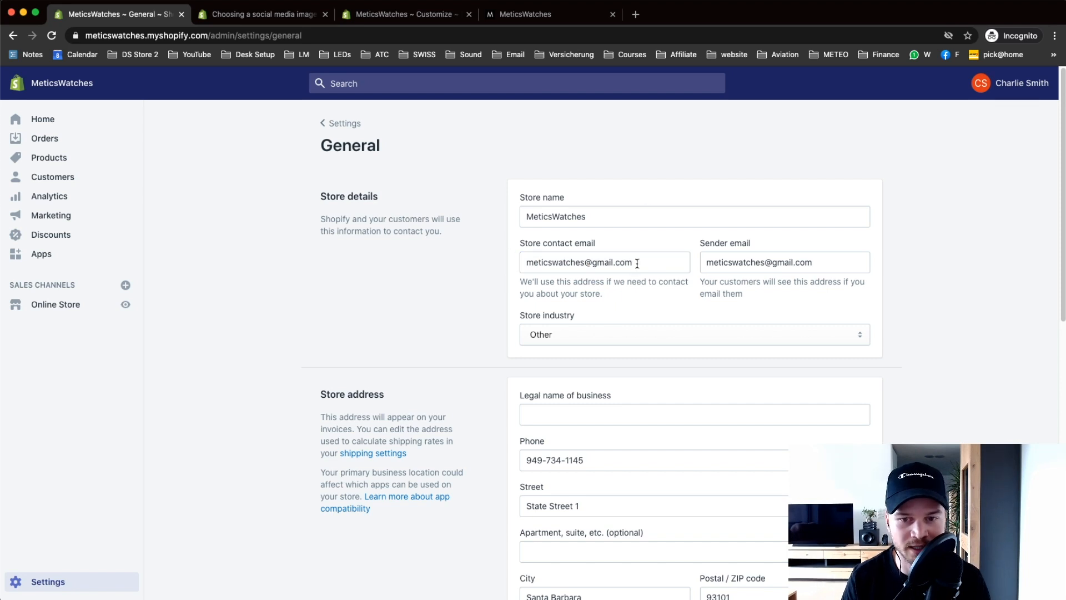
scroll(459, 278, down, 3)
click(565, 253)
click(444, 235)
scroll(453, 240, down, 4)
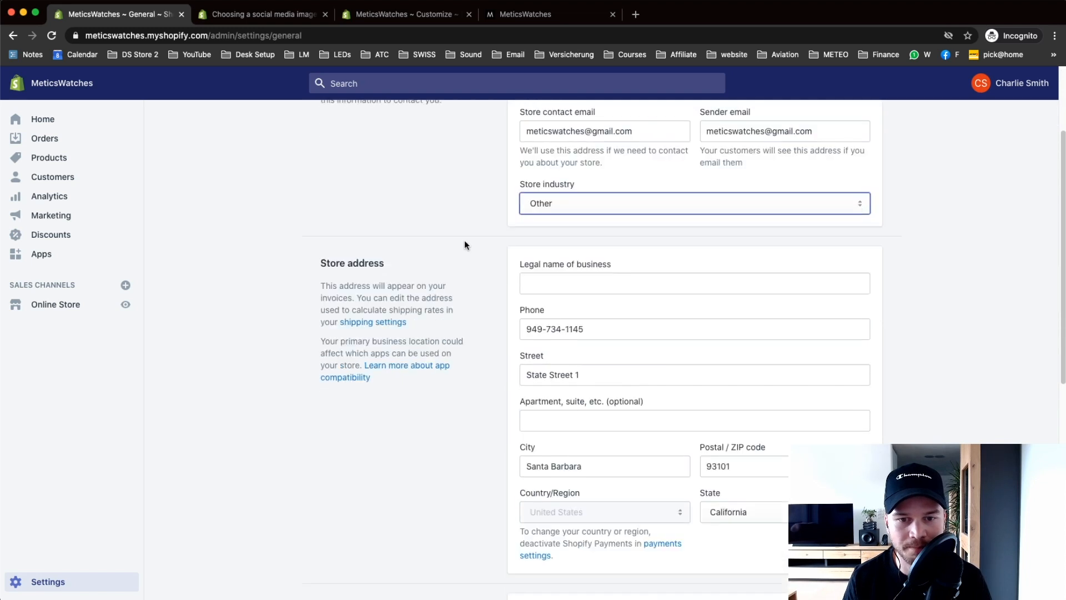
Step: Enter 'Metics Watches LLC' as the legal business name
click(555, 212)
click(486, 191)
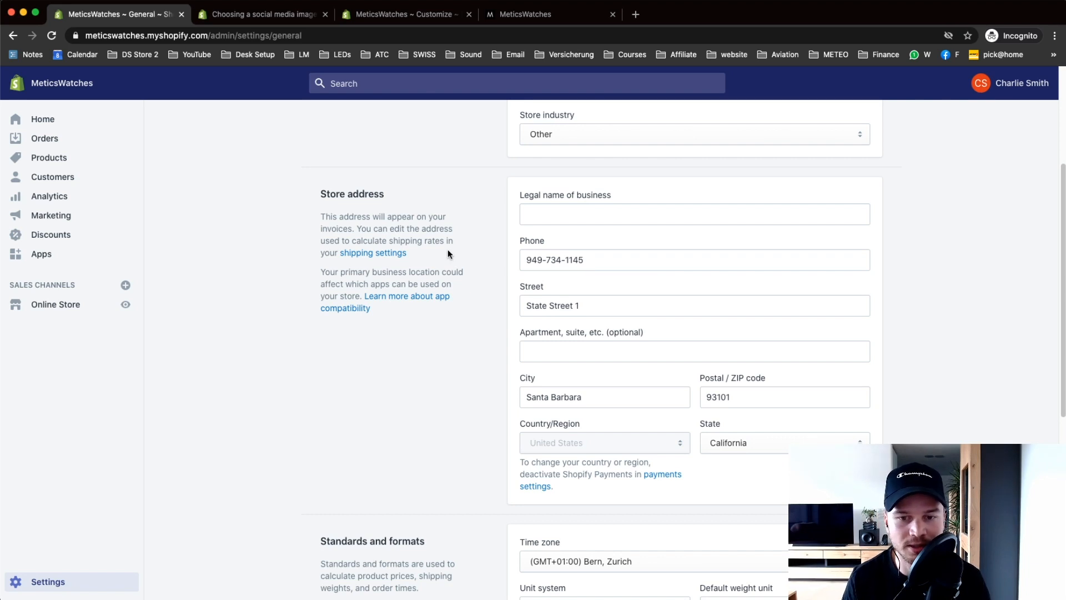
click(531, 218)
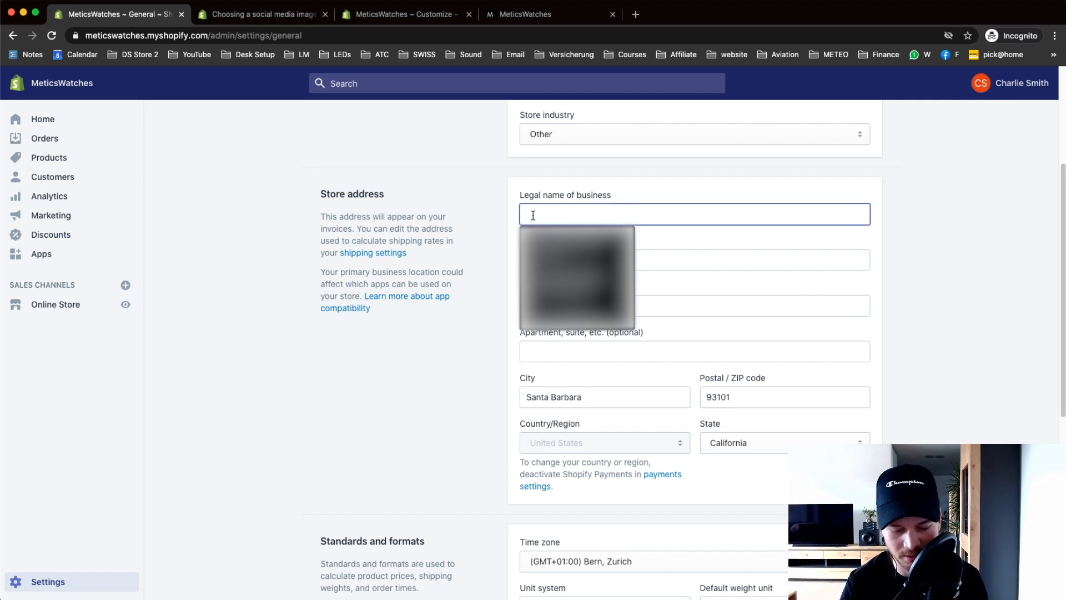
text(Metic)
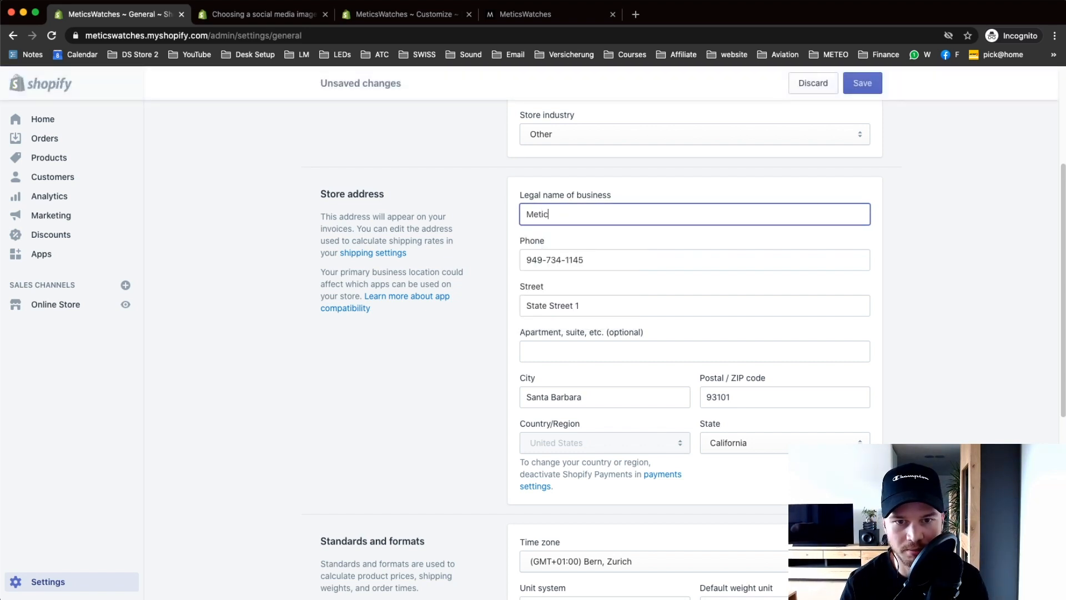
text(cs )
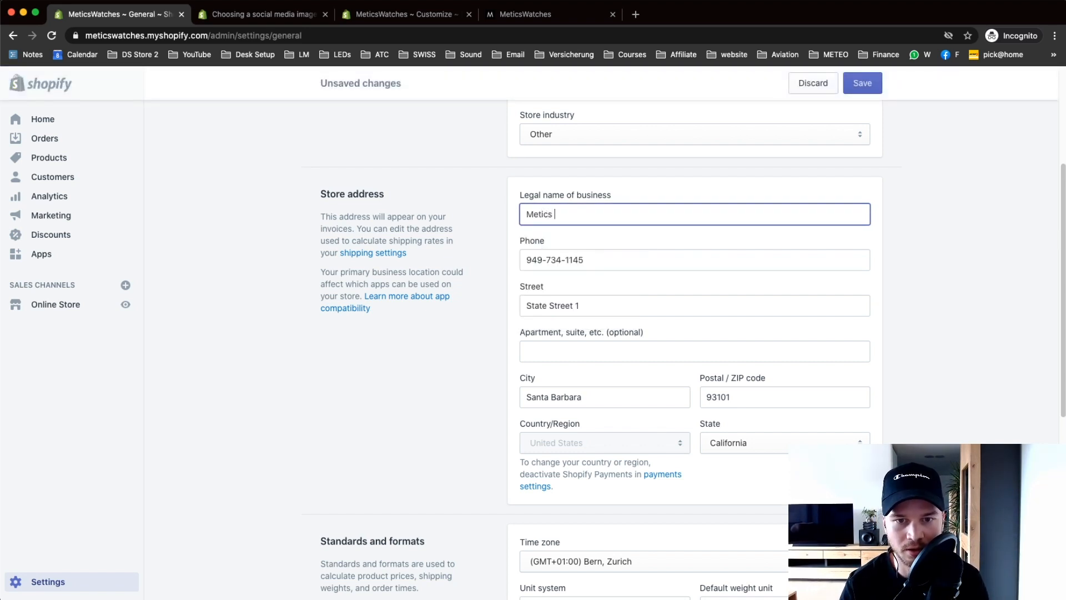
text(Watches LLC)
click(512, 331)
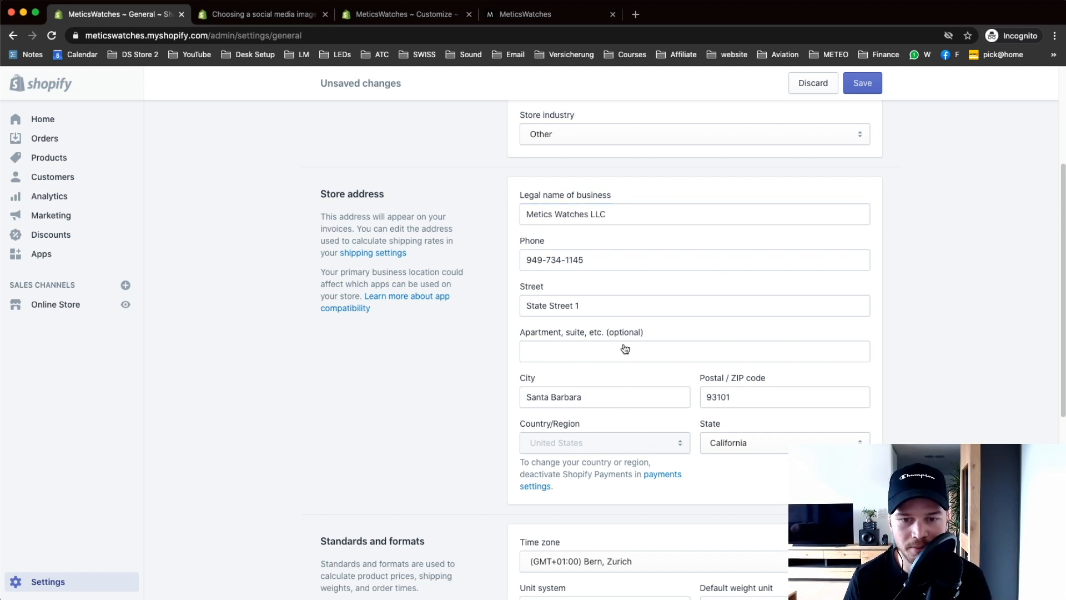
scroll(404, 363, down, 5)
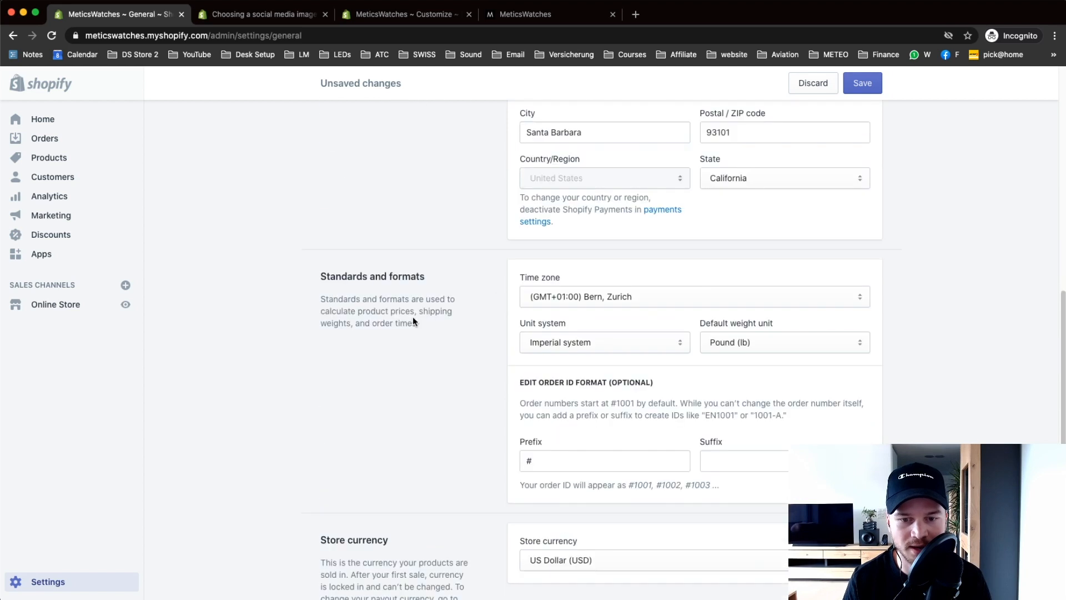
scroll(400, 325, down, 1)
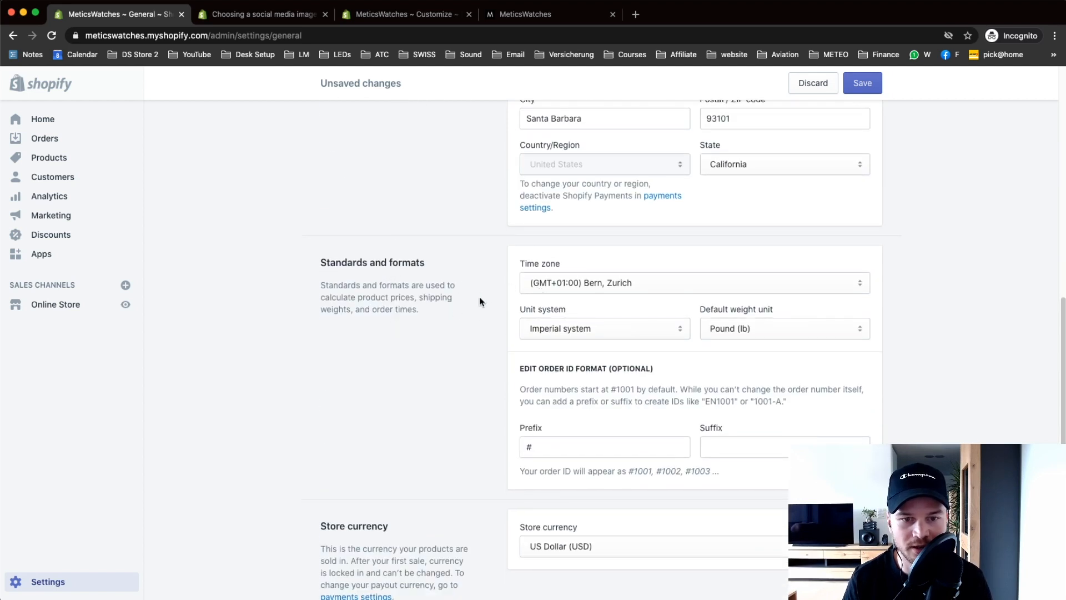
Step: Set the time zone to Pacific Time (US & Canada), keep USD currency, and save
click(567, 284)
scroll(661, 407, down, 5)
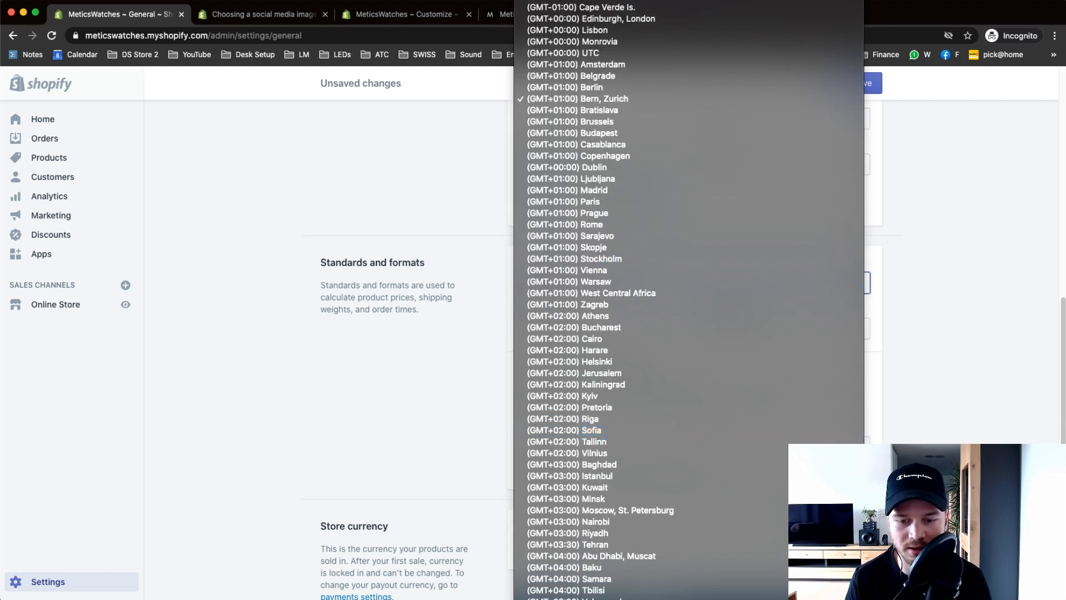
scroll(688, 111, up, 10)
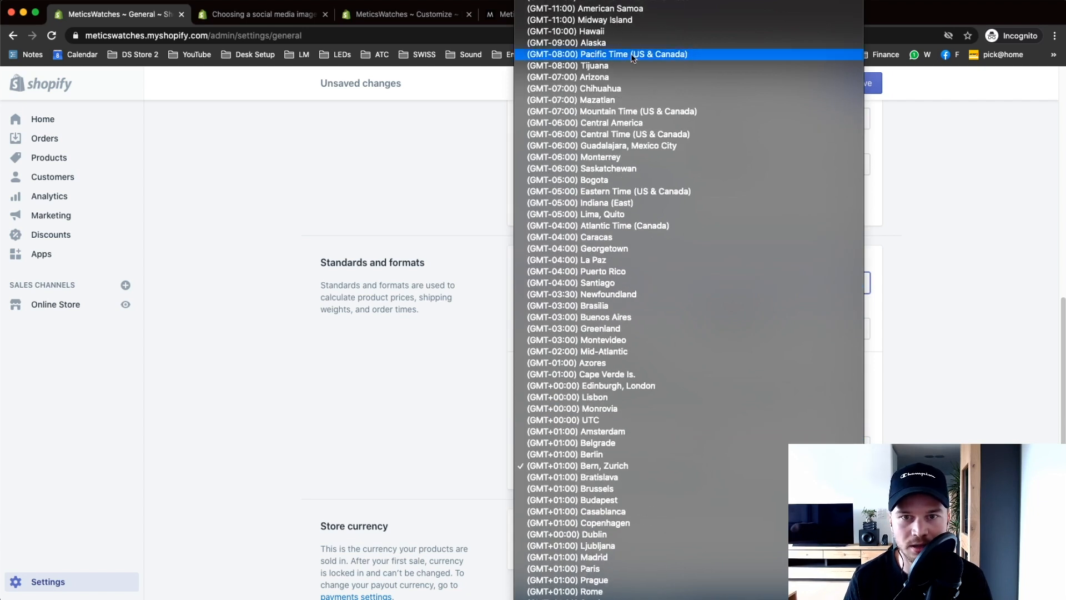
click(614, 54)
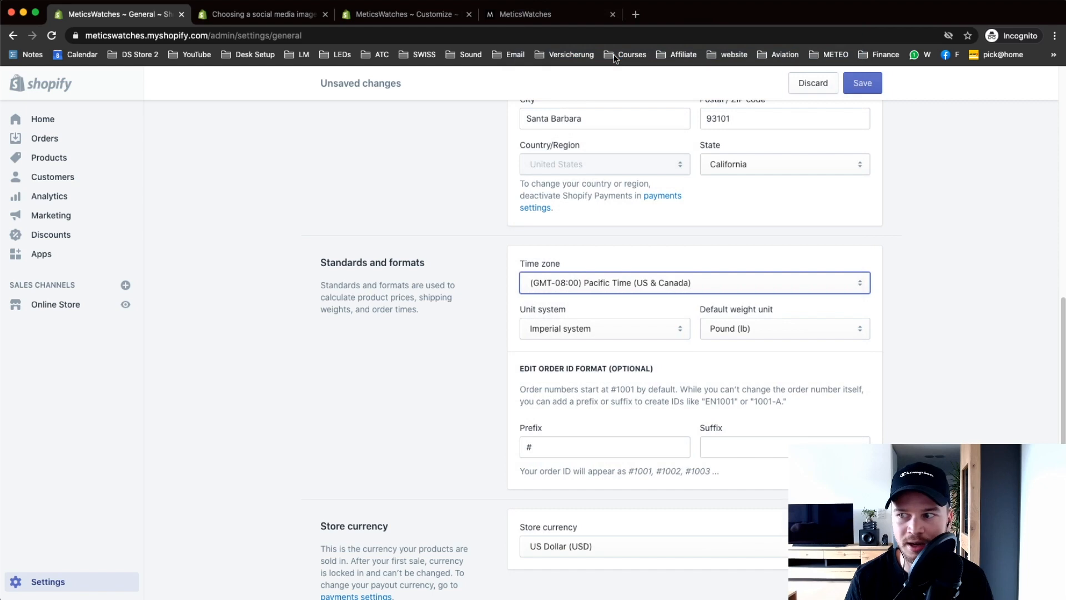
scroll(664, 308, down, 1)
click(570, 296)
scroll(471, 382, down, 3)
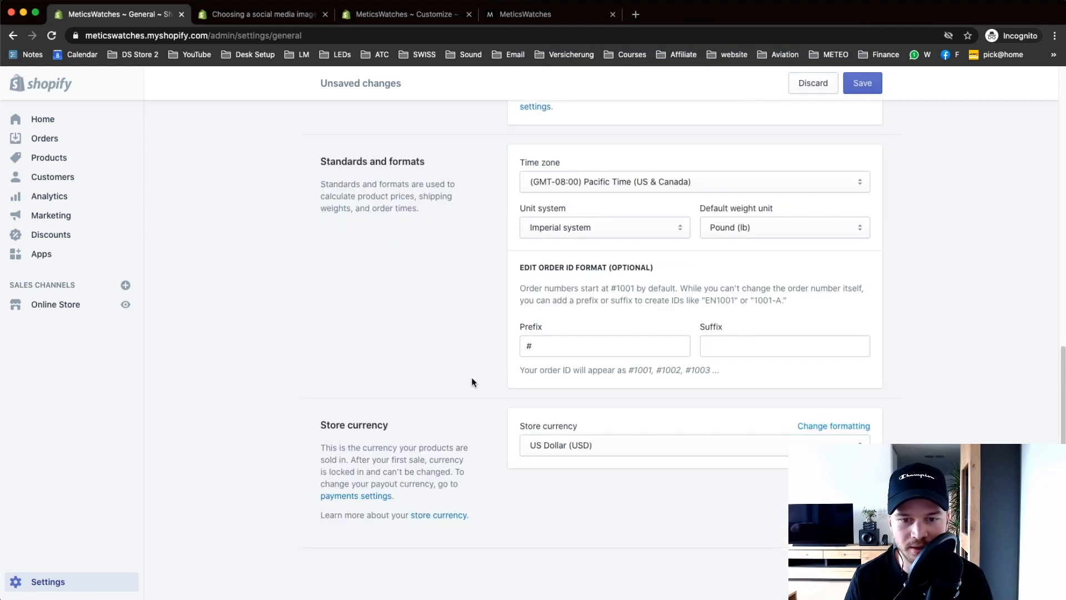
click(554, 448)
key(Escape)
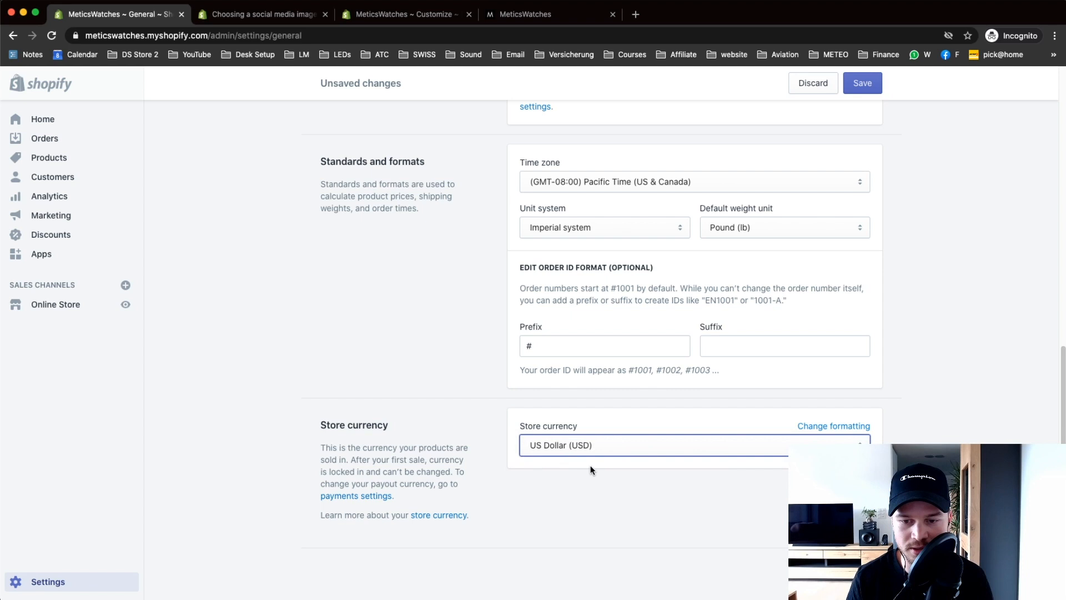
click(862, 82)
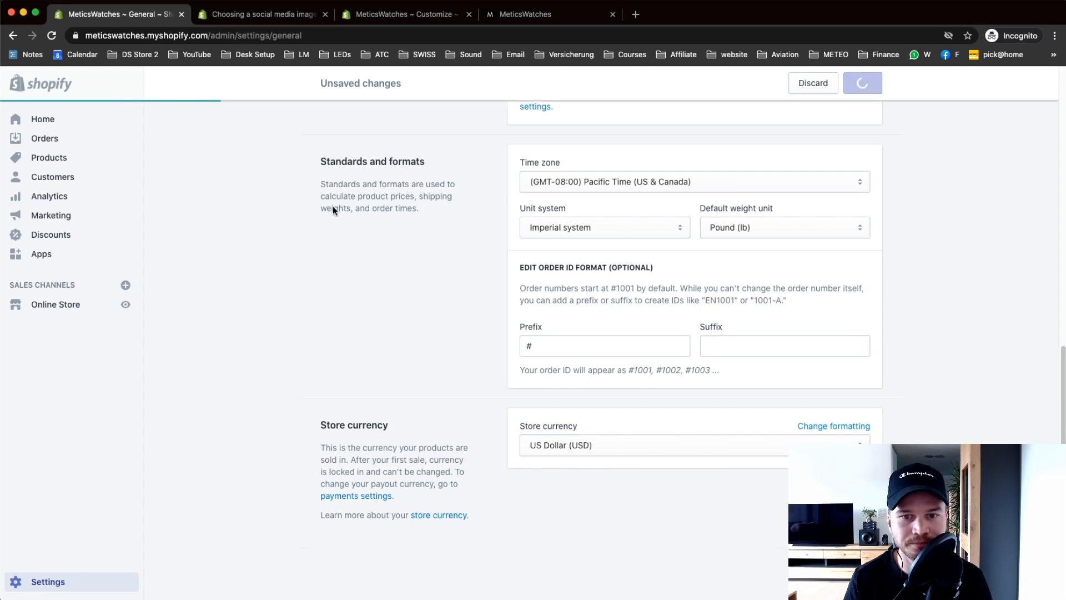
scroll(337, 207, up, 5)
click(342, 124)
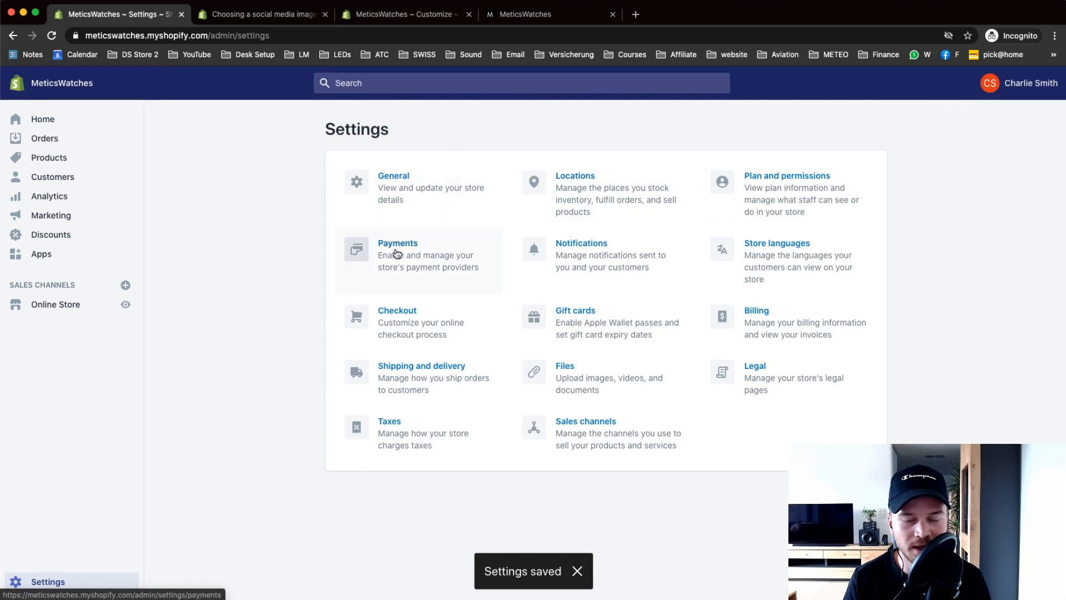
Step: Open the Payments settings and view the Shopify Payments account setup page
click(397, 254)
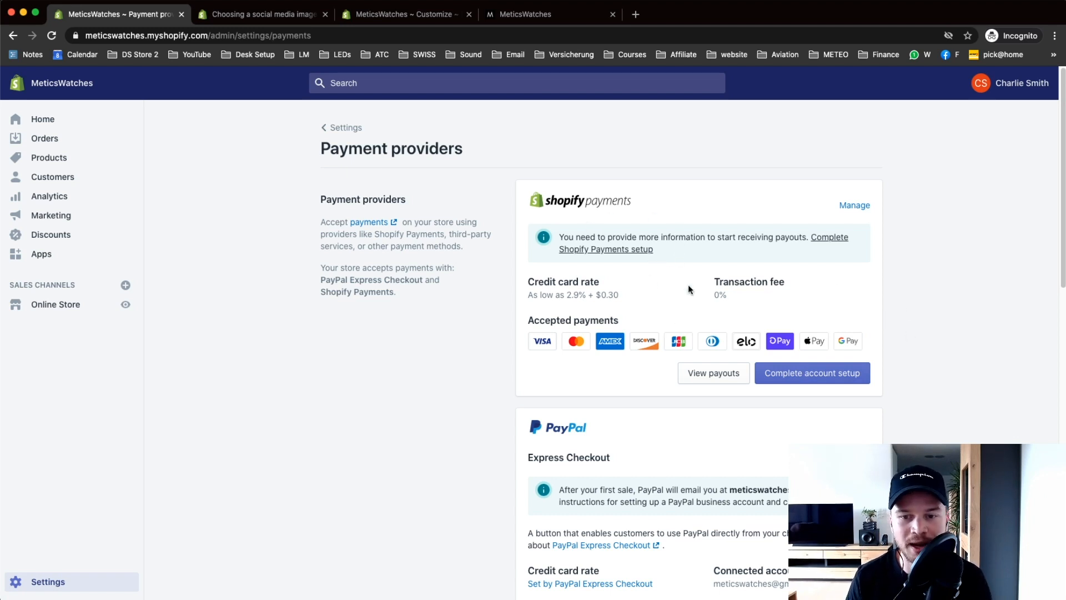
scroll(888, 328, down, 2)
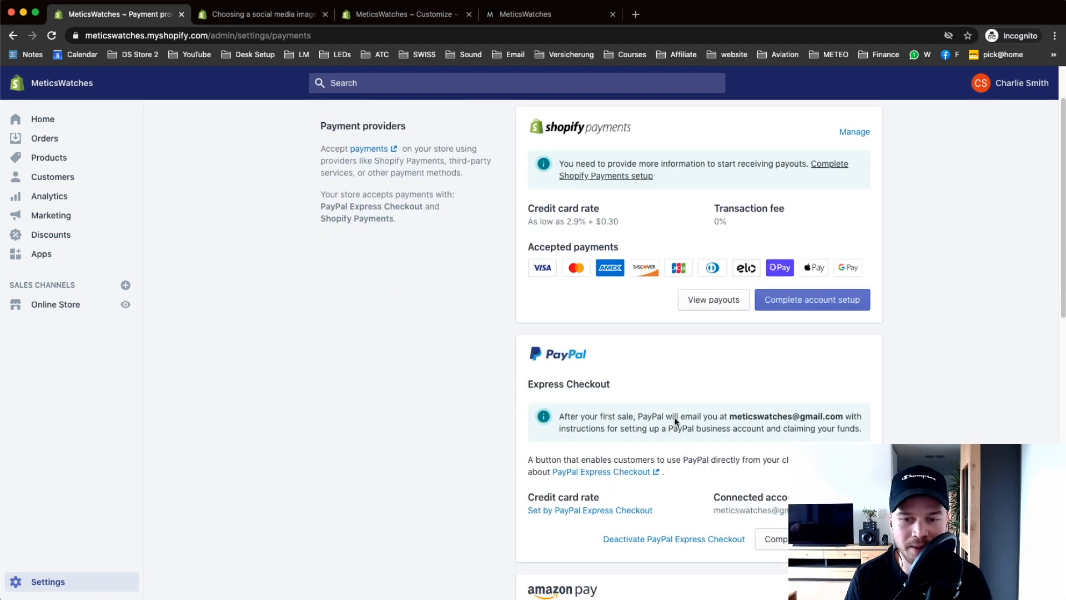
scroll(705, 389, up, 2)
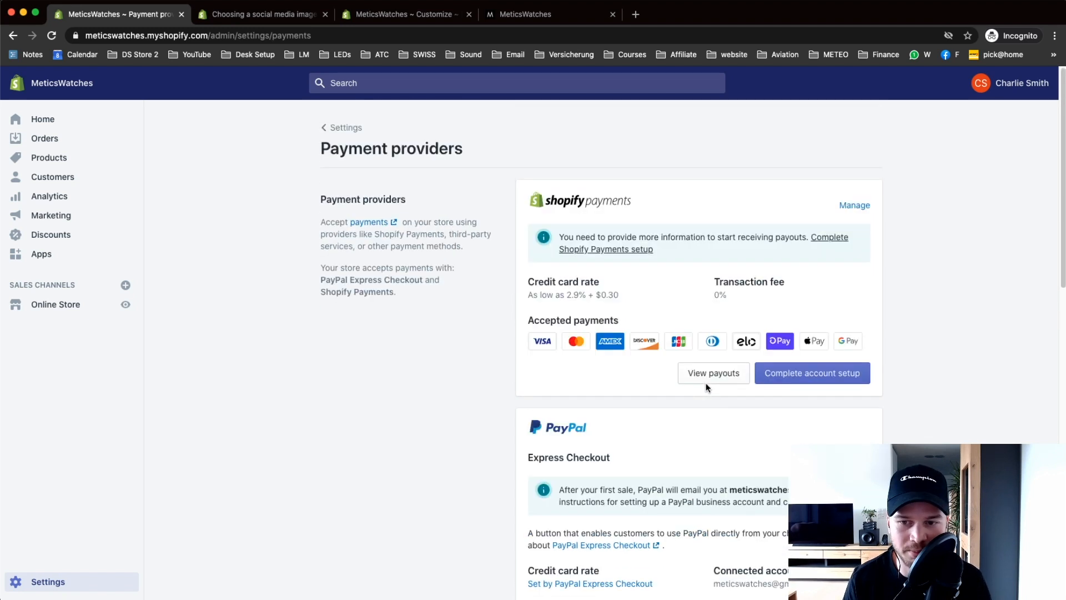
click(787, 375)
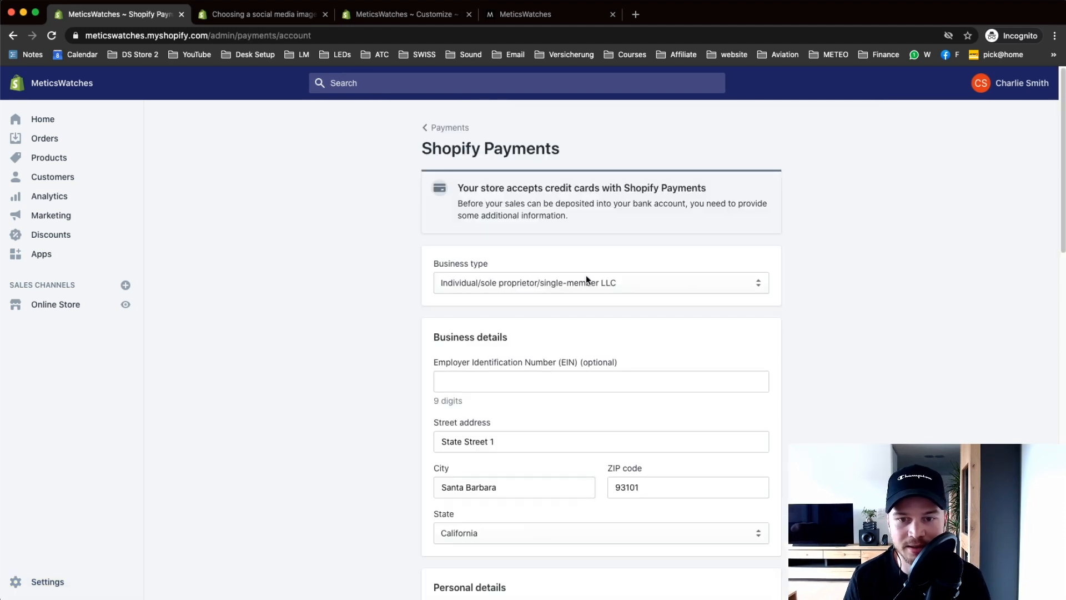
scroll(383, 322, down, 5)
scroll(385, 336, up, 5)
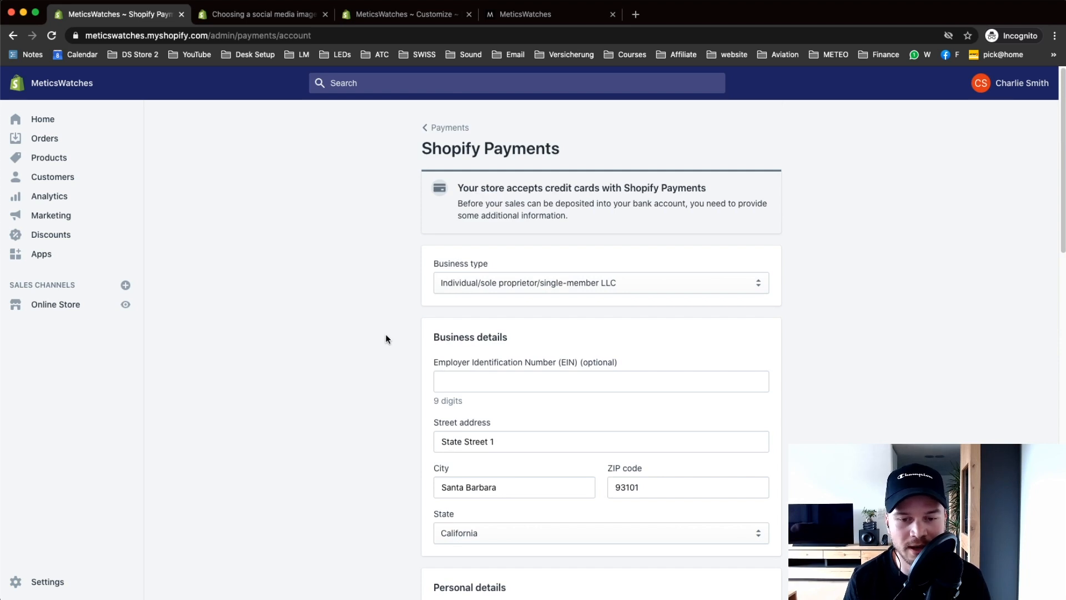
scroll(358, 342, down, 4)
scroll(583, 433, down, 3)
scroll(352, 416, up, 7)
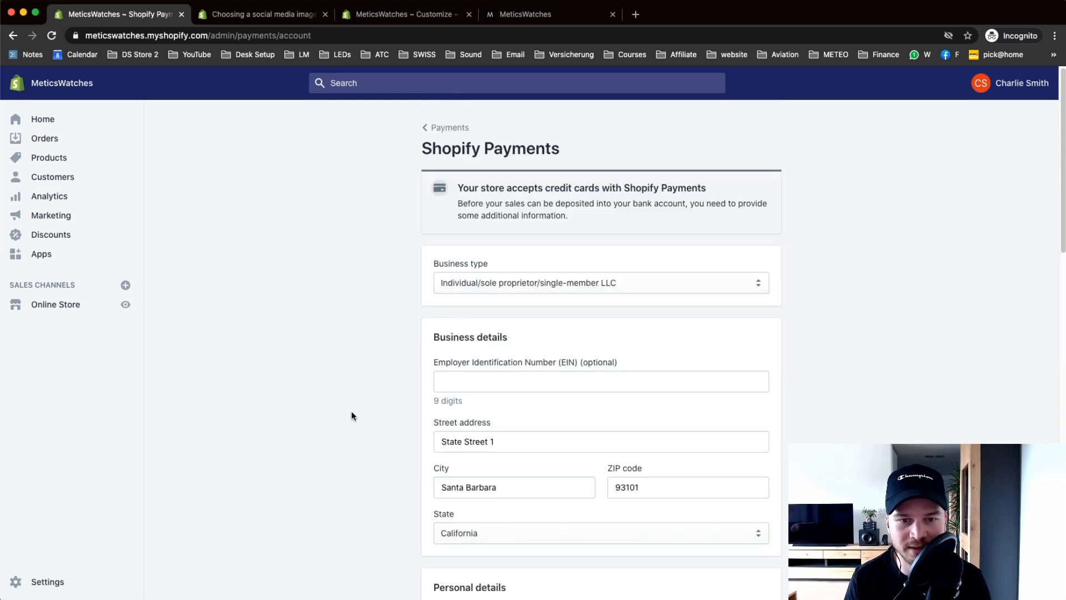
Step: Review the Shopify Payments and PayPal Express Checkout providers, then return to Settings
click(445, 131)
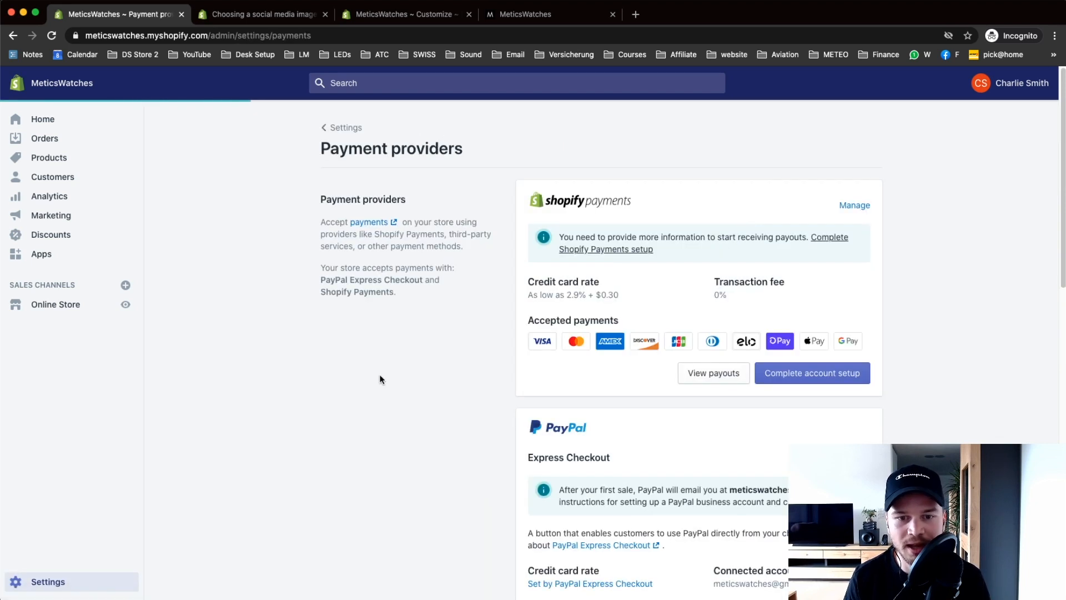
scroll(382, 373, down, 3)
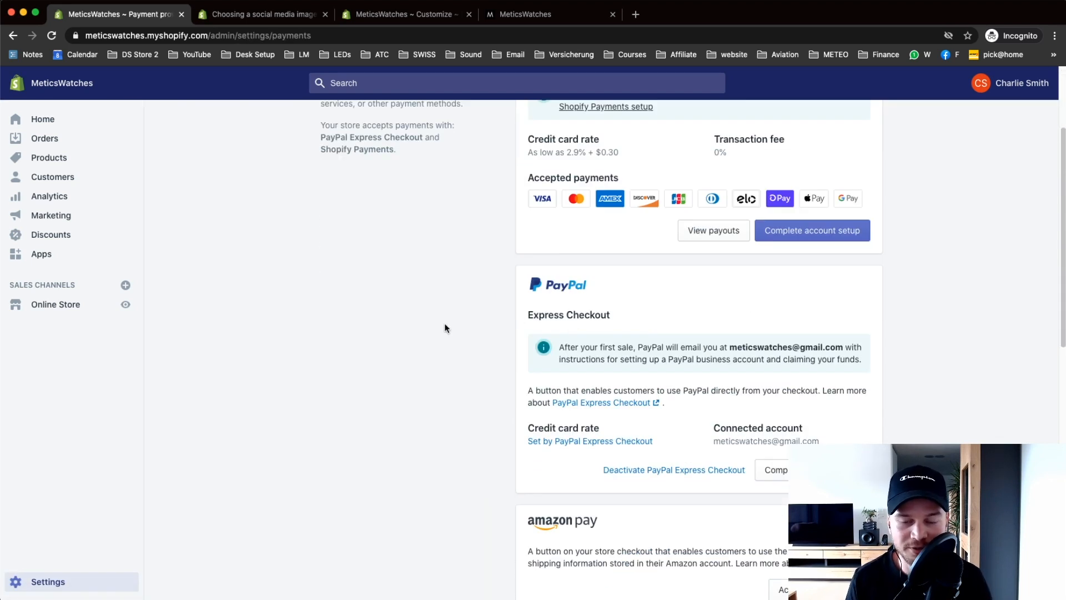
scroll(444, 327, up, 1)
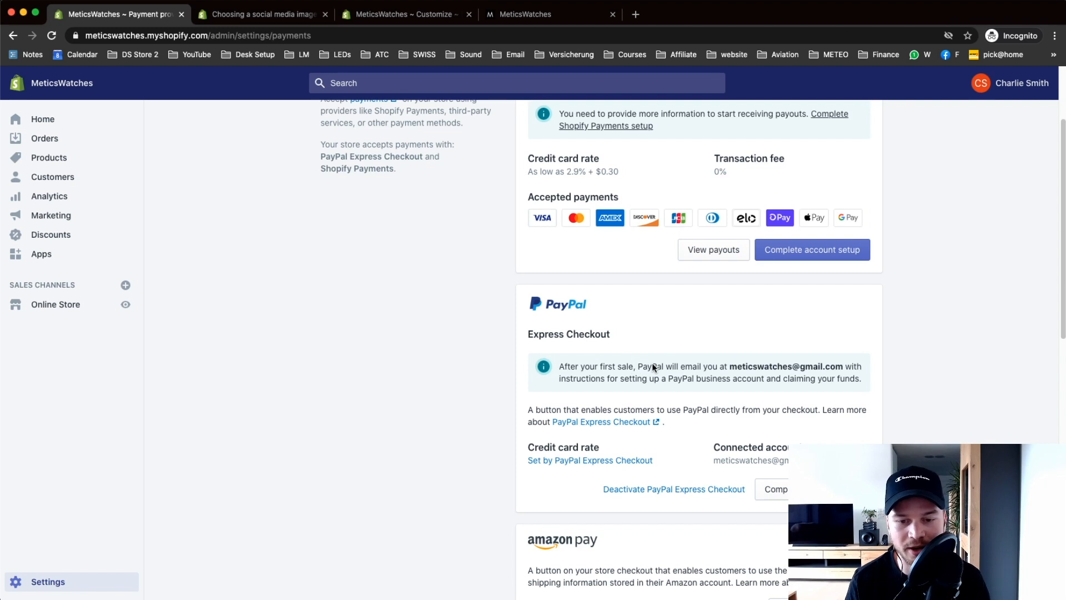
scroll(684, 498, down, 2)
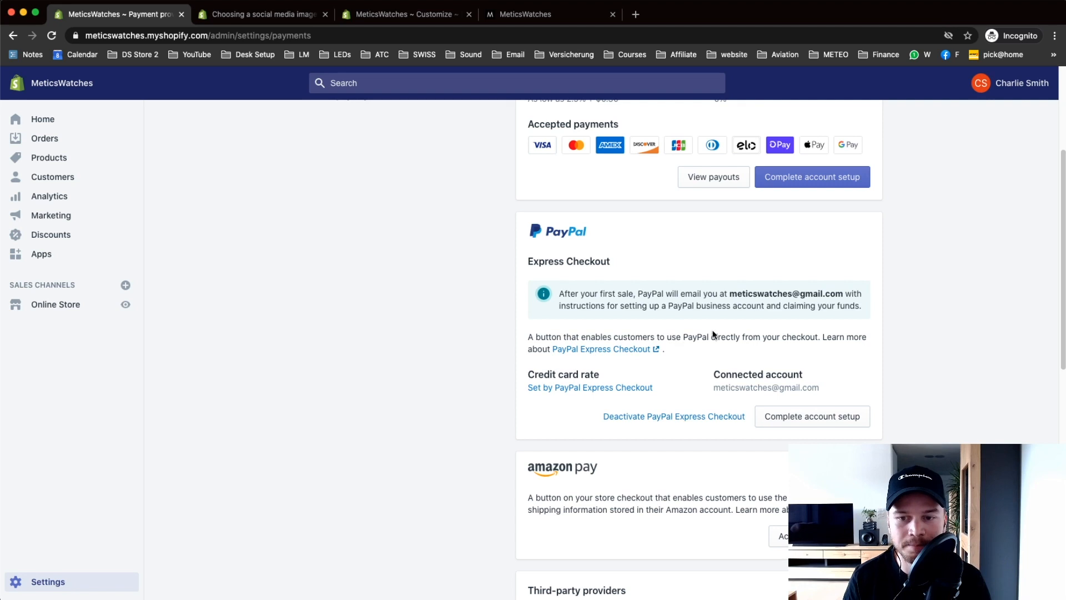
click(848, 300)
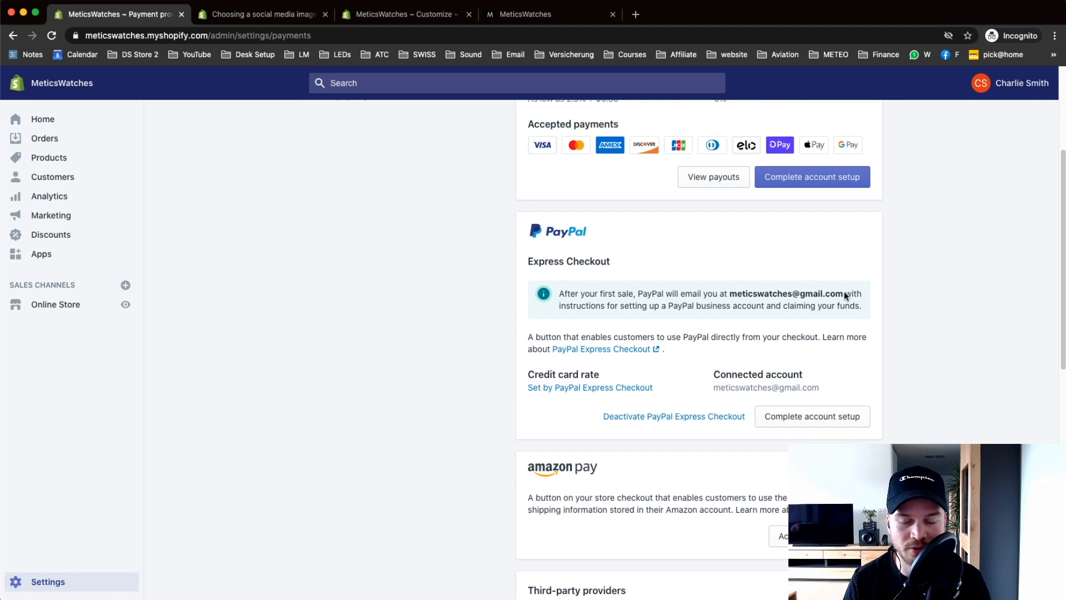
scroll(464, 328, up, 4)
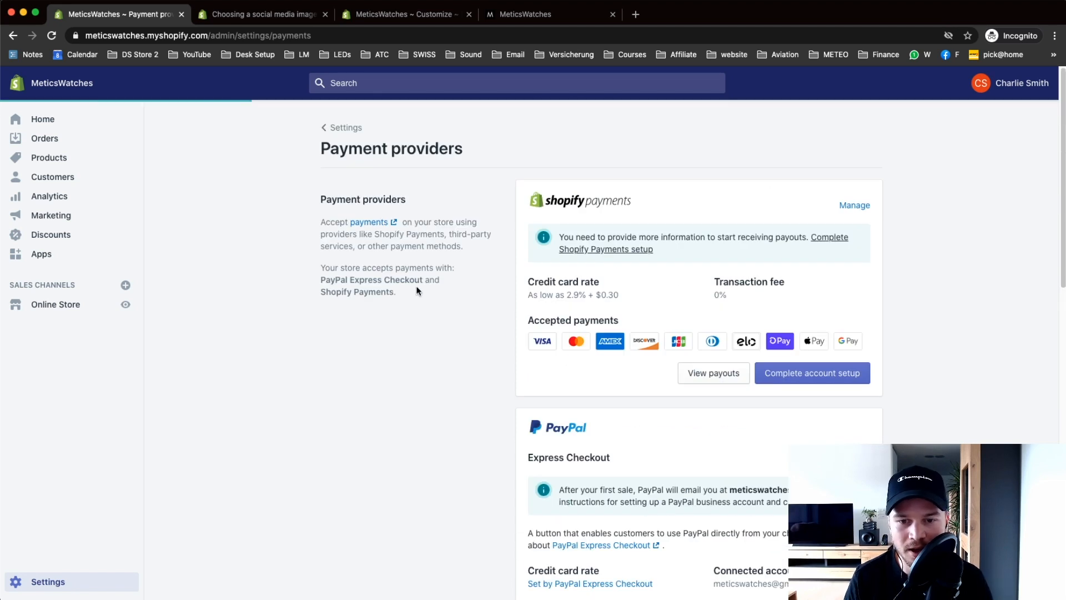
scroll(405, 300, down, 2)
scroll(341, 209, up, 2)
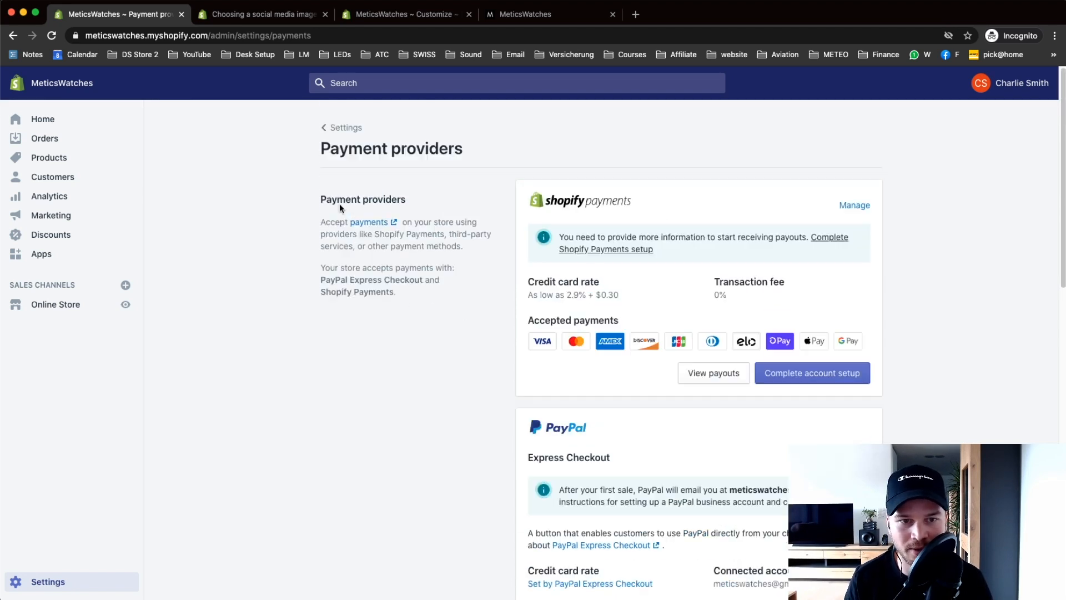
click(339, 133)
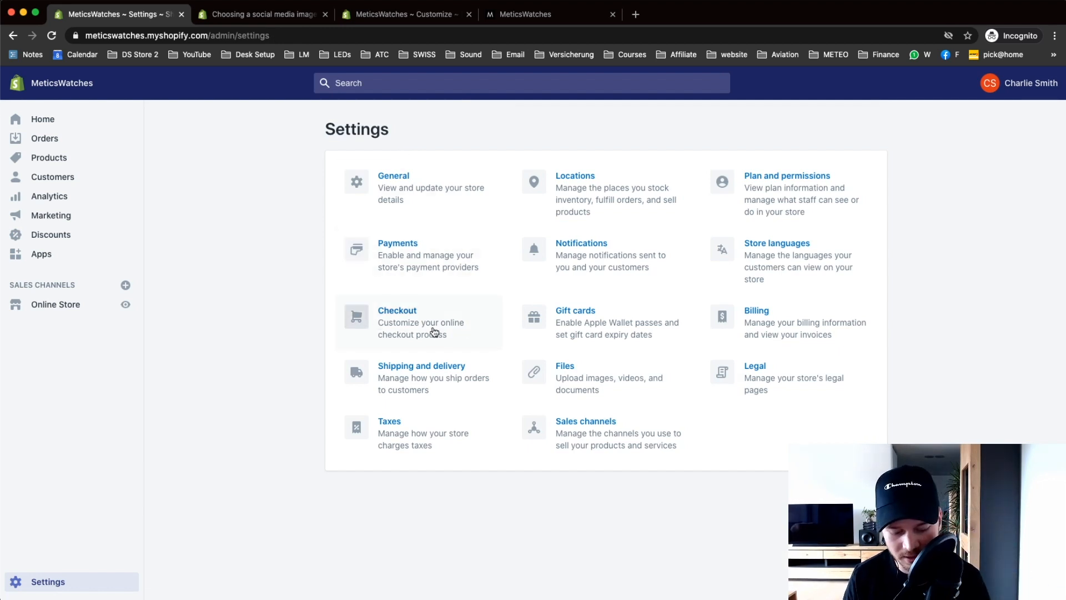
Step: Set Checkout form options to 'Require first and last name', save, and go back to Settings
click(400, 317)
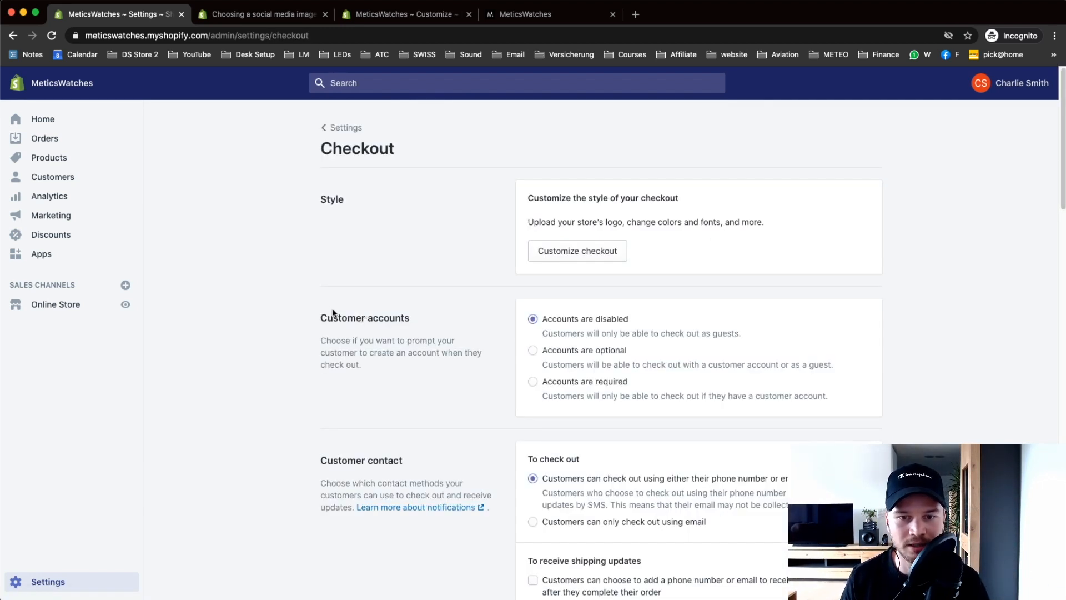
drag(1063, 161, 1064, 228)
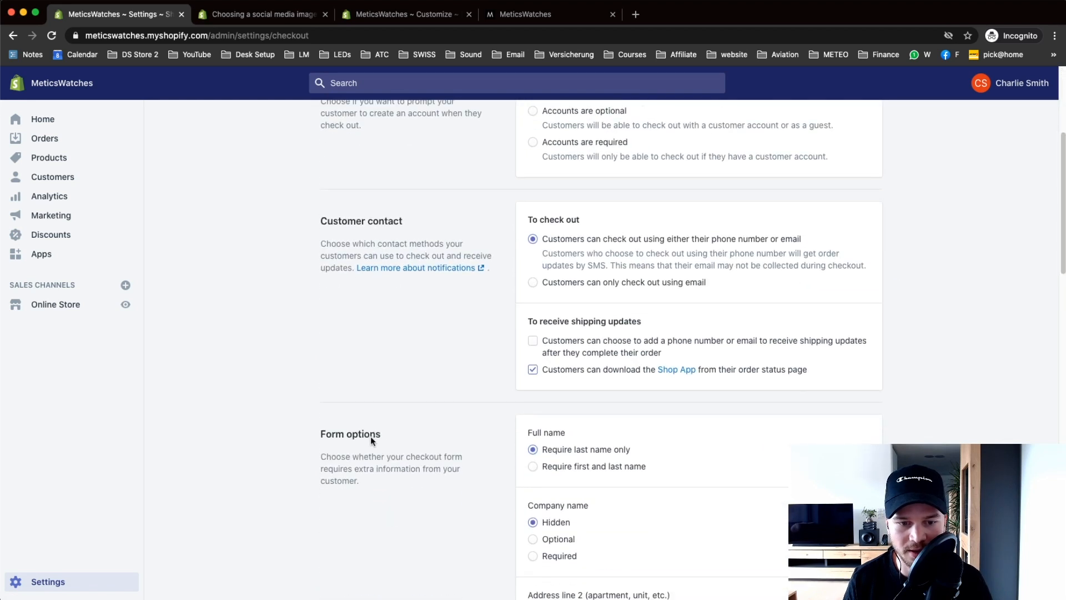
drag(325, 435, 405, 438)
scroll(488, 458, down, 1)
click(533, 447)
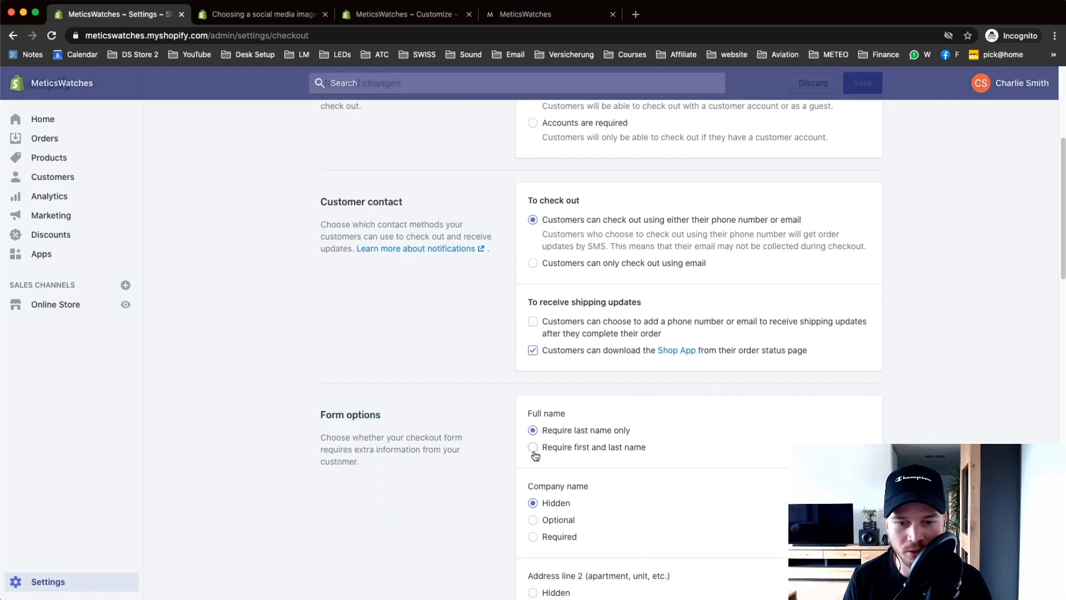
click(862, 82)
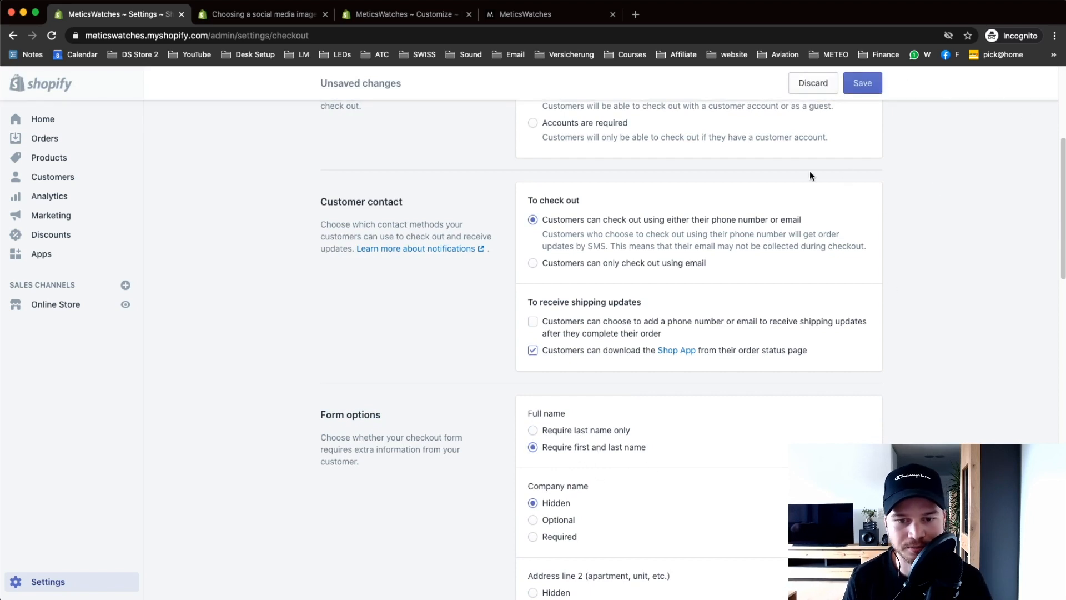
scroll(311, 172, up, 5)
click(338, 128)
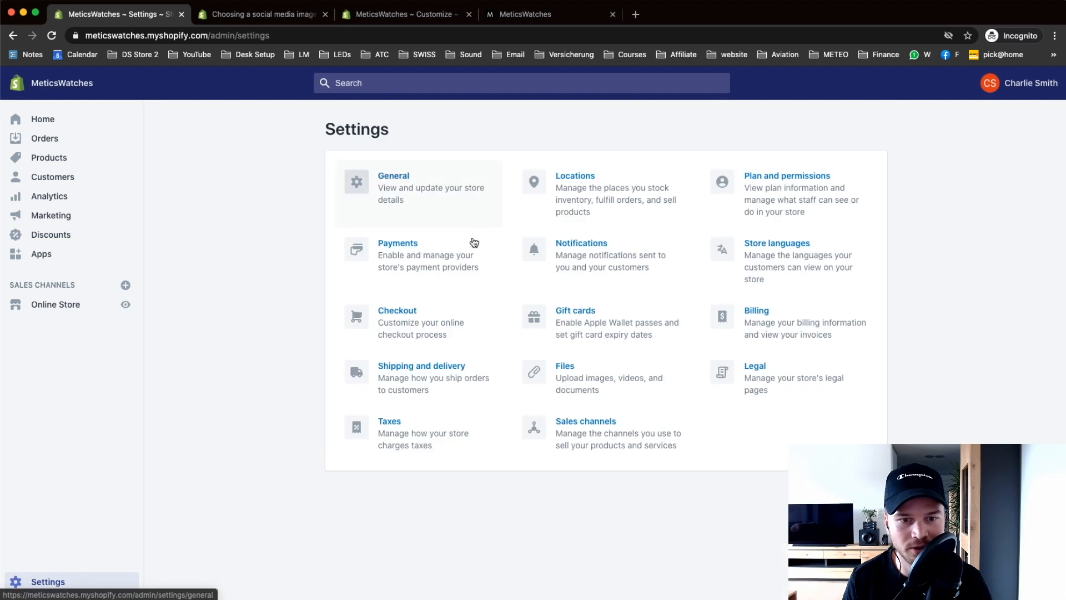
Step: Open the General shipping profile's rates under Shipping and delivery
click(390, 380)
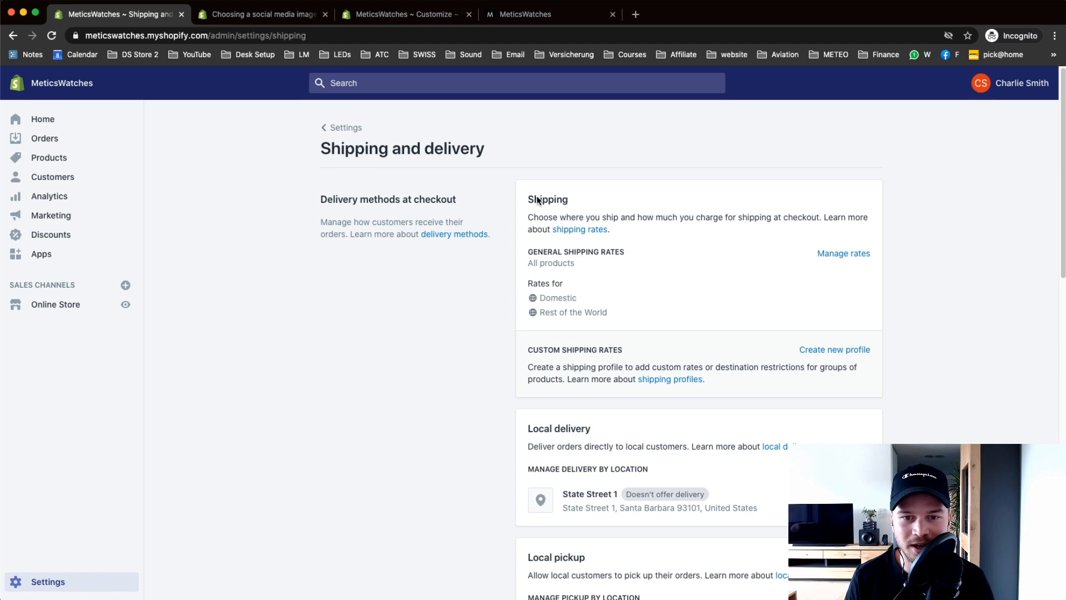
click(866, 253)
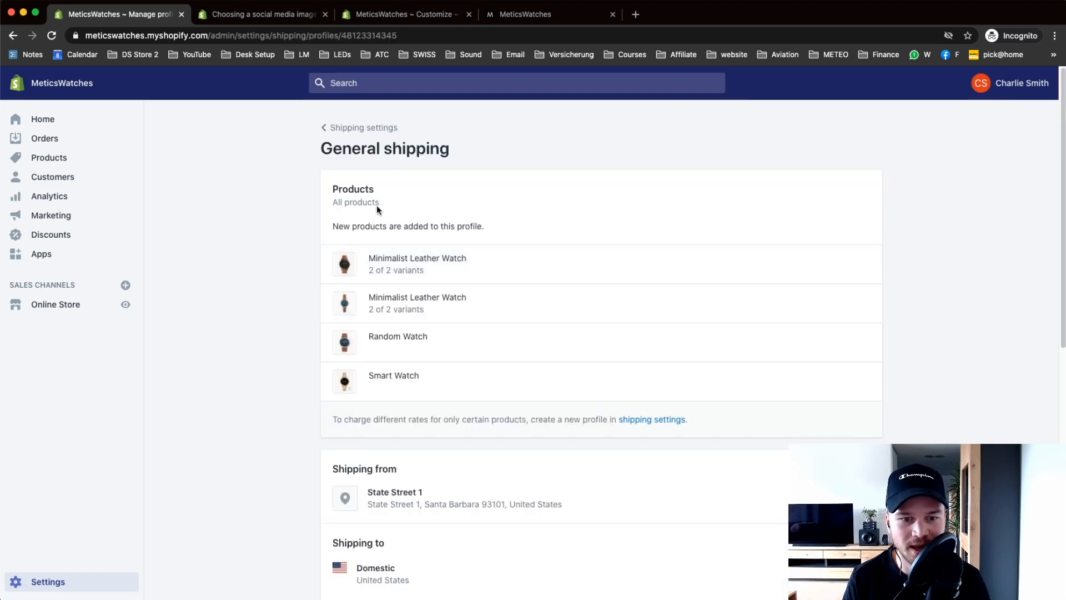
scroll(192, 283, down, 3)
scroll(192, 280, down, 2)
scroll(209, 282, down, 2)
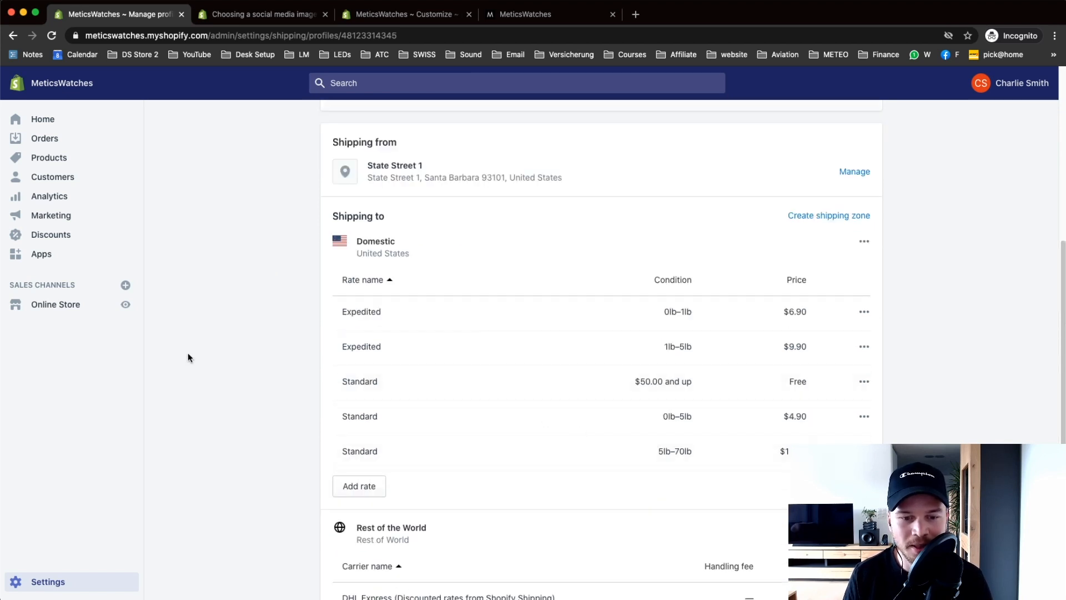
scroll(188, 357, down, 2)
scroll(555, 261, up, 1)
Step: Delete the Domestic and Rest of the World shipping zones
click(865, 209)
click(842, 263)
click(863, 379)
click(840, 434)
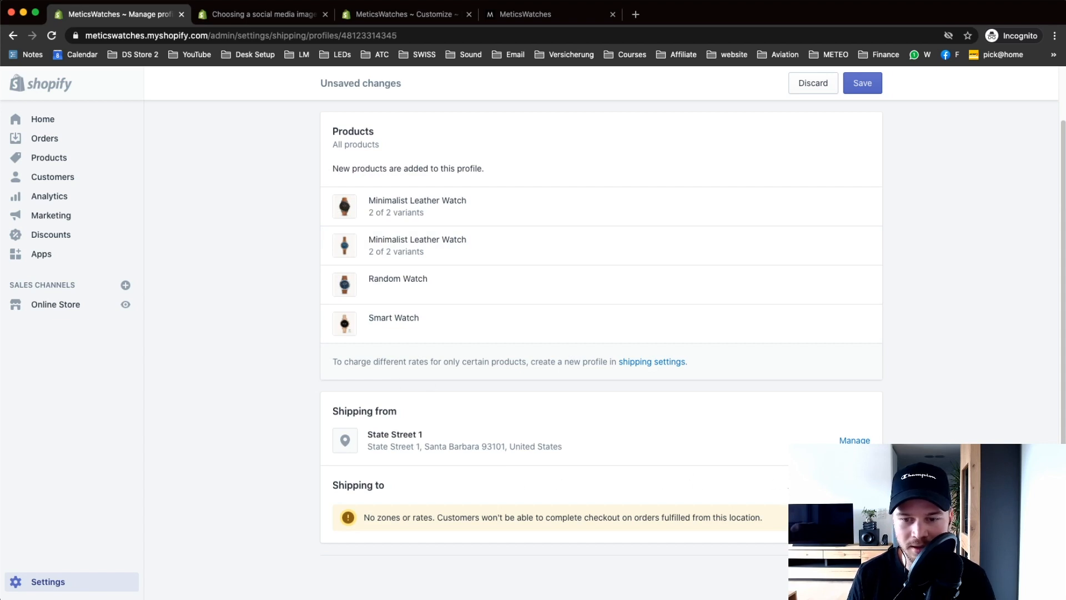
Step: Create a new shipping zone for the United States, with United States checked
click(796, 485)
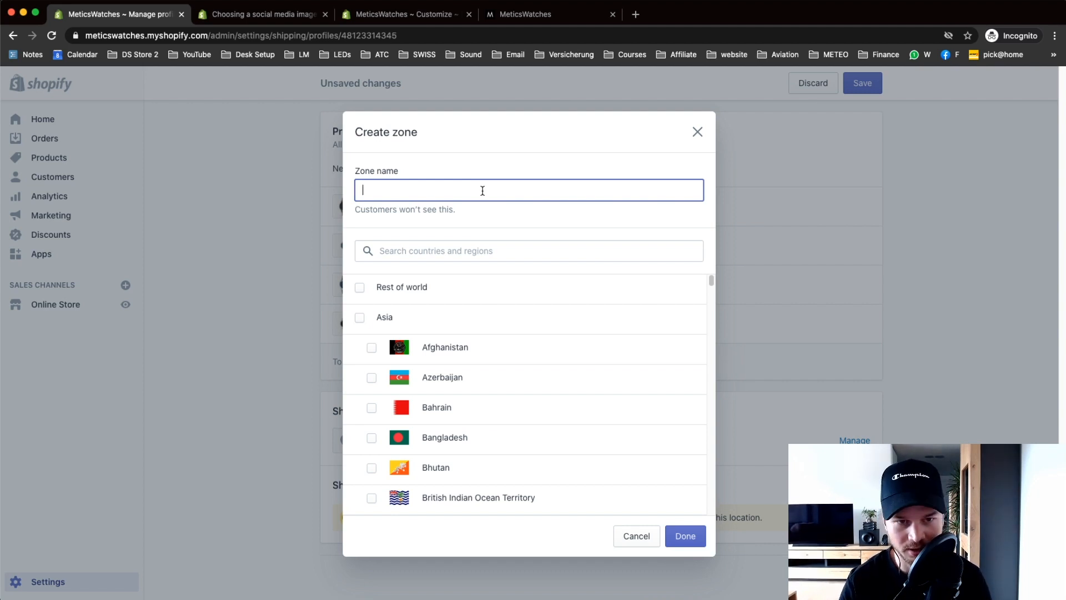
text(United)
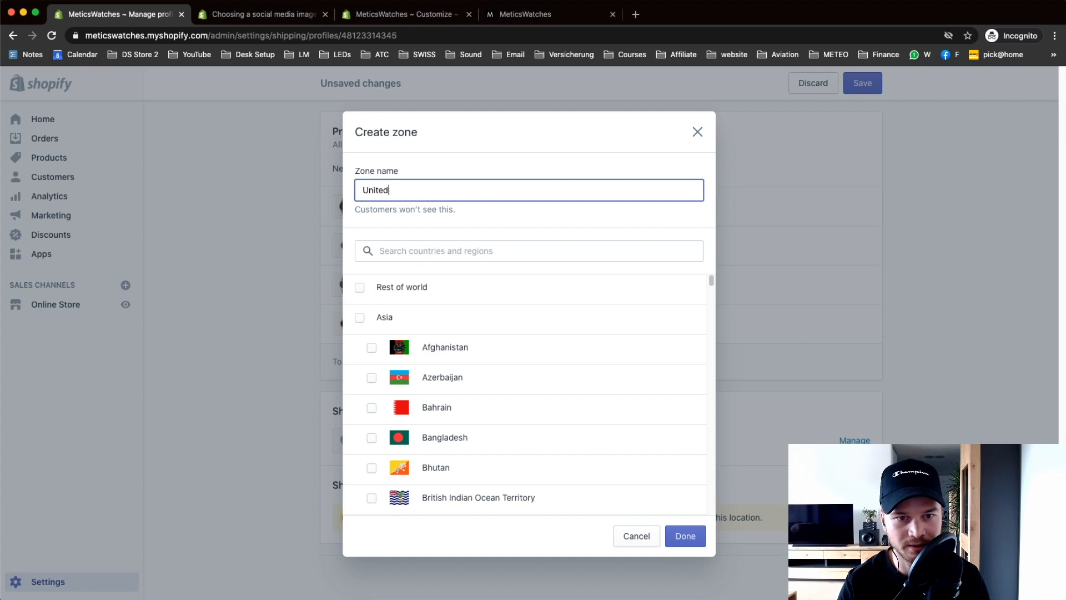
text( Stares)
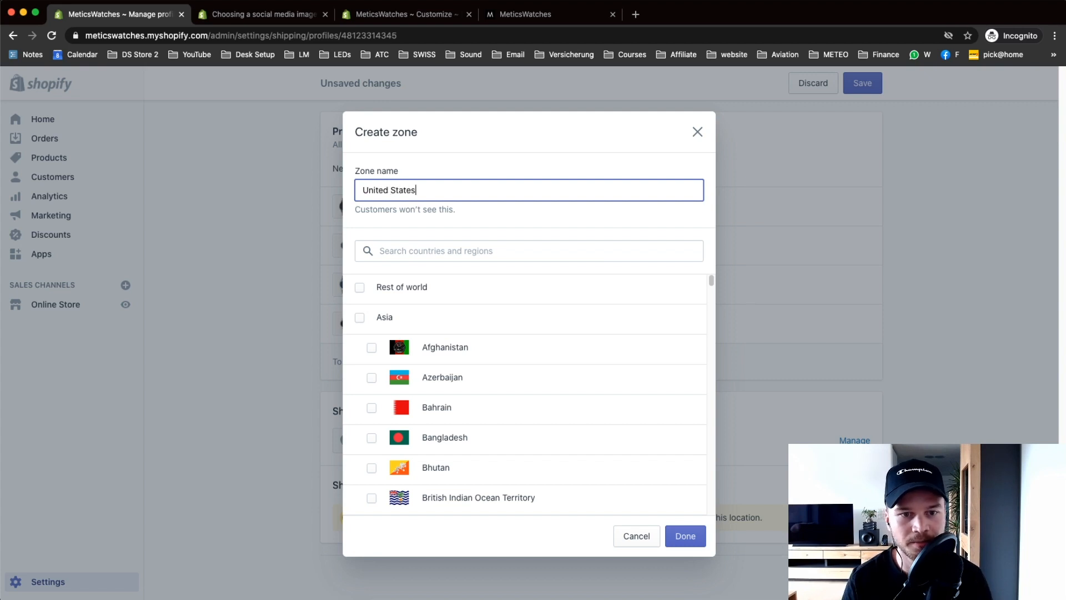
click(382, 244)
text(united)
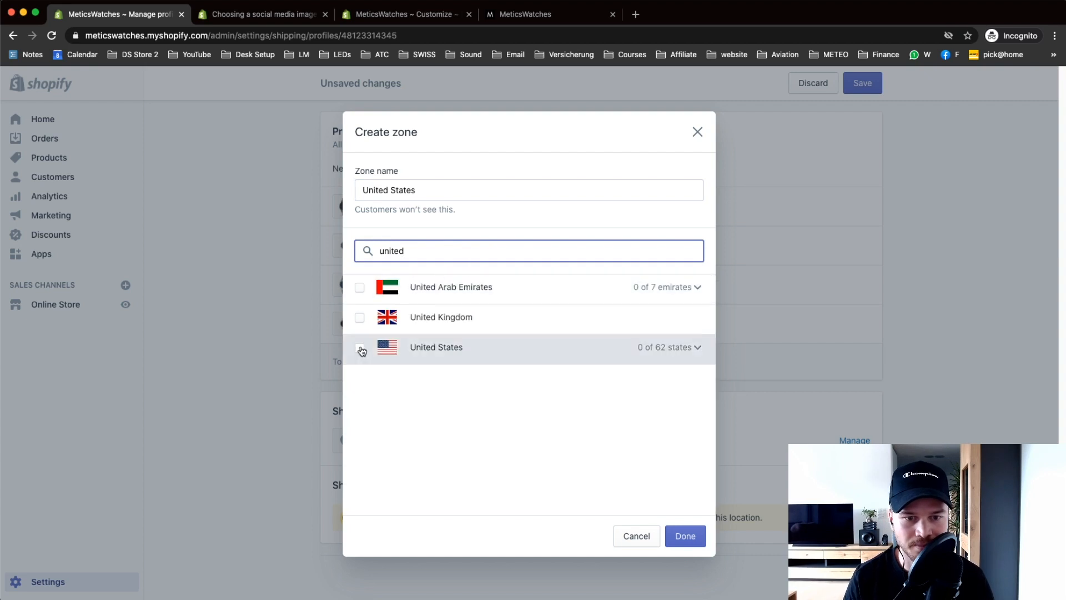
click(359, 348)
click(685, 536)
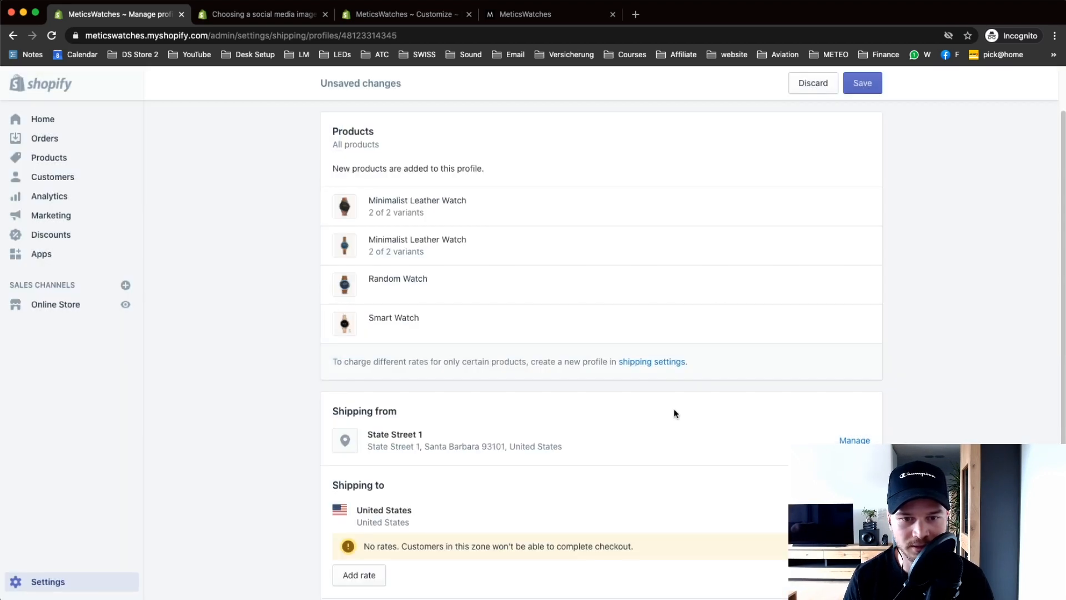
scroll(333, 389, down, 3)
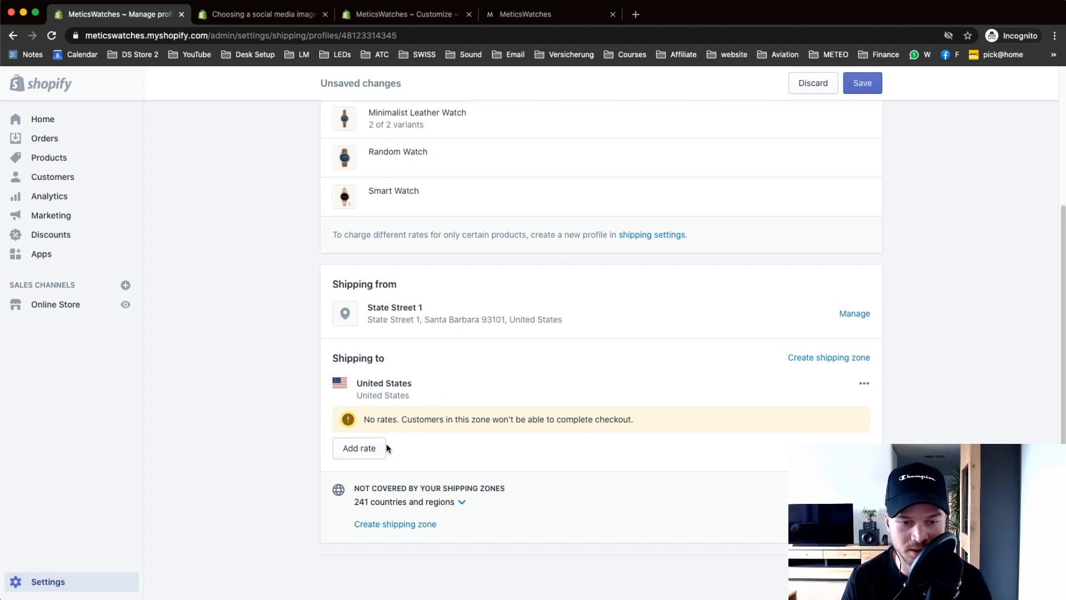
Step: Add a free 'Free Shipping (5-7 business days)' rate, then start another rate
click(365, 446)
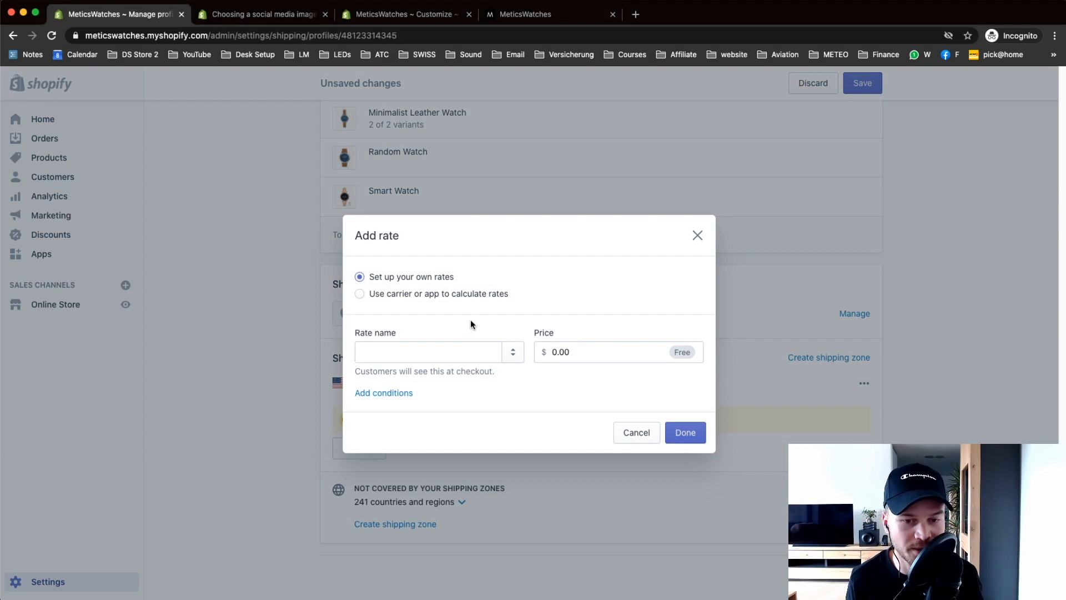
click(444, 351)
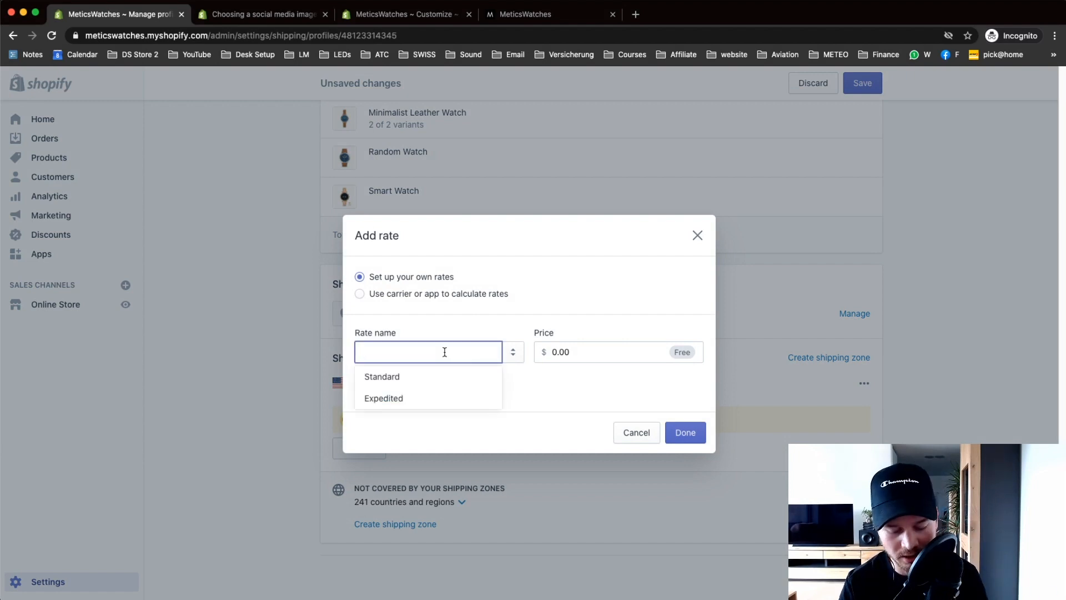
text(Free Sh)
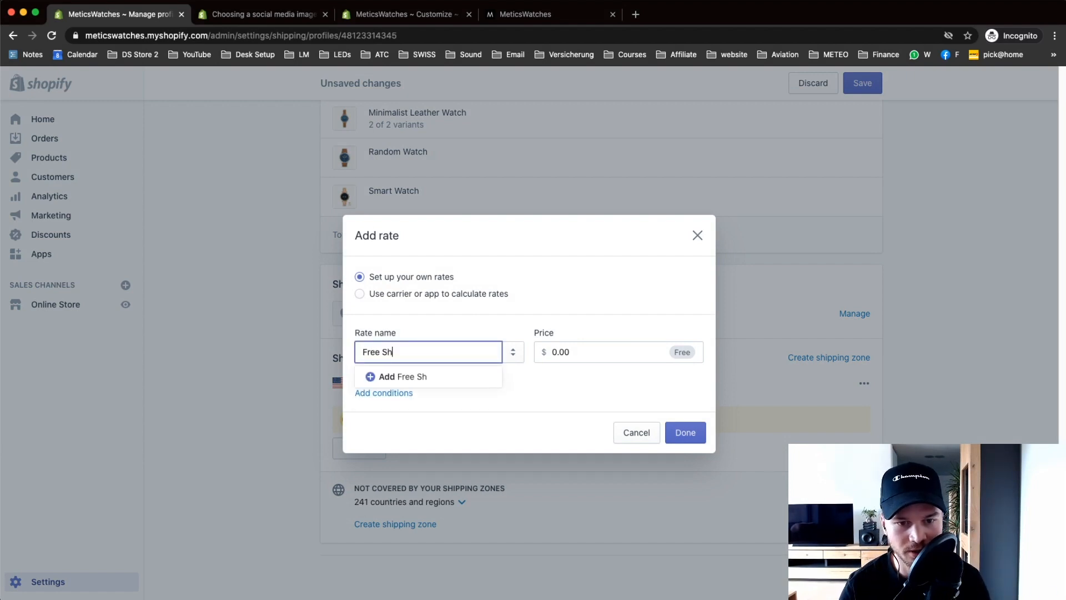
text(ipping ()
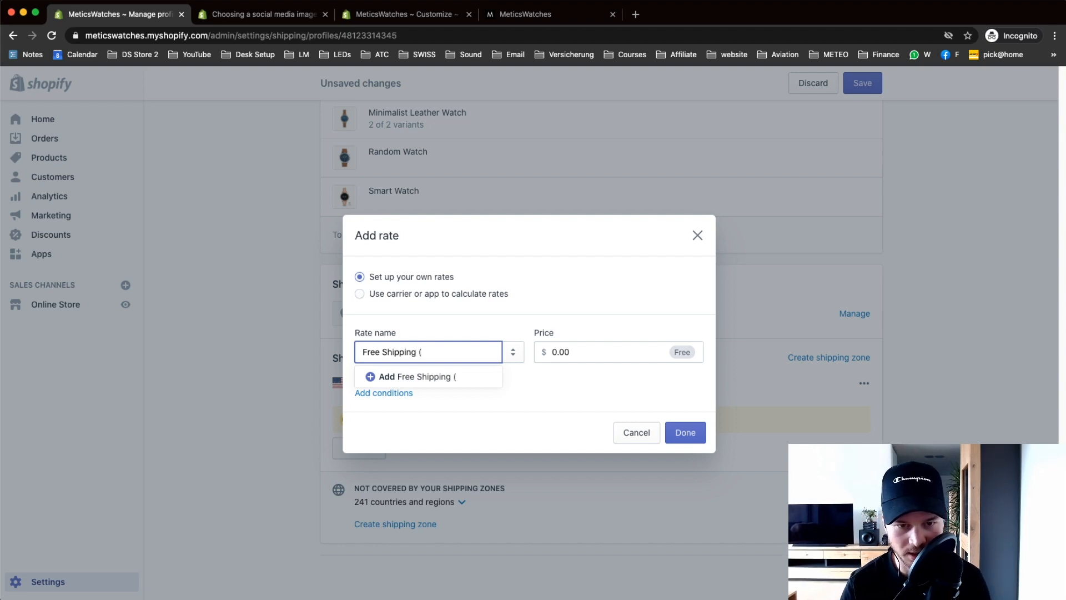
text(5-7 business days))
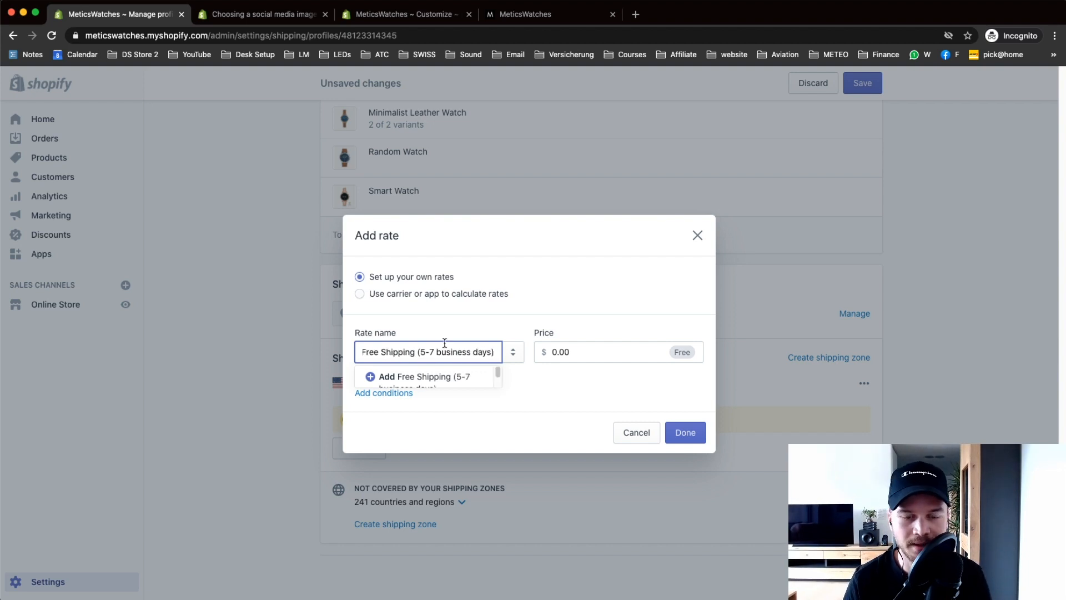
click(576, 391)
click(578, 351)
click(574, 373)
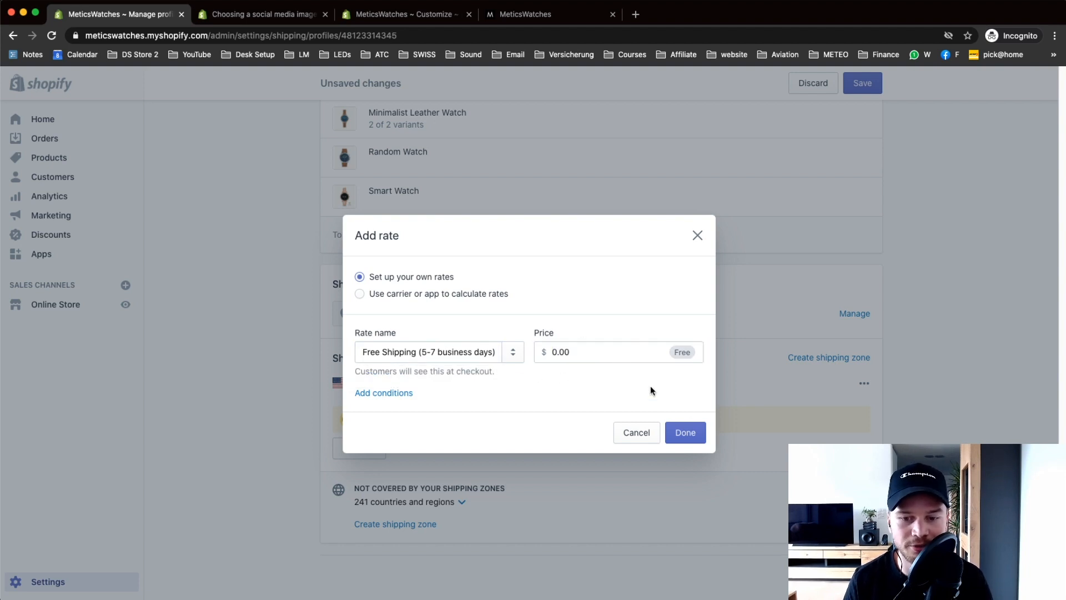
click(683, 434)
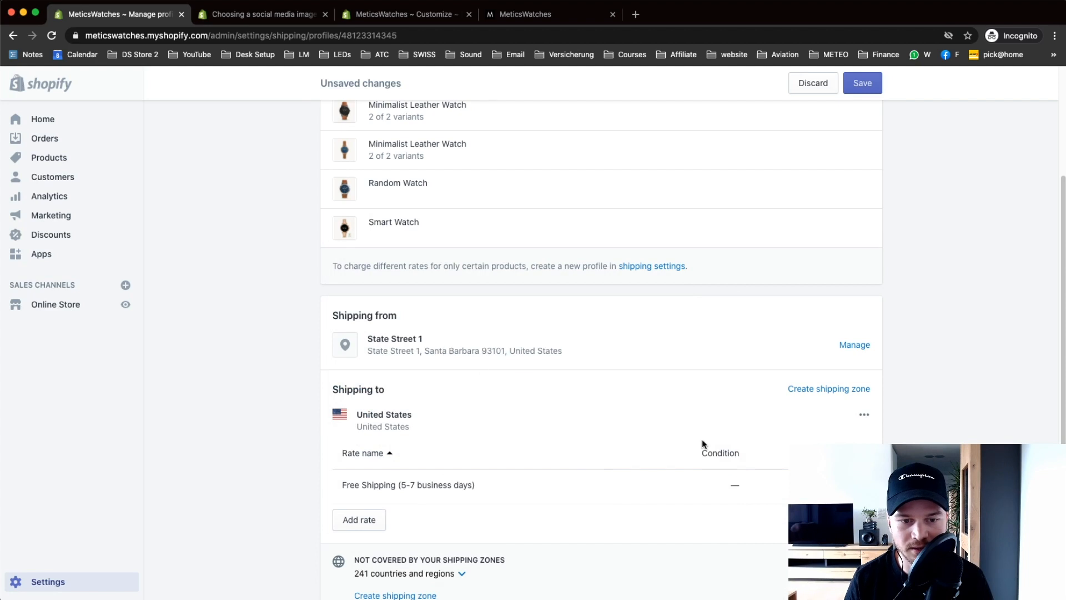
scroll(722, 427, down, 1)
scroll(416, 422, down, 2)
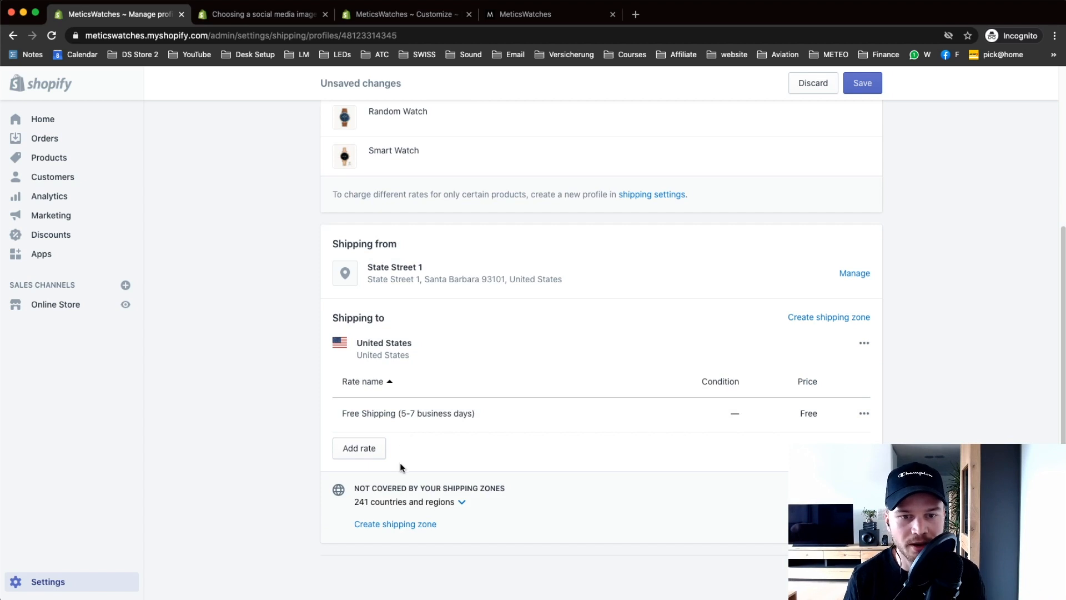
click(358, 448)
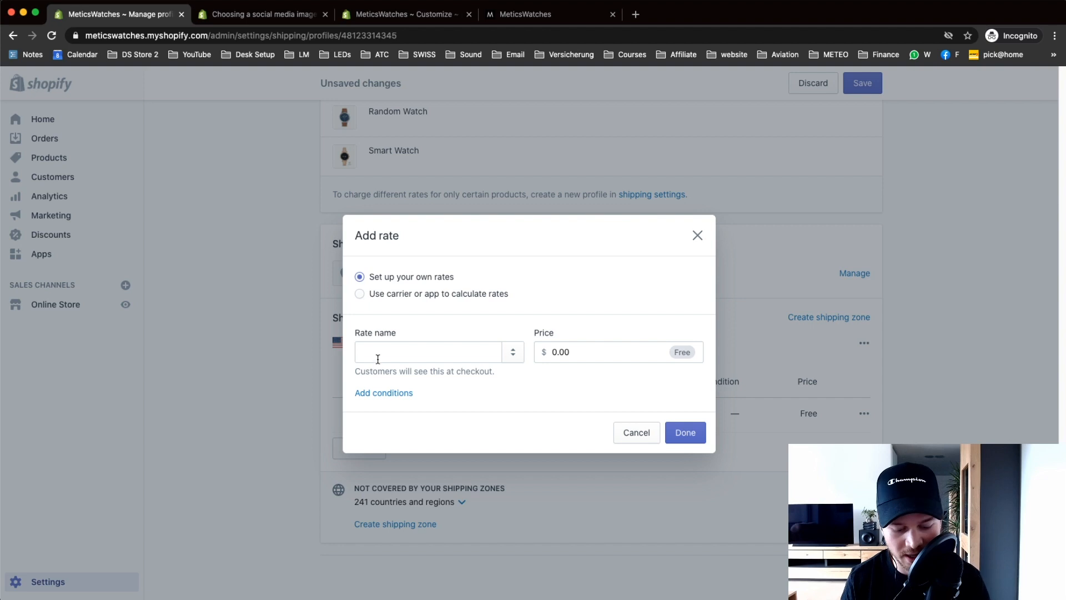
Step: Name the new rate 'Express Shipping (1-3 business days)', price it at 12, and confirm
click(421, 352)
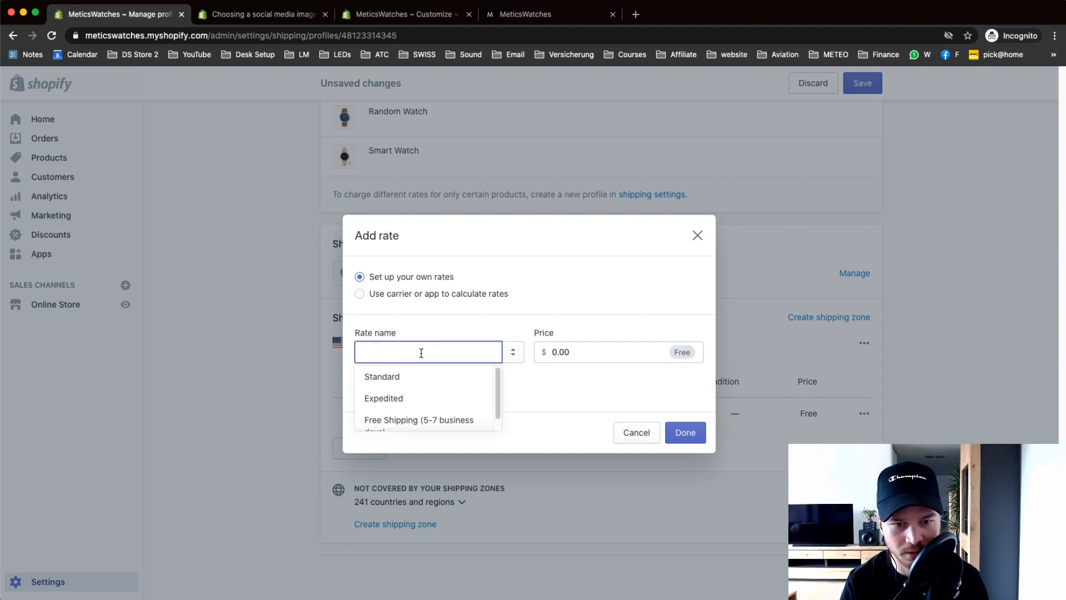
scroll(418, 381, down, 1)
text(Ex)
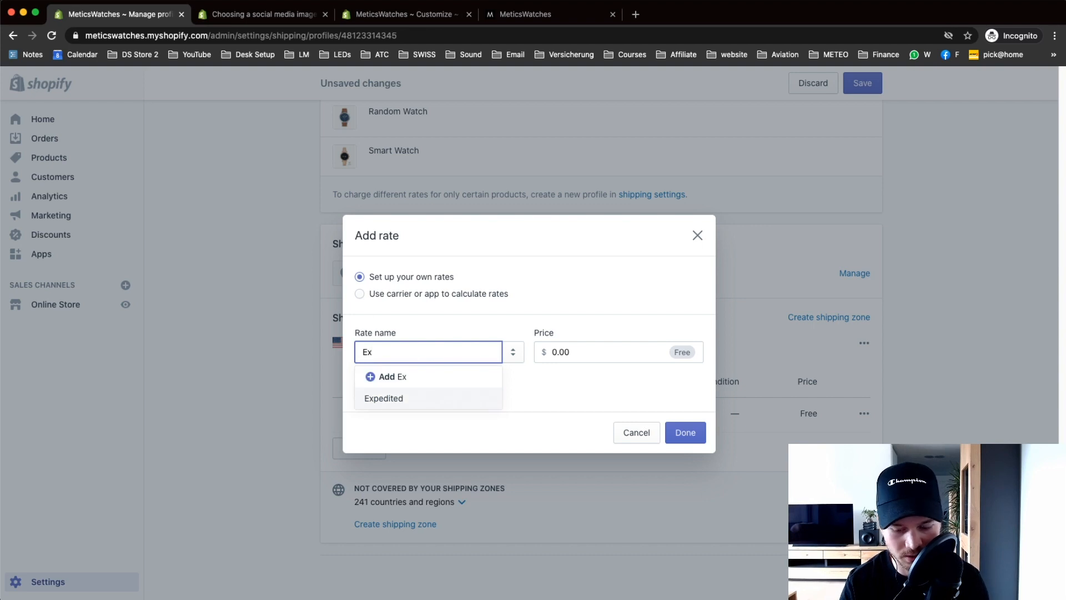
text(press Shipping)
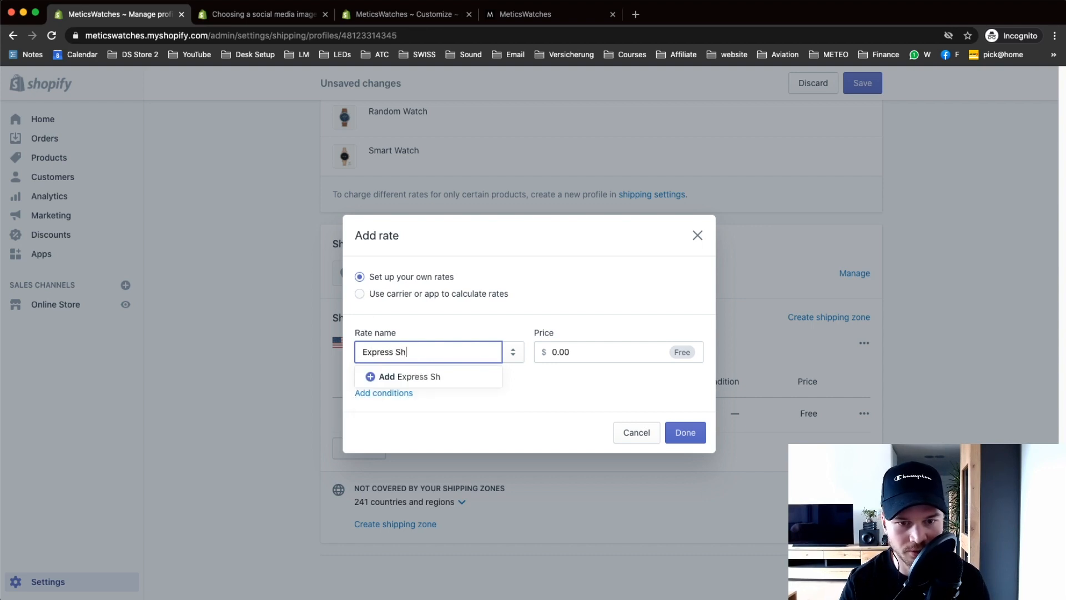
key(BackSpace)
key(BackSpace)
key(BackSpace)
text(ing )
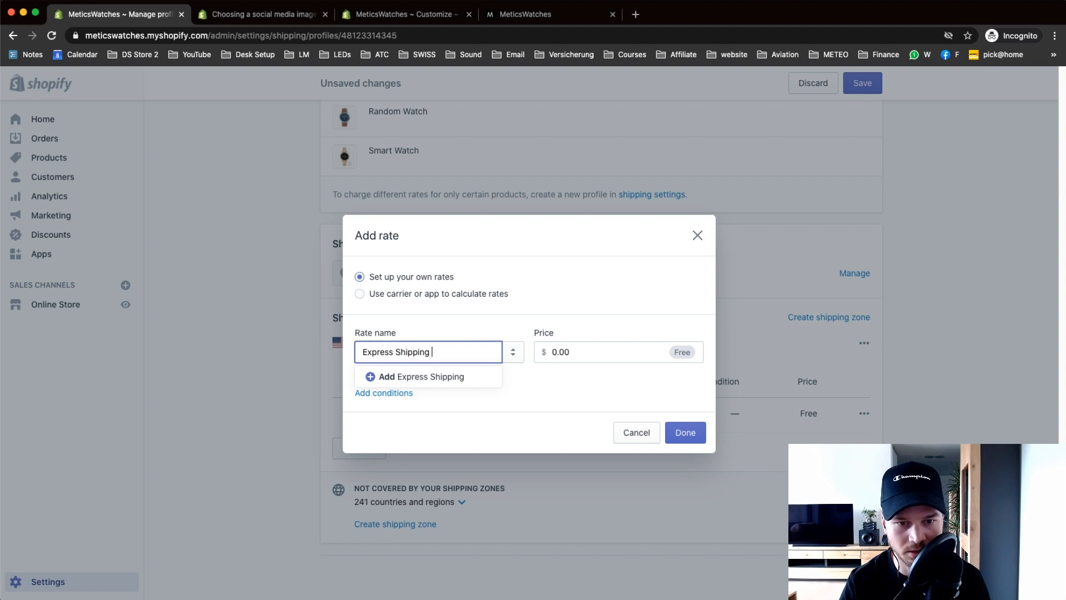
text((1-3 B)
key(BackSpace)
text(business )
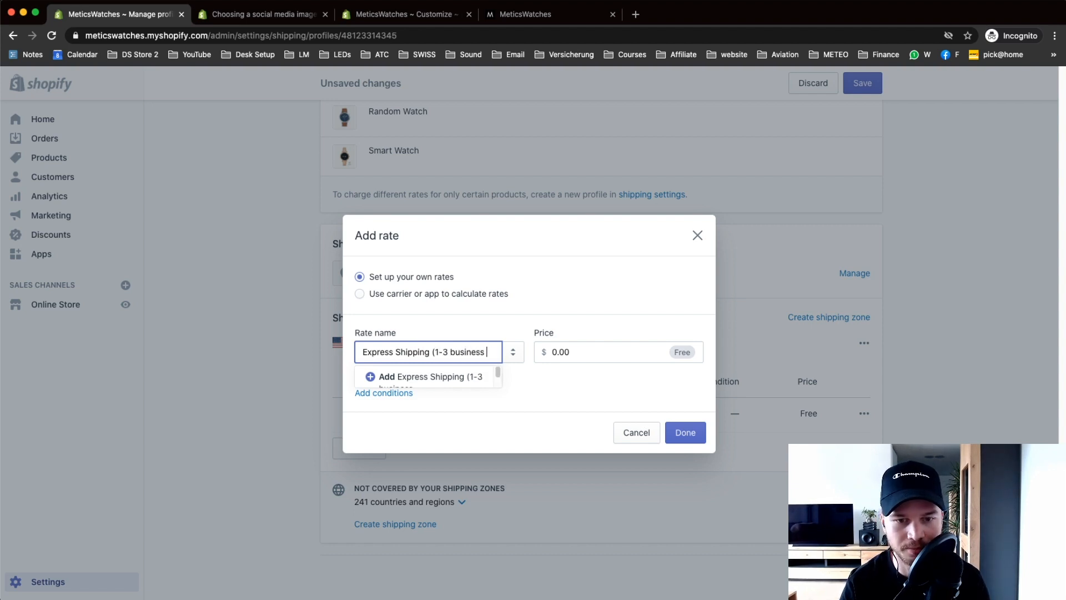
text(days))
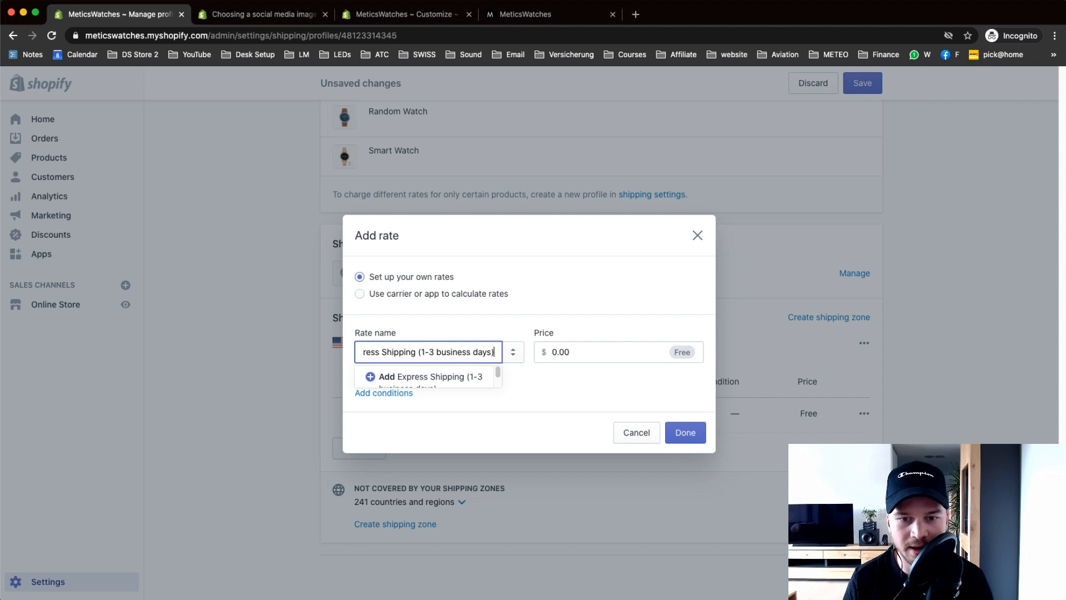
click(537, 353)
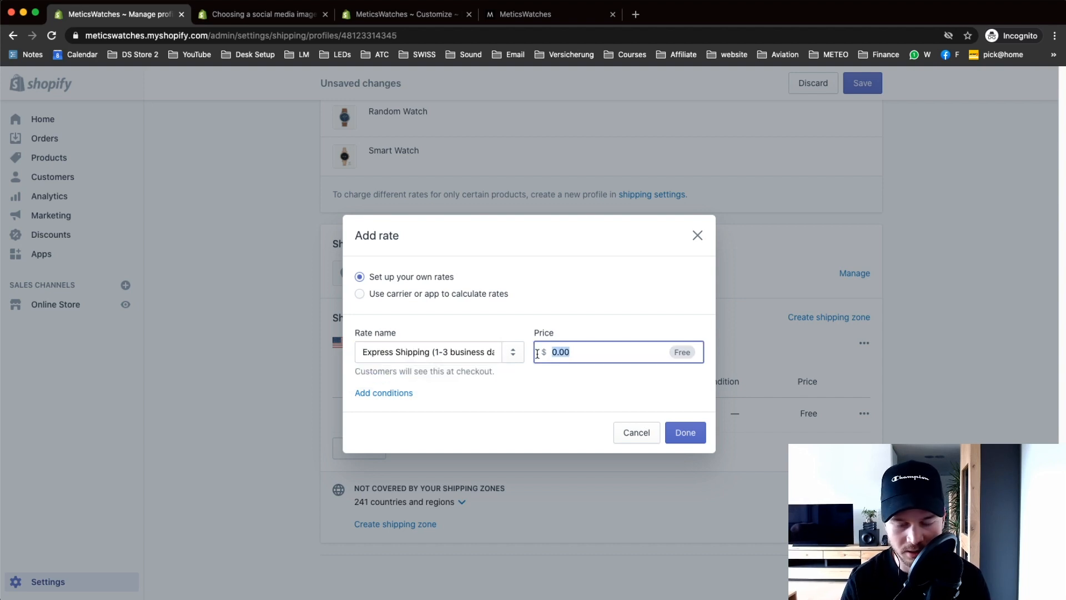
text(12)
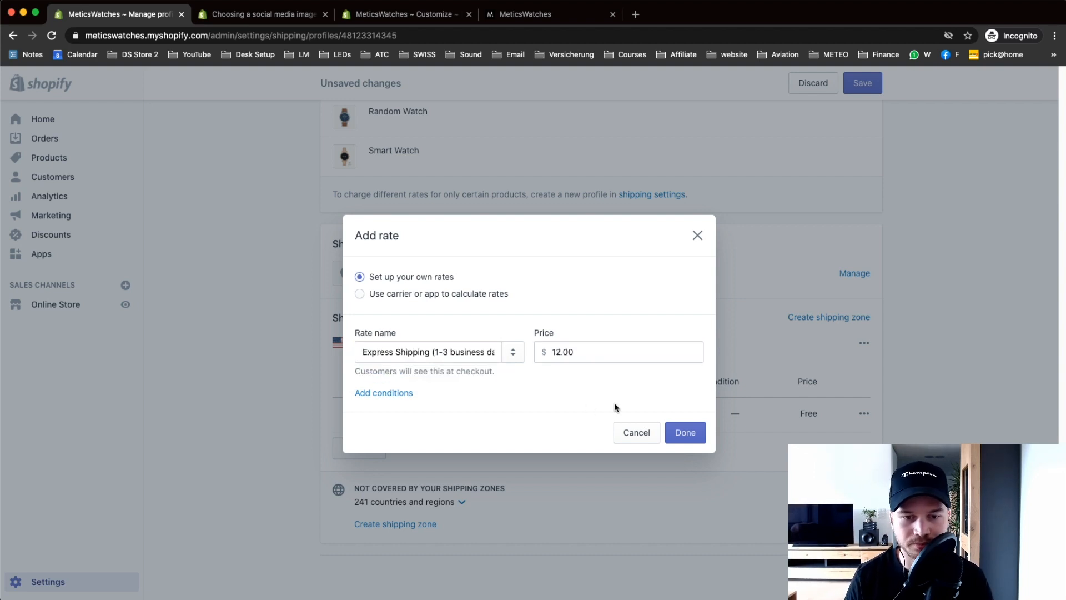
click(686, 431)
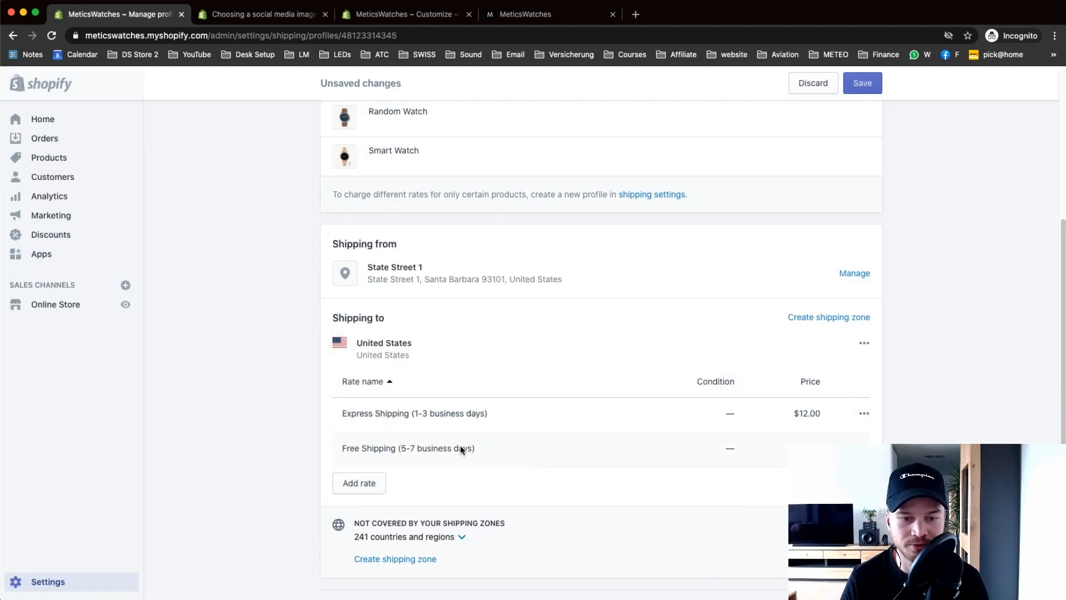
click(365, 488)
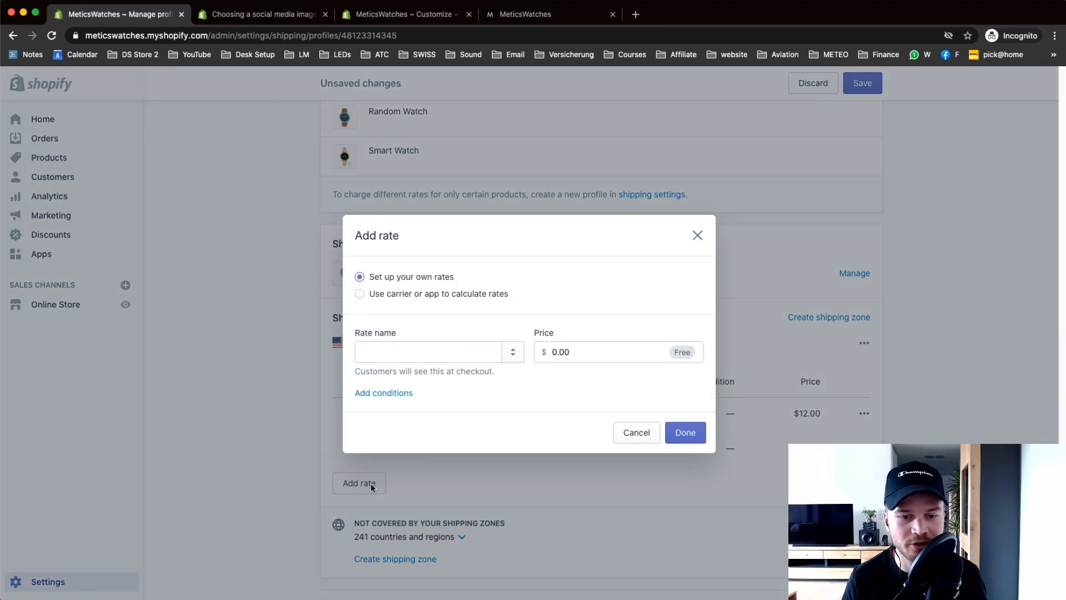
click(367, 293)
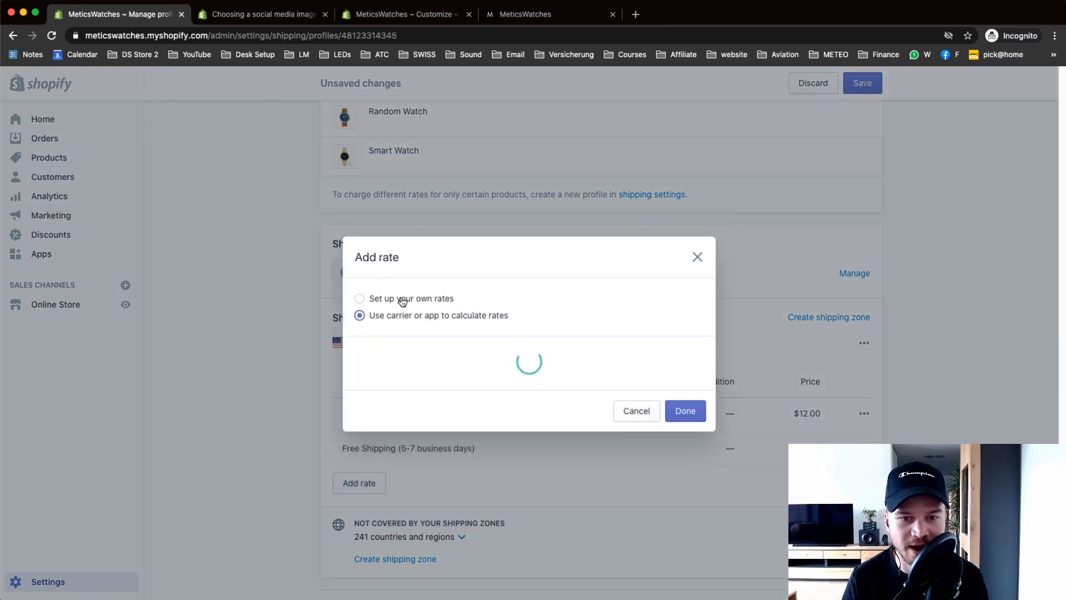
click(427, 245)
click(483, 289)
click(406, 242)
click(425, 284)
click(361, 184)
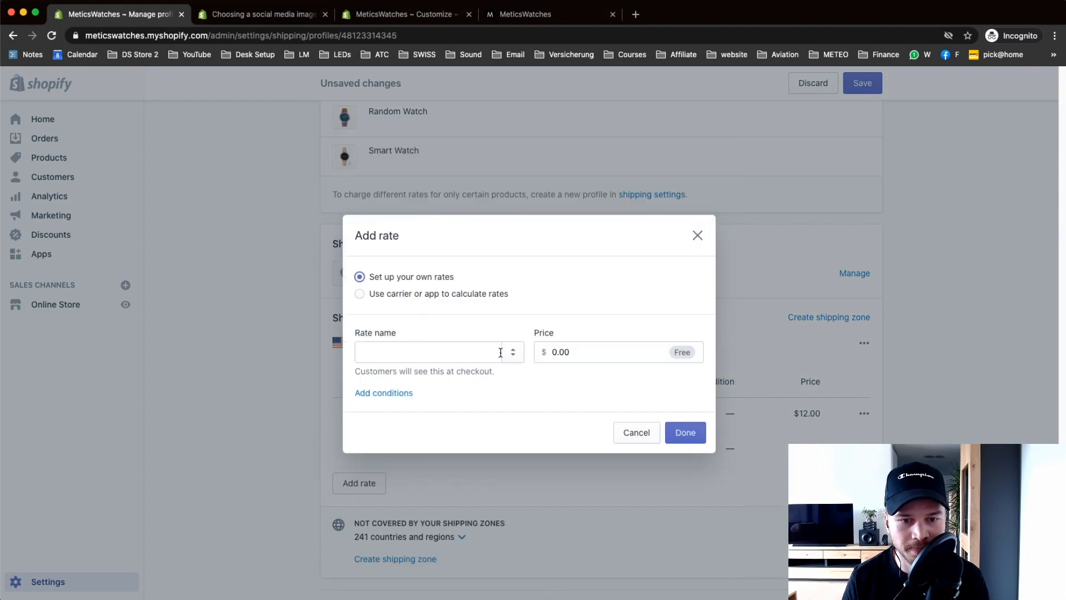
click(391, 394)
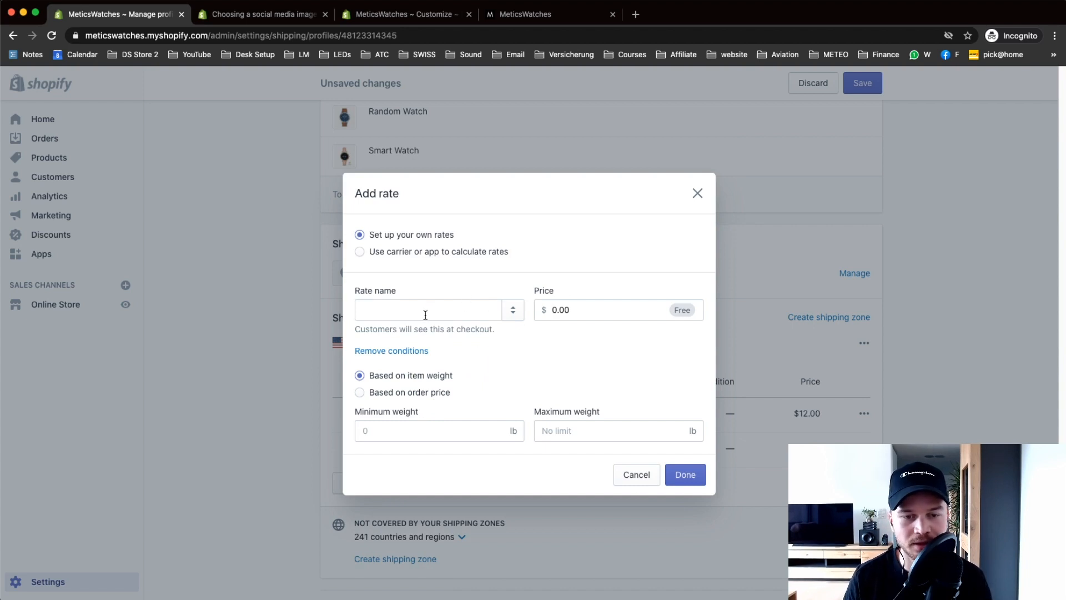
click(361, 392)
click(405, 429)
text(70)
click(421, 476)
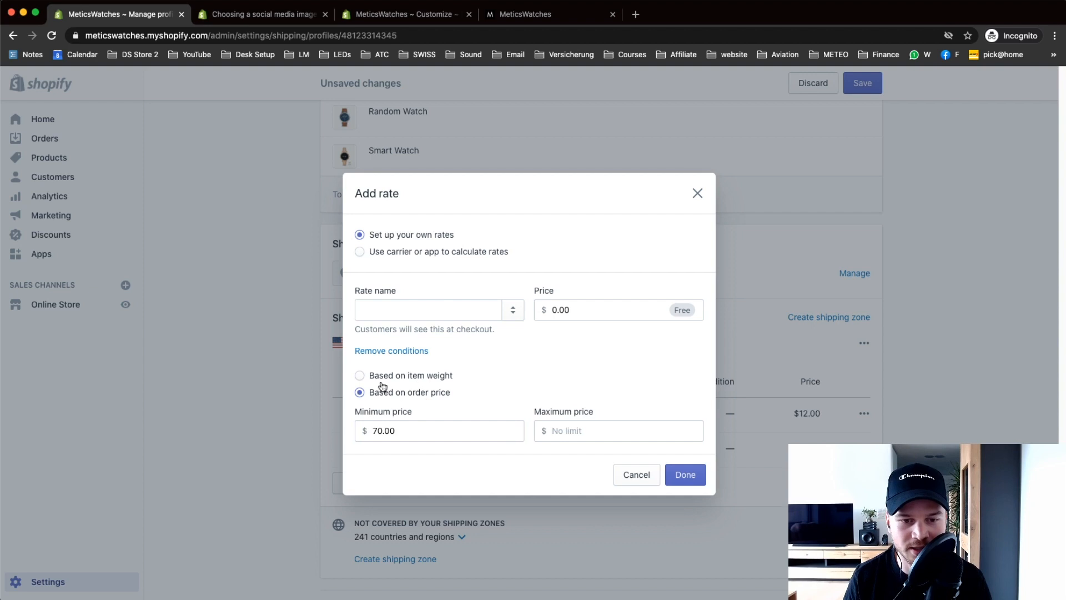
click(382, 377)
click(382, 433)
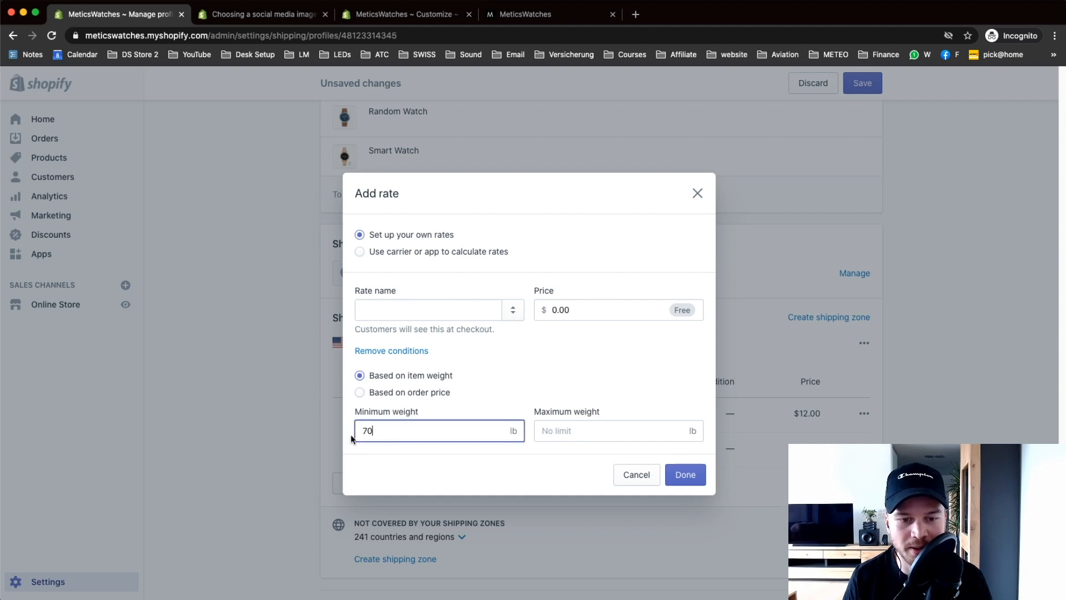
double_click(371, 430)
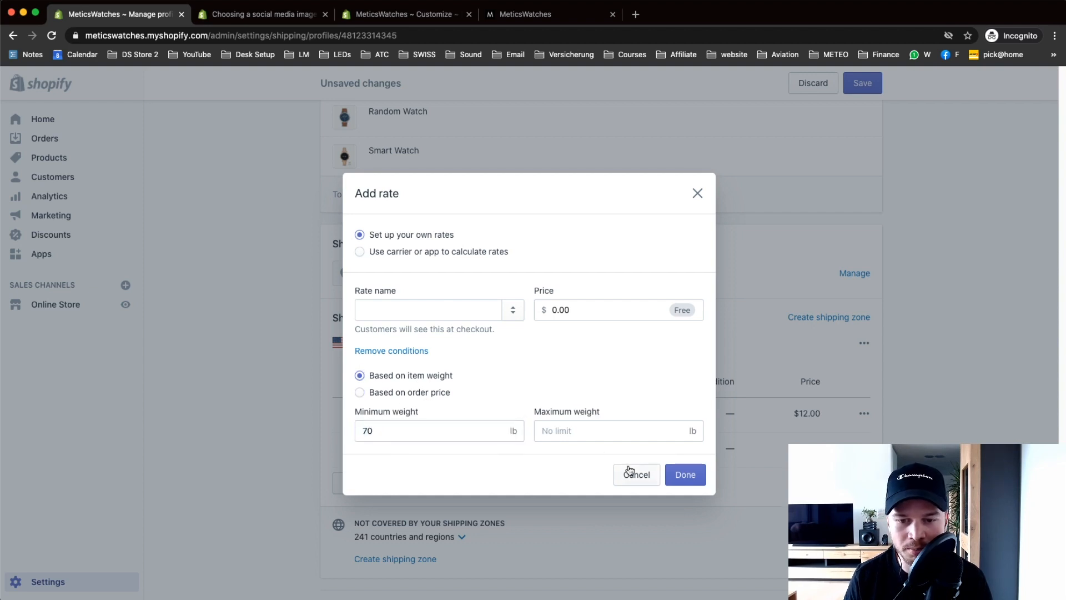
click(696, 193)
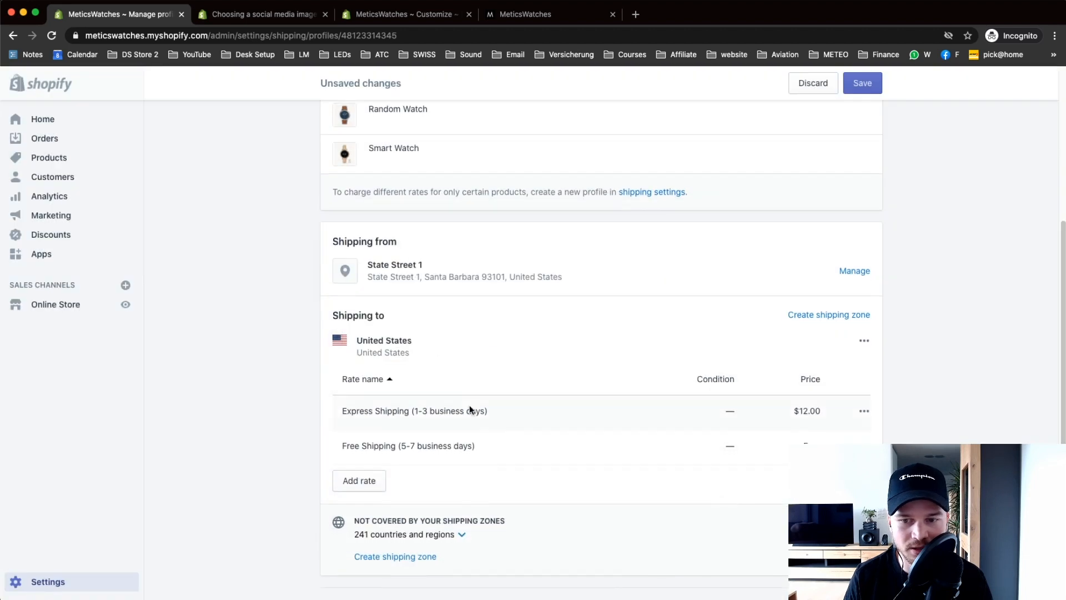
scroll(469, 404, down, 1)
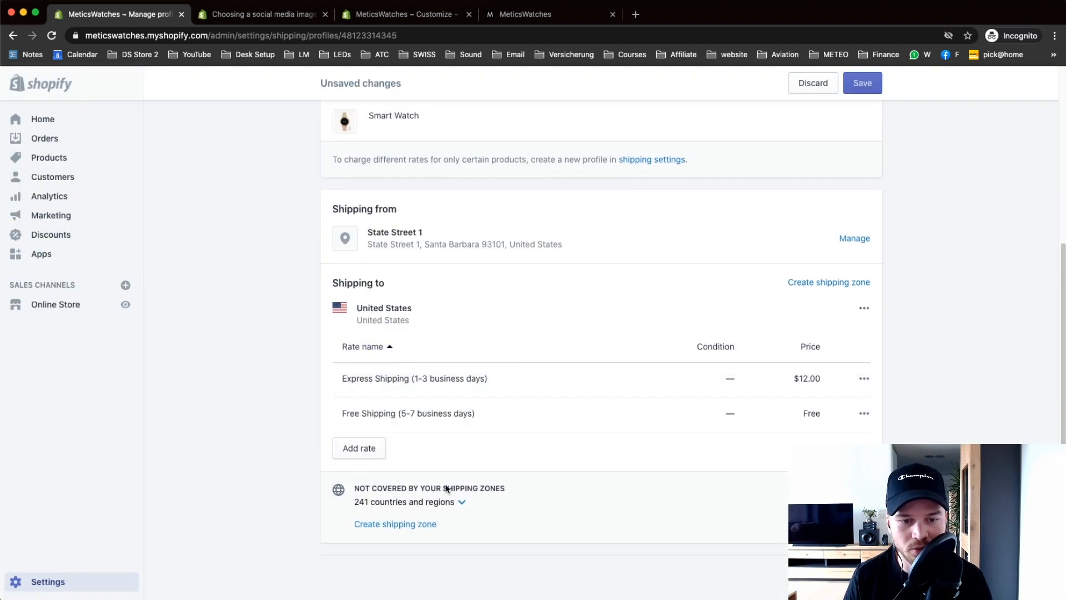
Step: Create a new shipping zone covering Rest of world
click(405, 527)
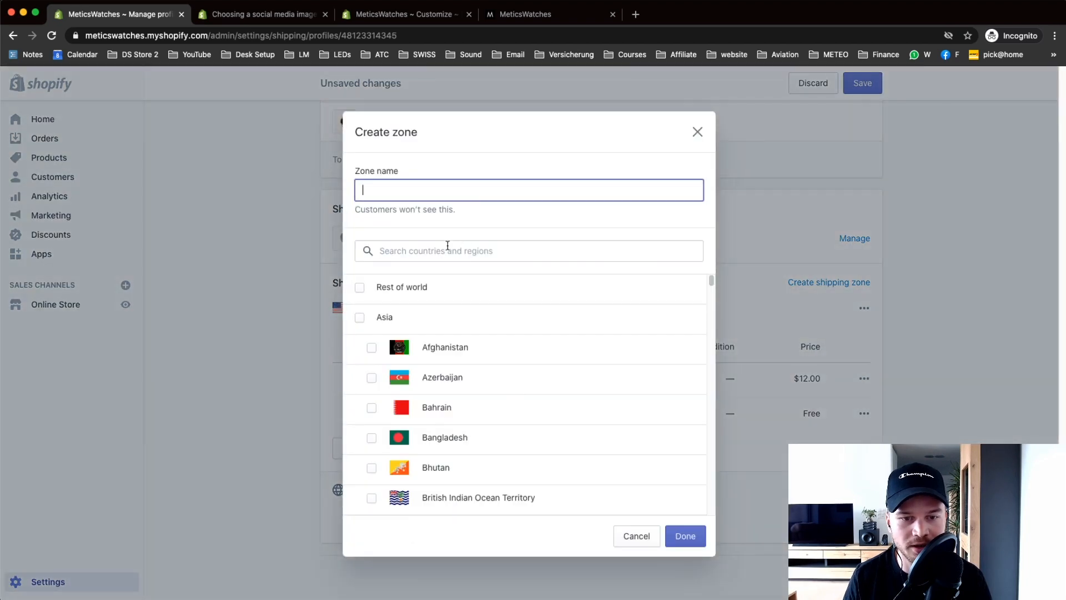
click(359, 287)
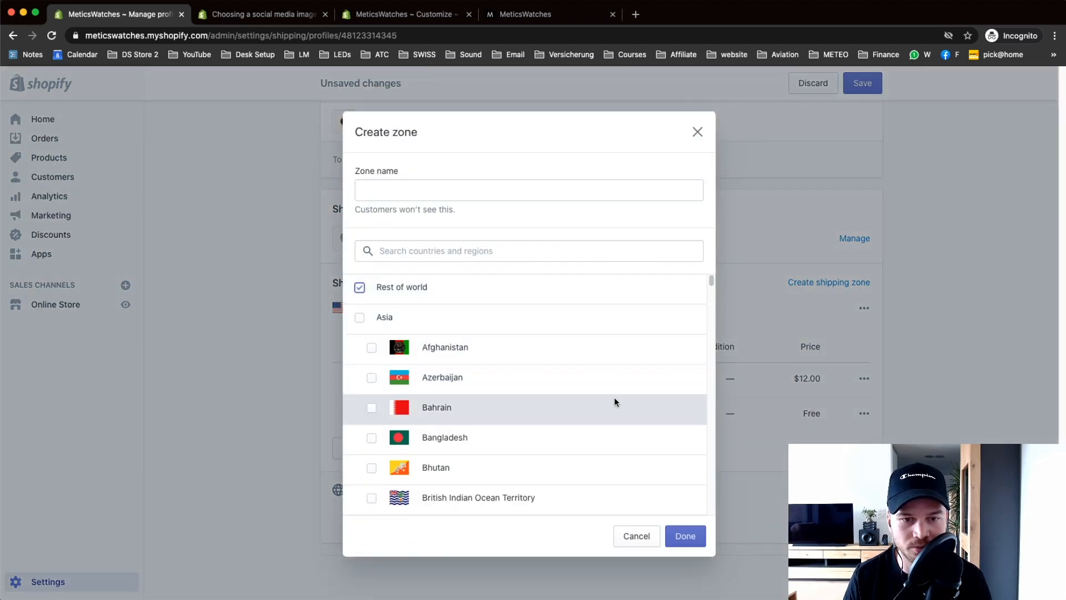
click(404, 193)
text(Rest)
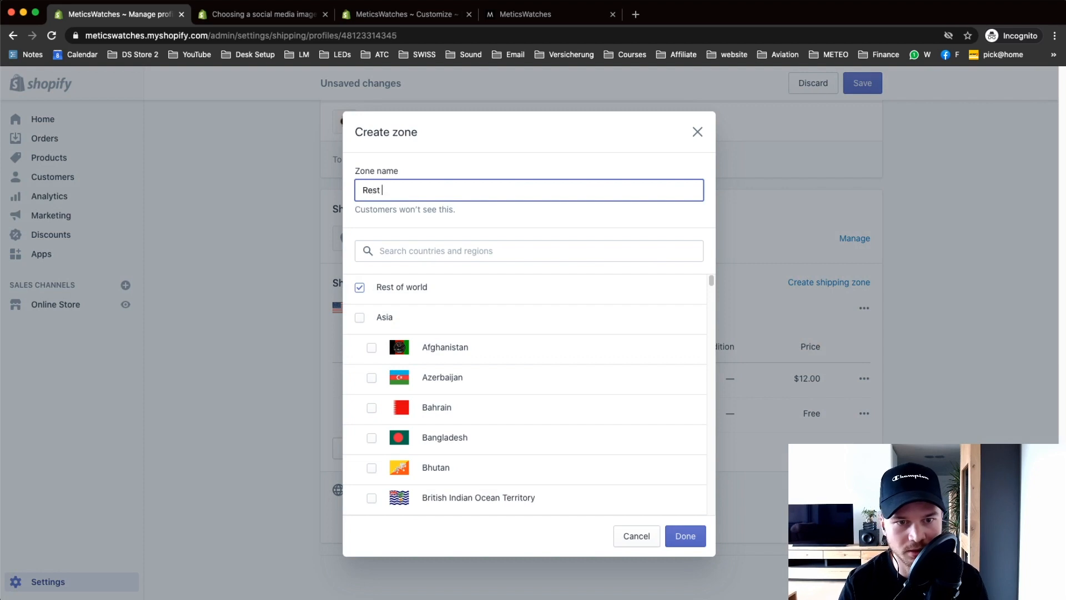
key(BackSpace)
key(BackSpace)
key(BackSpace)
key(BackSpace)
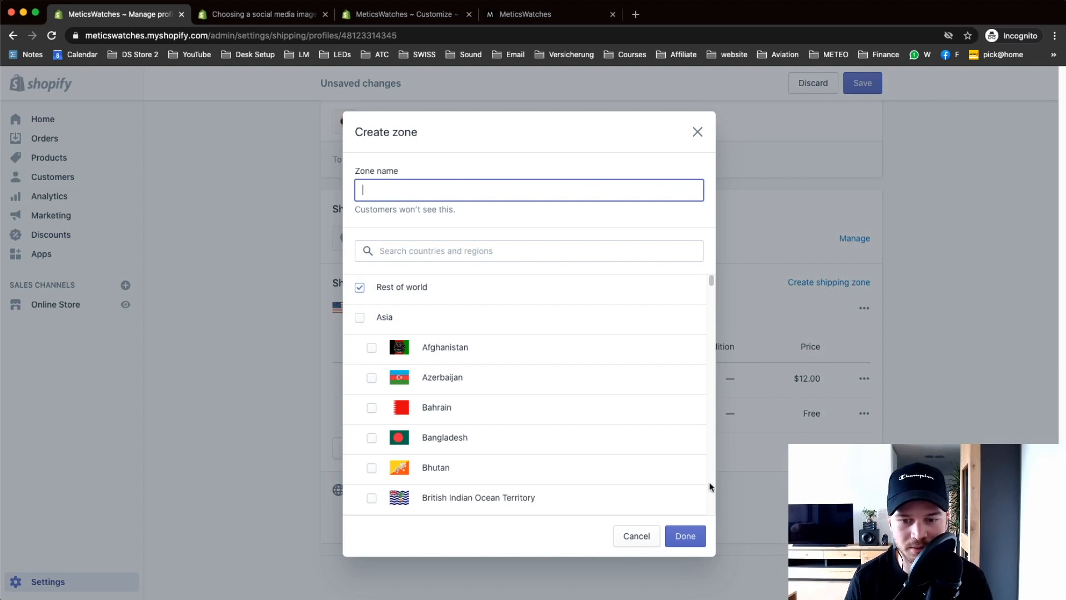
click(685, 536)
scroll(555, 471, down, 1)
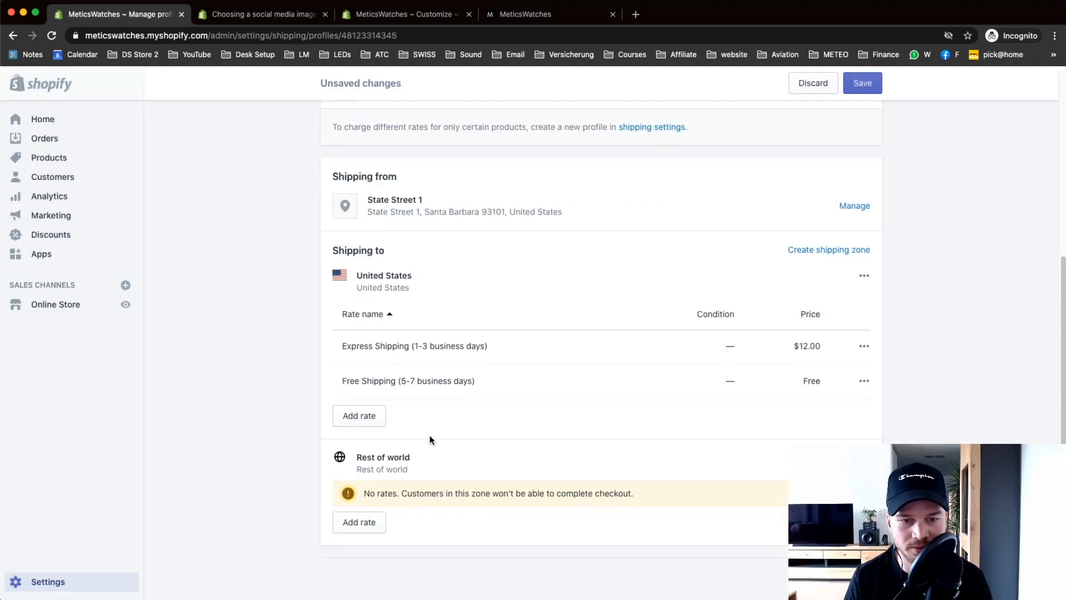
Step: Add a free rate named 'Free Shipping (5-12 business days)' to the Rest of world zone
click(364, 528)
click(390, 352)
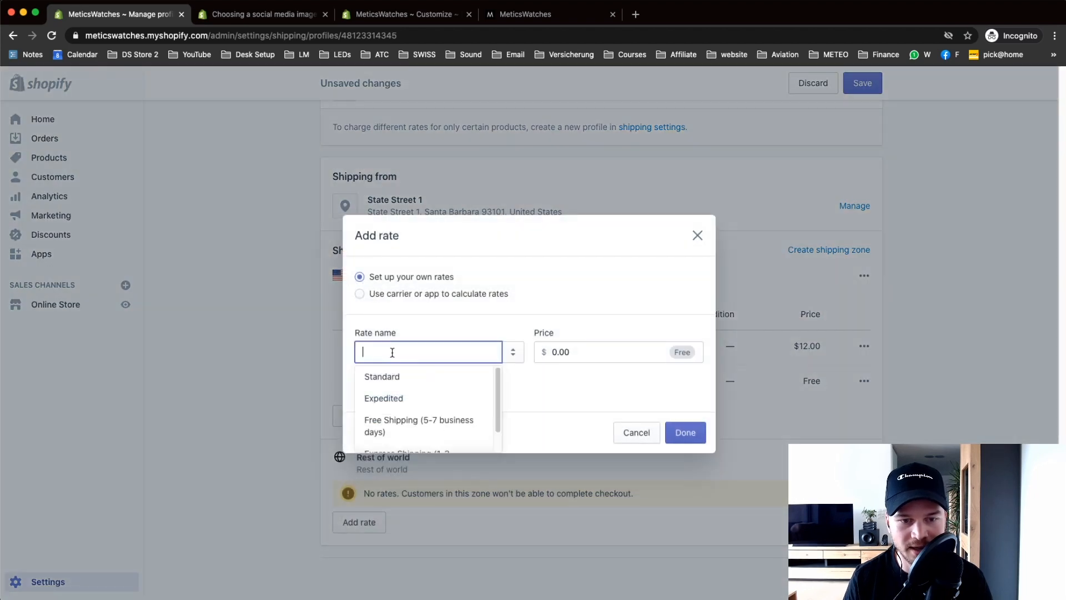
text(Free)
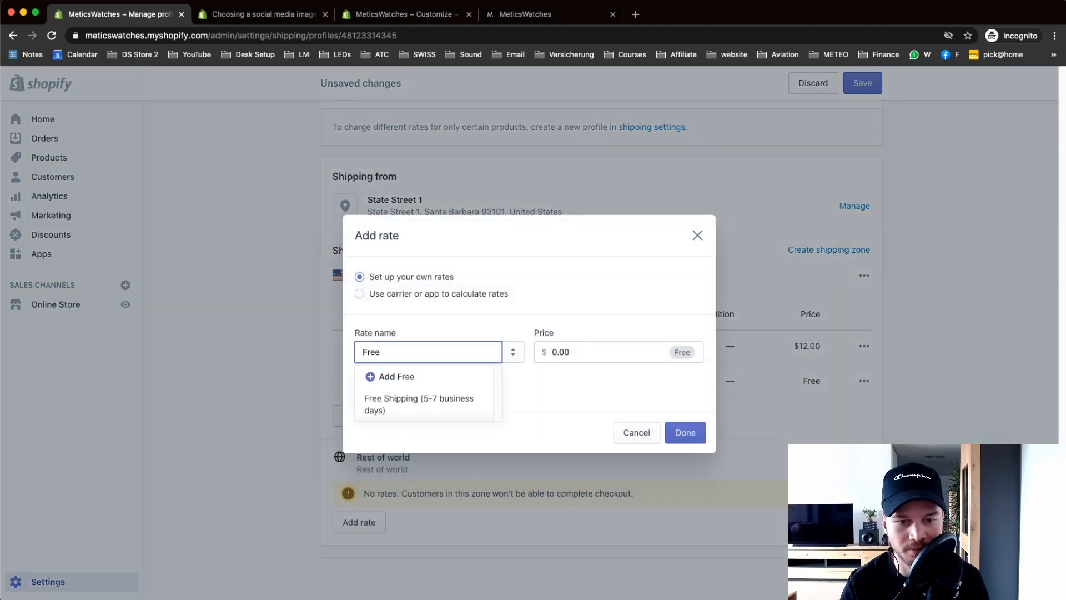
click(417, 403)
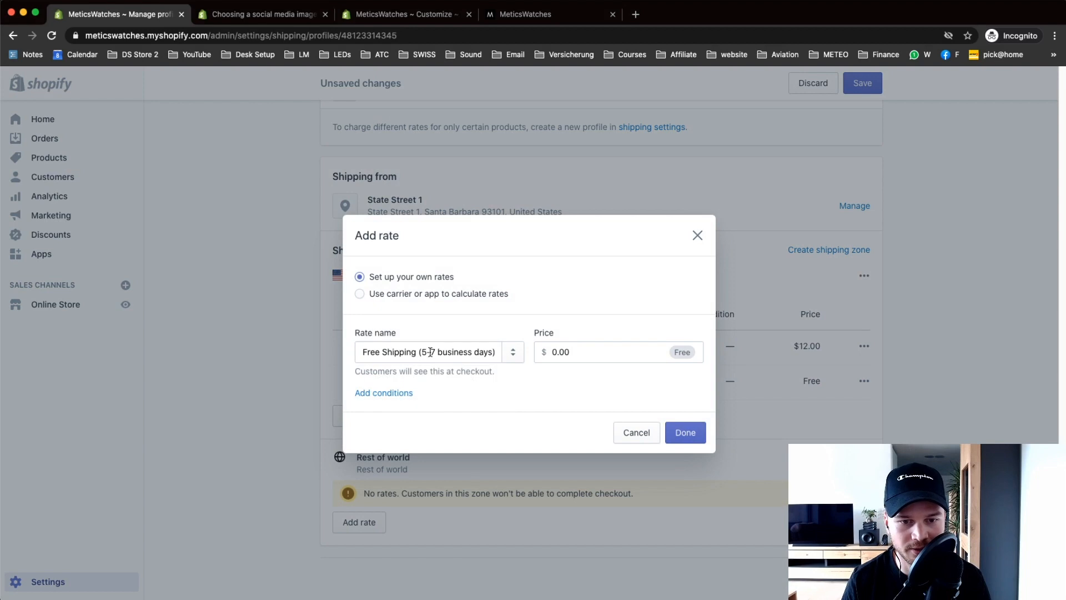
click(429, 352)
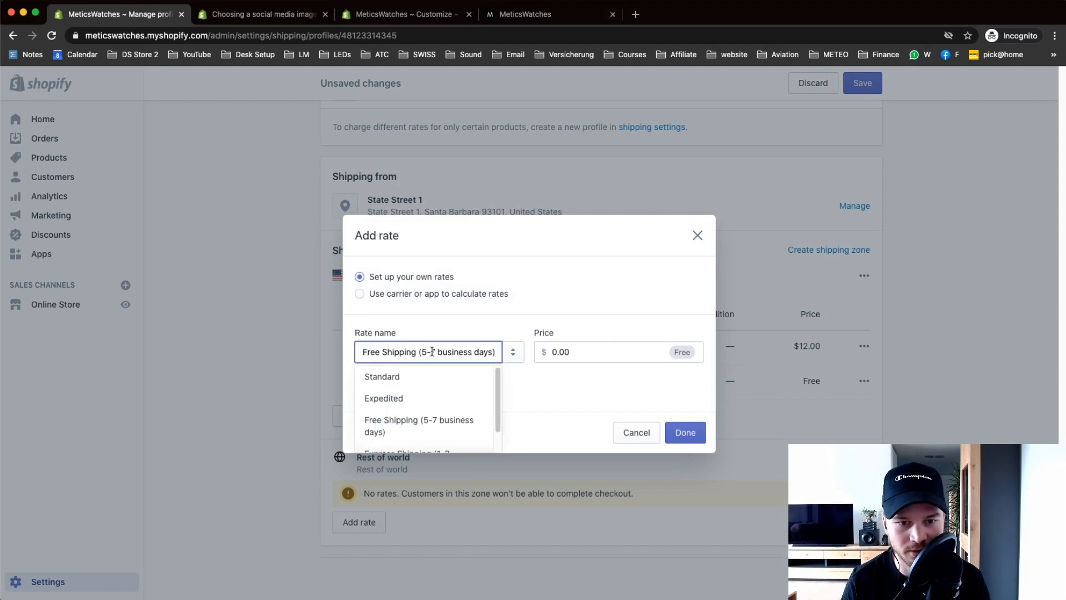
key(BackSpace)
text(12)
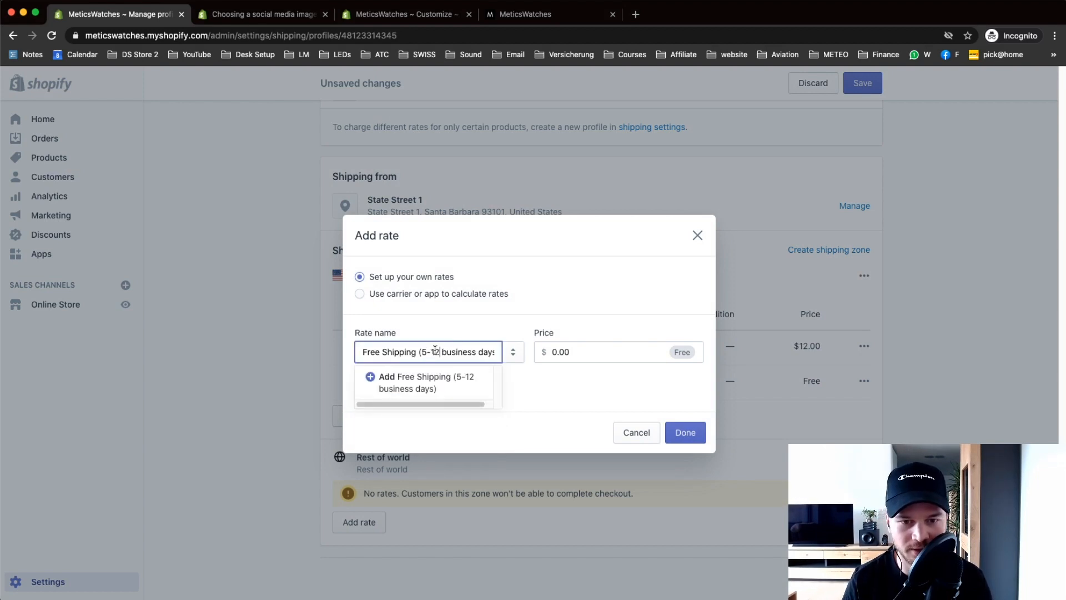
click(569, 382)
click(693, 437)
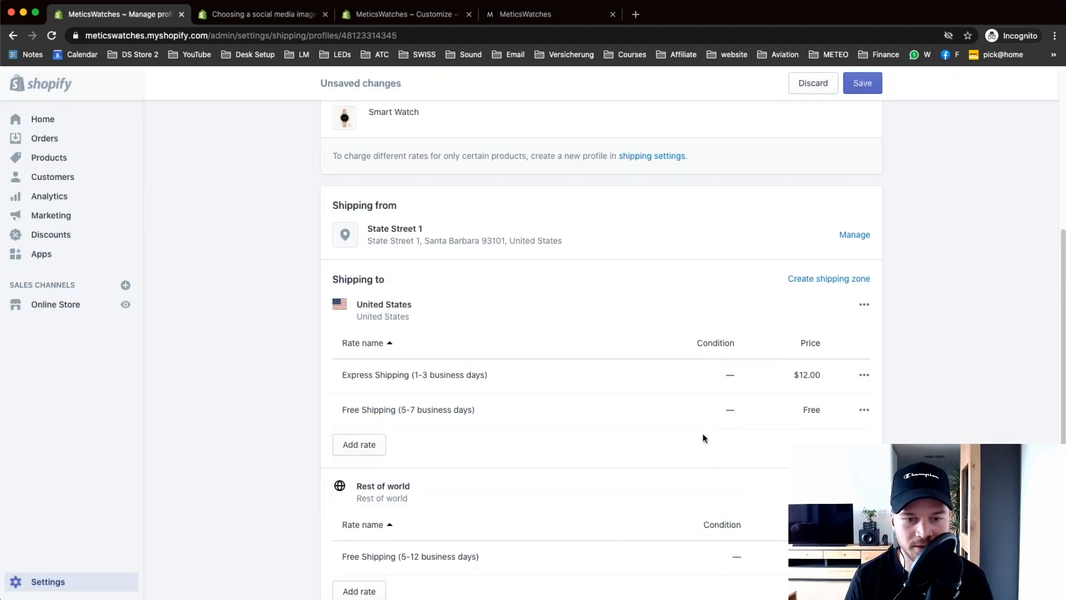
Step: Save the shipping profile changes with Cmd+S
scroll(499, 422, down, 1)
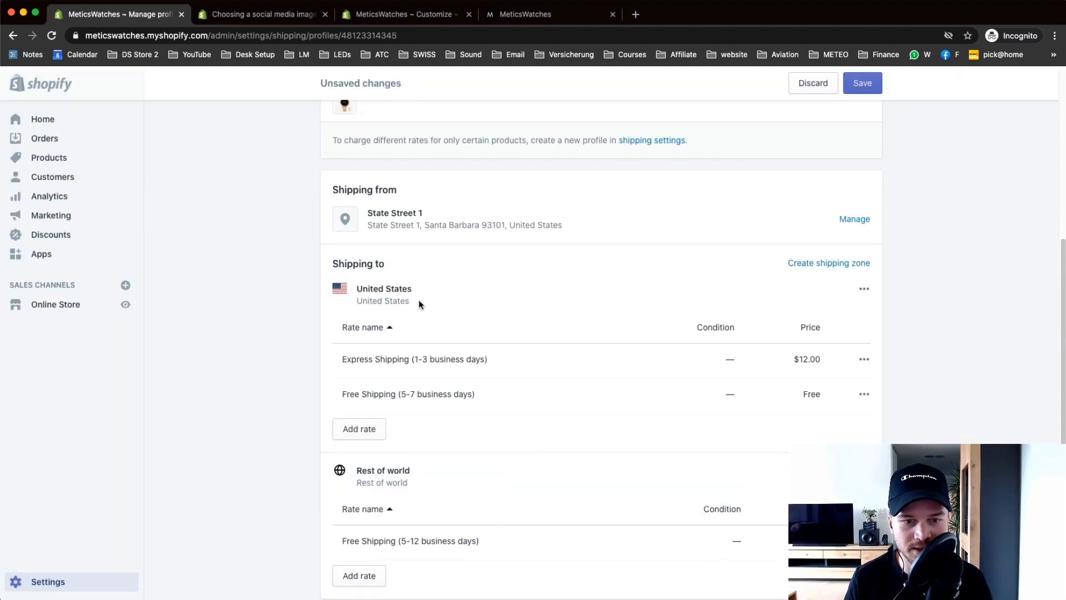
scroll(516, 400, down, 1)
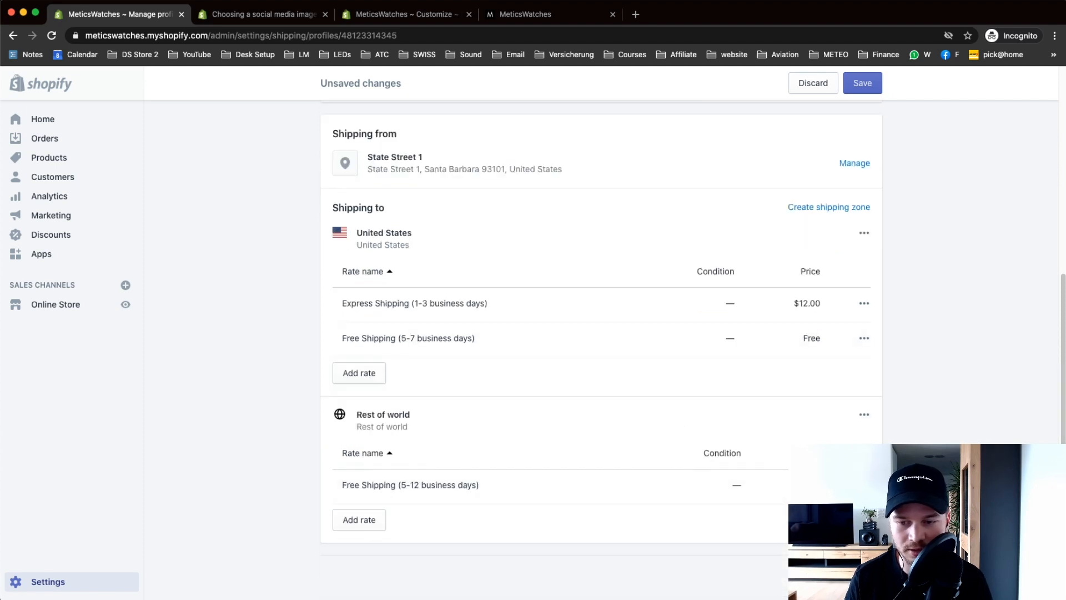
key(super+s)
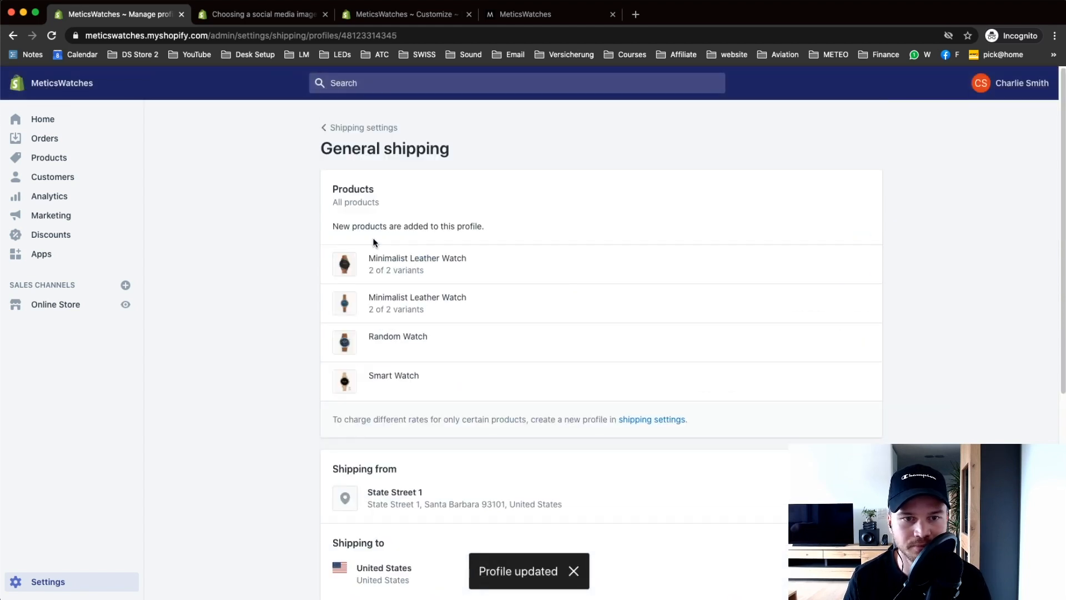
Step: Open Taxes, view the United States sales tax setup, then return to Settings
click(347, 129)
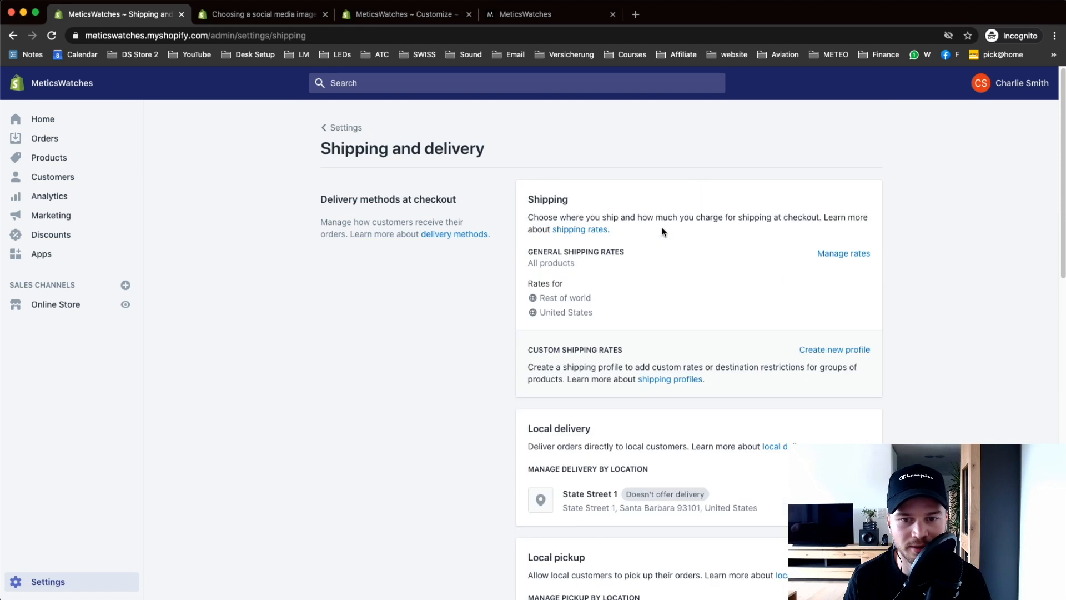
click(338, 130)
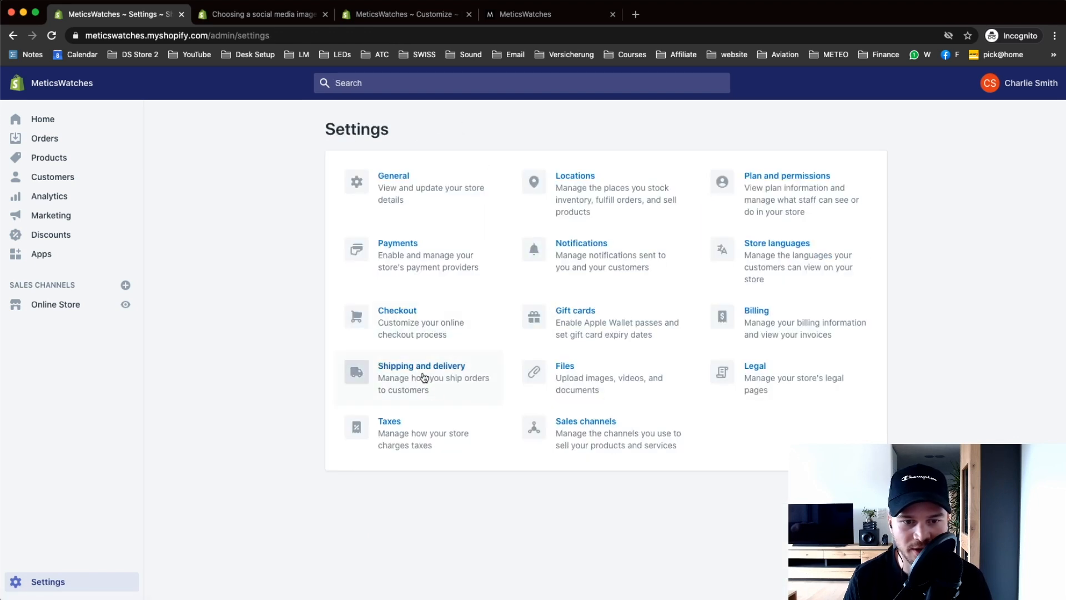
click(408, 438)
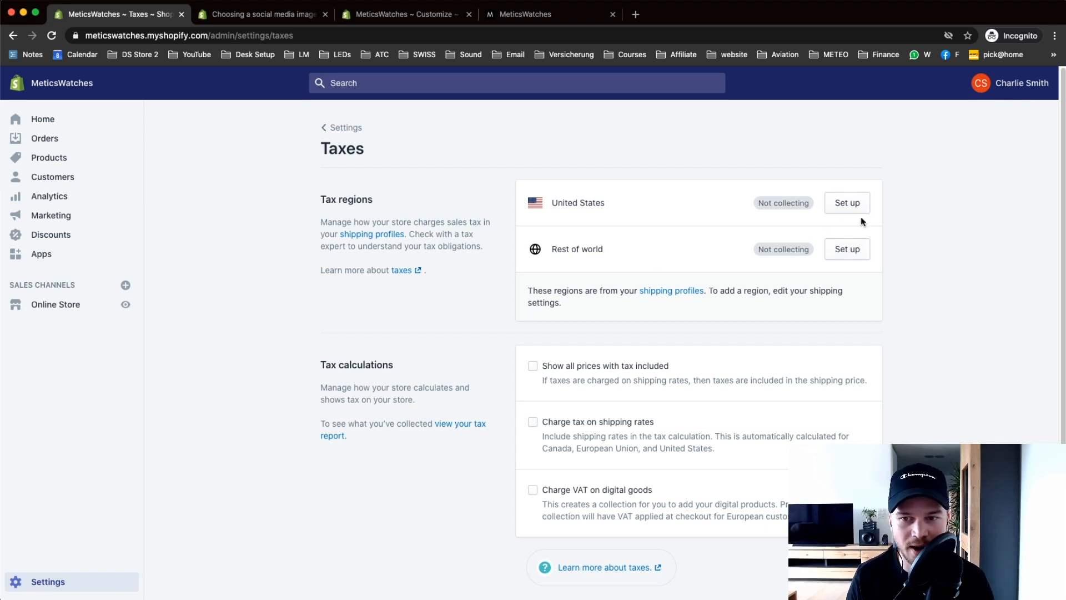
click(847, 206)
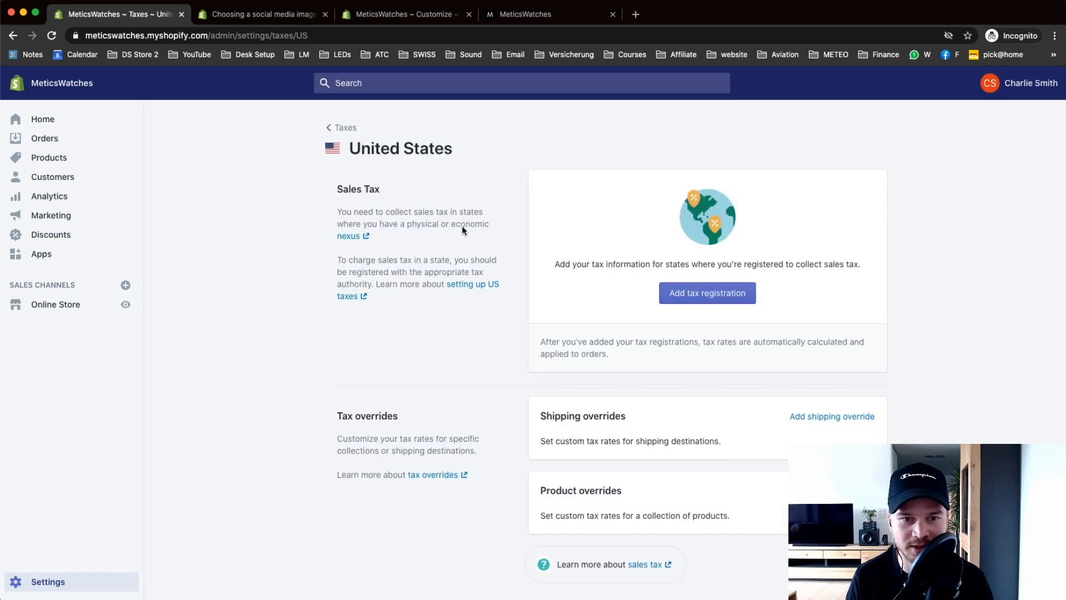
click(328, 127)
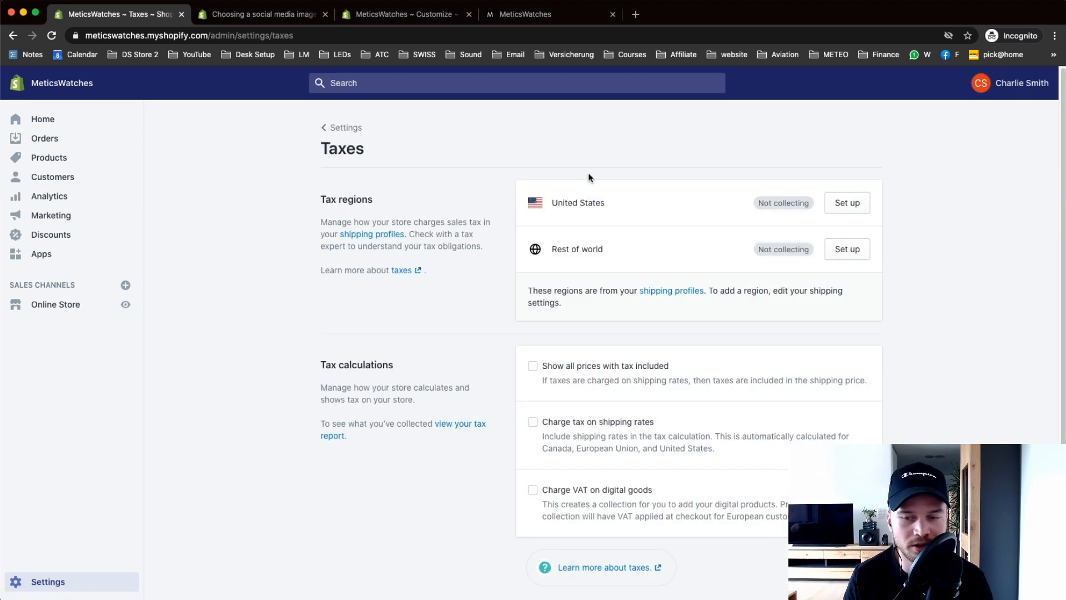
click(344, 131)
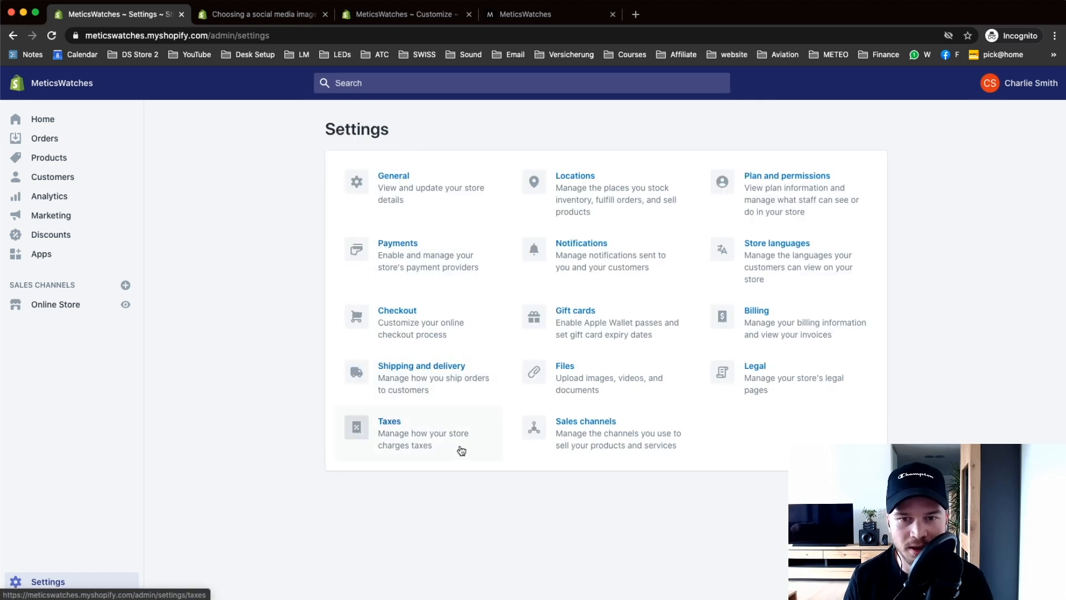
click(587, 194)
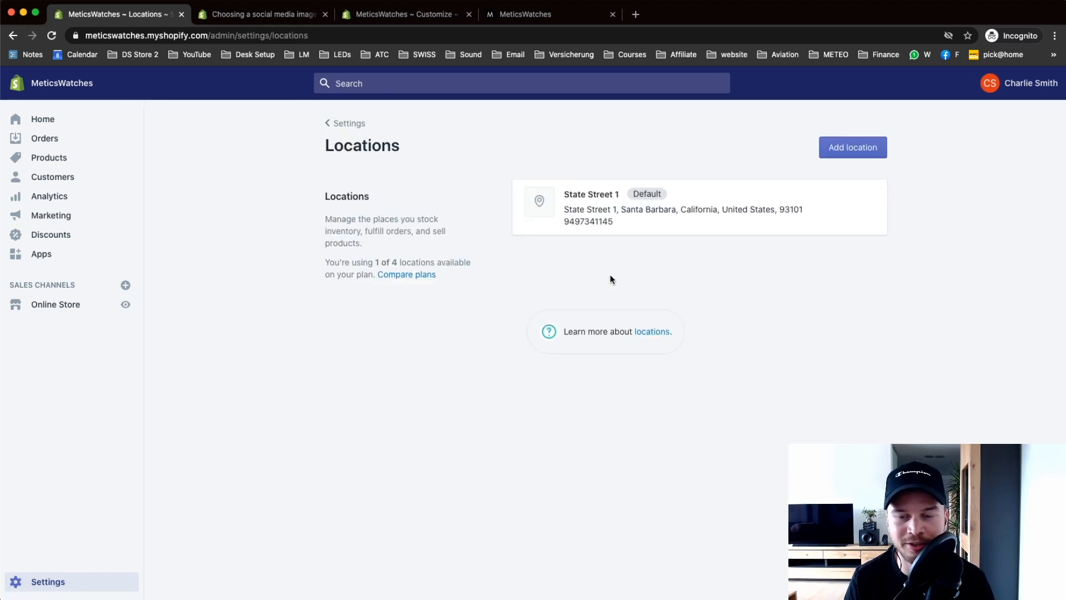
click(345, 123)
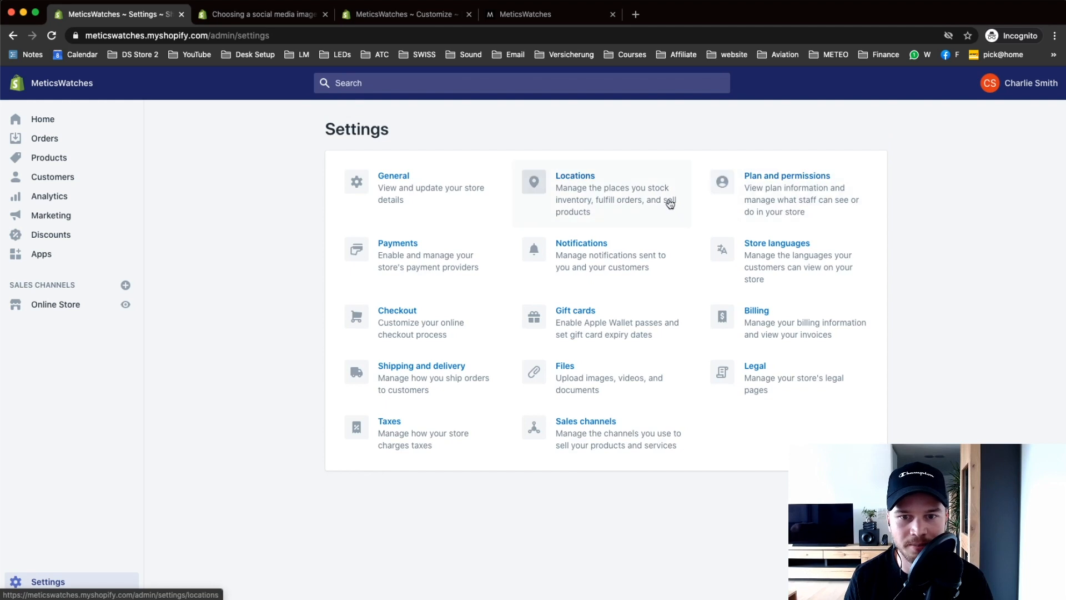
click(591, 252)
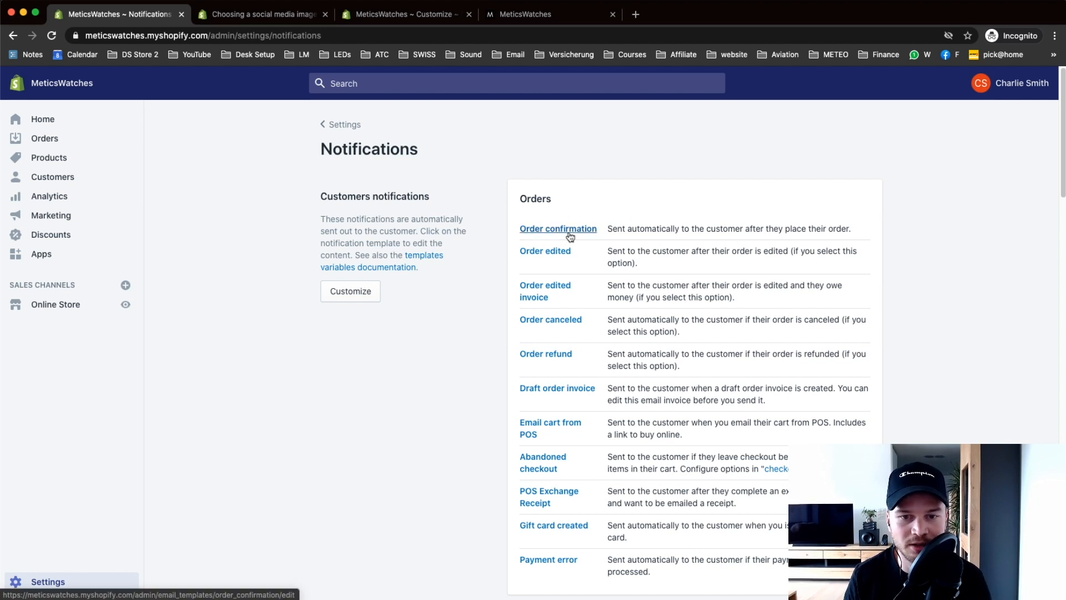
scroll(486, 269, down, 2)
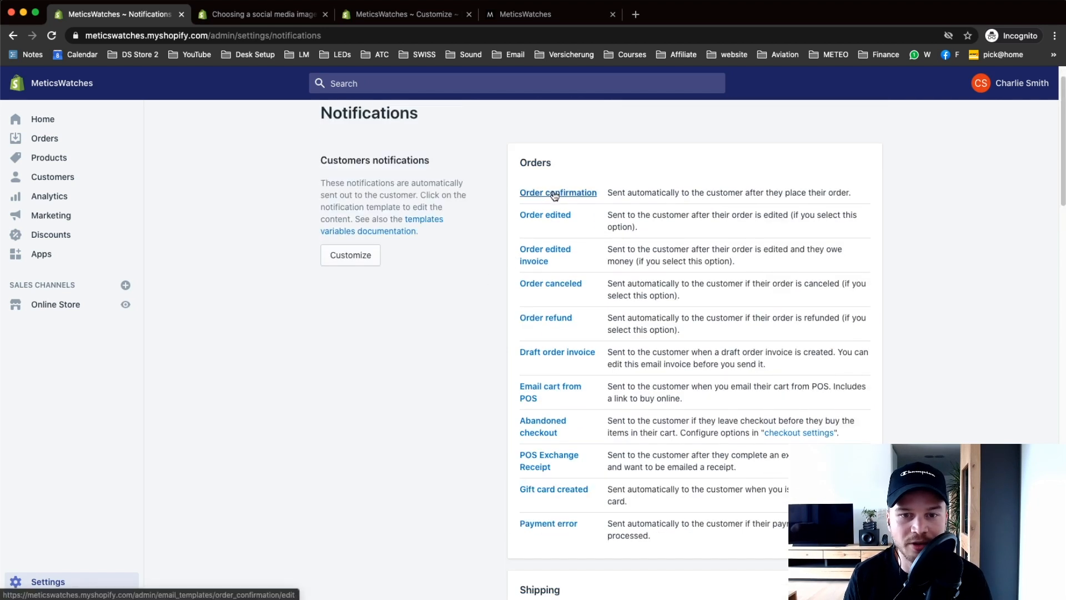
click(537, 196)
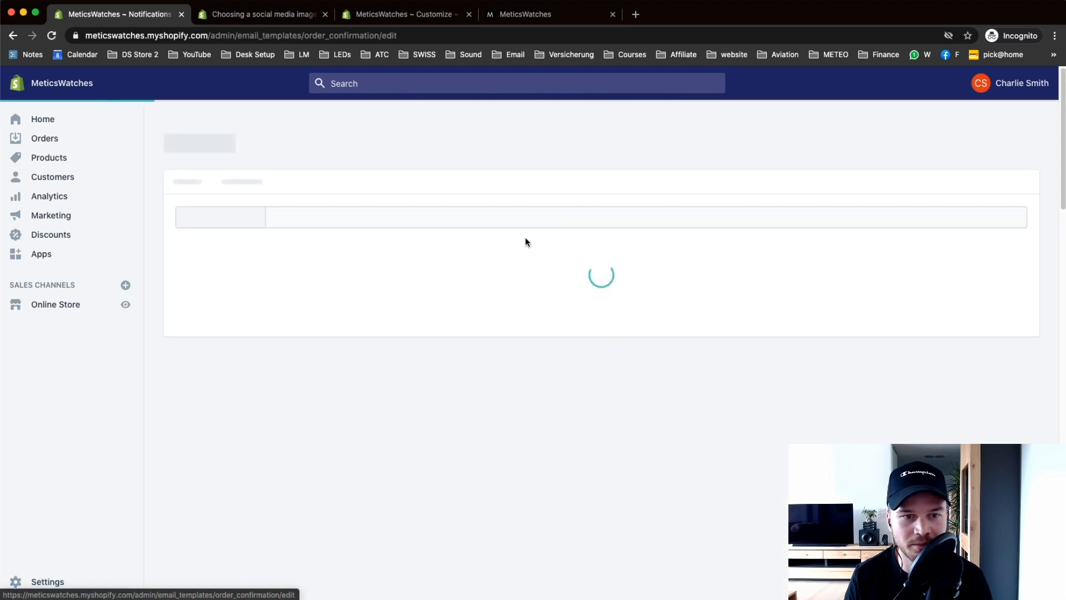
click(409, 169)
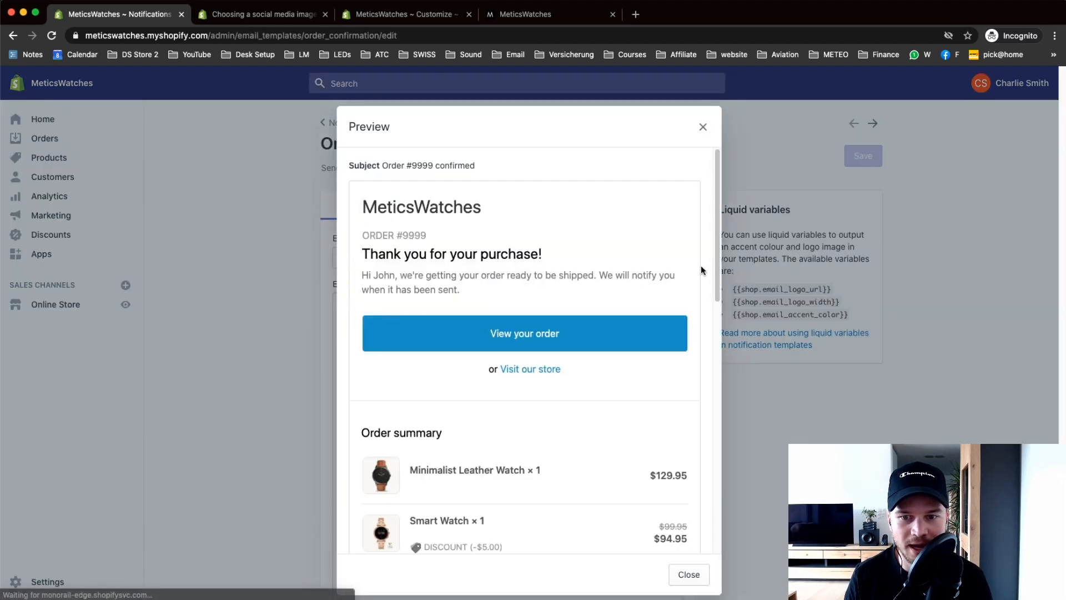
drag(717, 223, 695, 201)
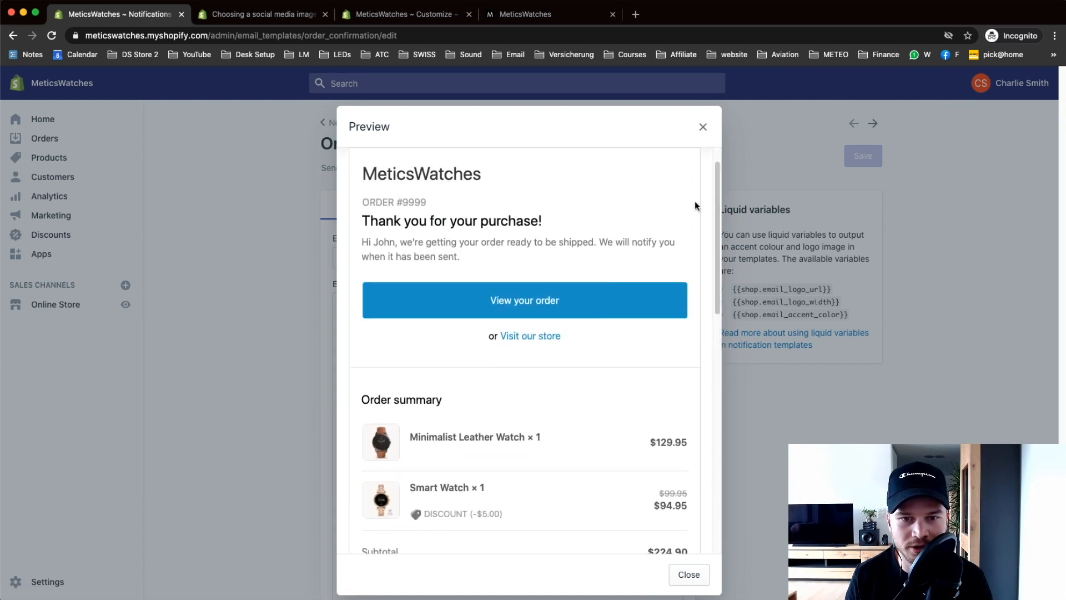
click(702, 127)
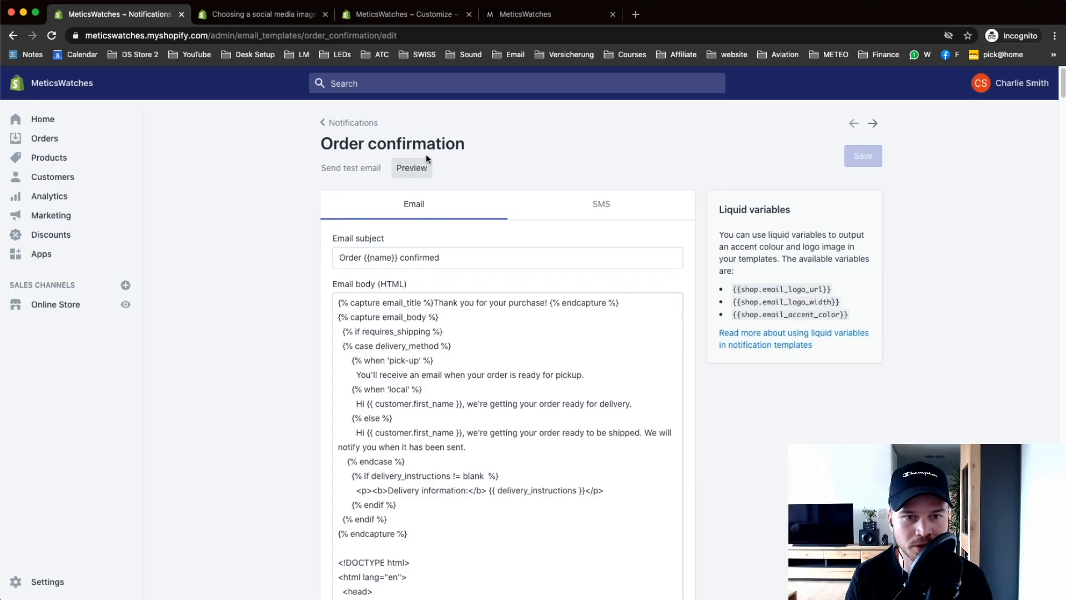
click(336, 121)
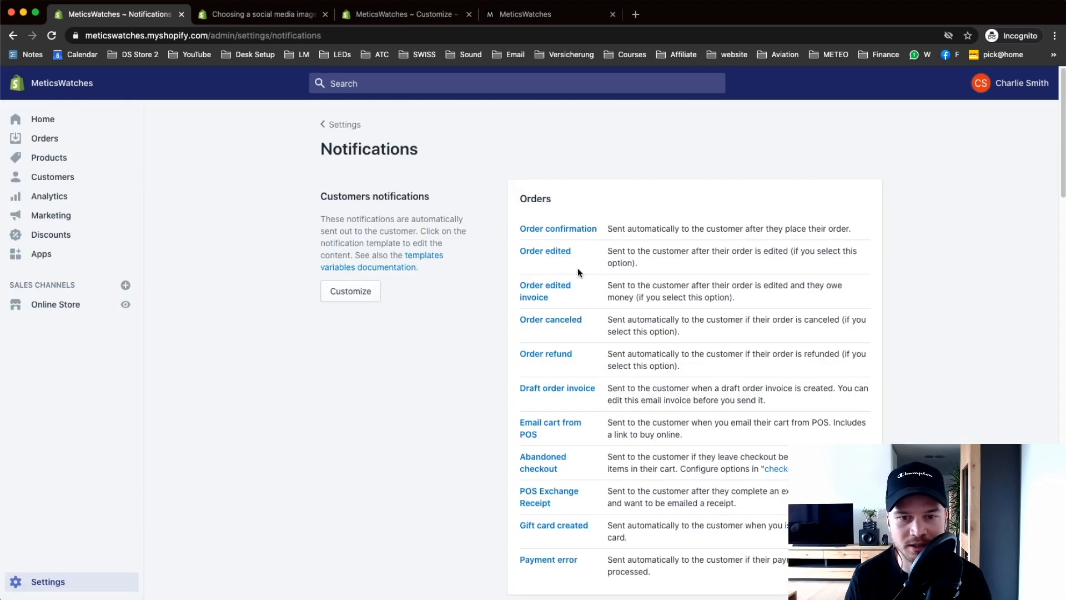
click(425, 123)
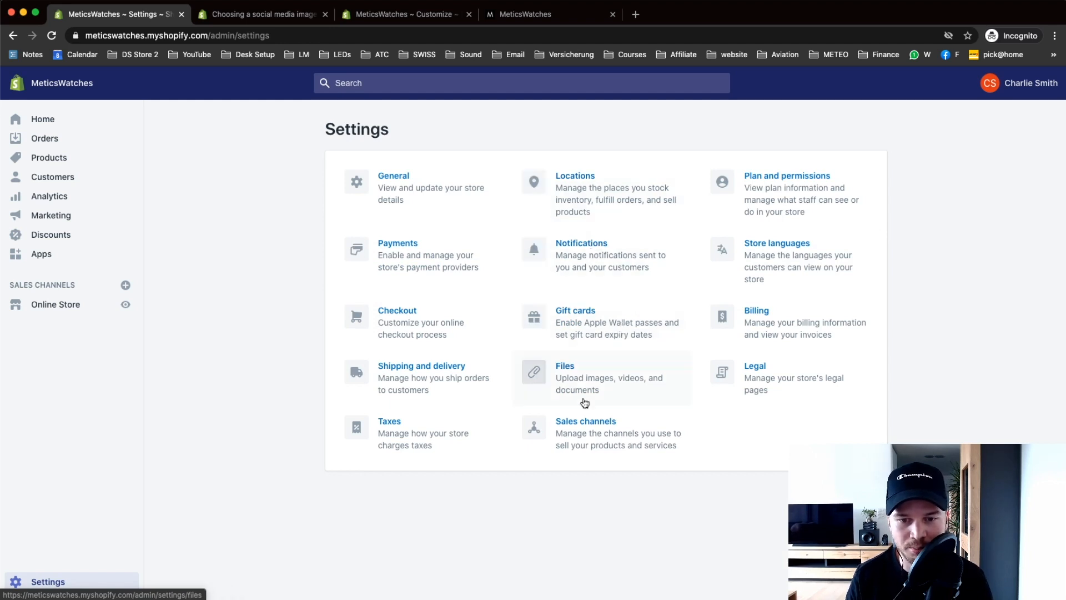
click(587, 376)
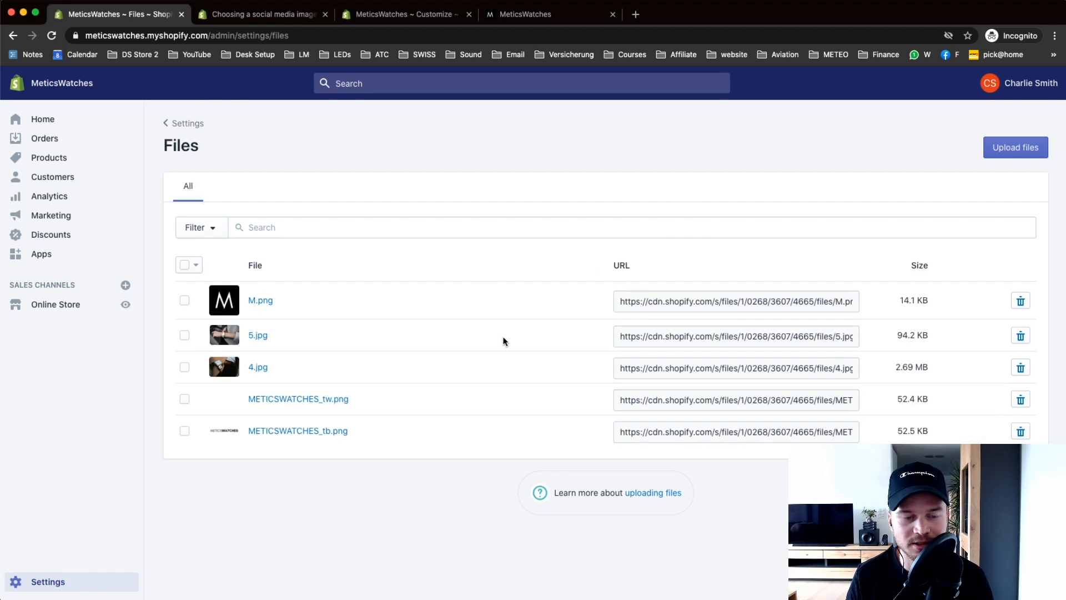
click(169, 124)
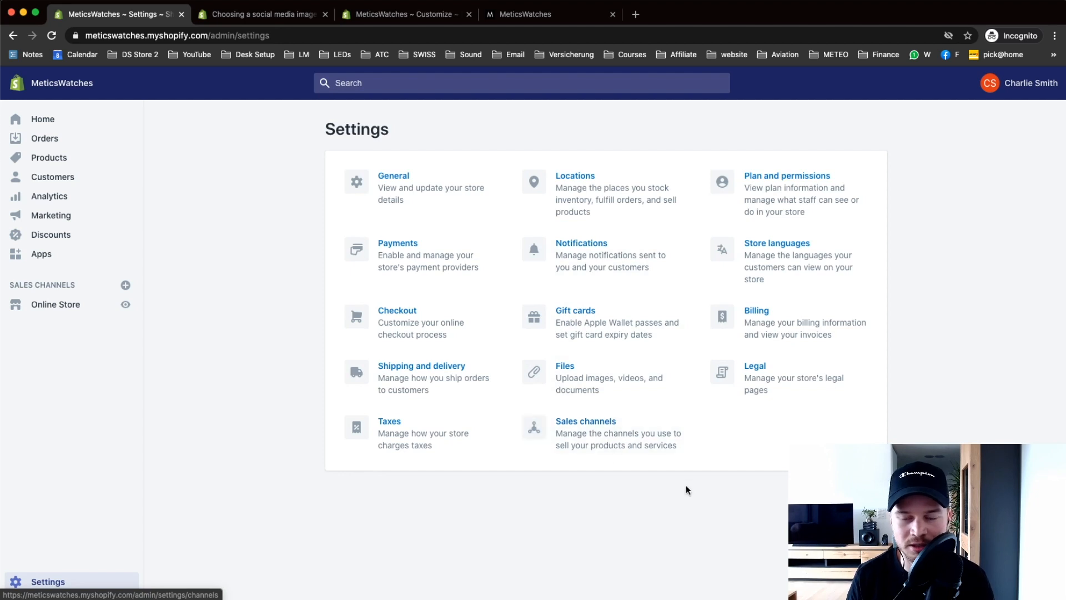
click(786, 203)
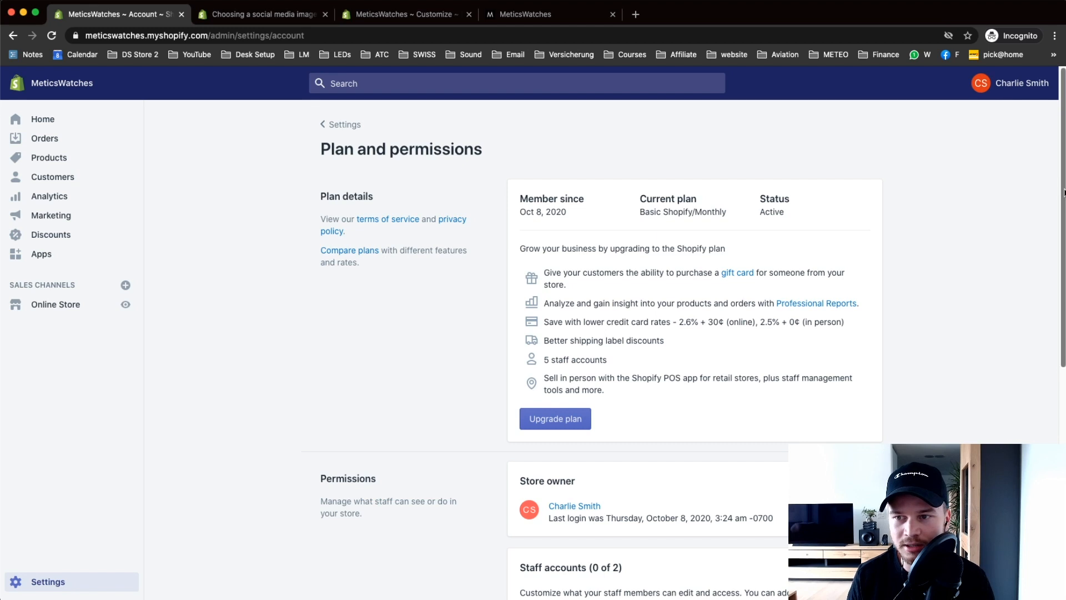
Step: Scroll through Plan and permissions, highlighting the $9.00 USD/month pause-and-build price
scroll(703, 167, down, 1)
scroll(852, 283, down, 5)
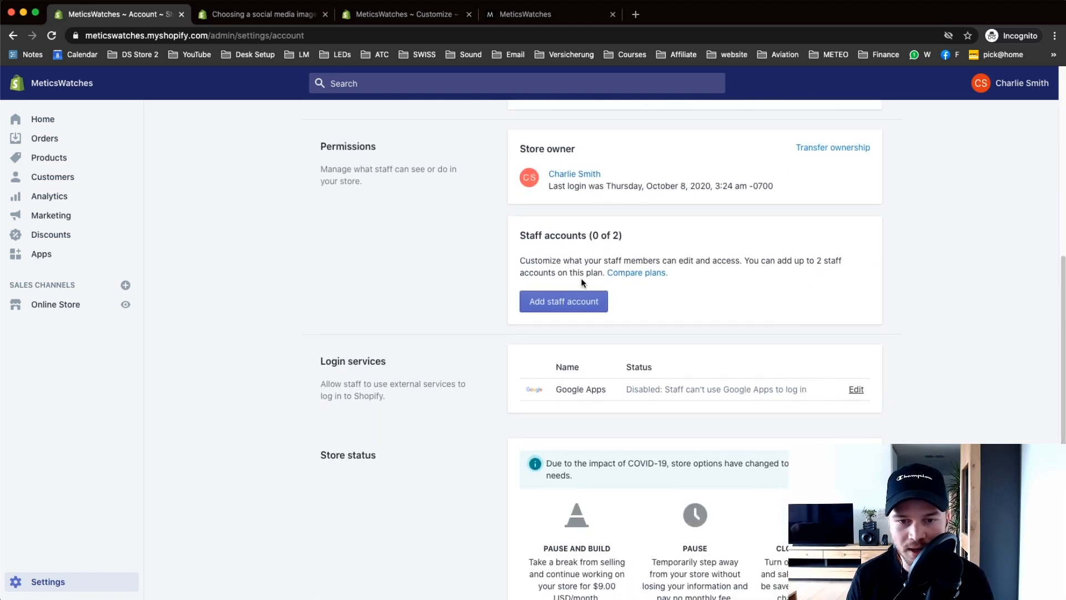
scroll(1062, 280, down, 2)
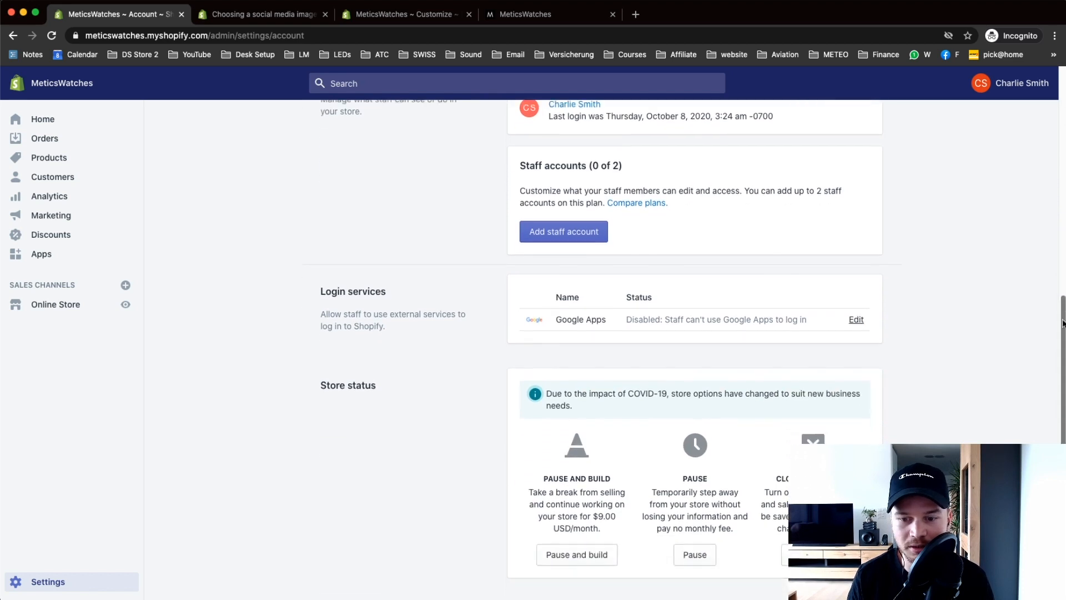
scroll(925, 245, up, 2)
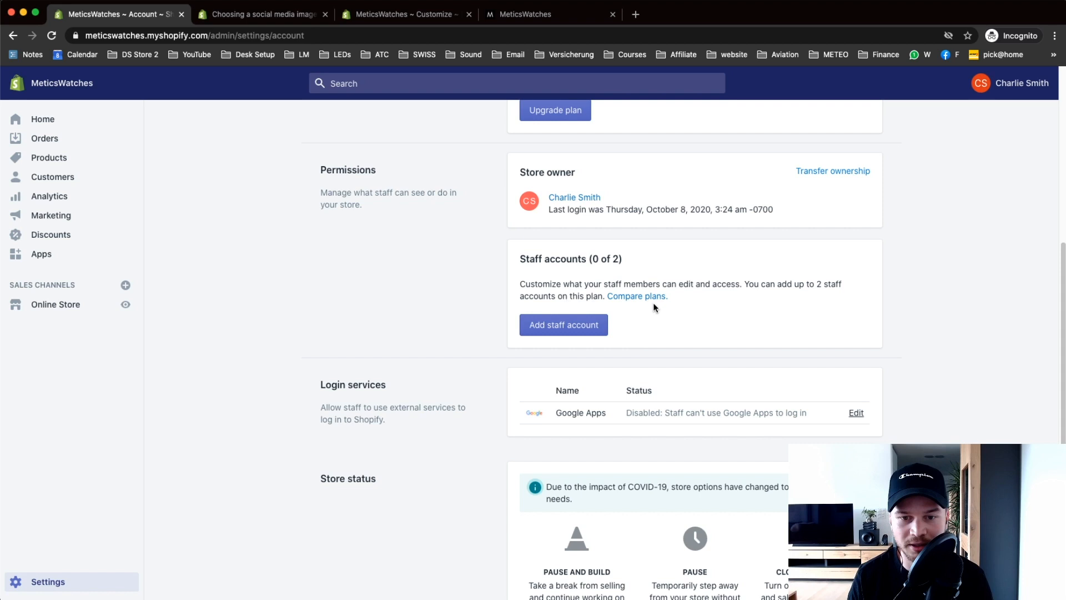
scroll(916, 391, down, 2)
scroll(971, 388, down, 1)
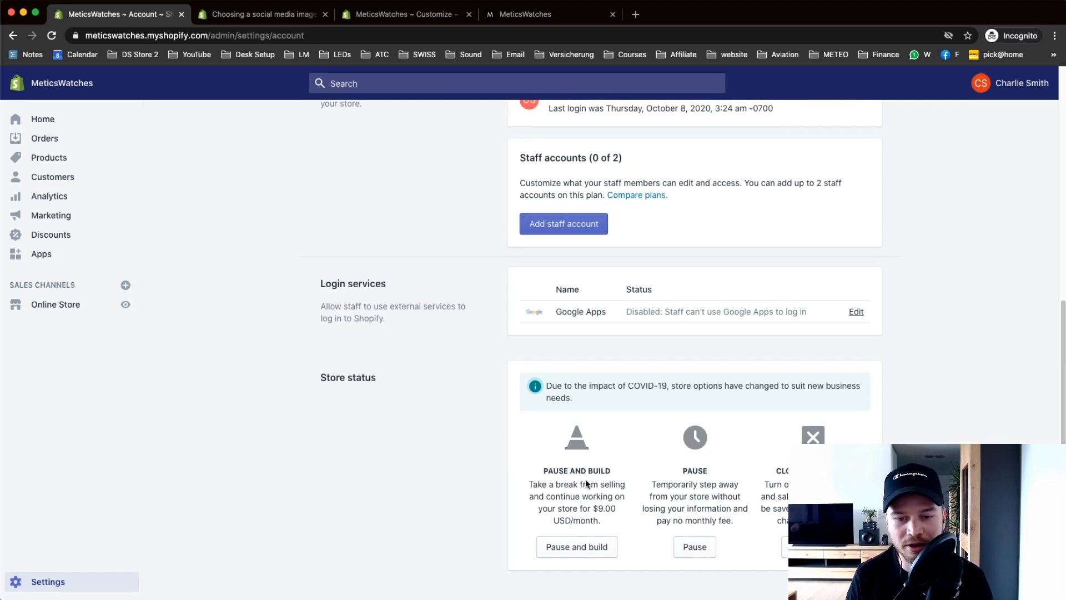
click(621, 471)
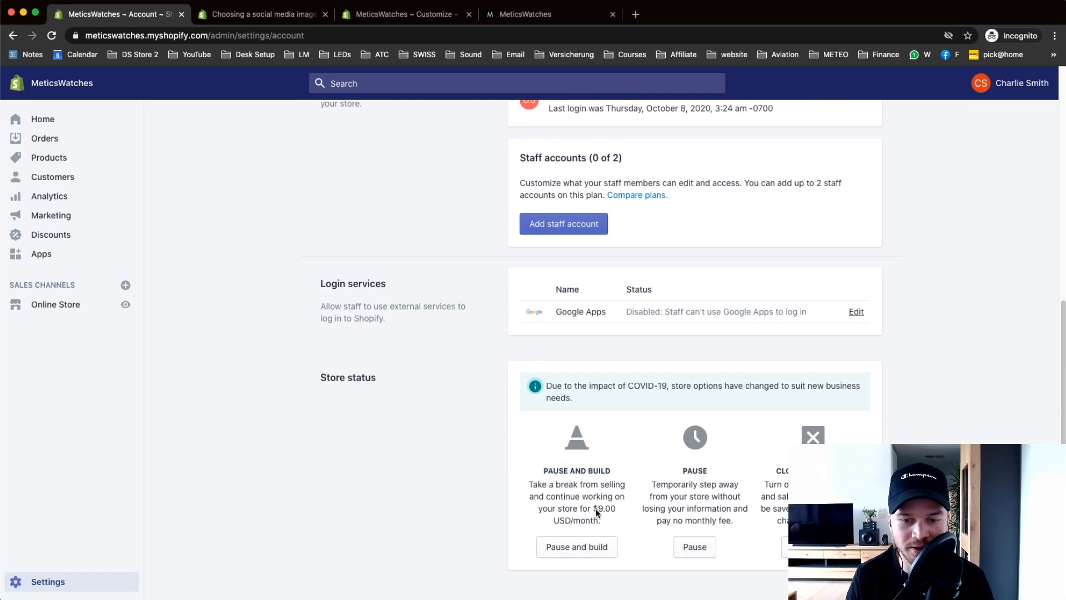
drag(594, 508, 623, 524)
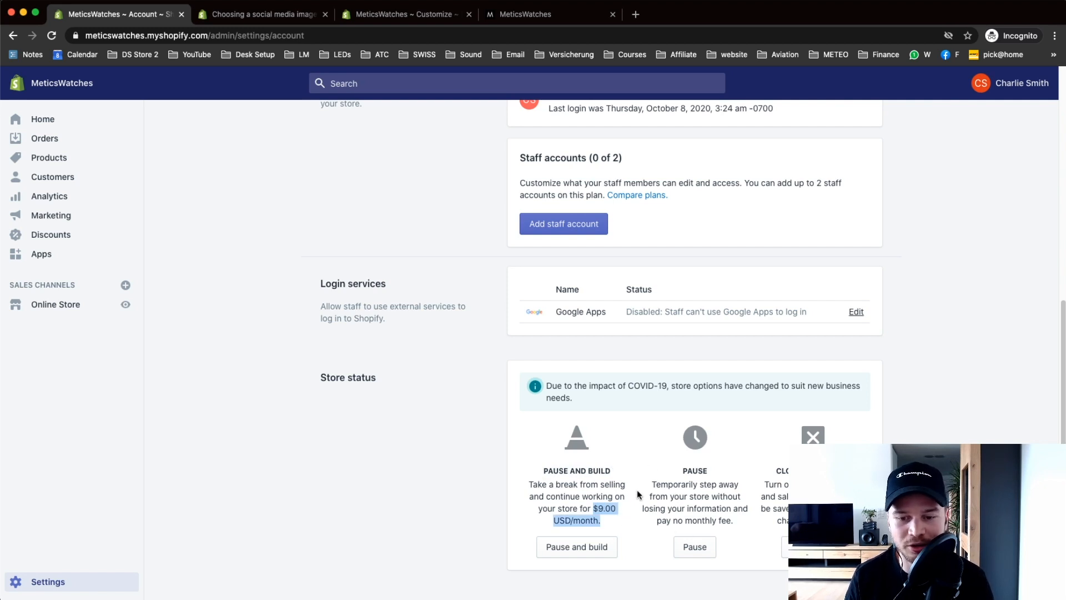
scroll(638, 491, up, 1)
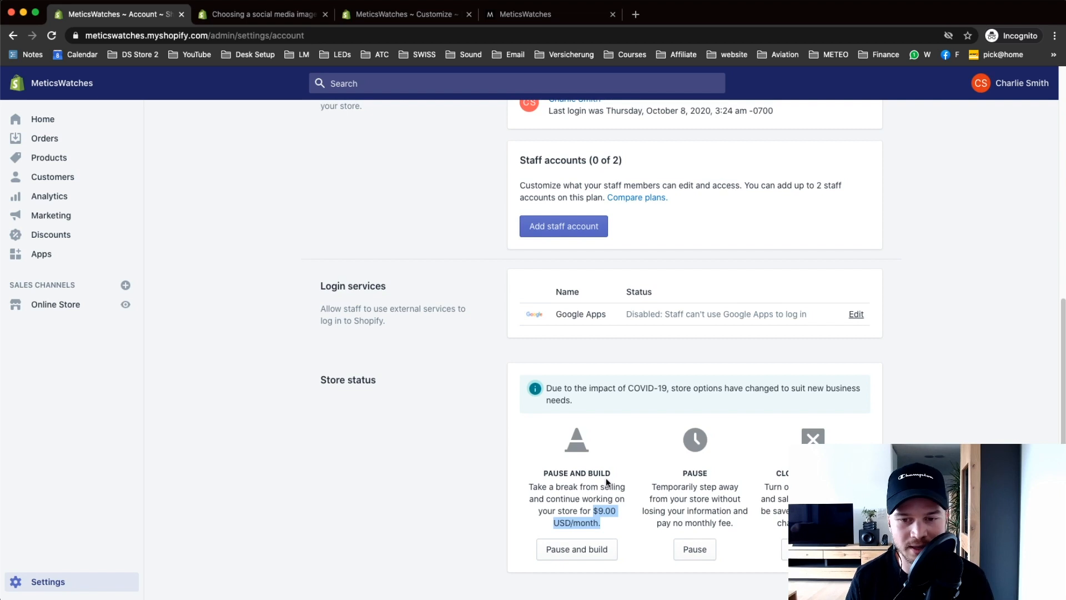
scroll(616, 478, up, 10)
click(347, 122)
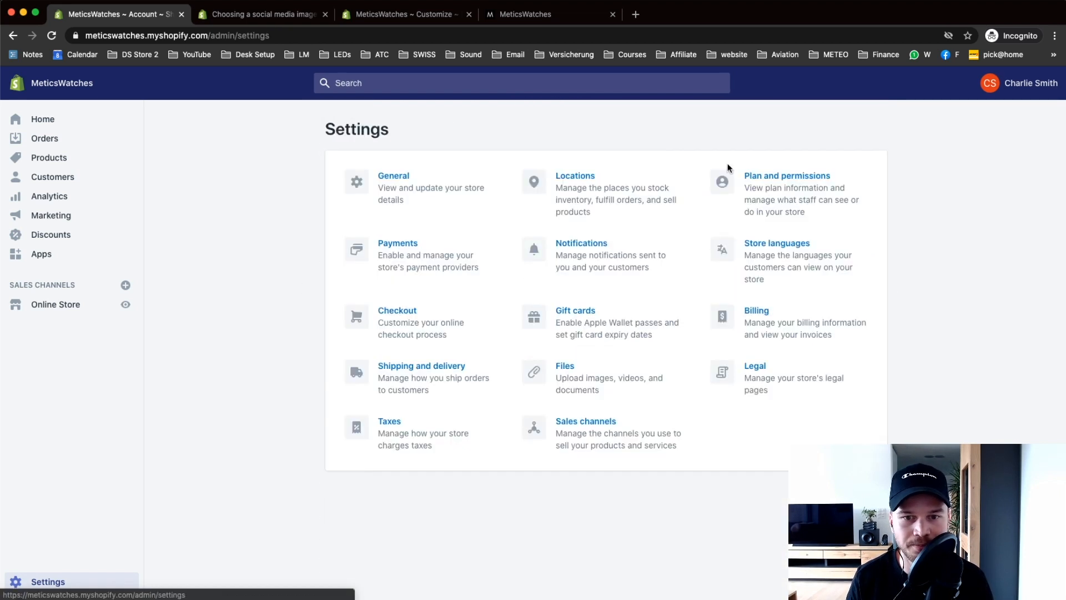
click(801, 245)
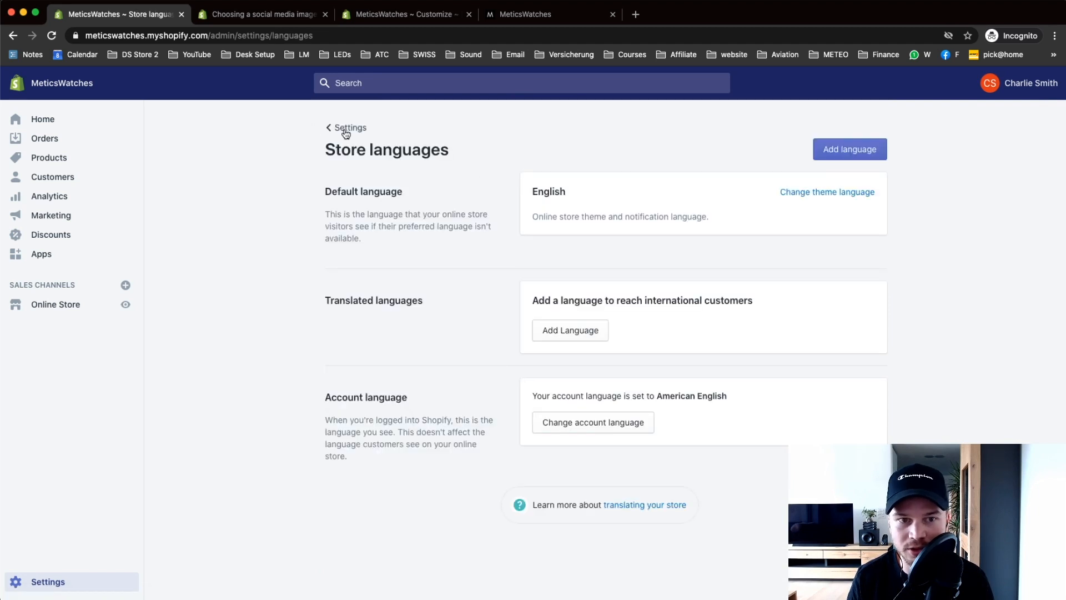
click(350, 128)
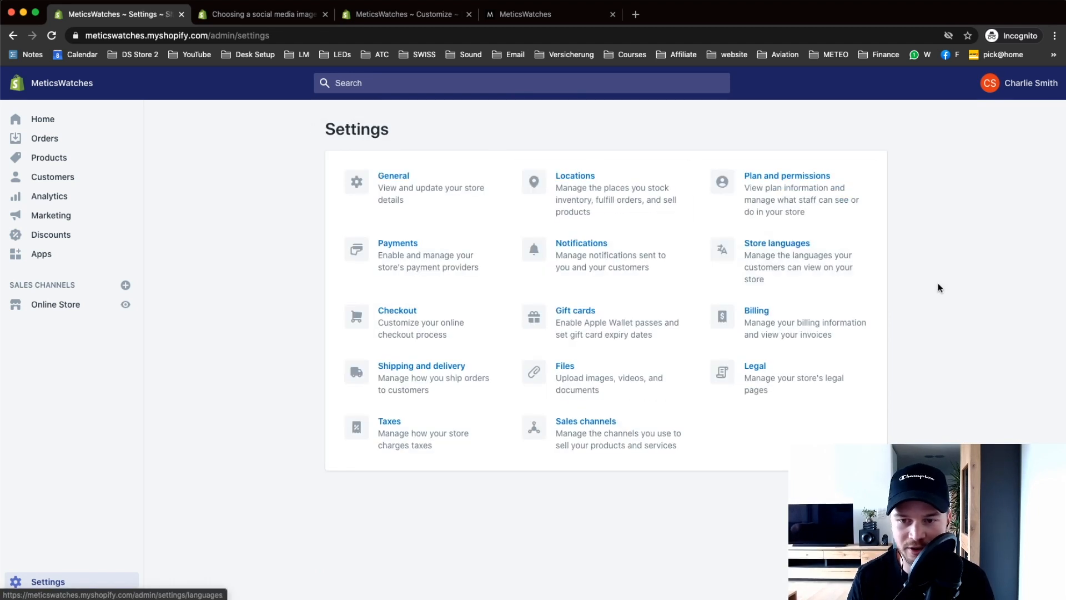
click(756, 311)
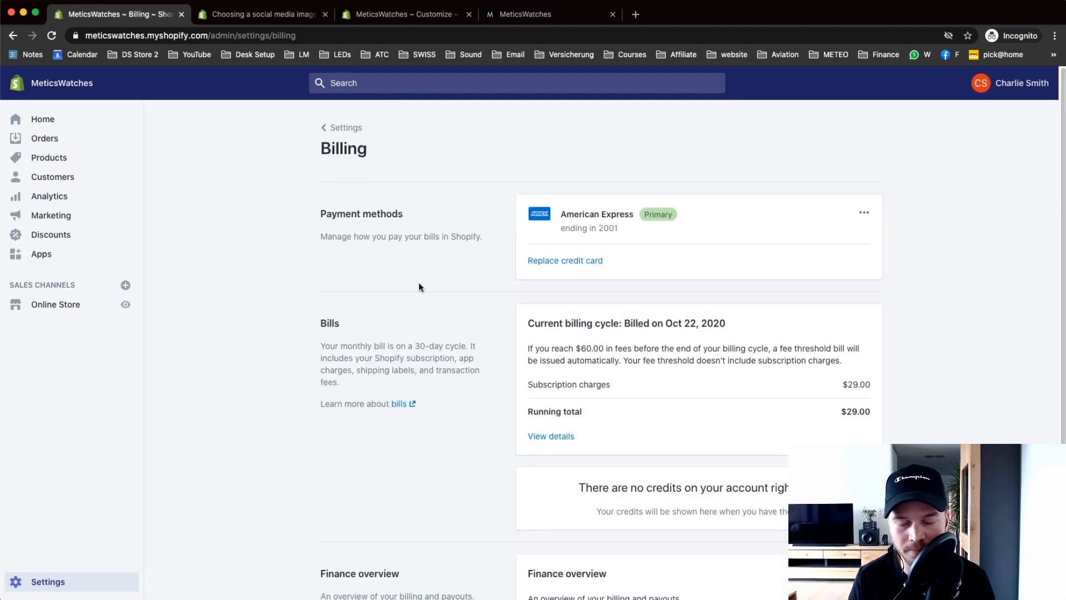
click(340, 128)
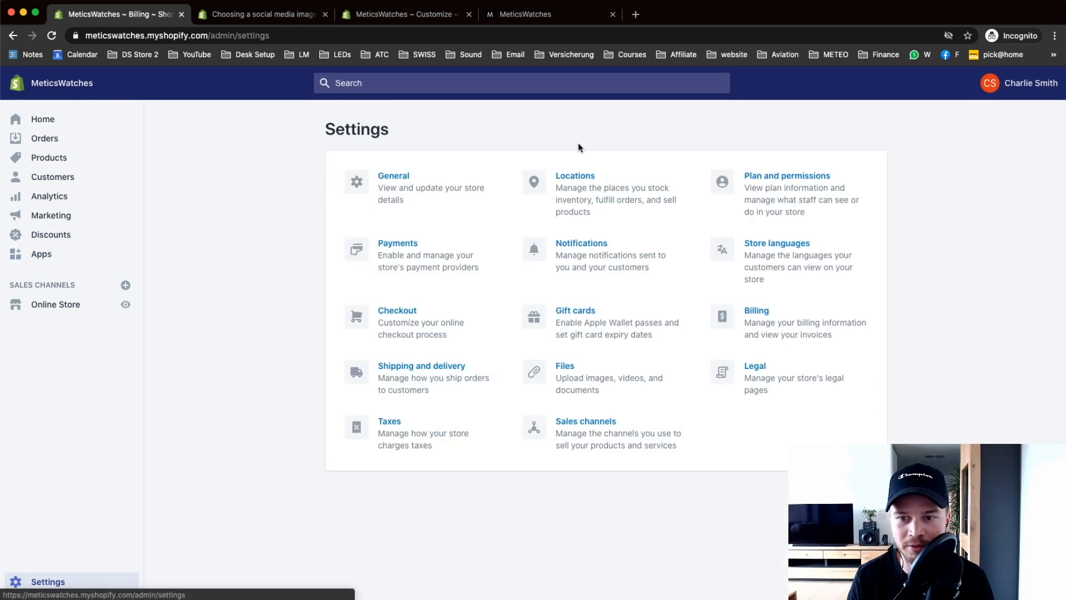
click(804, 369)
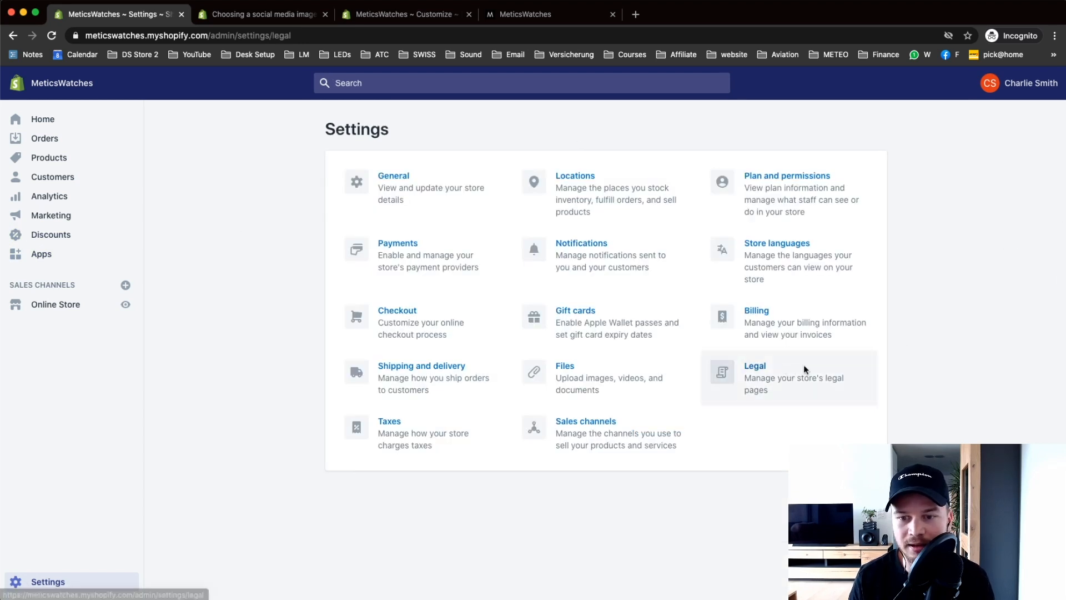
drag(511, 199, 661, 200)
click(650, 207)
scroll(688, 172, down, 5)
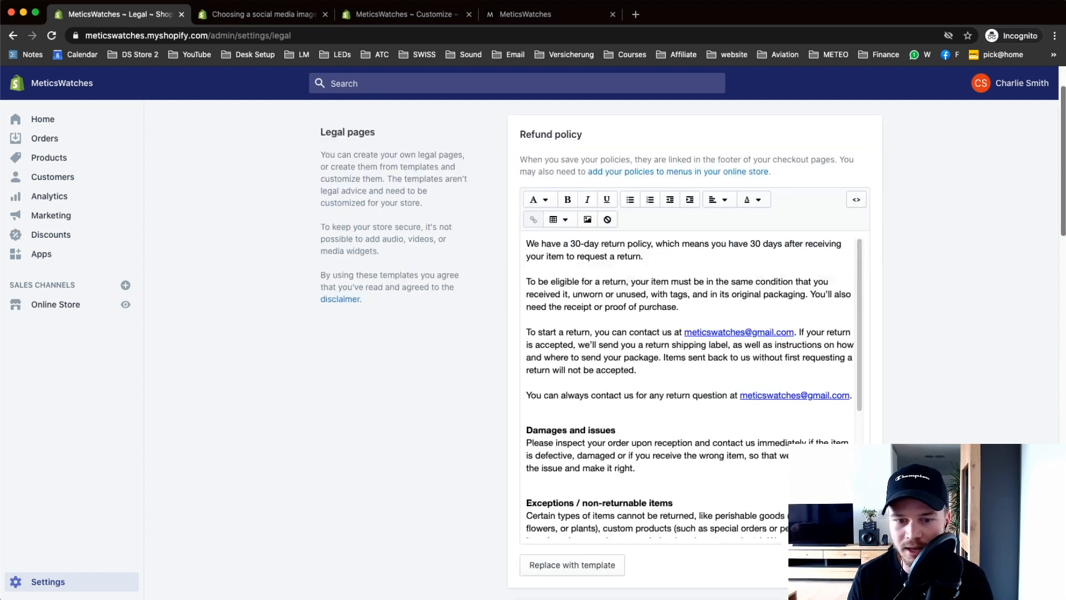
scroll(347, 166, up, 5)
click(345, 125)
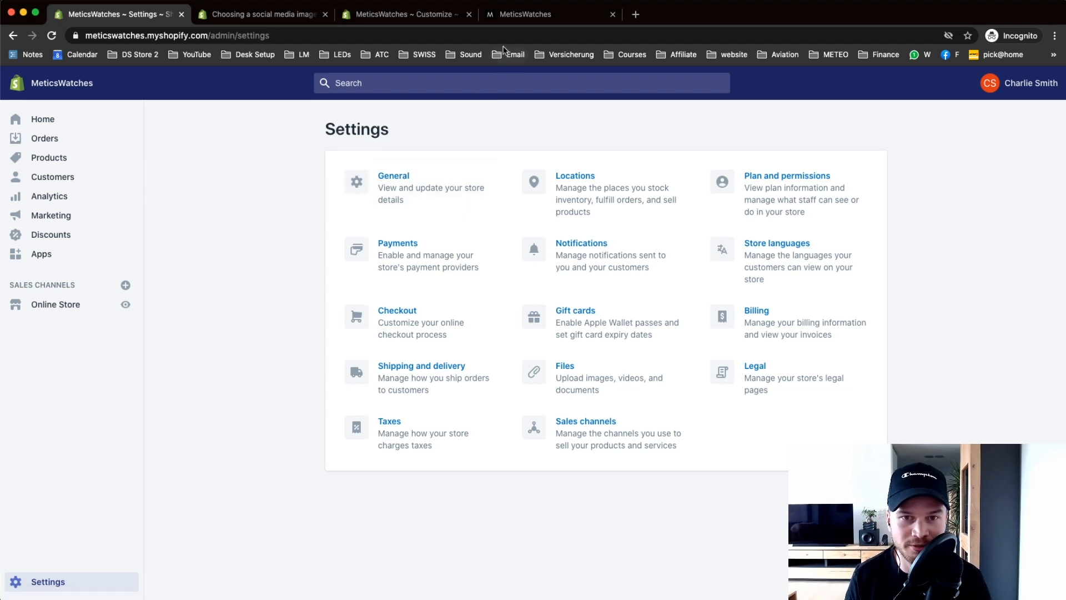
Step: Open the live online store in a new tab from the admin
click(513, 20)
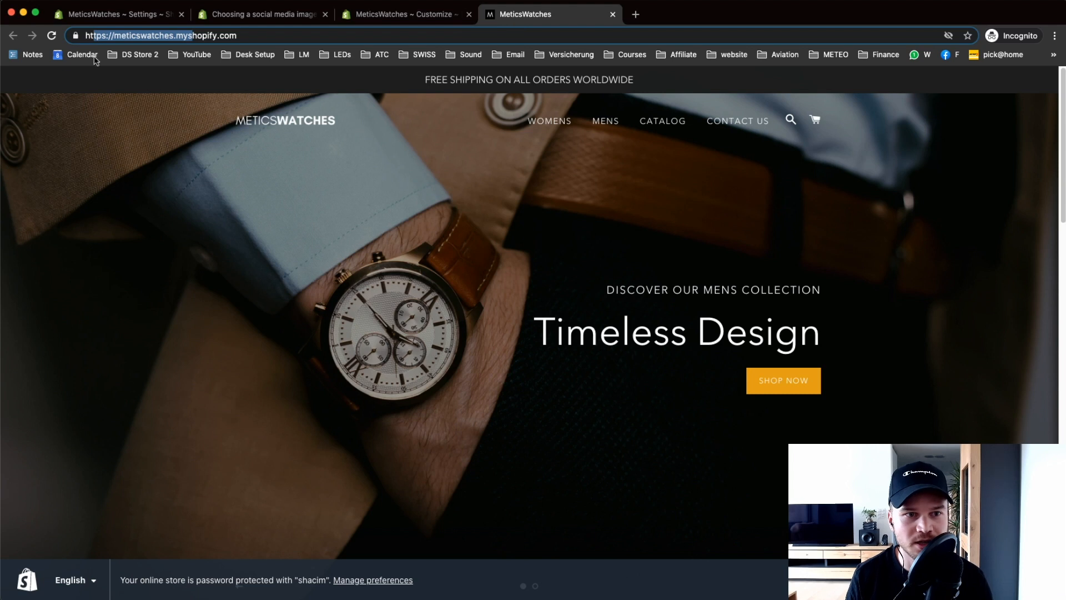
click(111, 14)
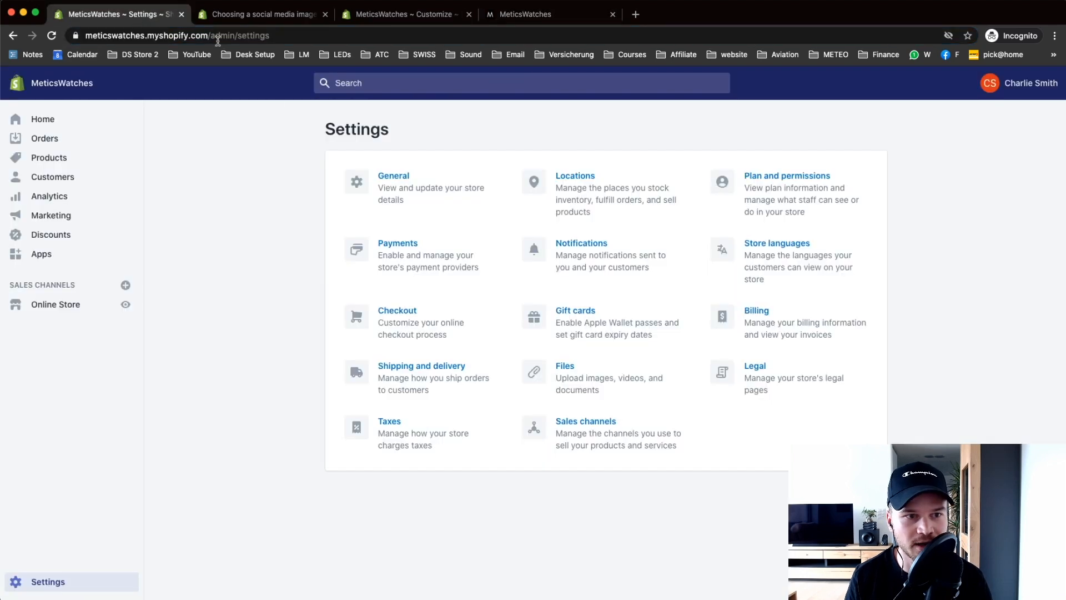
click(126, 307)
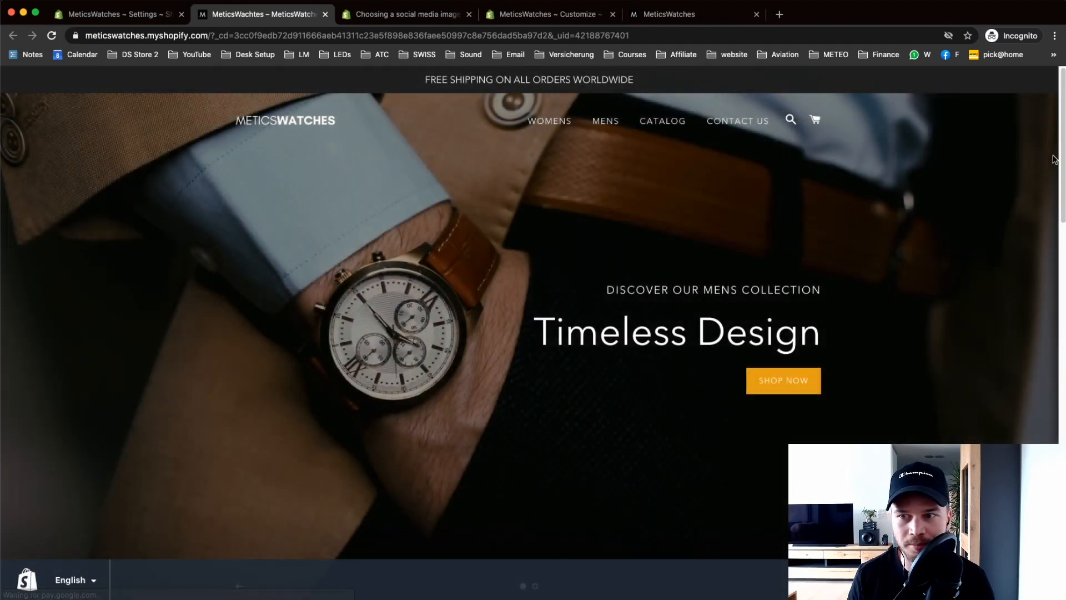
scroll(532, 311, down, 7)
scroll(483, 262, down, 5)
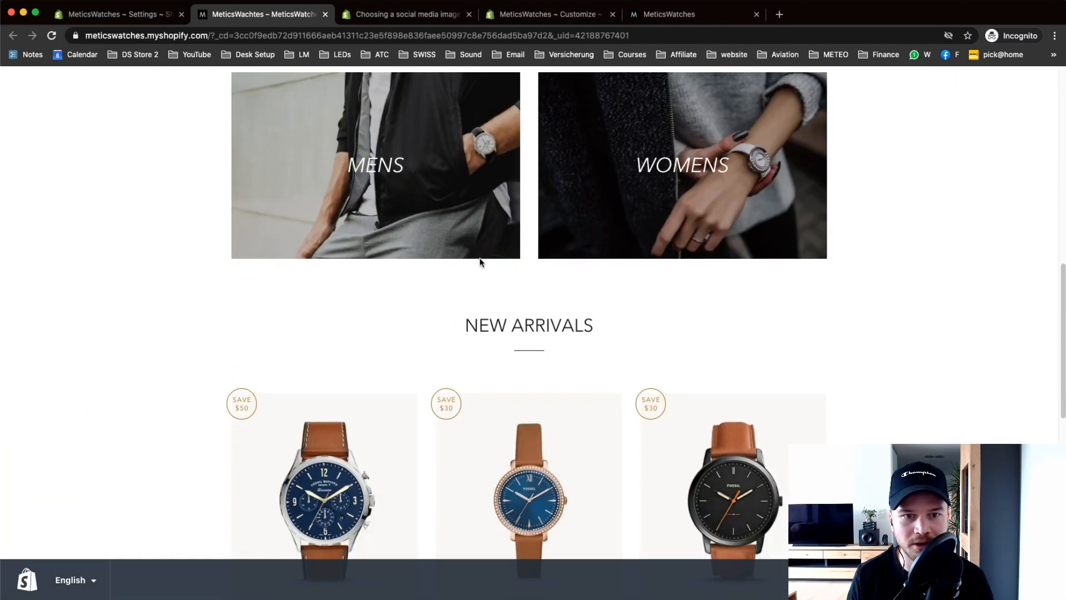
scroll(483, 262, up, 2)
Step: Add the blue Minimalist Leather Watch from MENS to the cart and check out
click(393, 240)
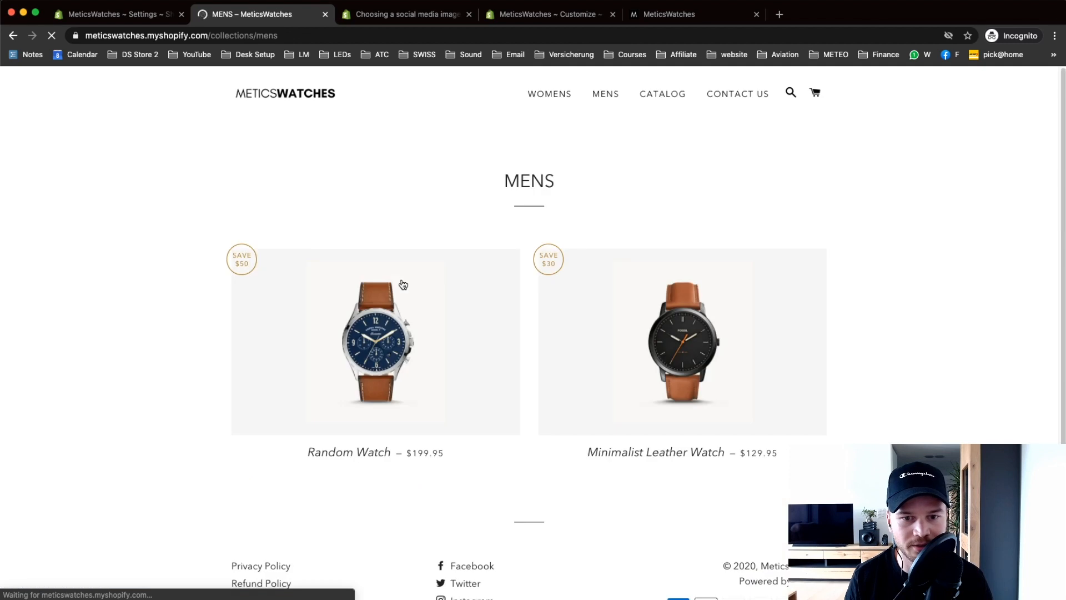
click(703, 344)
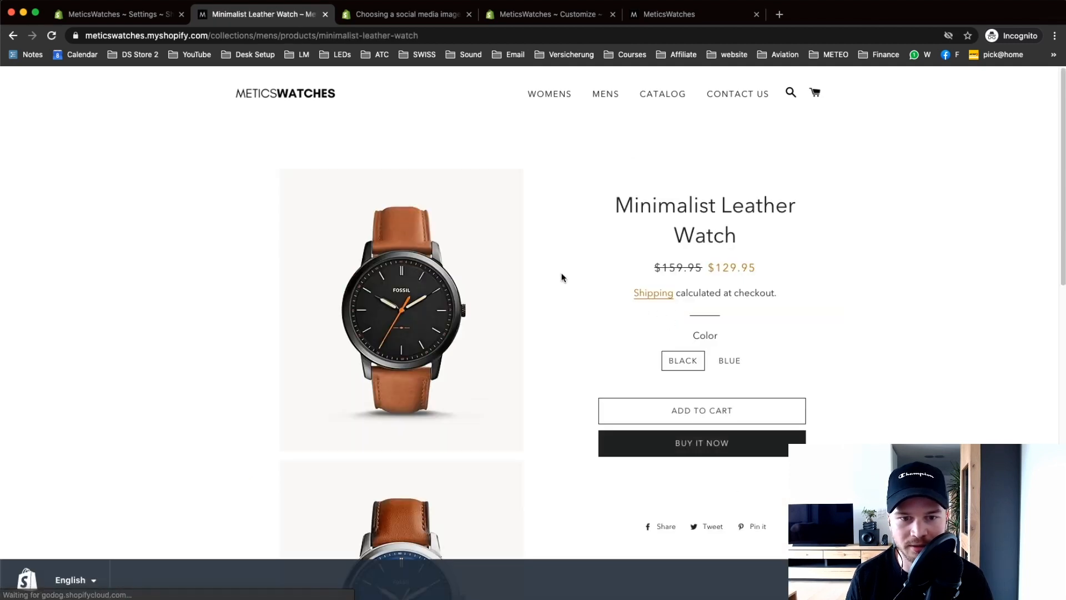
click(730, 362)
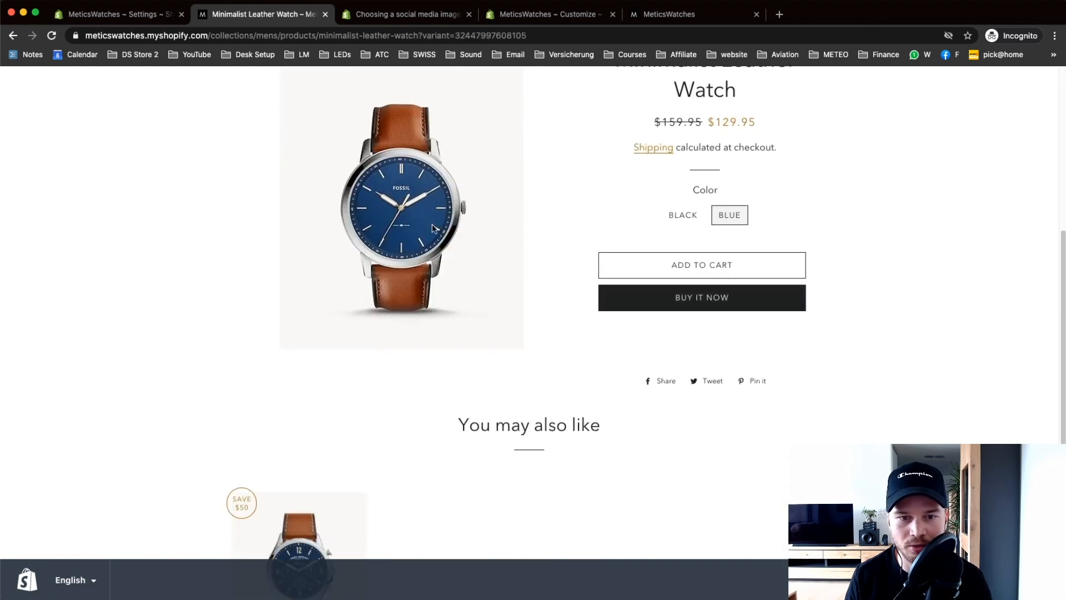
click(691, 265)
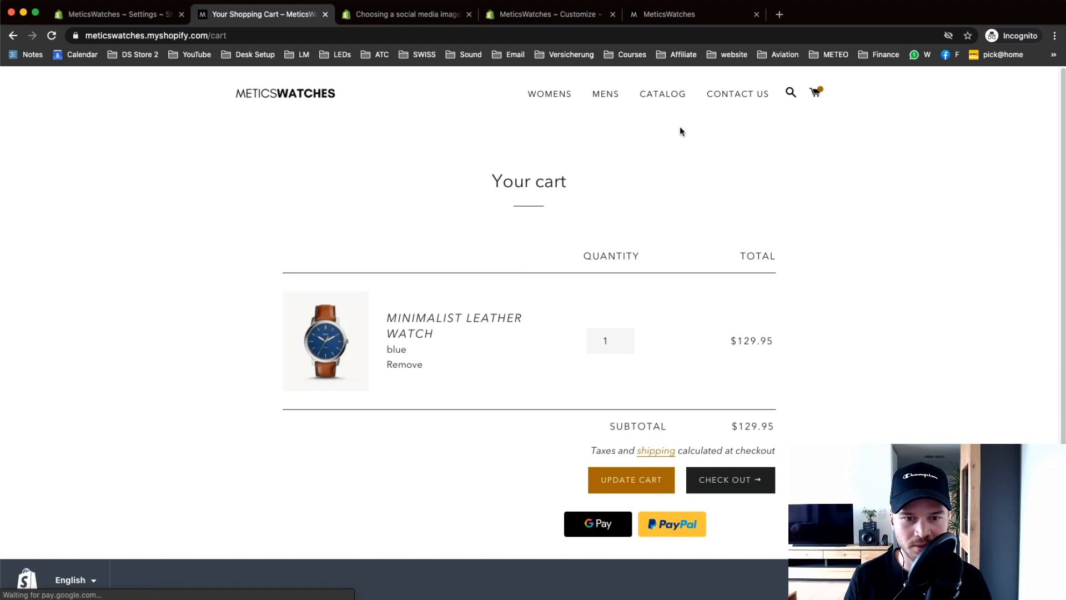
scroll(556, 210, up, 1)
scroll(566, 215, down, 2)
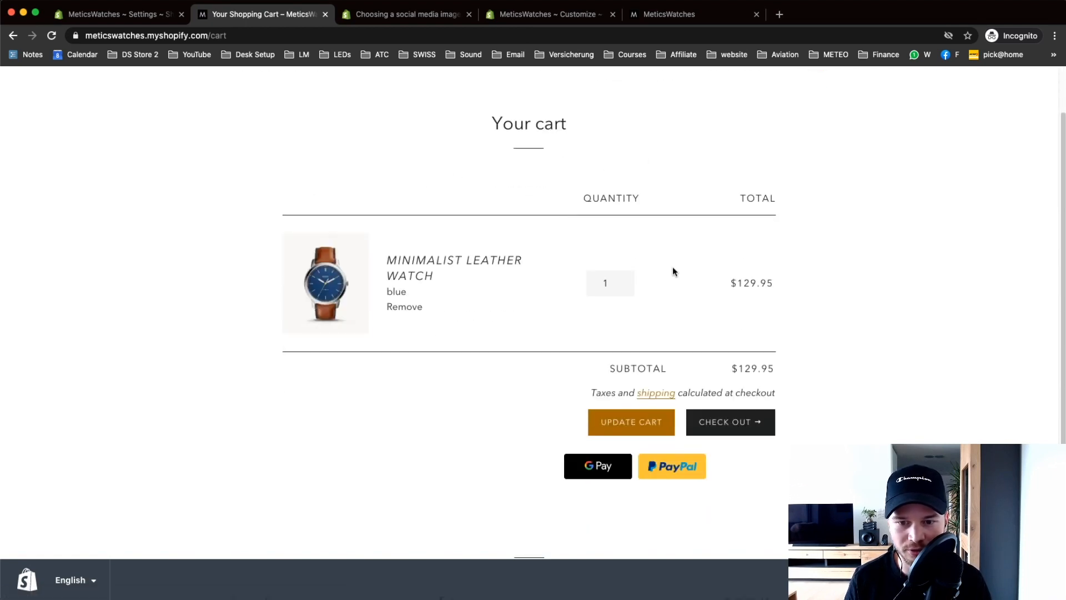
click(742, 422)
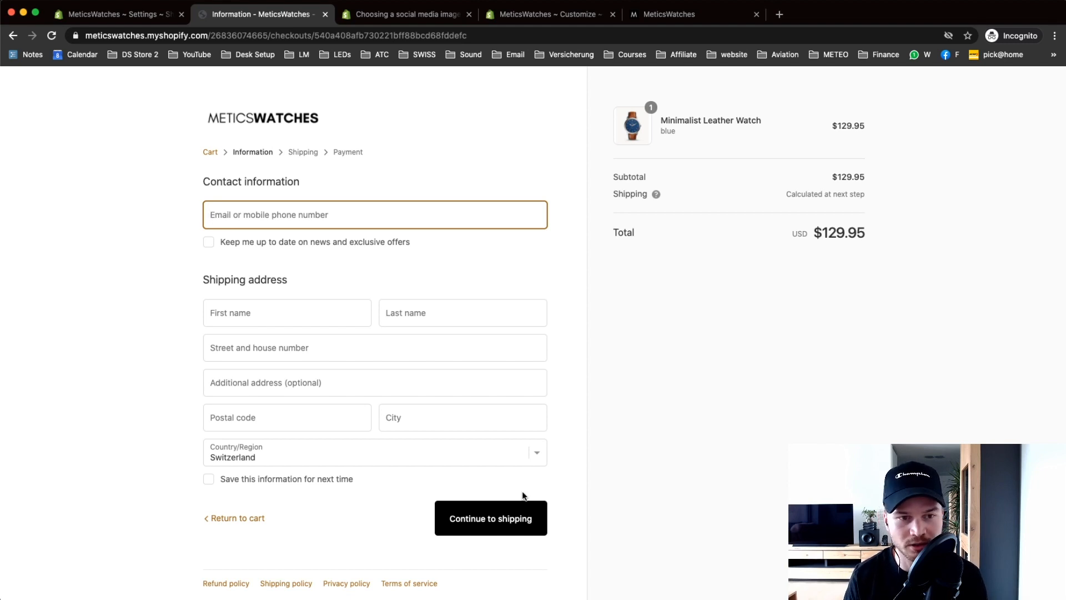
Step: Enter the customer's e-mail, first and last name, and Los Angeles street address, then continue to shipping
key(Tab)
key(Tab)
key(Tab)
key(Tab)
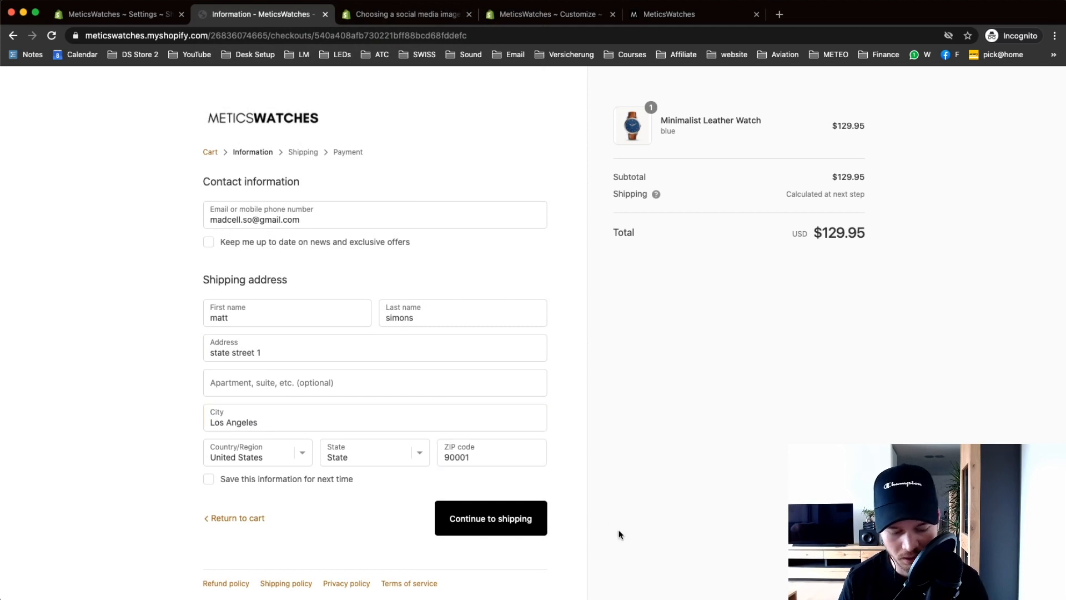
click(481, 521)
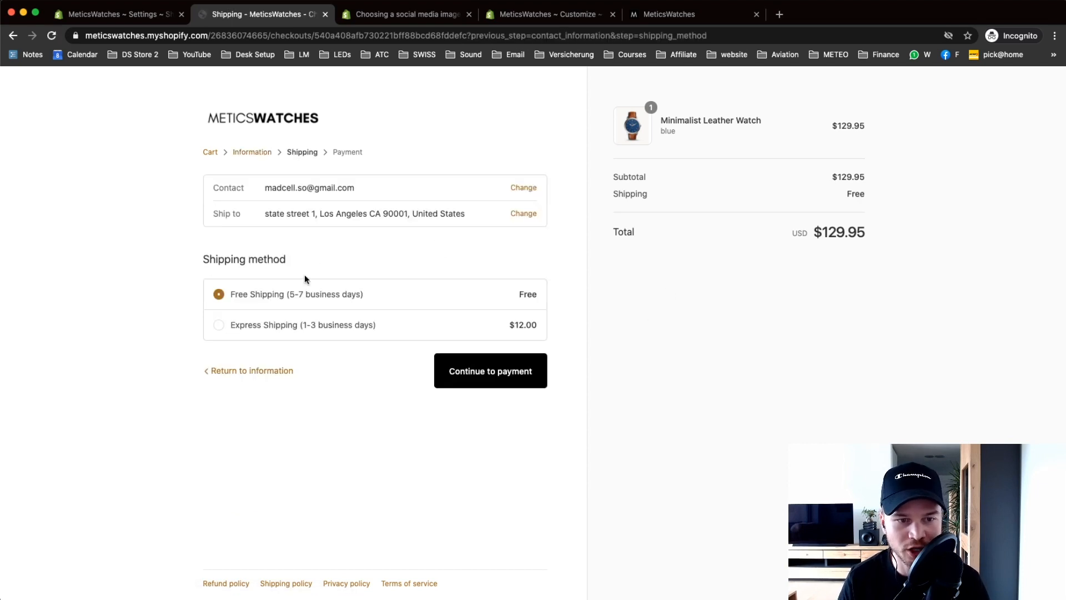
Step: Try Express Shipping, then keep Free Shipping for the order and continue to payment
click(219, 325)
drag(321, 214, 483, 216)
click(426, 260)
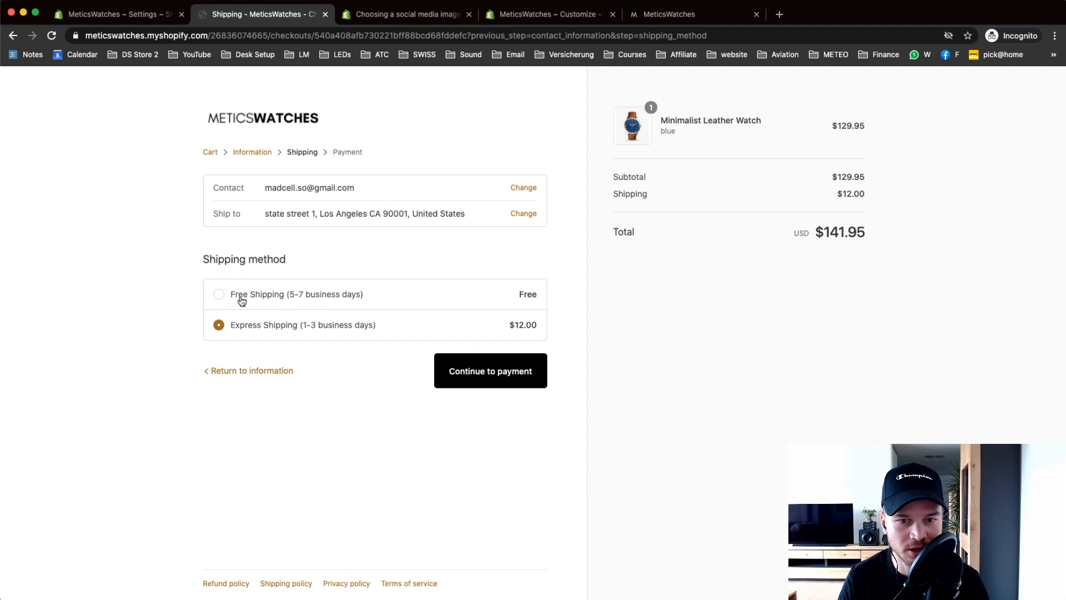
click(219, 294)
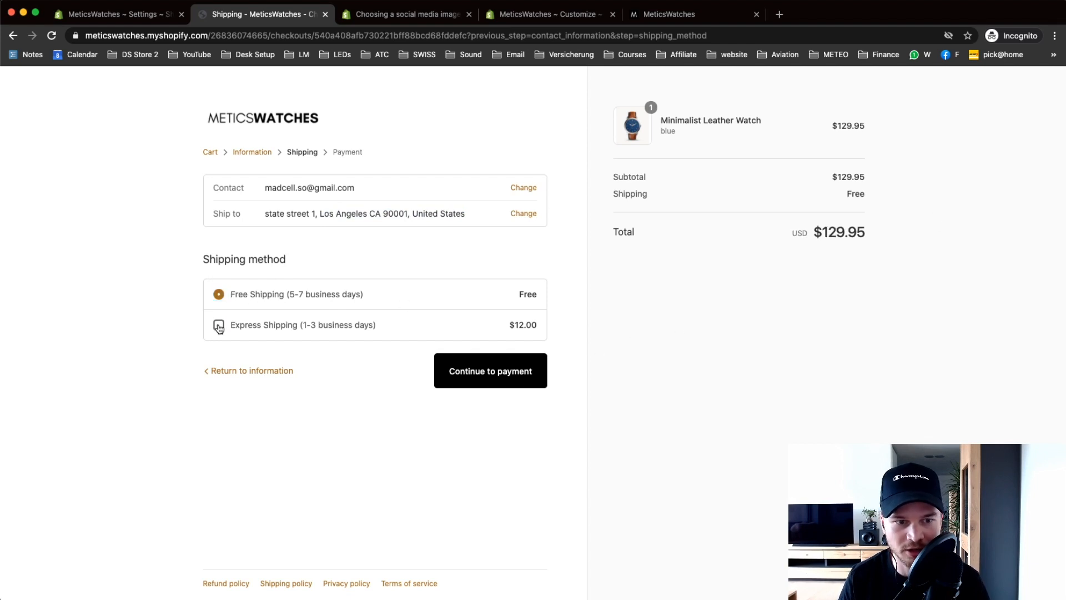
click(484, 380)
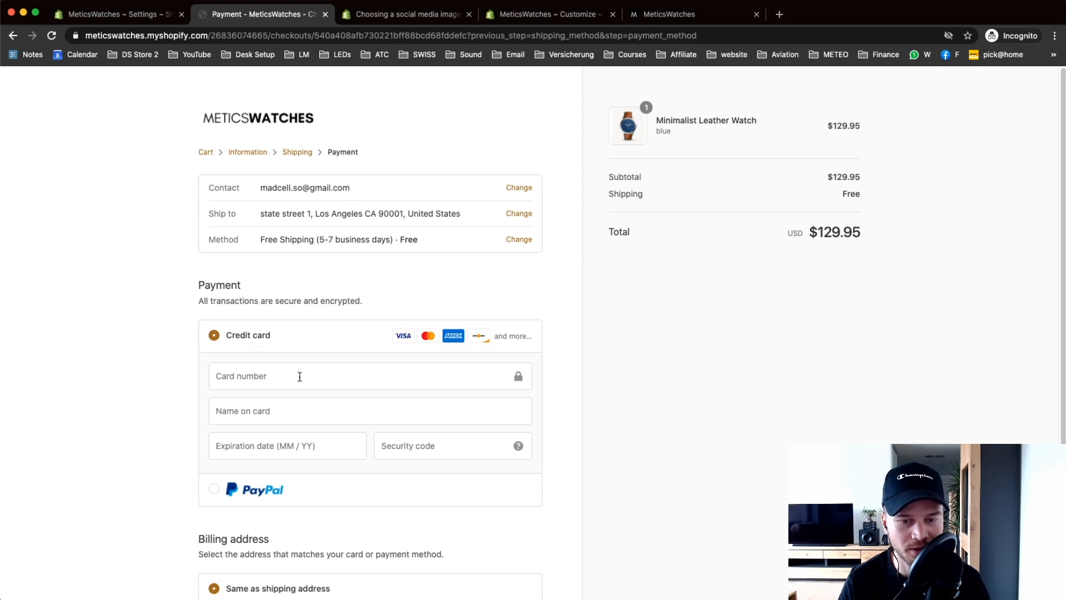
Step: Preview PayPal, then settle on Credit card as the payment method
scroll(145, 346, down, 2)
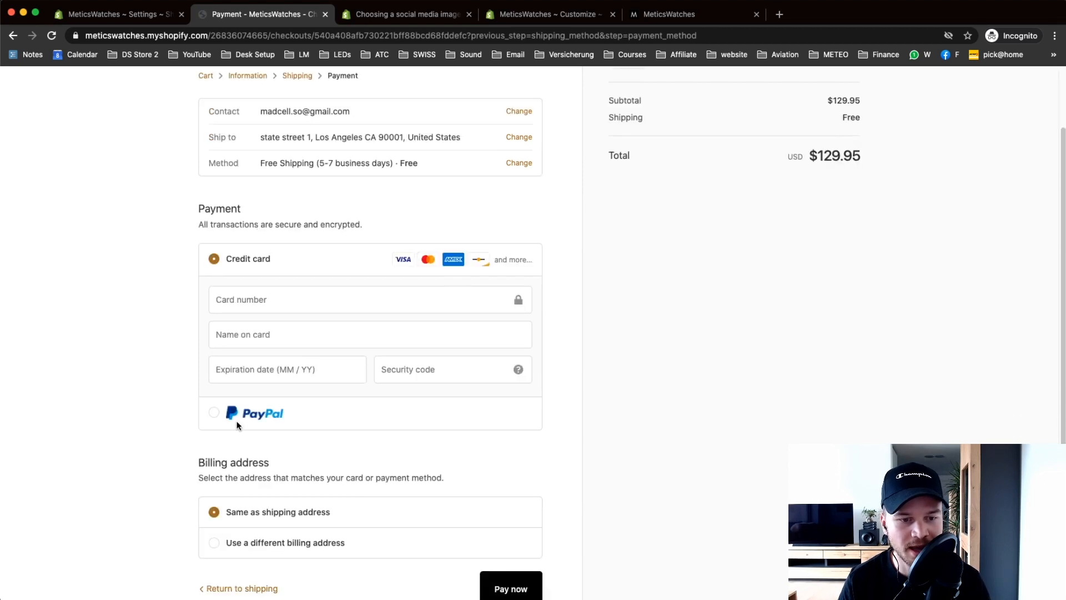
click(214, 414)
scroll(136, 331, down, 2)
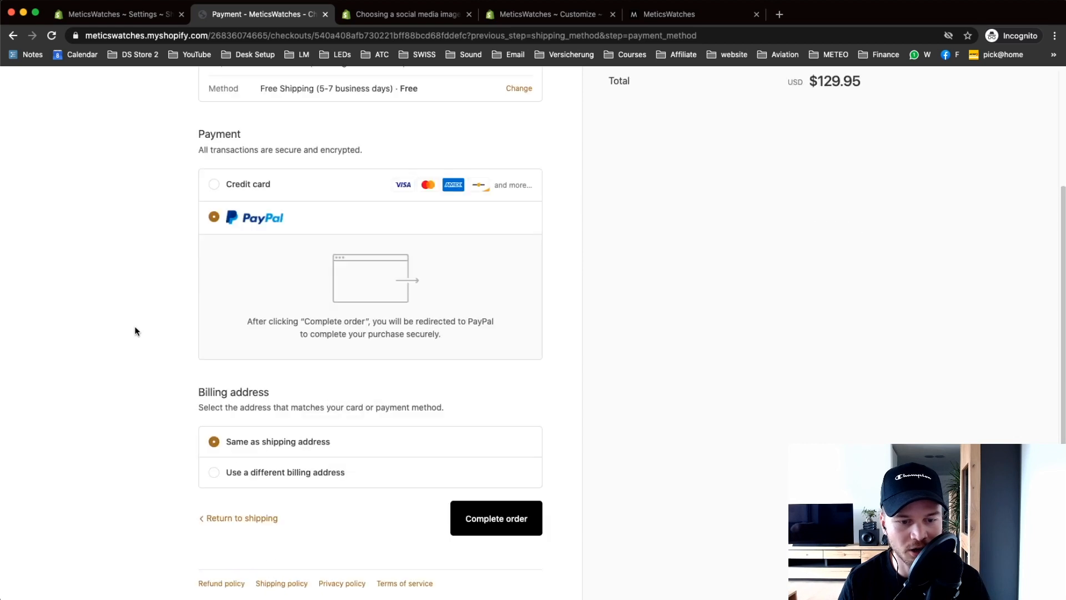
scroll(136, 332, up, 3)
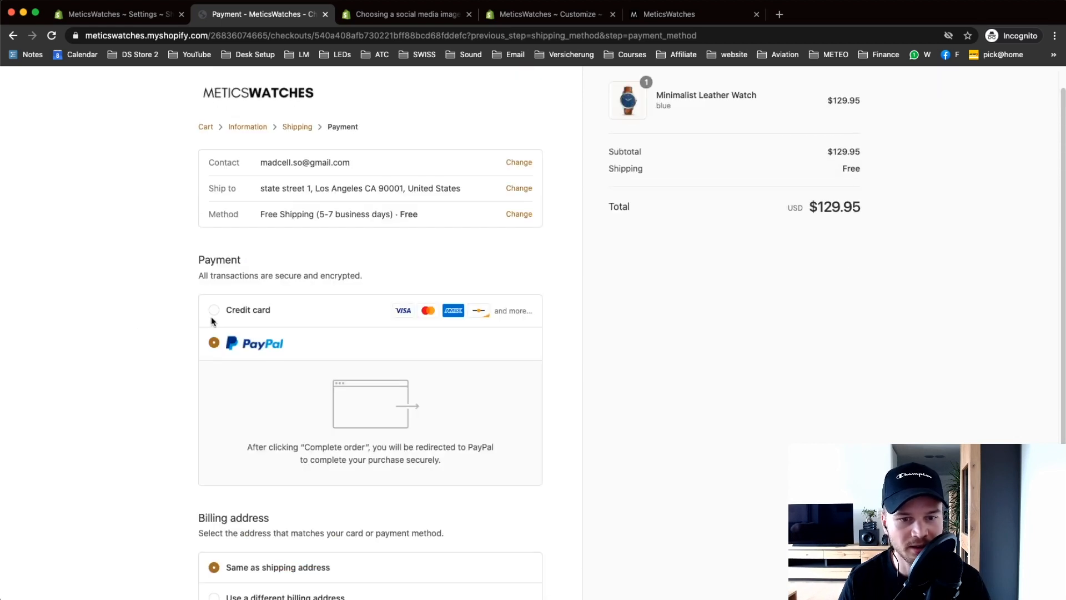
click(213, 310)
scroll(118, 386, down, 3)
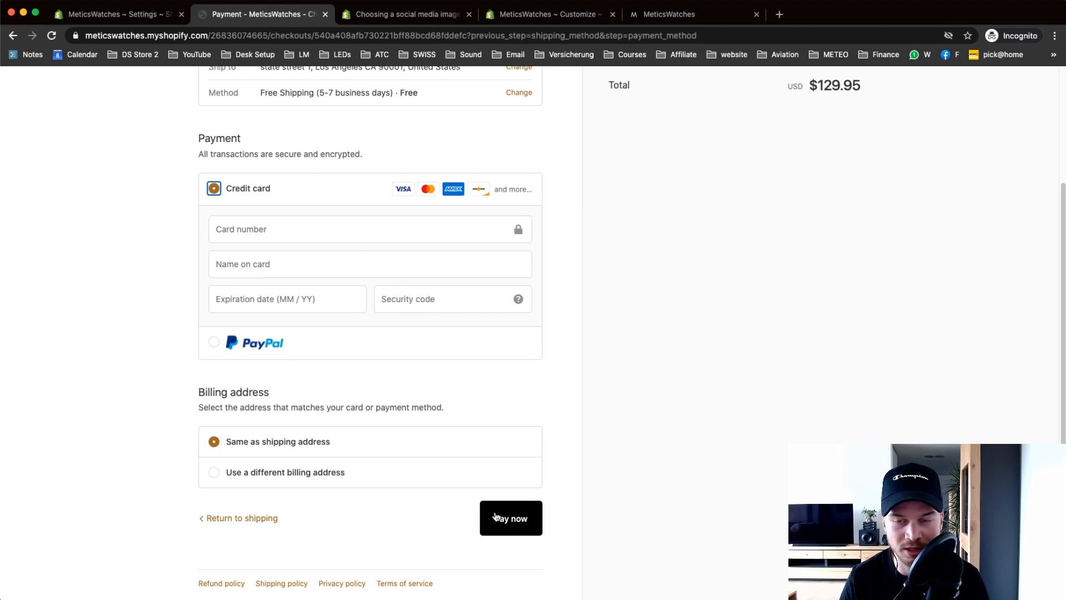
scroll(500, 519, up, 3)
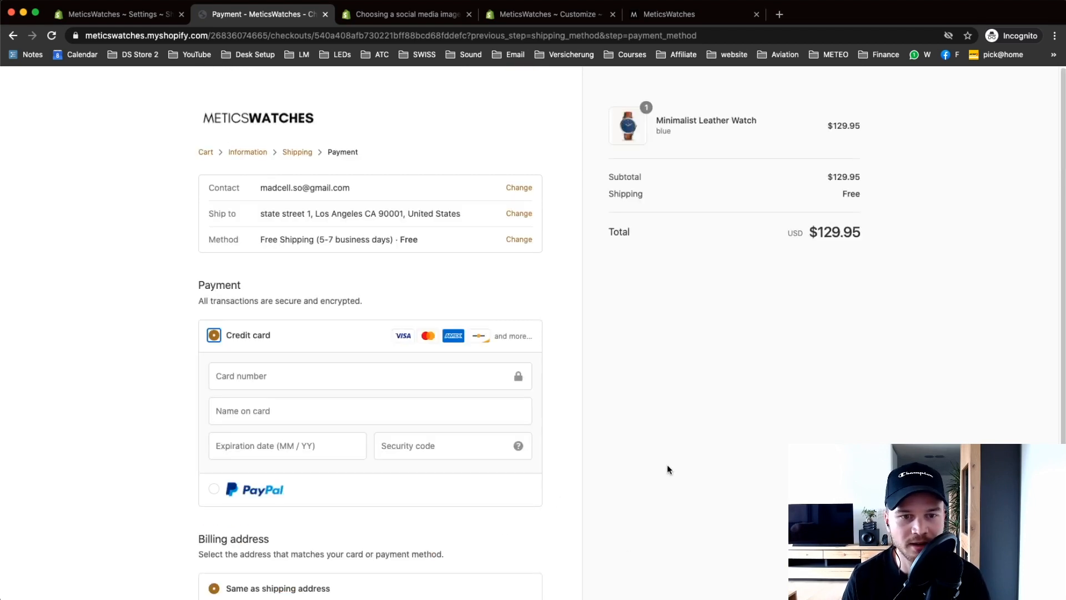